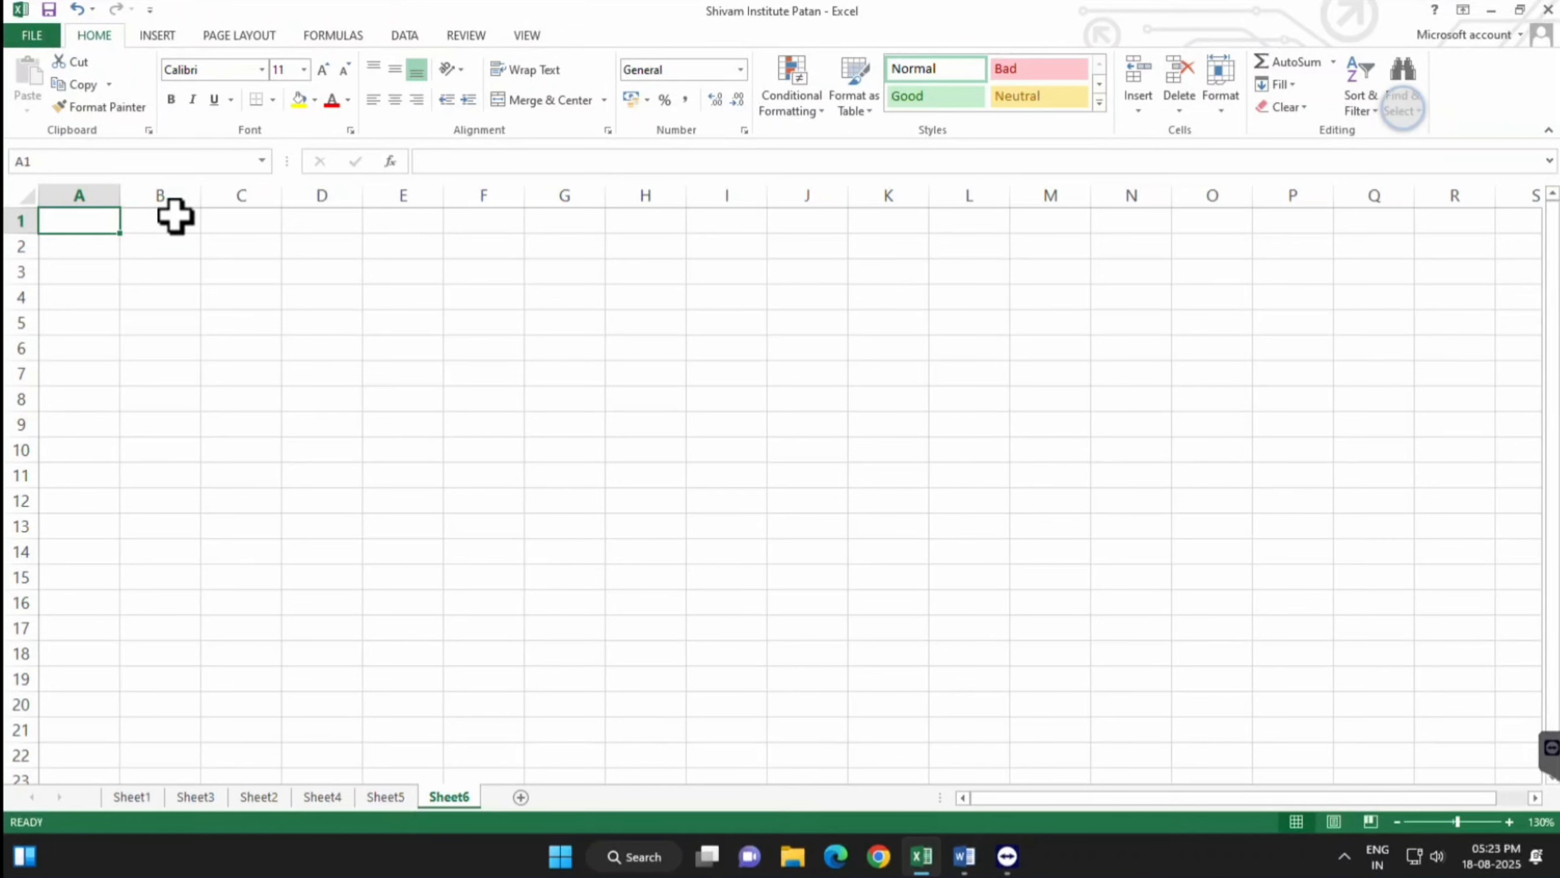
Switch to the Word document and review the LEFT, RIGHT and MID entries in the formula list
click(964, 856)
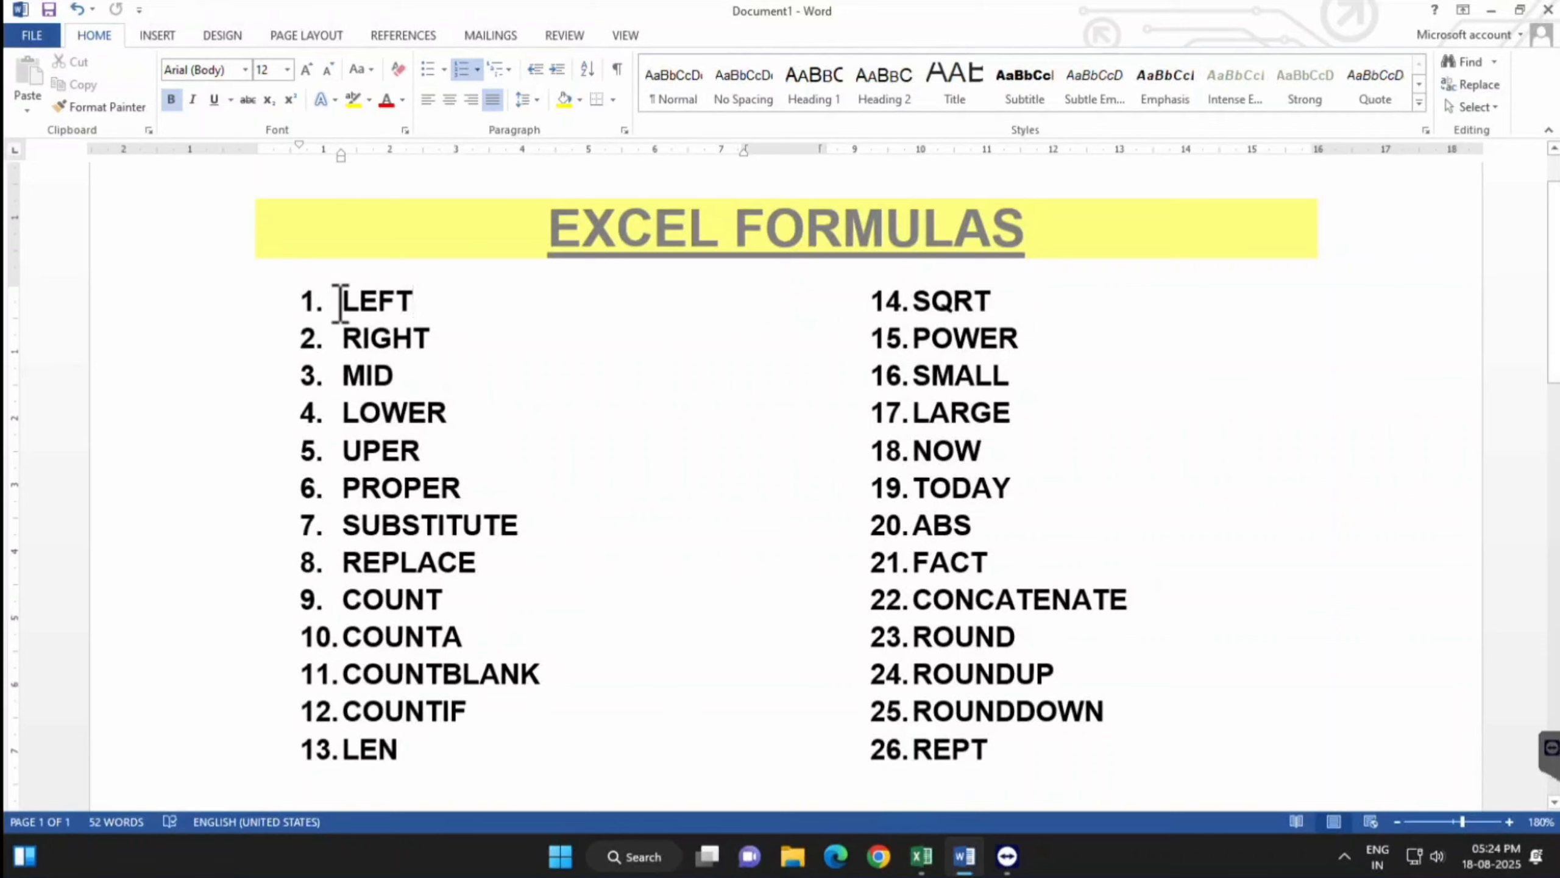
drag(343, 301, 428, 339)
drag(395, 389, 358, 386)
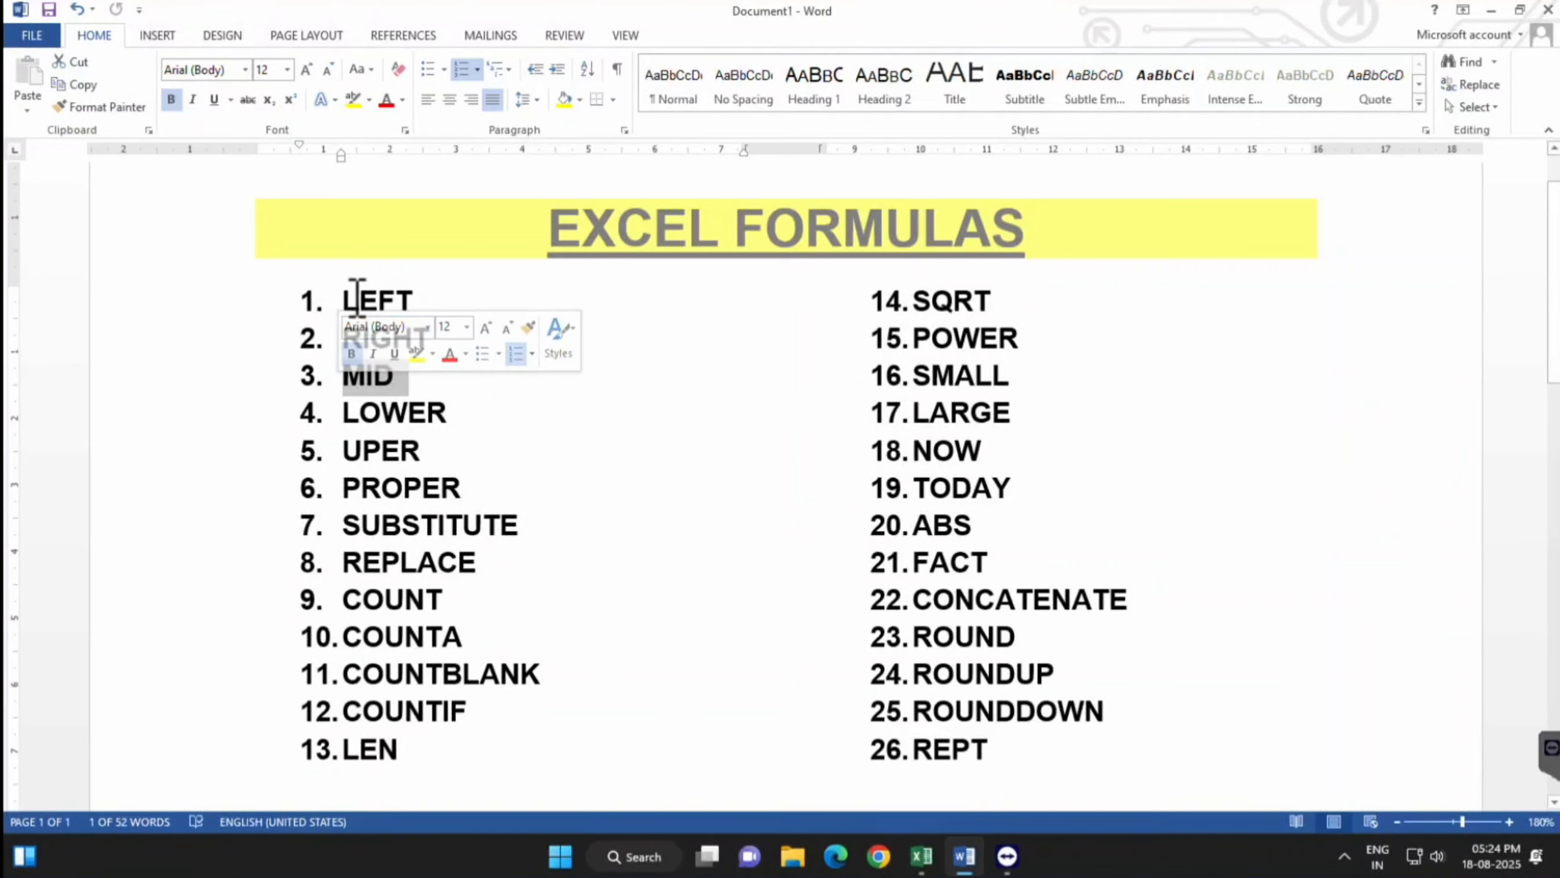
drag(339, 300, 337, 384)
click(420, 379)
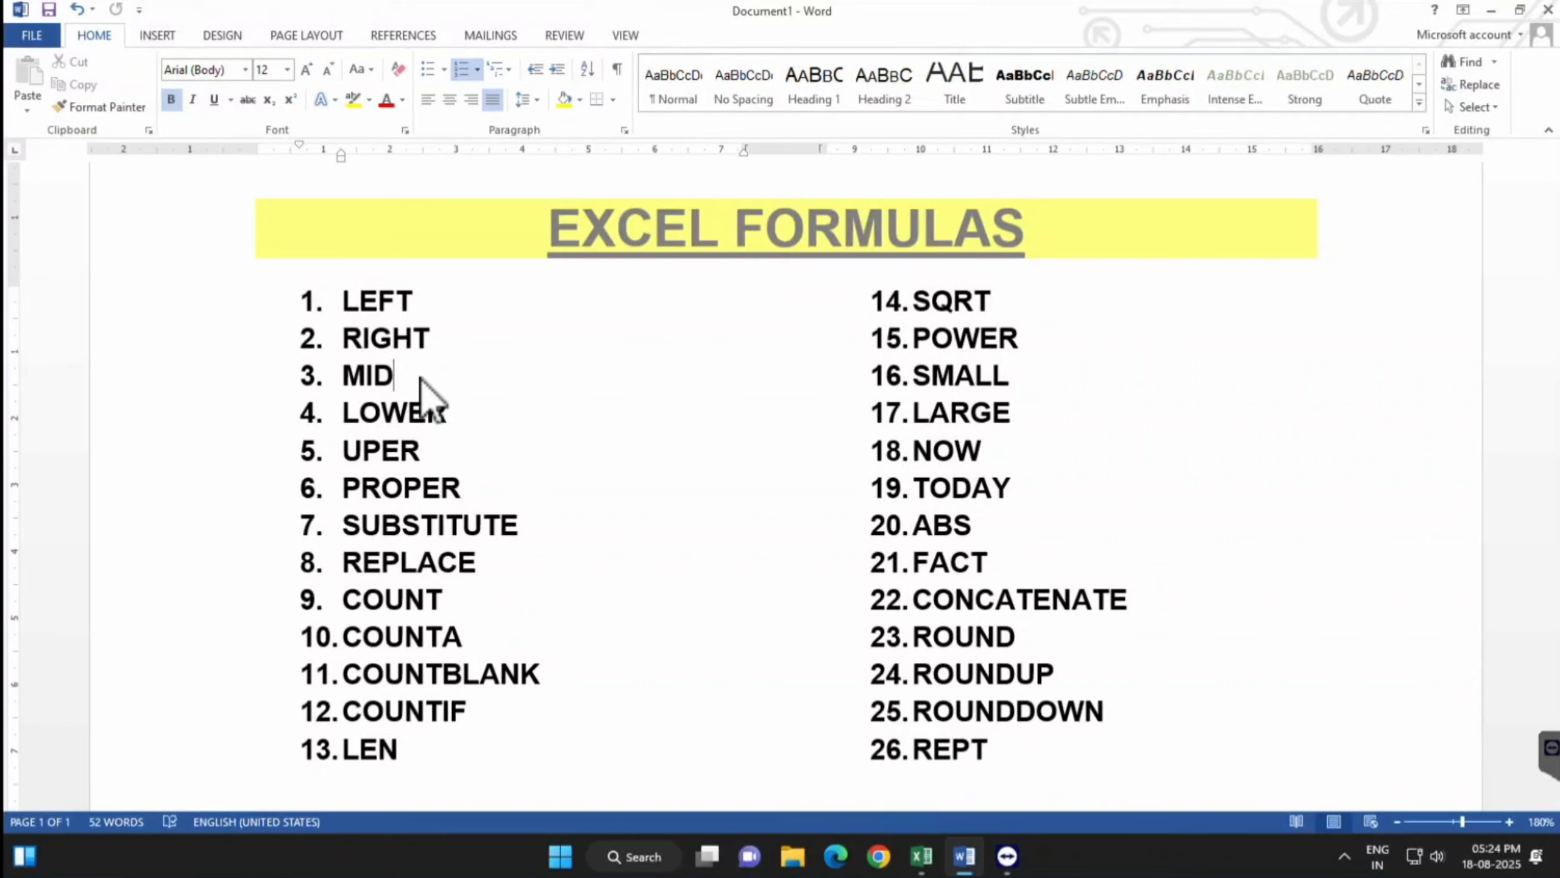
Switch back to Excel and enter the heading "ID No" in cell B1 of Sheet5
click(922, 856)
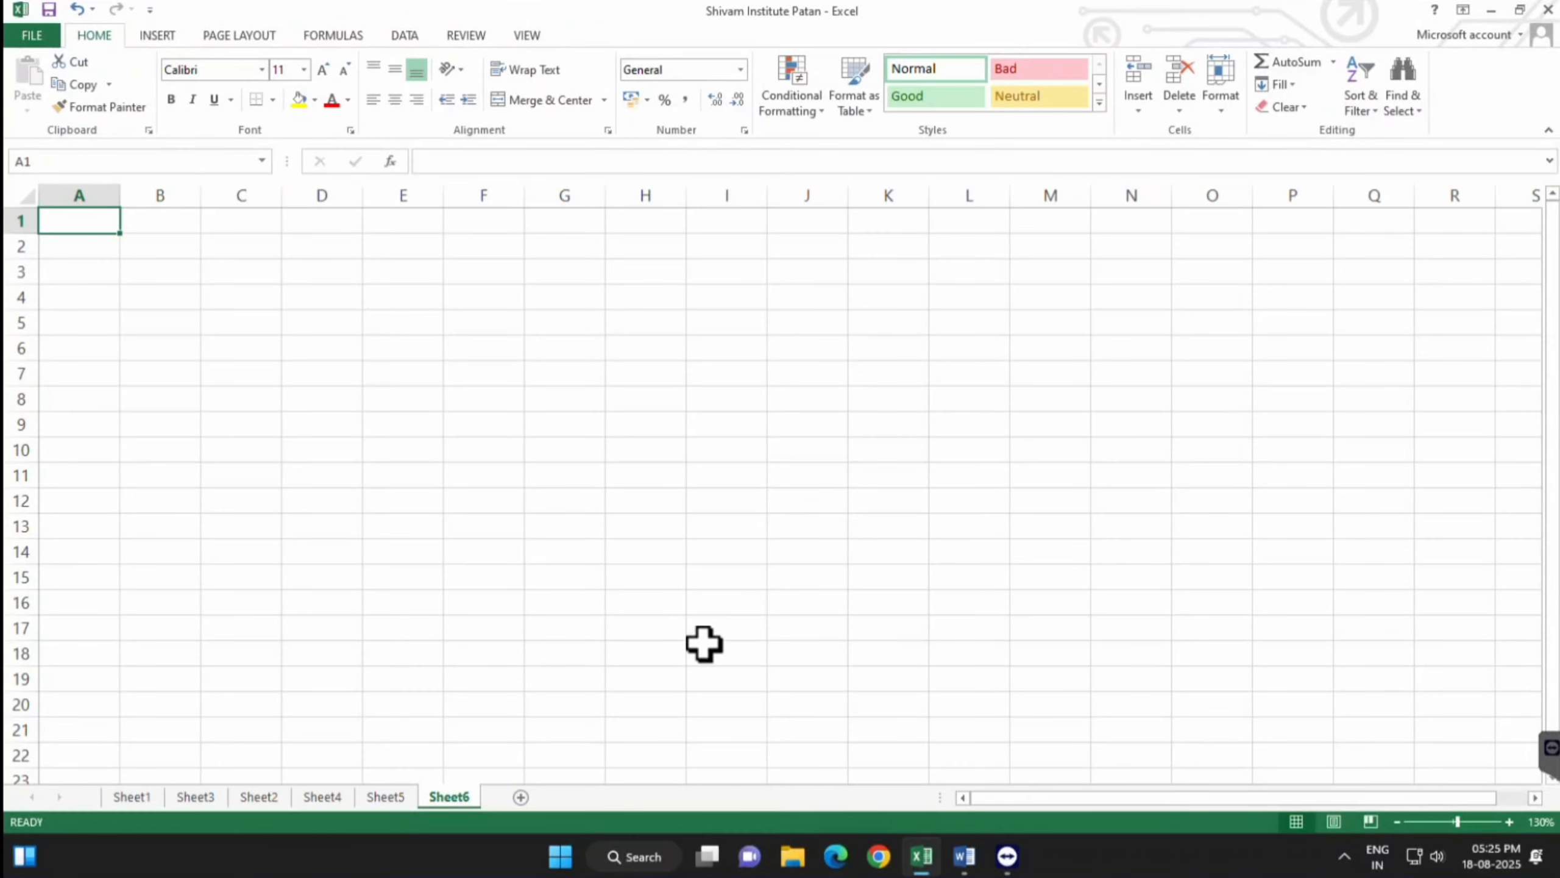
click(386, 795)
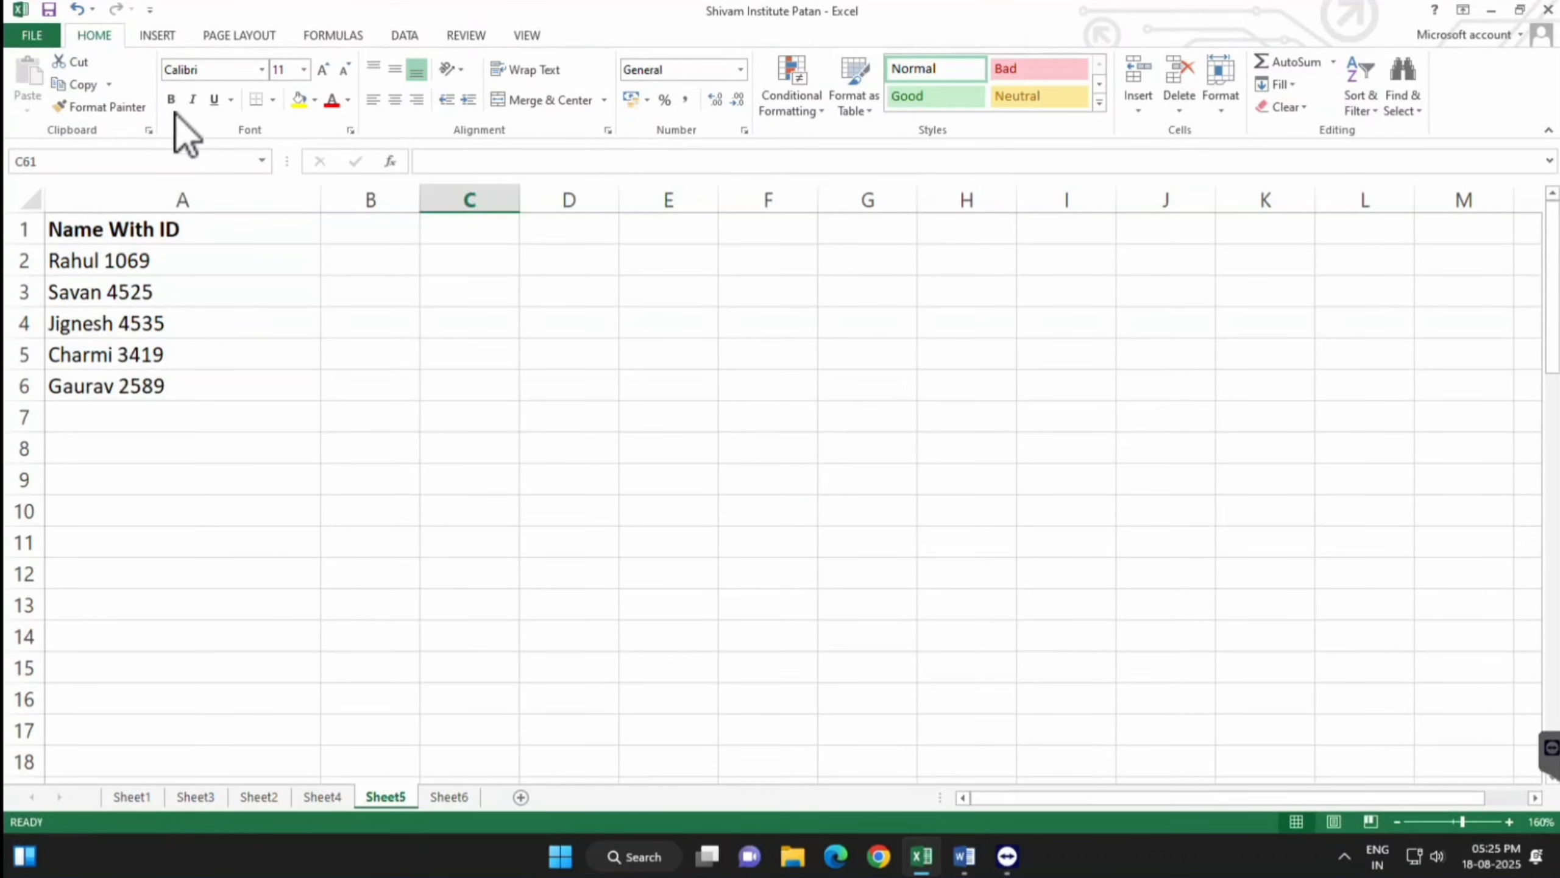
click(270, 231)
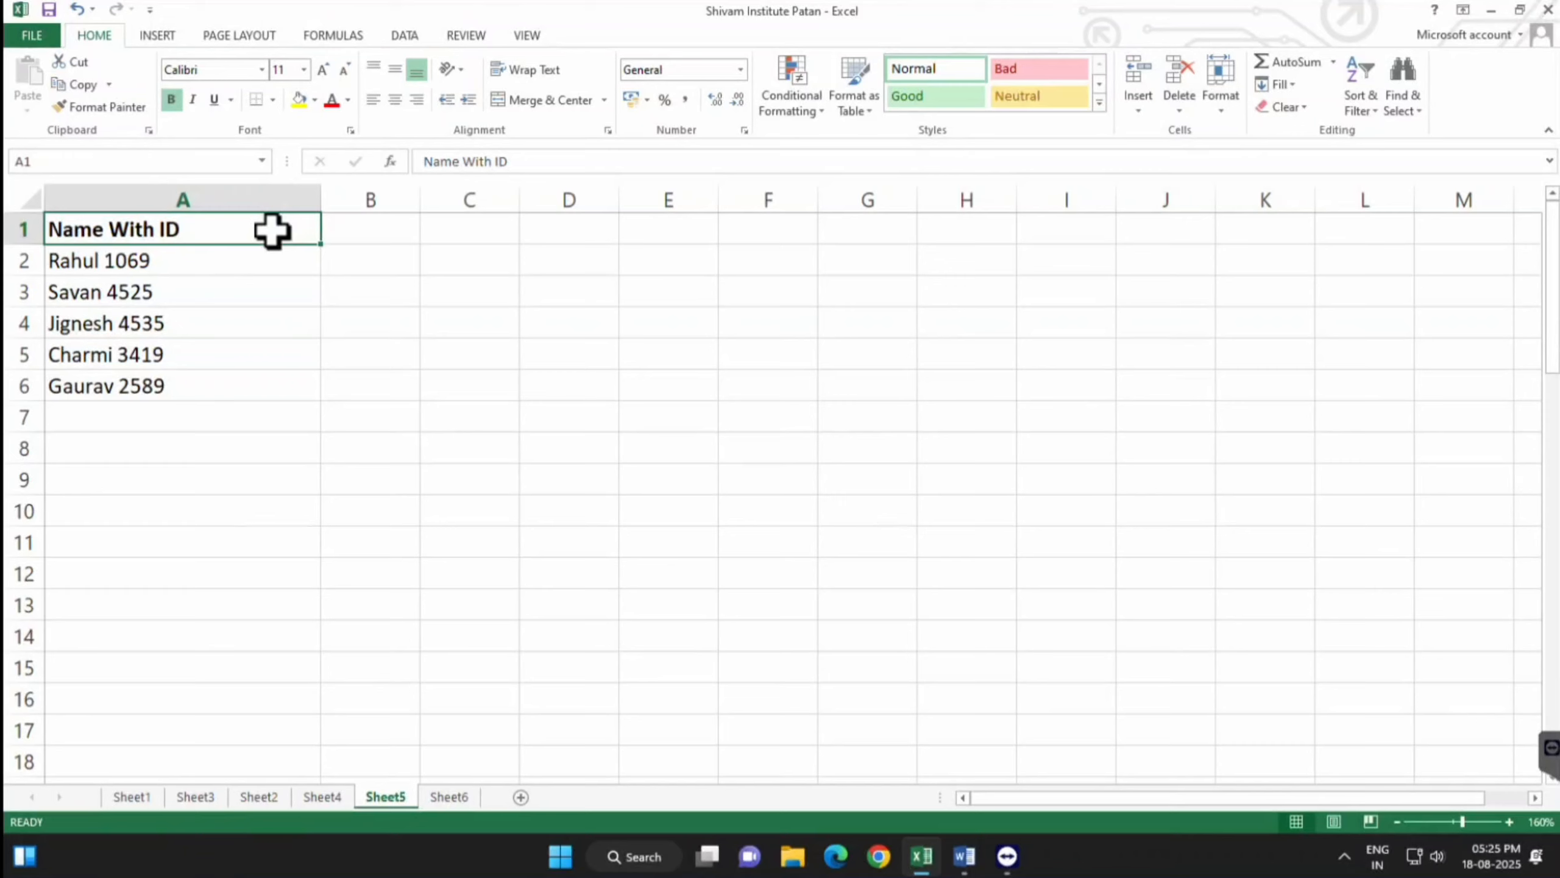
click(393, 230)
text(I)
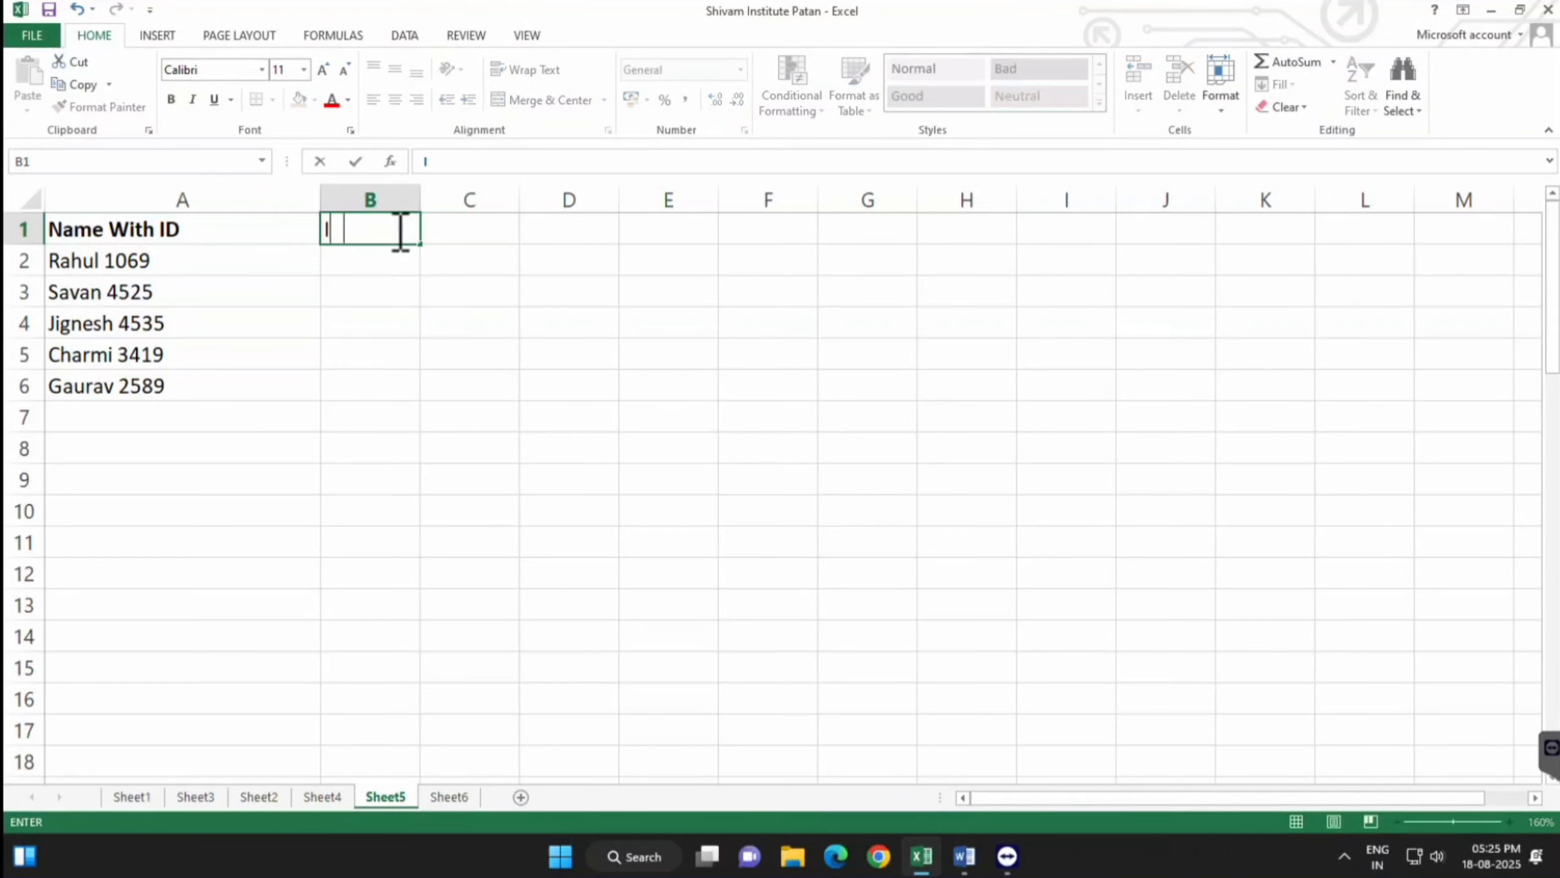
text(D No)
key(Return)
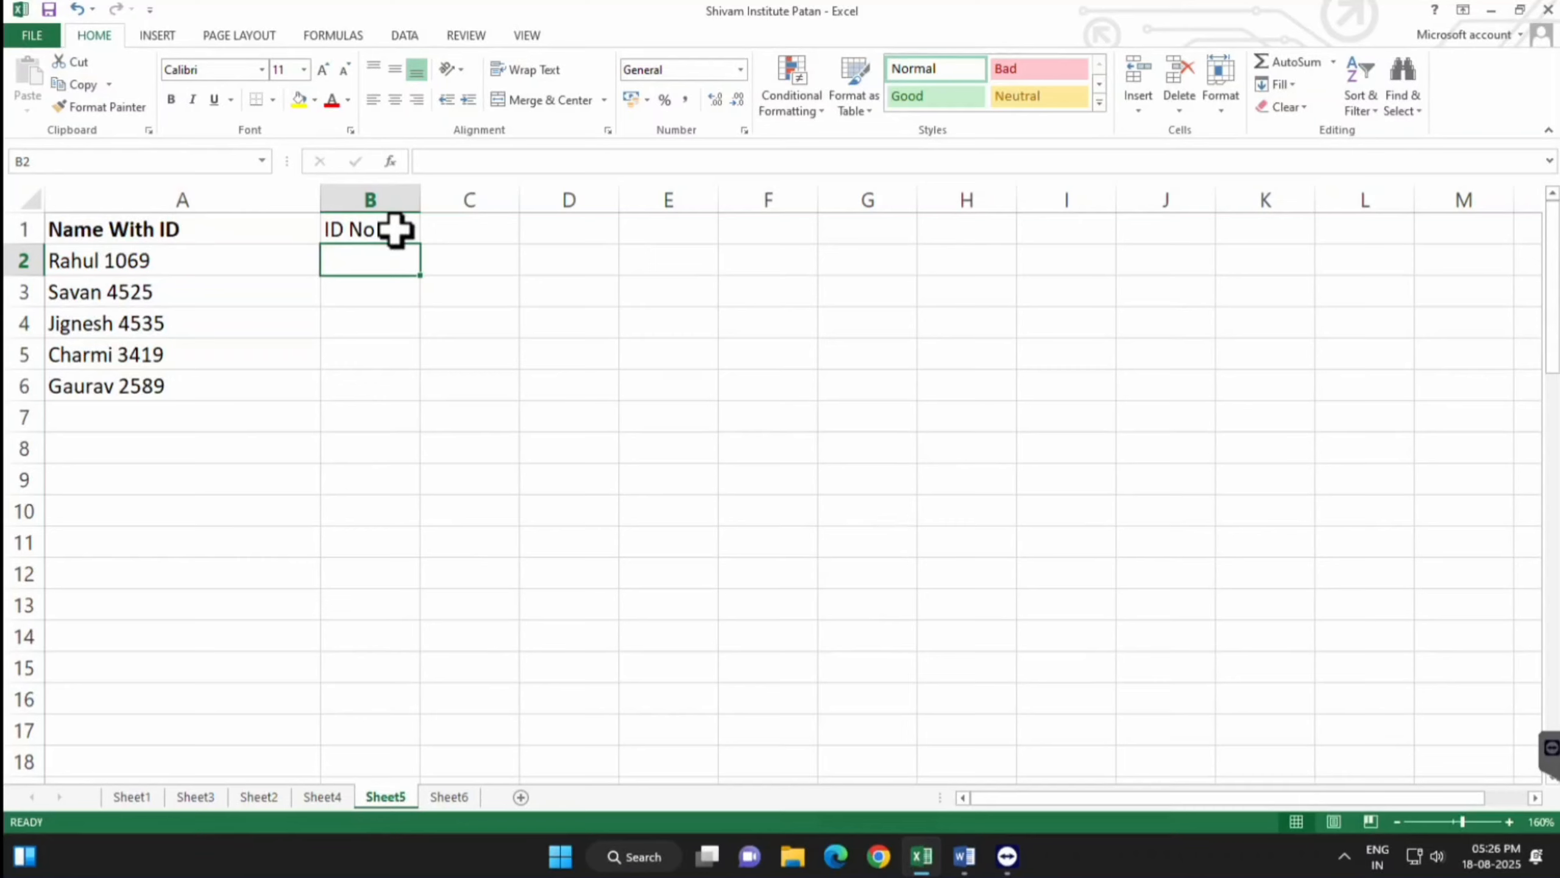
Enter =RIGHT(A2,4) in cell B2 to extract the last four characters of the first entry
key(F2)
text(=right)
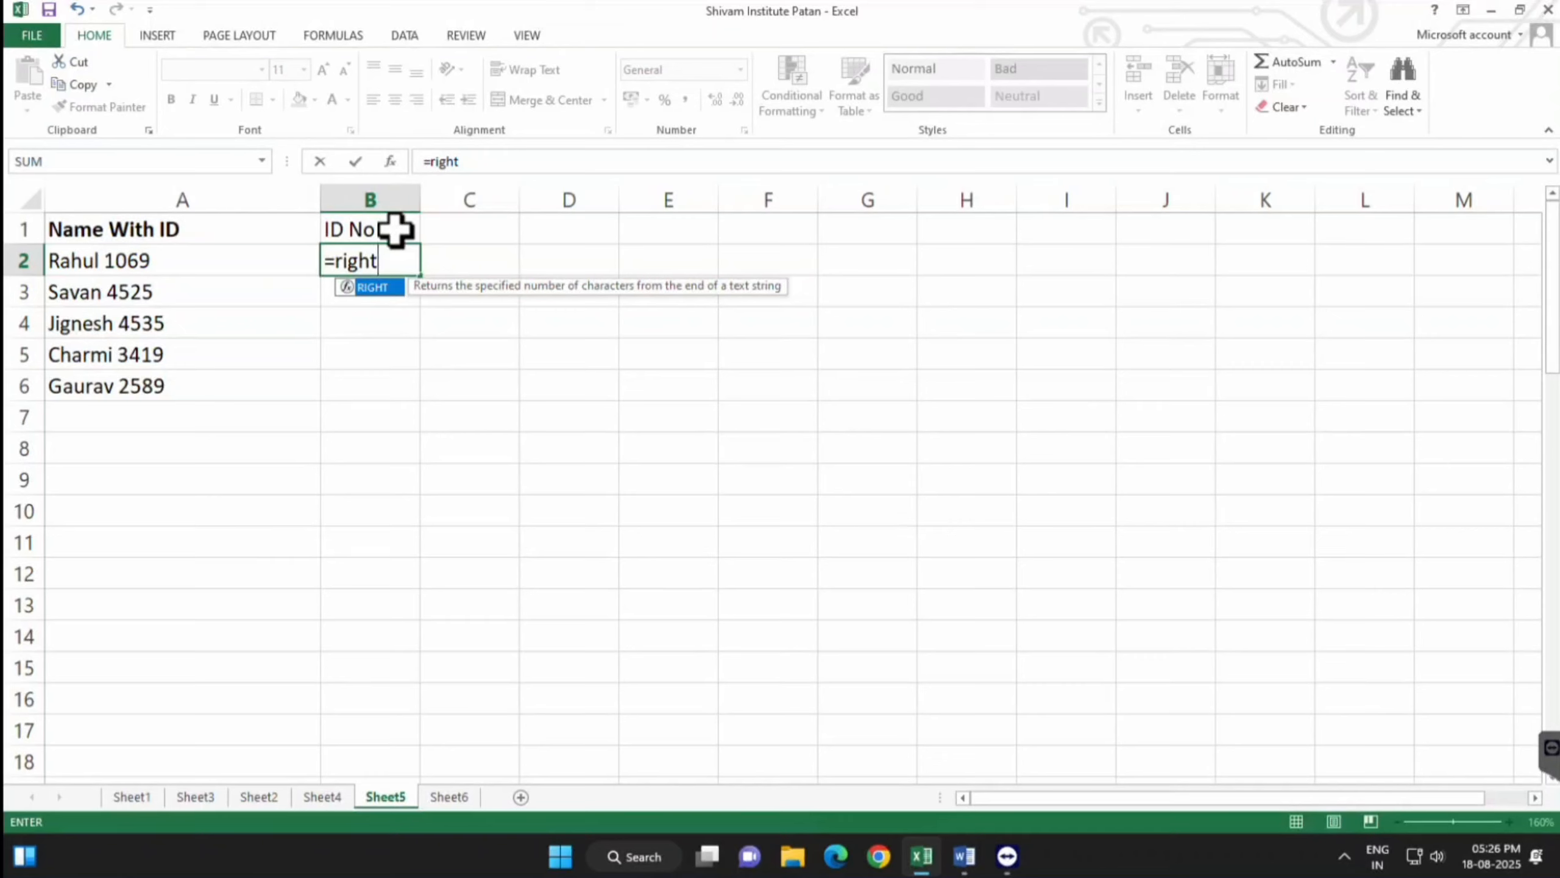
key(Tab)
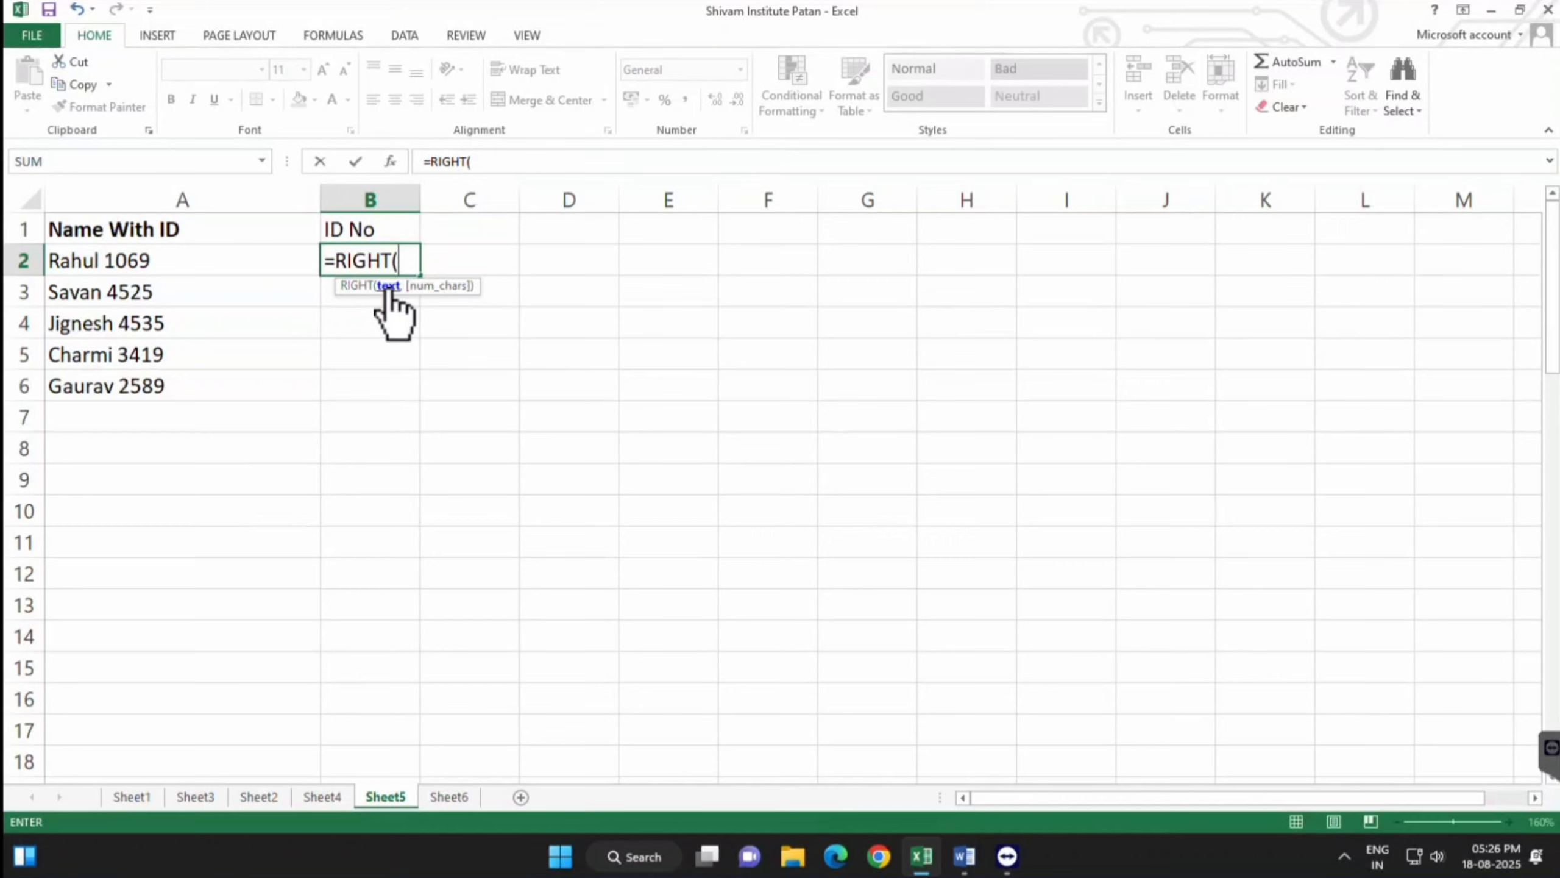
click(174, 258)
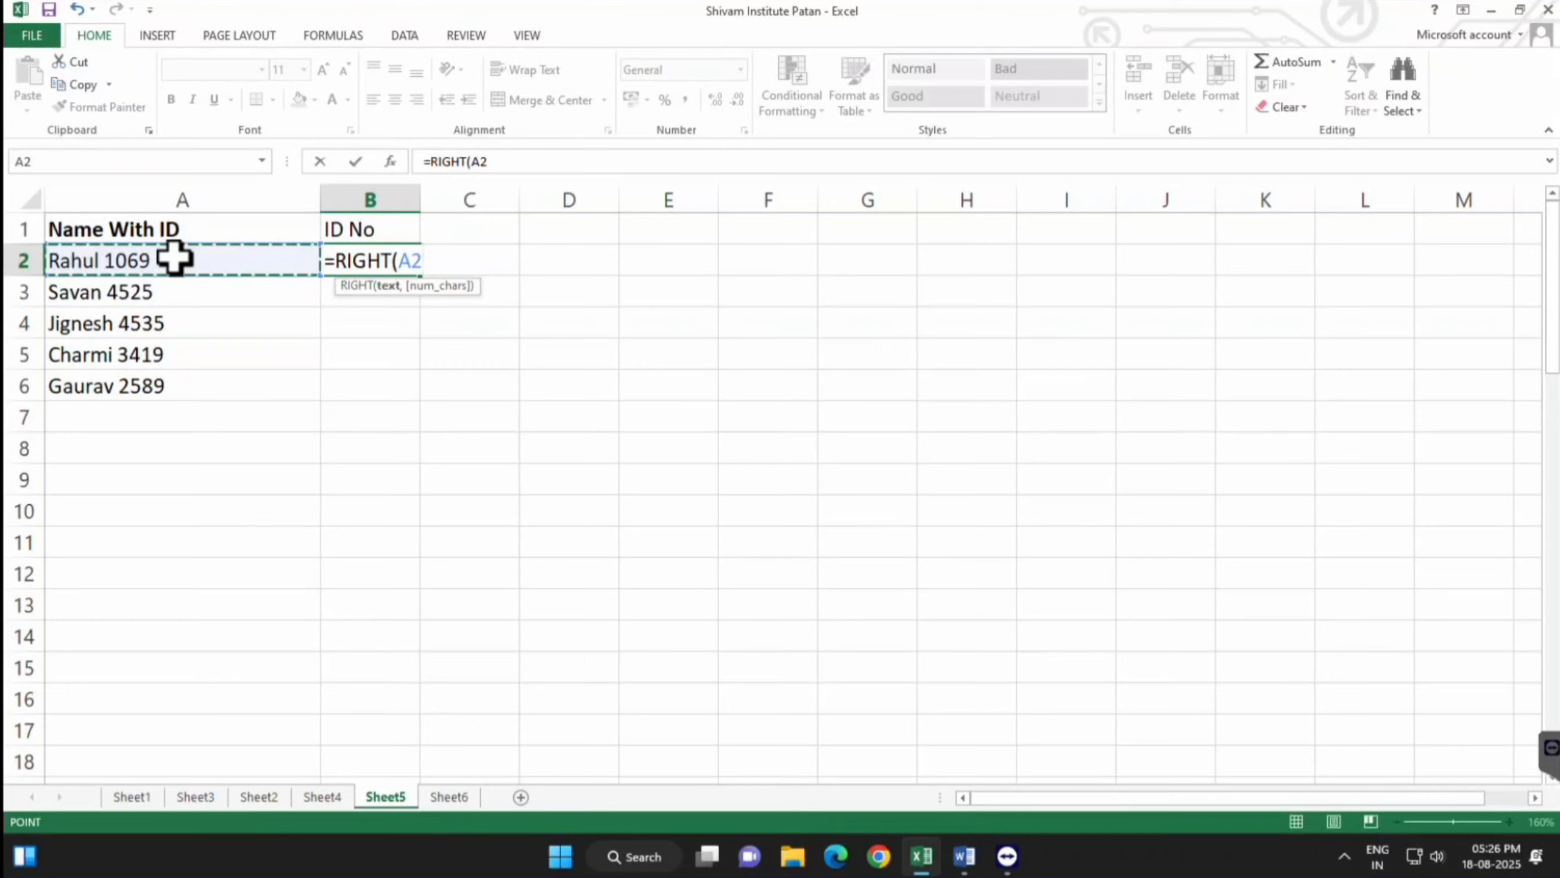
text(,)
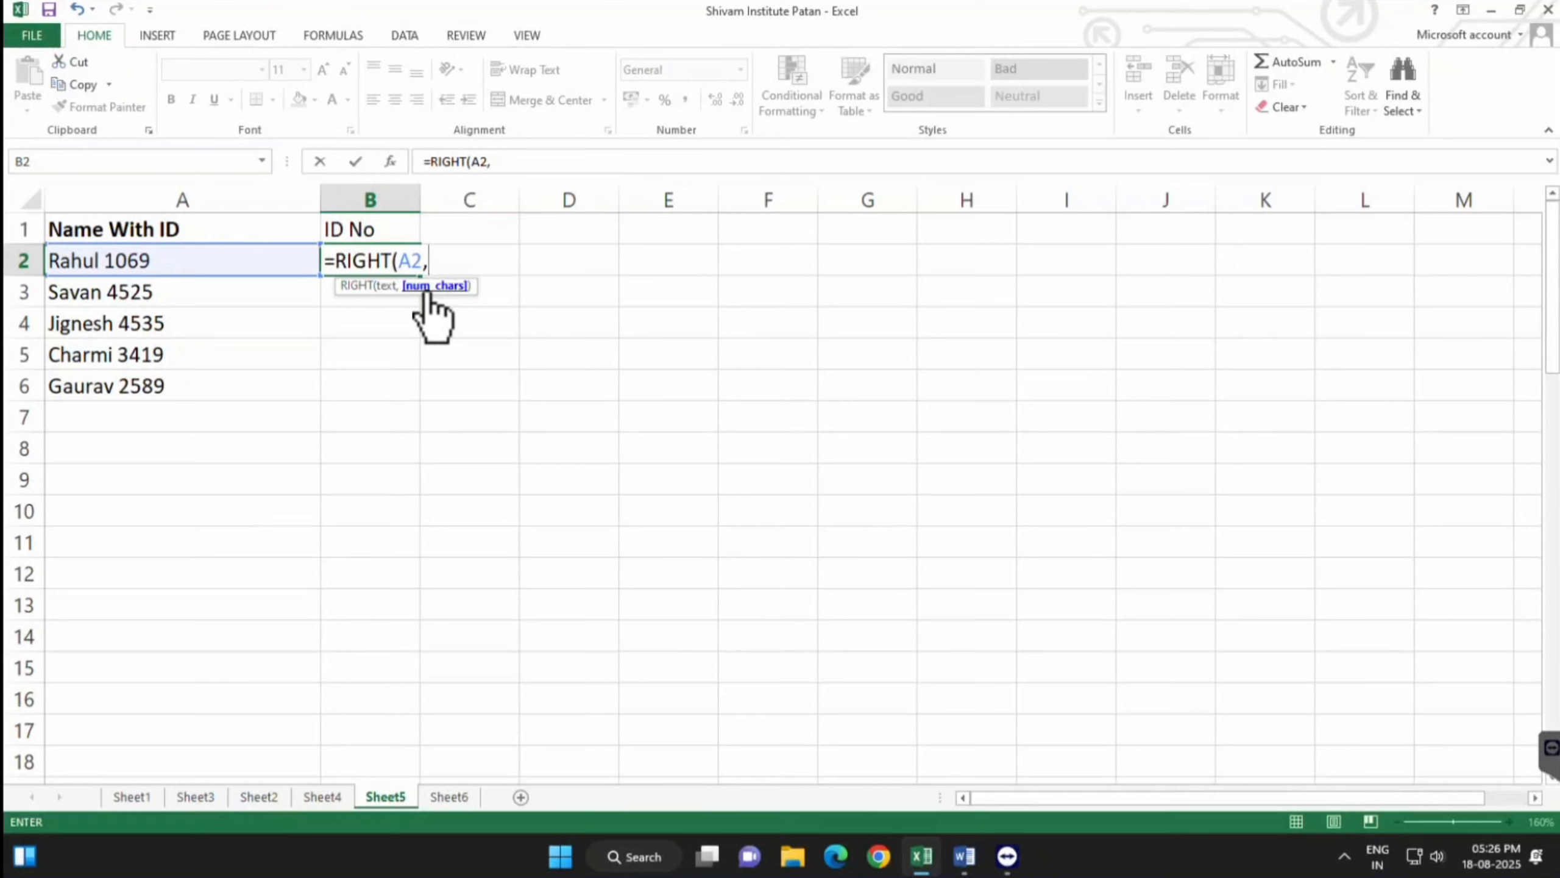
text(4)
key(Return)
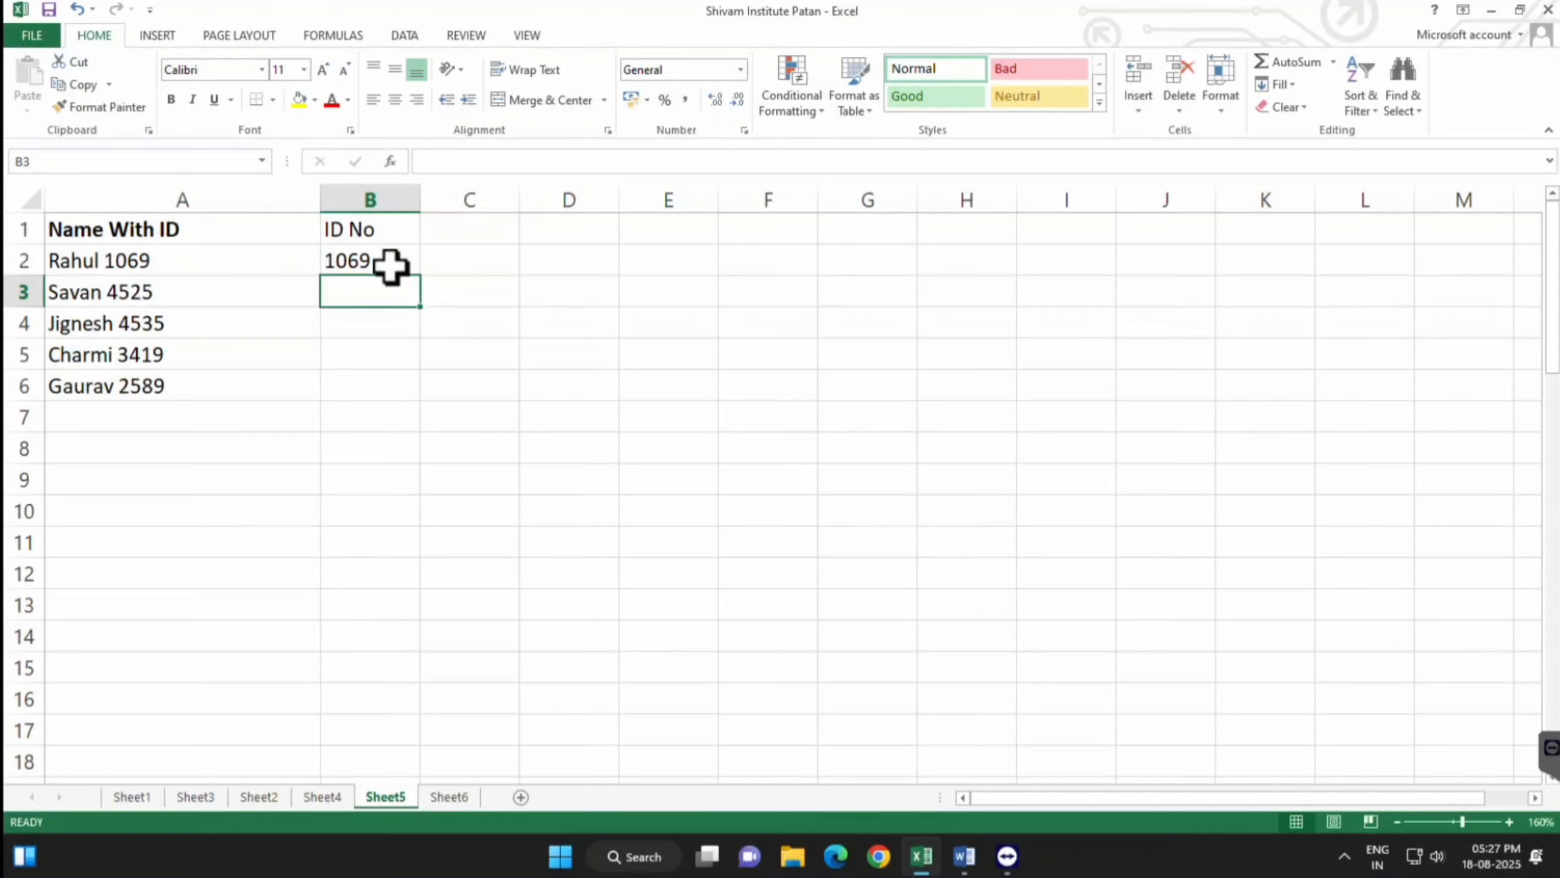
Fill the RIGHT formula from B2 down to B6, and clear the filled range
click(344, 261)
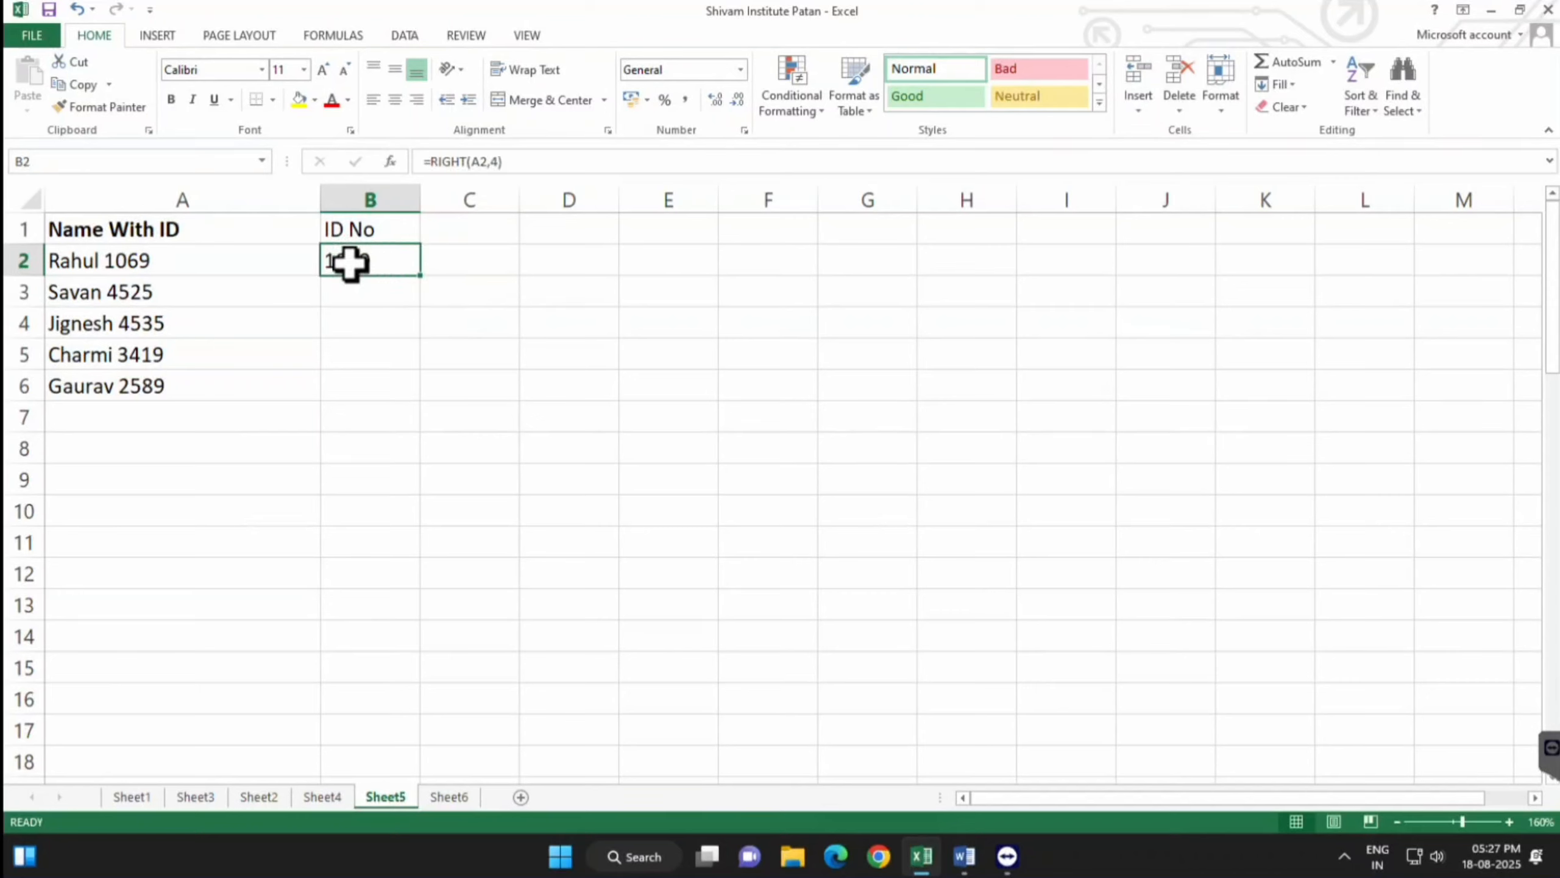
double_click(423, 278)
key(BackSpace)
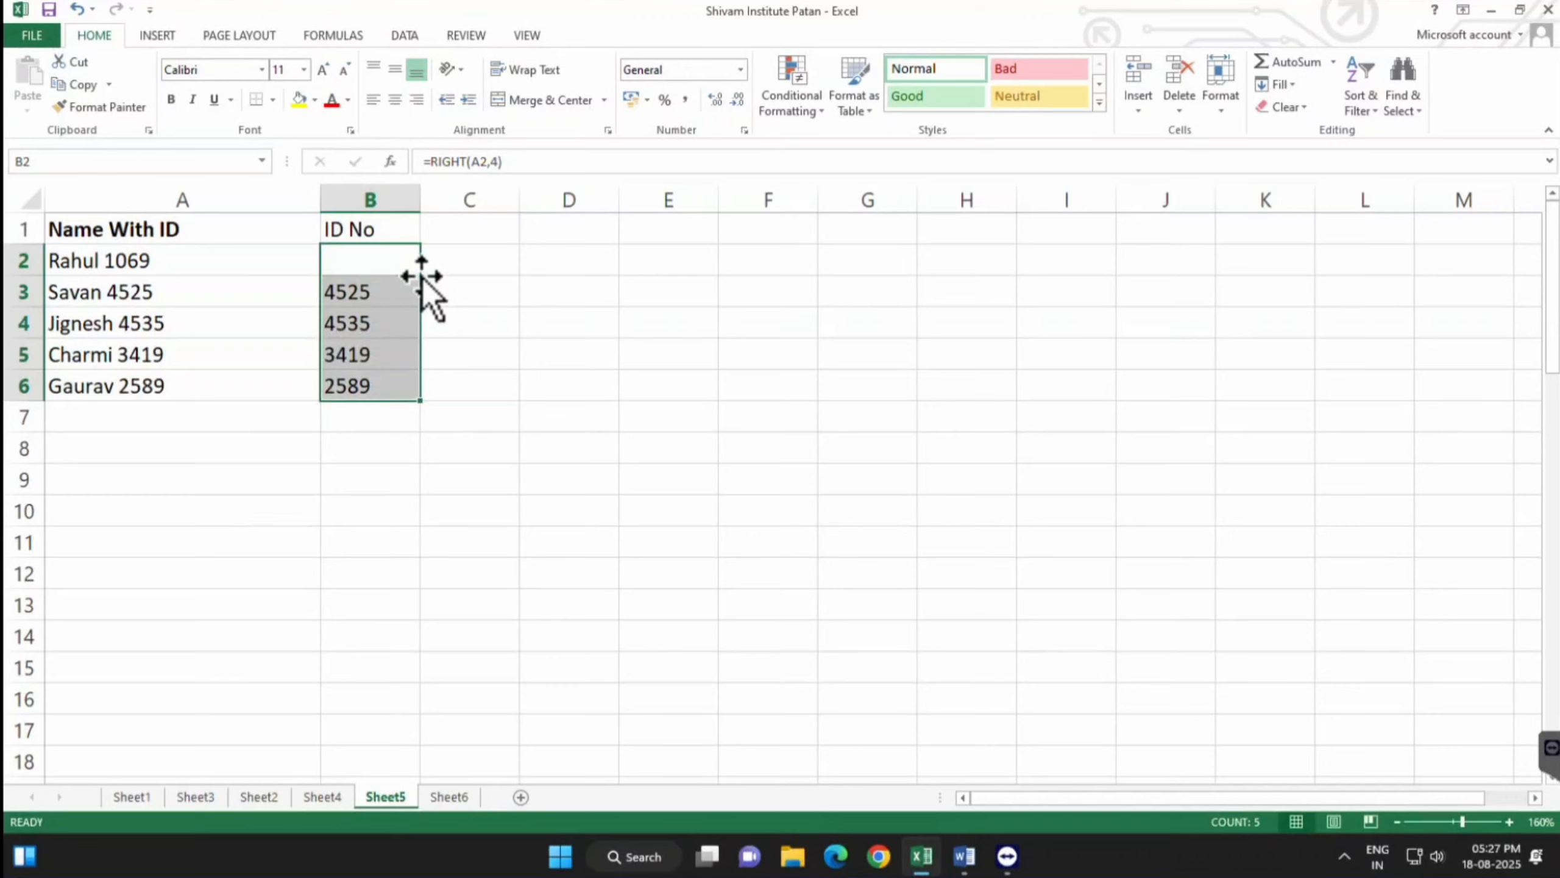
Enter =LEFT(A2,4) in cell C2 to extract the first four characters of the first entry
click(456, 257)
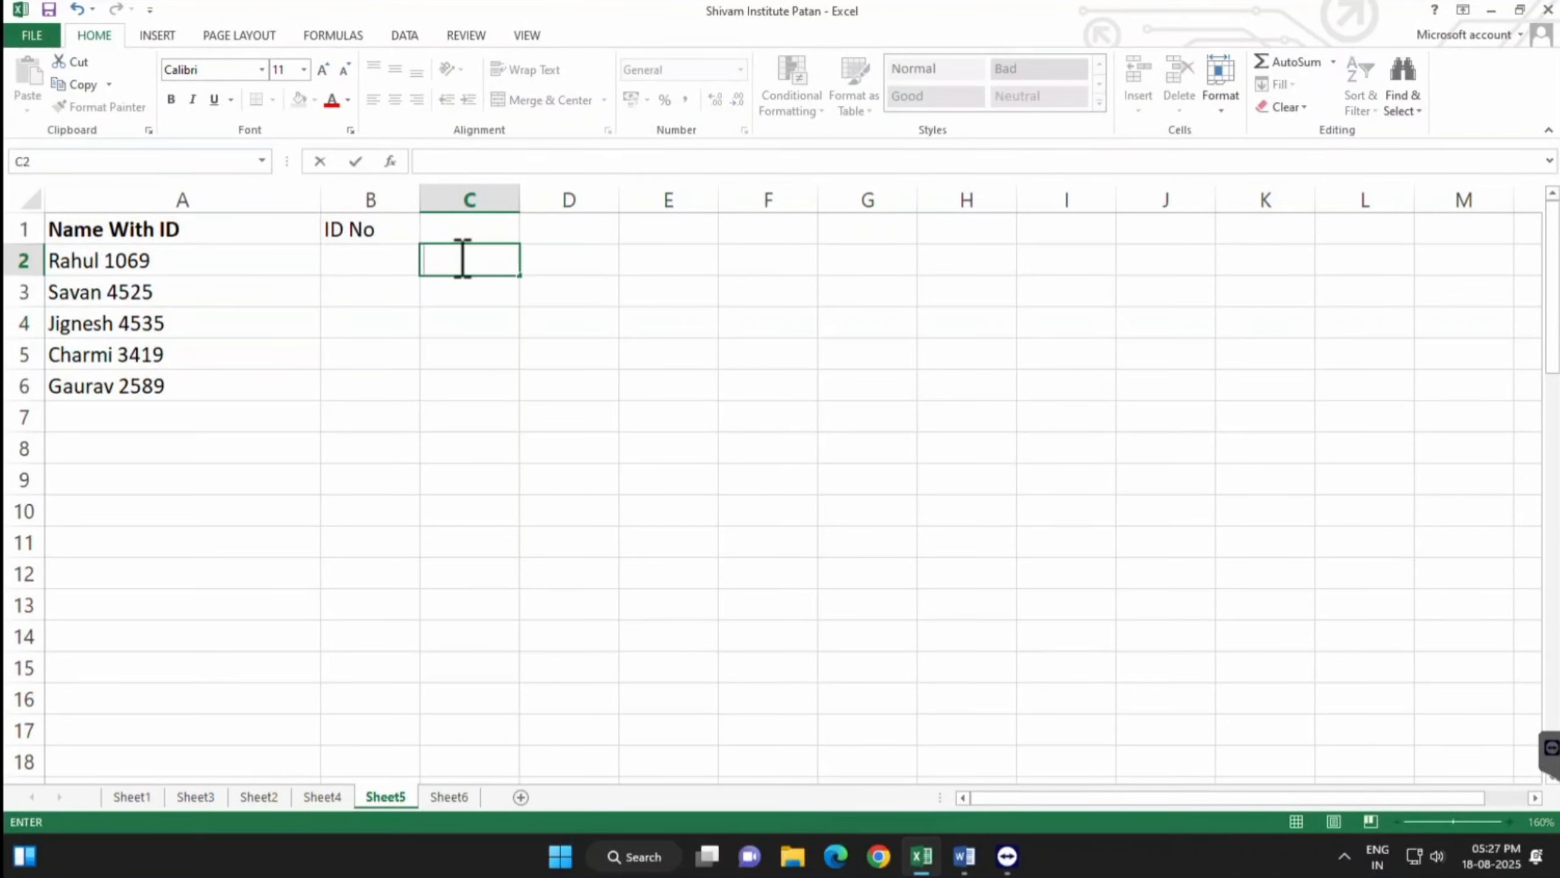
text(=left)
key(Tab)
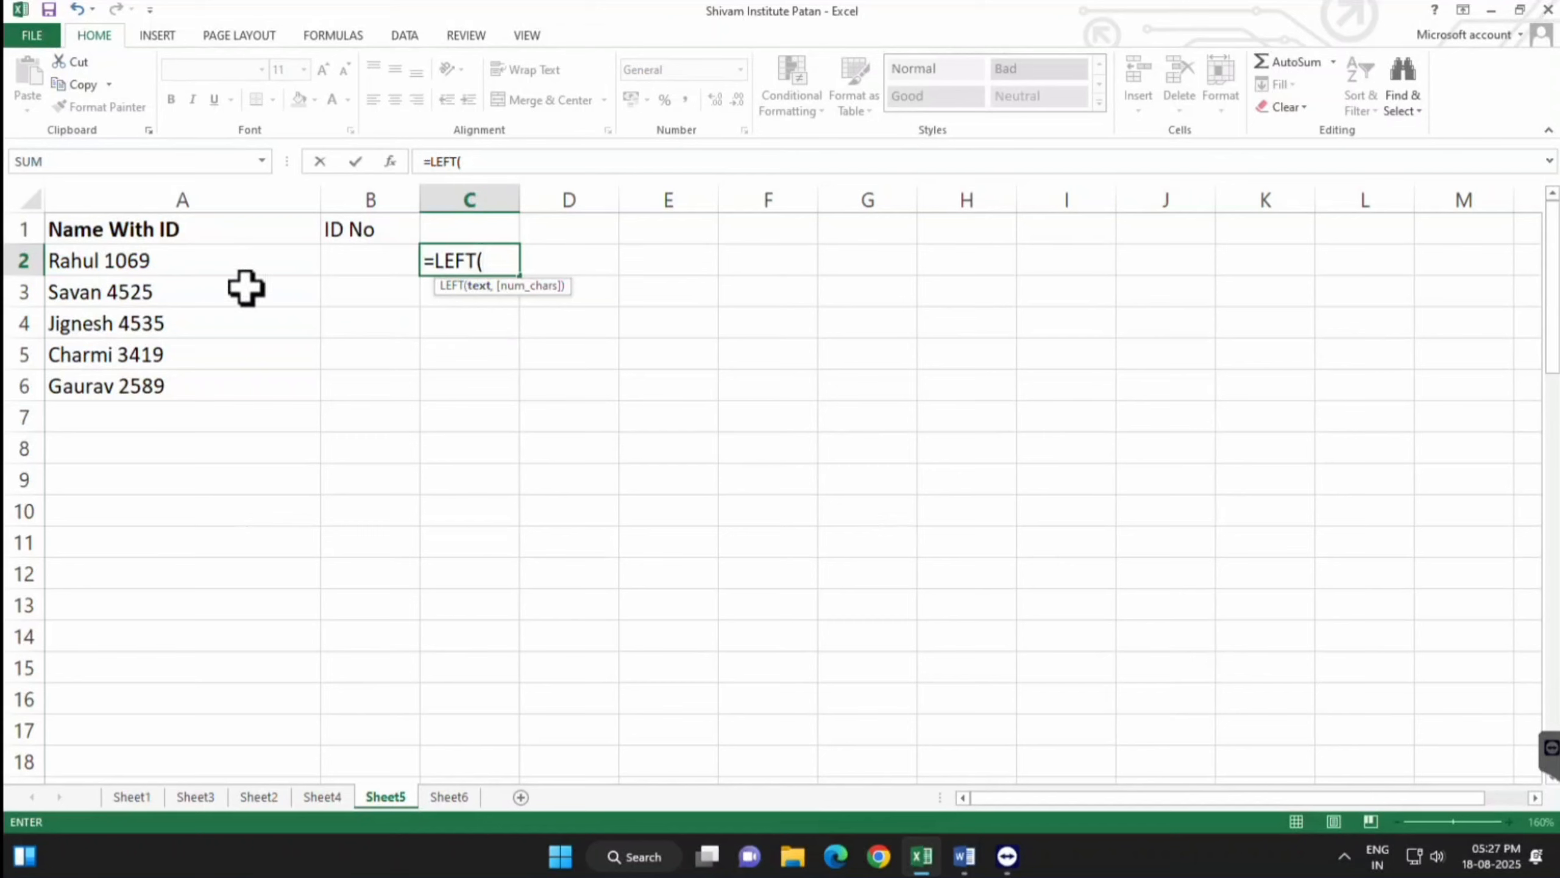
click(157, 266)
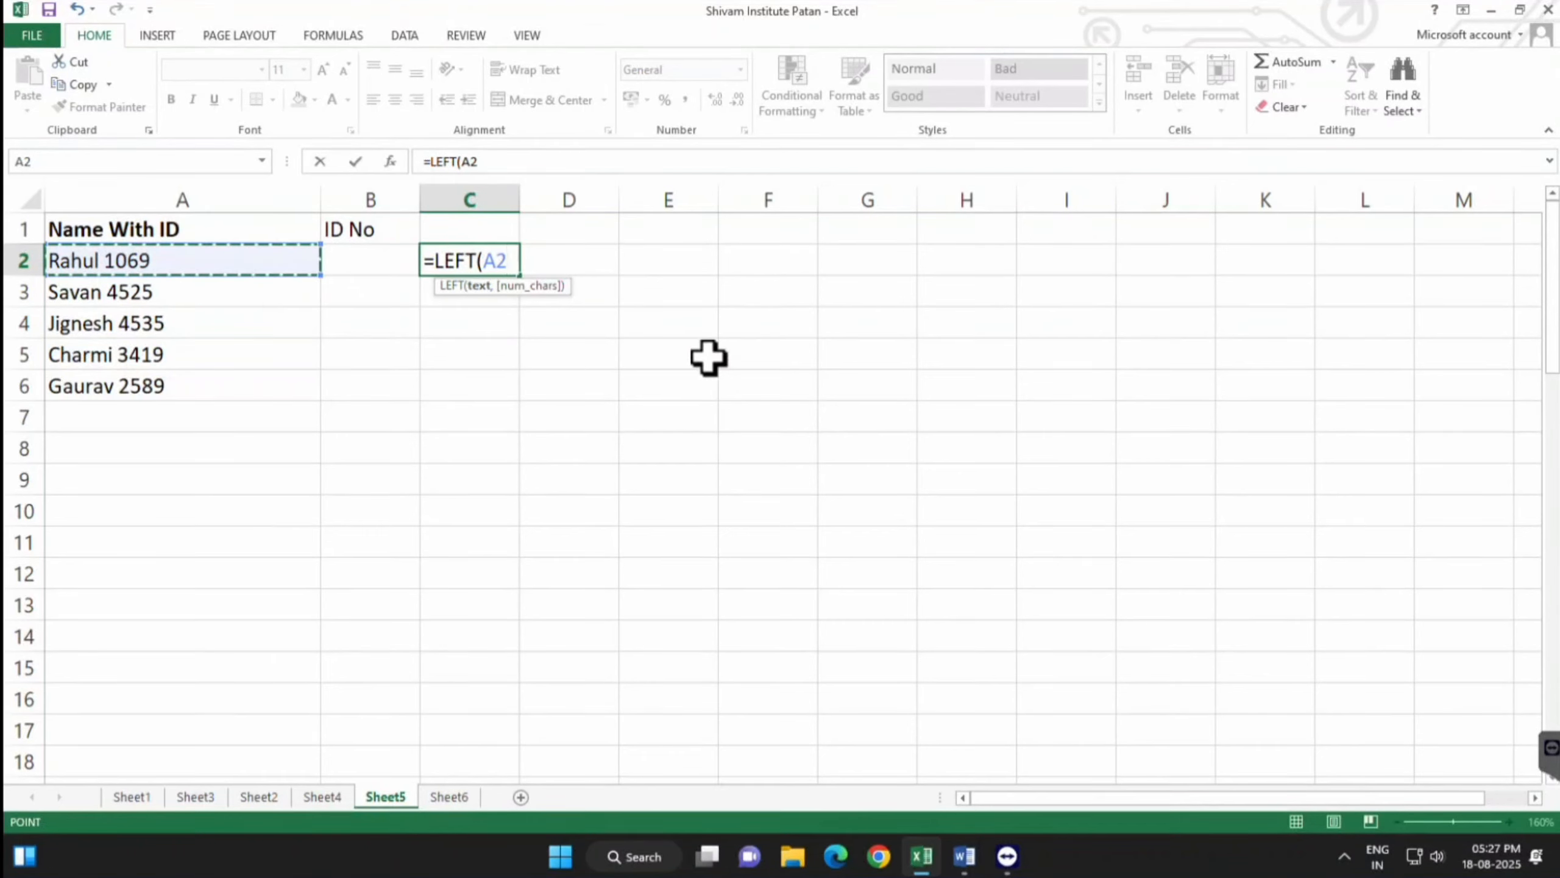
text(,)
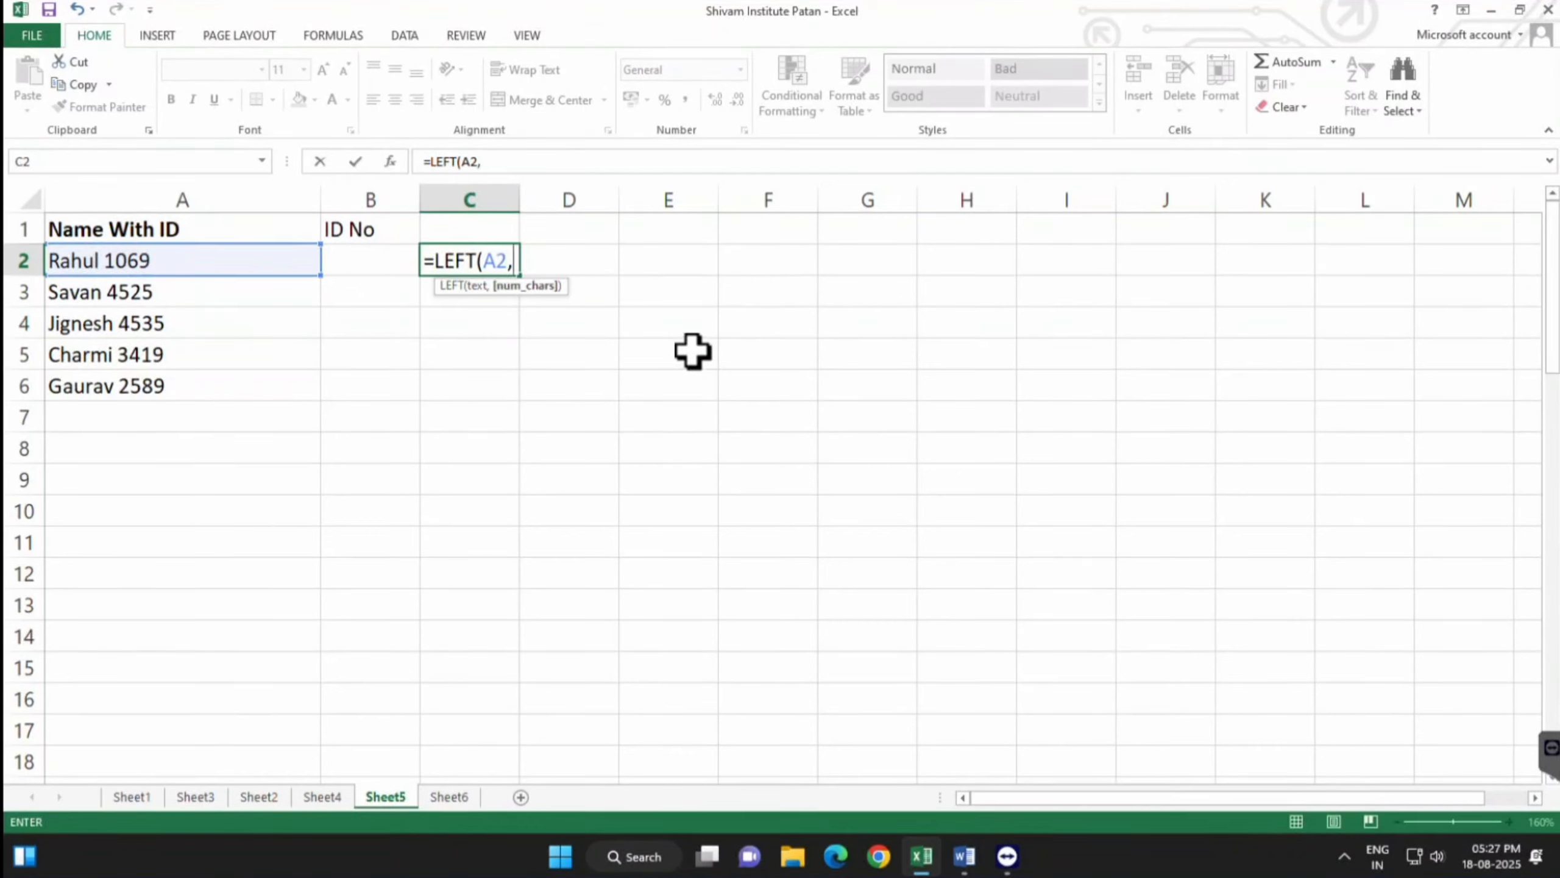
text(4)
key(Return)
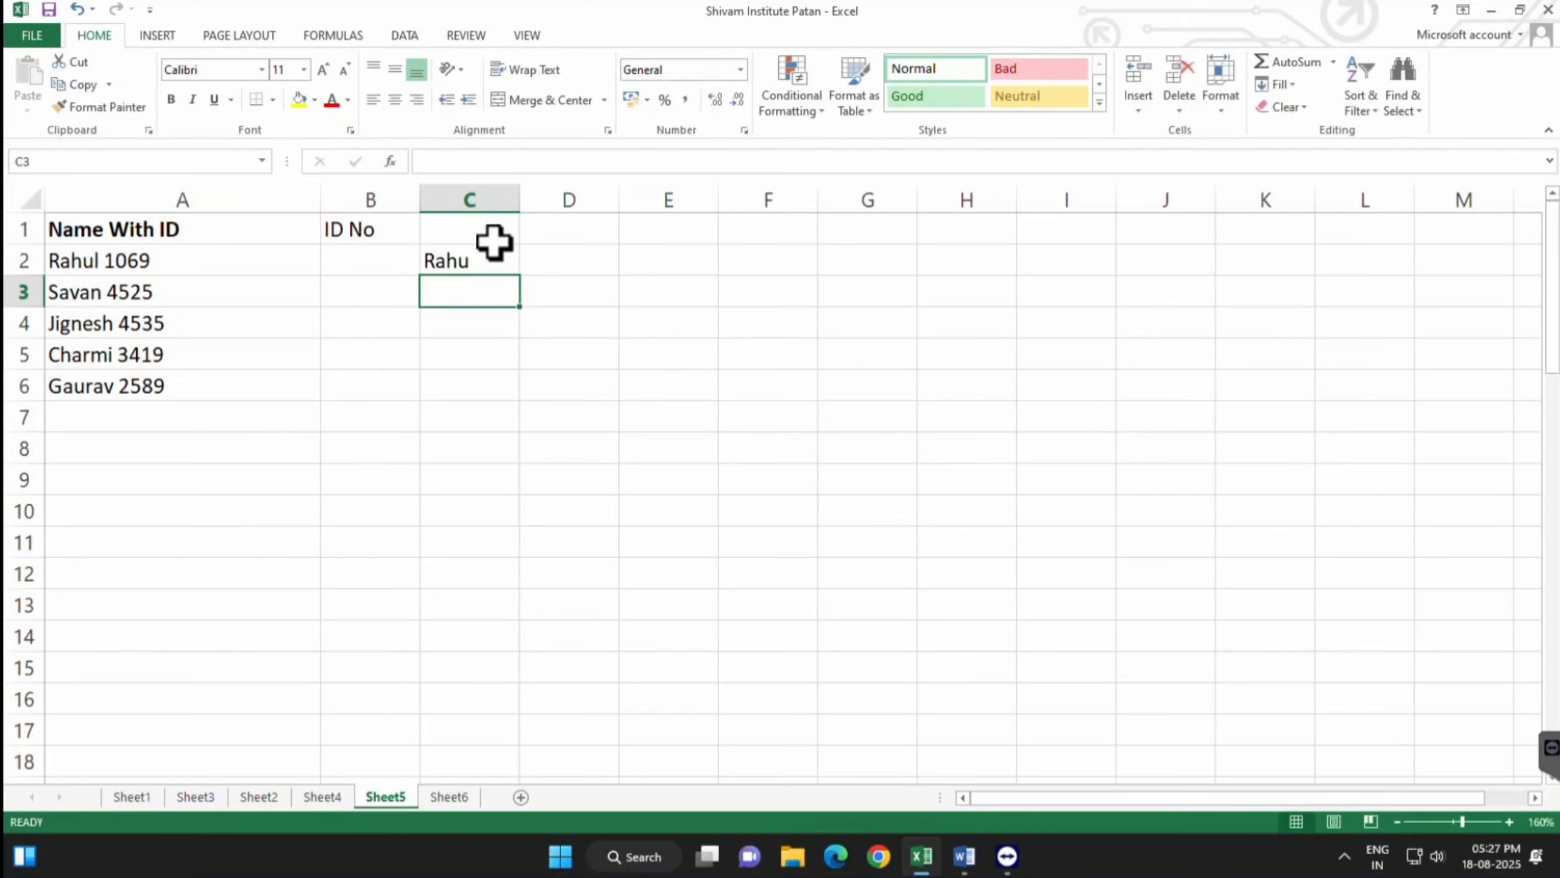
Fill the LEFT formula from C2 down to C6, and clear the filled range
click(480, 266)
double_click(520, 283)
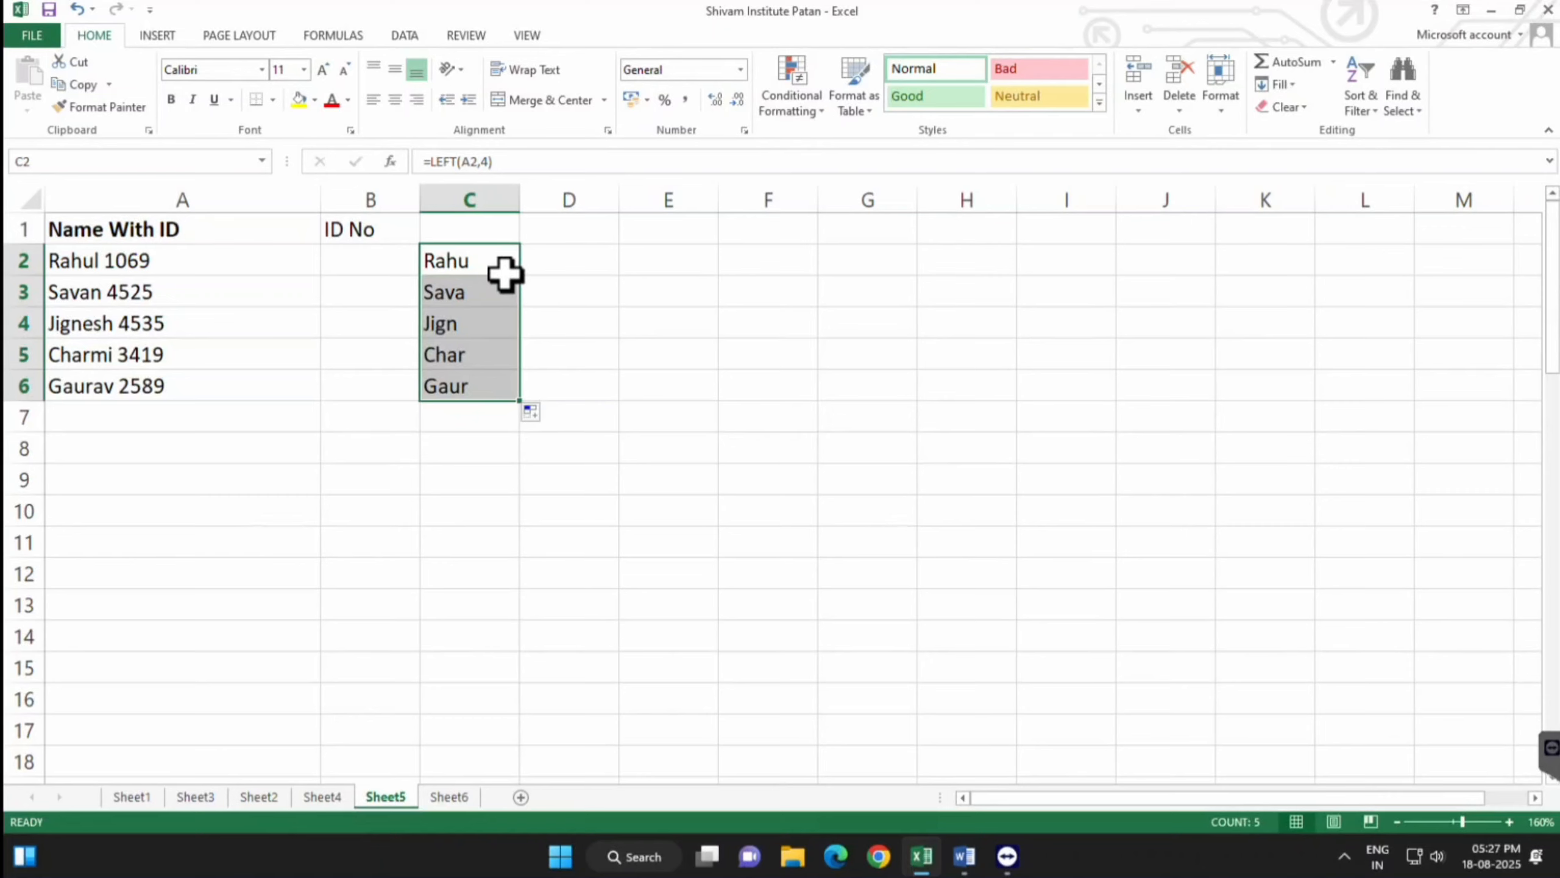
key(Delete)
Enter =MID(A2,3,3) in cell B2 to extract three characters starting at the third character
click(396, 257)
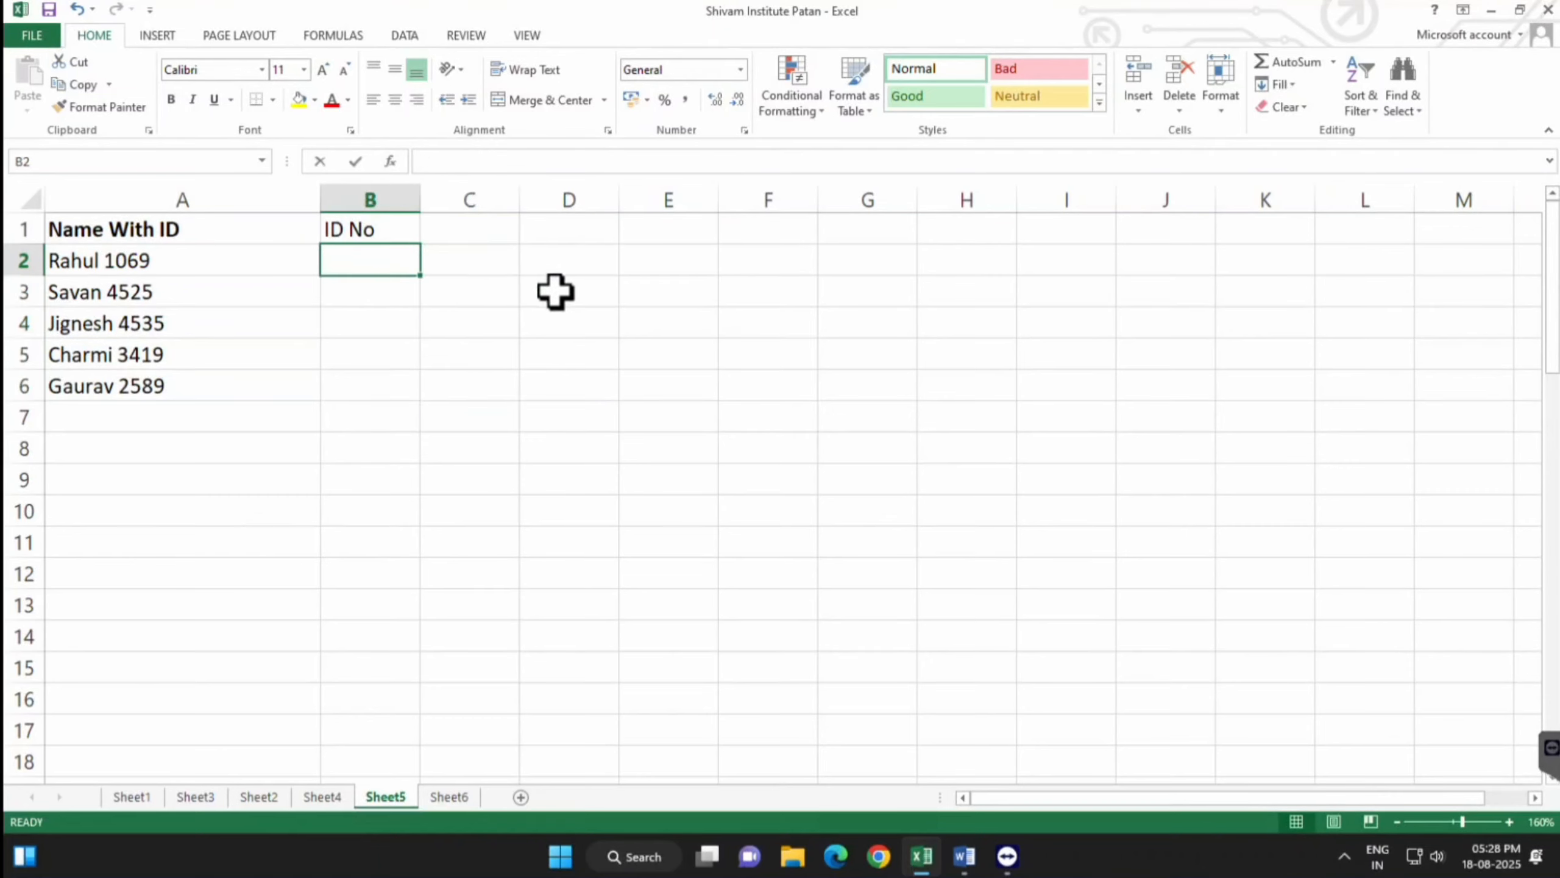
text(=MID()
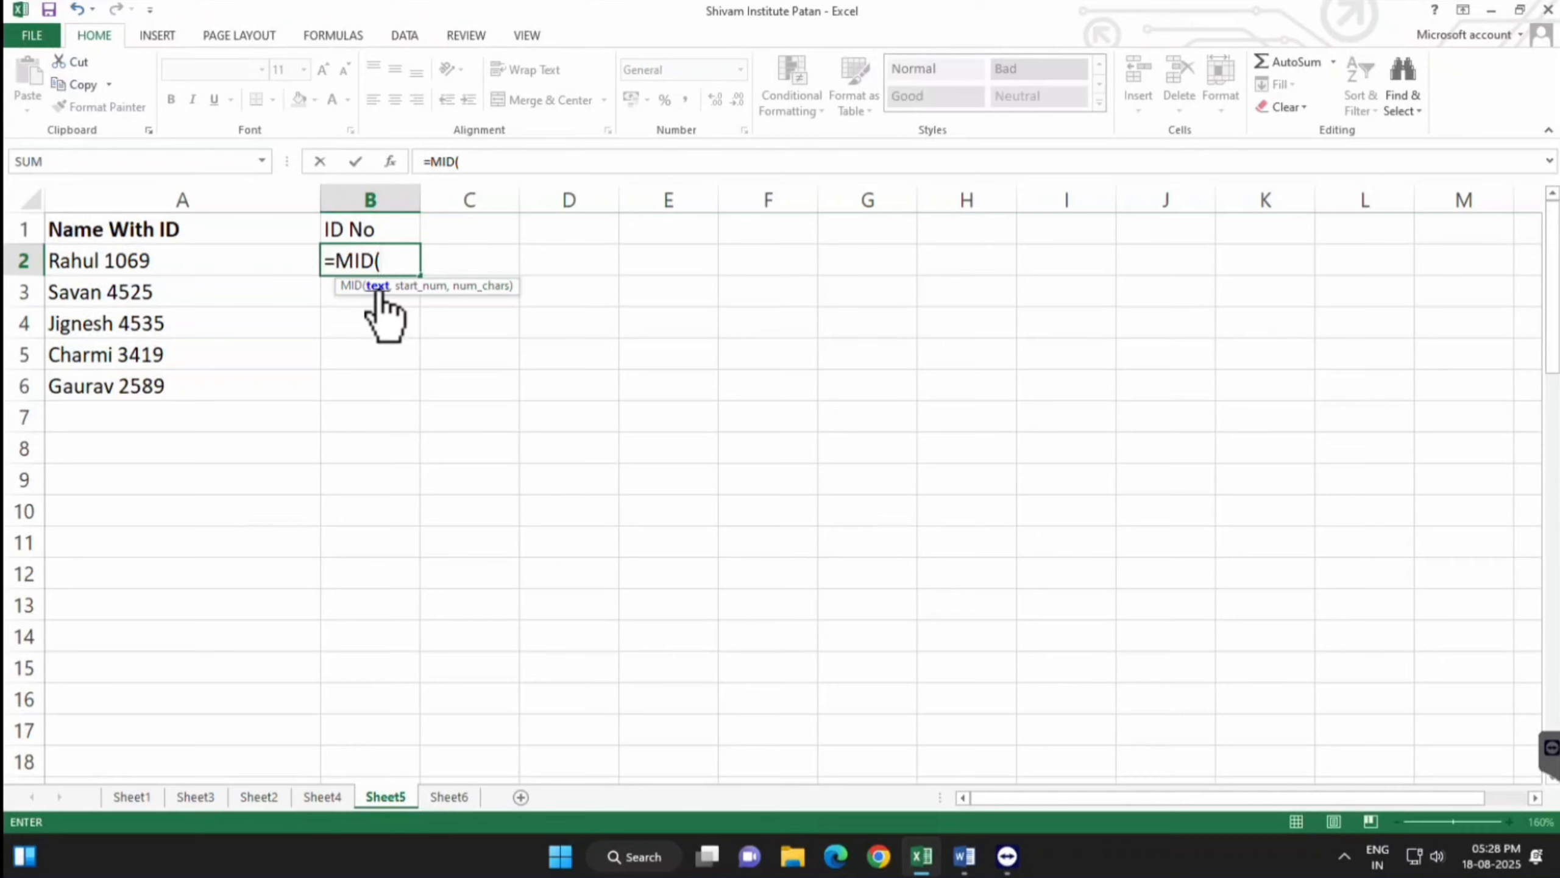
click(264, 260)
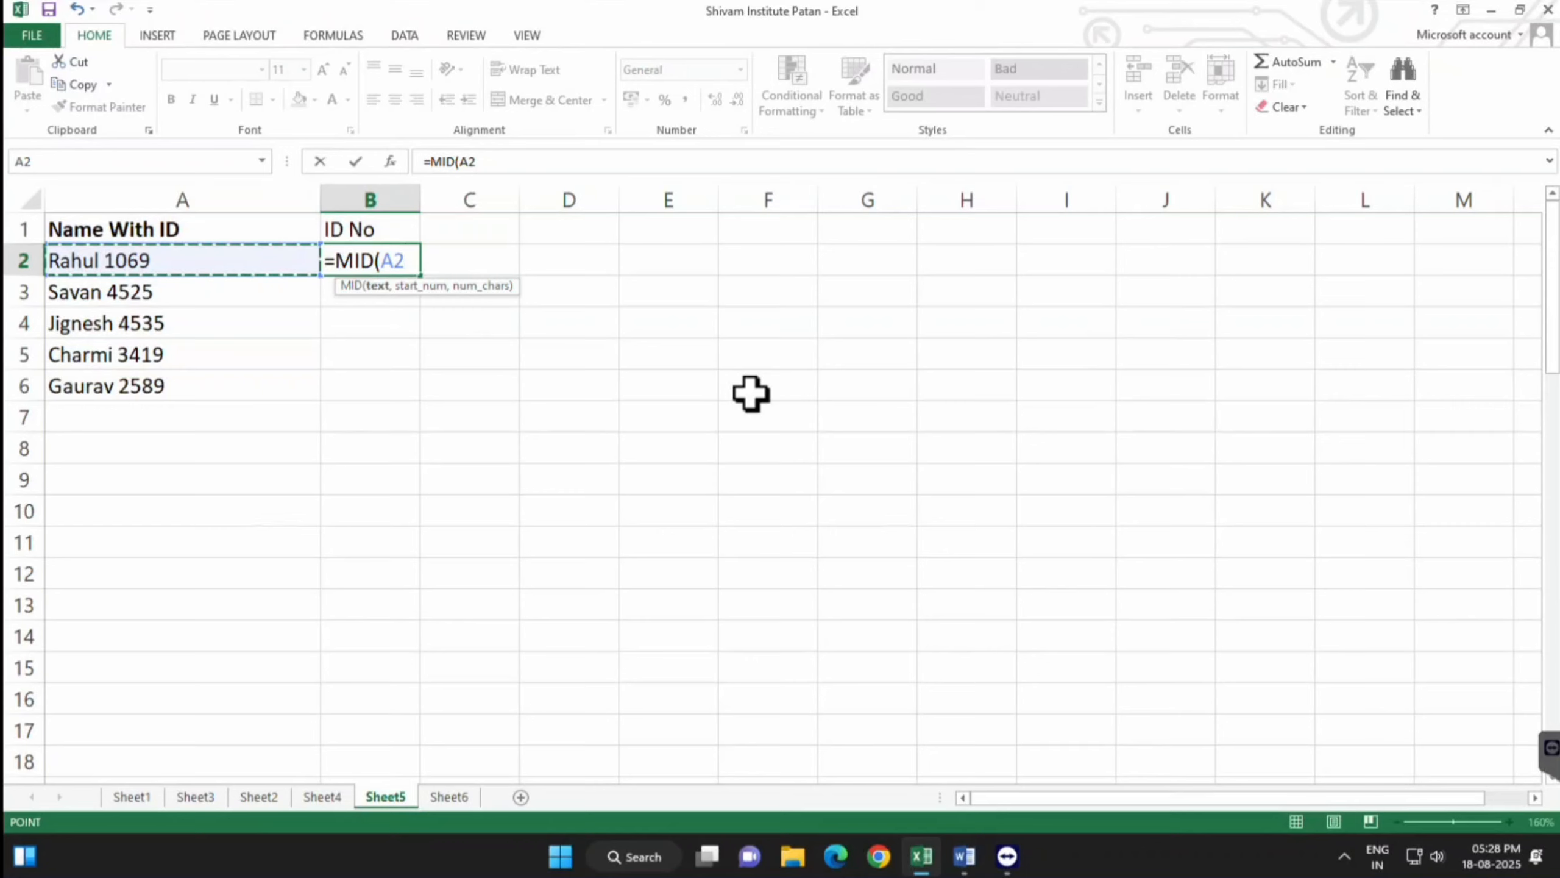
text(,)
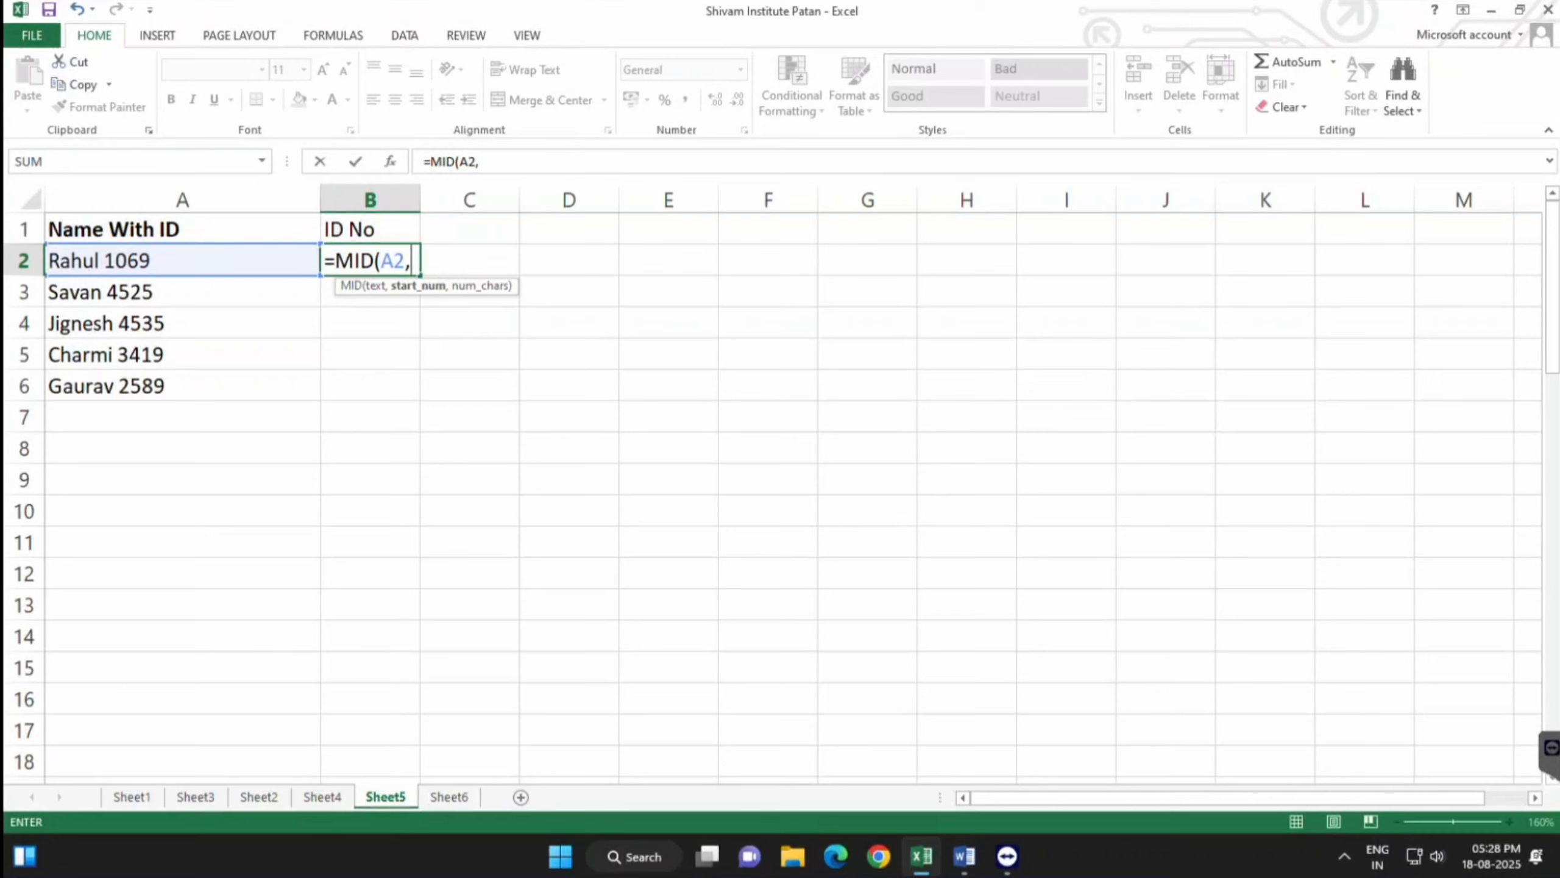
text(3,)
text(3)
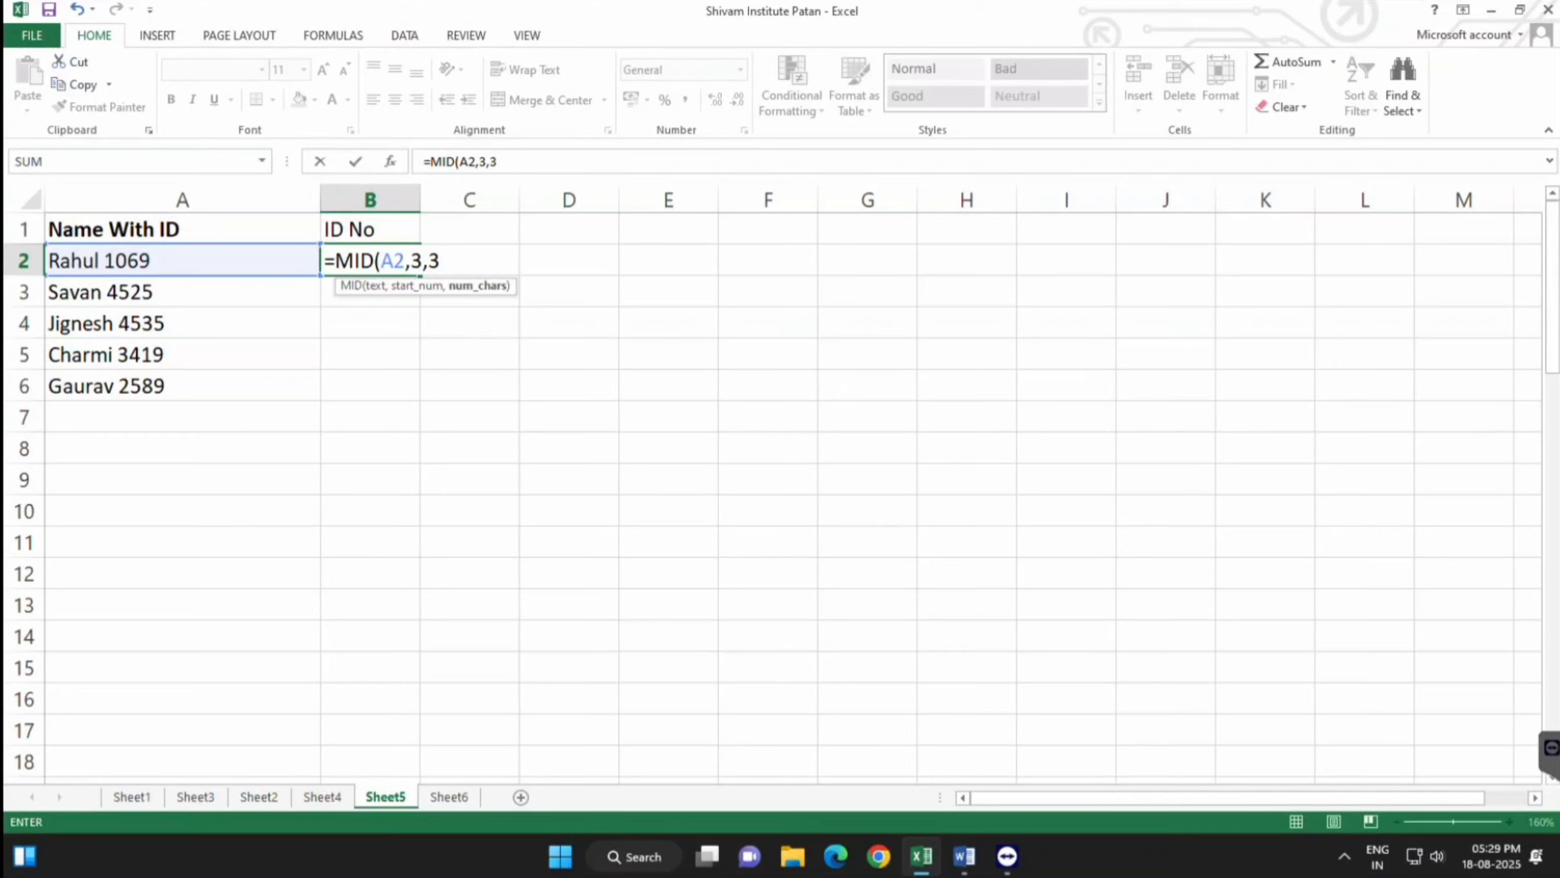
key(Return)
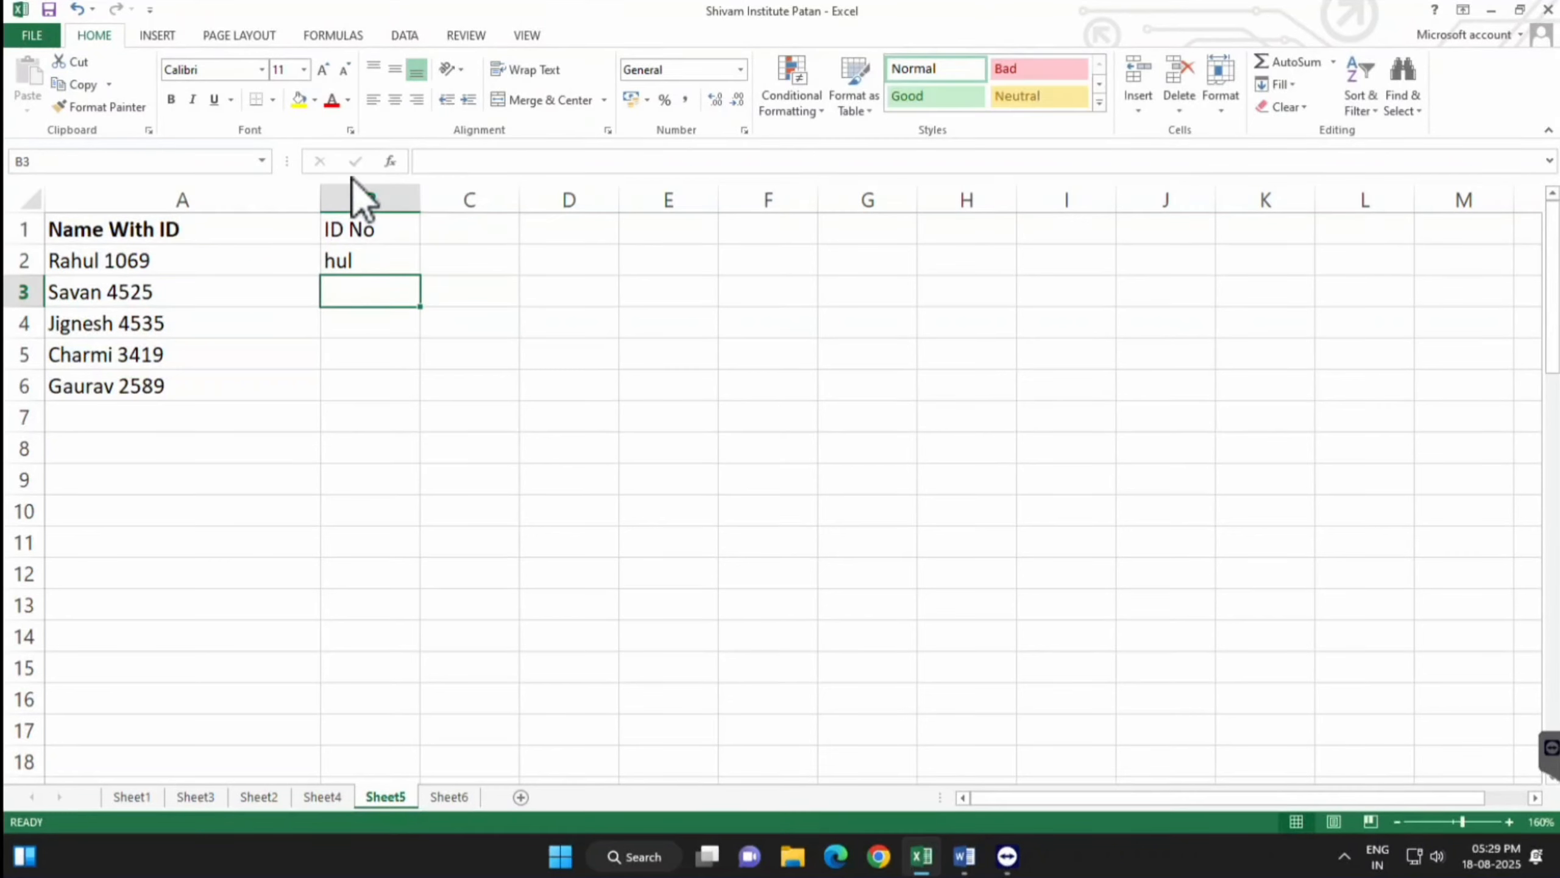
Fill the MID formula from B2 down to B6, and clear the filled range
click(351, 267)
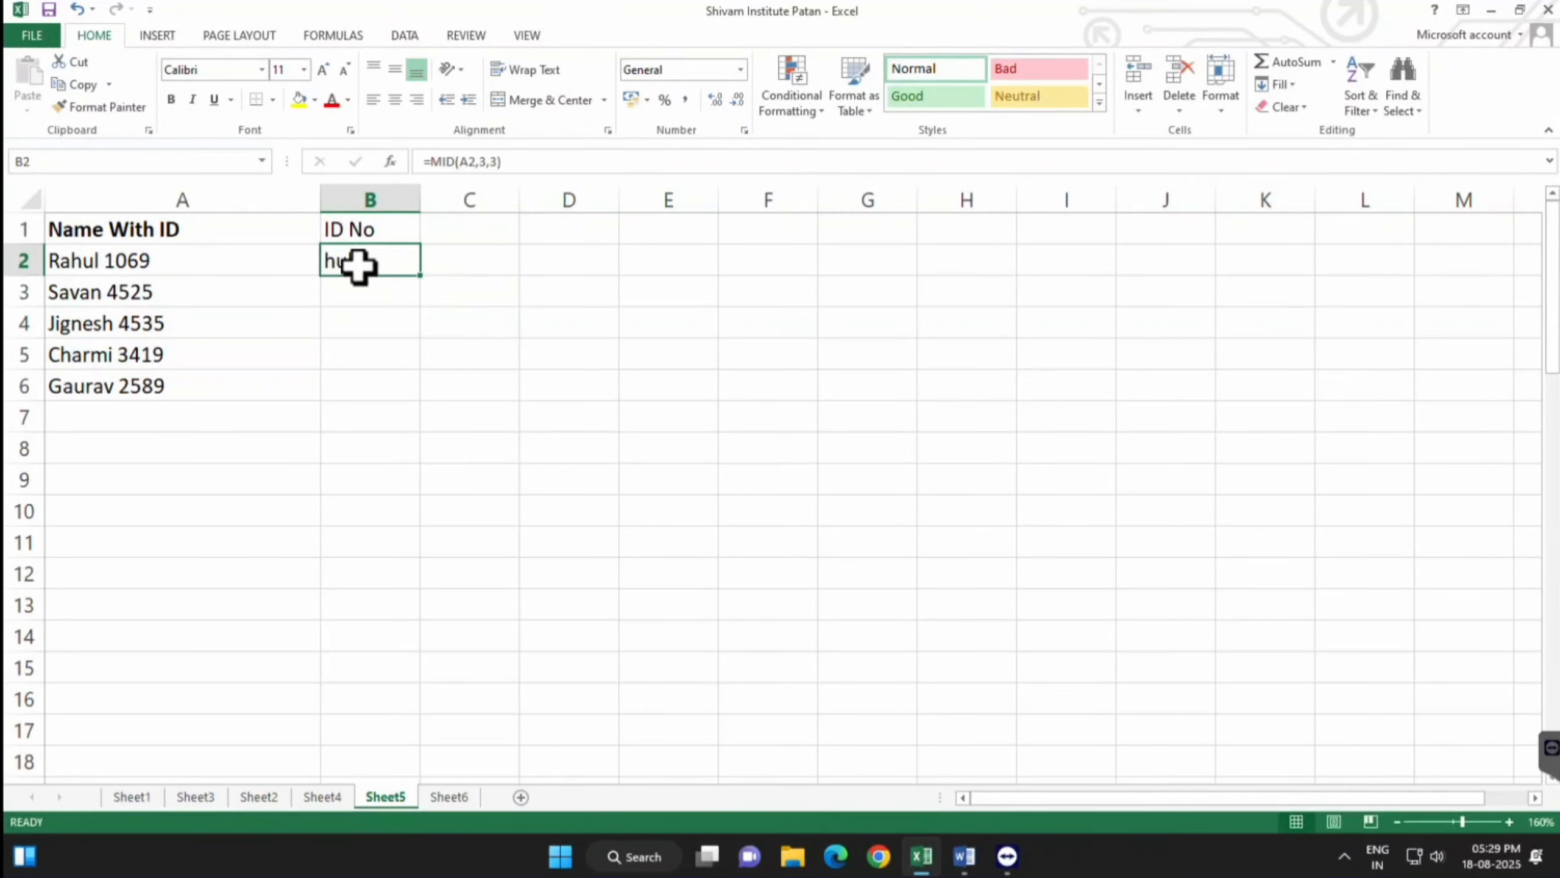
double_click(421, 276)
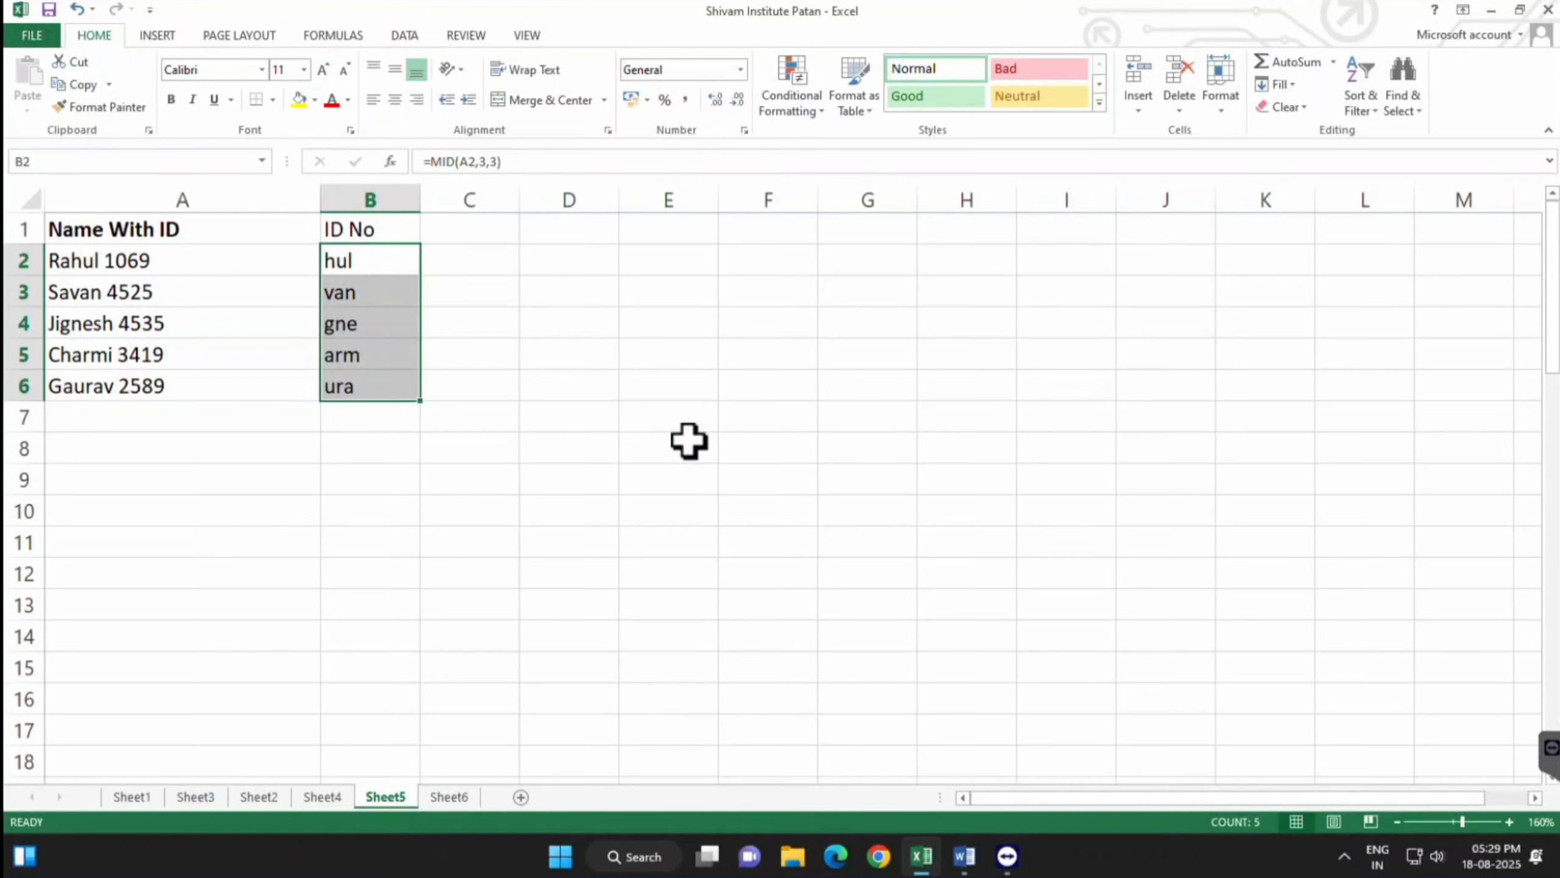
key(Delete)
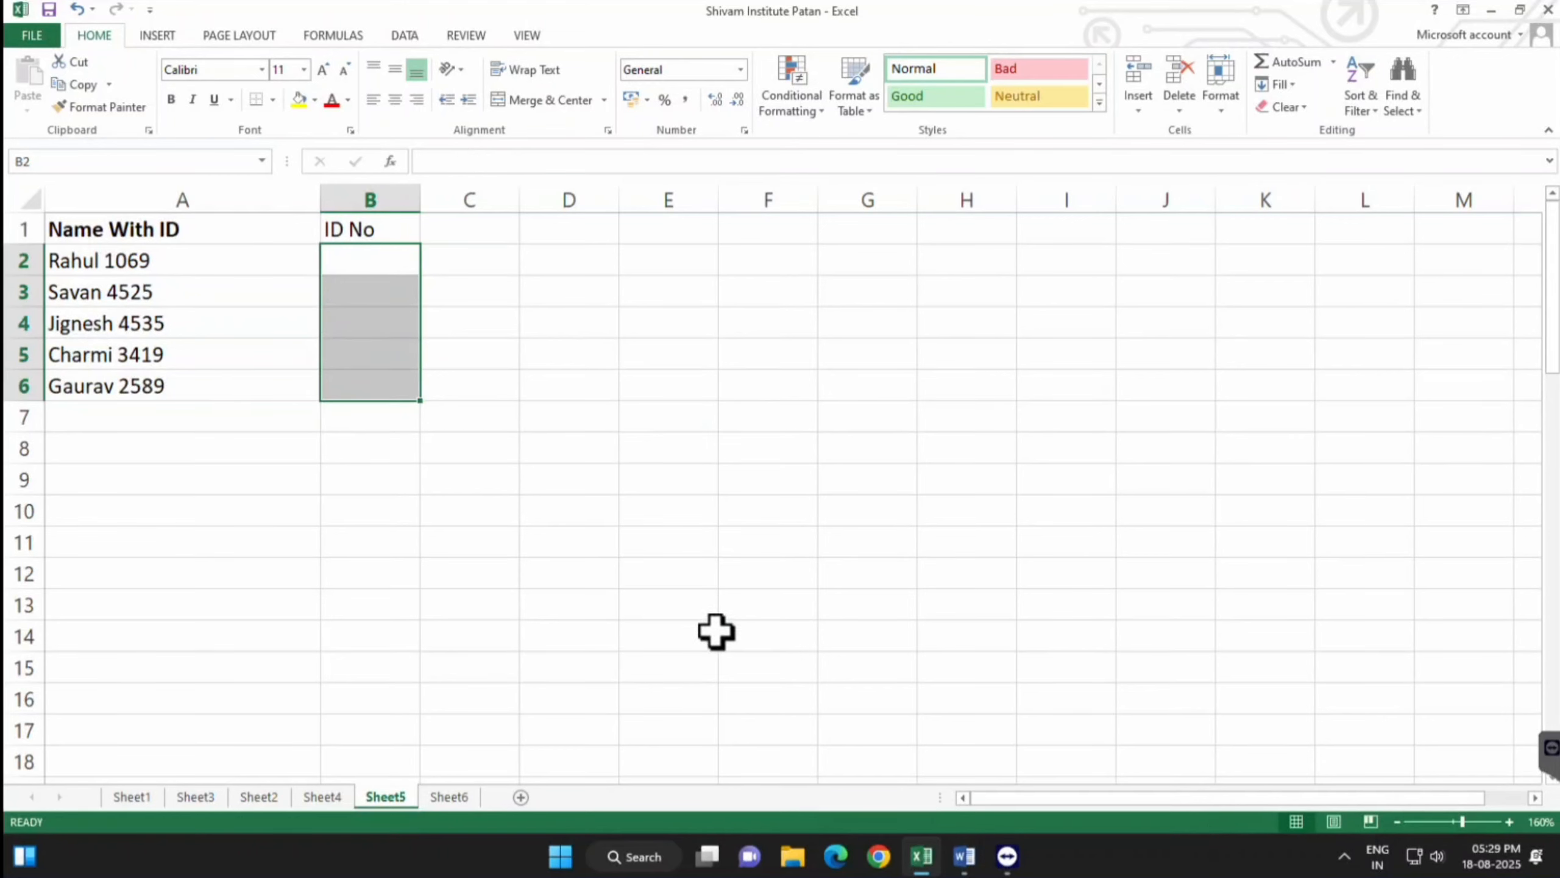
Switch to the Word document and review the LOWER, UPER and PROPER entries in the formula list
click(956, 860)
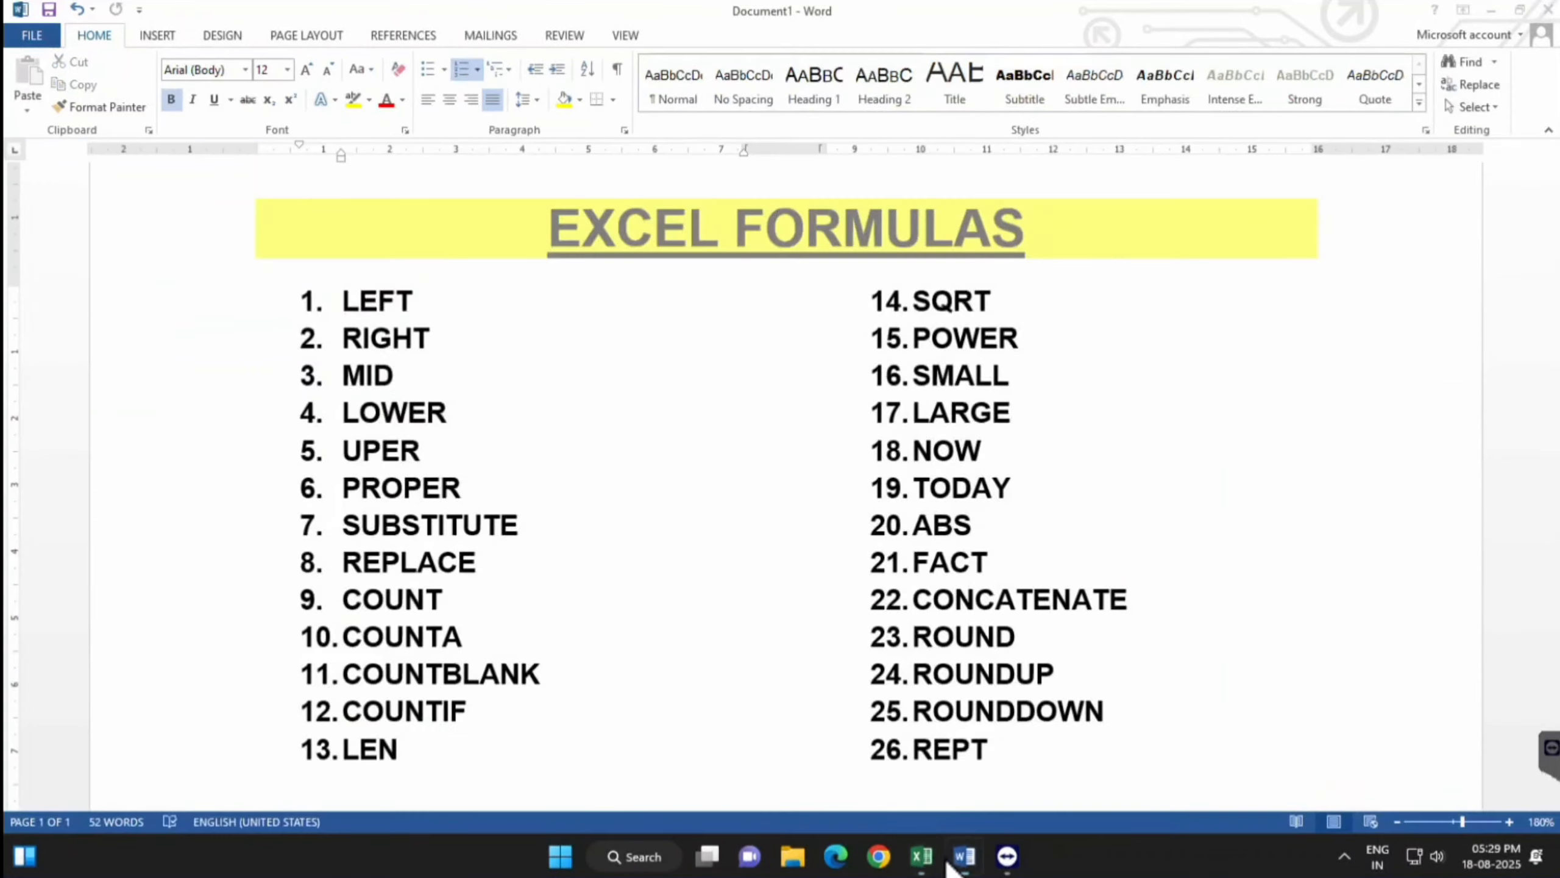
drag(348, 424, 463, 488)
click(461, 488)
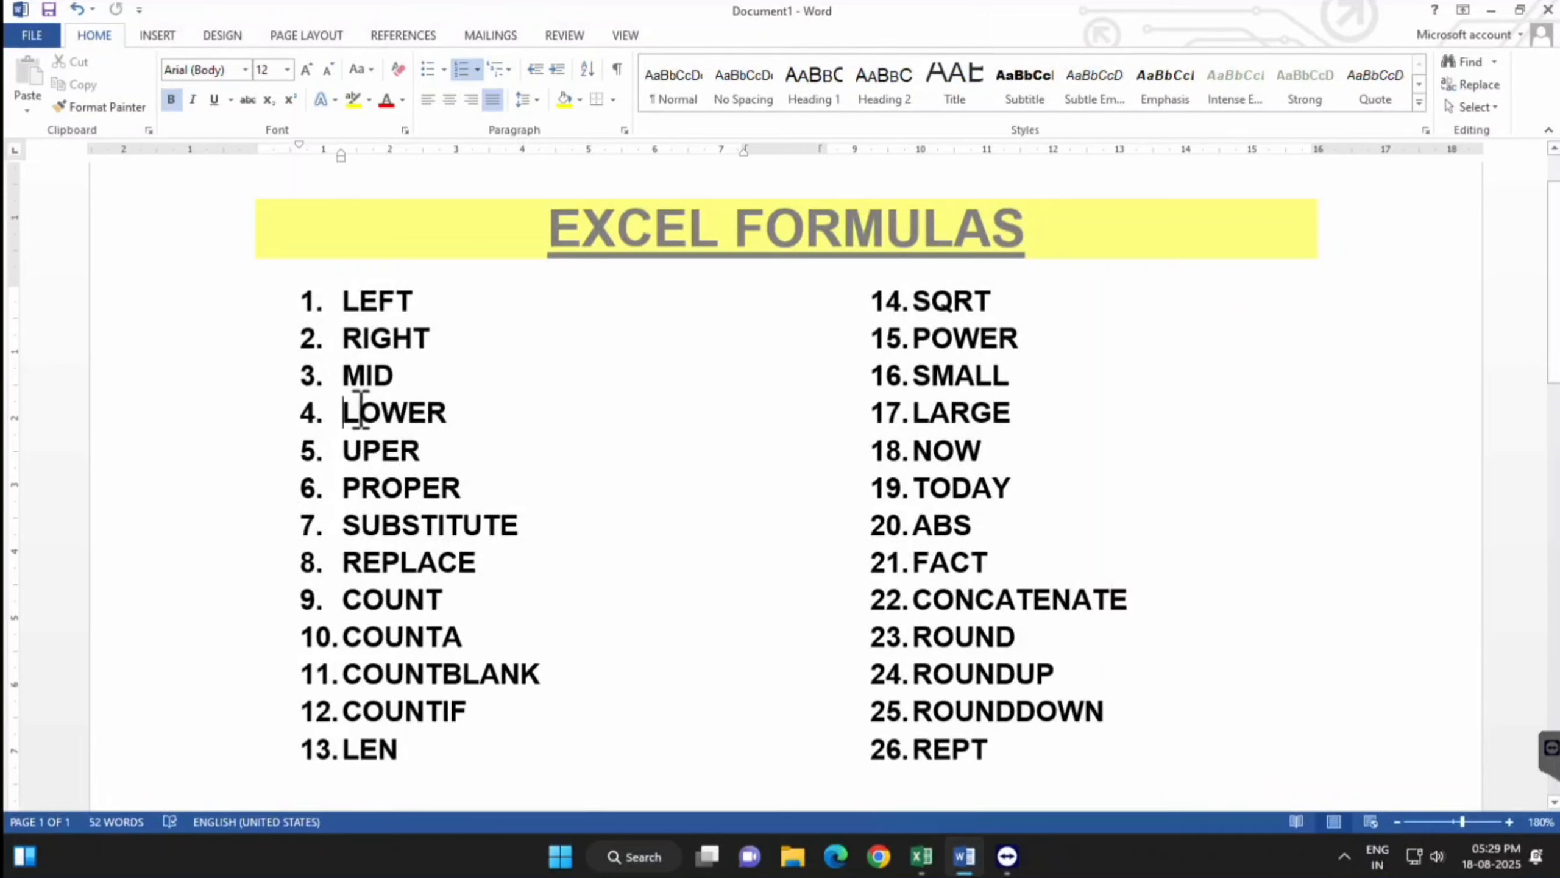
drag(343, 417, 343, 462)
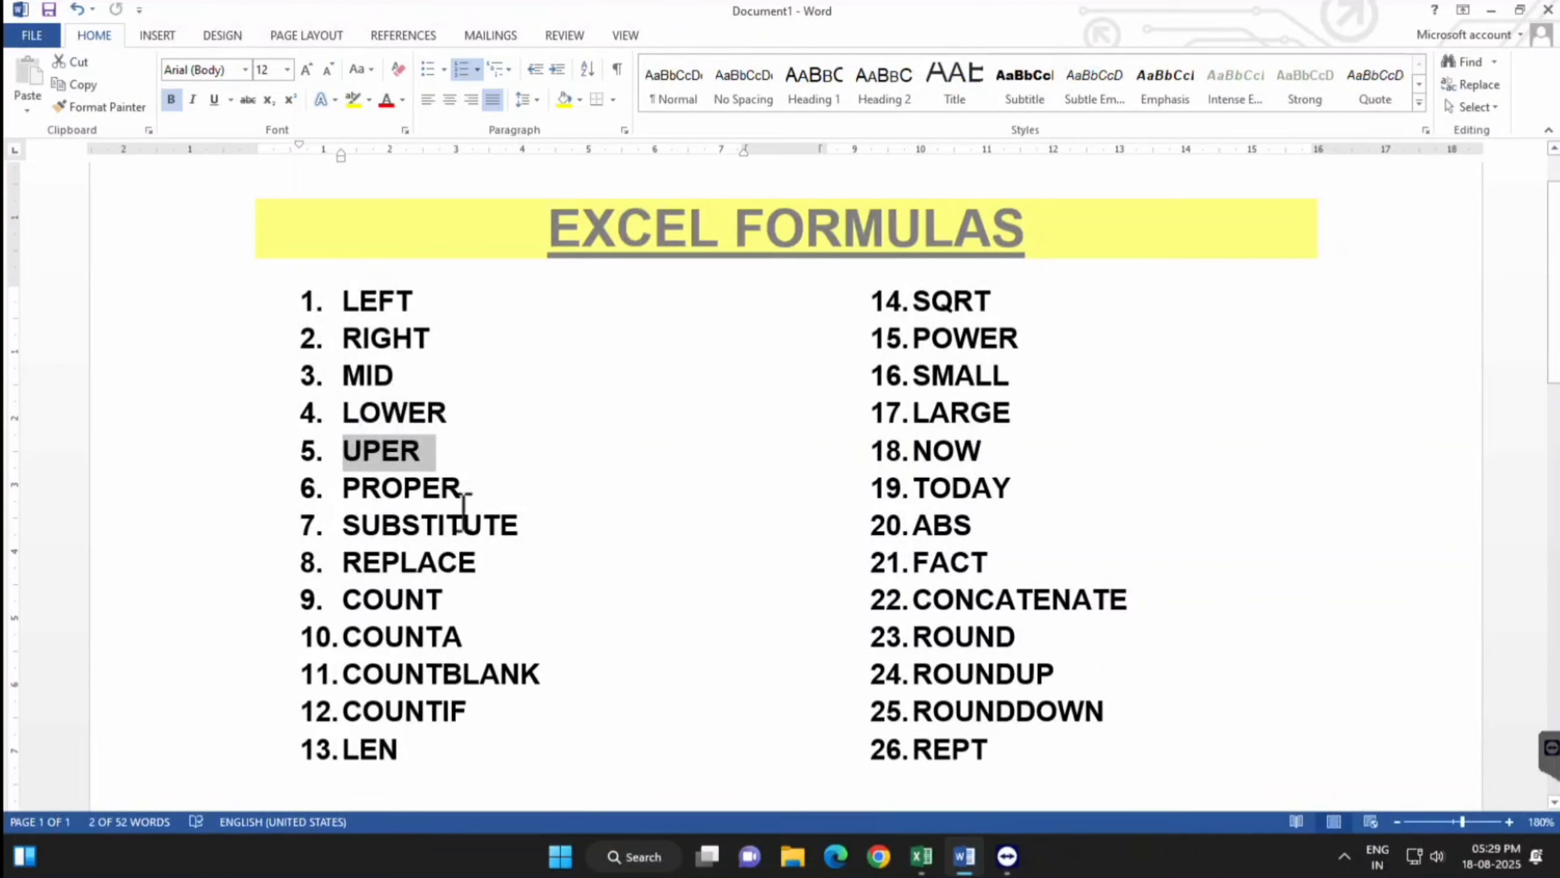
drag(460, 488, 330, 499)
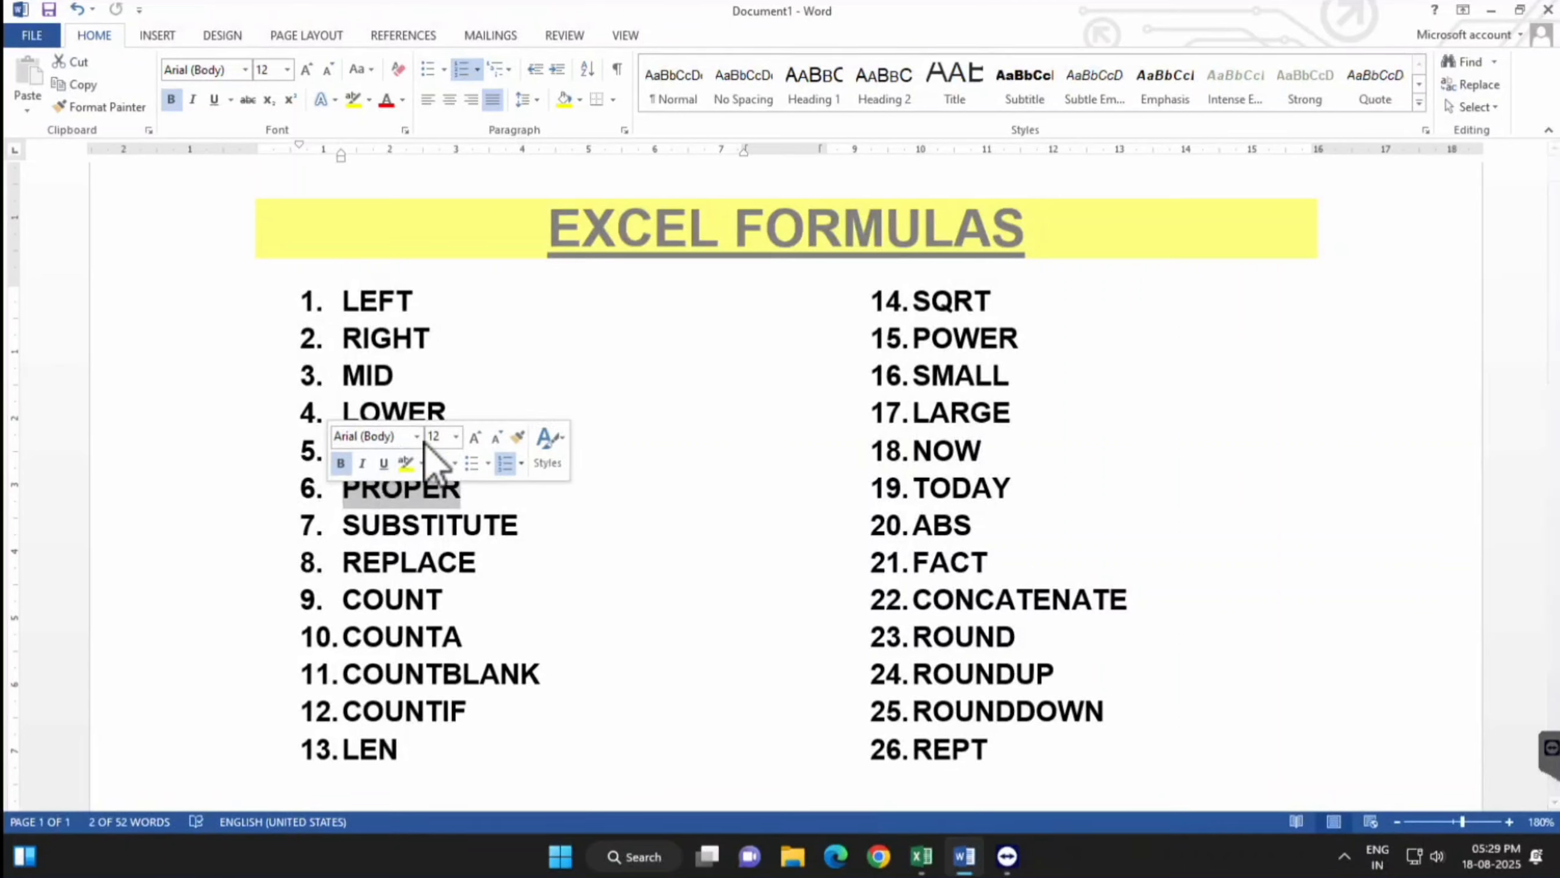
click(474, 398)
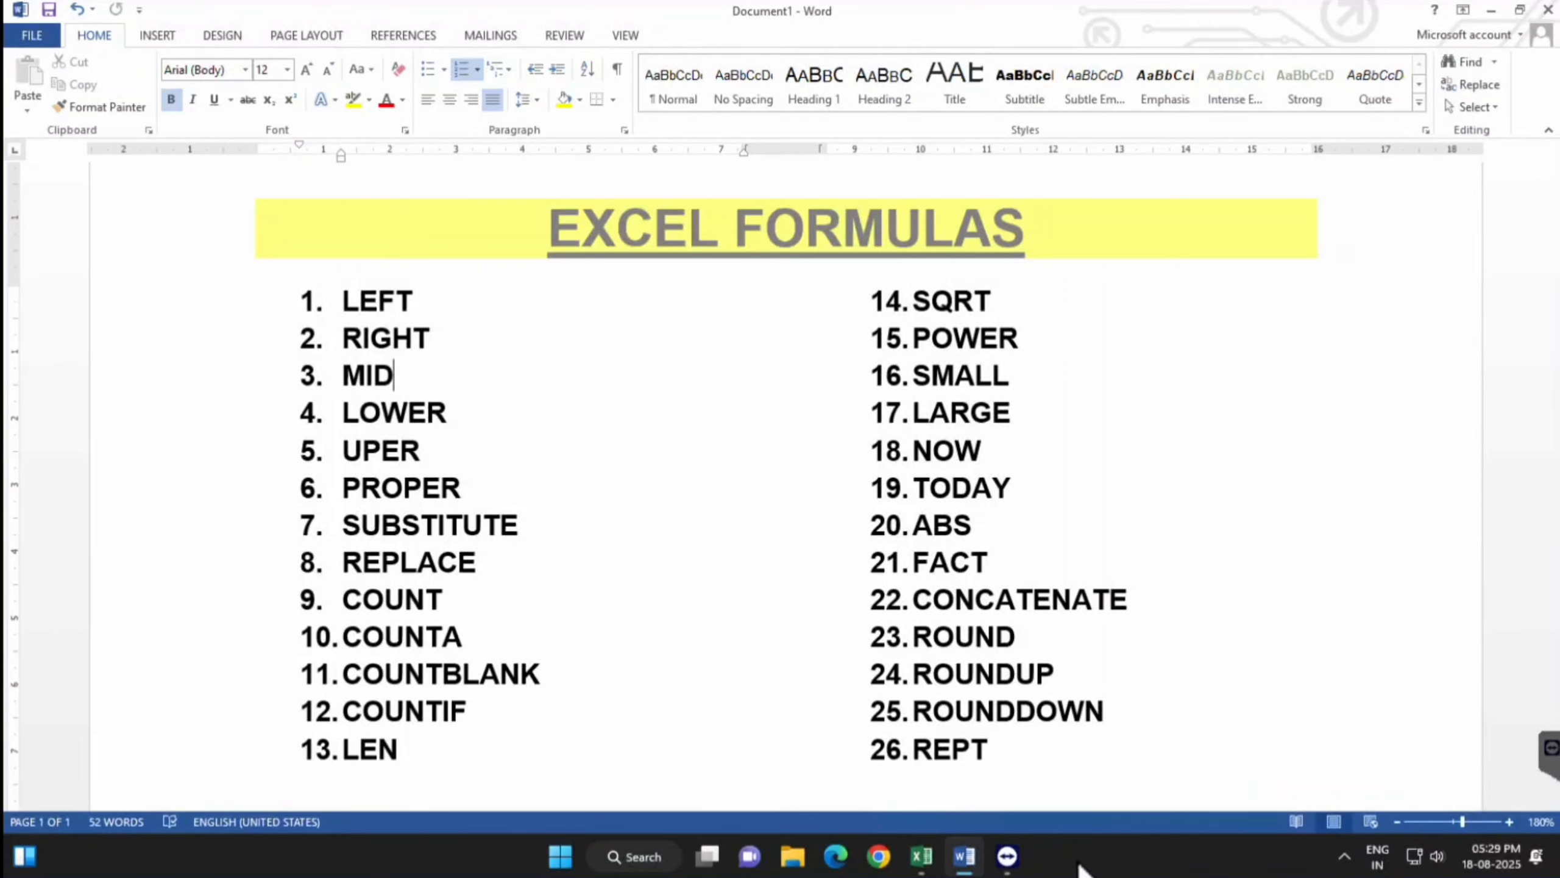
Switch to the Excel workbook and review the Full name list in A20:A25 on Sheet5
click(916, 866)
click(322, 513)
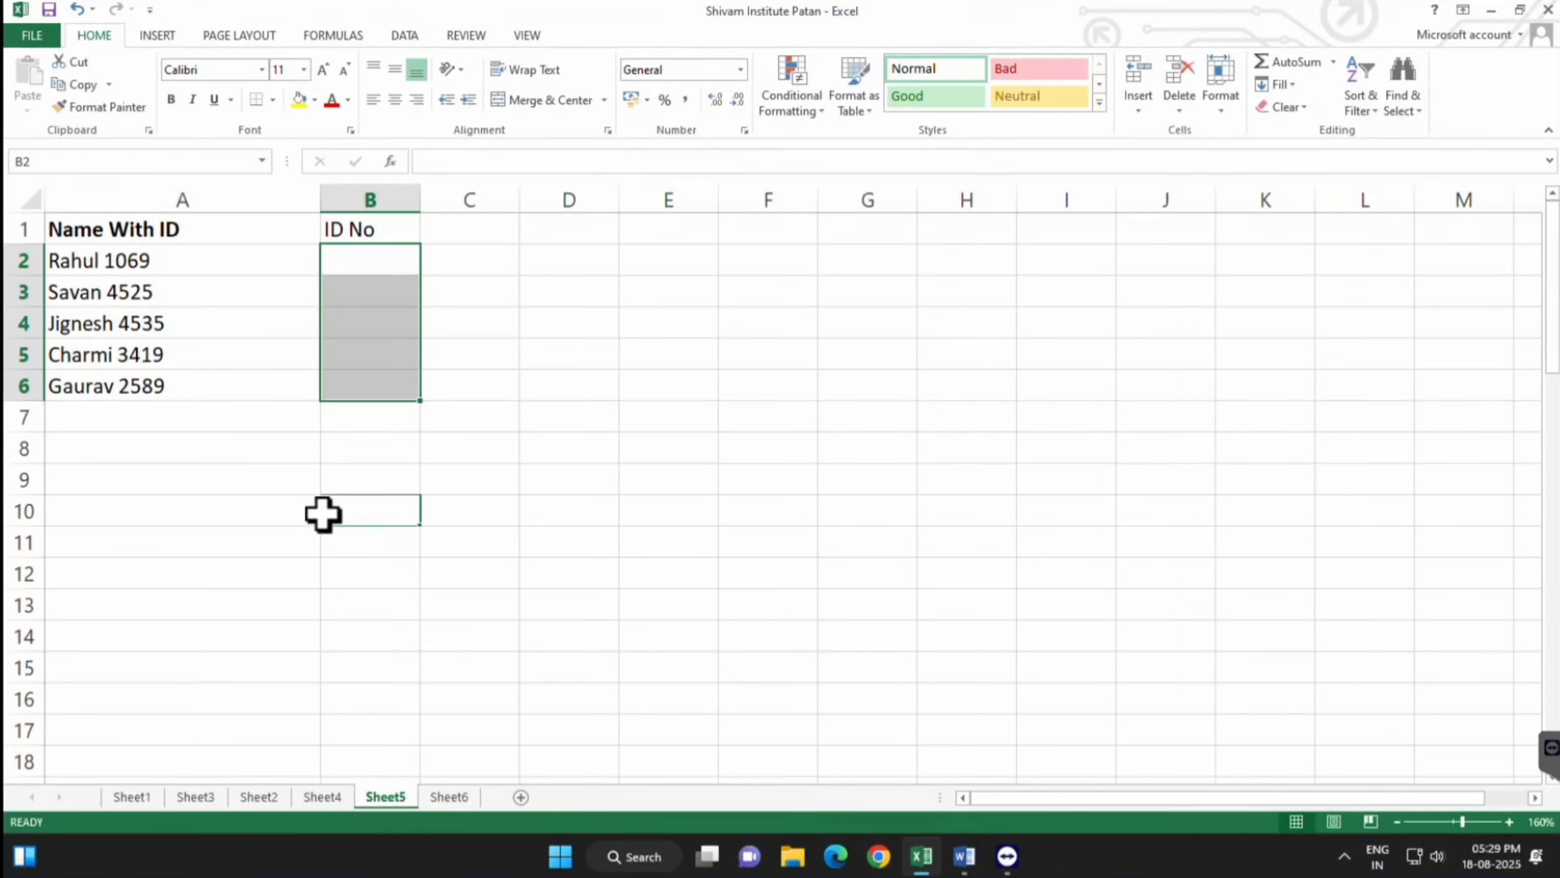
scroll(325, 509, down, 5)
drag(182, 350, 170, 513)
click(410, 603)
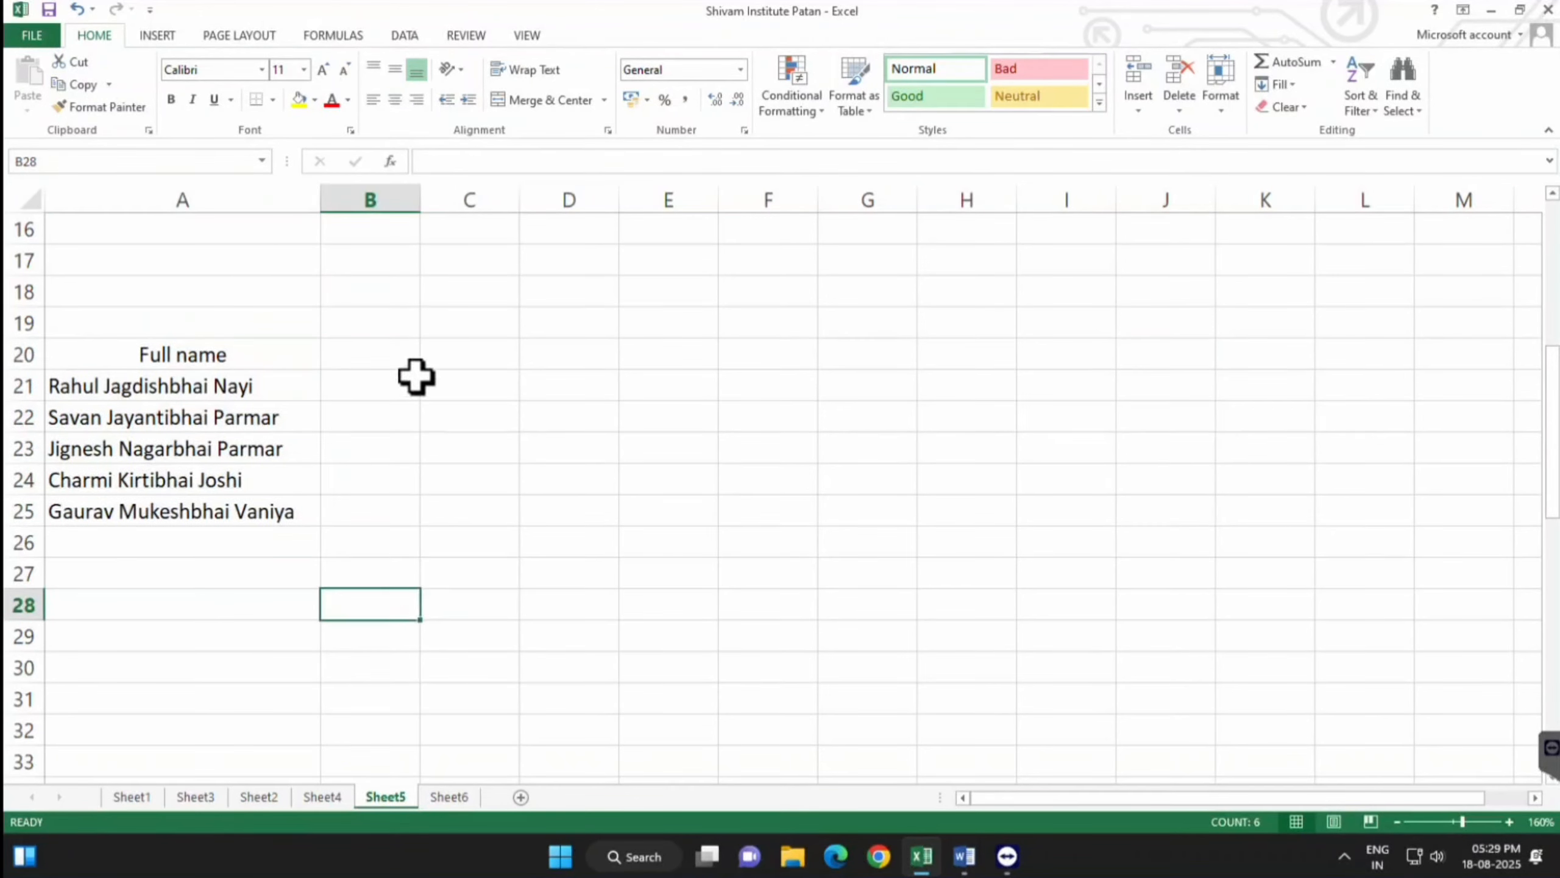
Enter =UPPER(A21) in cell B21 to convert the first full name to capitals
click(371, 353)
key(Return)
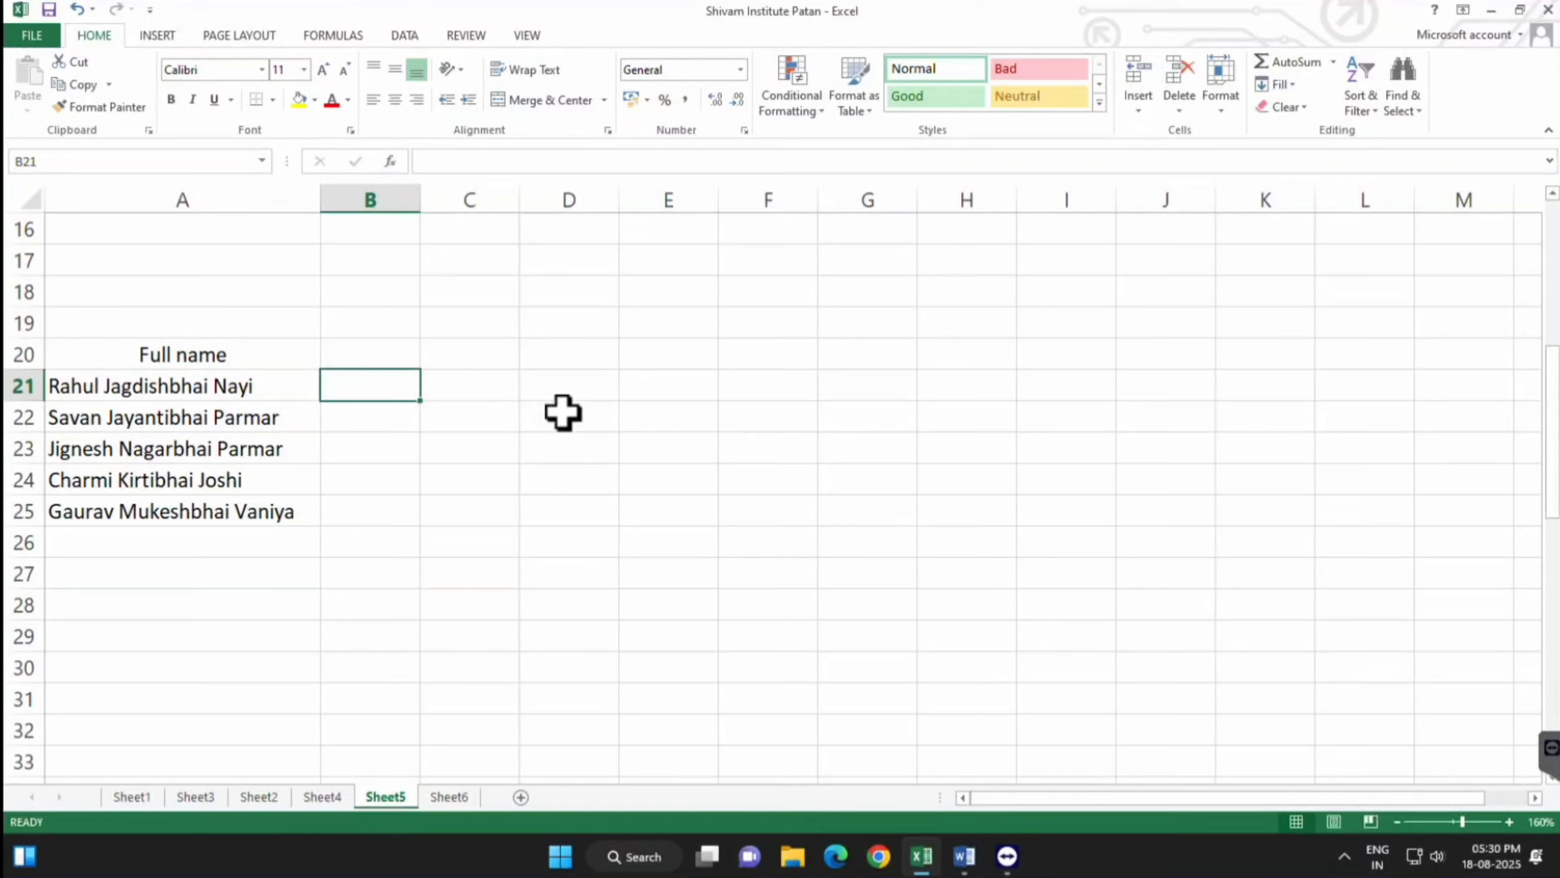
key(F2)
text(=)
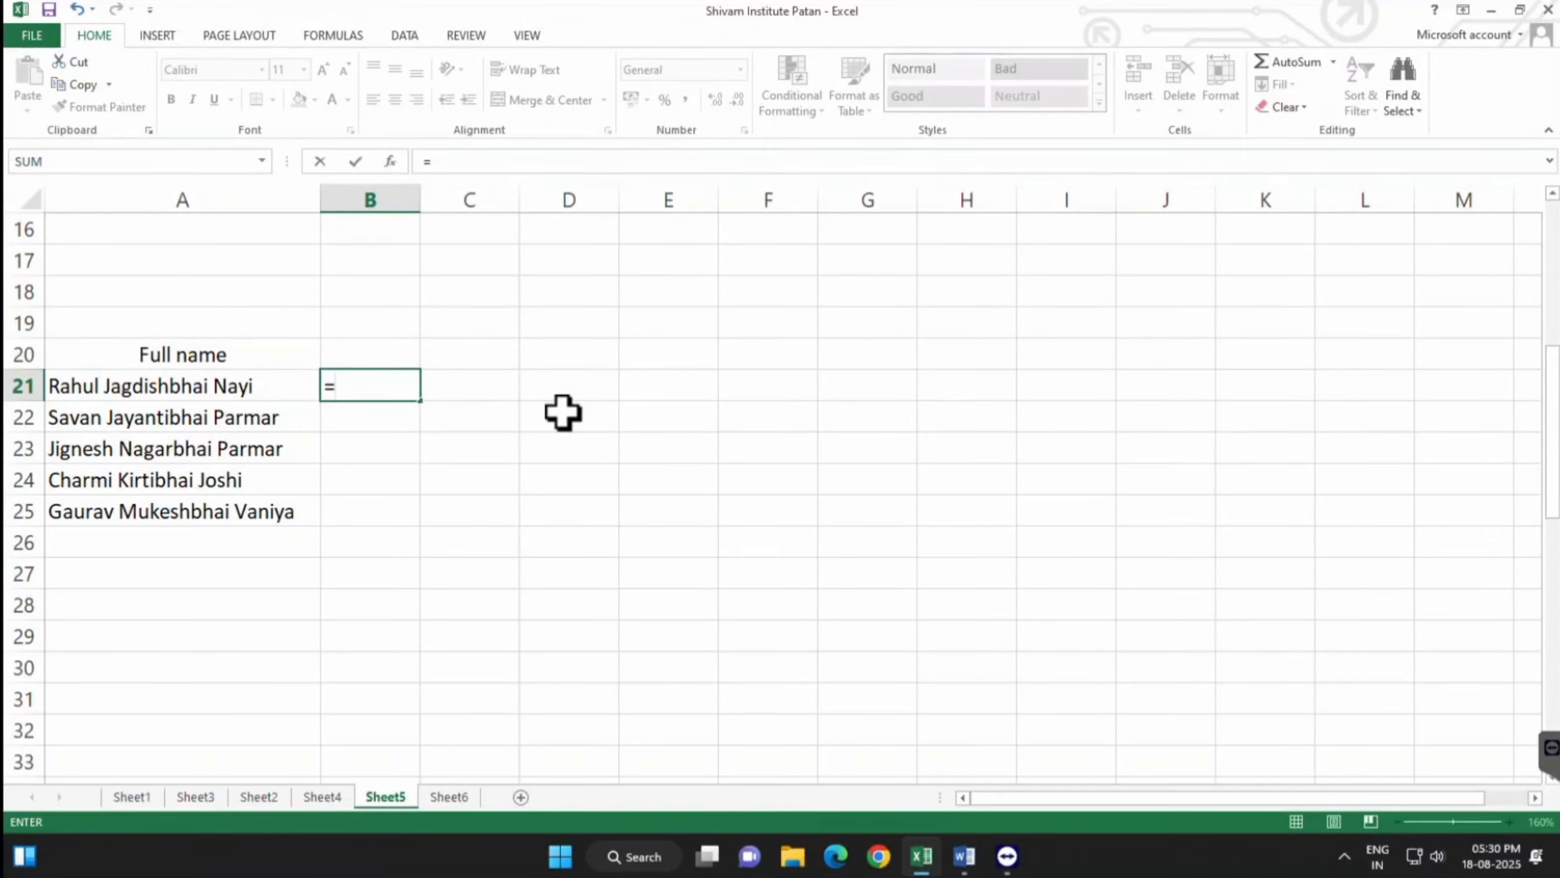
text(up)
key(Tab)
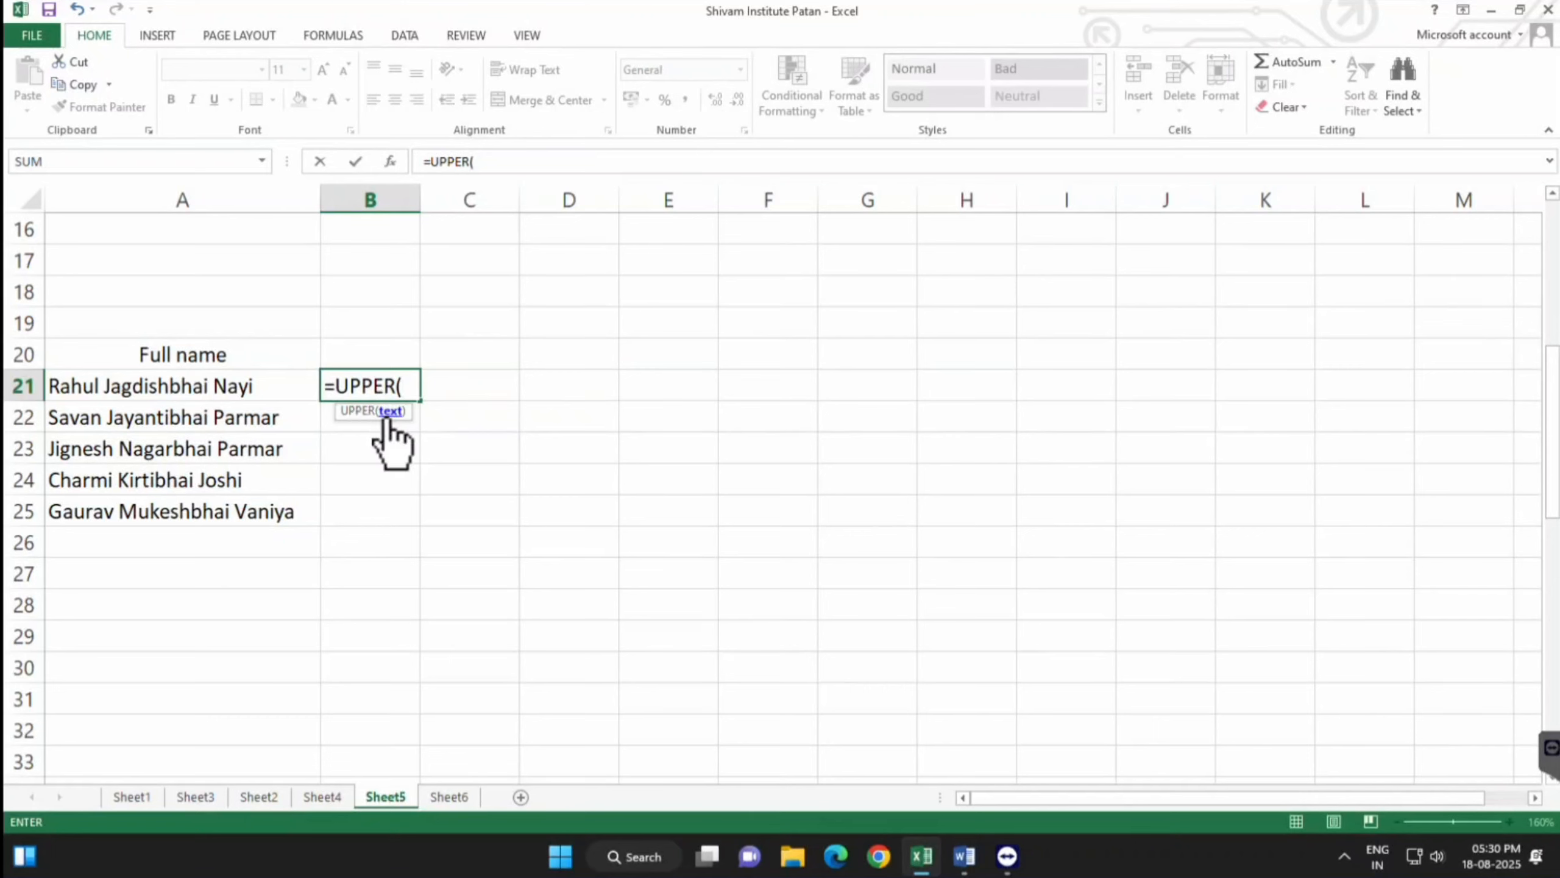
click(161, 388)
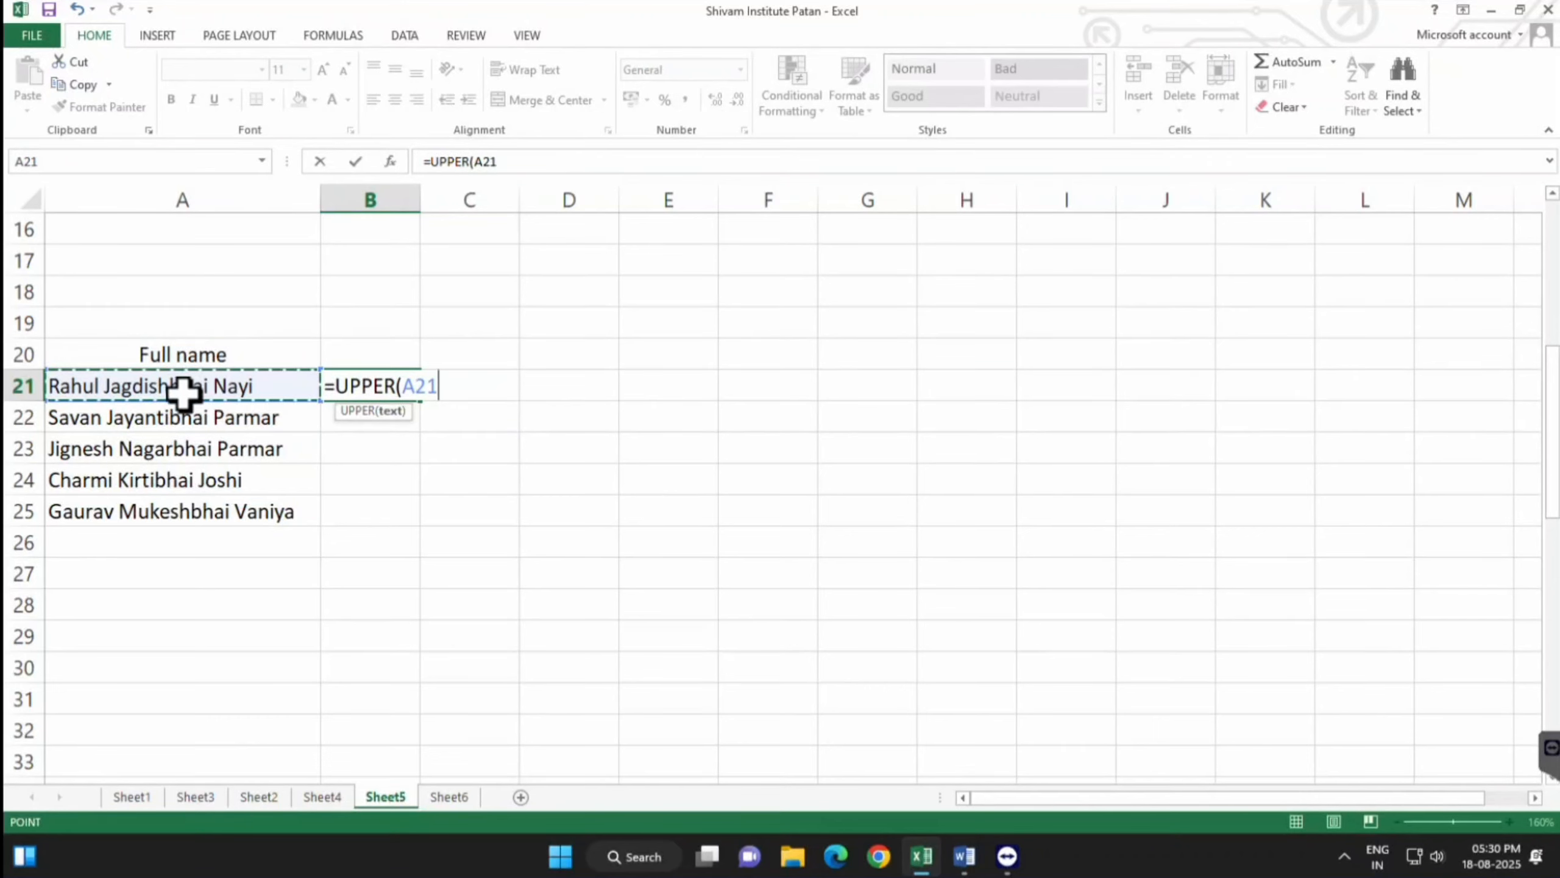
key(Return)
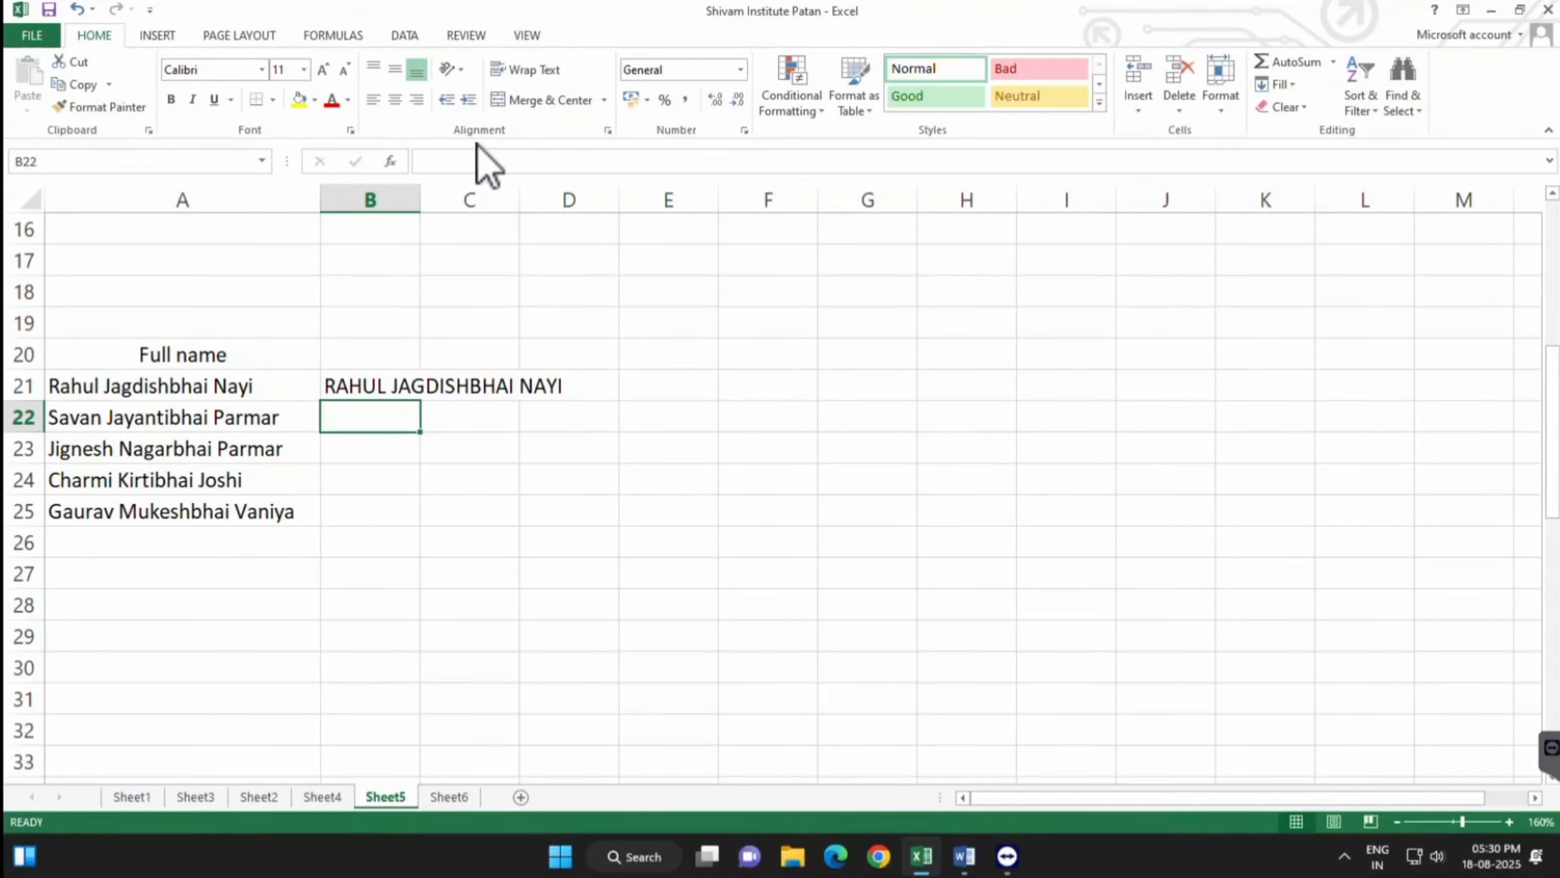
Fill the UPPER formula from B21 down to B25 and auto-fit column B to the names
double_click(420, 198)
click(449, 390)
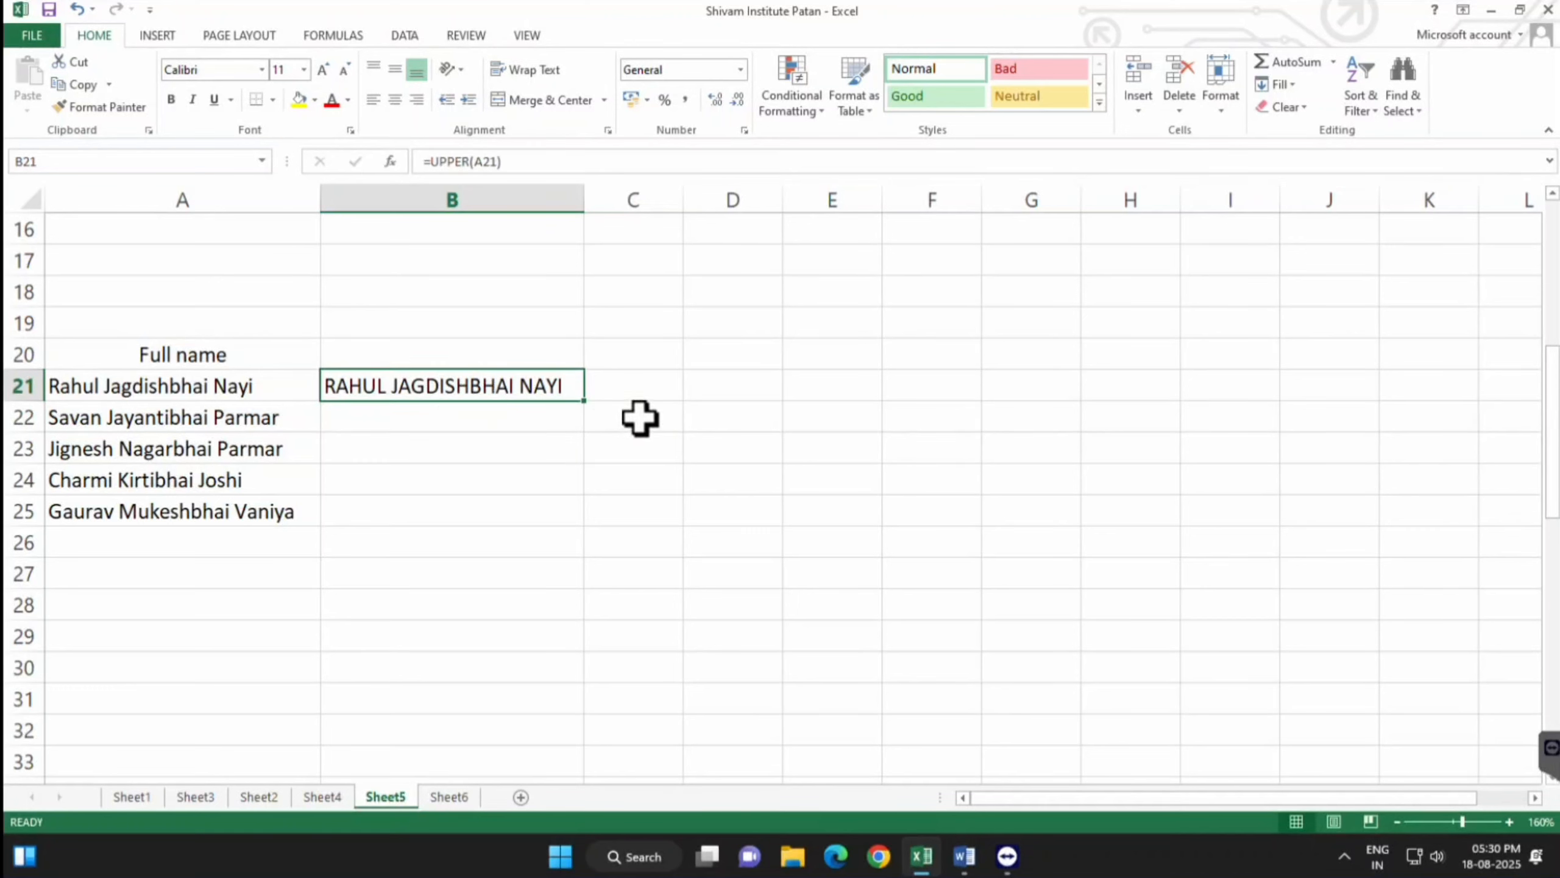
double_click(584, 401)
click(623, 373)
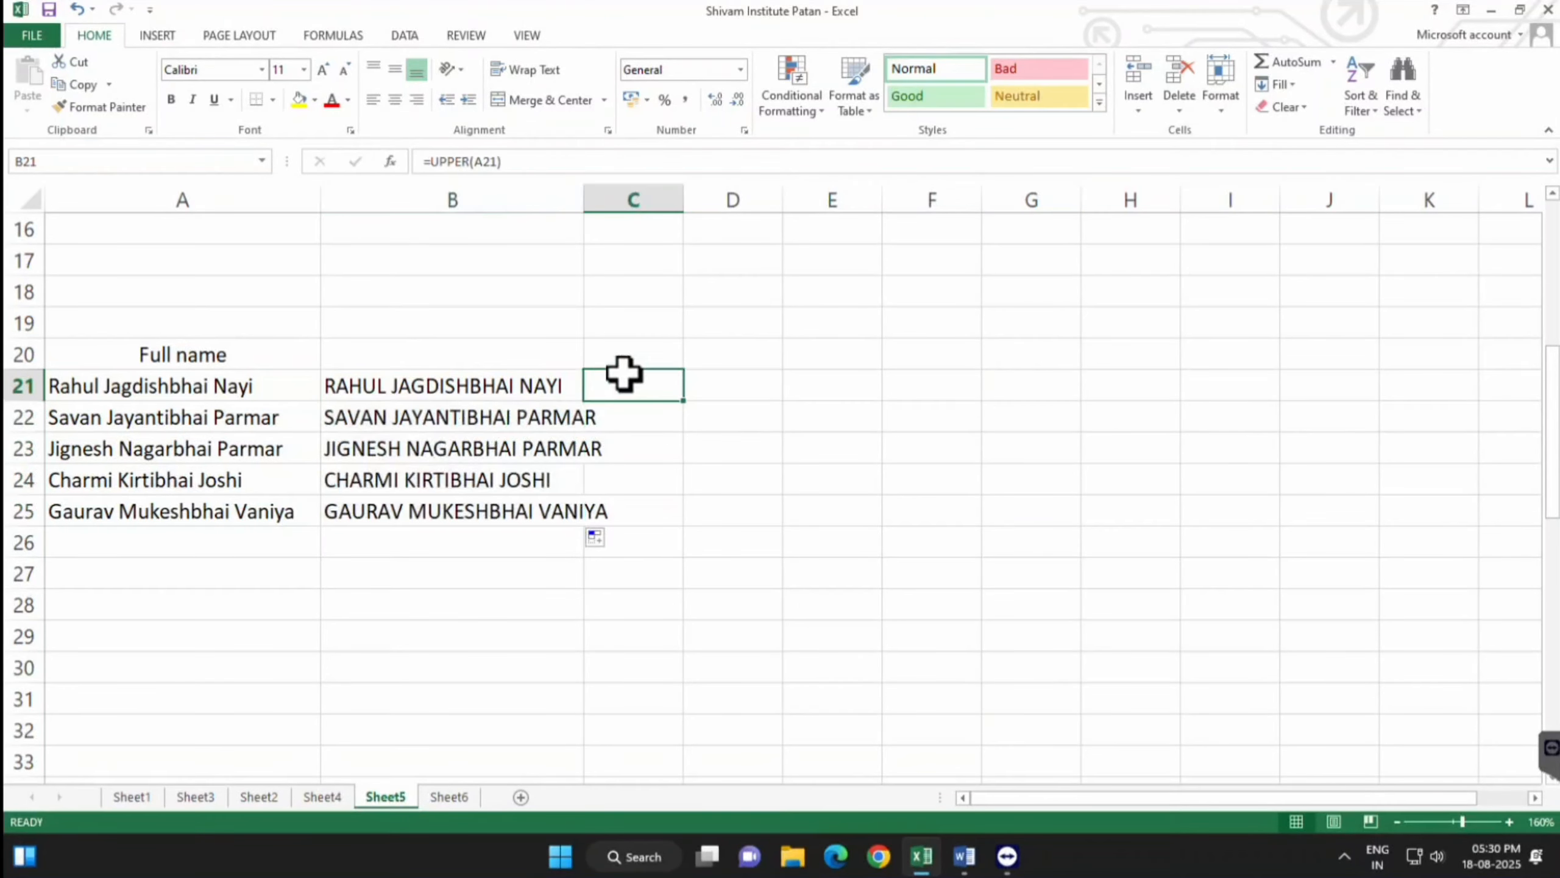
double_click(583, 199)
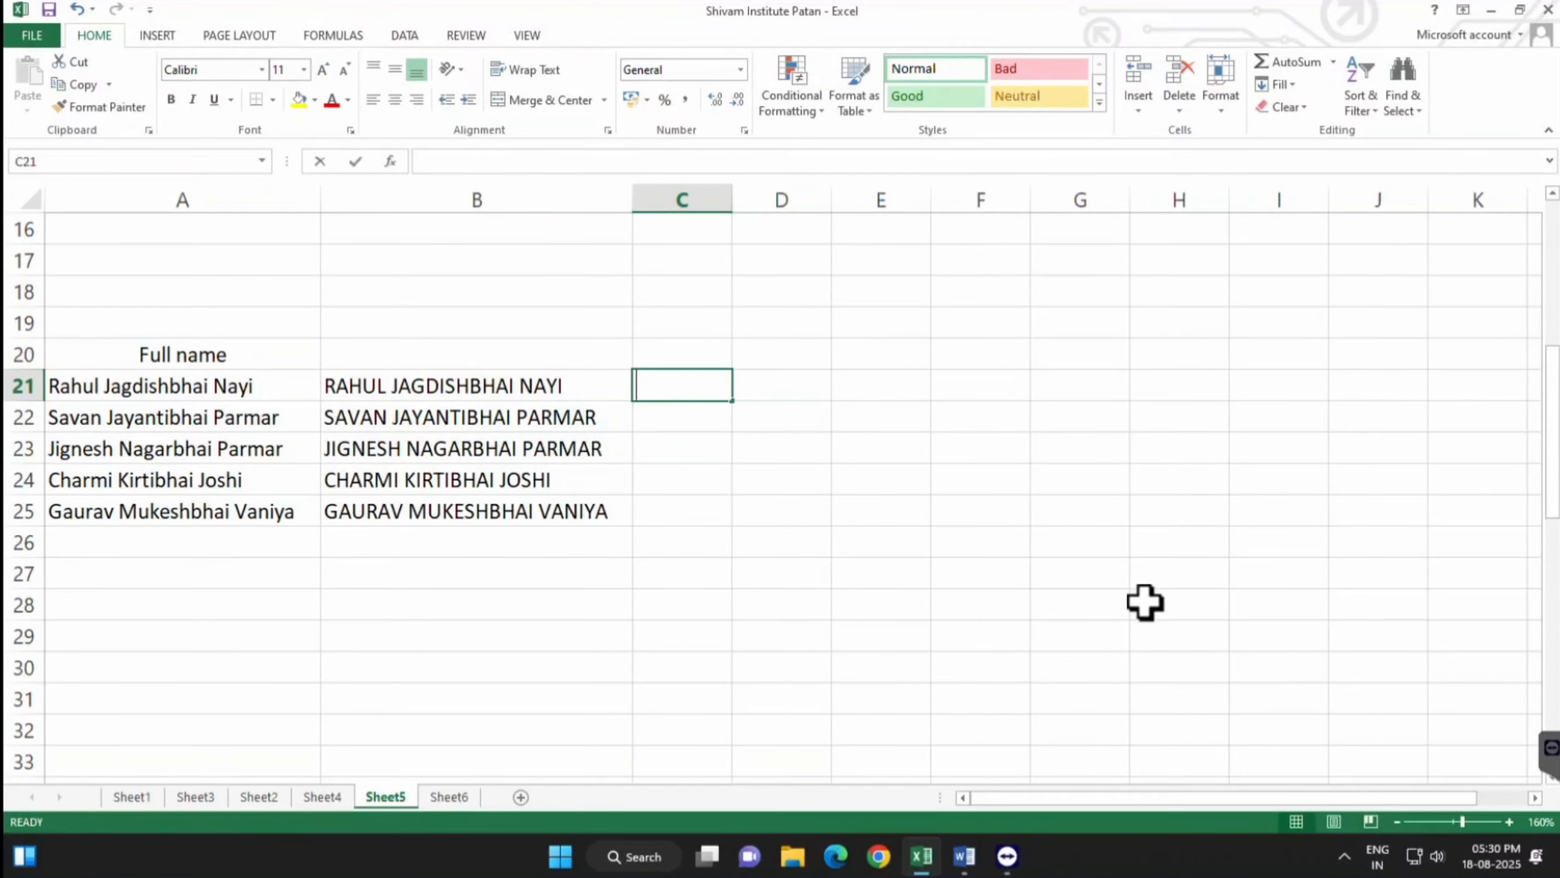
Enter =LOWER(B21) in cell C21 to convert the capitalised name to lowercase
text(=lower)
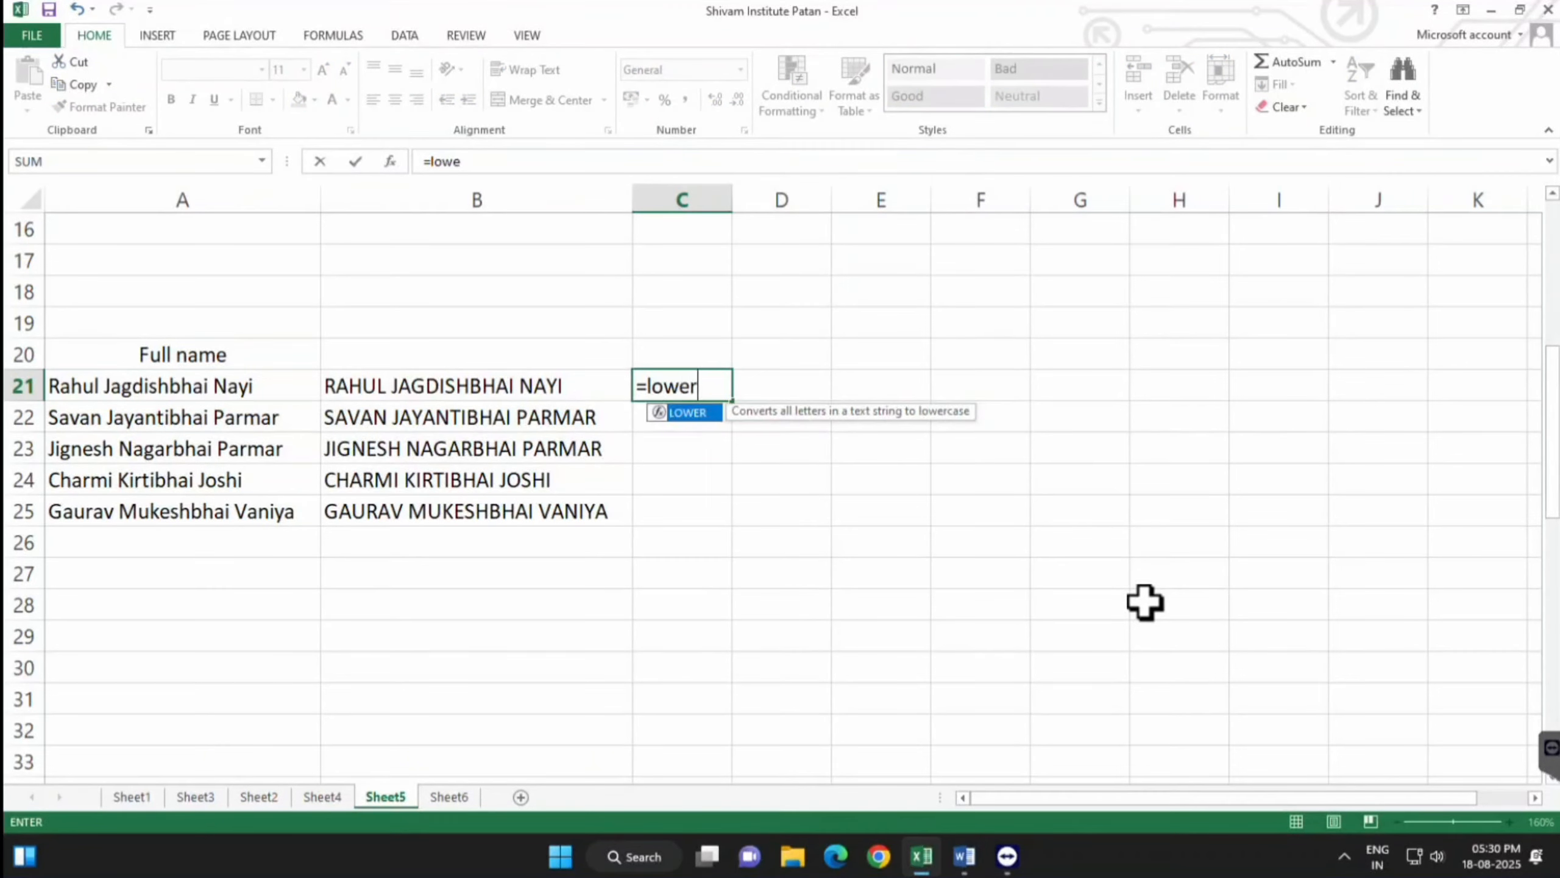
key(Tab)
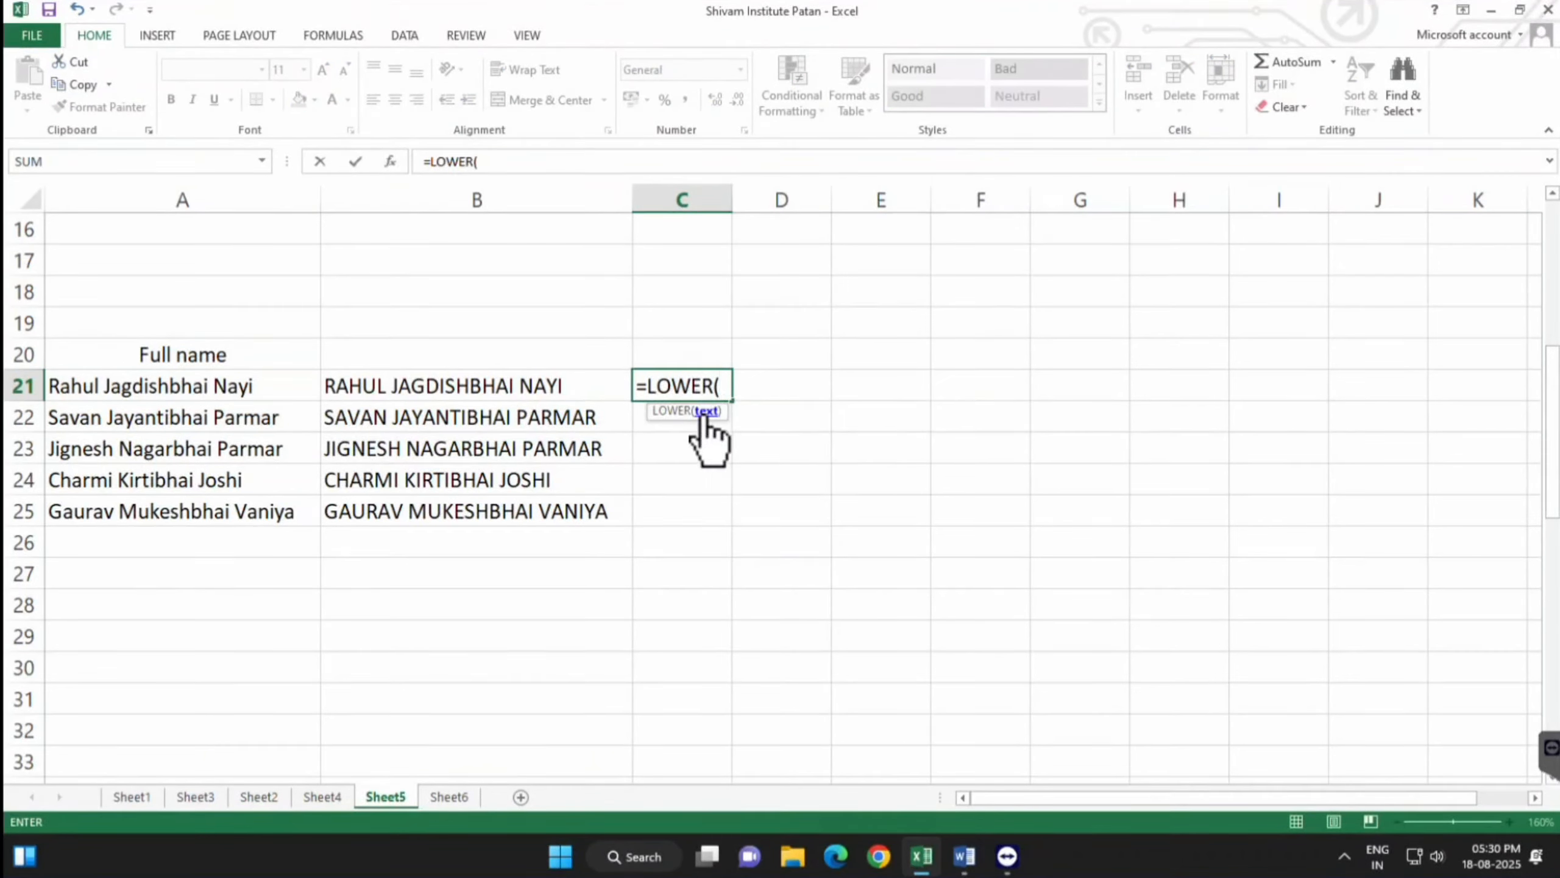
click(510, 390)
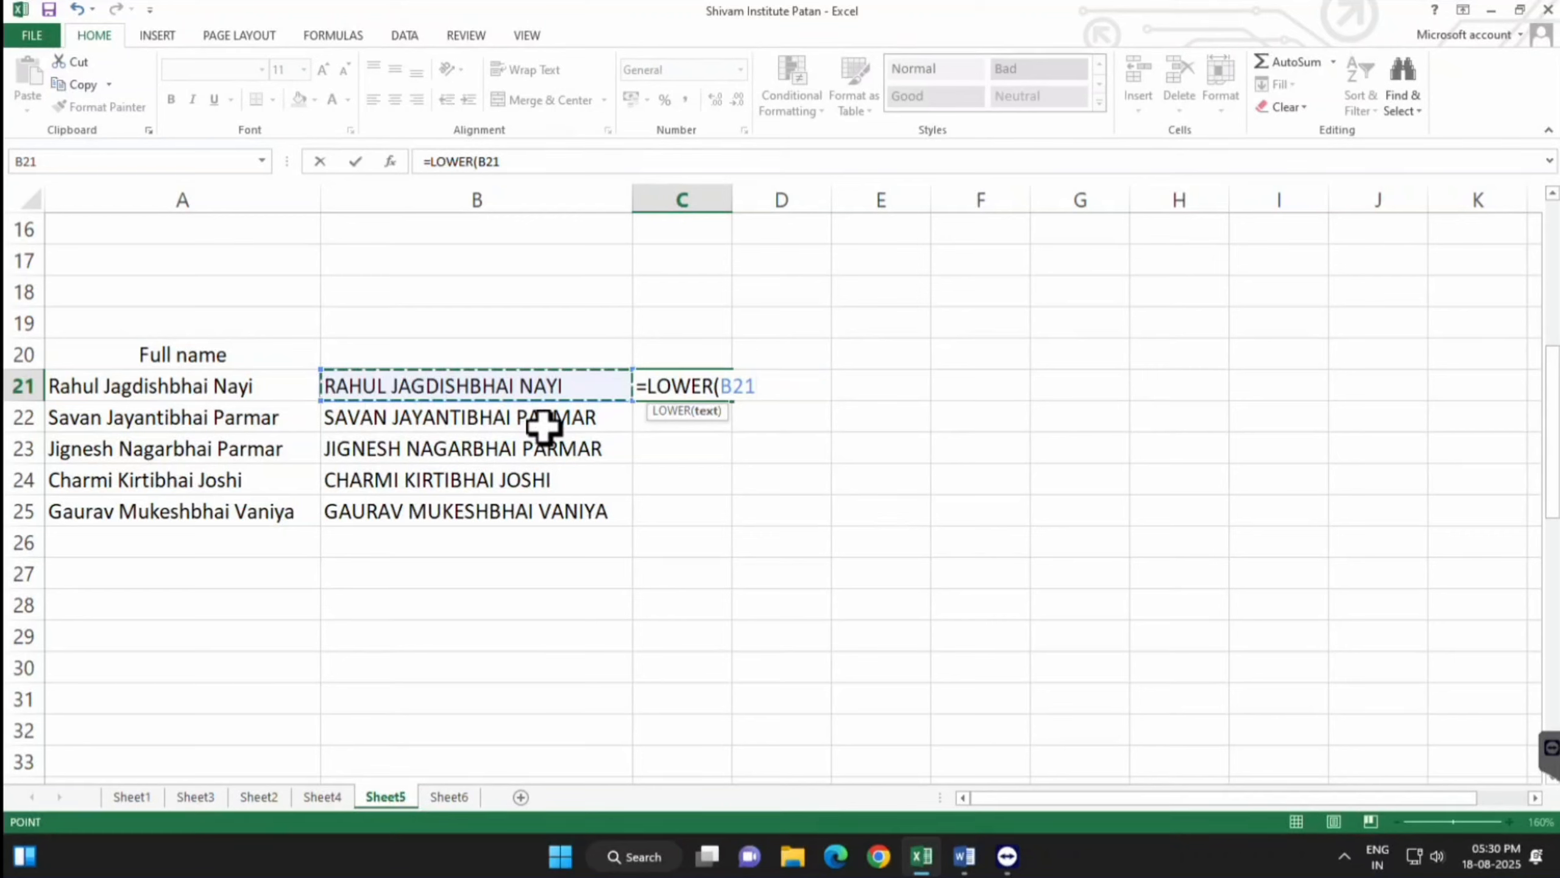
key(Return)
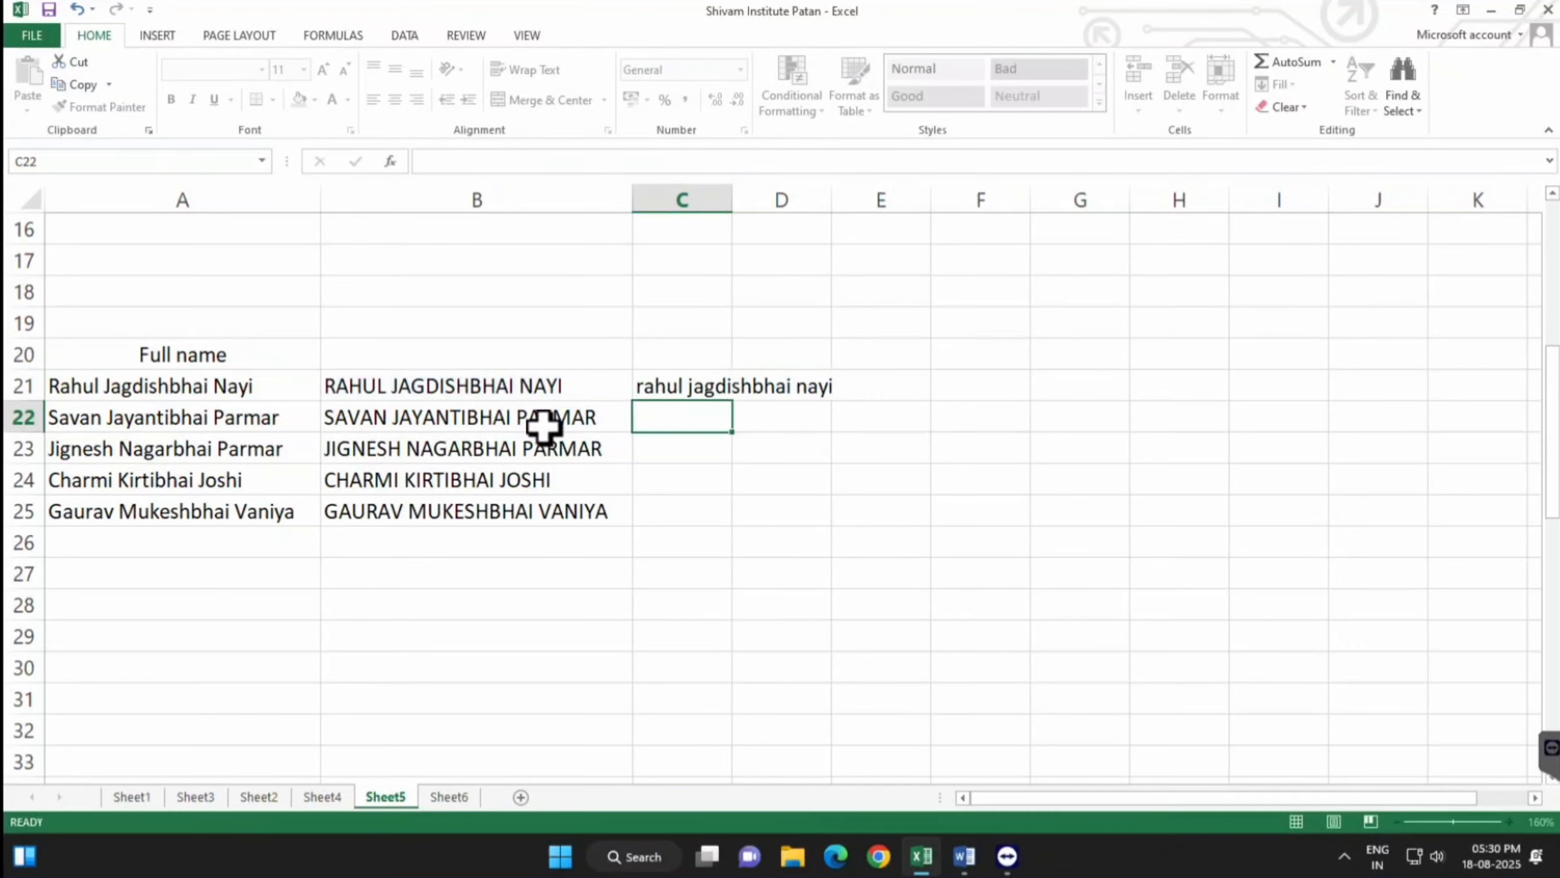
Fill the LOWER formula from C21 down to C25 and auto-fit column C to the names
scroll(731, 486, up, 1)
click(728, 486)
double_click(732, 496)
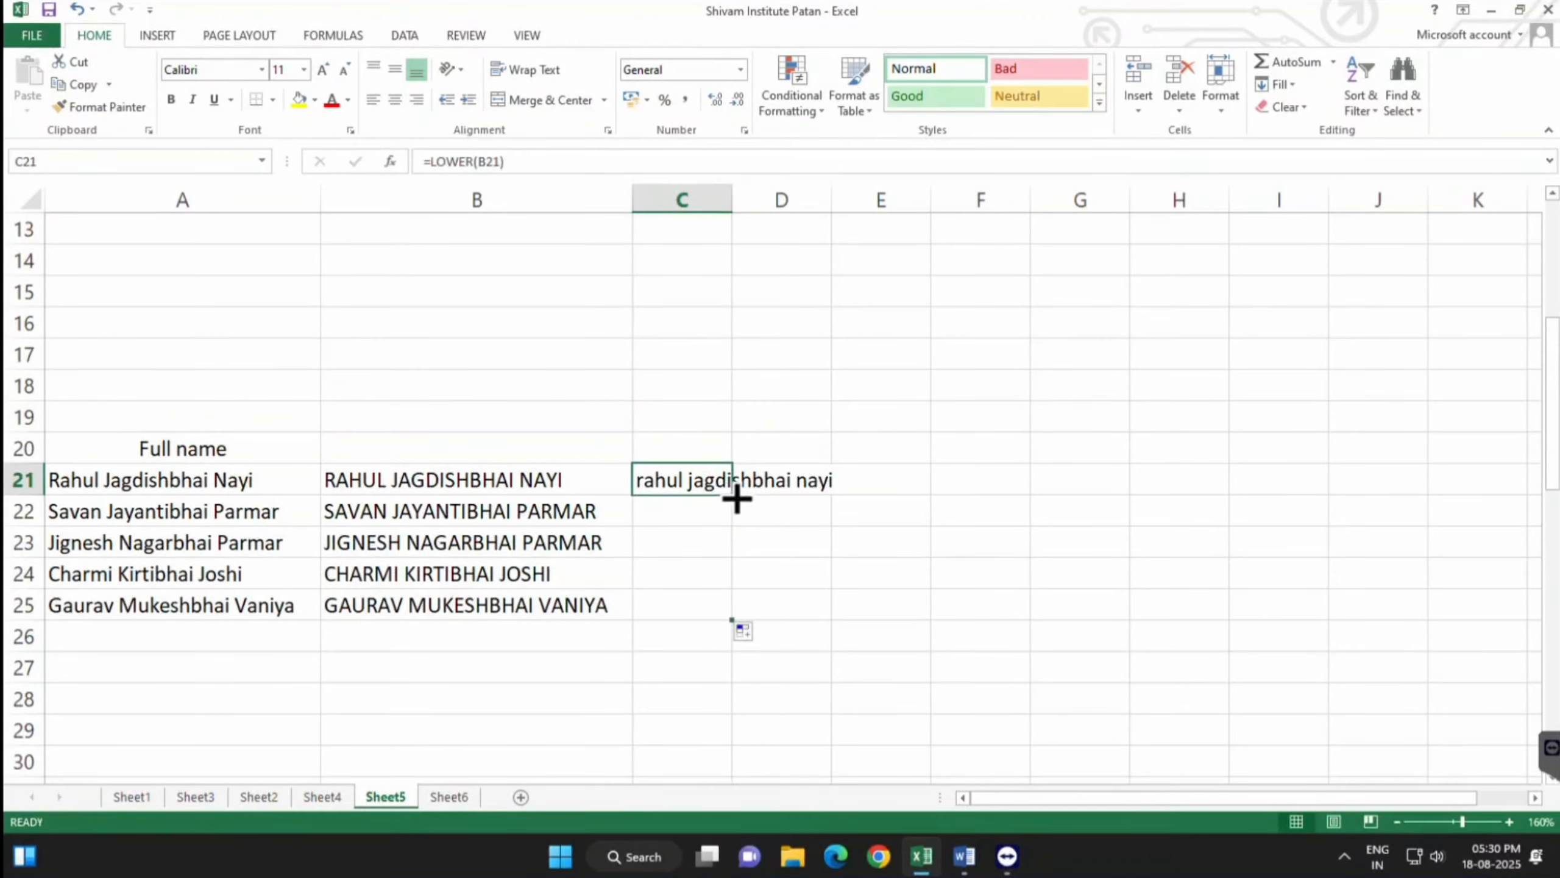
double_click(739, 197)
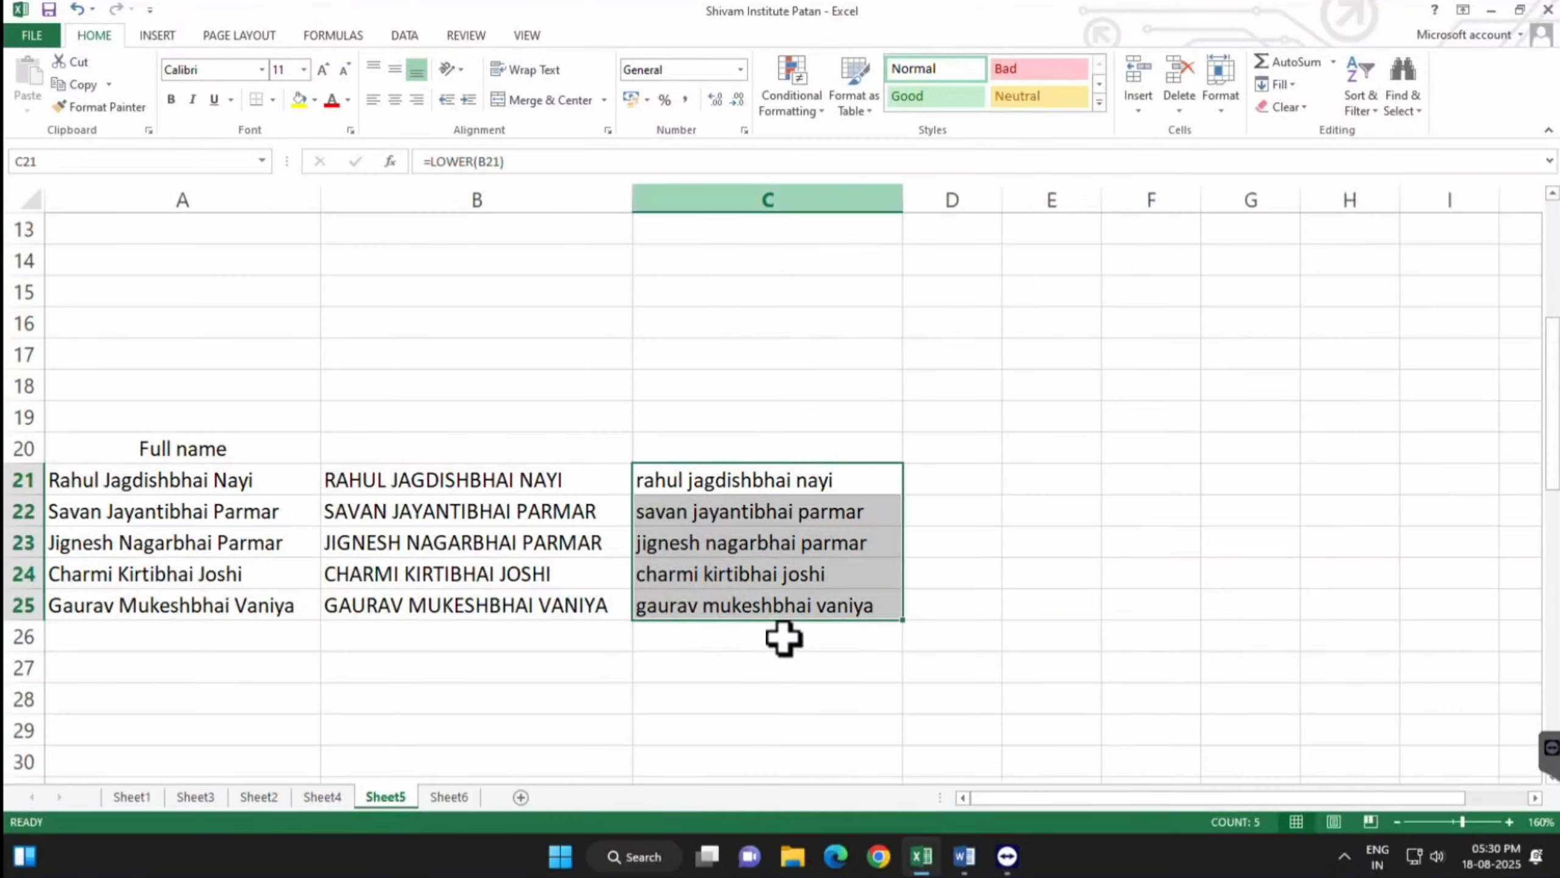
click(822, 732)
Enter =PROPER(C21) in cell D21 to capitalise the first letter of each word in the lowercase name
click(959, 483)
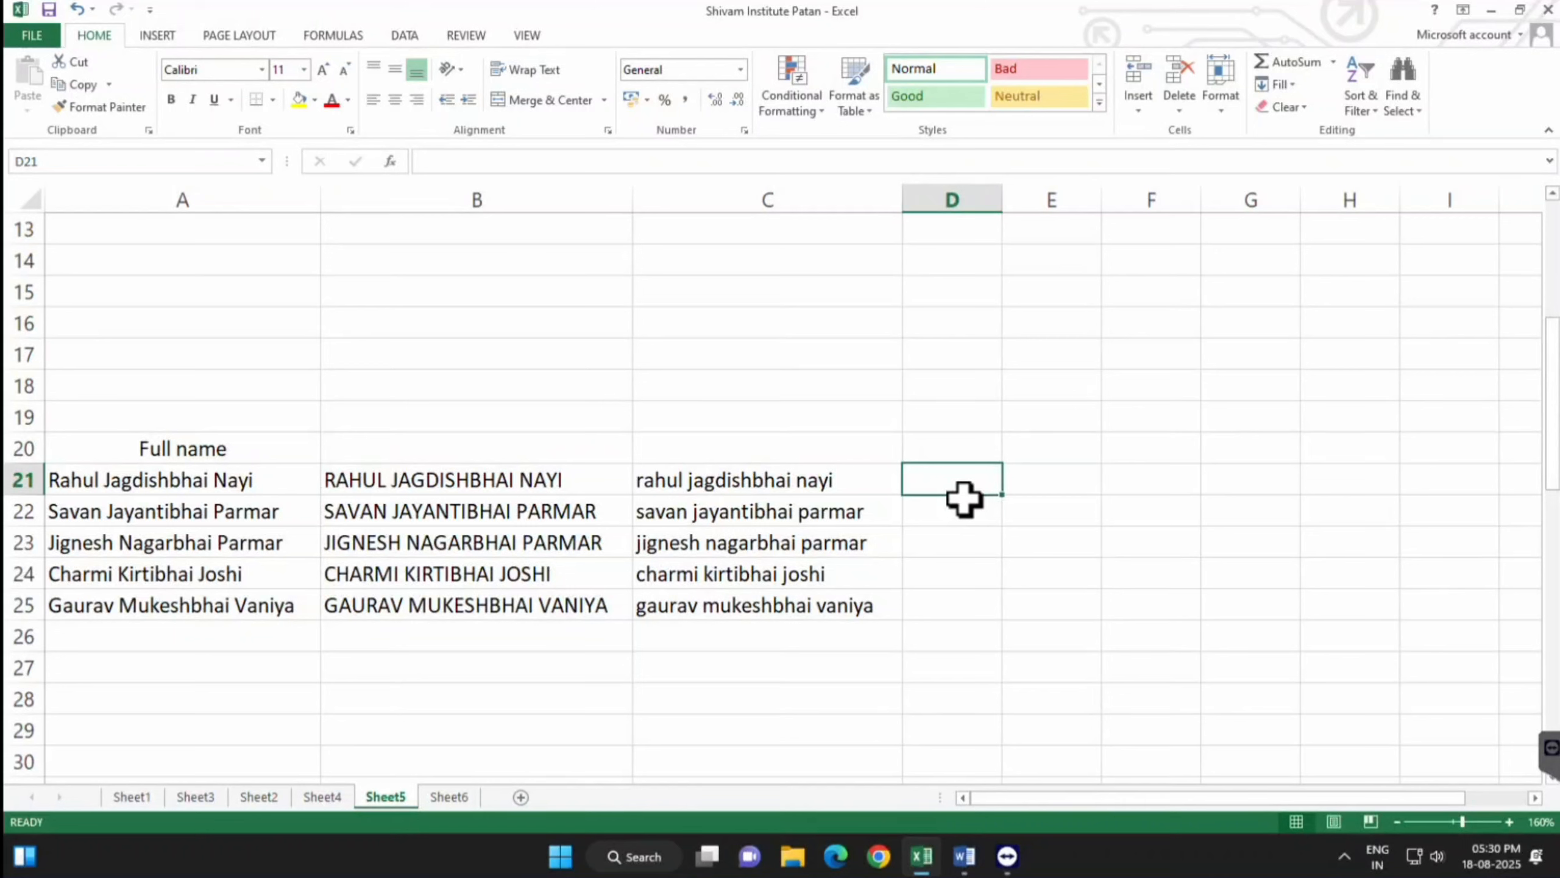
text(=prop)
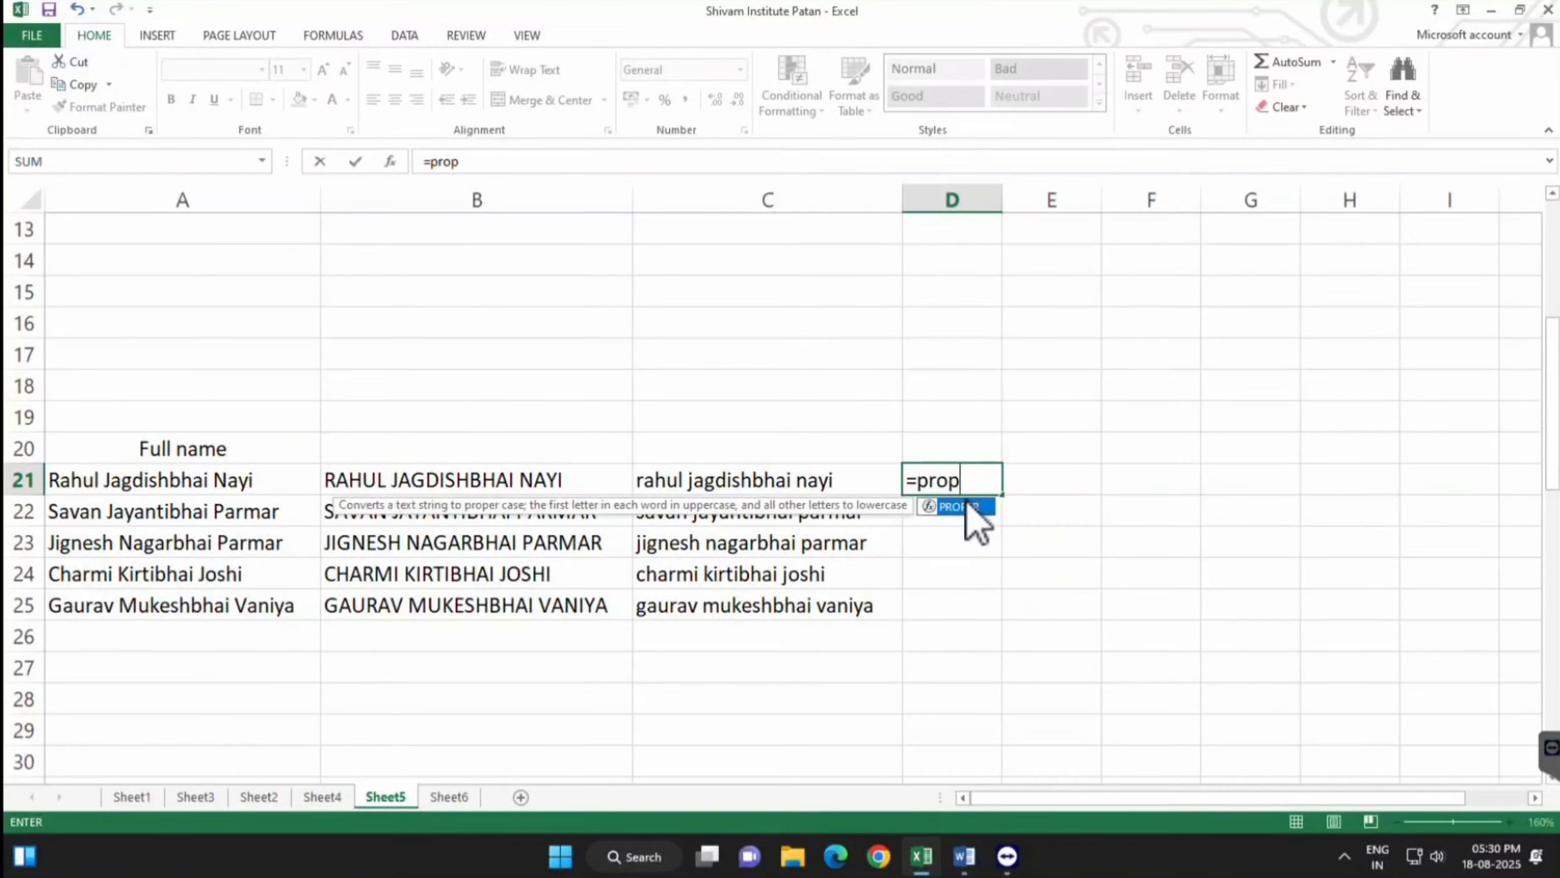
double_click(969, 505)
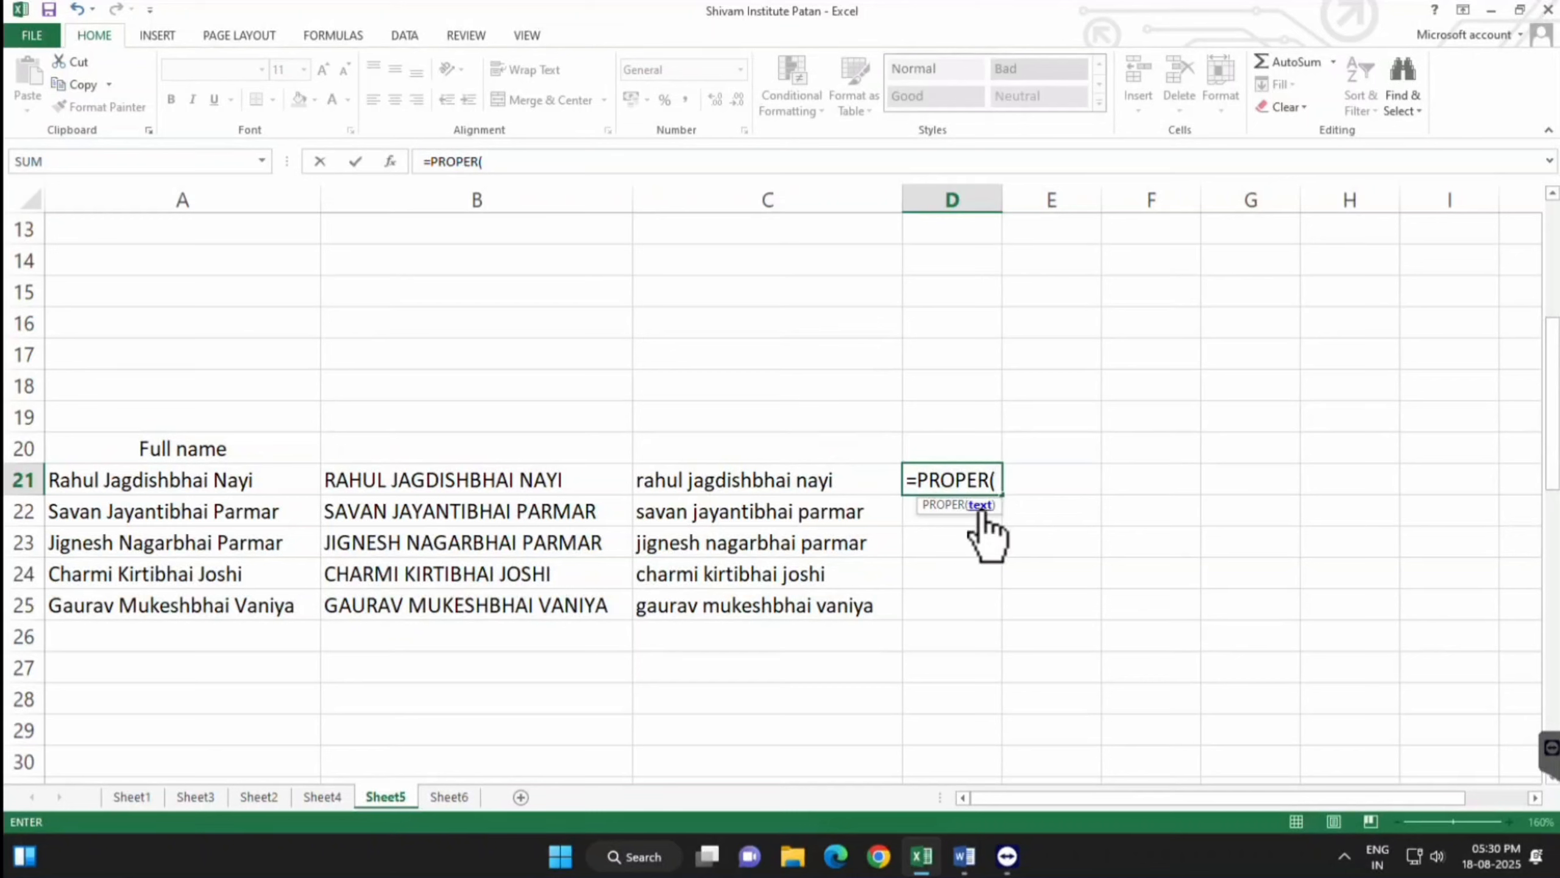
click(780, 487)
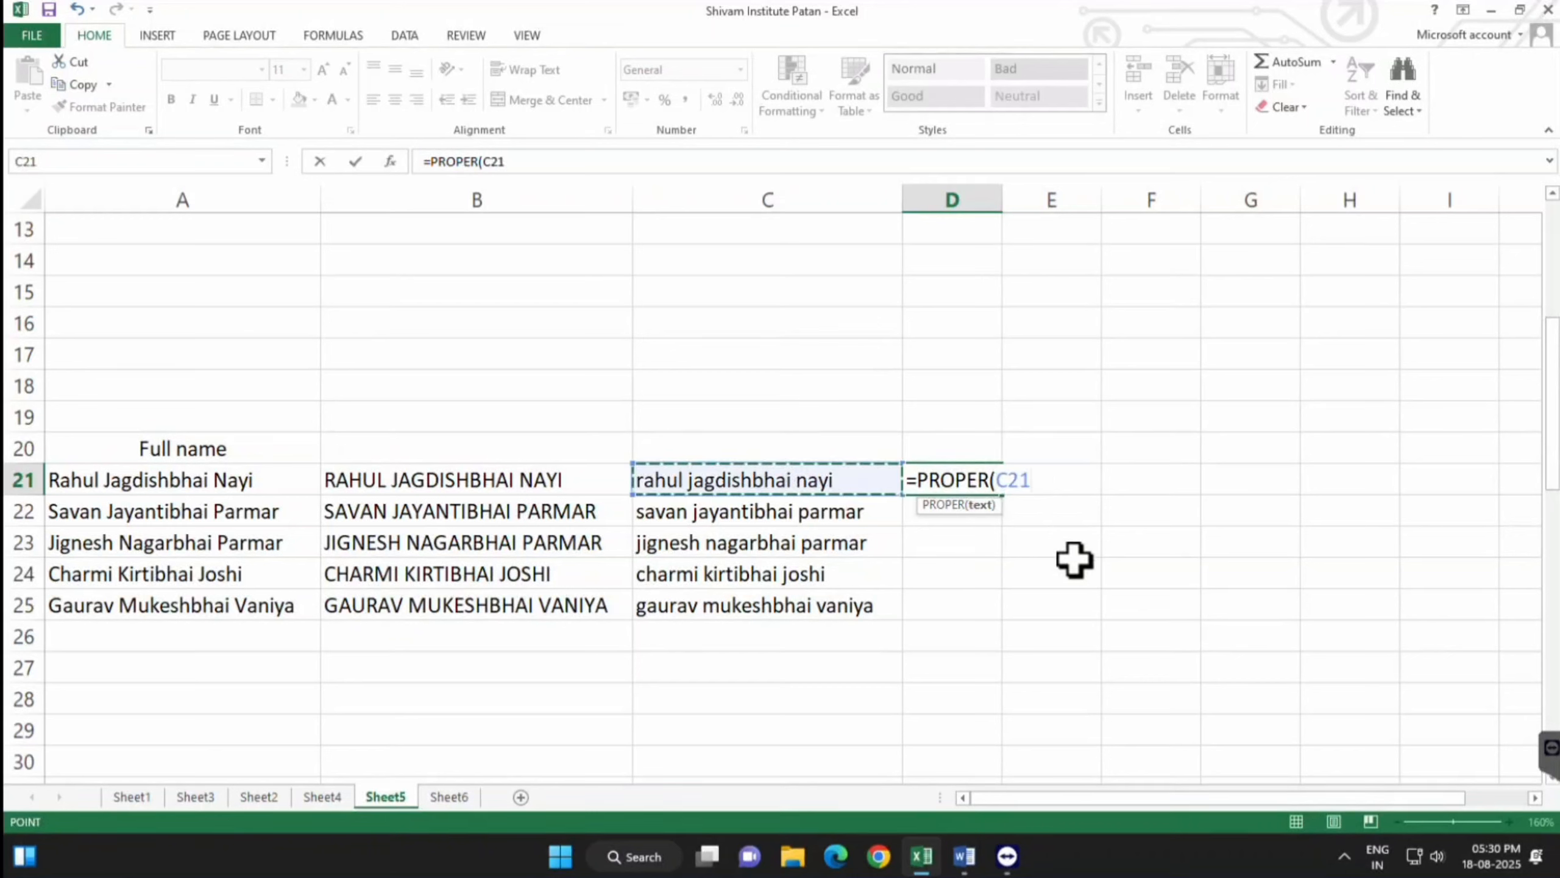
key(Return)
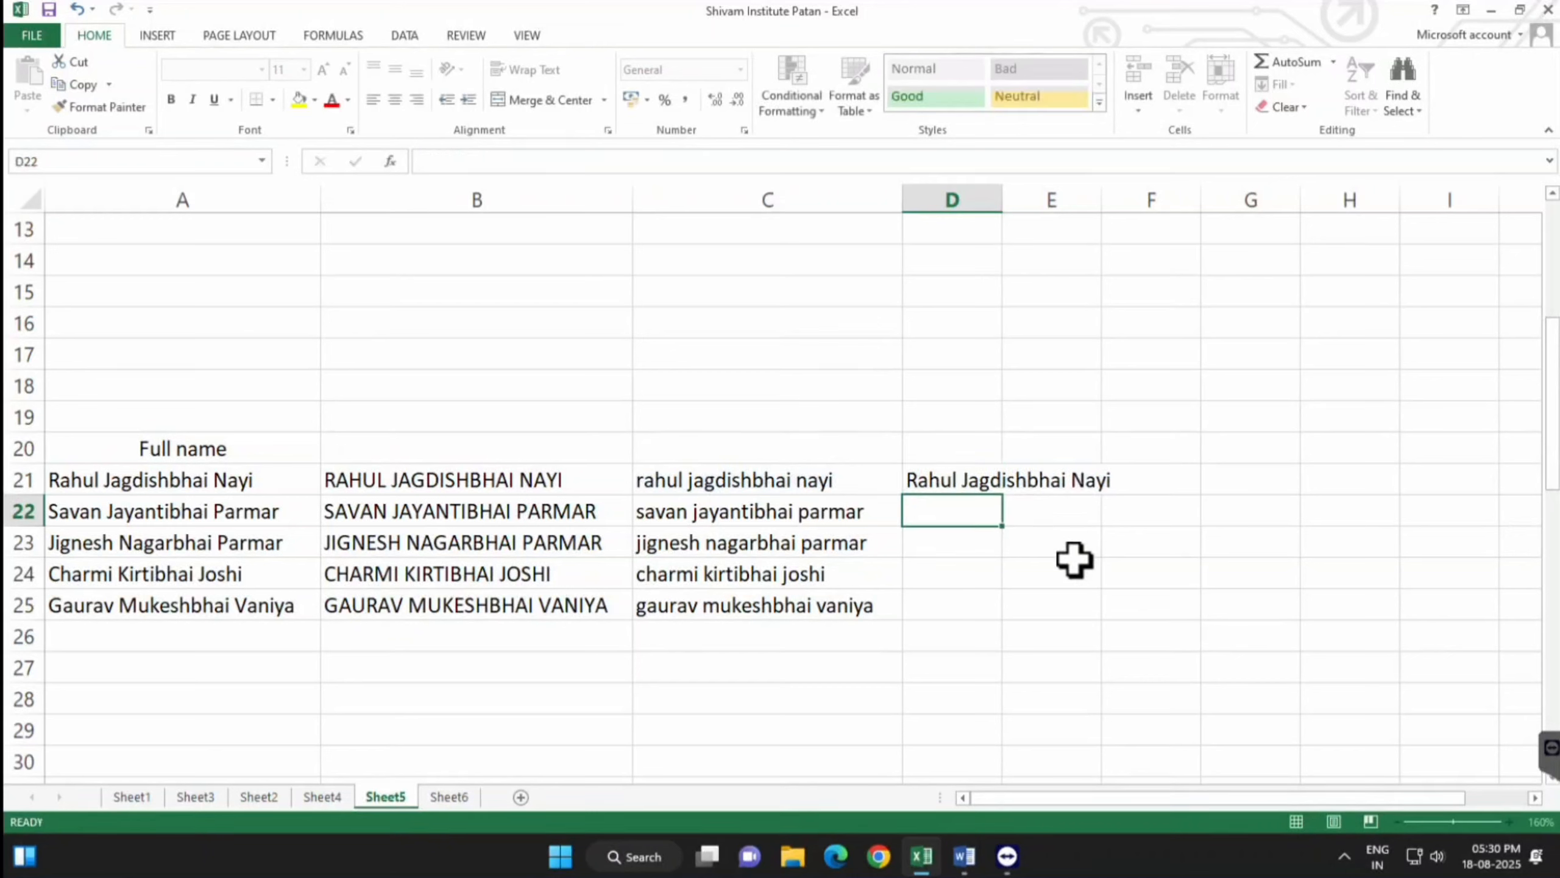
Fill the PROPER formula from D21 down to D25 and auto-fit column D to the names
click(964, 473)
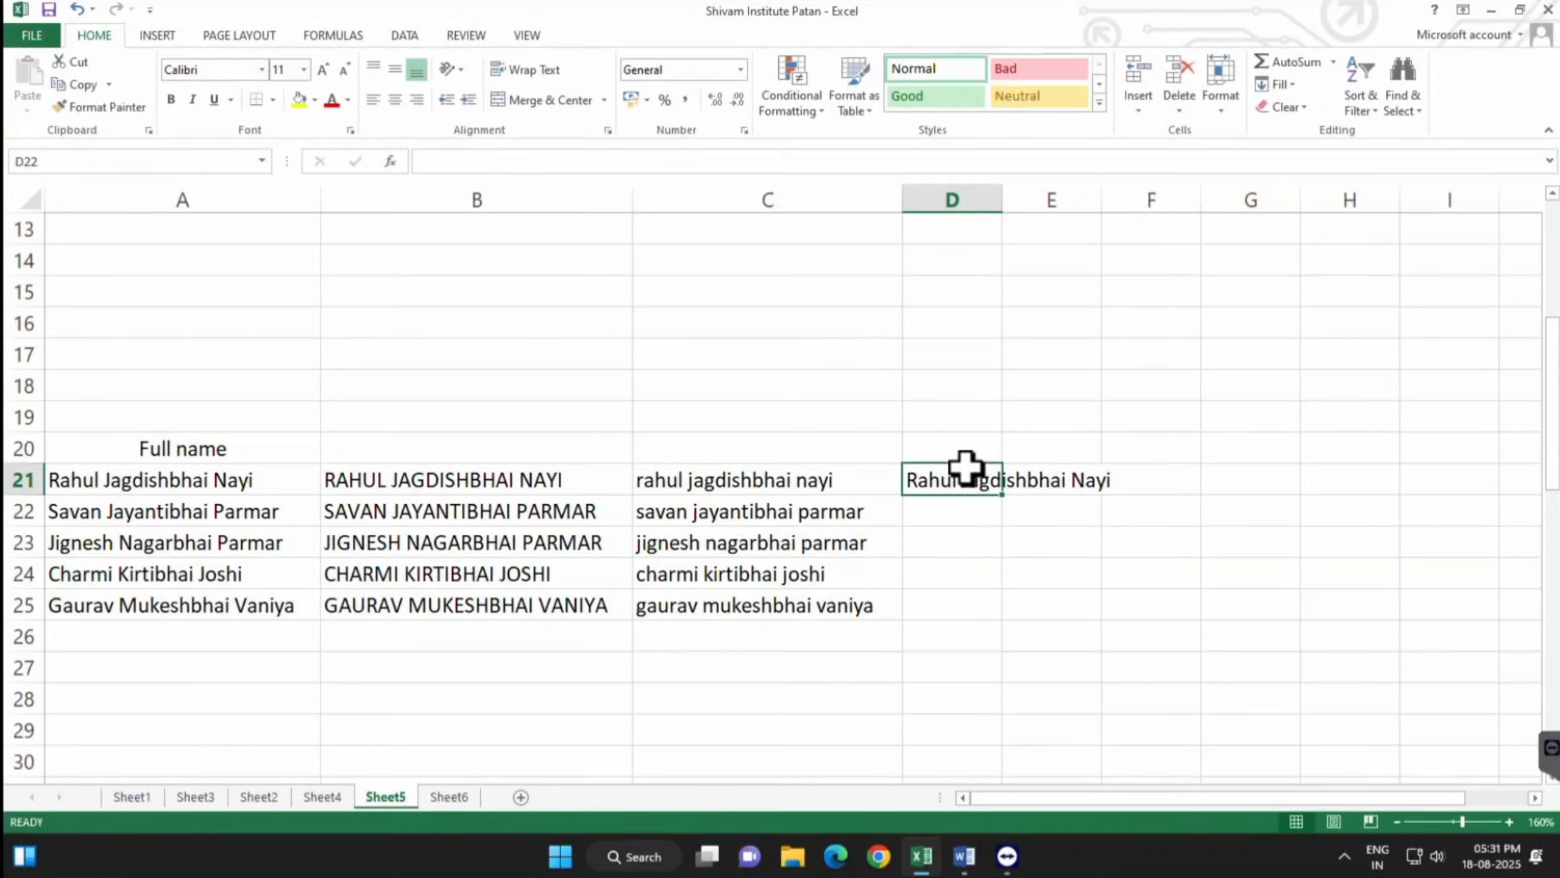
double_click(1006, 502)
double_click(1002, 199)
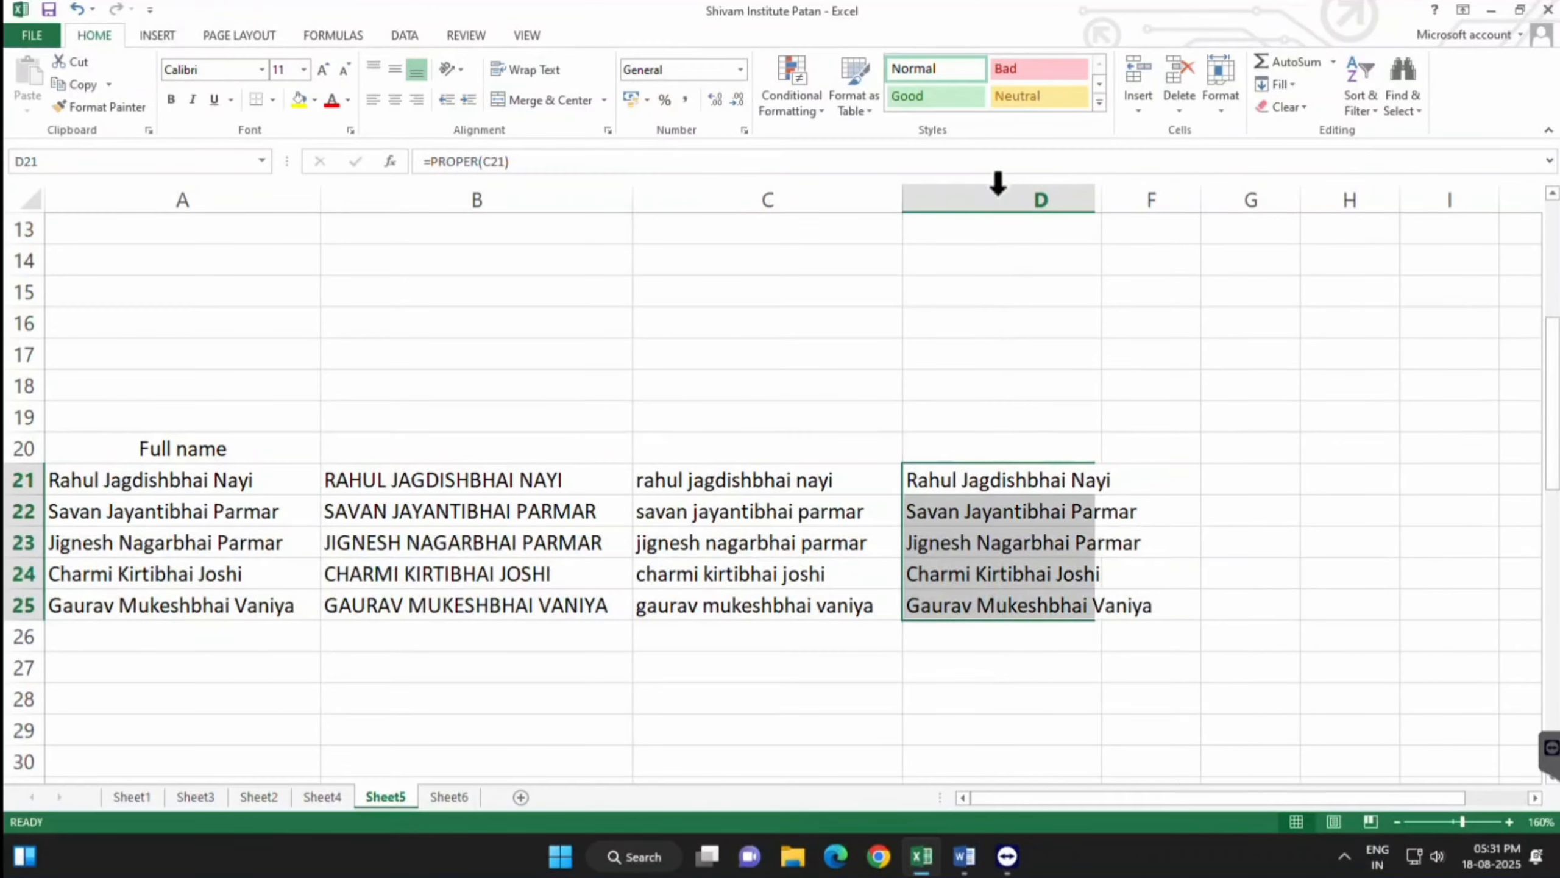
click(914, 487)
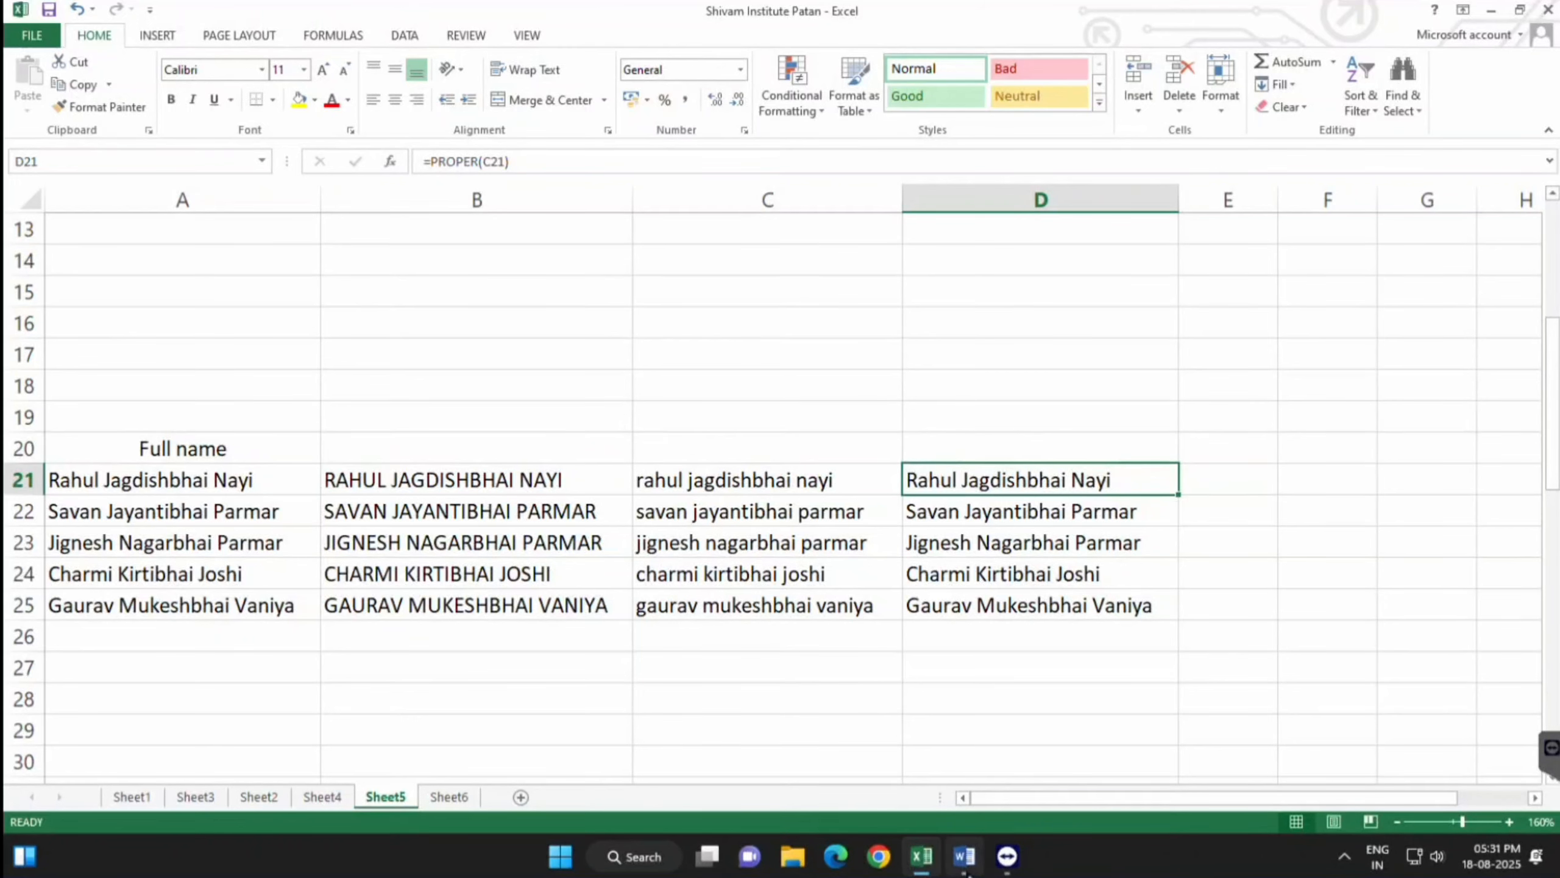
Switch to the Word document and review the SUBSTITUTE entry in the formula list
click(964, 855)
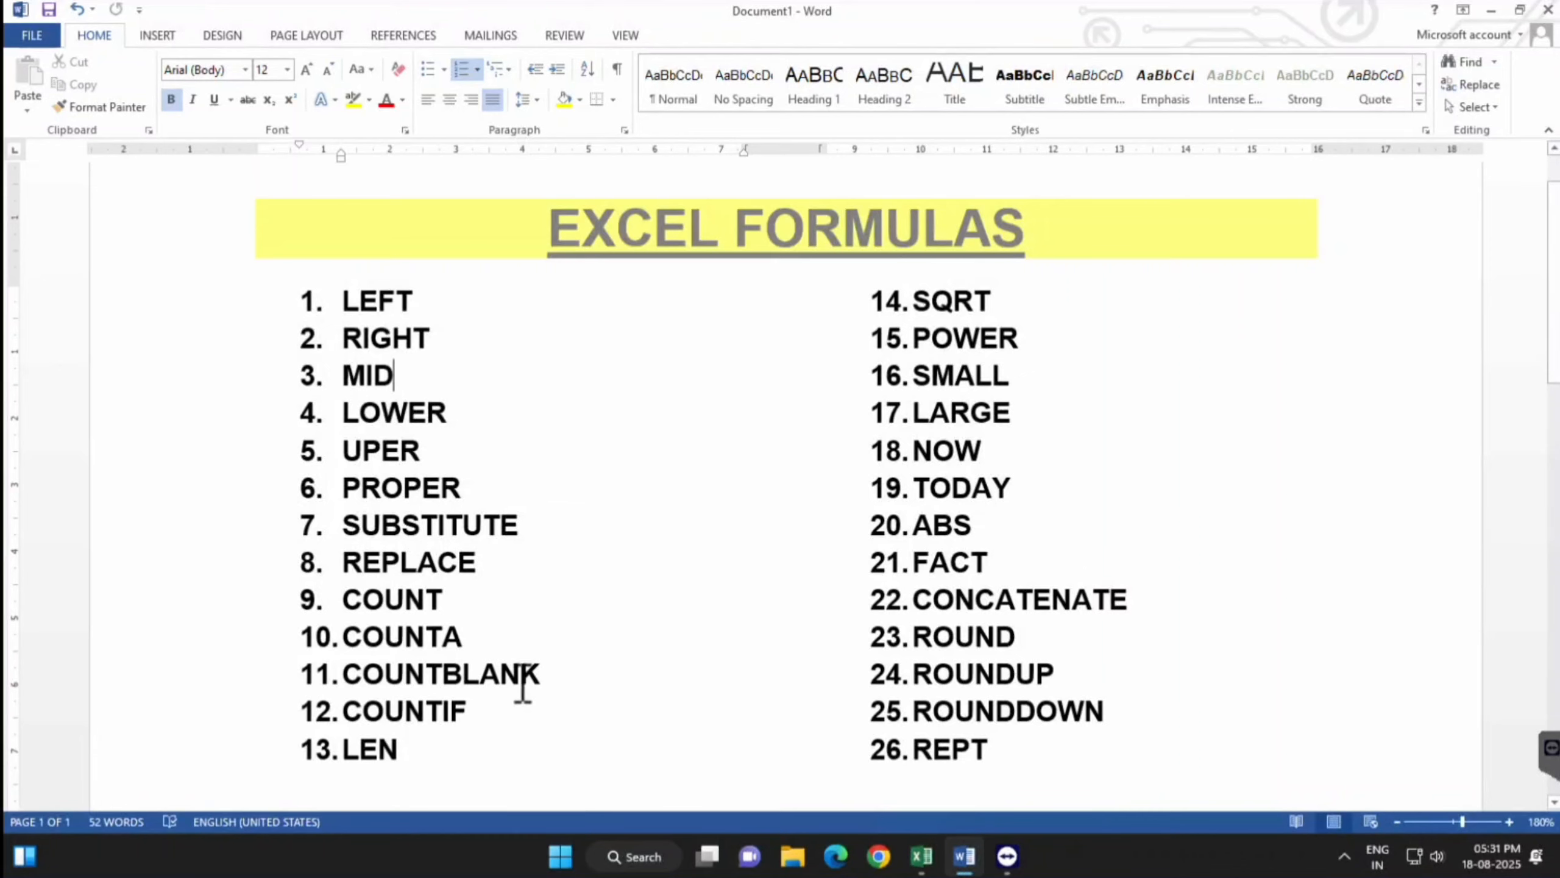
scroll(513, 639, down, 1)
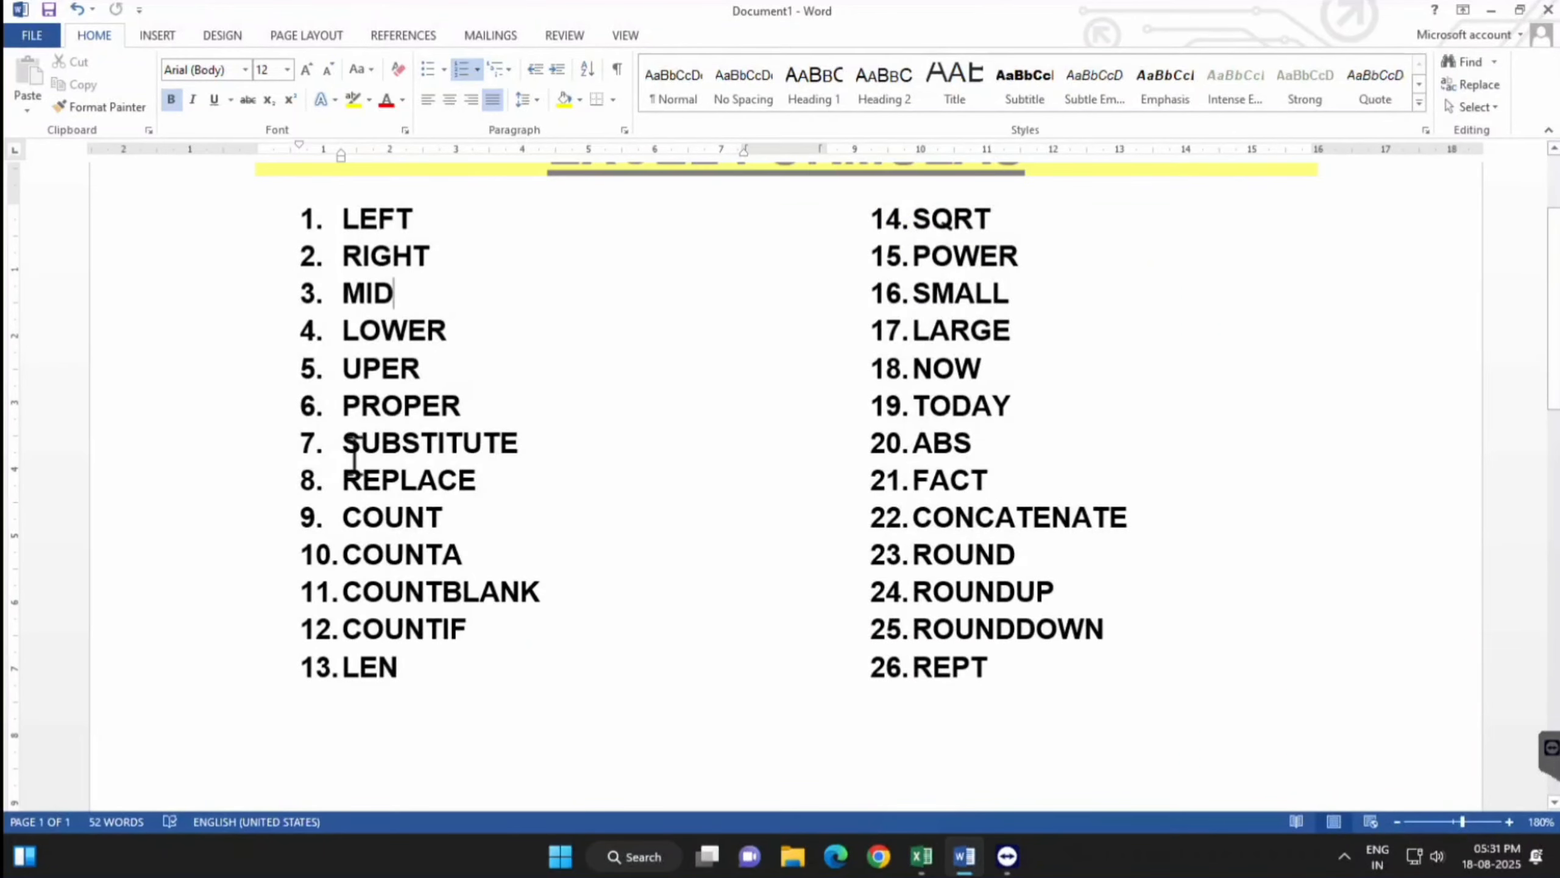
drag(345, 443, 568, 446)
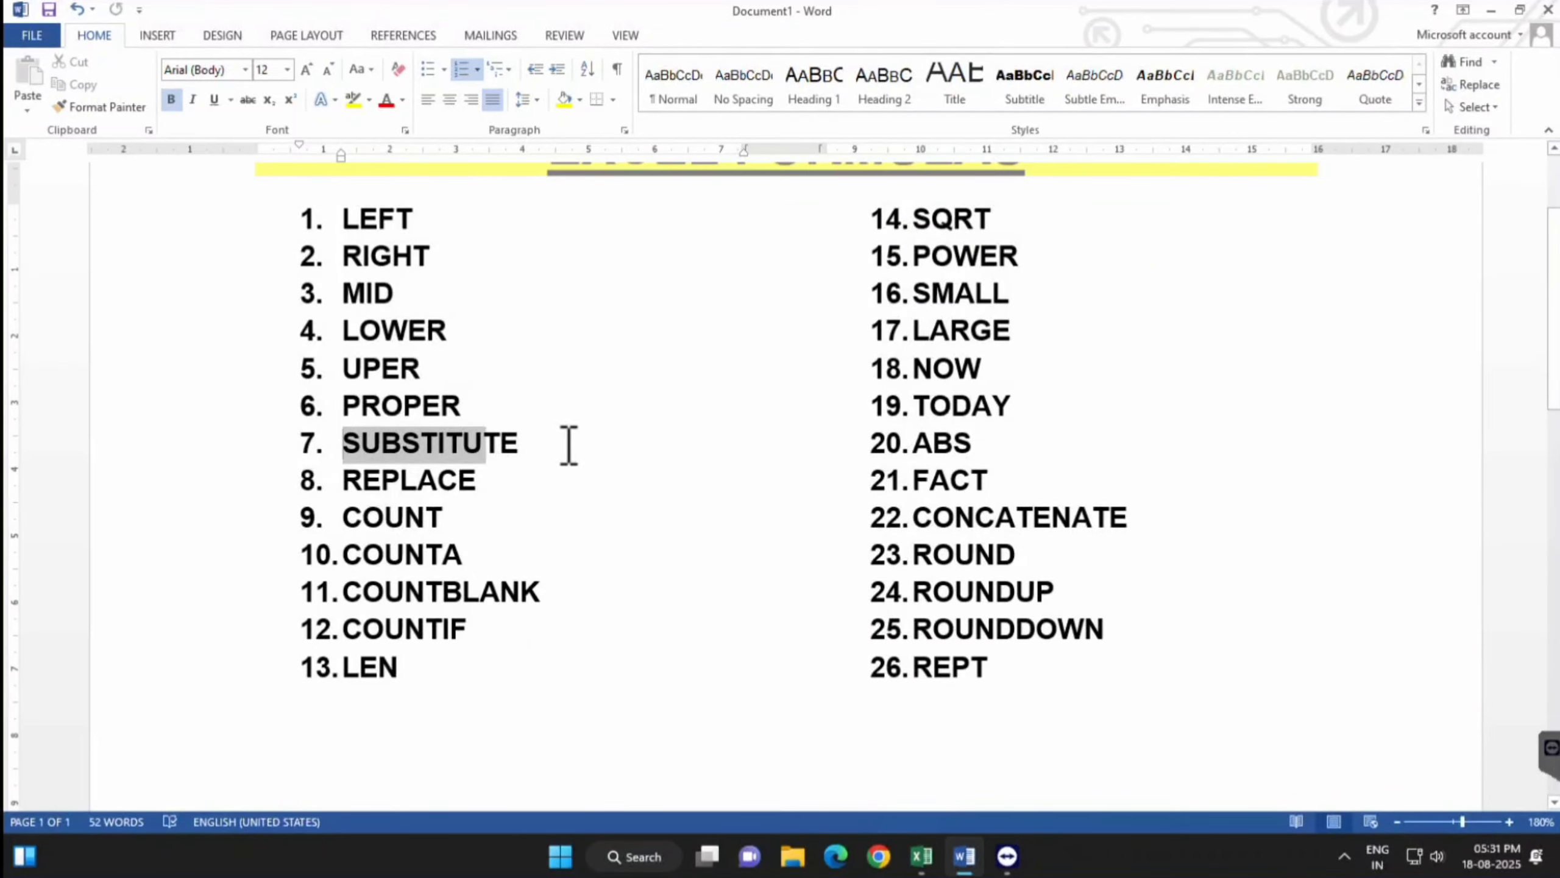
click(526, 445)
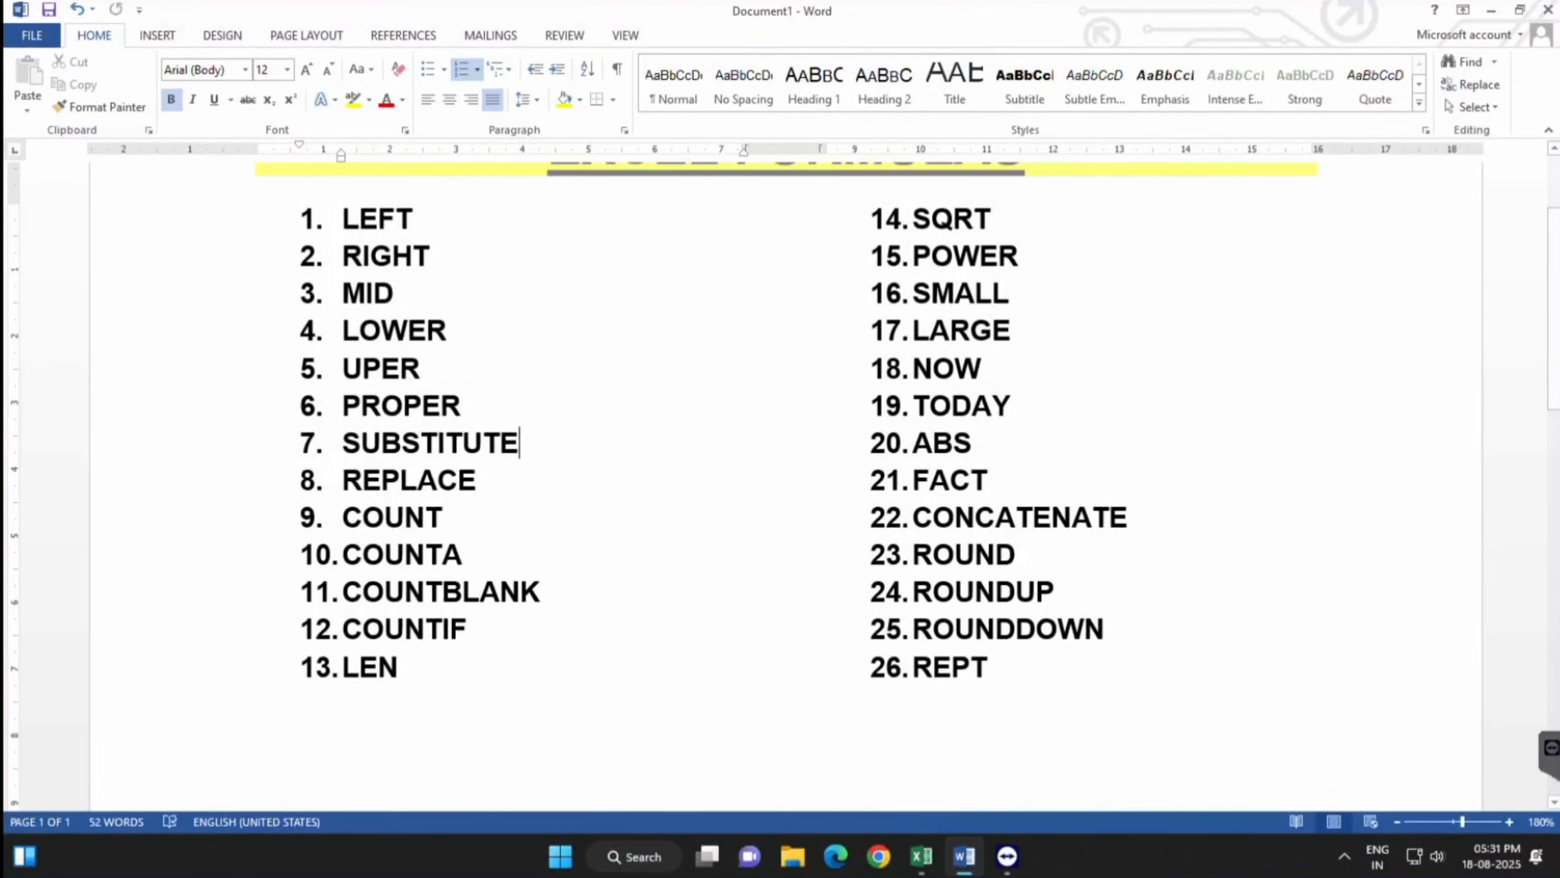
Switch to the Excel workbook and enter a sample first name in cell C6 of Sheet5
click(924, 857)
scroll(846, 514, up, 7)
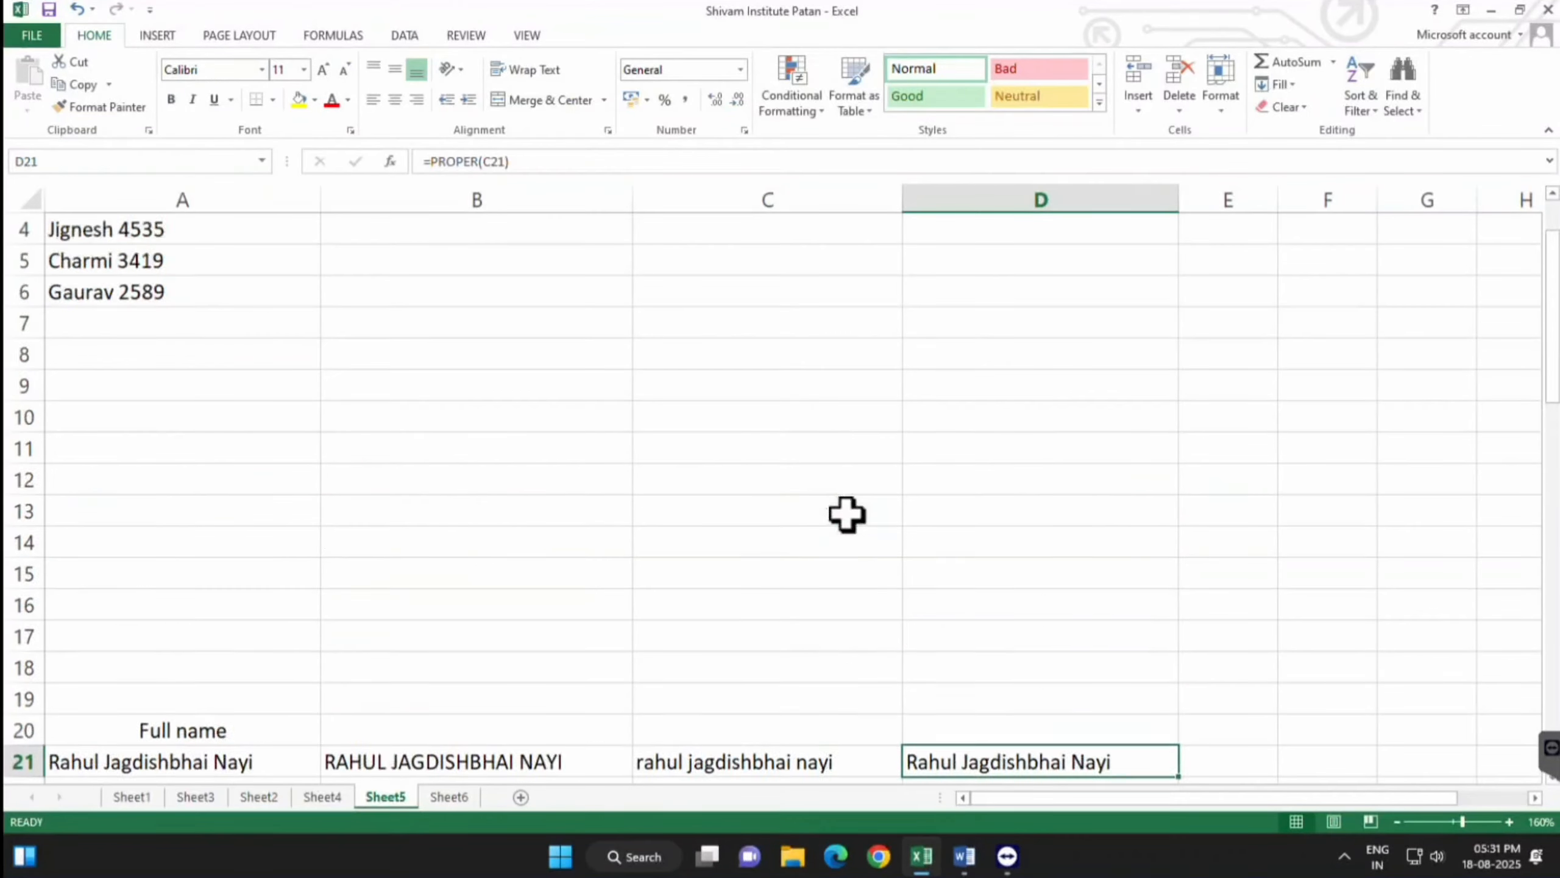
click(761, 387)
text(Avinash)
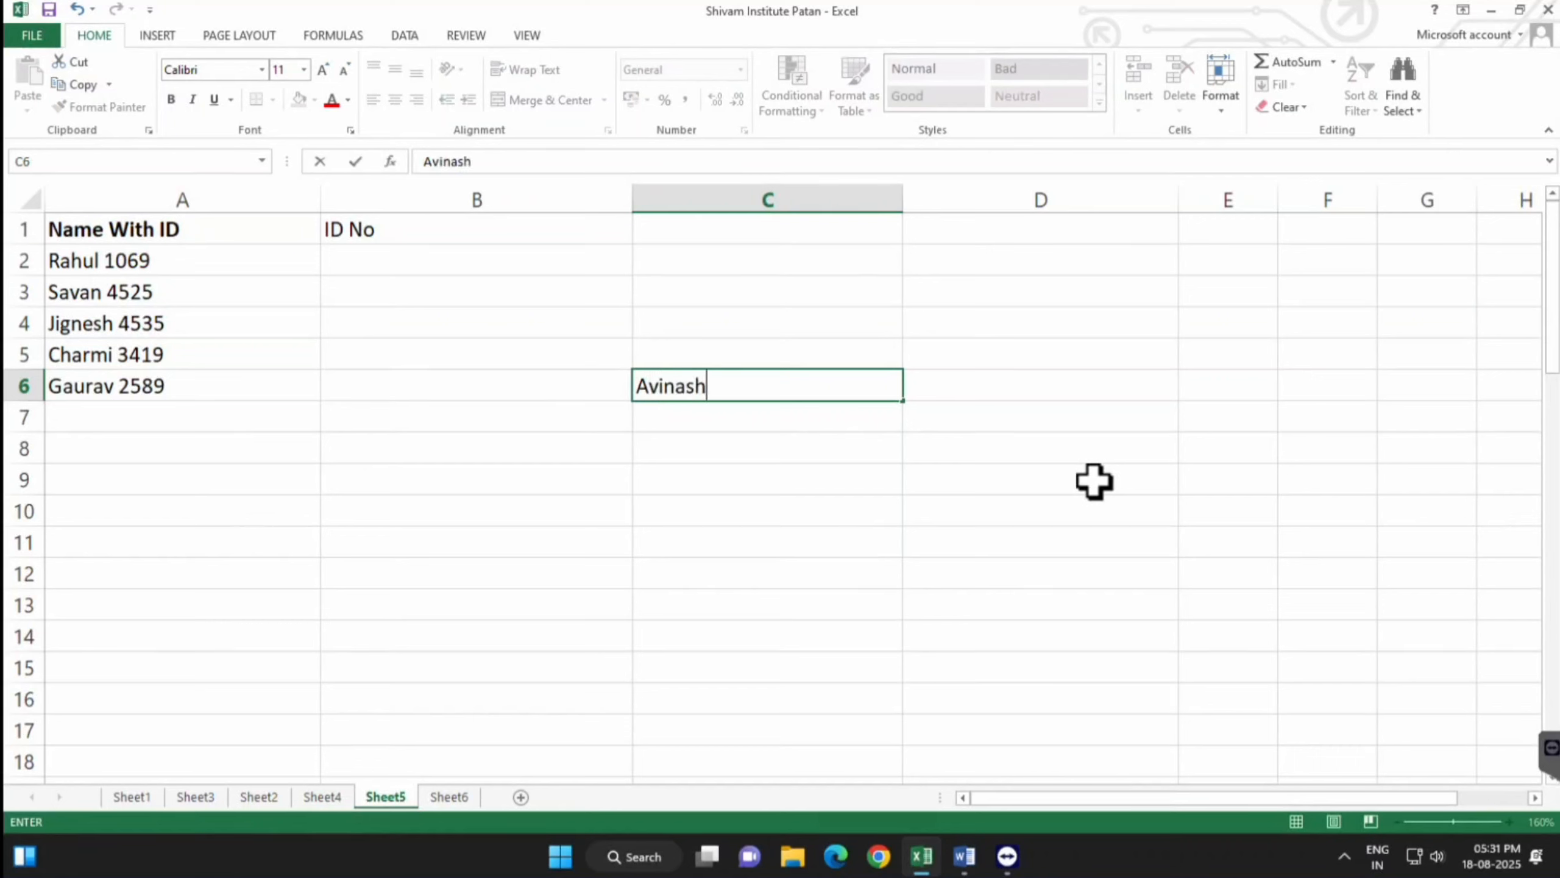
key(Return)
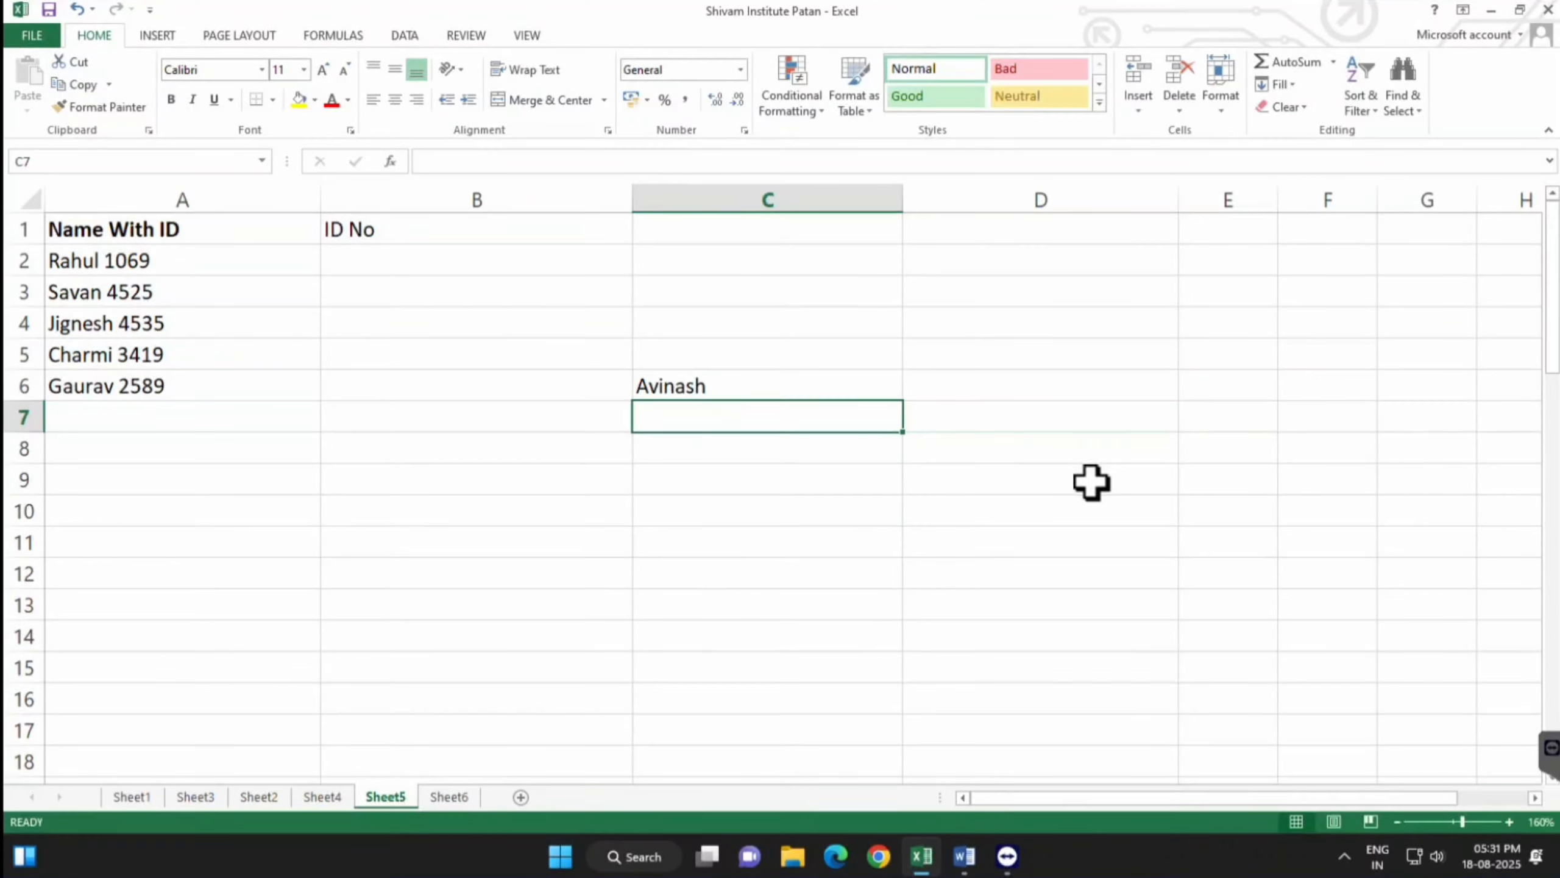
Misspell the sample name in C6 by replacing its fifth letter with d
click(685, 388)
double_click(689, 388)
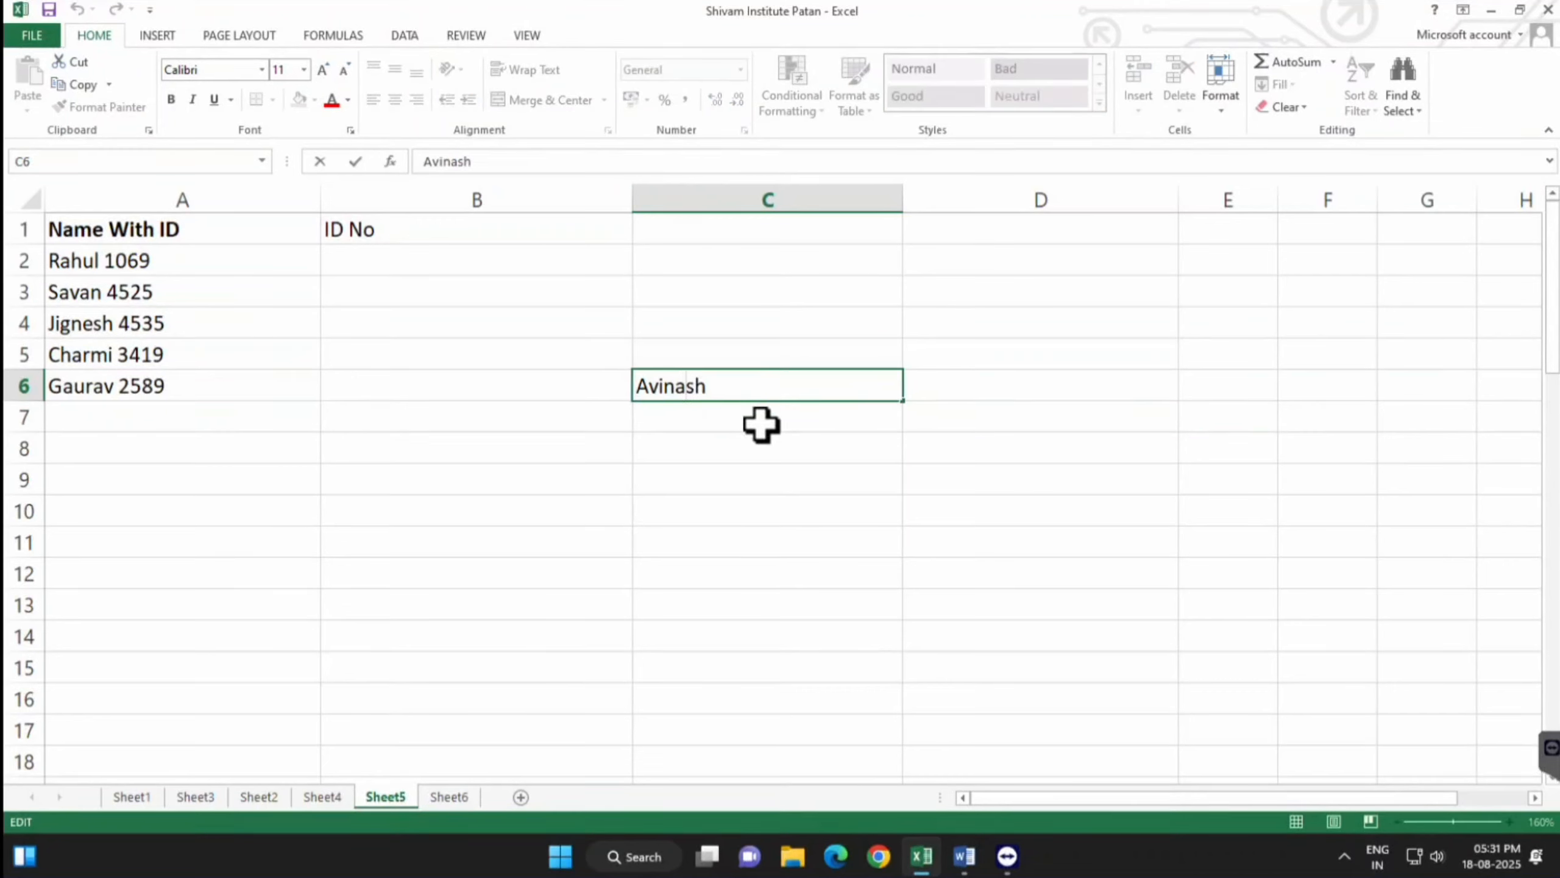
key(BackSpace)
text(d)
key(Return)
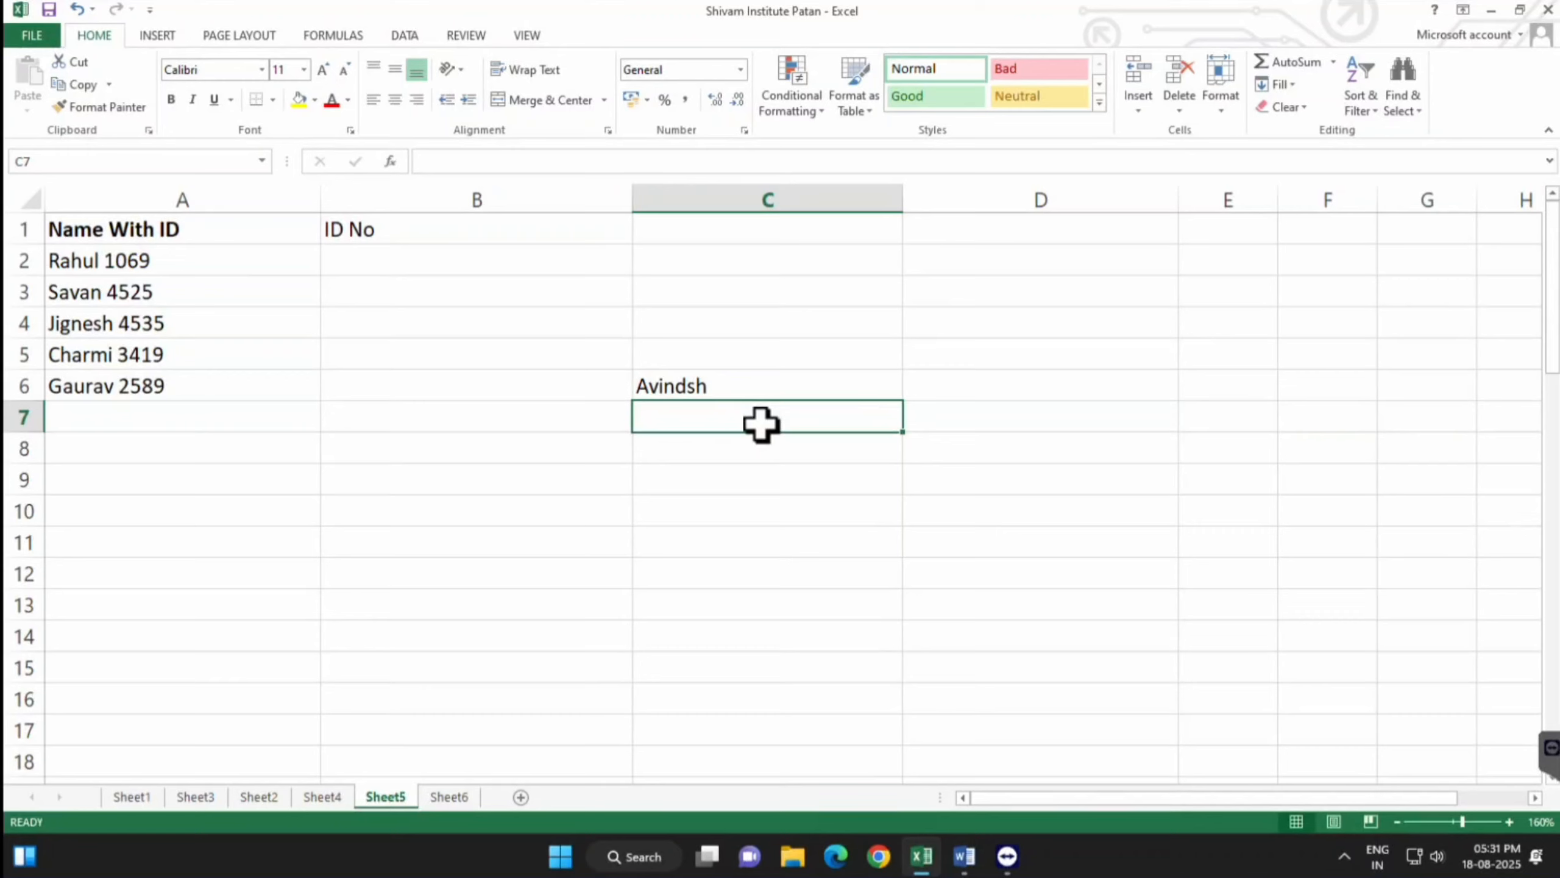
Enter a SUBSTITUTE formula in D6 that replaces "d" with "a" in the name in C6
click(938, 394)
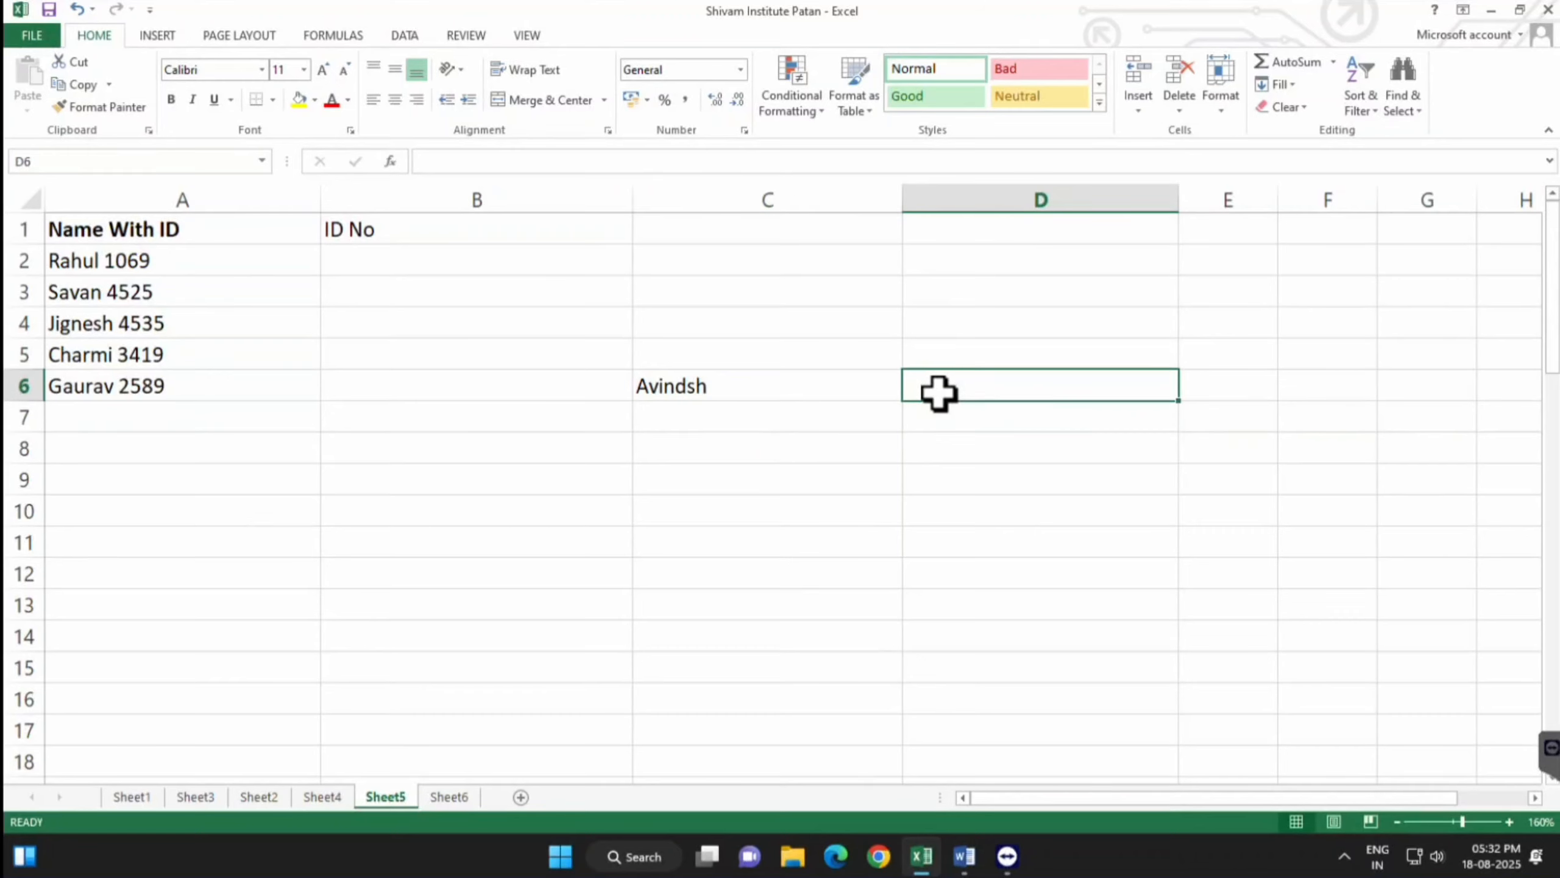
text(=subs)
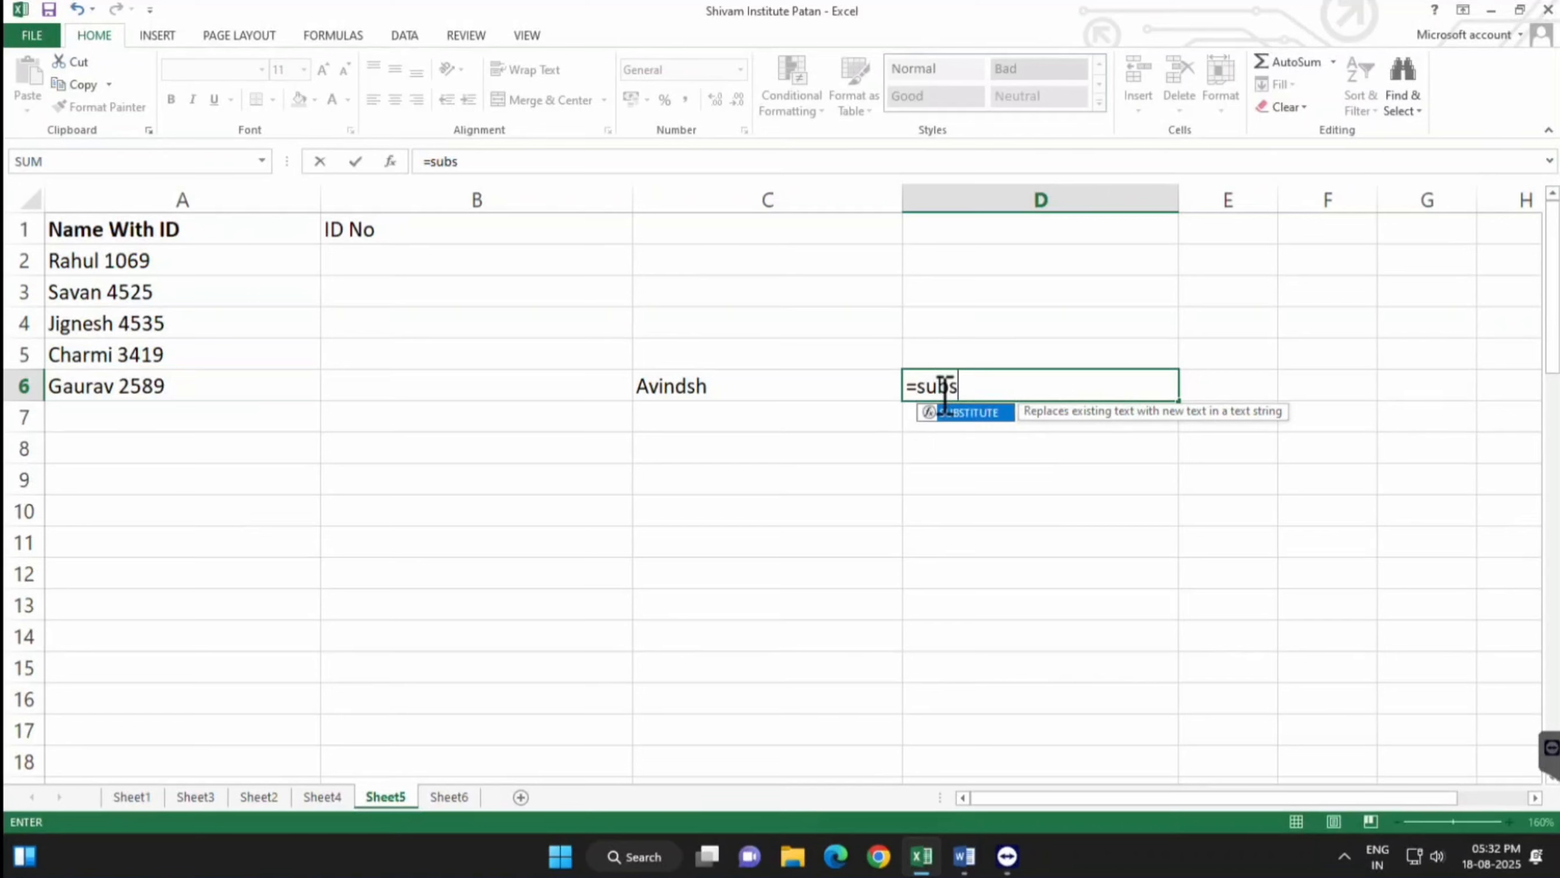
key(Tab)
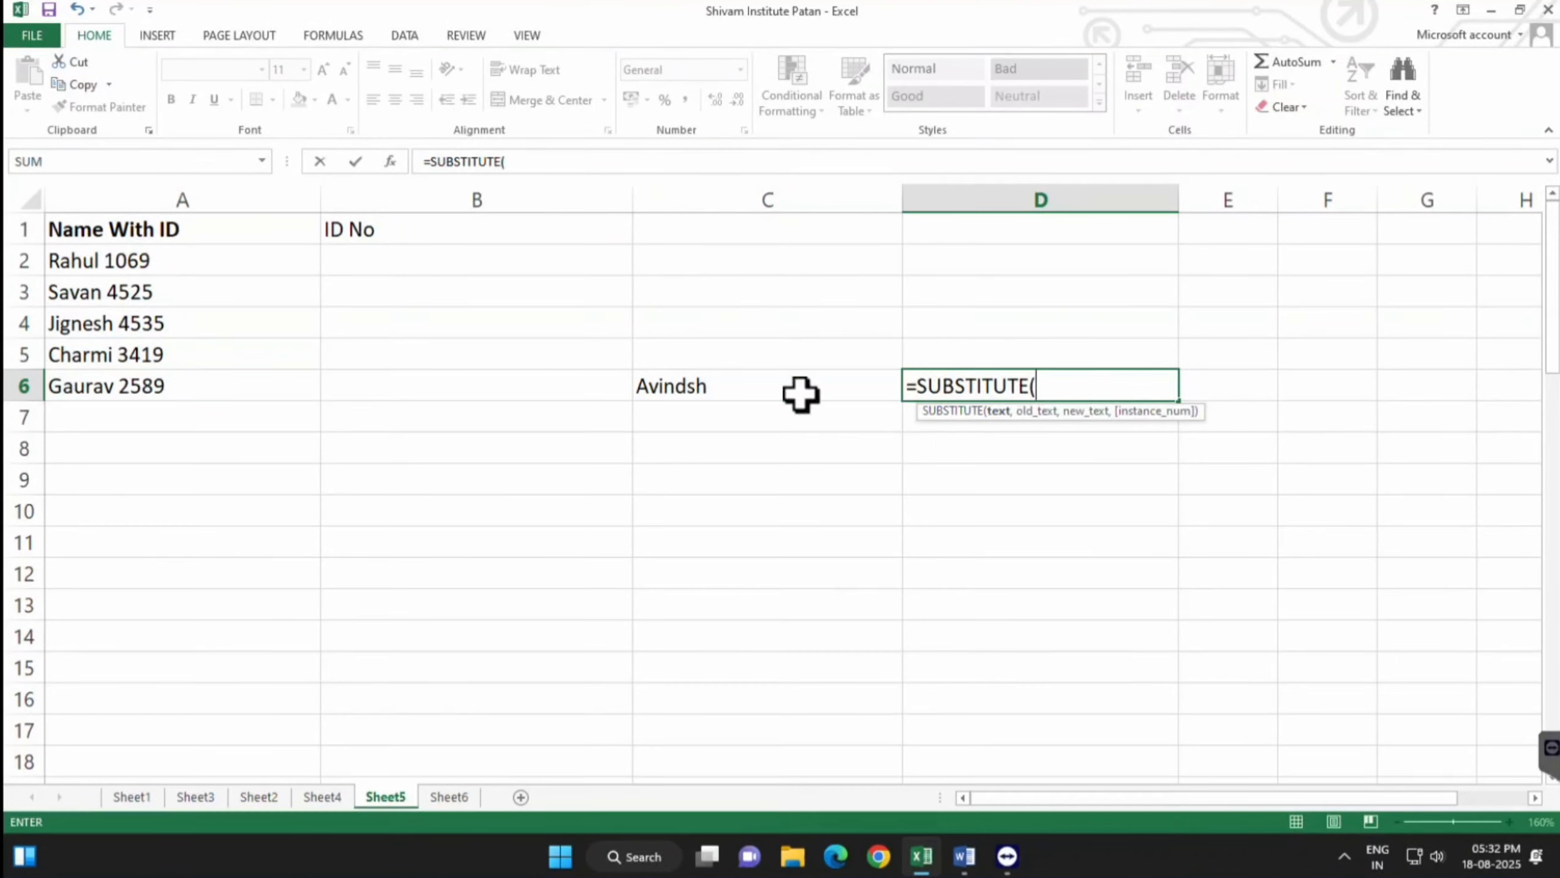
click(707, 403)
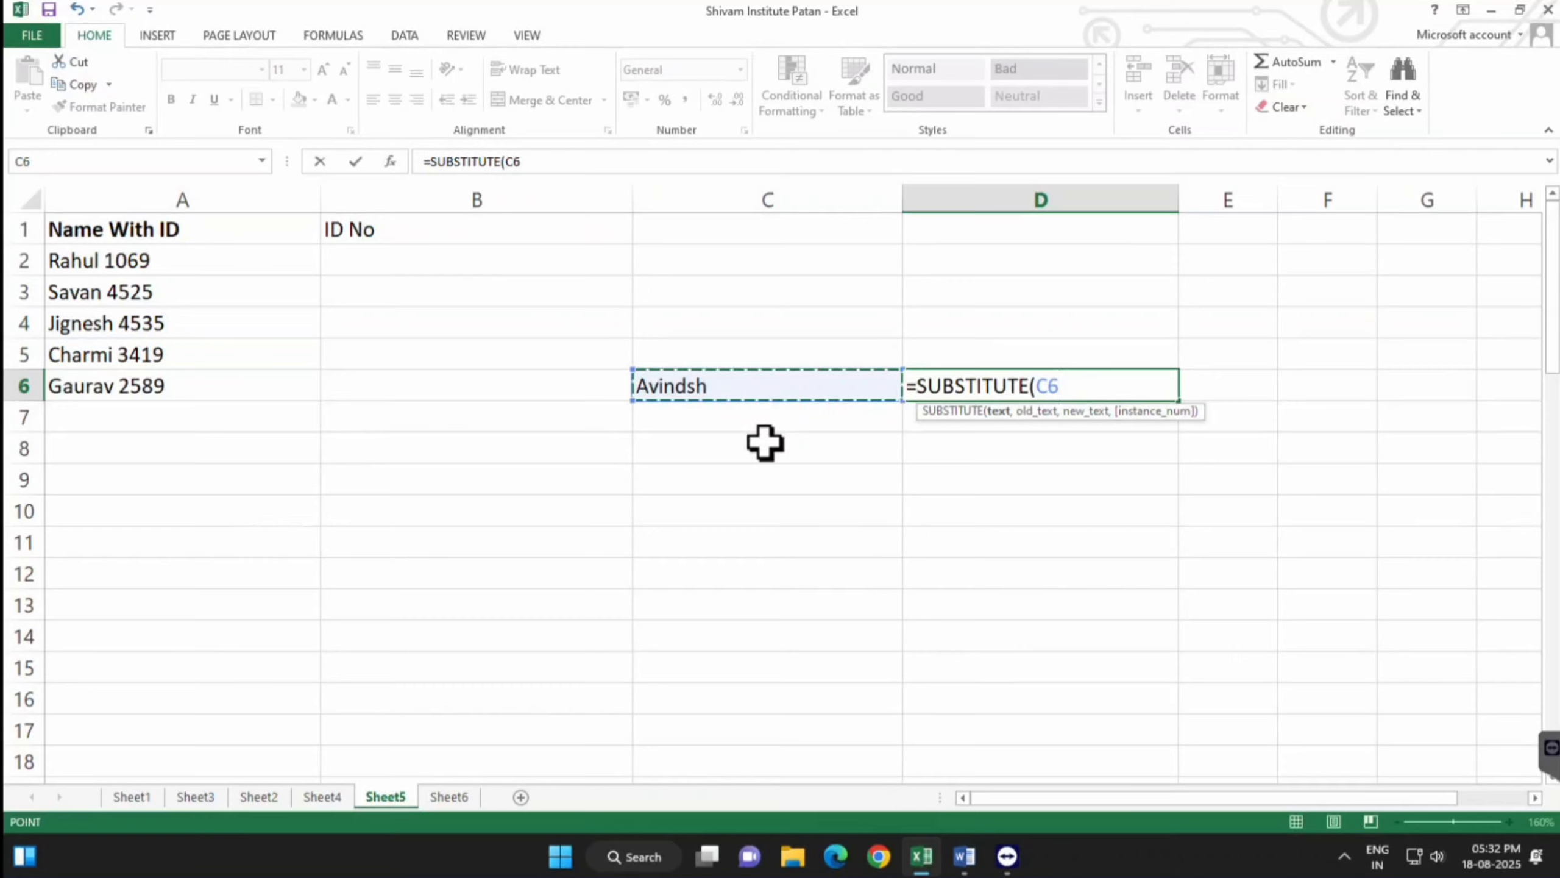
text(,)
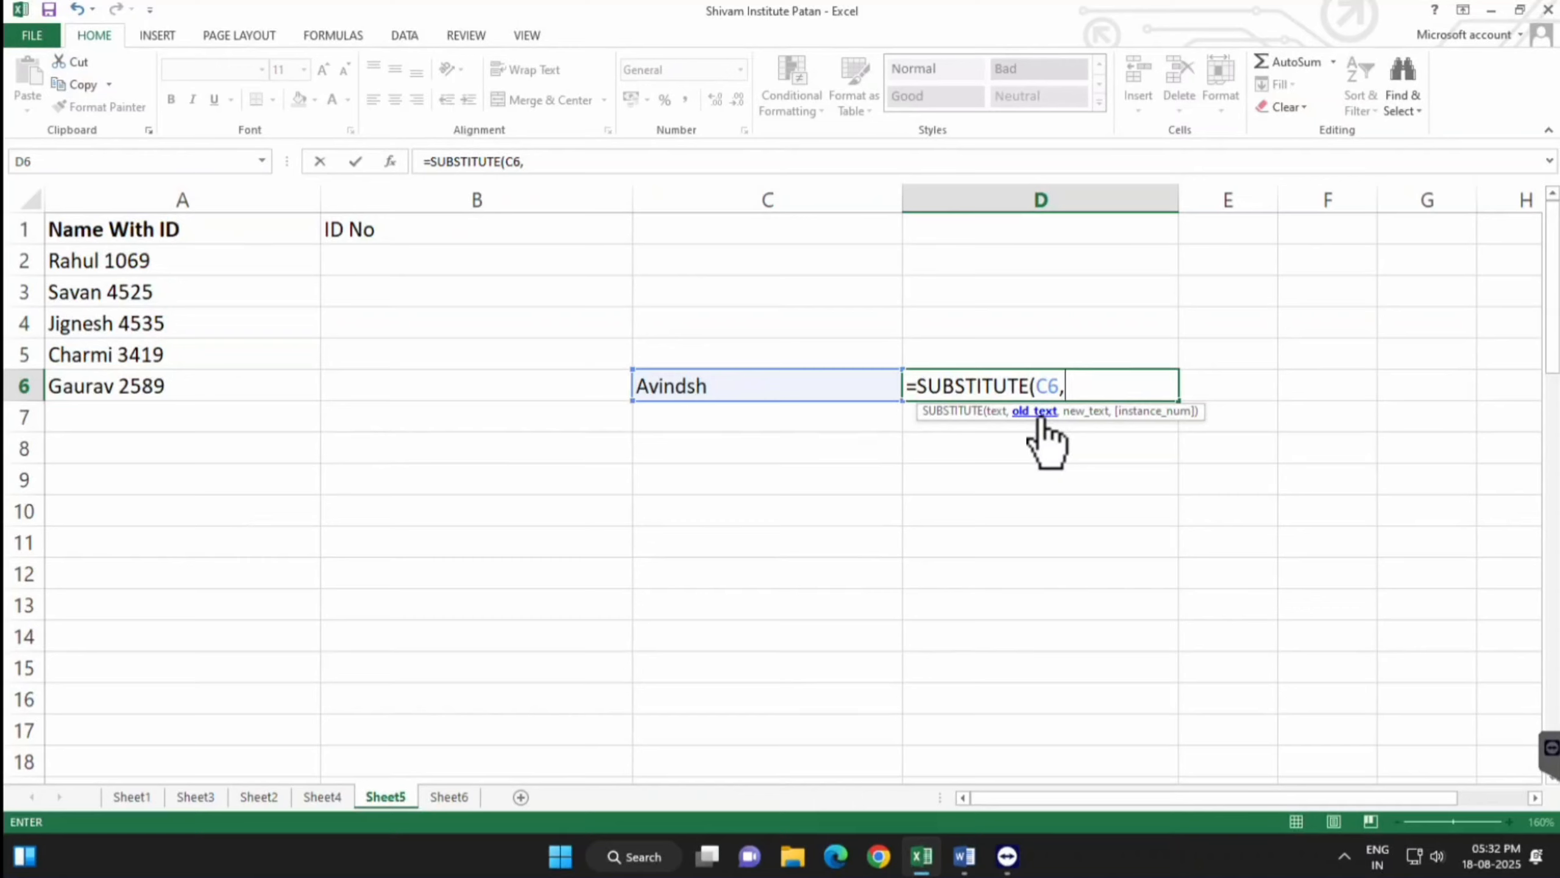
text("d",)
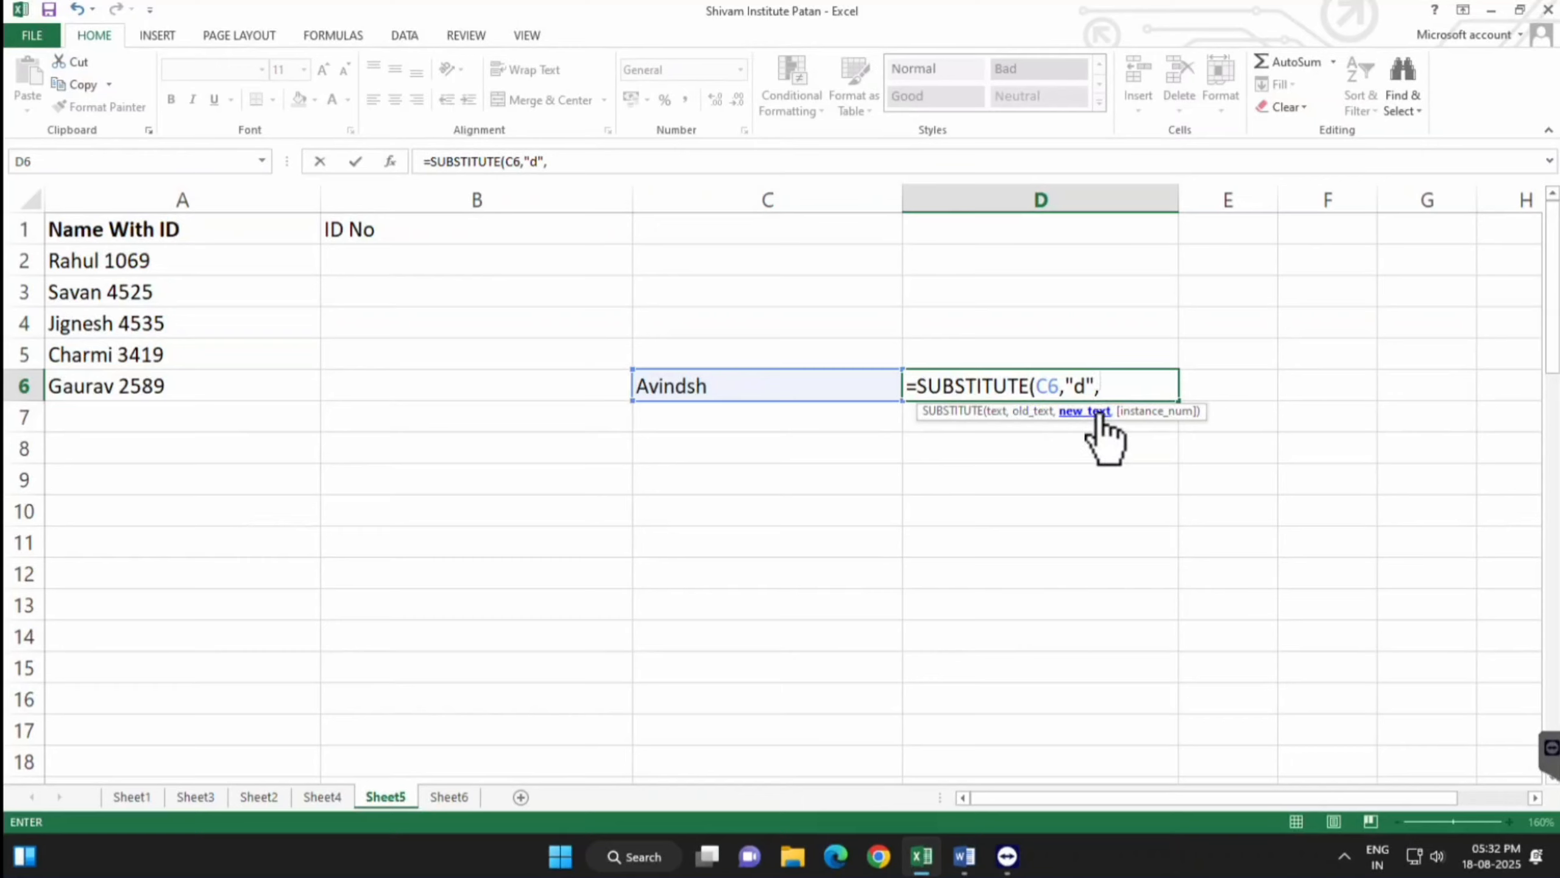
text(")
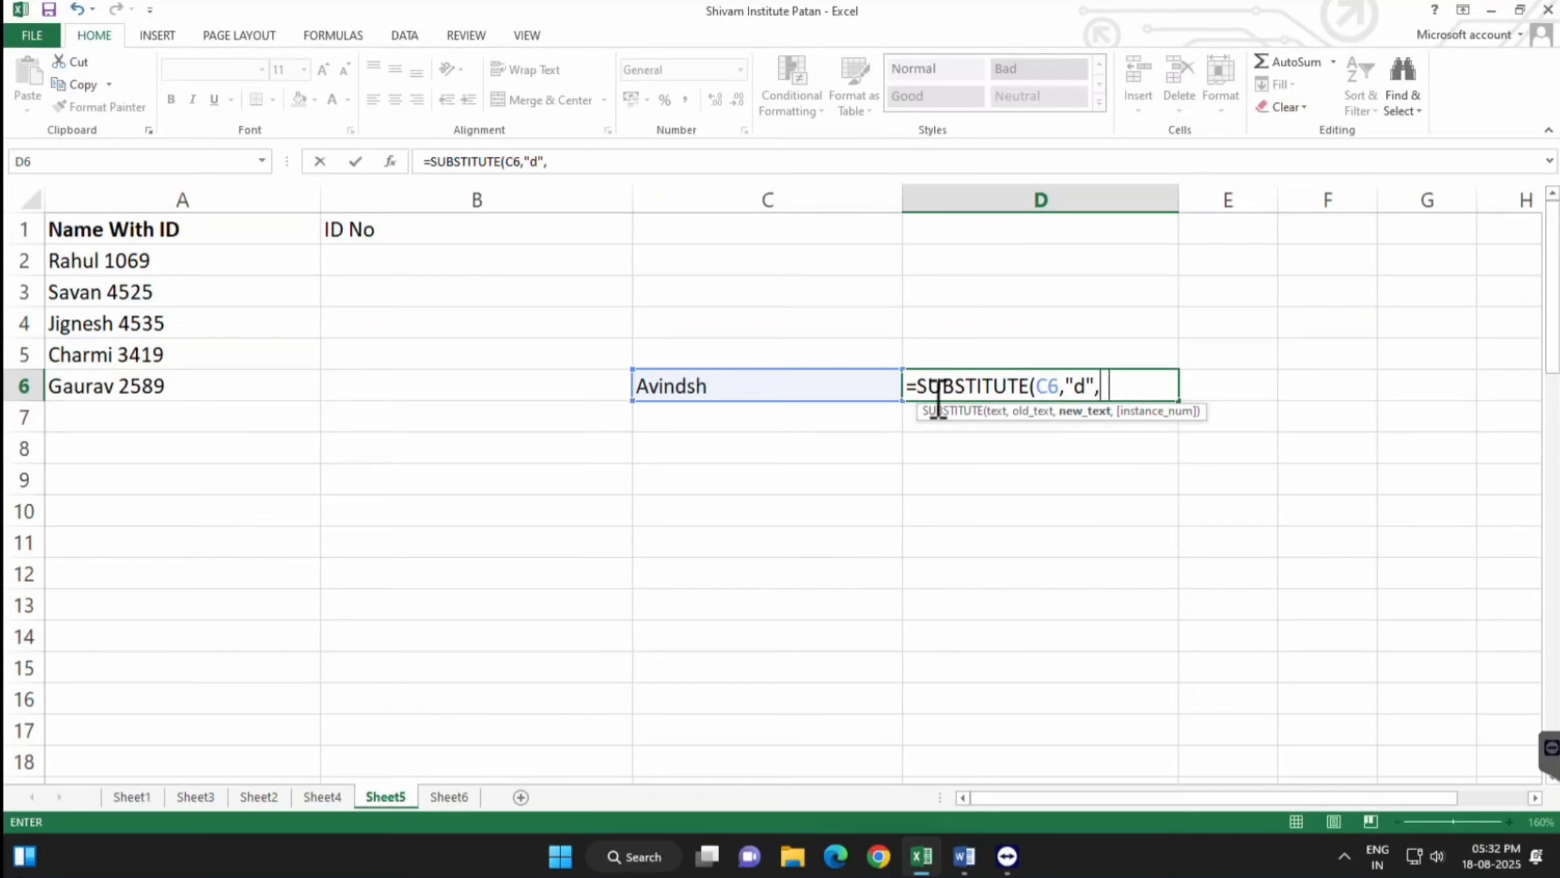
text(a"))
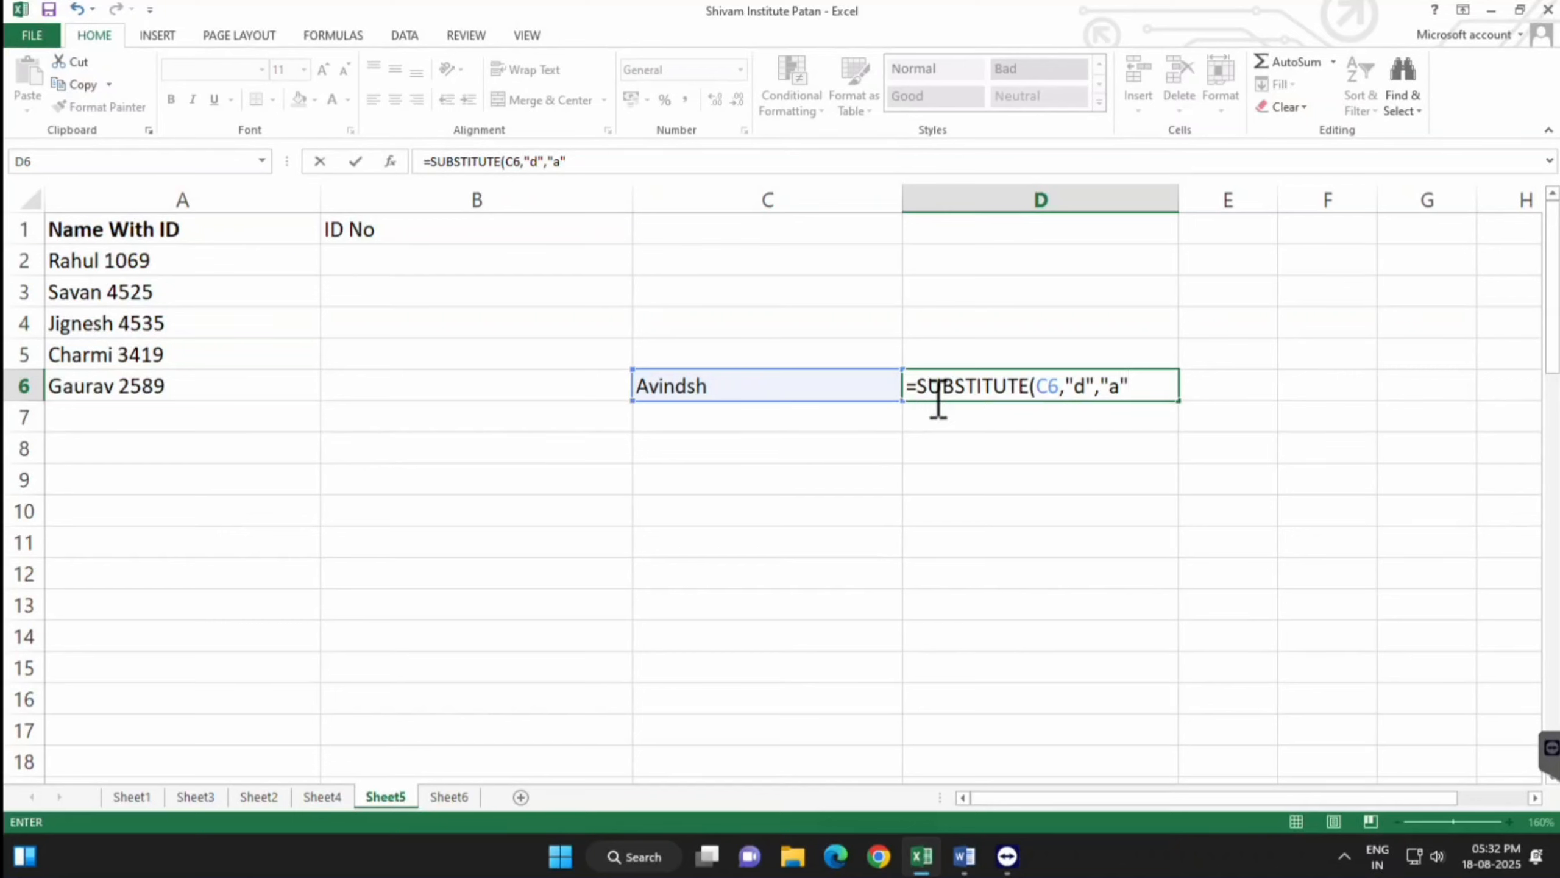
key(Return)
click(939, 391)
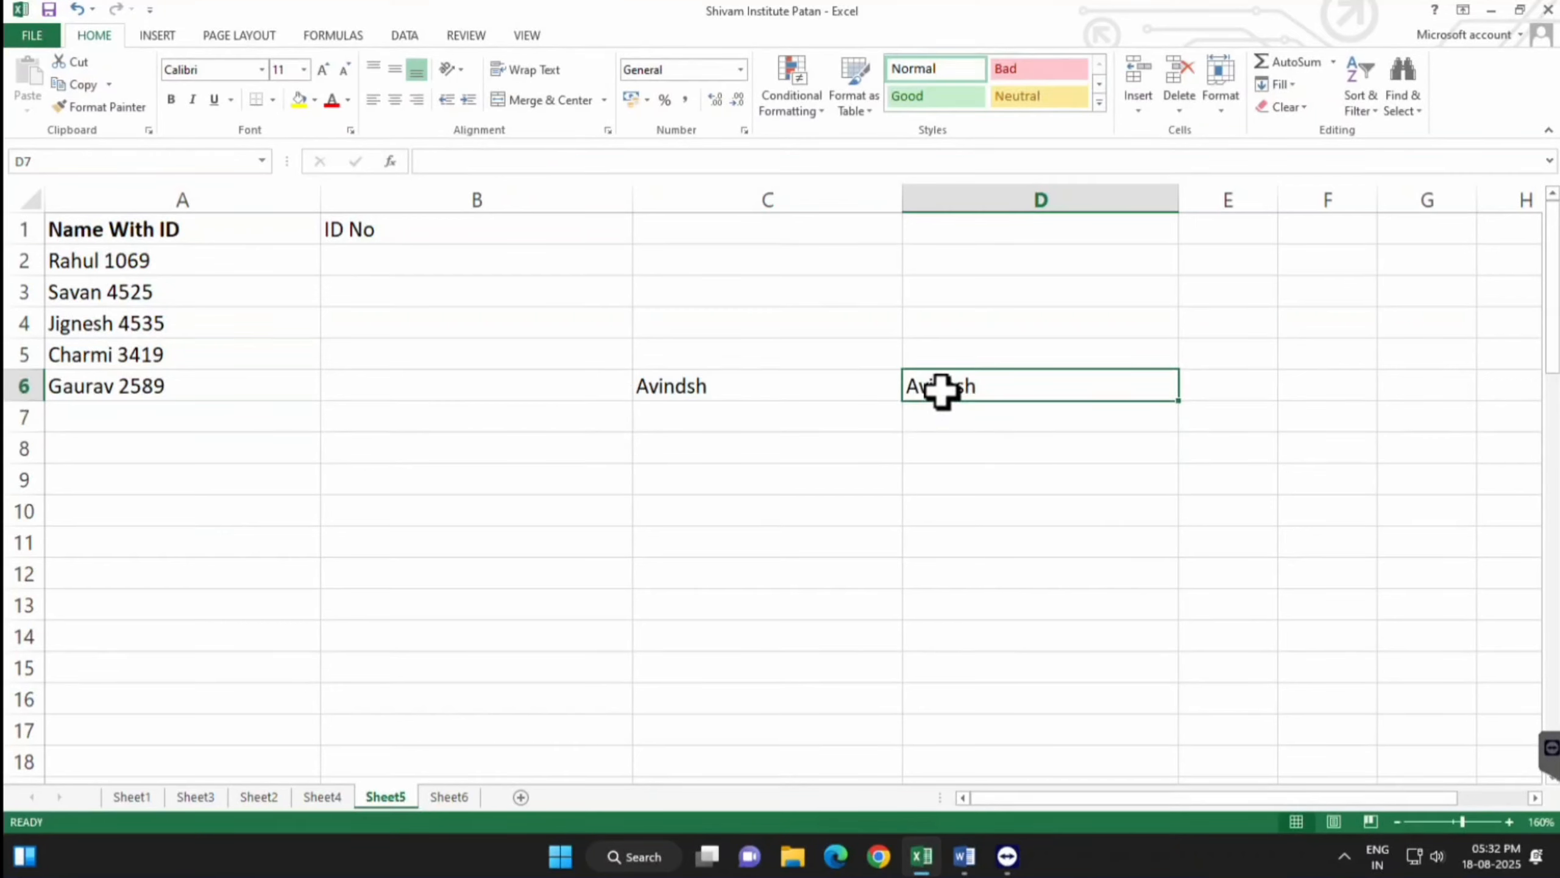
click(654, 376)
Clear the formula in D6 and change the fifth letter of the name in C6 to s
click(1013, 386)
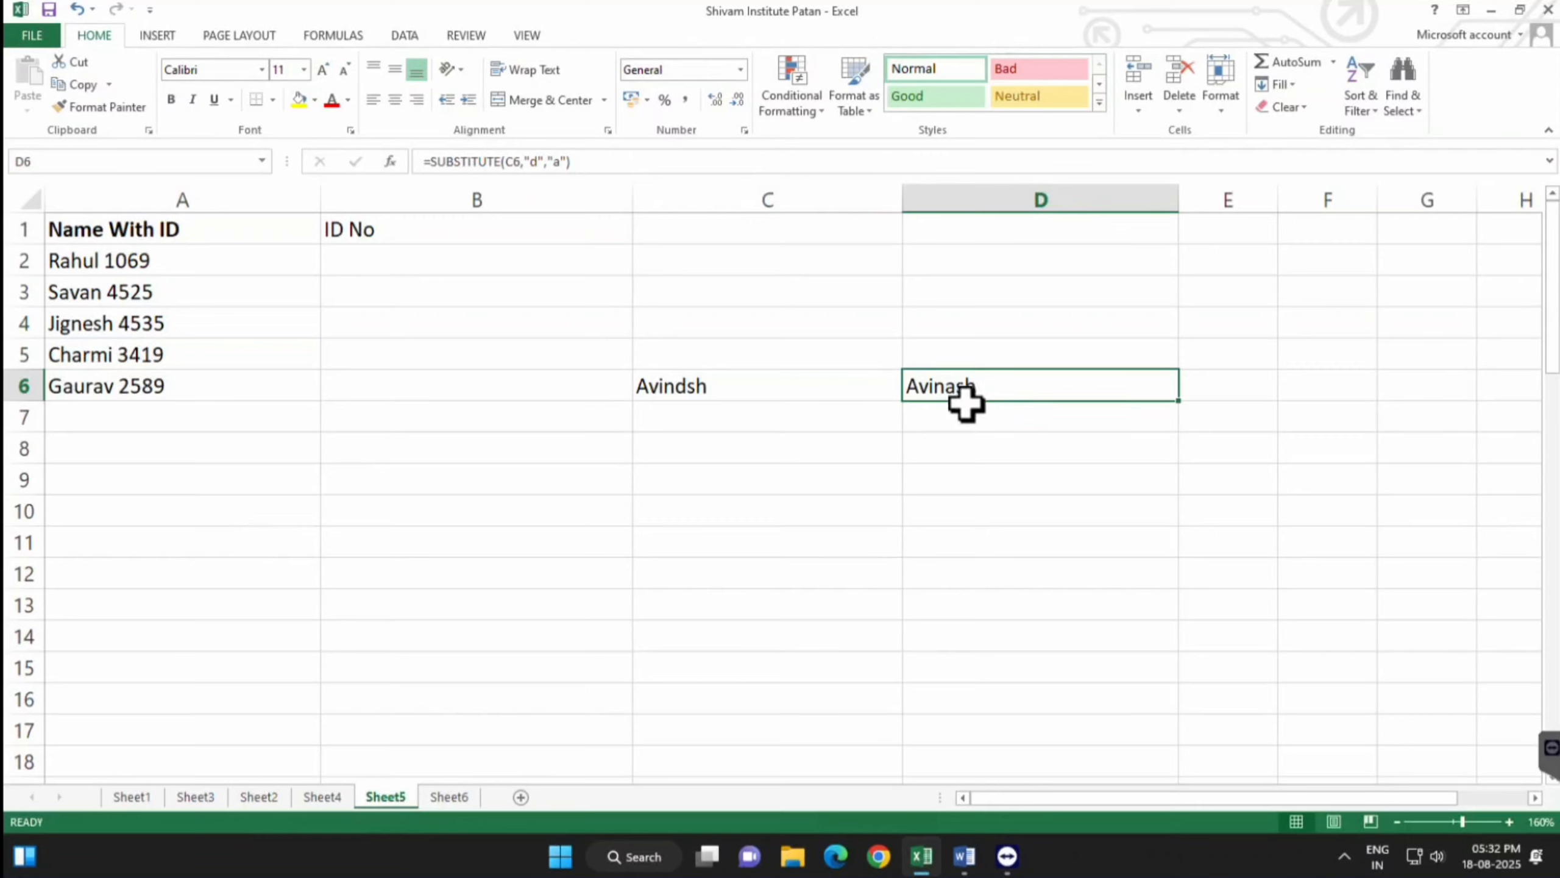
click(690, 386)
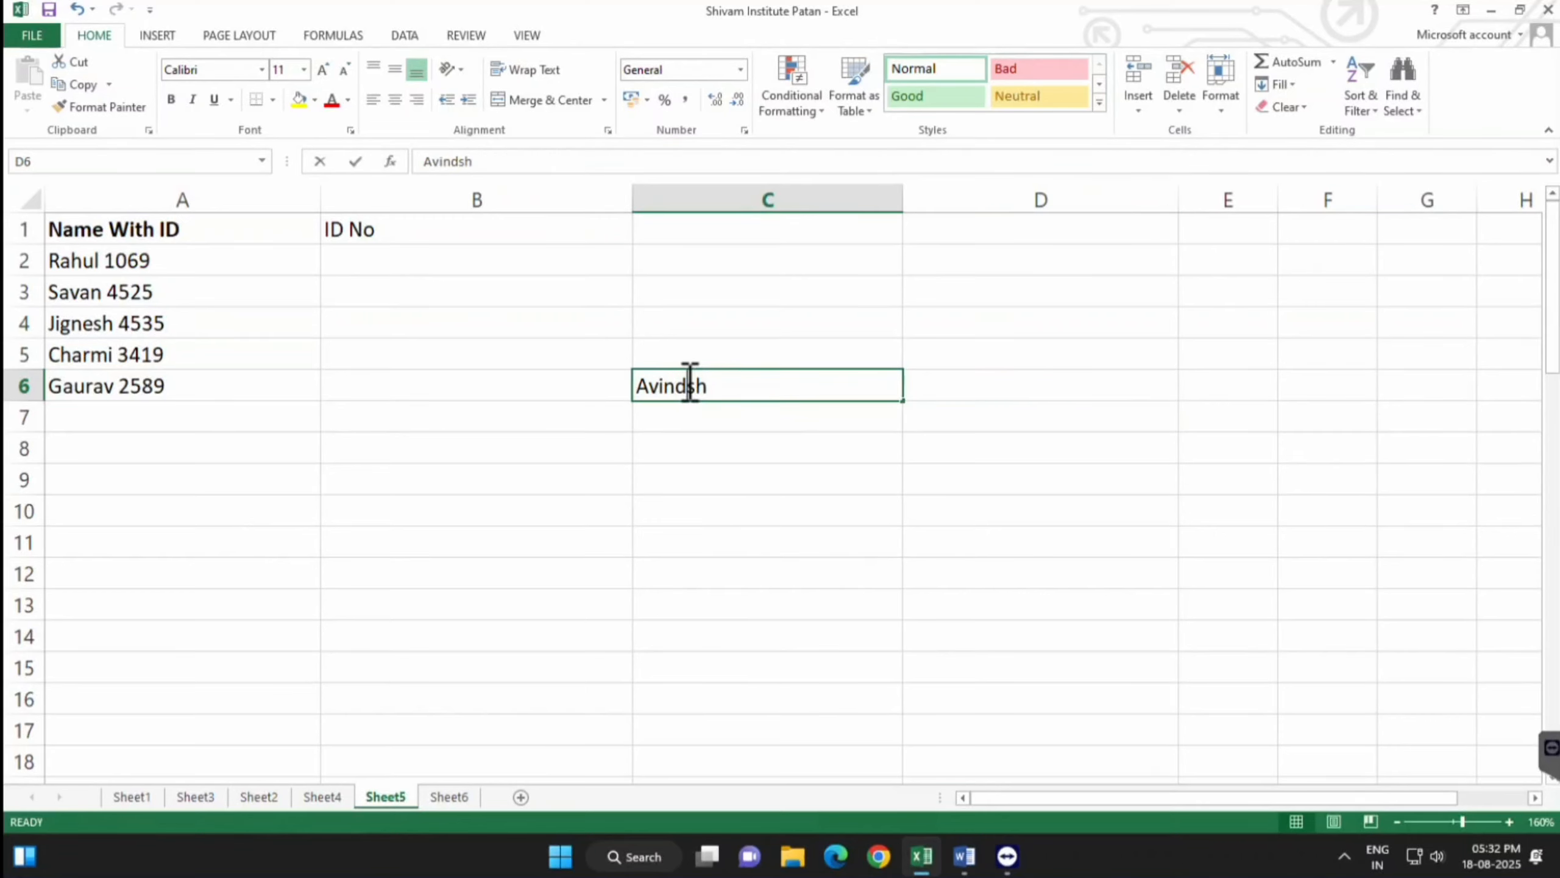
double_click(690, 385)
key(BackSpace)
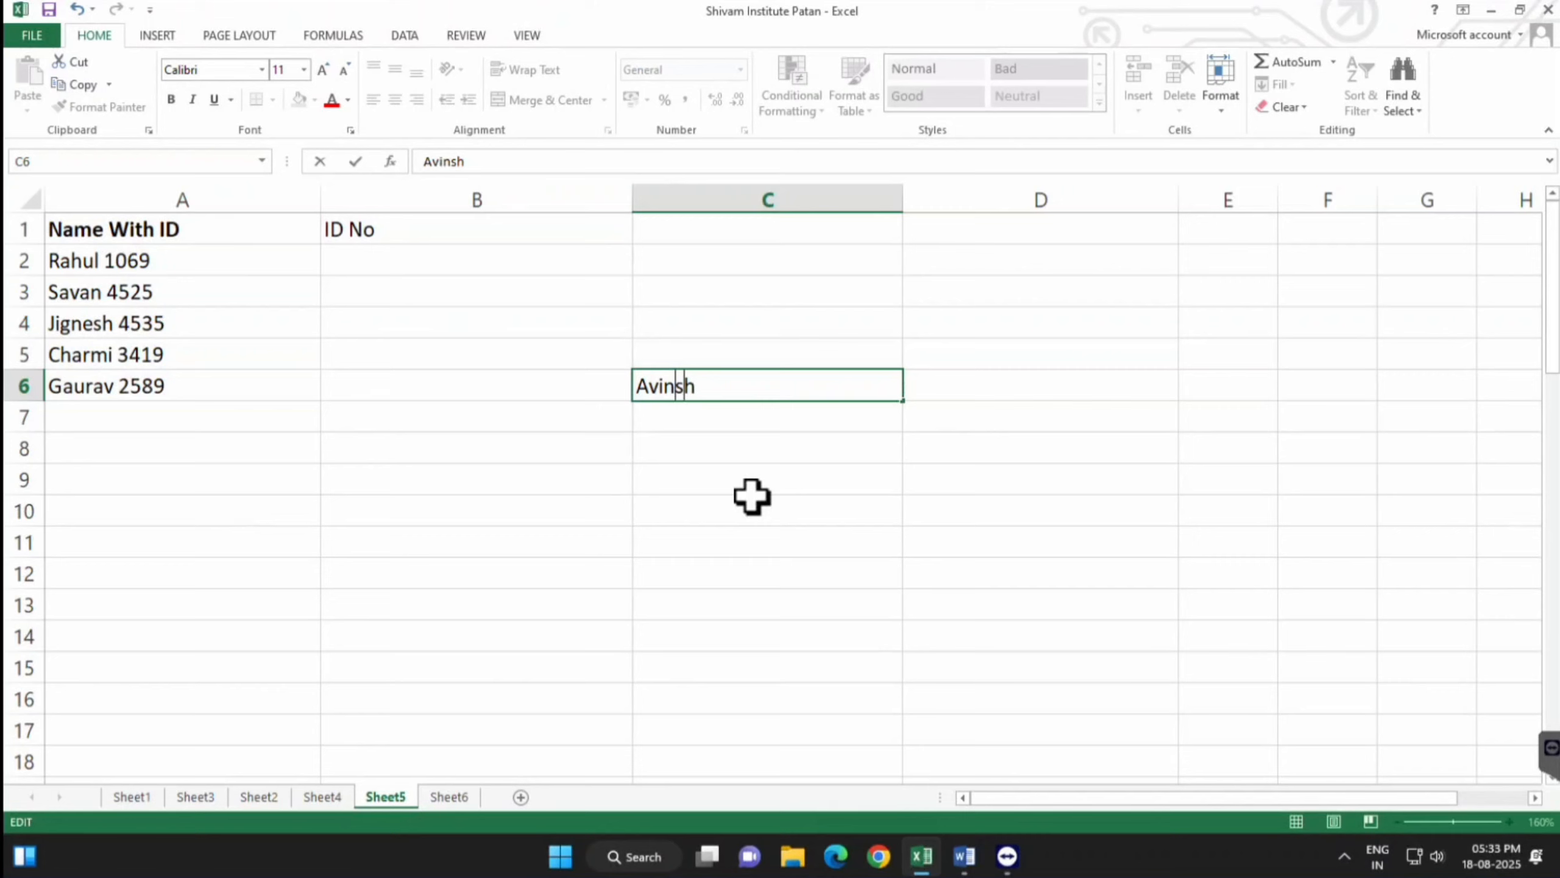
text(s)
click(753, 497)
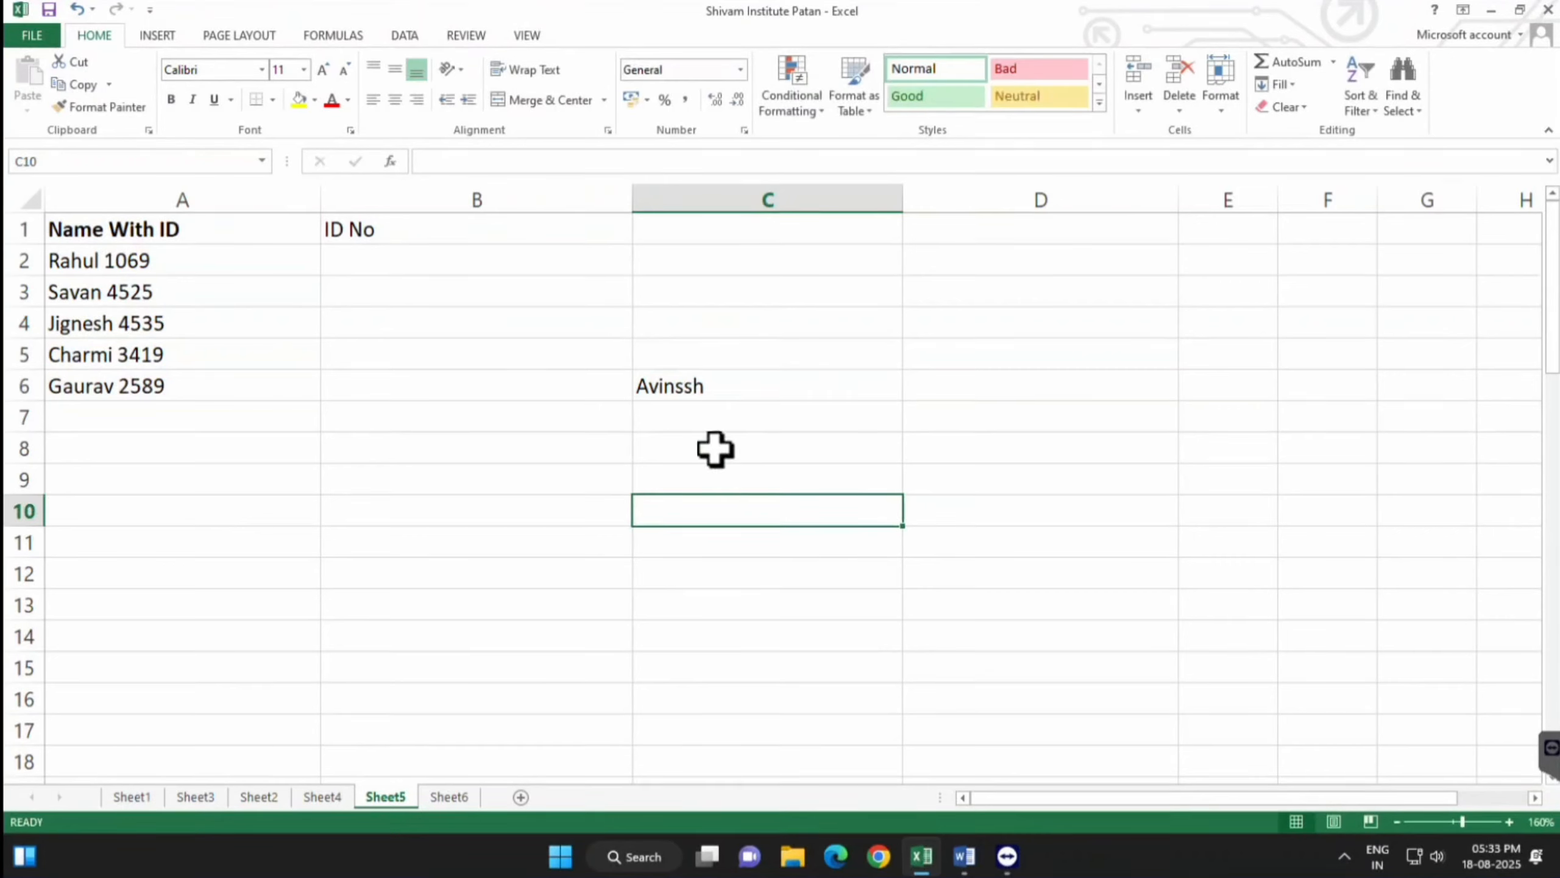
click(676, 386)
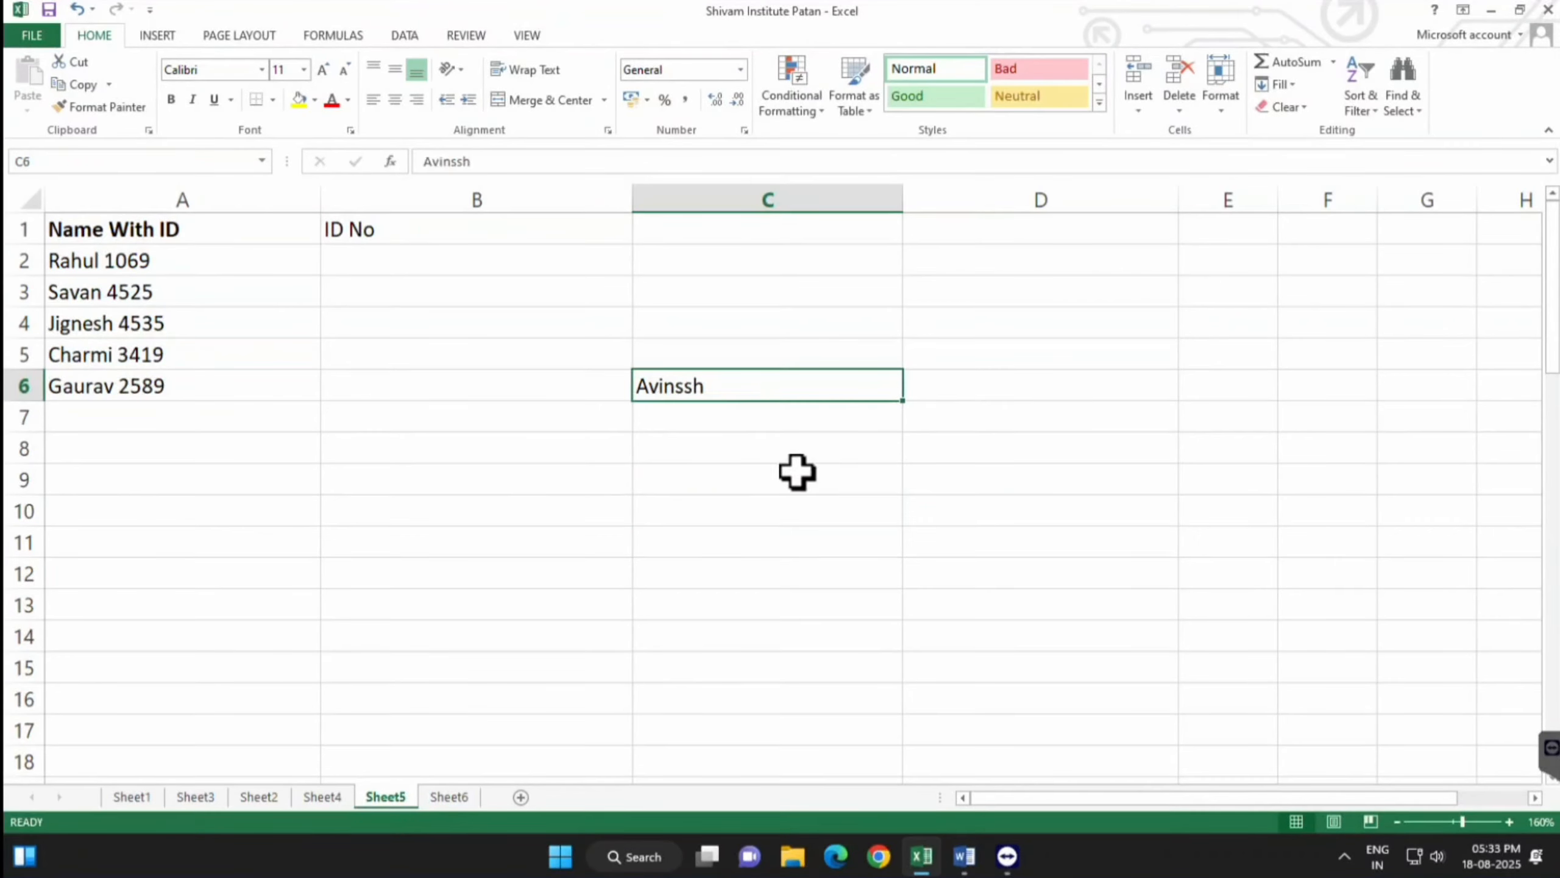
Enter =SUBSTITUTE(C6,"s","a") in D6 to replace every s in the name with a
click(1034, 386)
text(=sub)
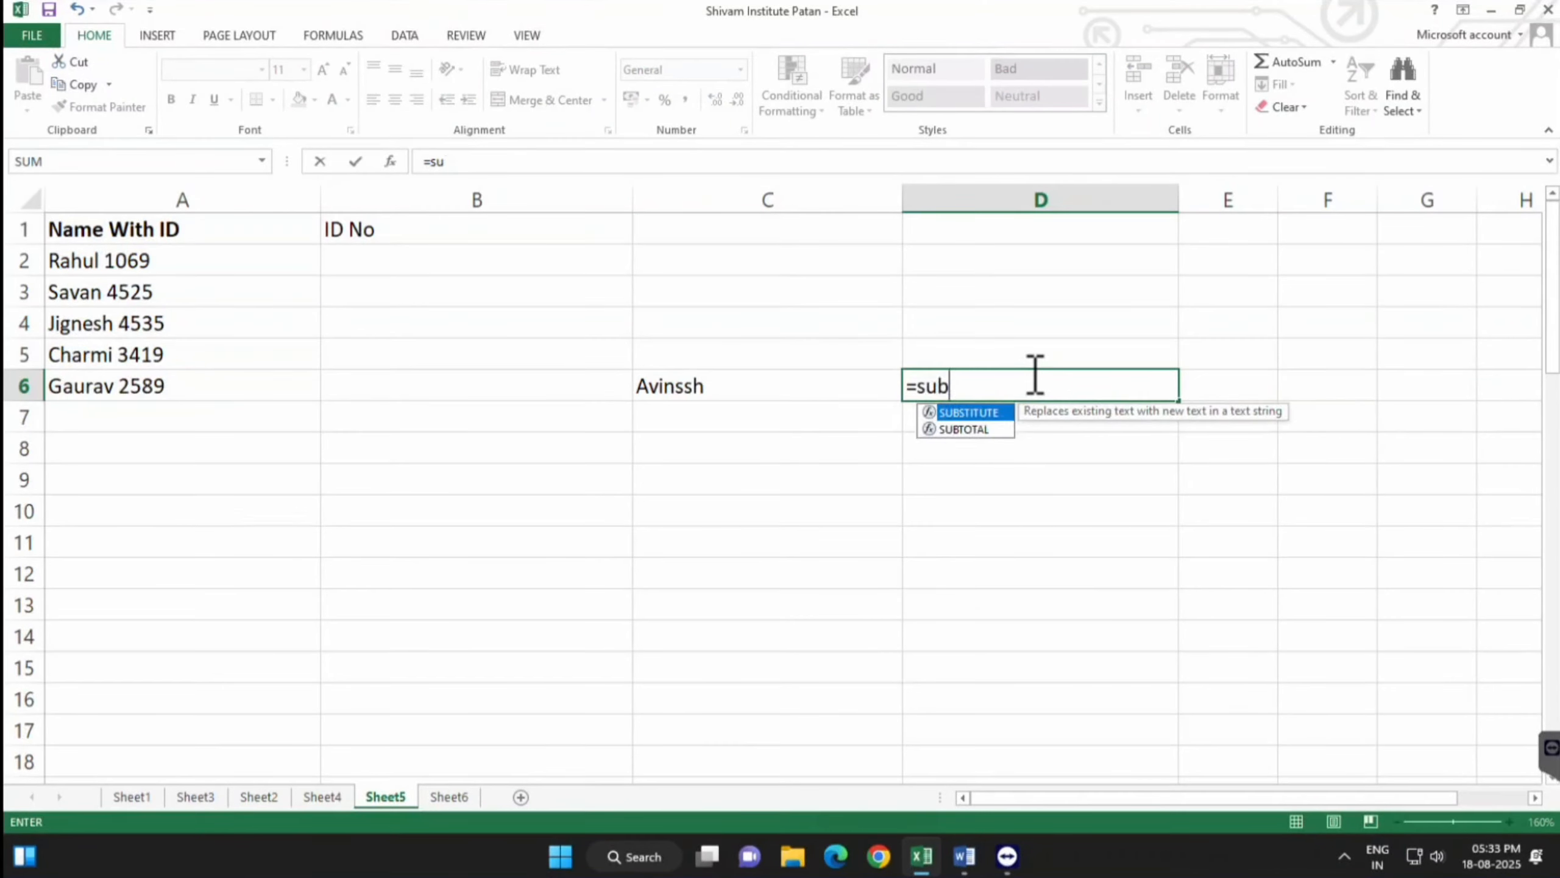
key(Tab)
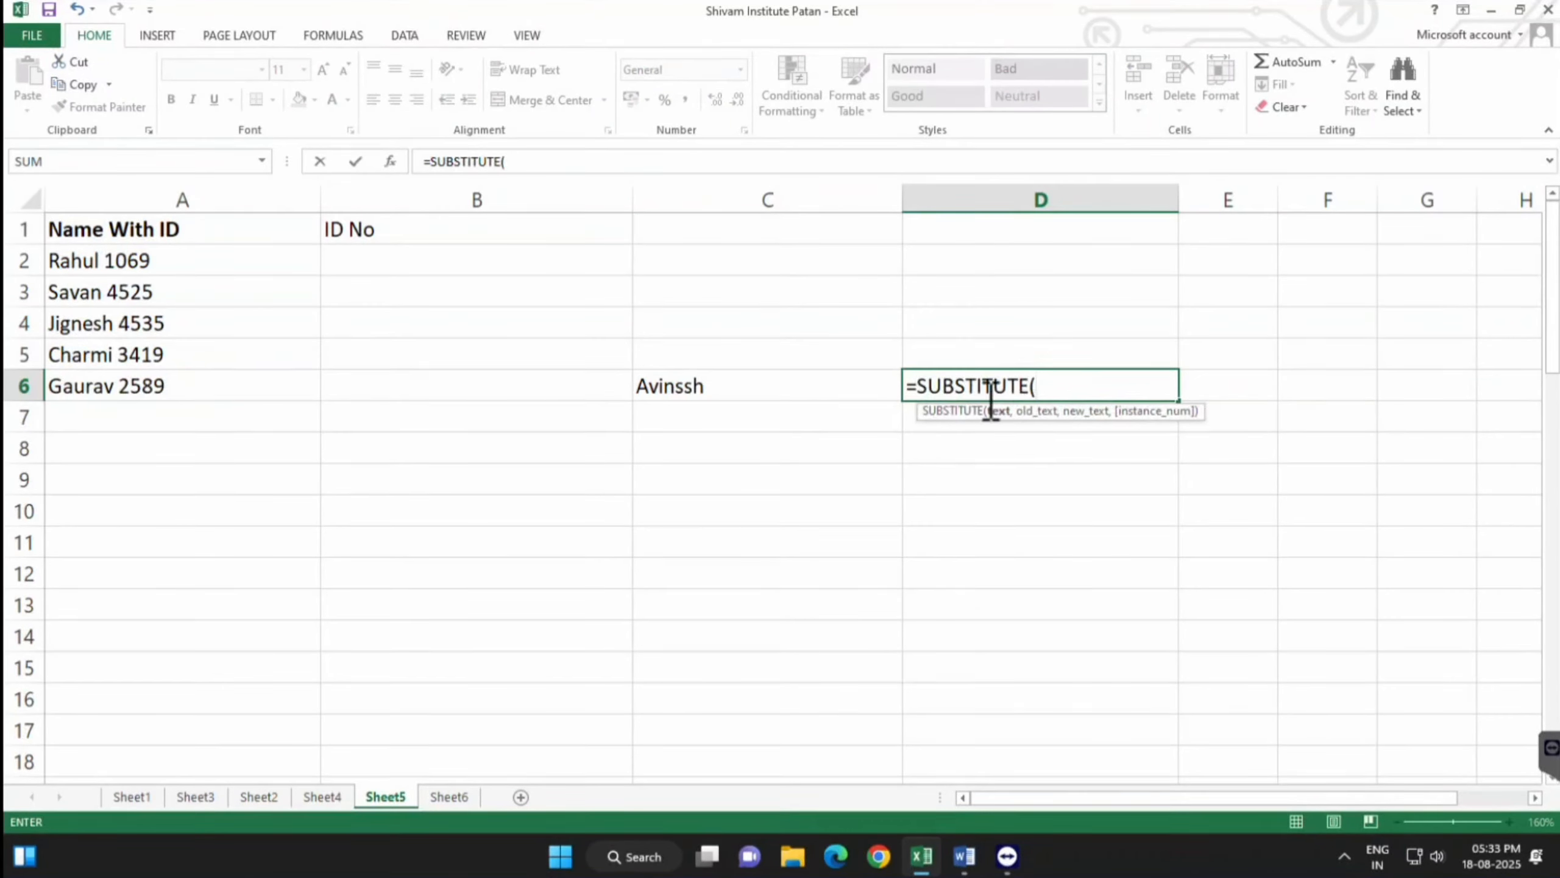
click(686, 391)
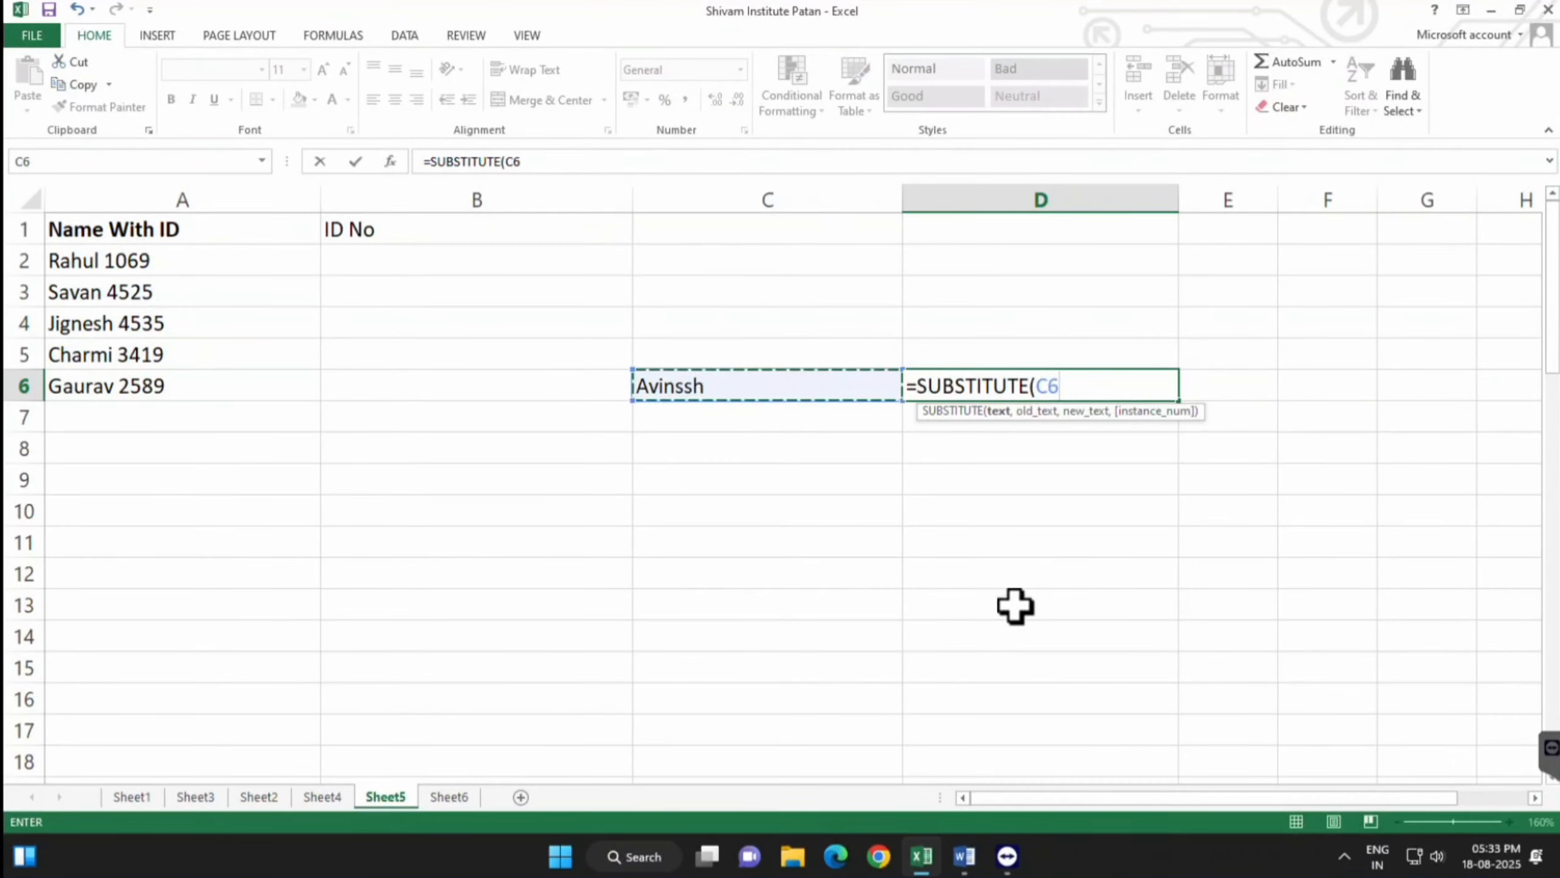
text(,)
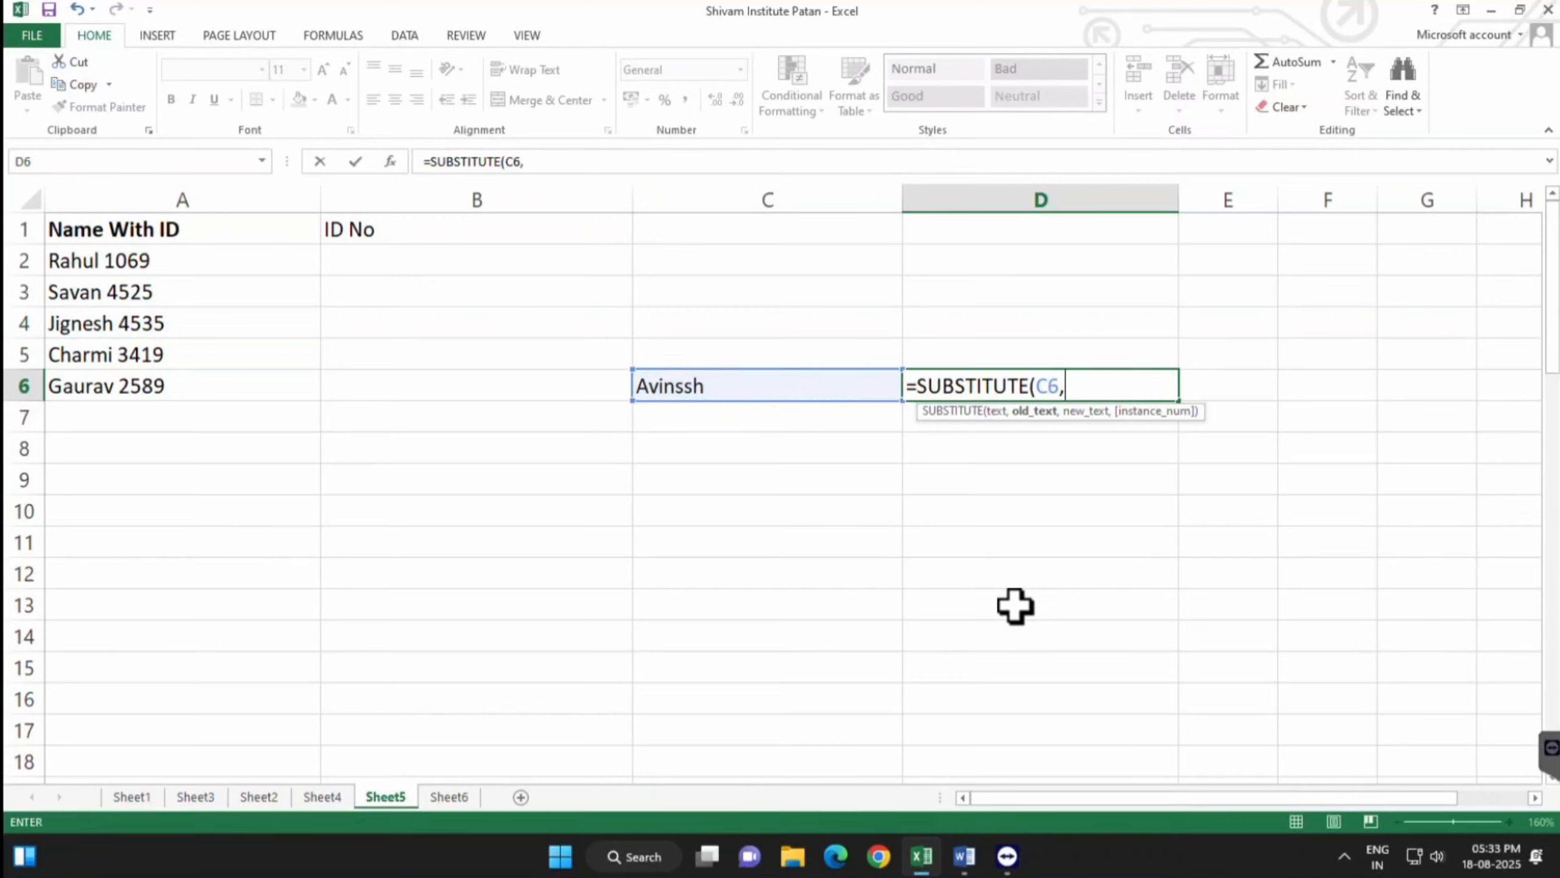
text("s",)
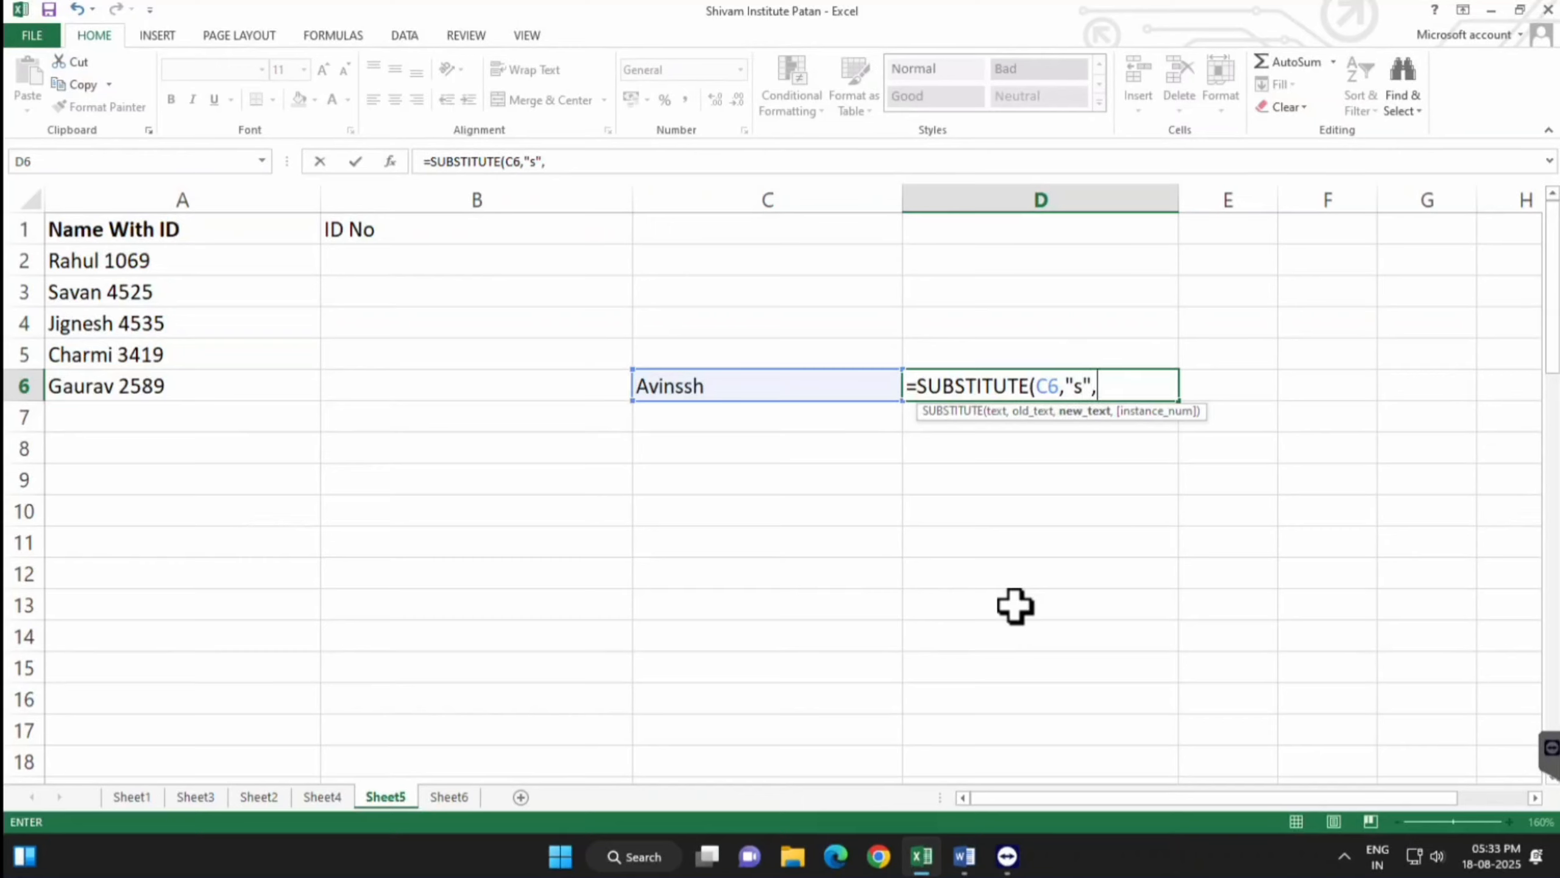
text("a")
key(Return)
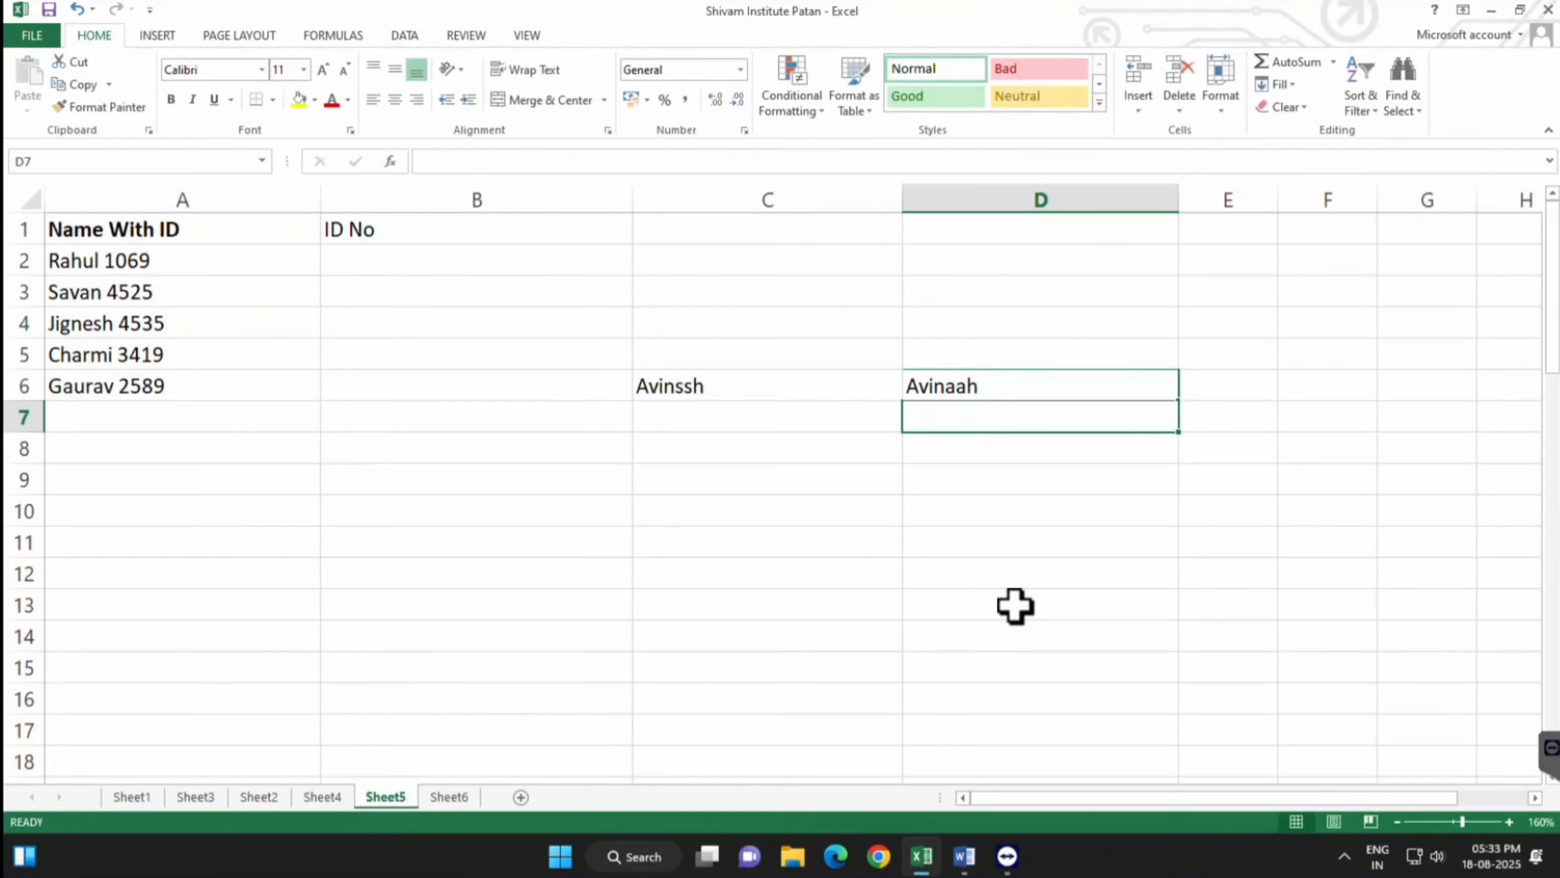
Add instance number 1 to the SUBSTITUTE formula in D6 so only the first s is replaced
key(Up)
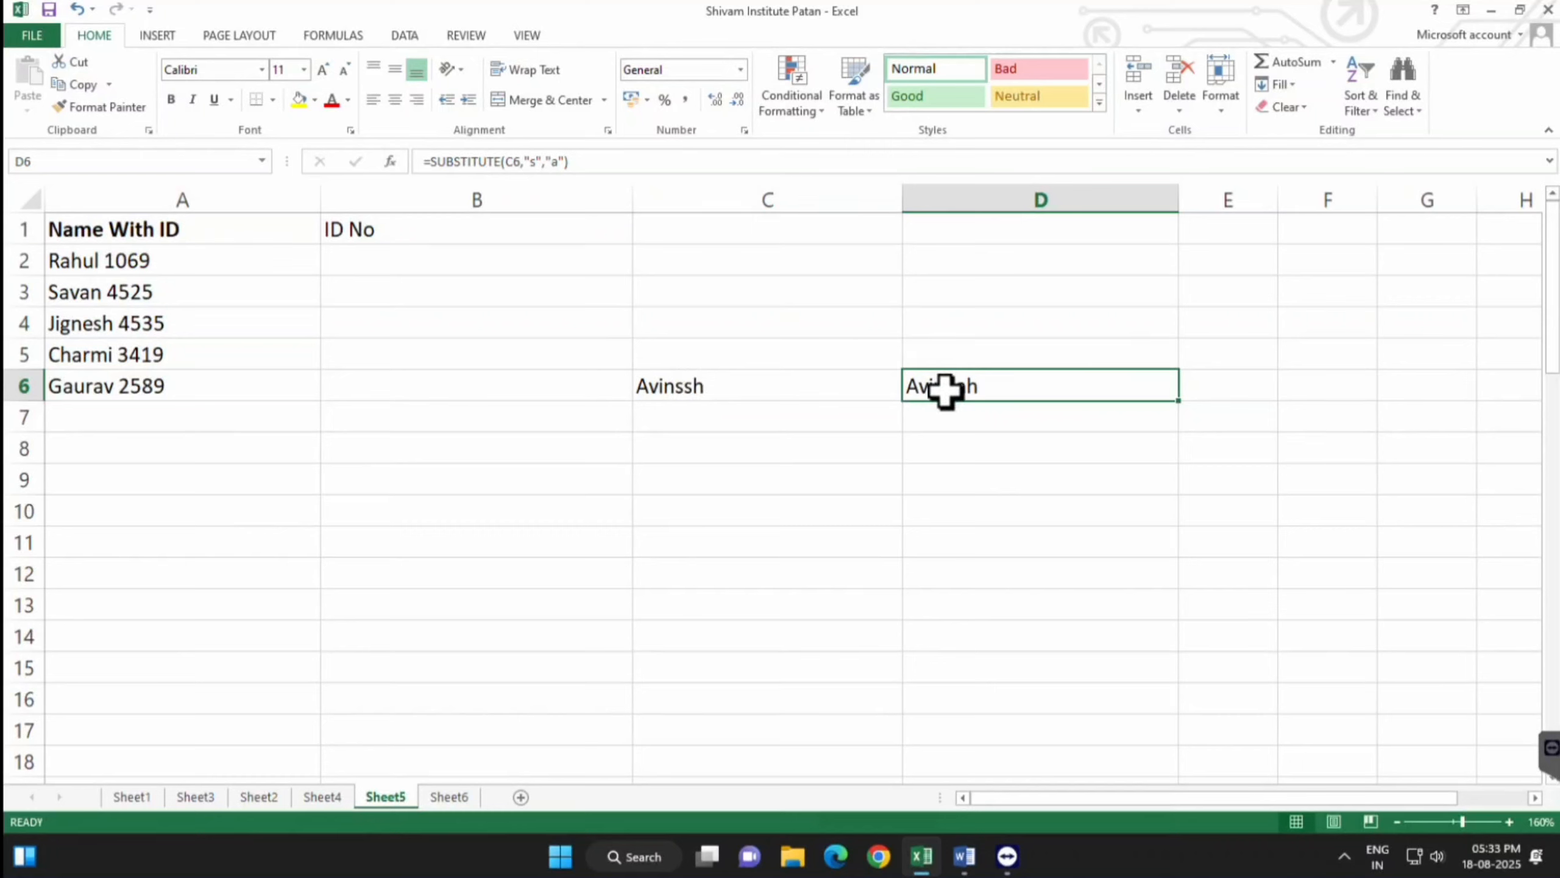
key(F2)
key(BackSpace)
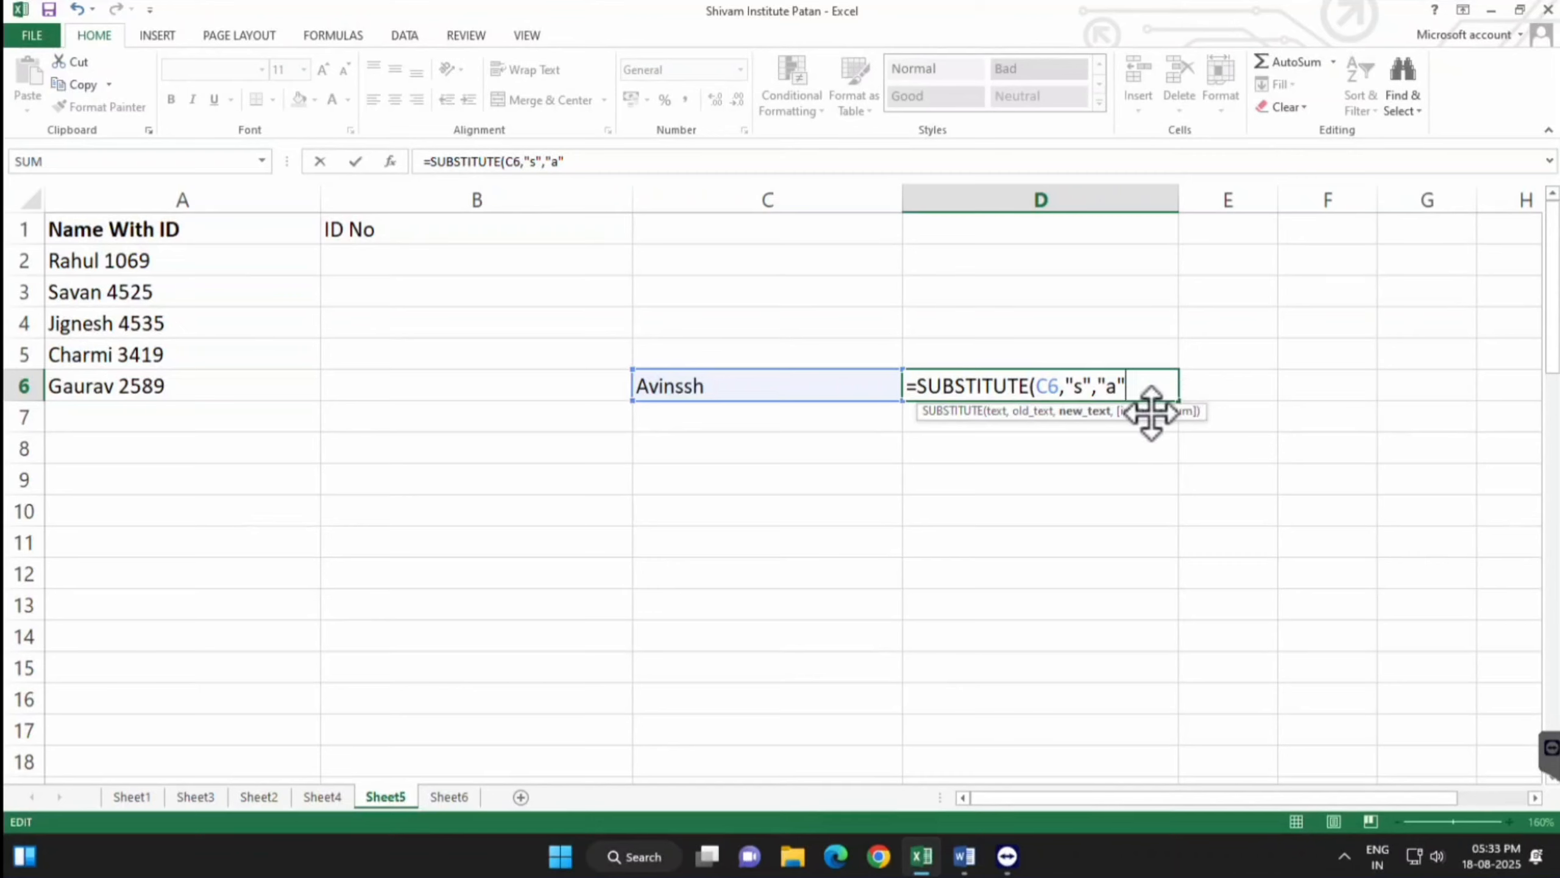
text(,)
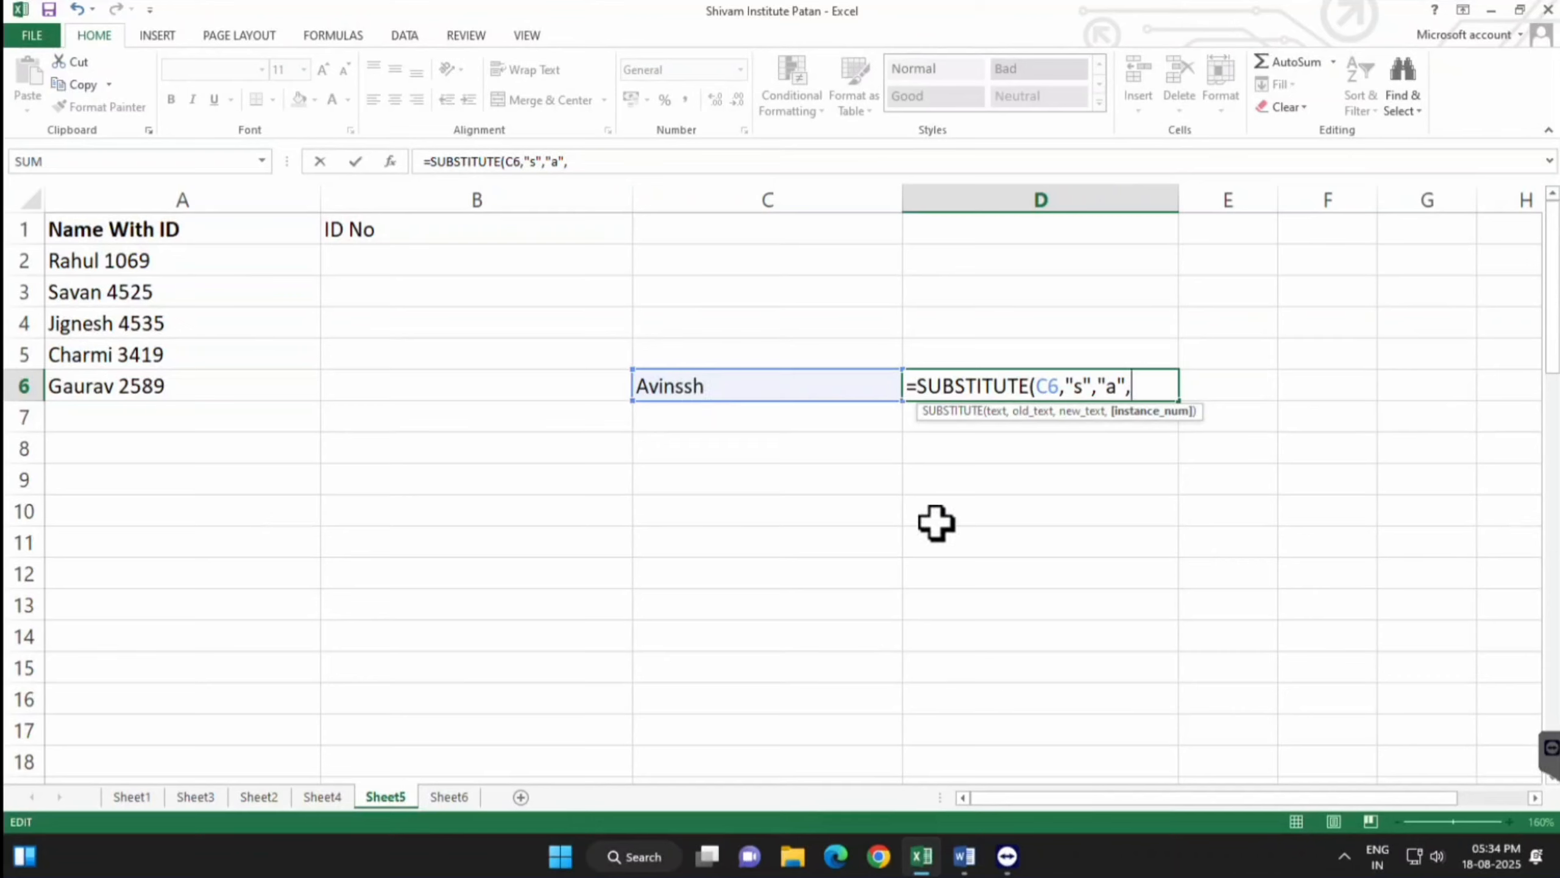
text(1)
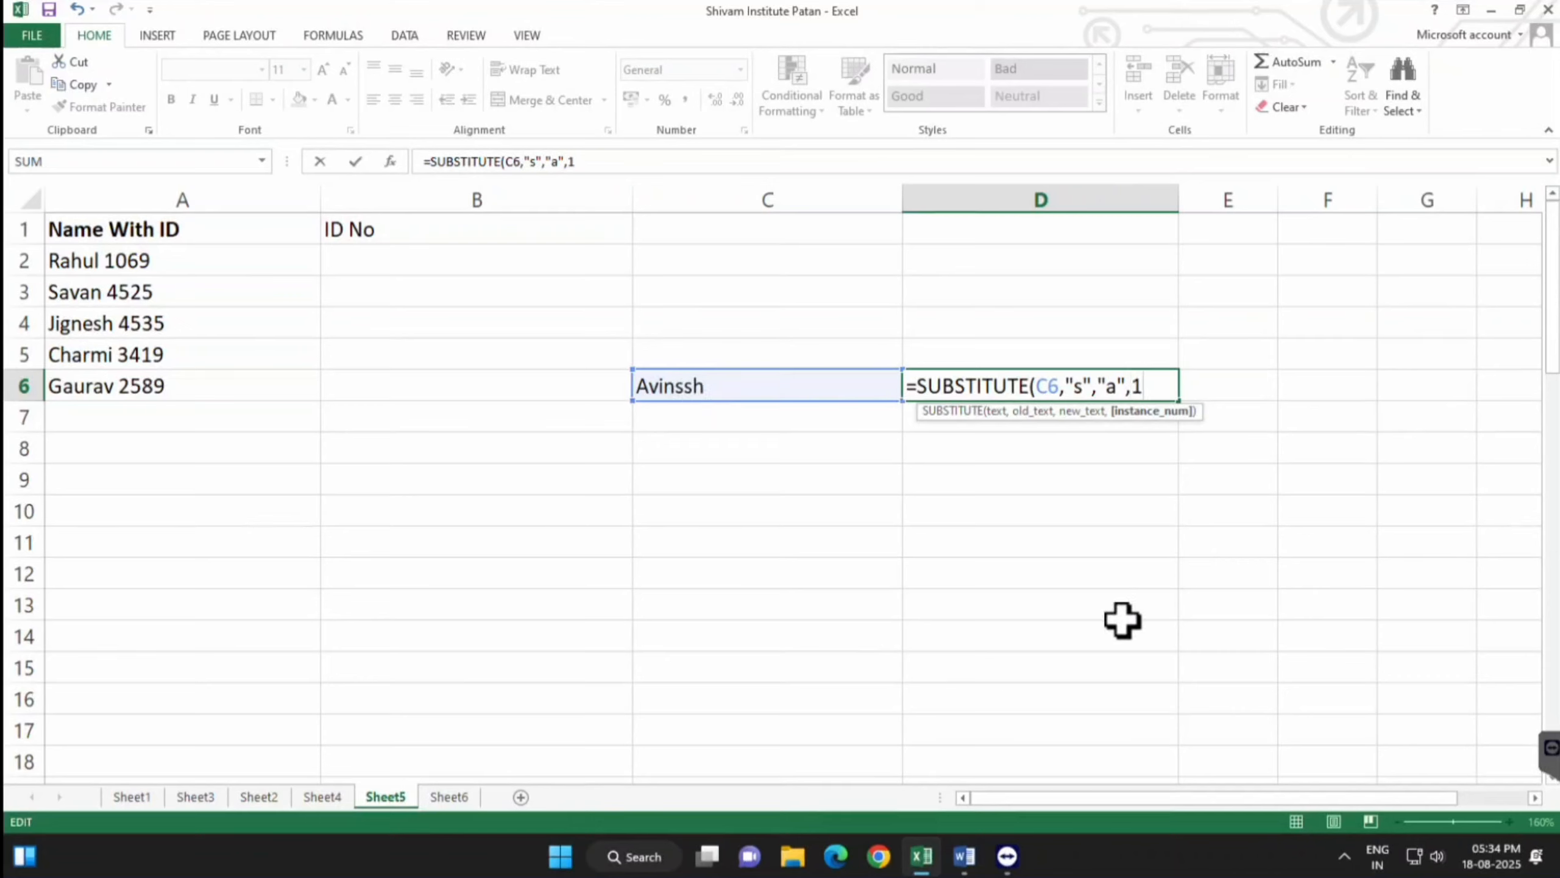
key(Return)
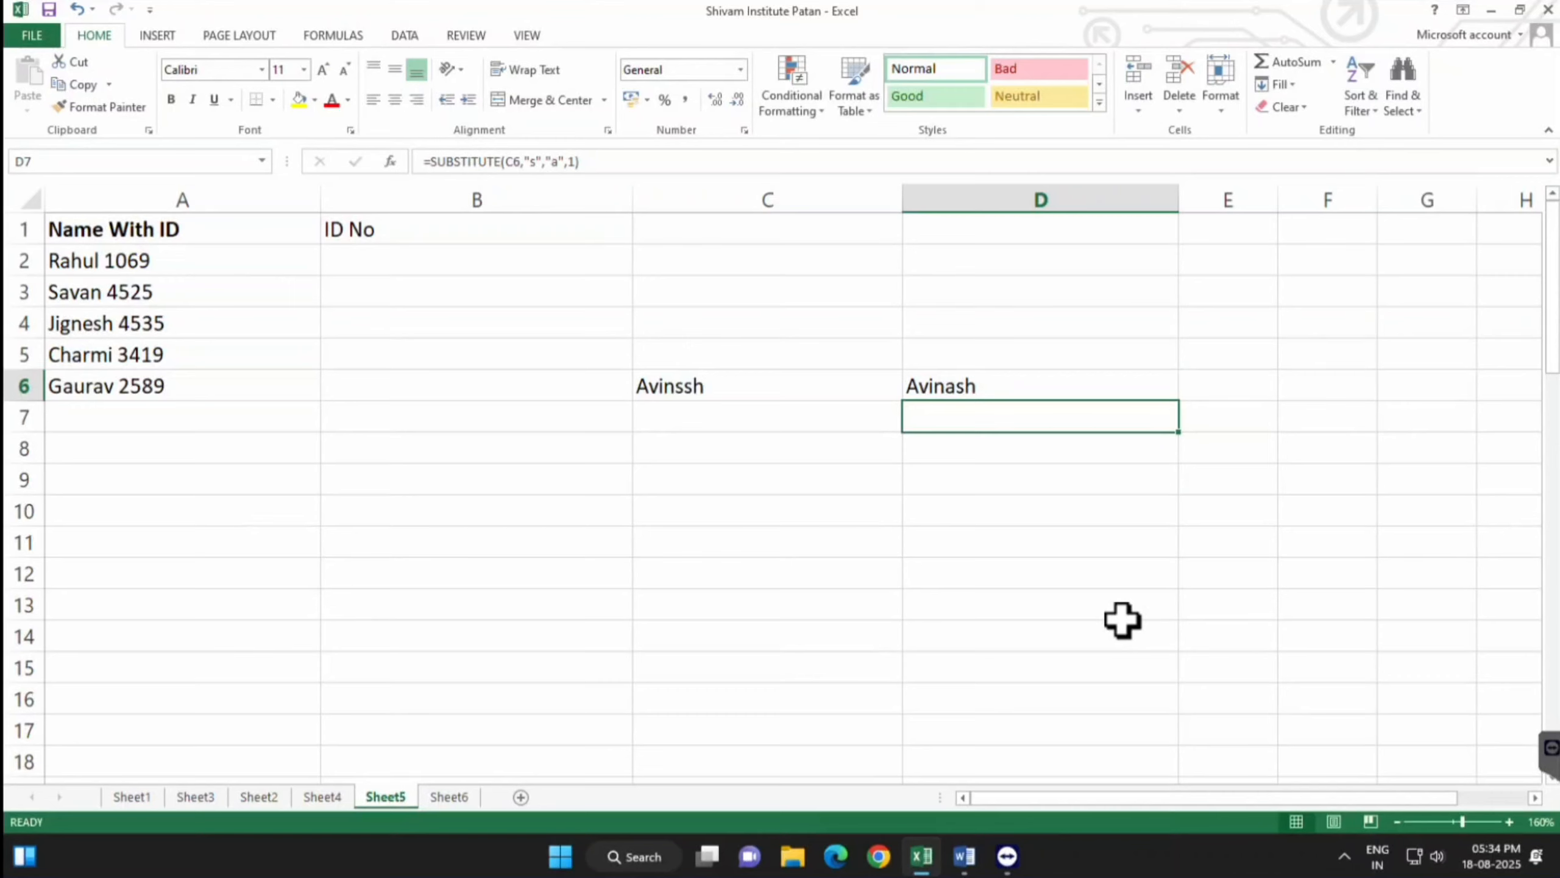
Try instance number 2 in the SUBSTITUTE formula in D6, and undo that change
key(Up)
key(F2)
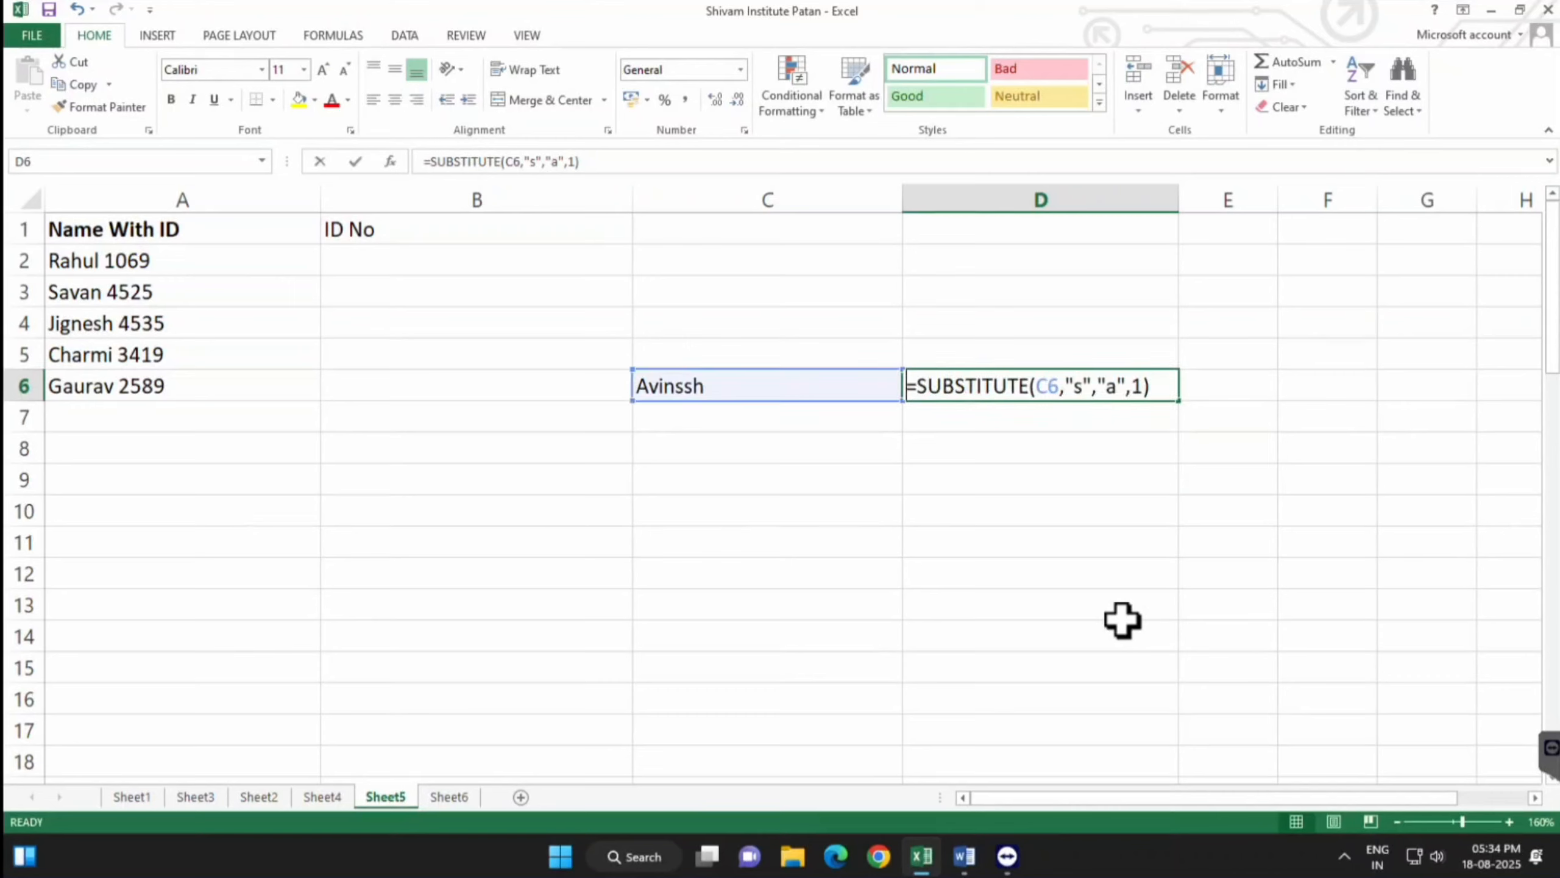
key(BackSpace)
key(BackSpace)
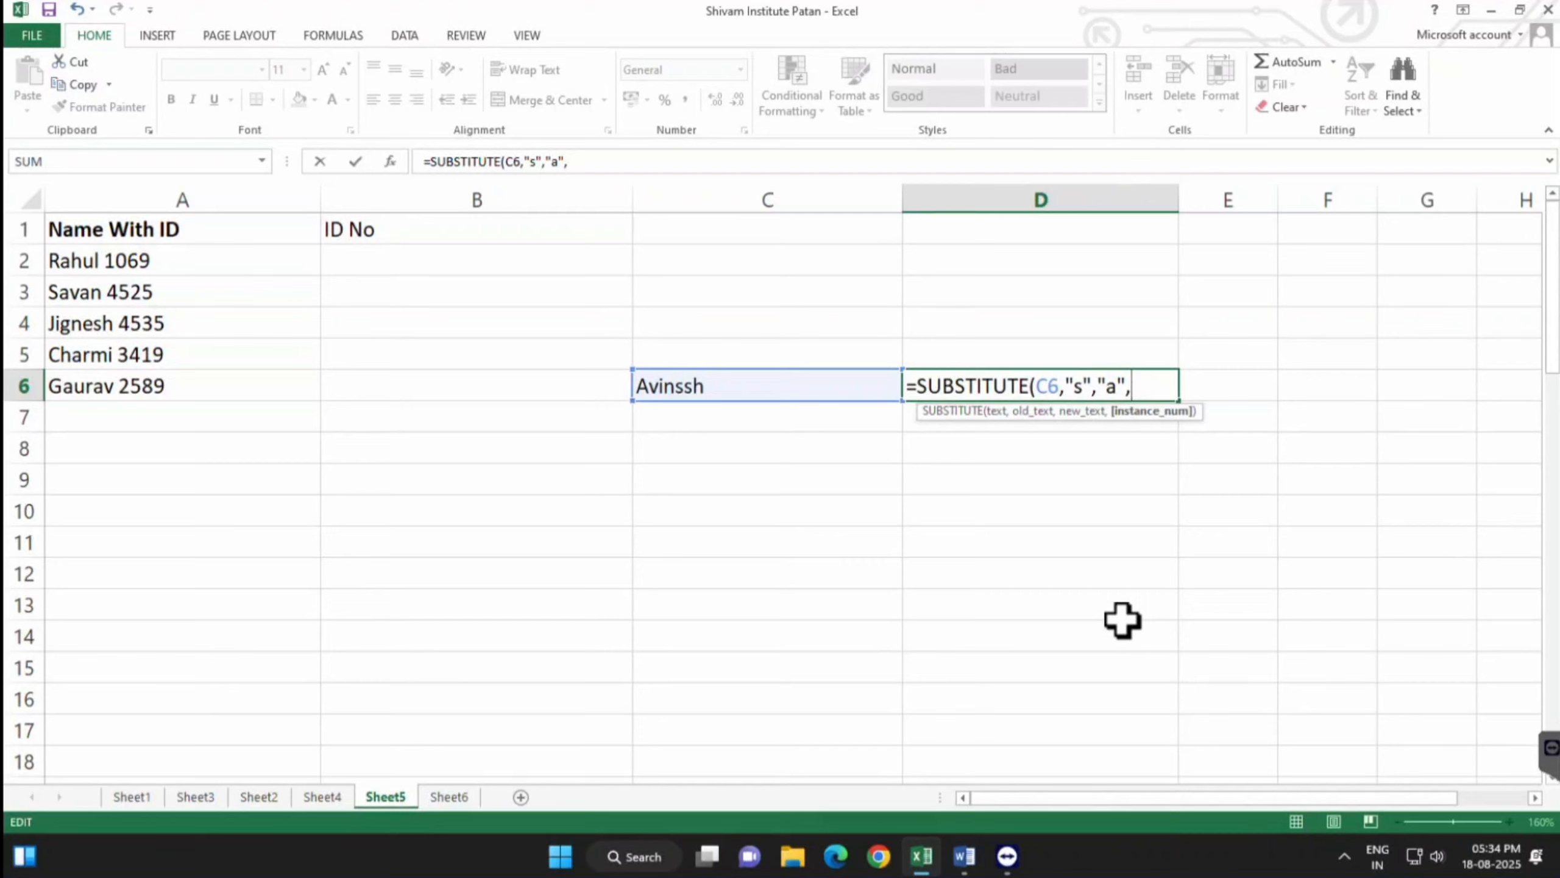
text(2)
key(Return)
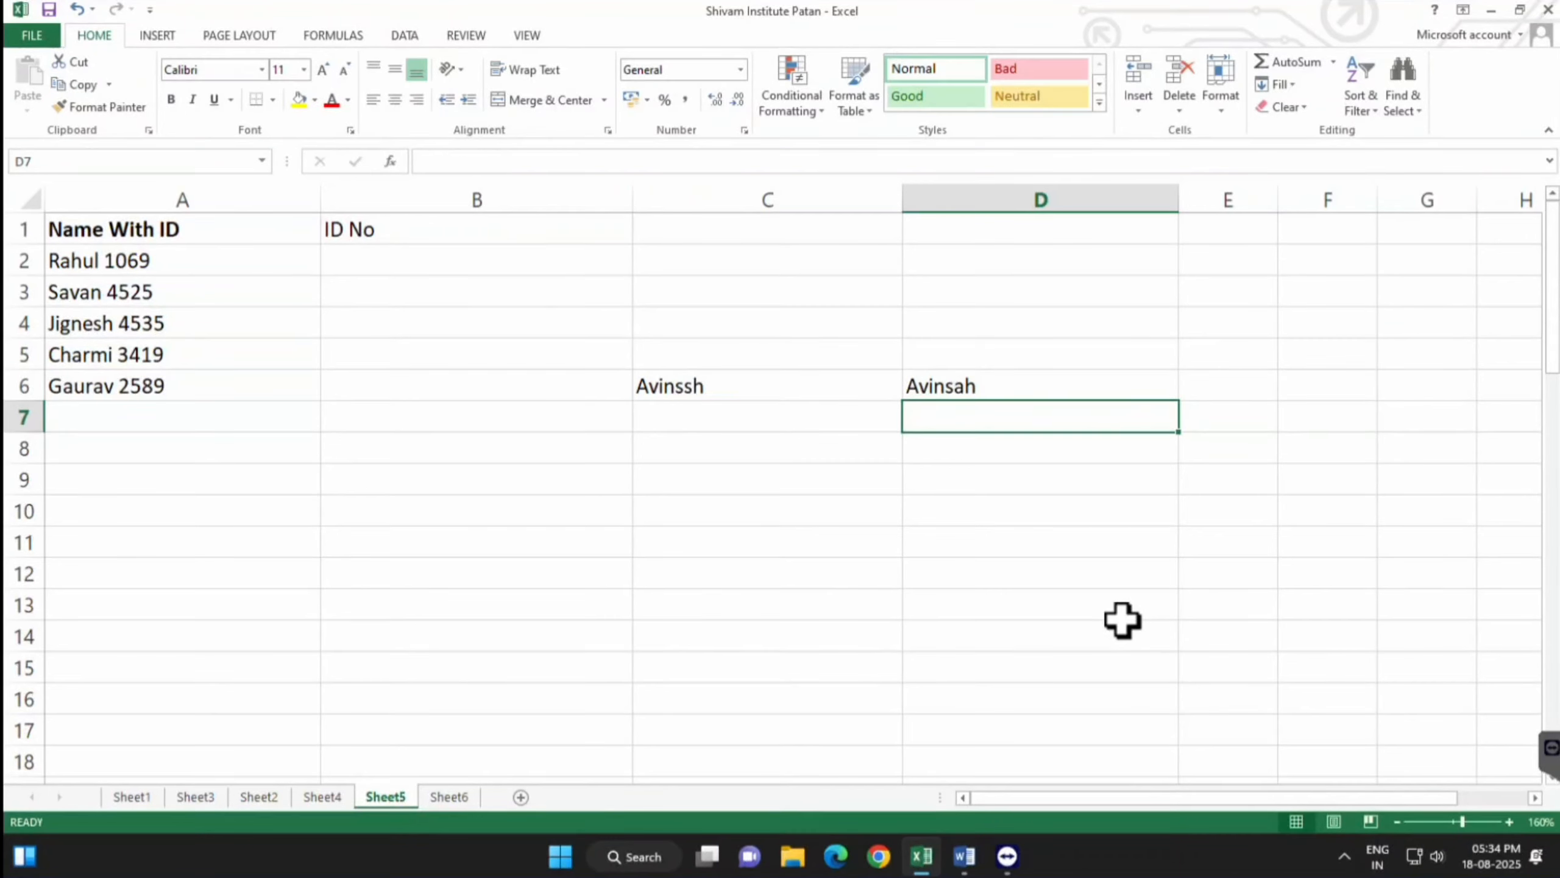
key(ctrl+z)
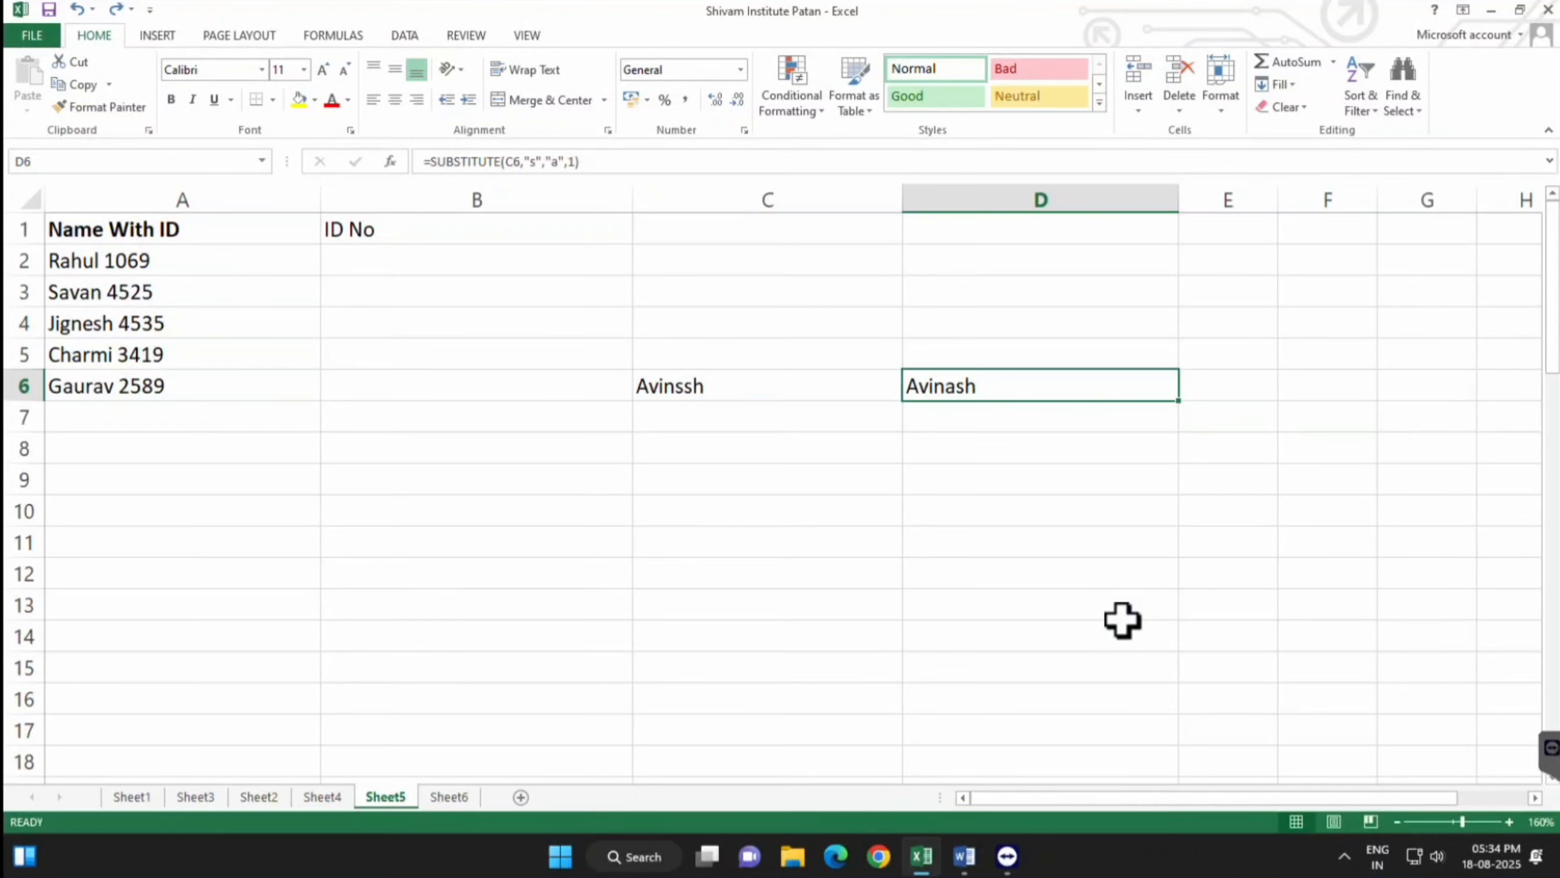
Switch to the Word document and review the REPLACE entry in the formula list
click(964, 856)
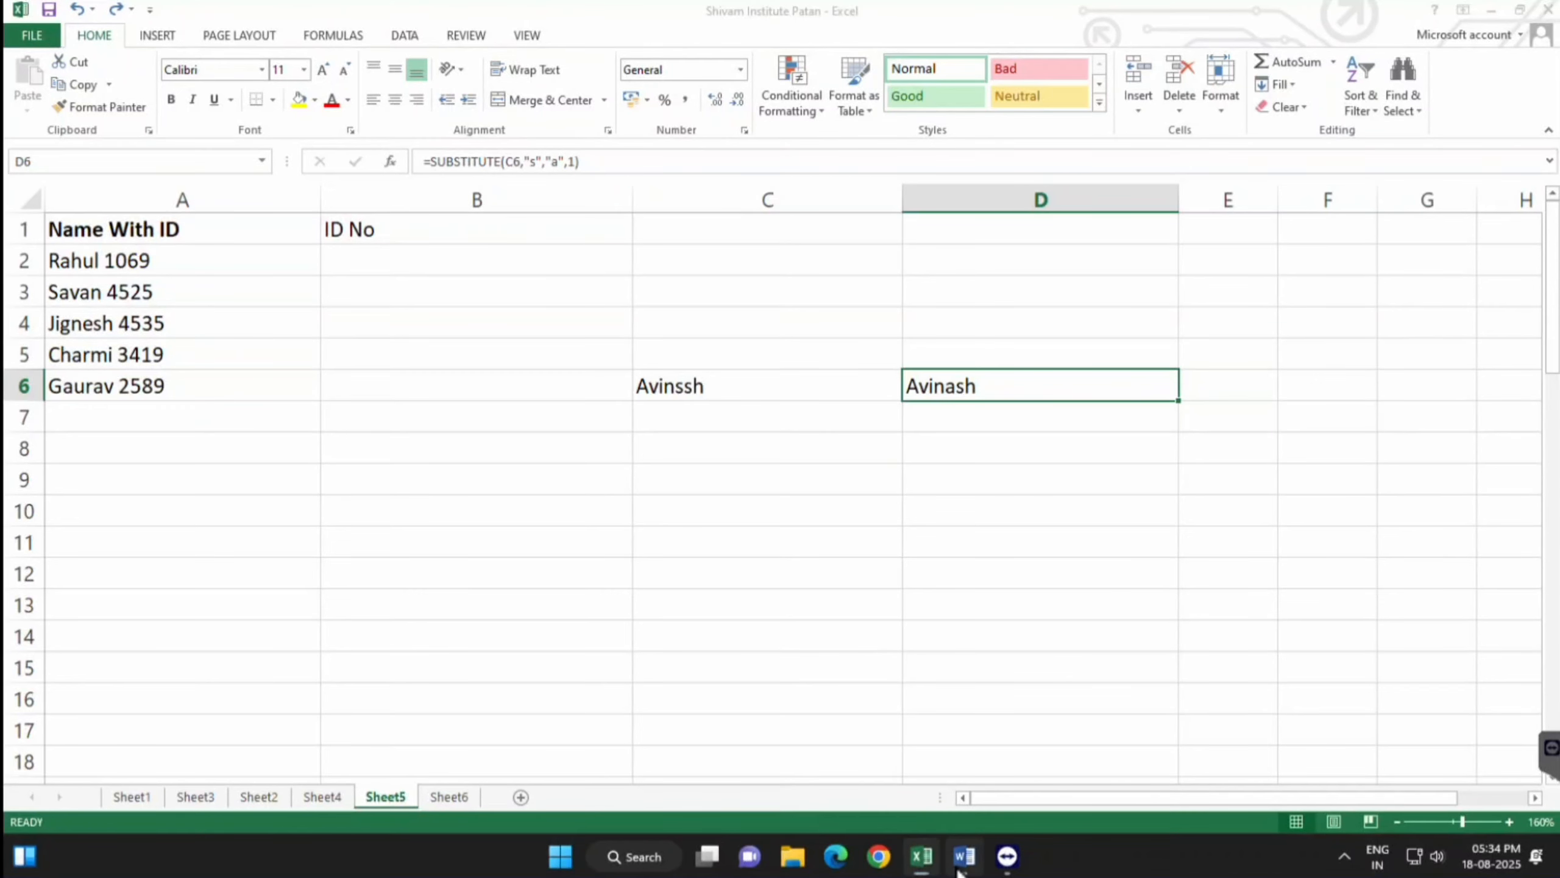
drag(482, 489, 331, 491)
click(498, 492)
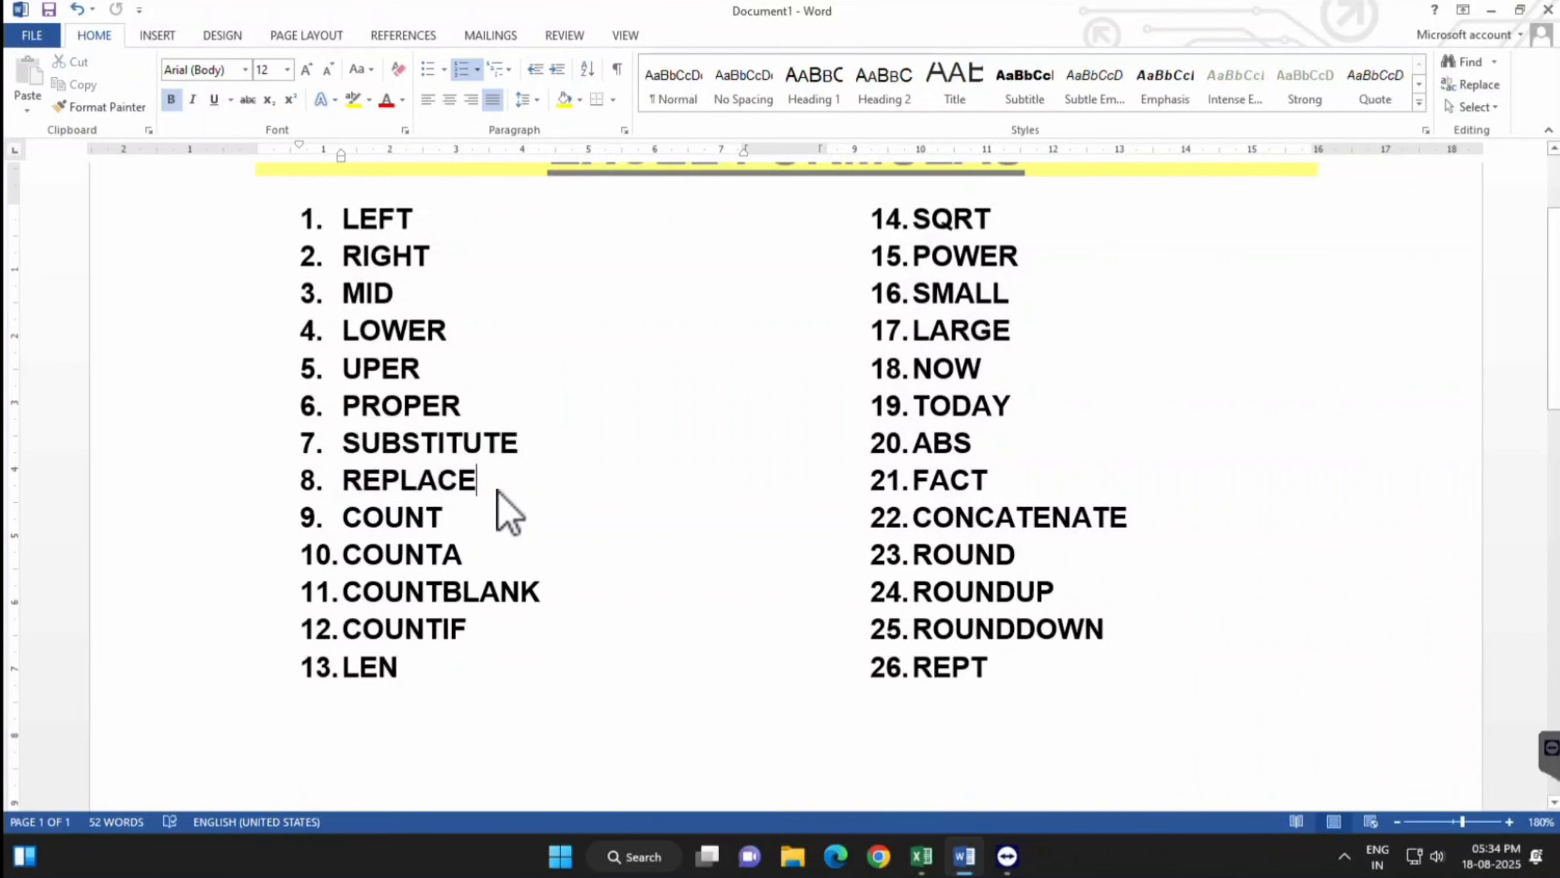
Switch to the Excel workbook and clear the SUBSTITUTE formula from D6
click(975, 864)
drag(650, 388, 1128, 352)
click(885, 515)
click(999, 379)
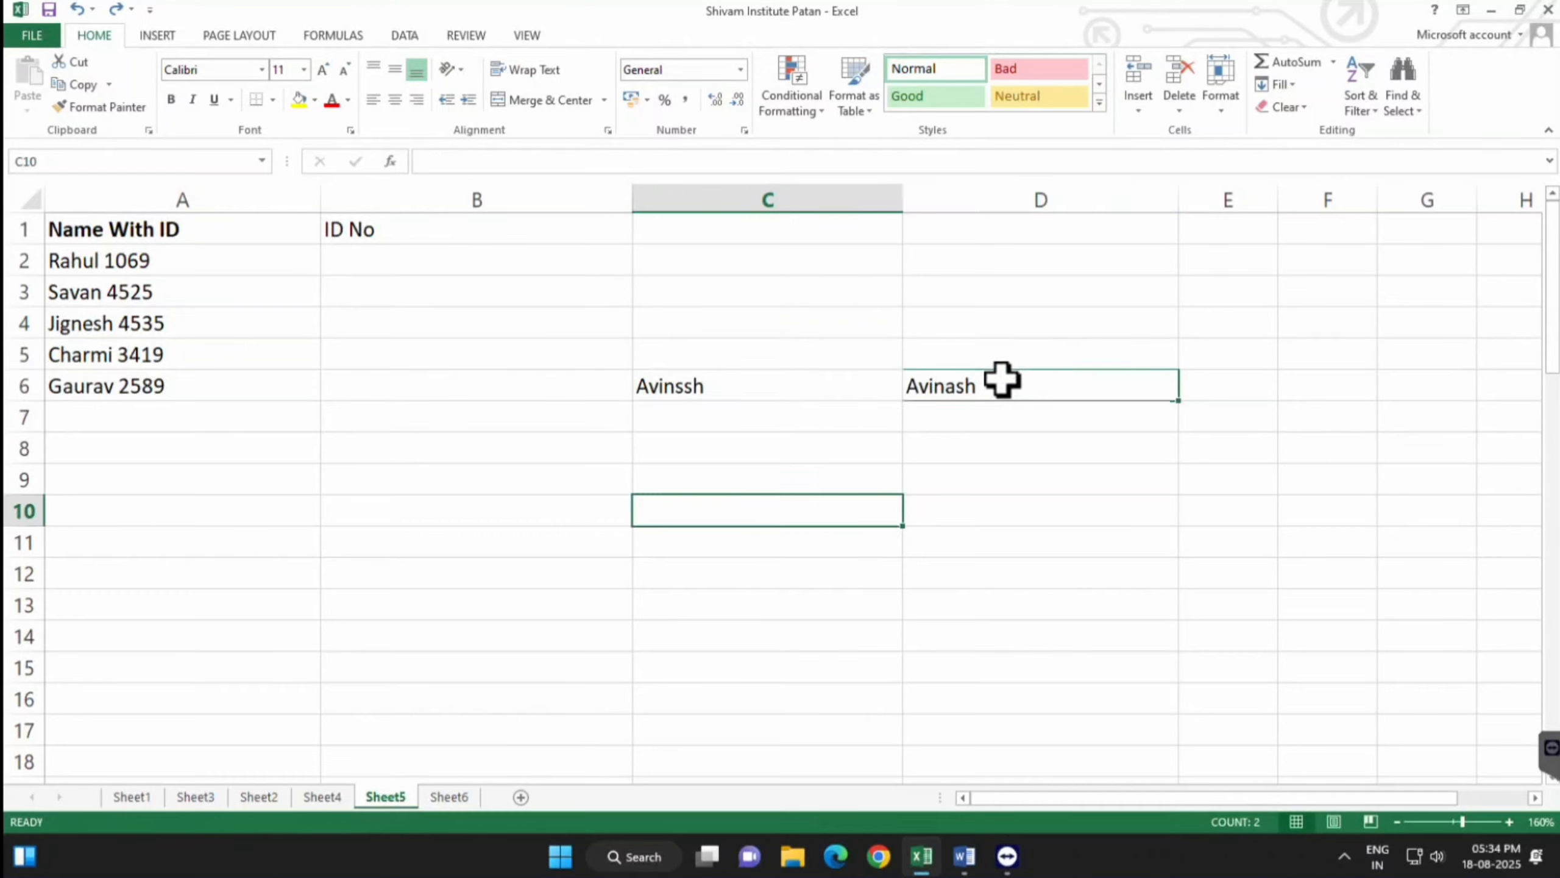
key(BackSpace)
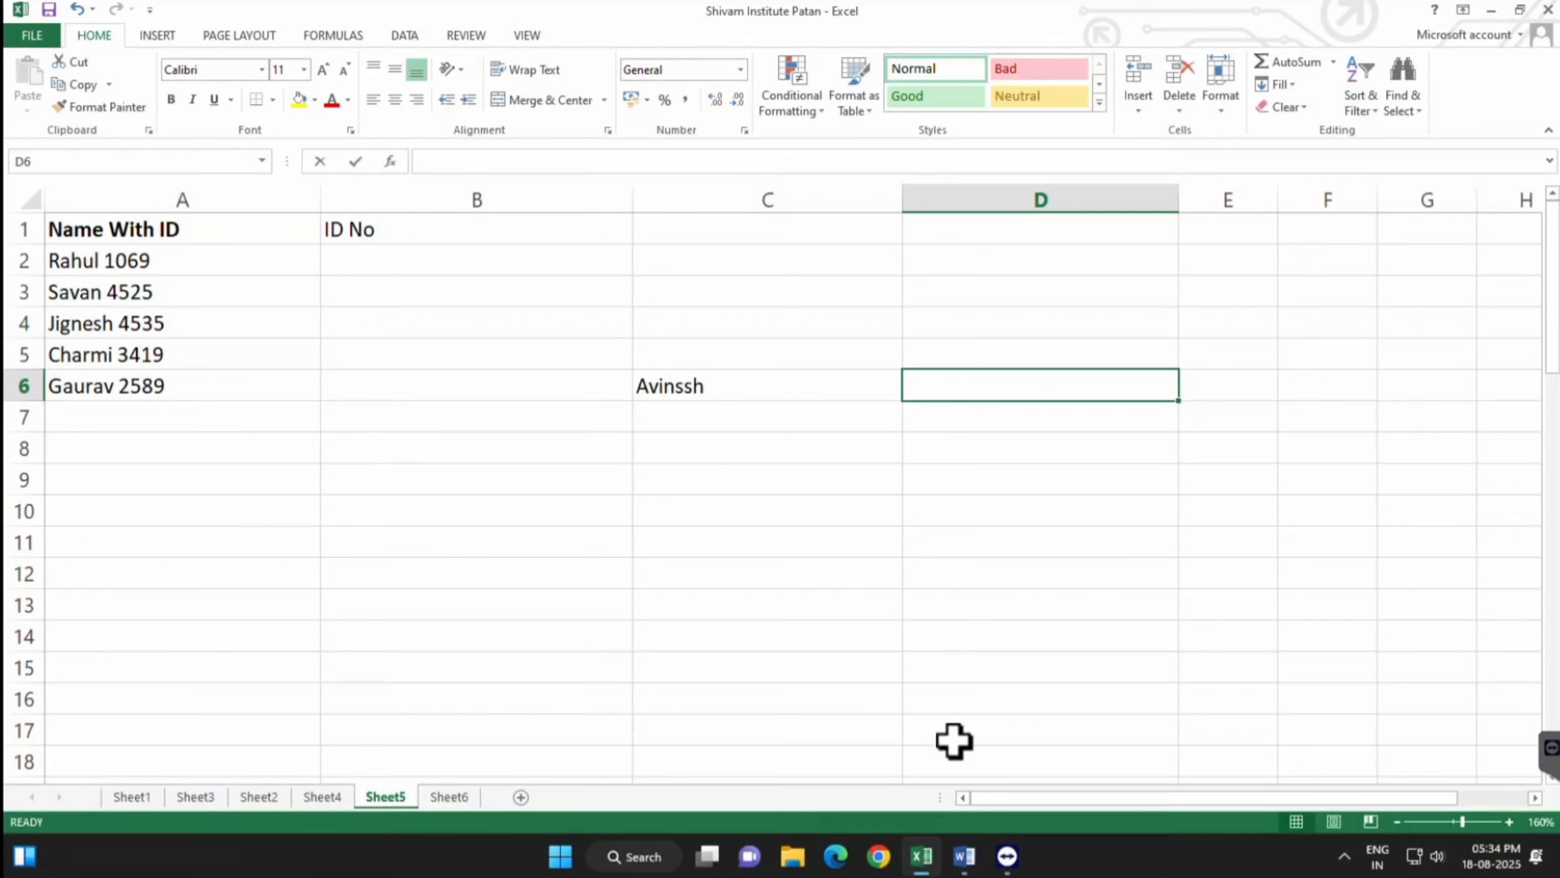
Enter a REPLACE formula in D6 that replaces 7 characters of C6 from position 1 with the correctly spelled first name
text(=rep)
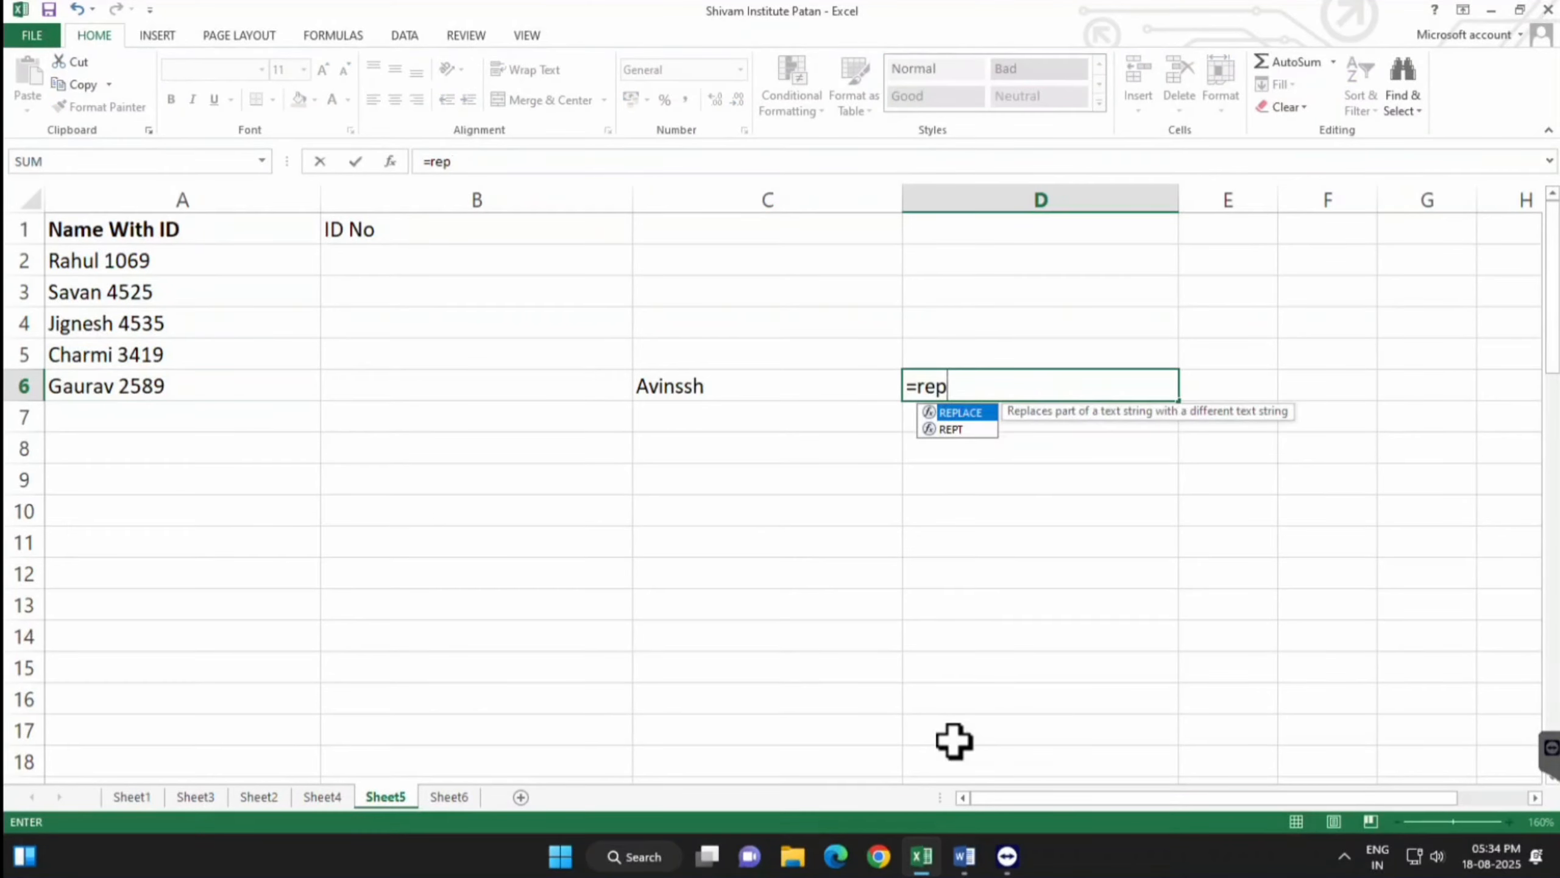
key(Tab)
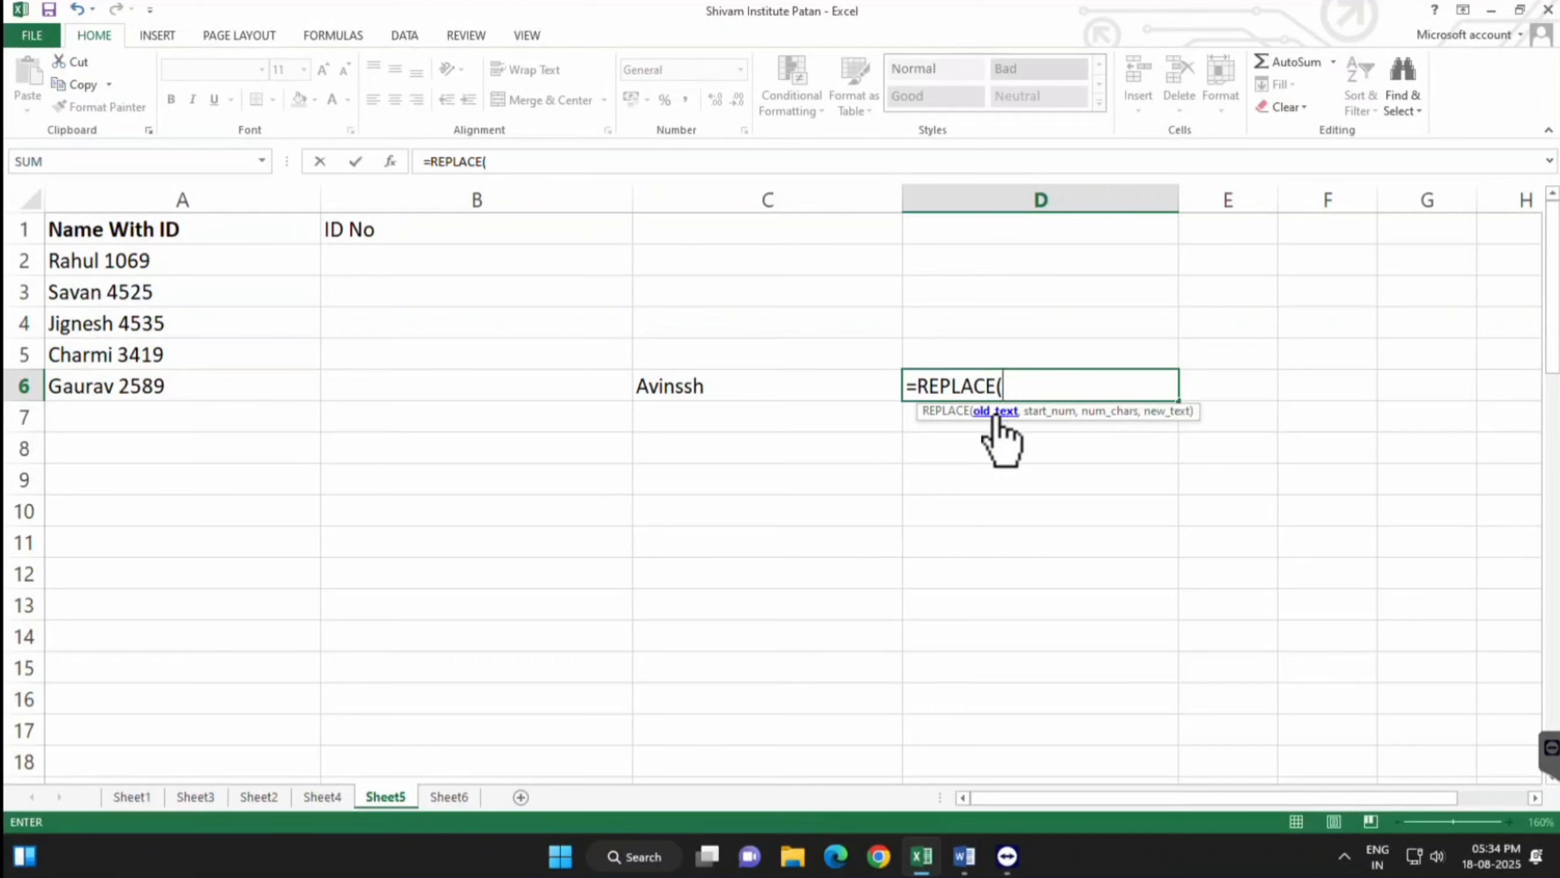
click(745, 387)
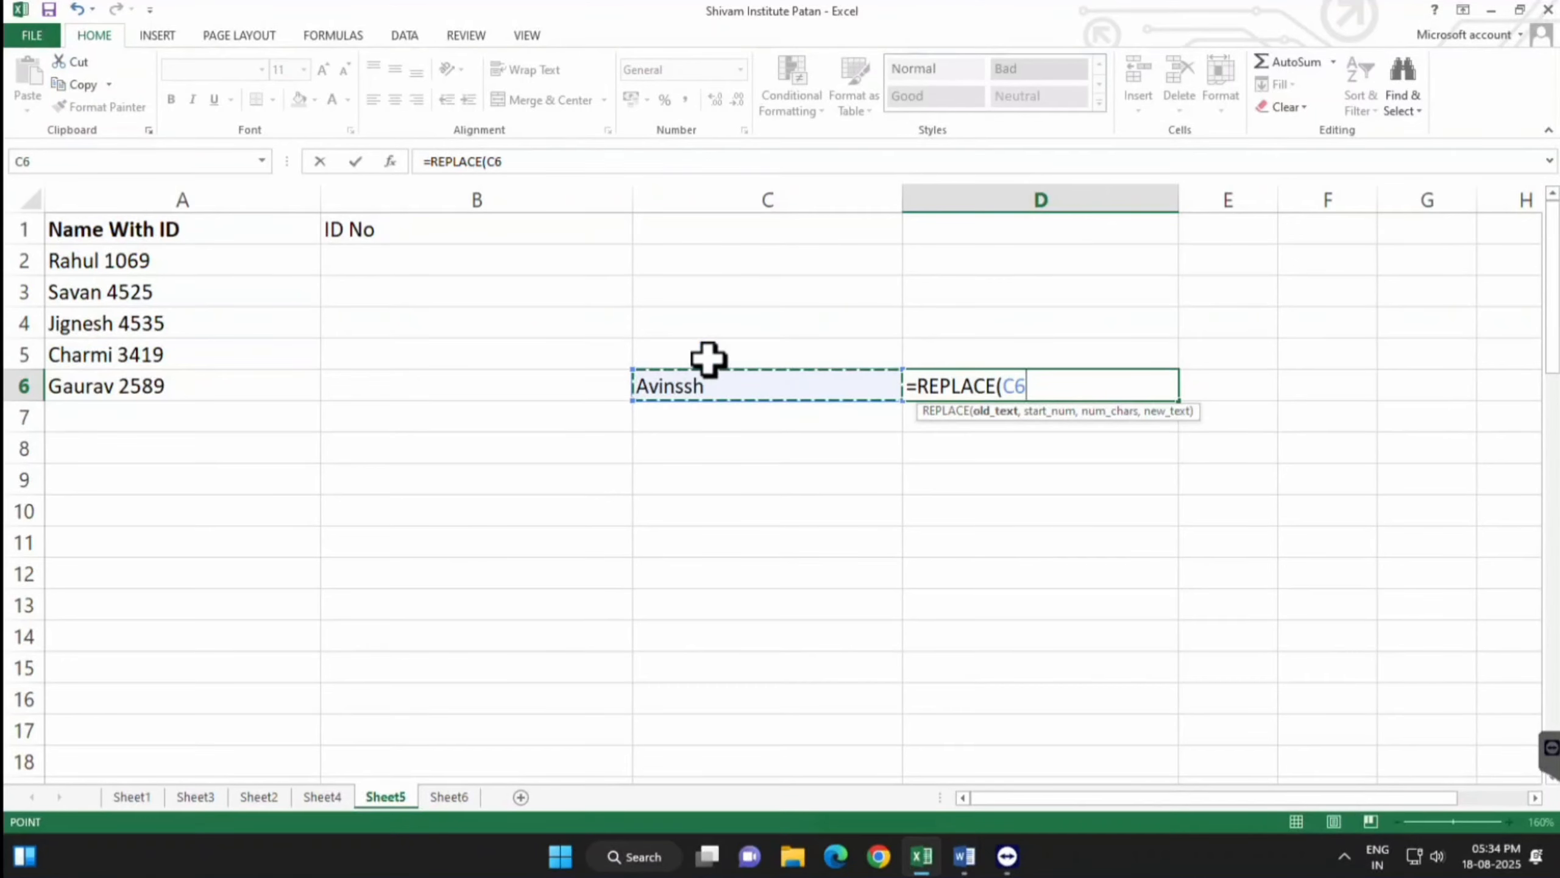
text(,1)
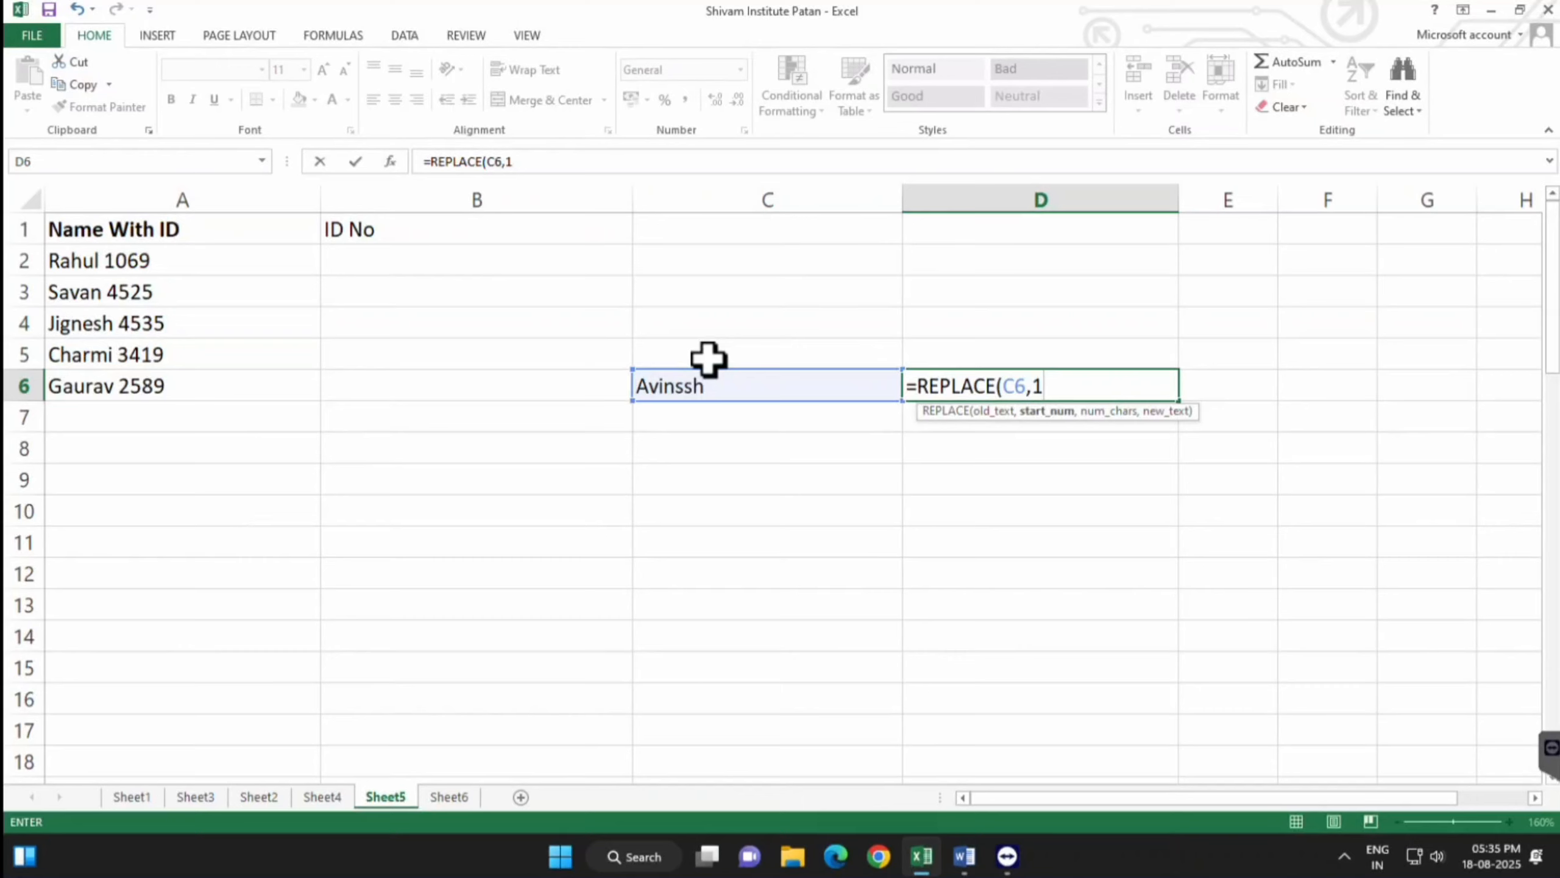
text(,)
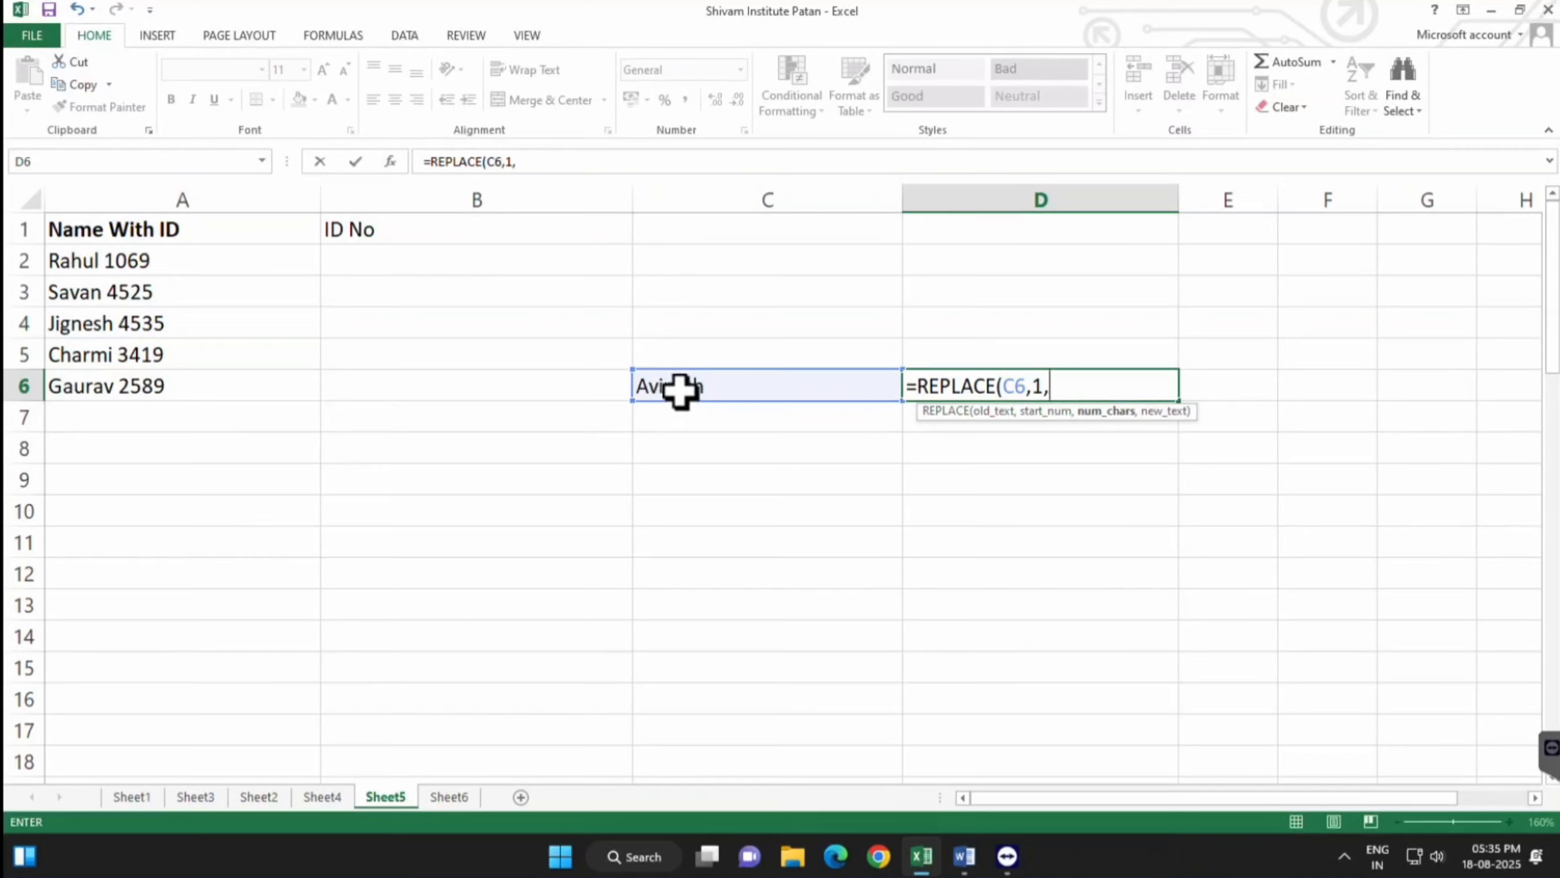
text(7)
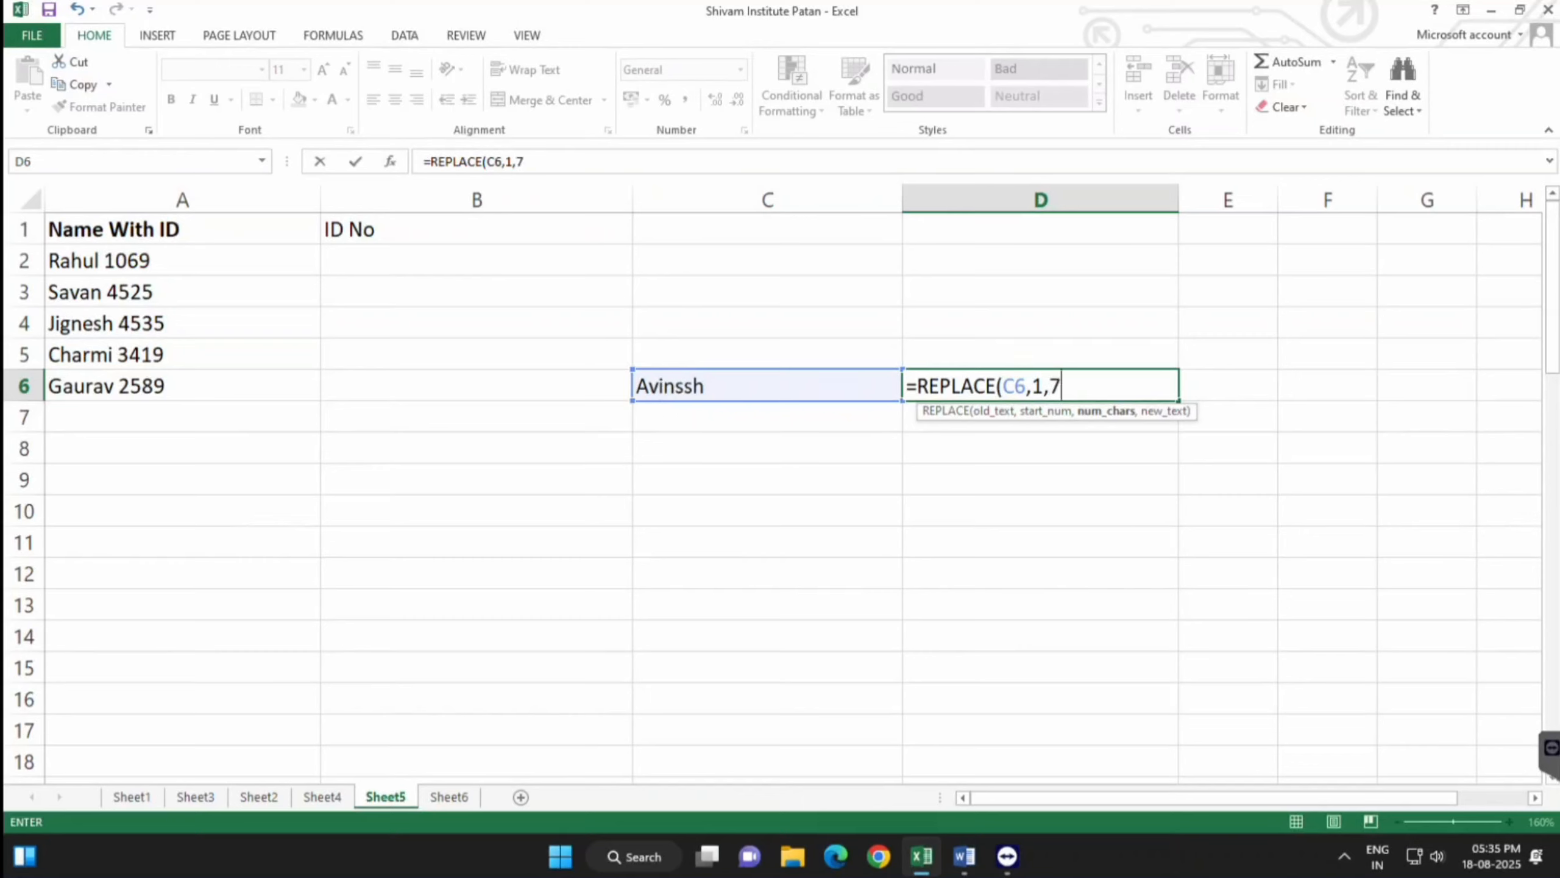
text(,)
text("Avi)
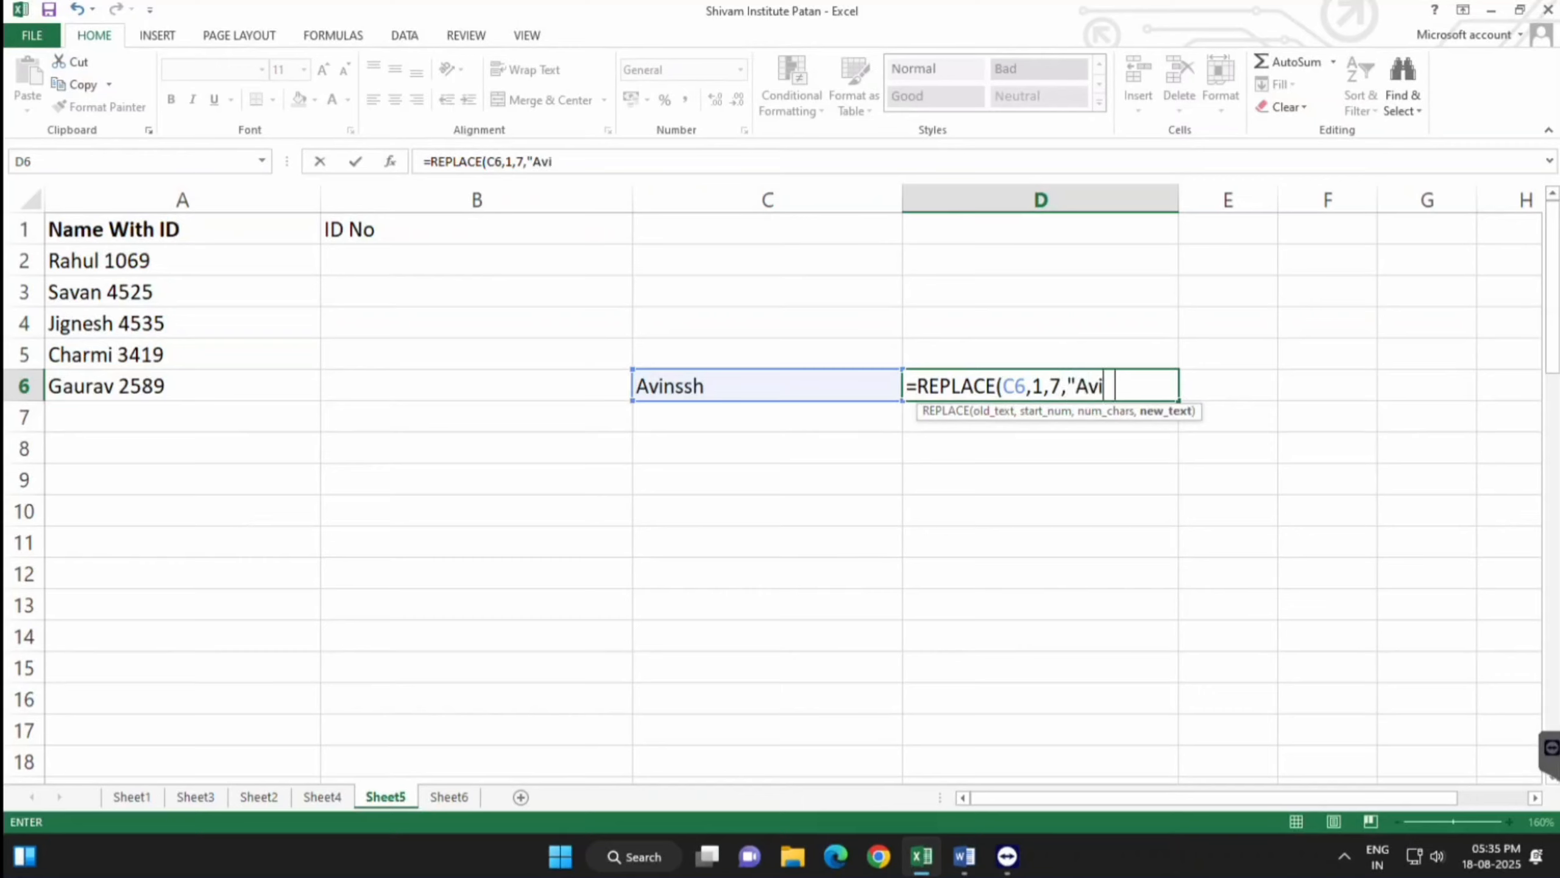
text(nash")
text())
key(Return)
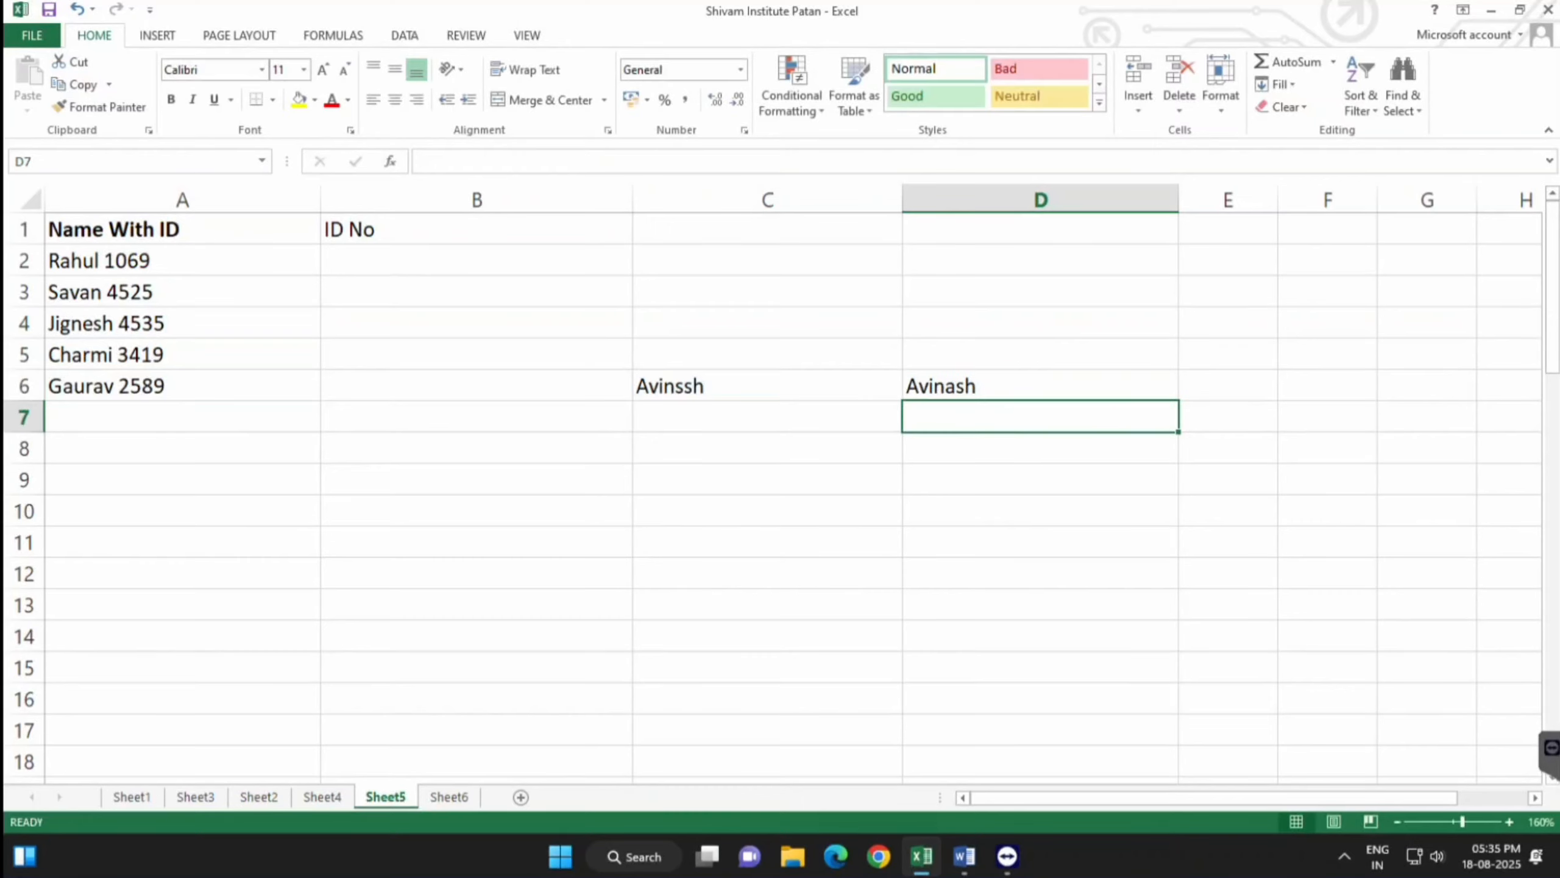
Delete the REPLACE formula from D6
key(Up)
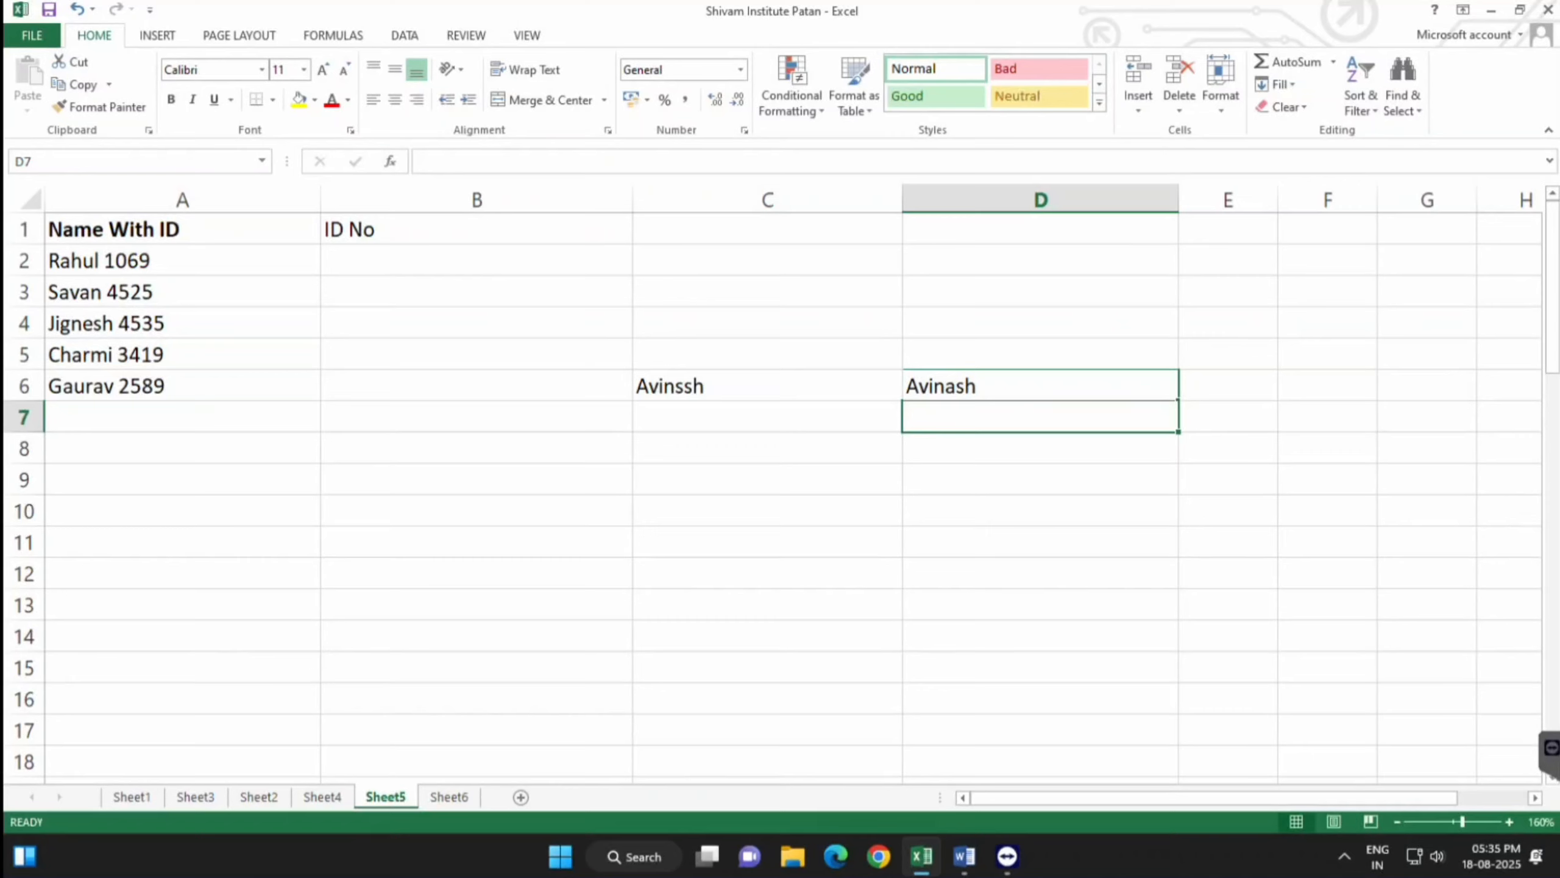
key(Up)
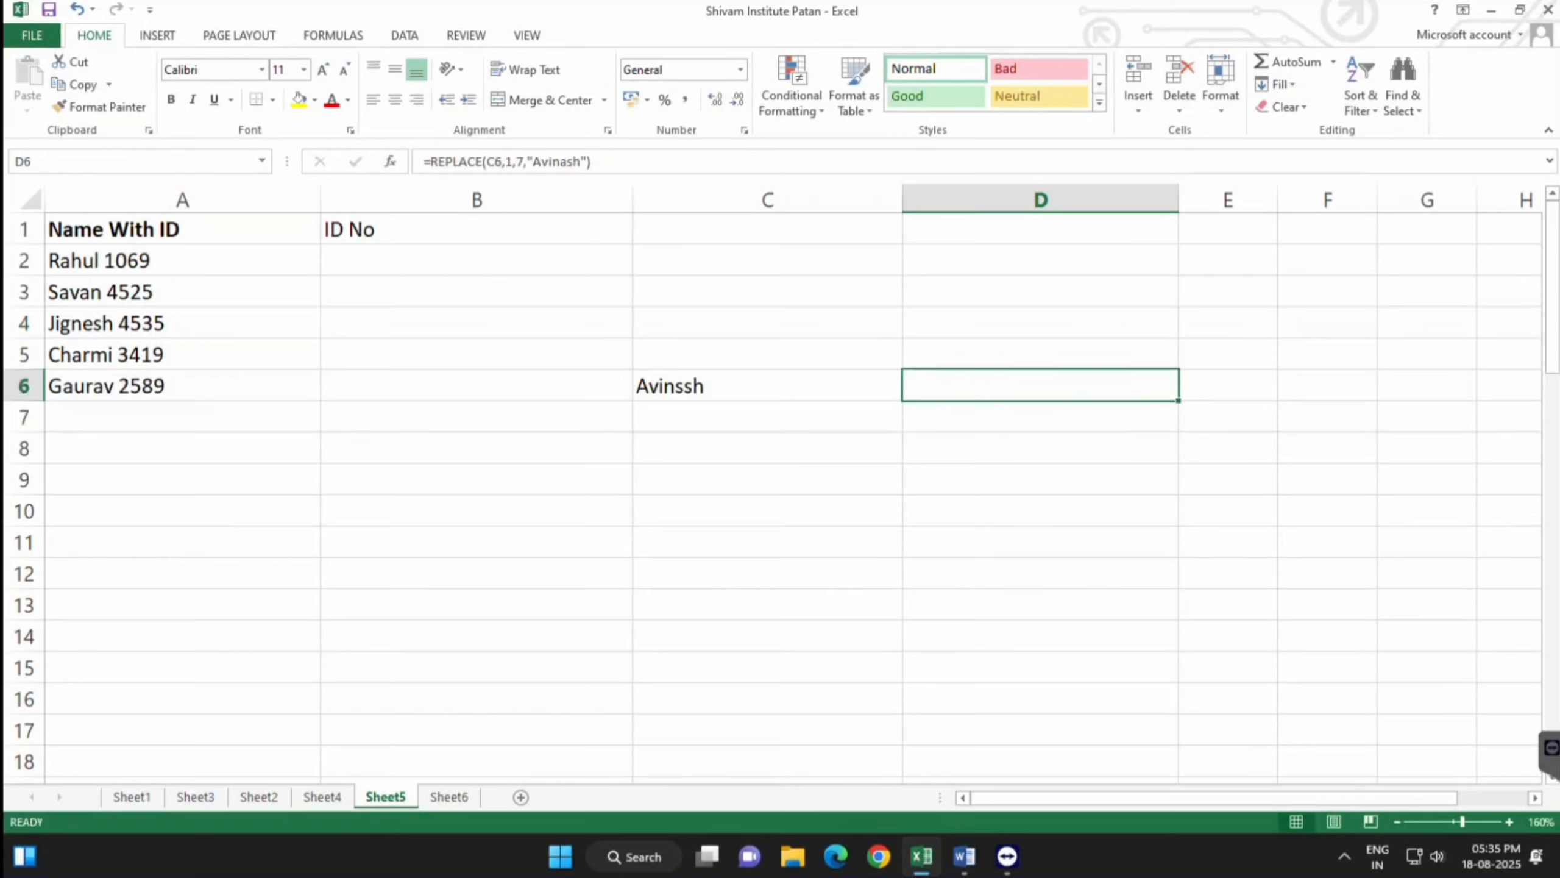
key(Delete)
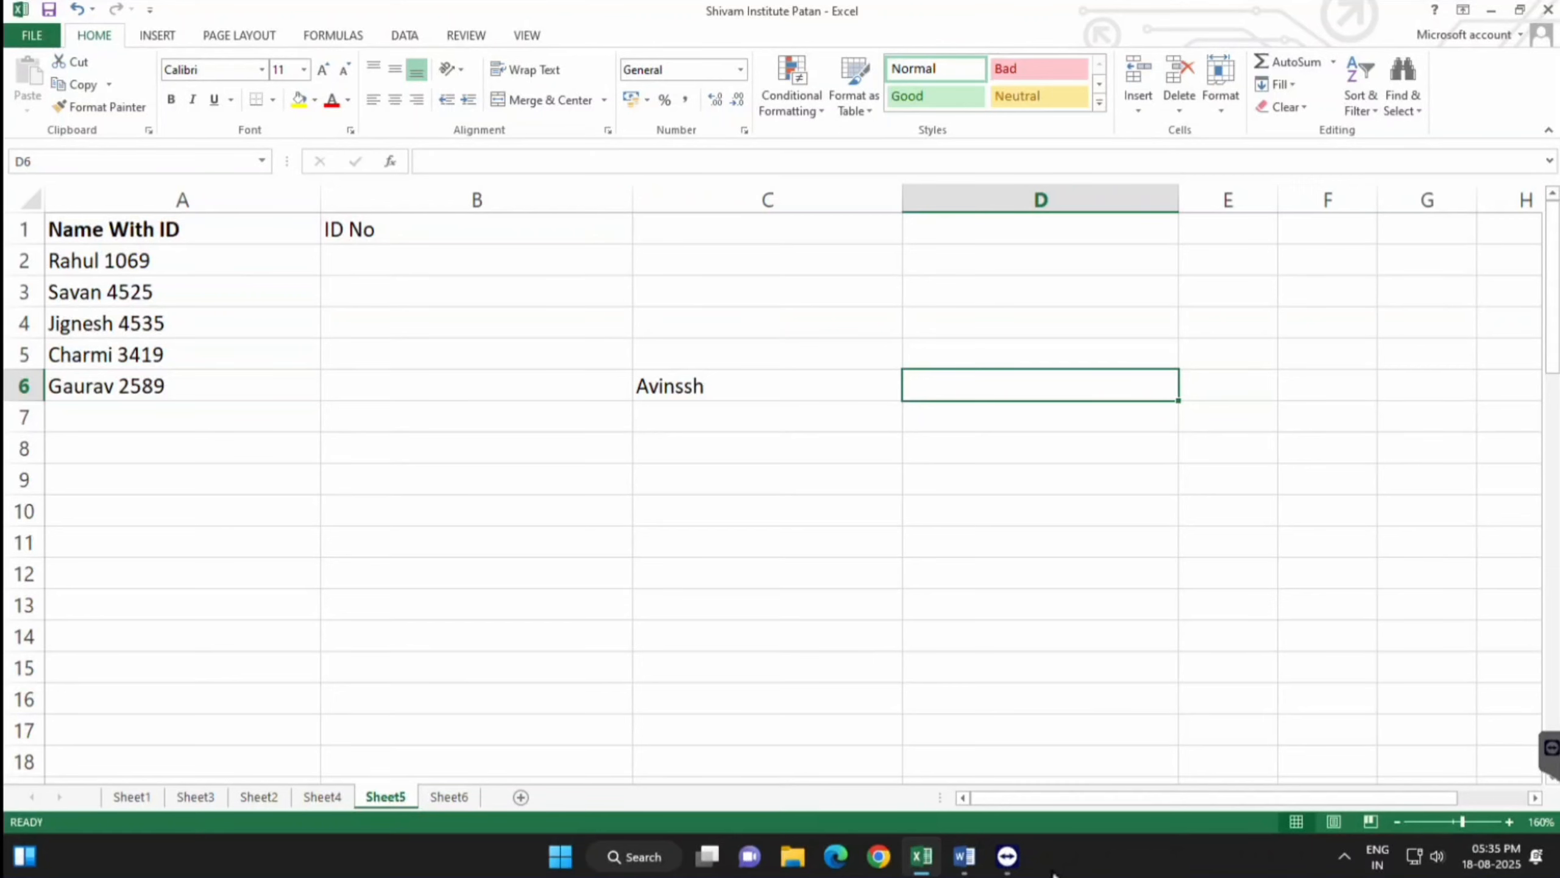
Switch to the Word document and review the COUNT, COUNTA, COUNTBLANK and COUNTIF entries in the formula list
click(958, 860)
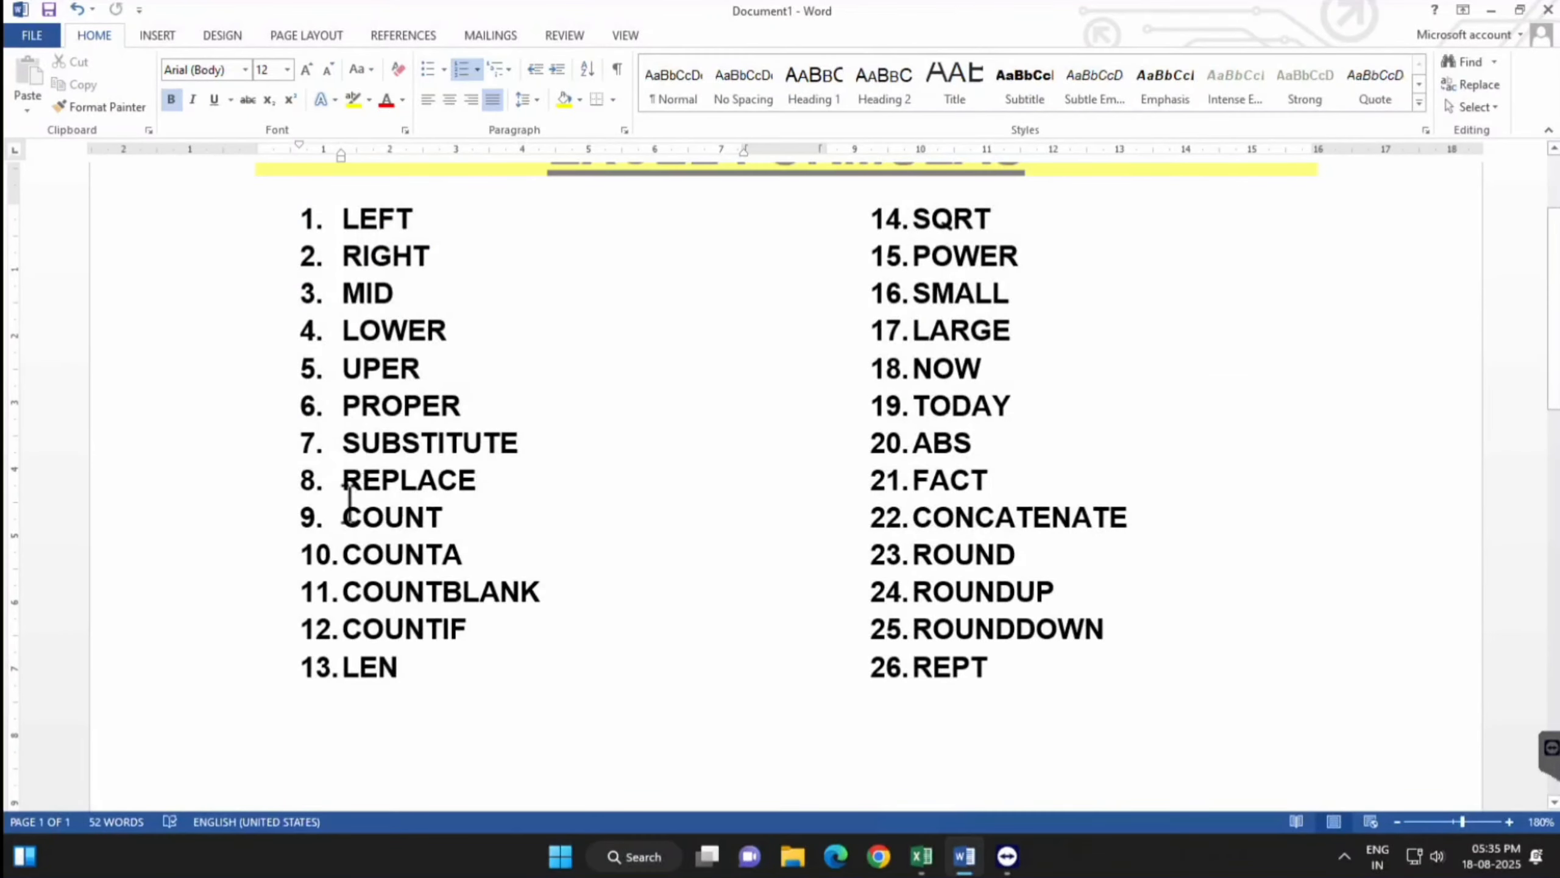
drag(346, 515, 439, 516)
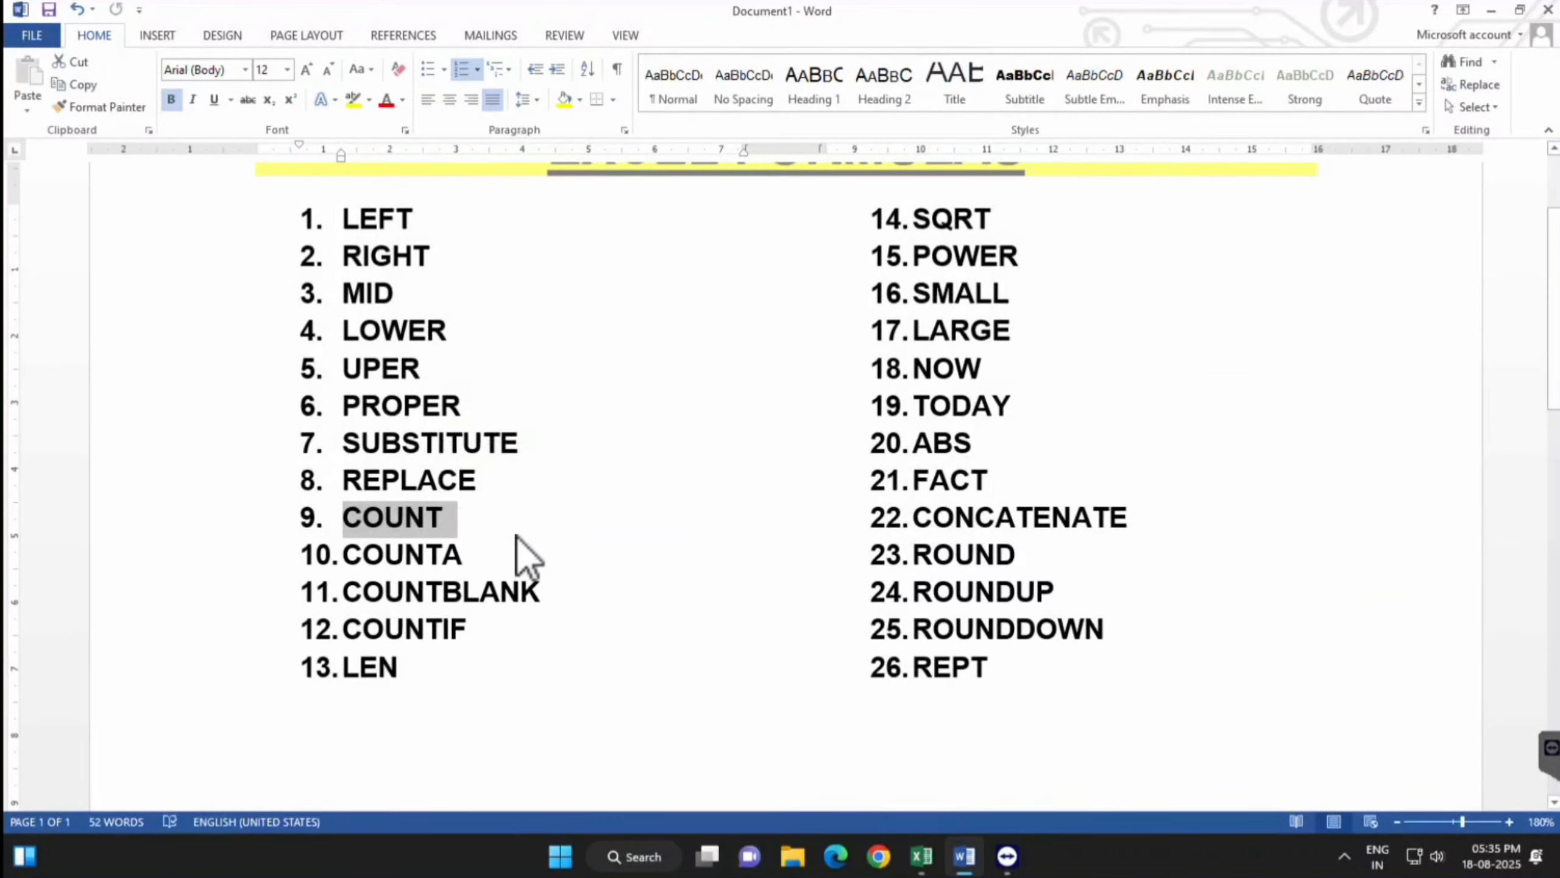
key(Right)
drag(459, 639, 326, 518)
click(467, 529)
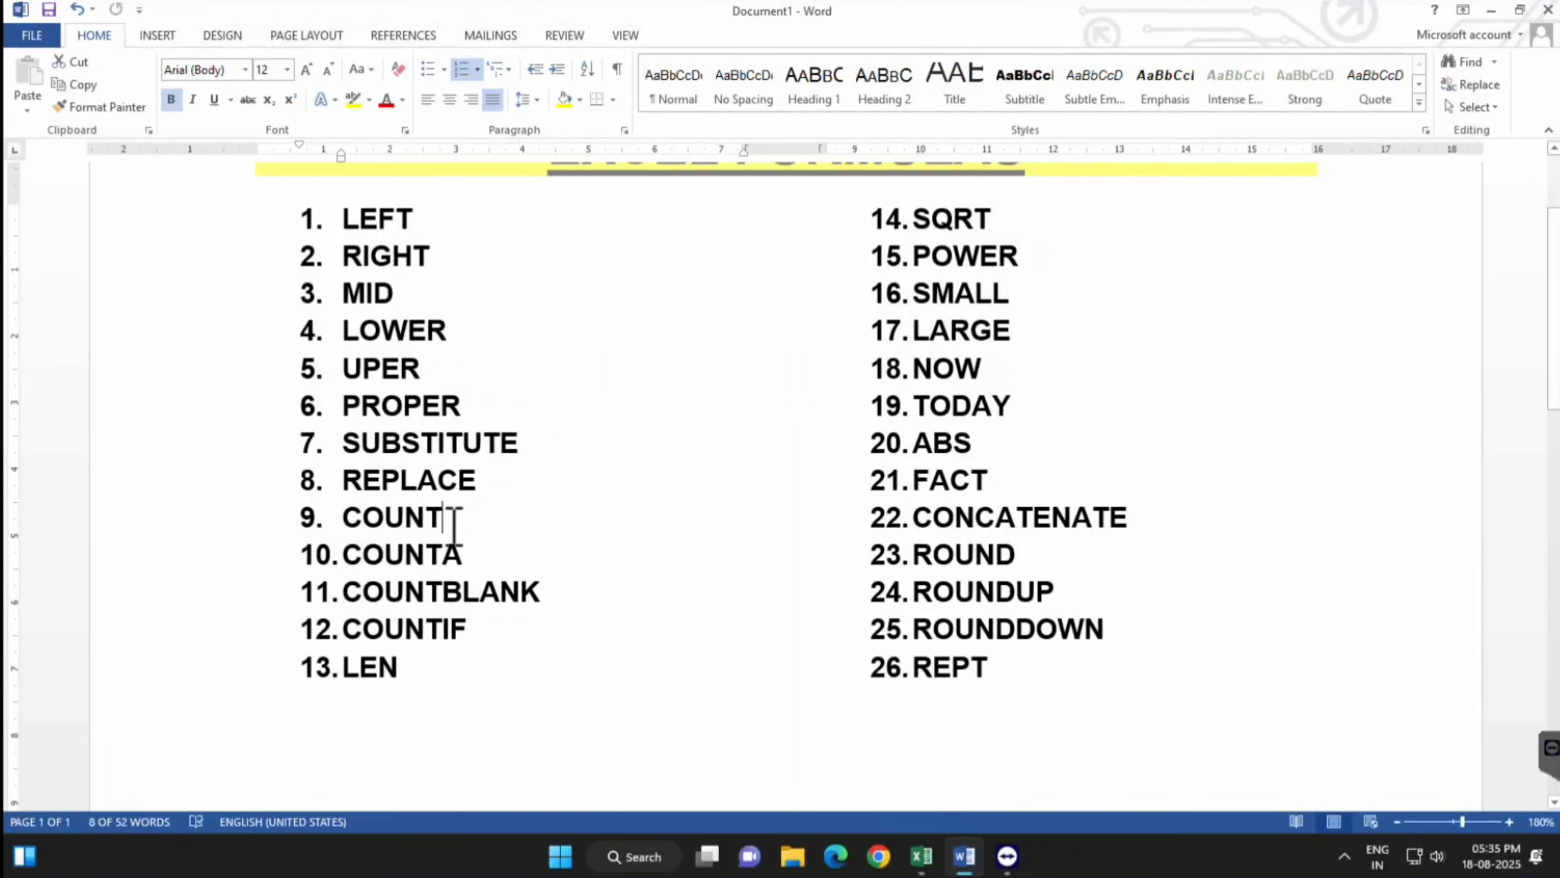
drag(491, 562, 339, 575)
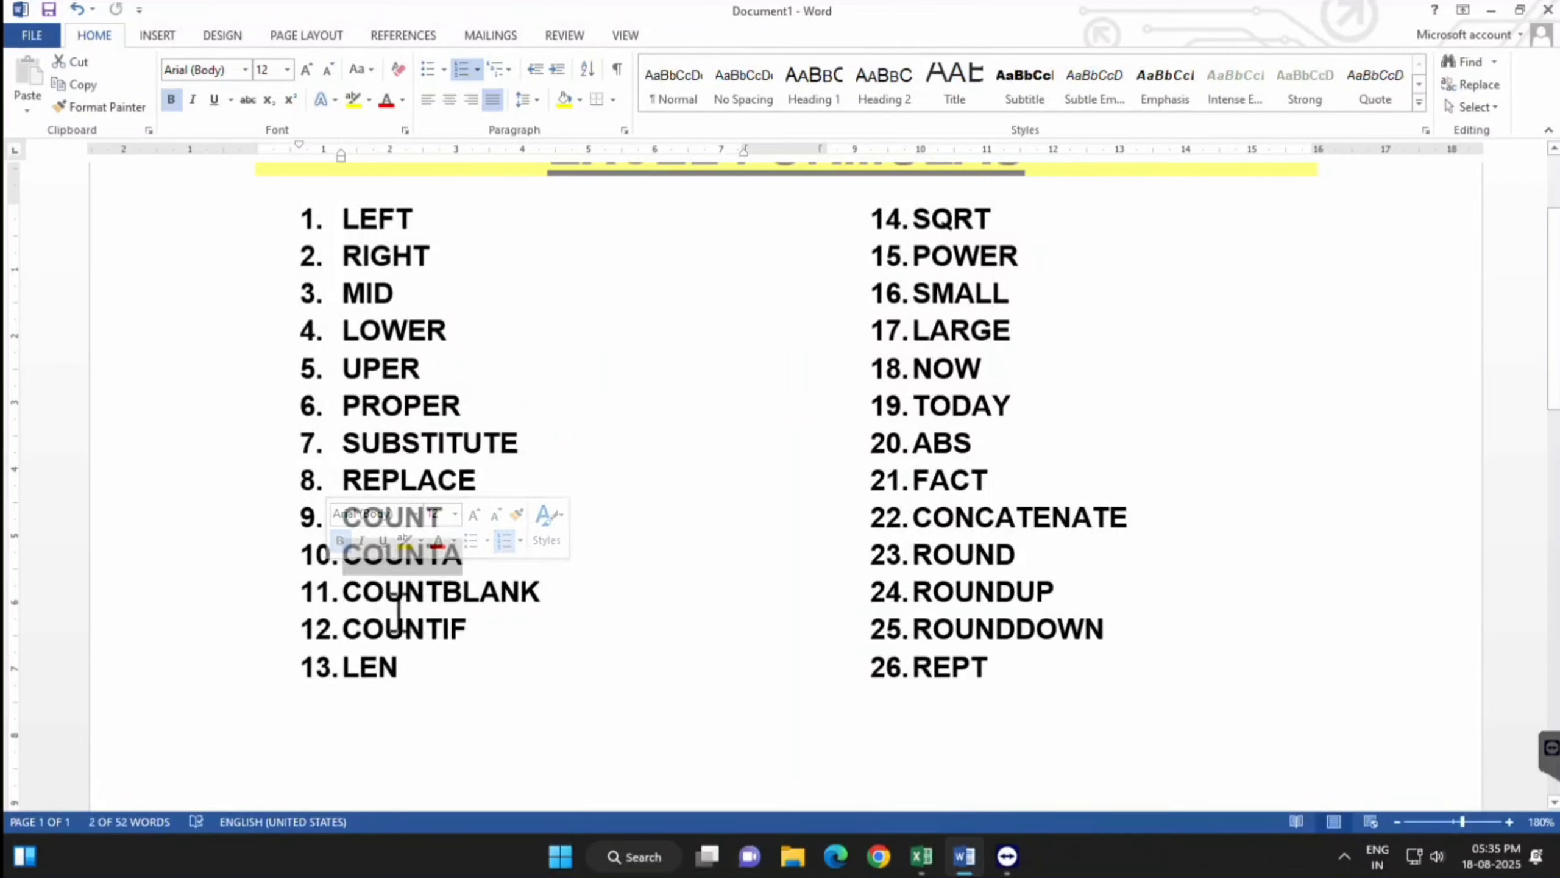
drag(345, 633, 464, 641)
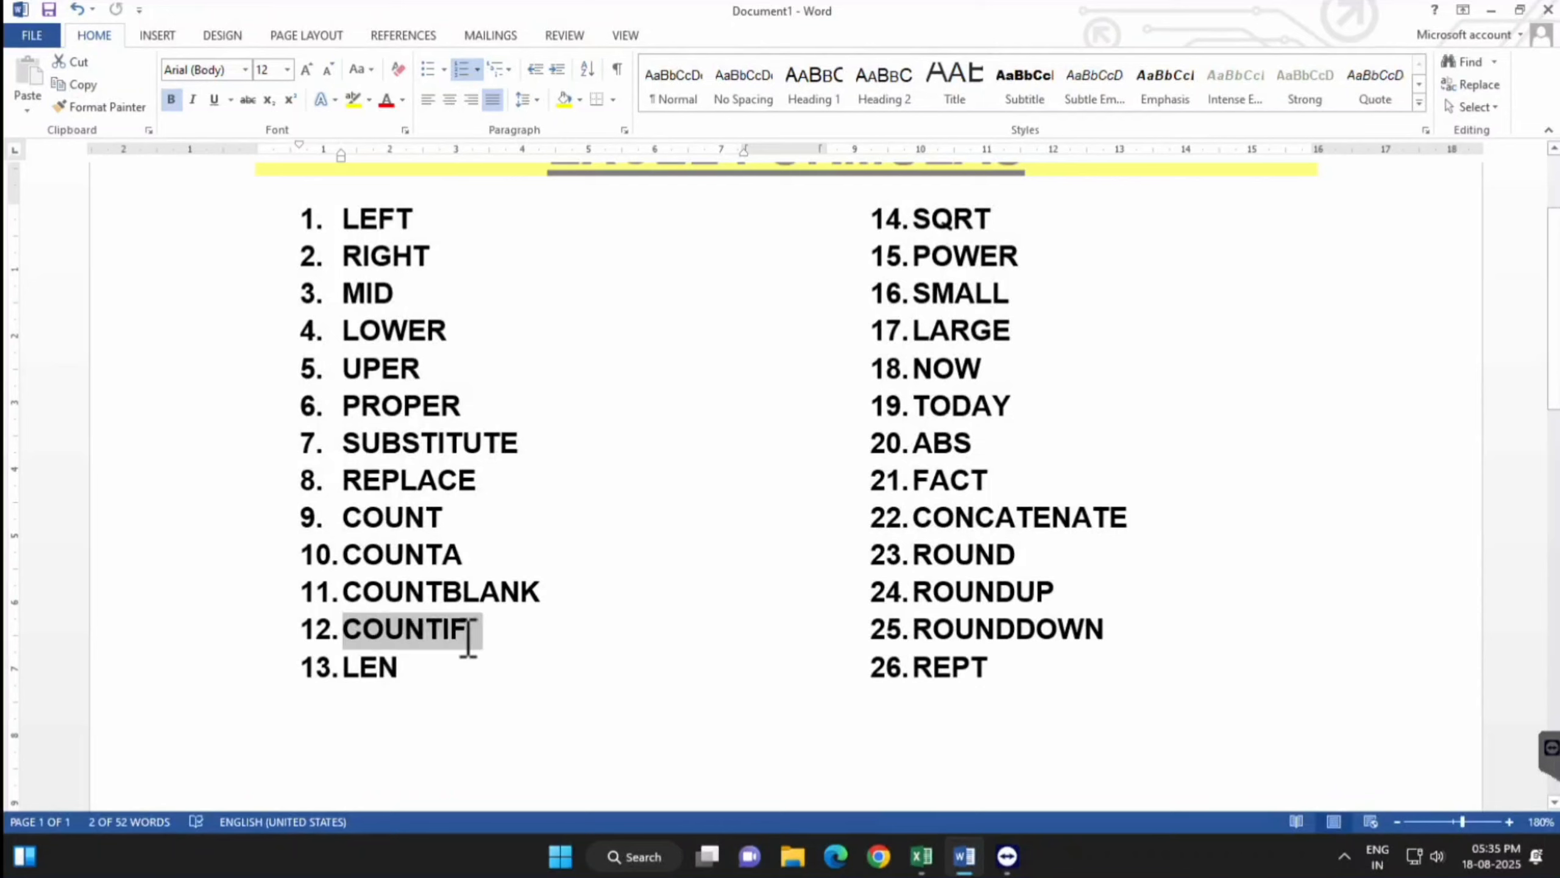
click(502, 648)
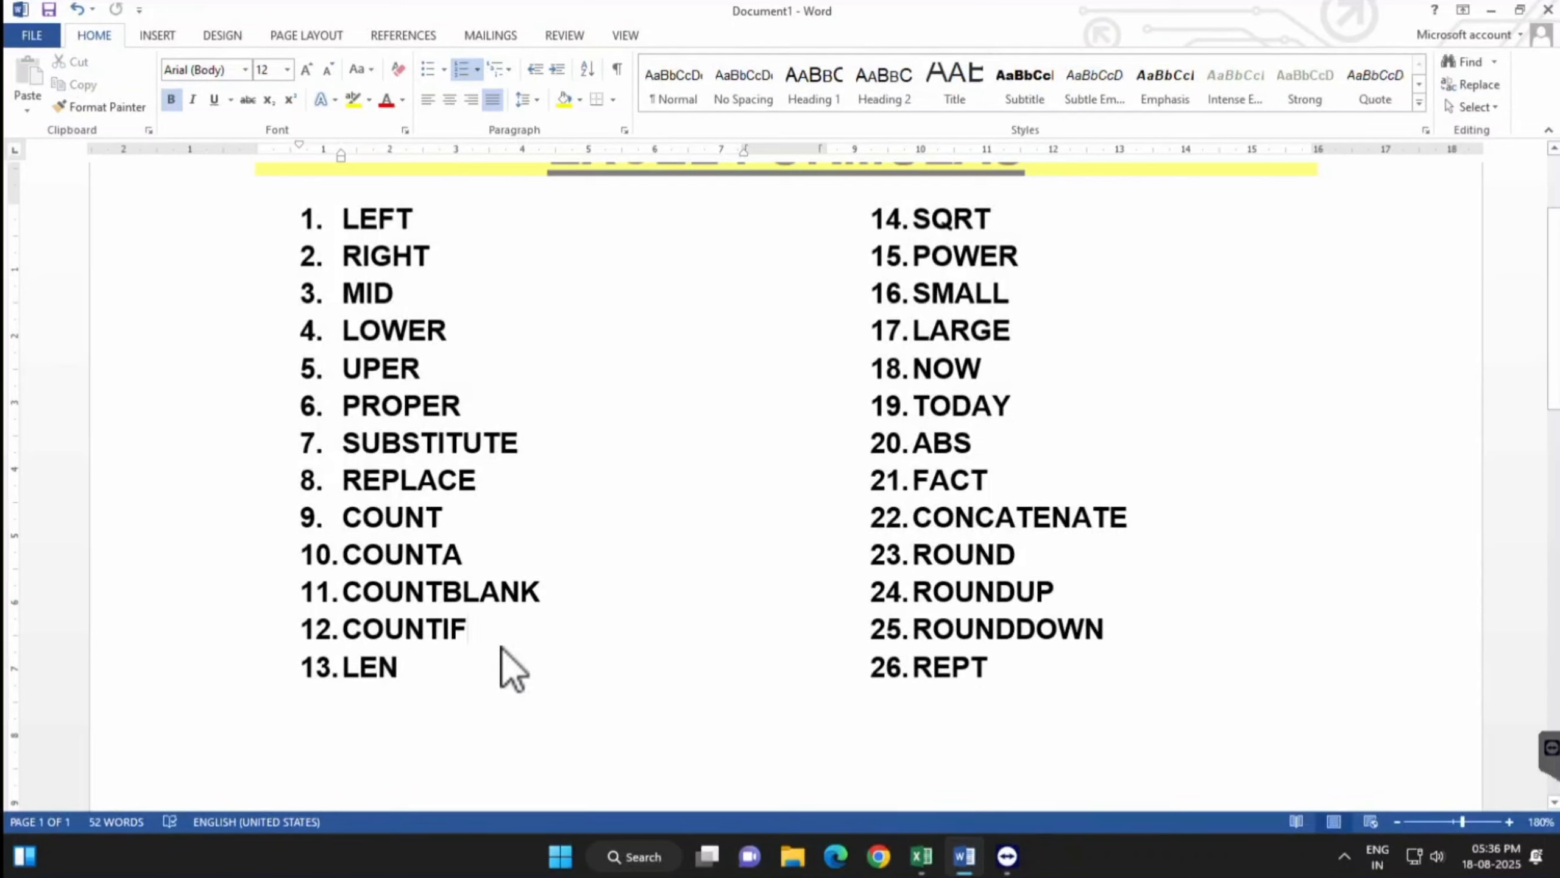
Switch to the Excel workbook and enter the ID numbers from column A into B2:B6, accepting the Flash Fill suggestion from B3
click(937, 867)
click(436, 564)
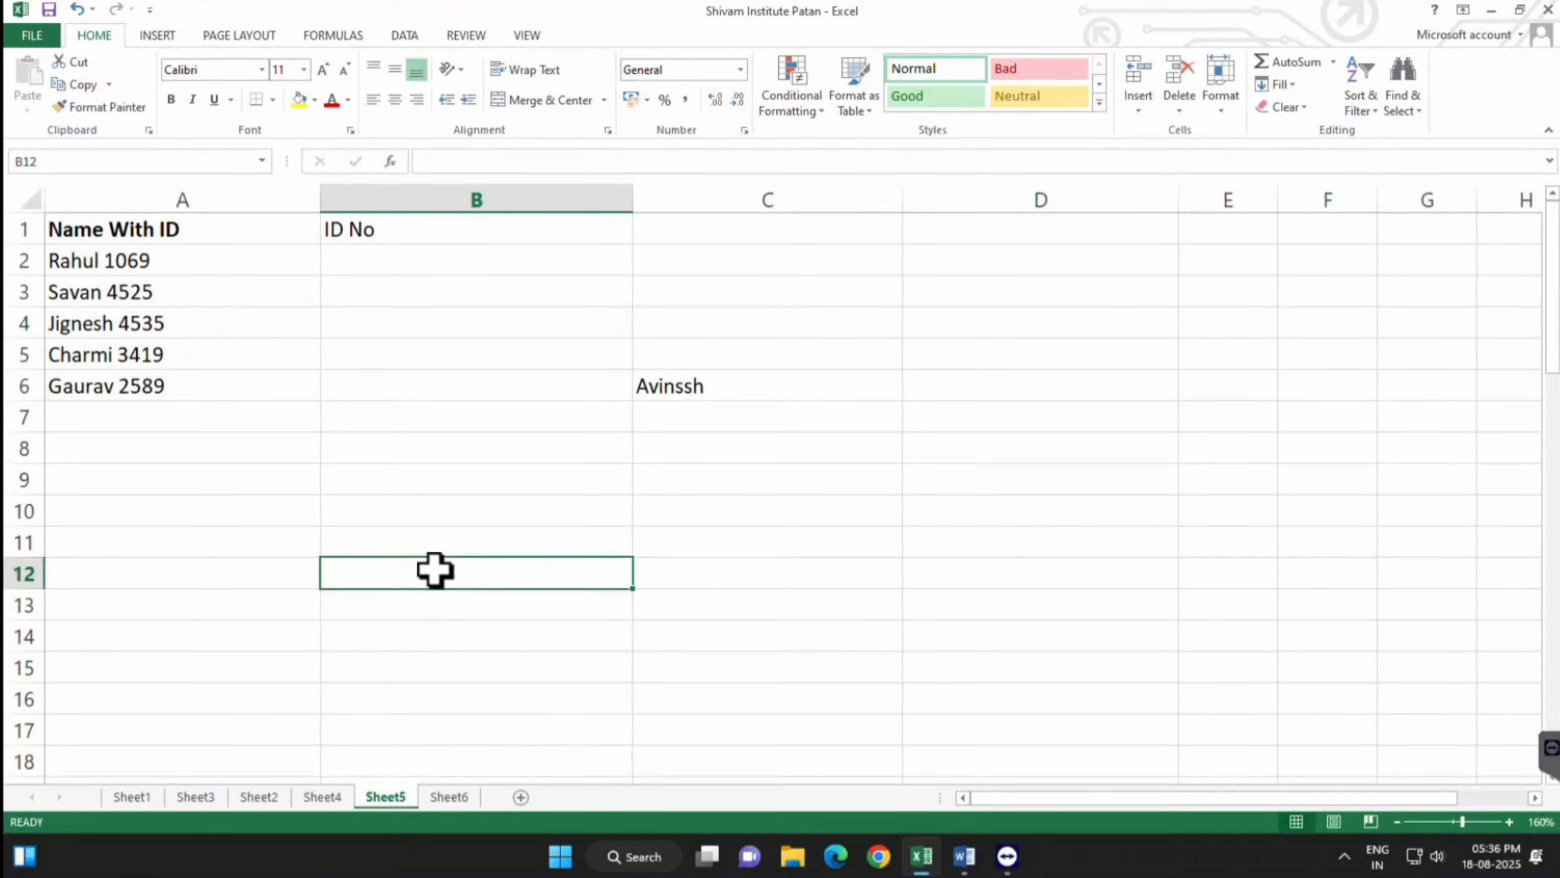
scroll(443, 568, down, 1)
scroll(442, 568, down, 3)
scroll(442, 564, up, 4)
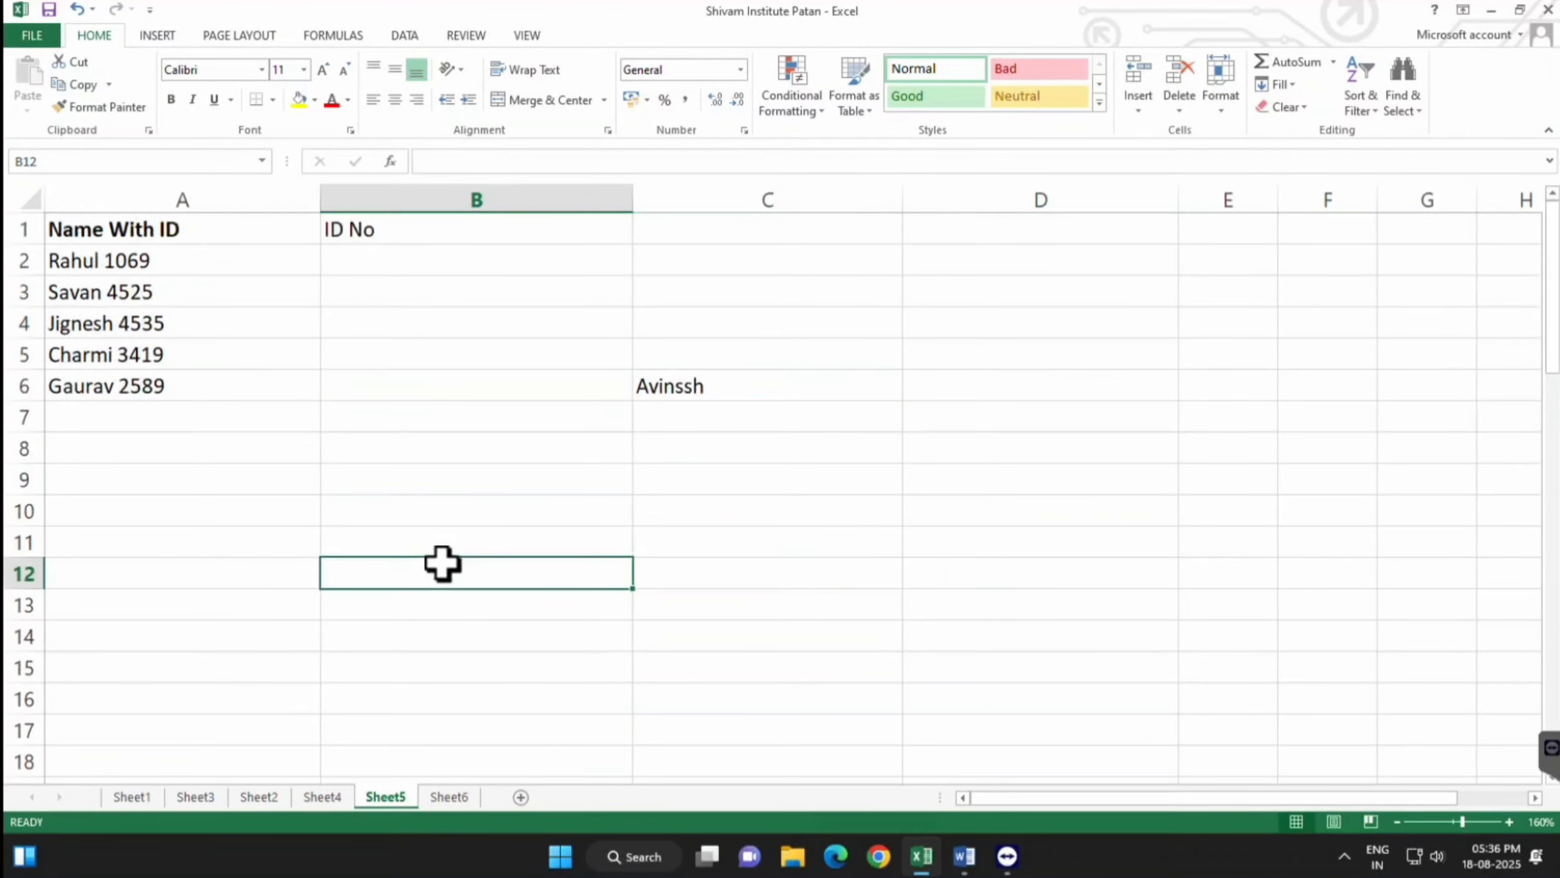
scroll(583, 501, down, 1)
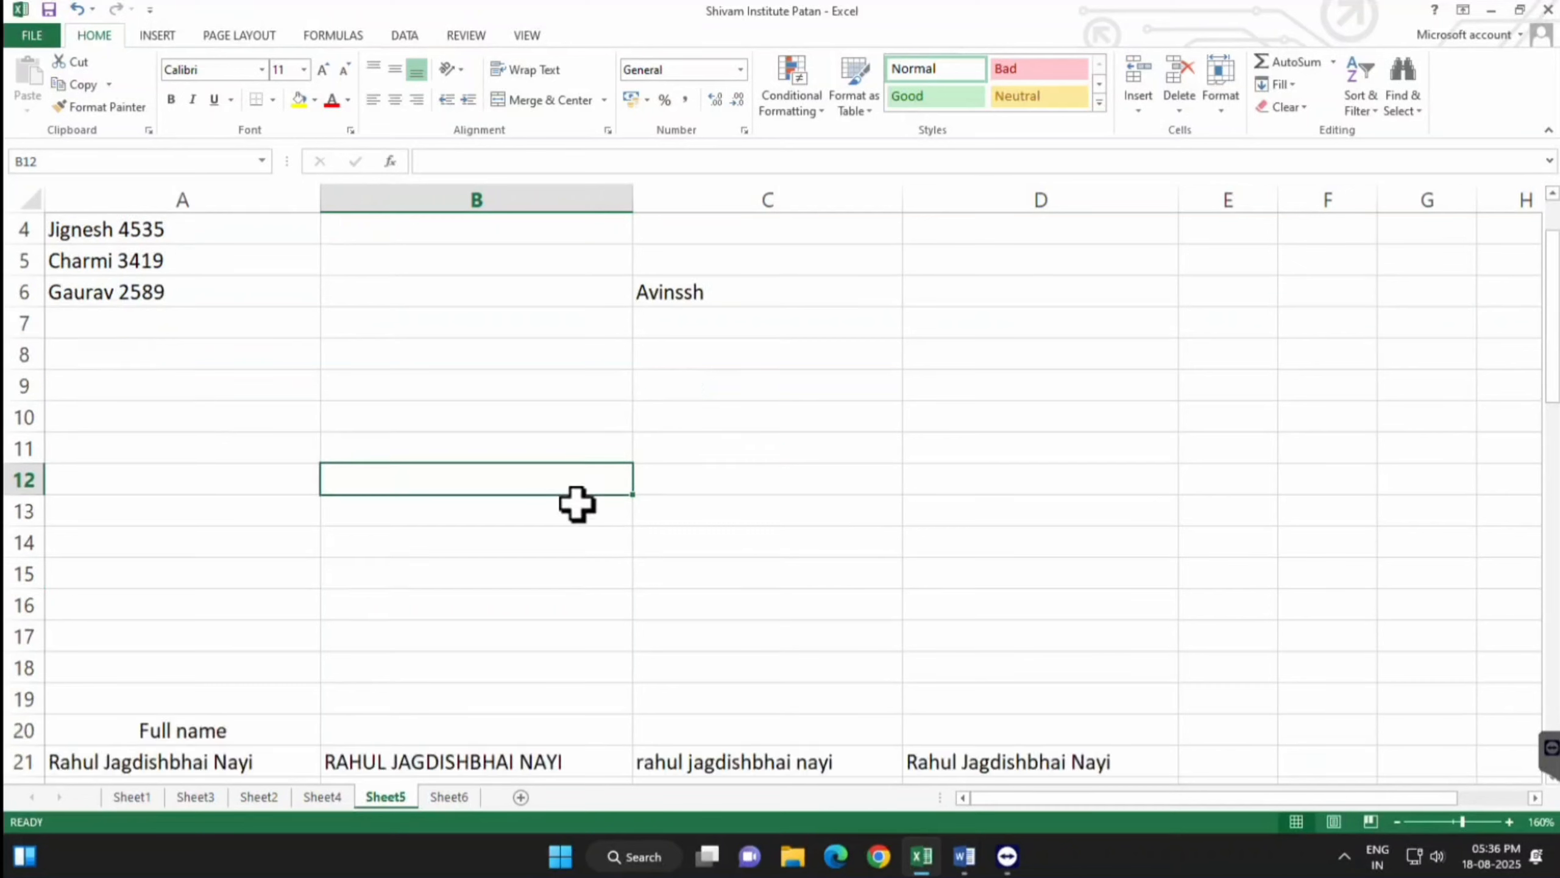
scroll(574, 505, up, 1)
drag(122, 244, 184, 387)
click(401, 262)
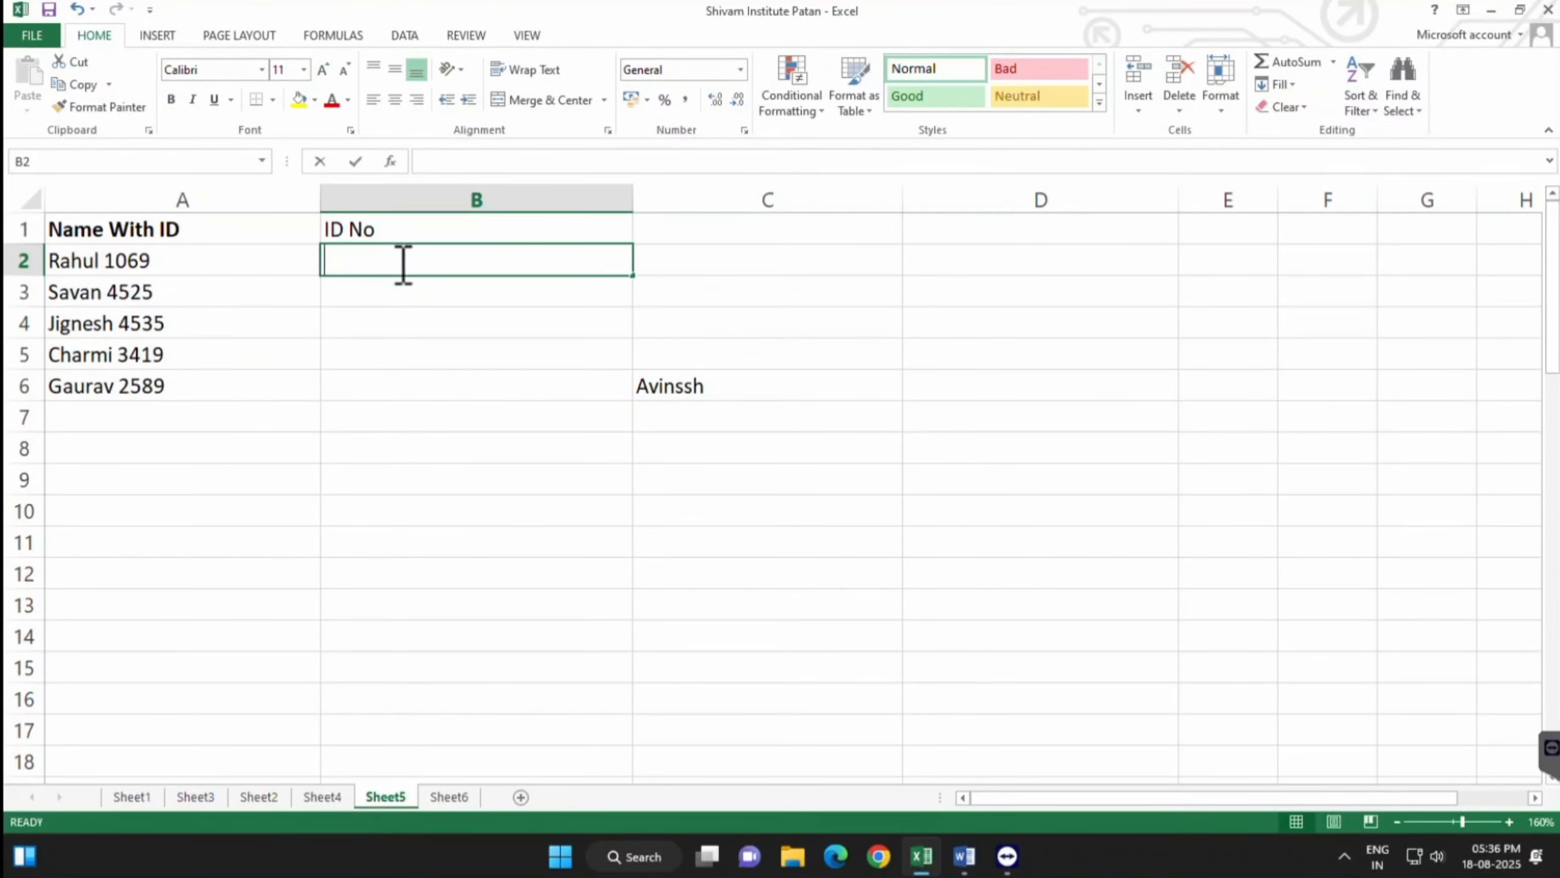
text(1069)
key(Return)
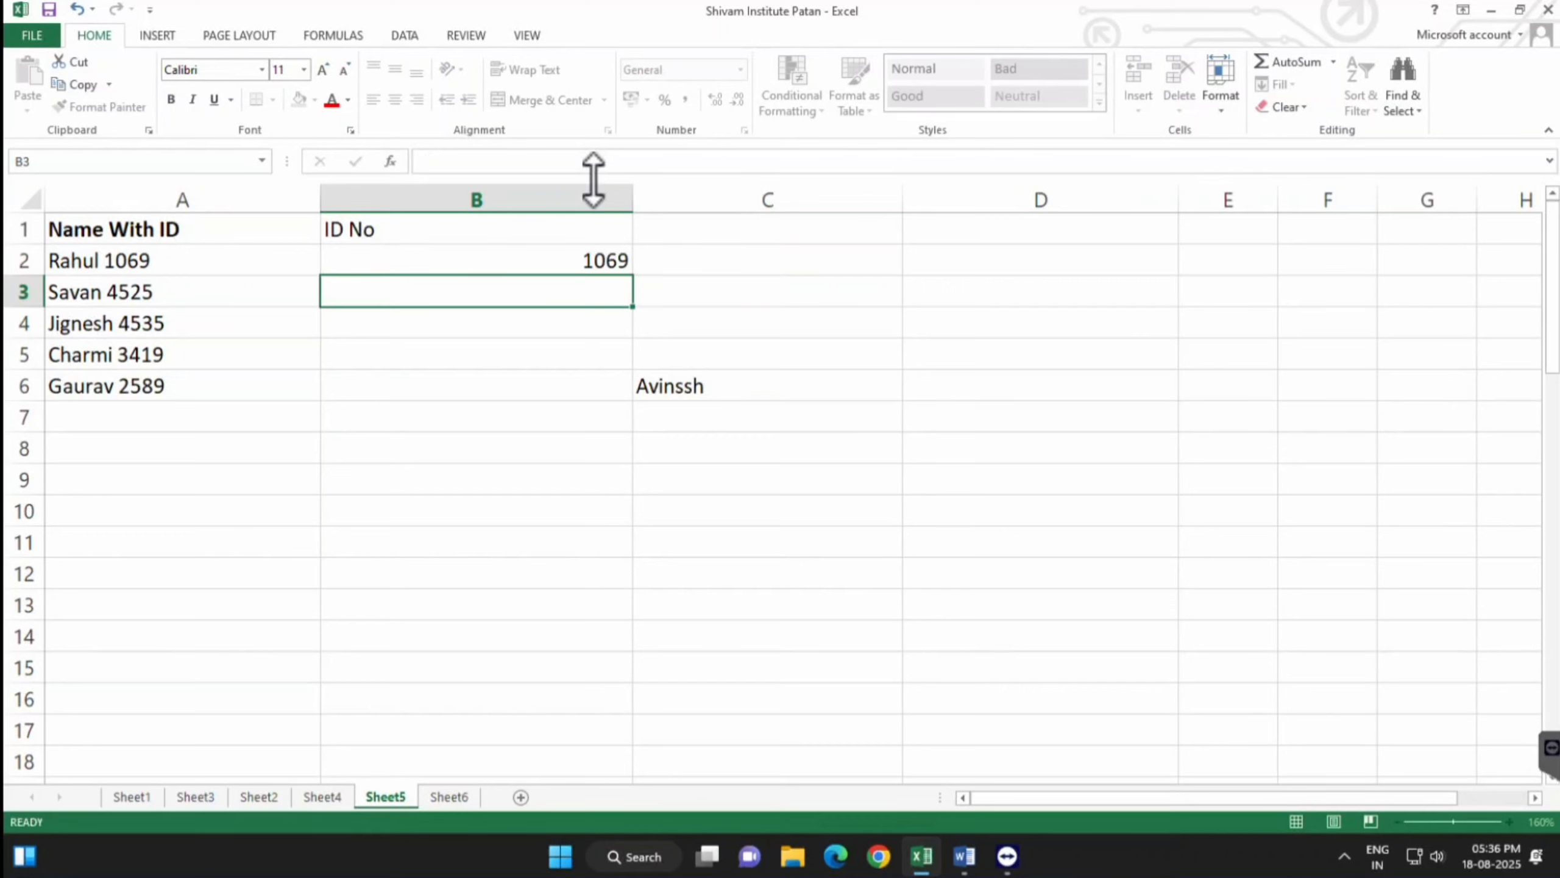
text(4525)
key(Return)
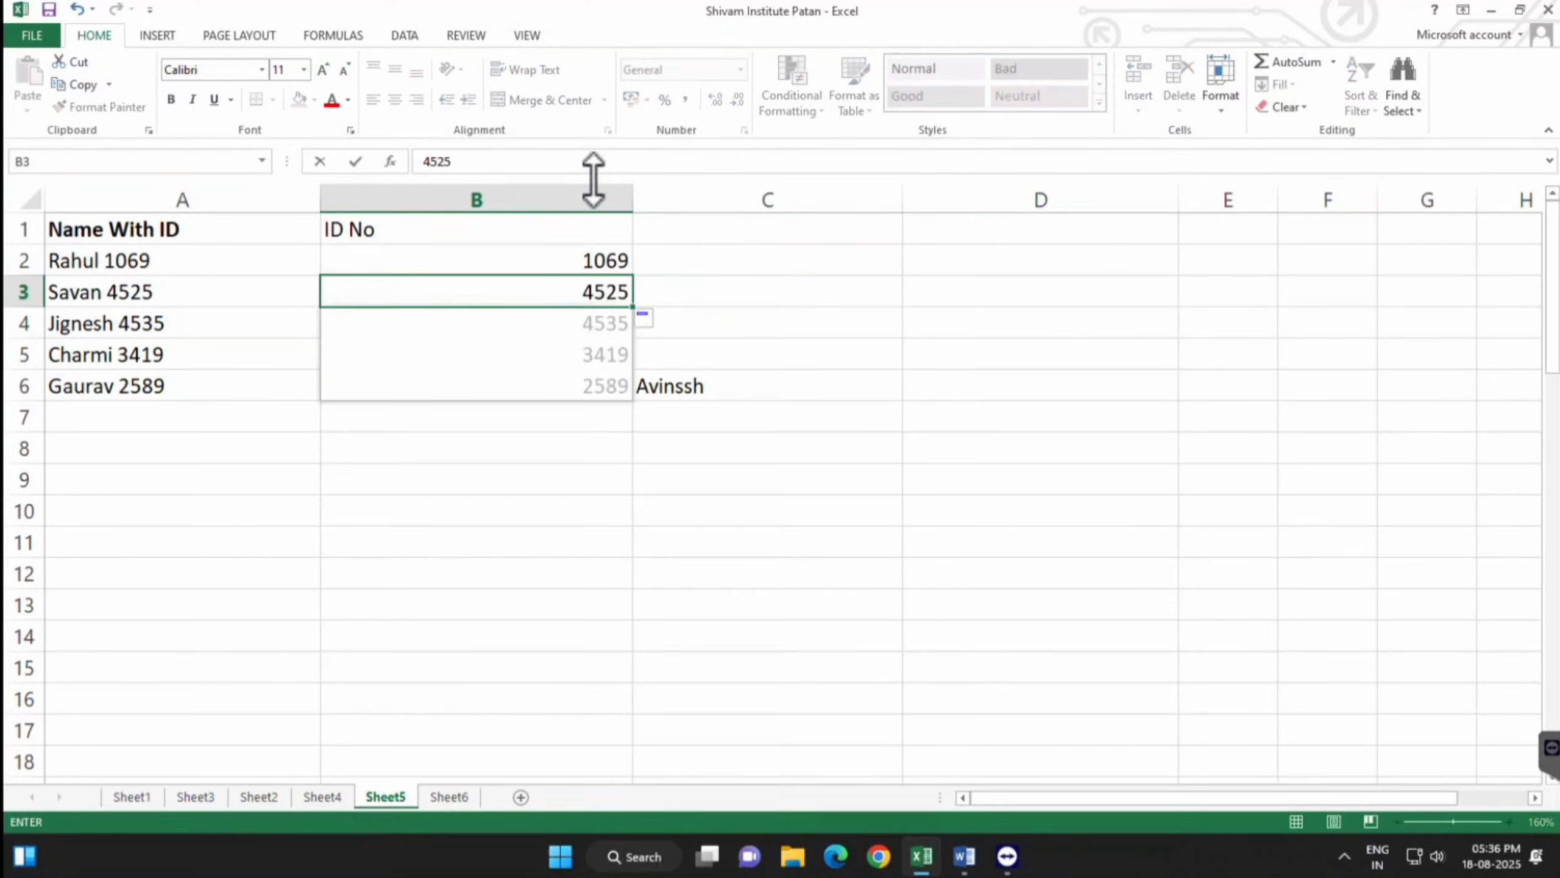
Delete the misspelled name from C6
click(704, 275)
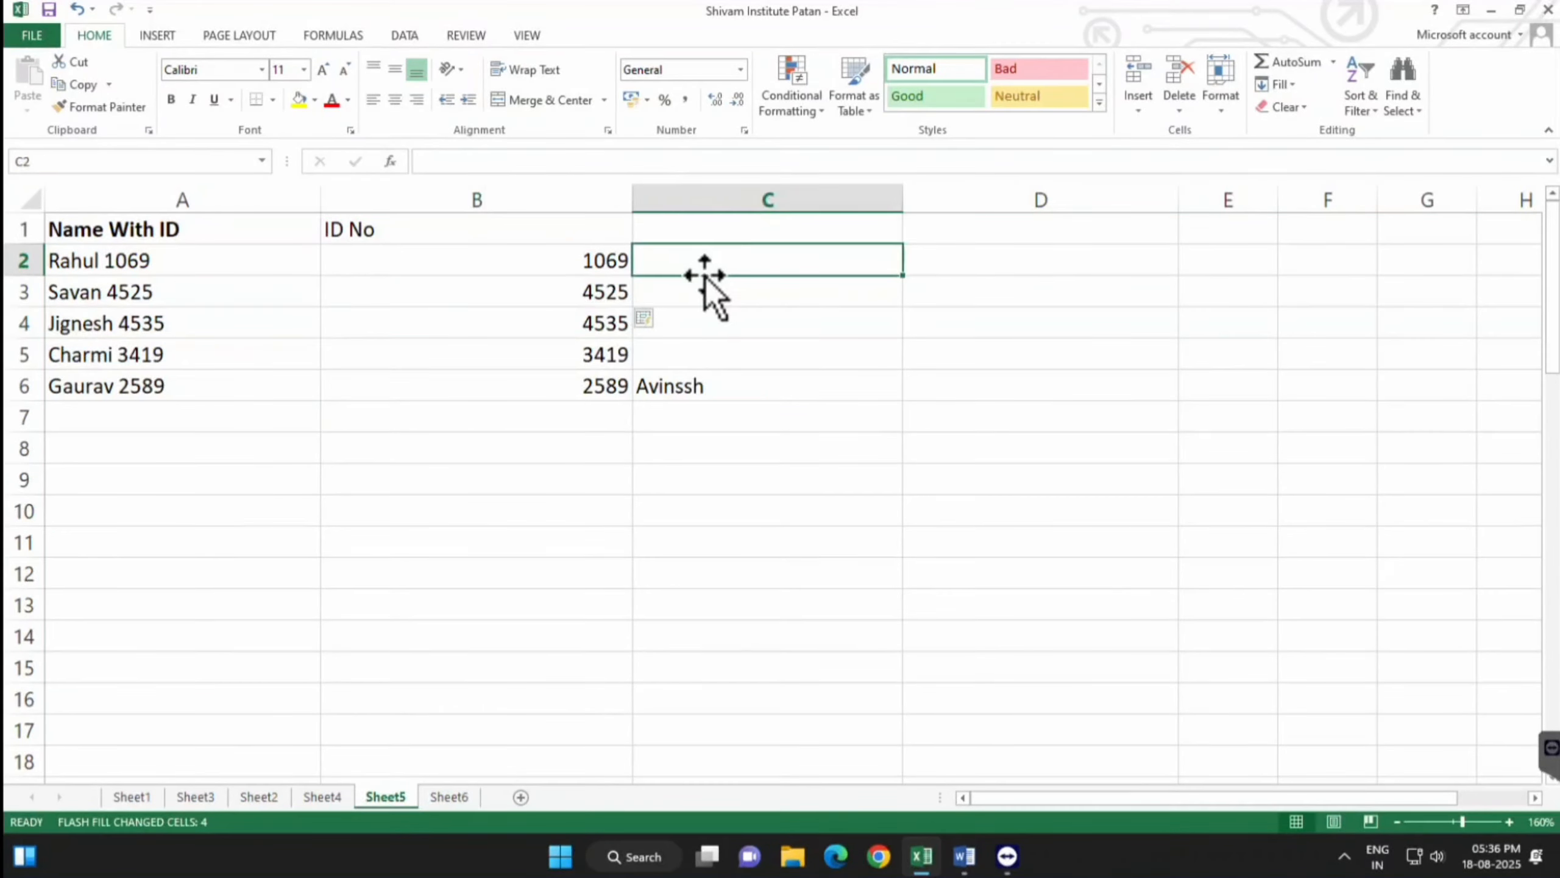
click(716, 390)
key(Delete)
click(711, 515)
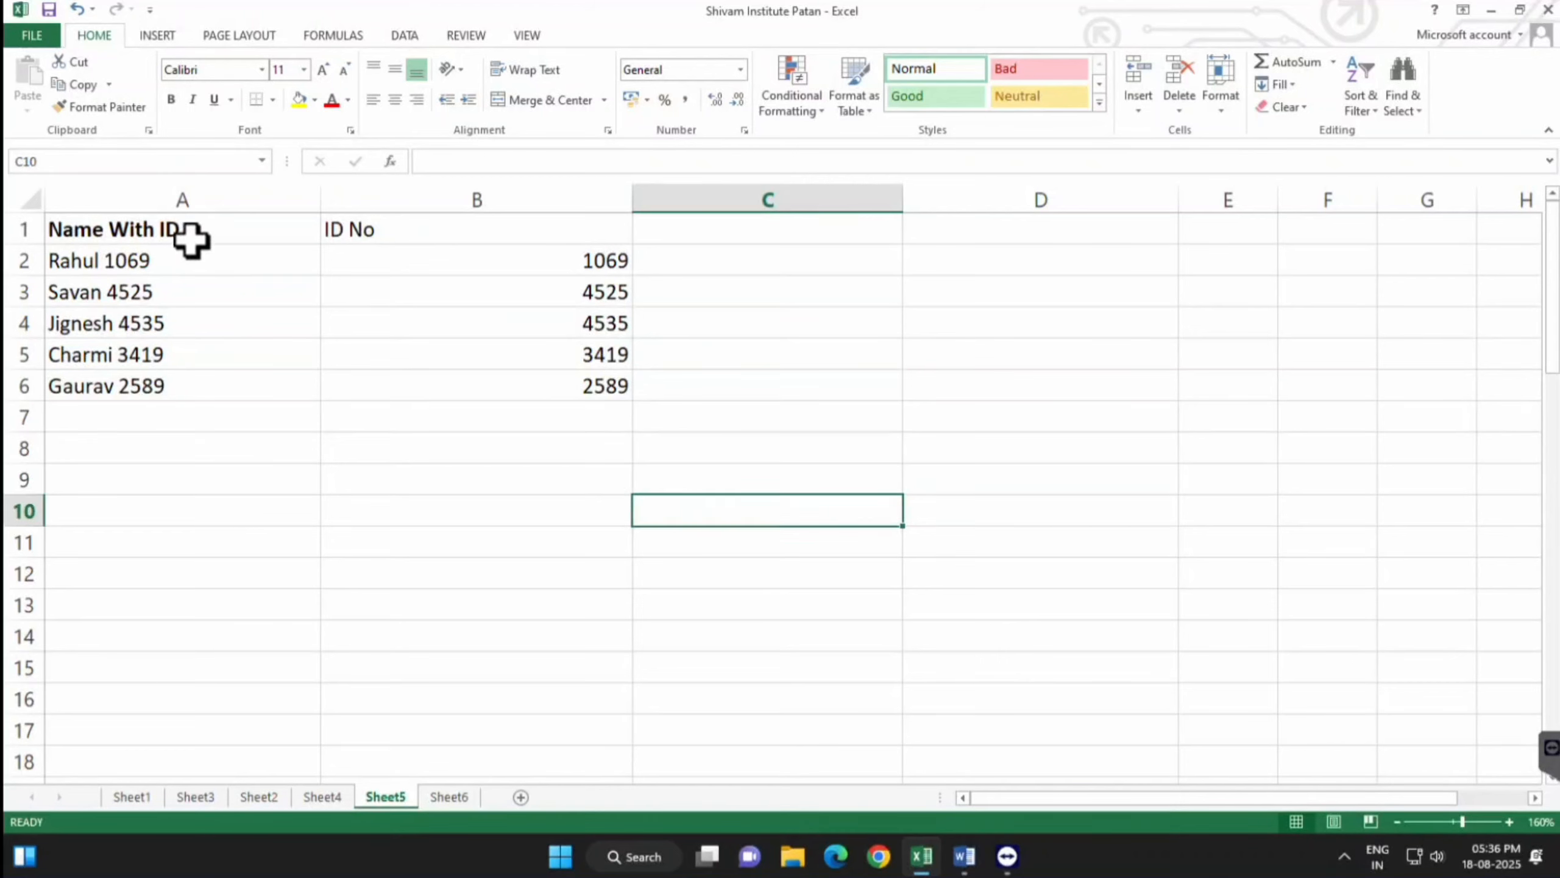
Enter =COUNT(A1:B6) in C8 to count the numeric cells in the name and ID table
drag(192, 240, 551, 396)
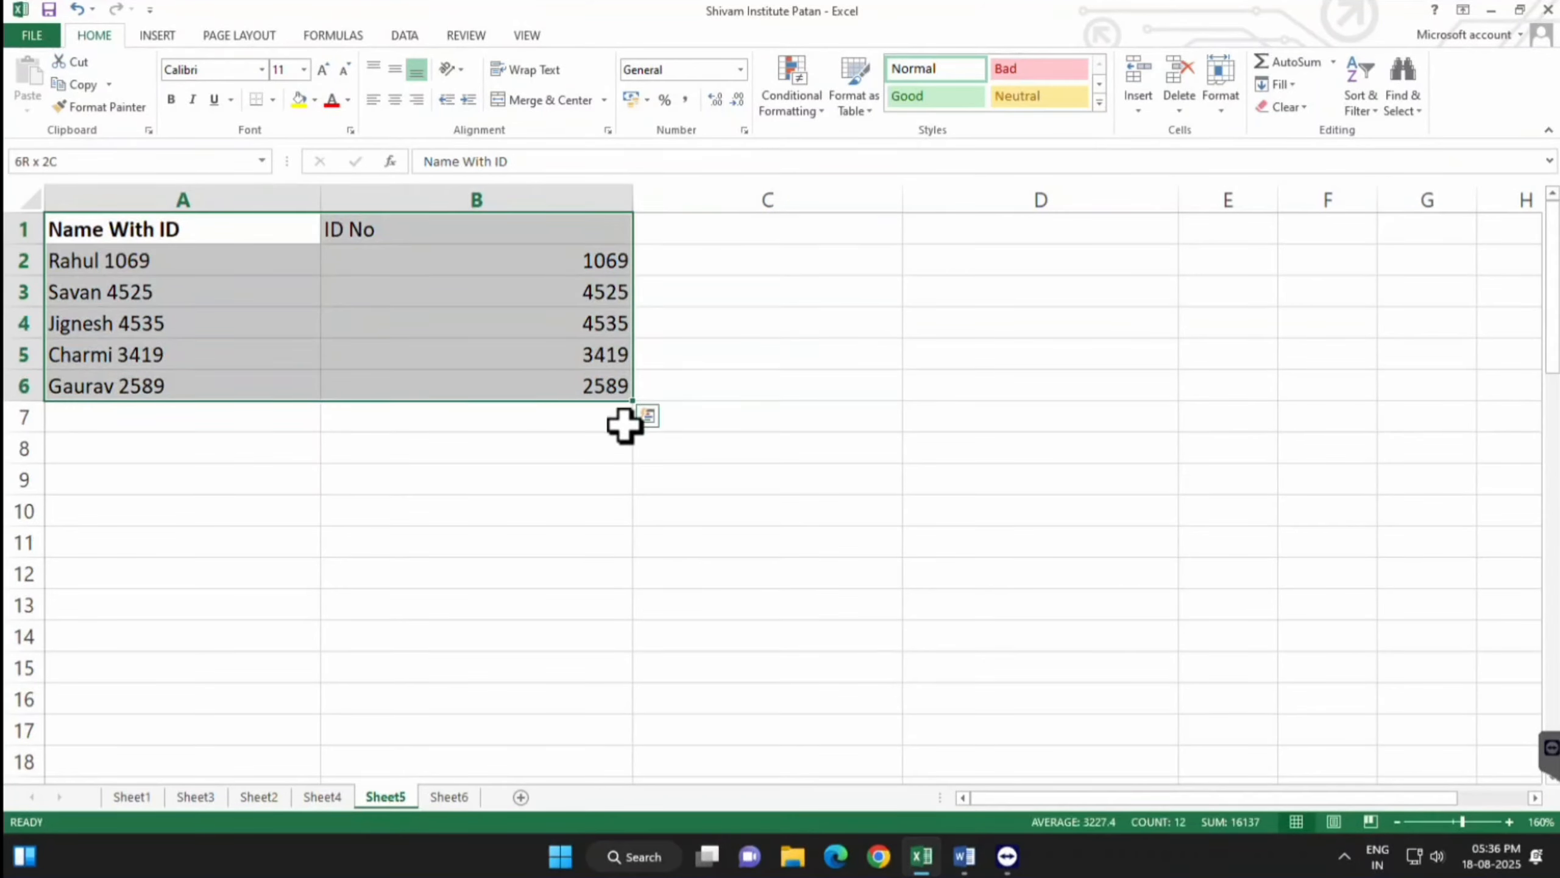
click(687, 484)
click(780, 448)
text(=COUNT()
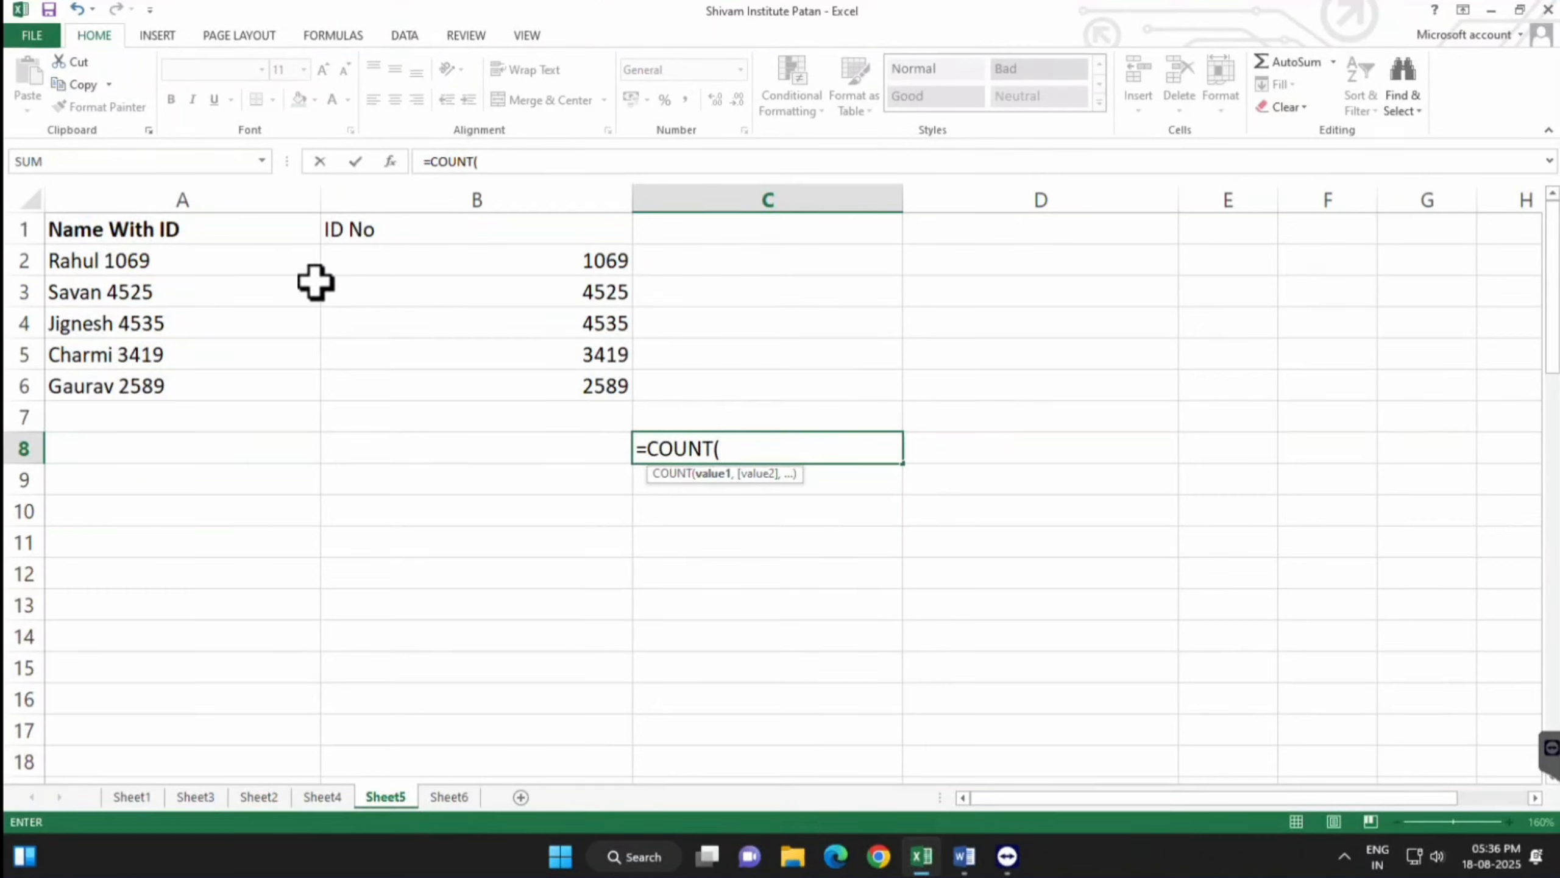
drag(209, 236, 480, 386)
key(Return)
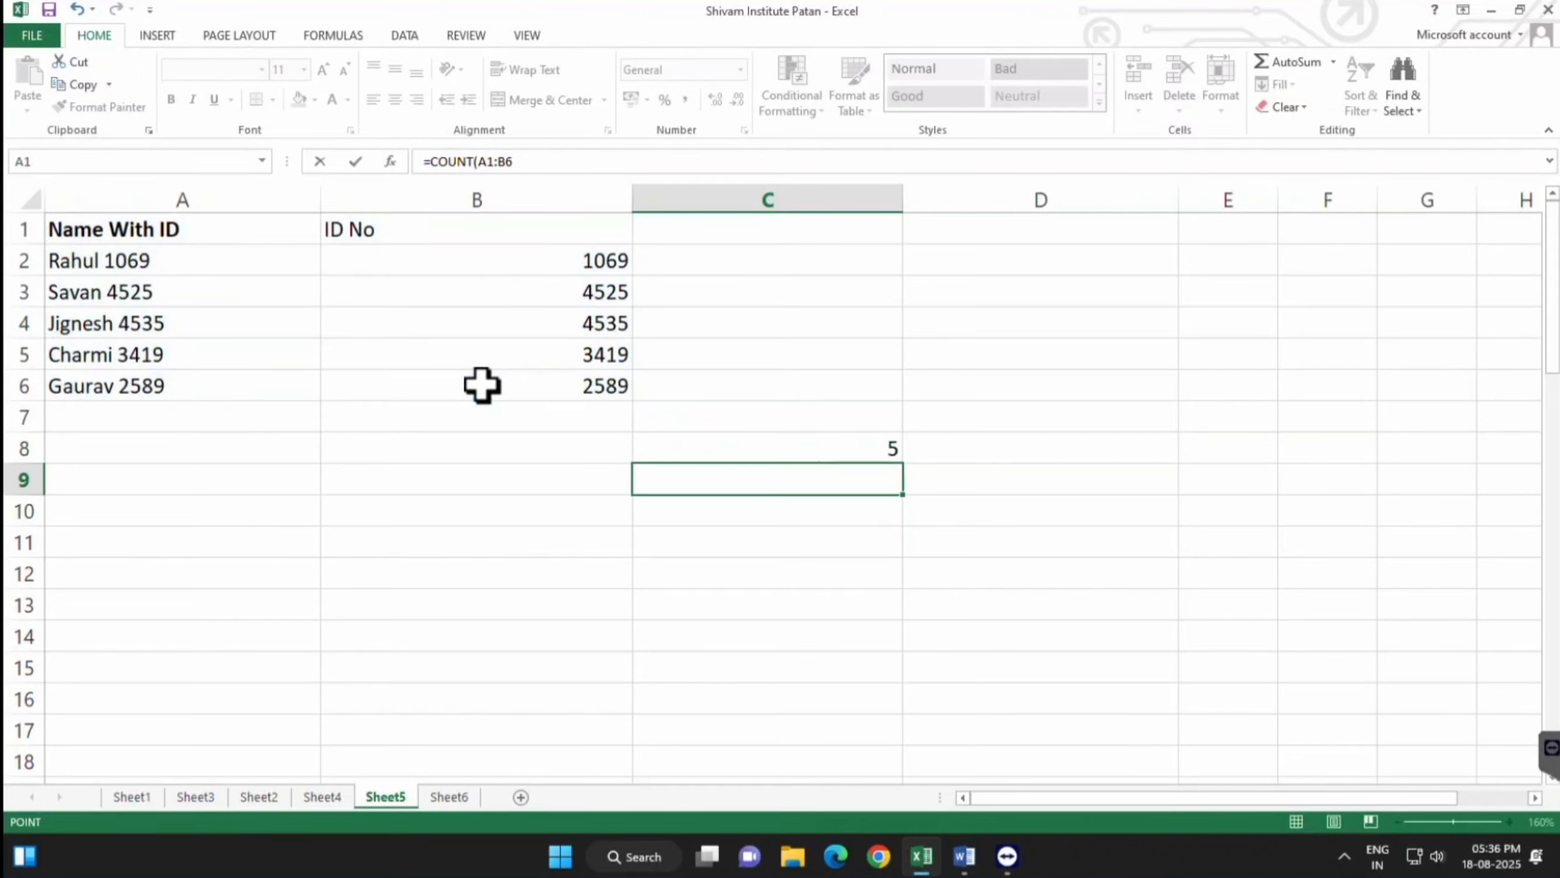
Review the COUNT formula in C8 against the ID numbers, the names with IDs and the header cells in A1:B6
click(776, 455)
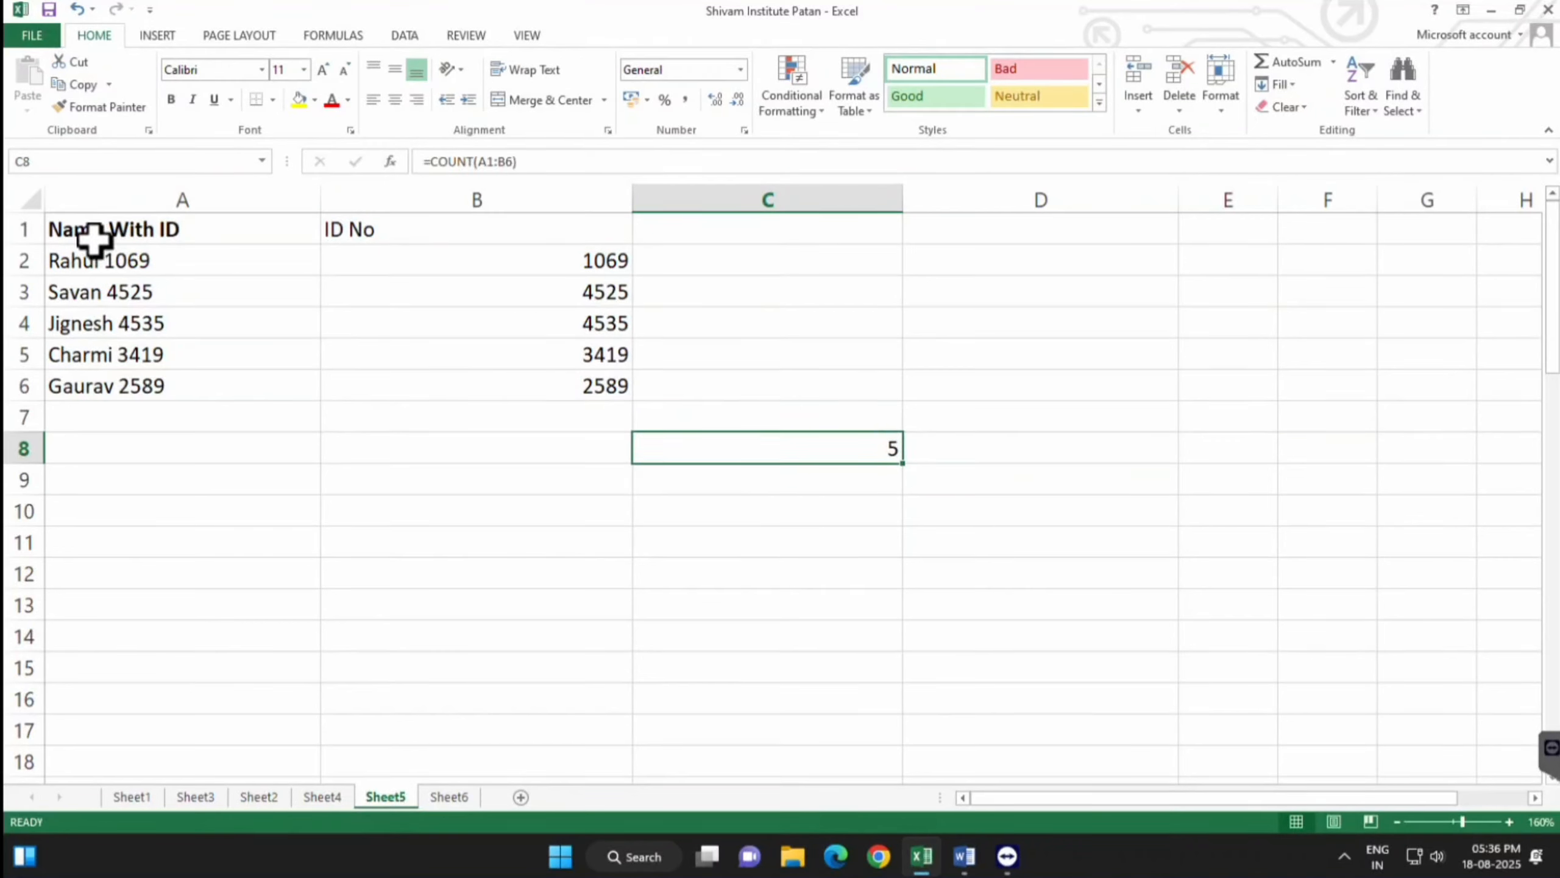
drag(105, 236, 480, 386)
click(411, 470)
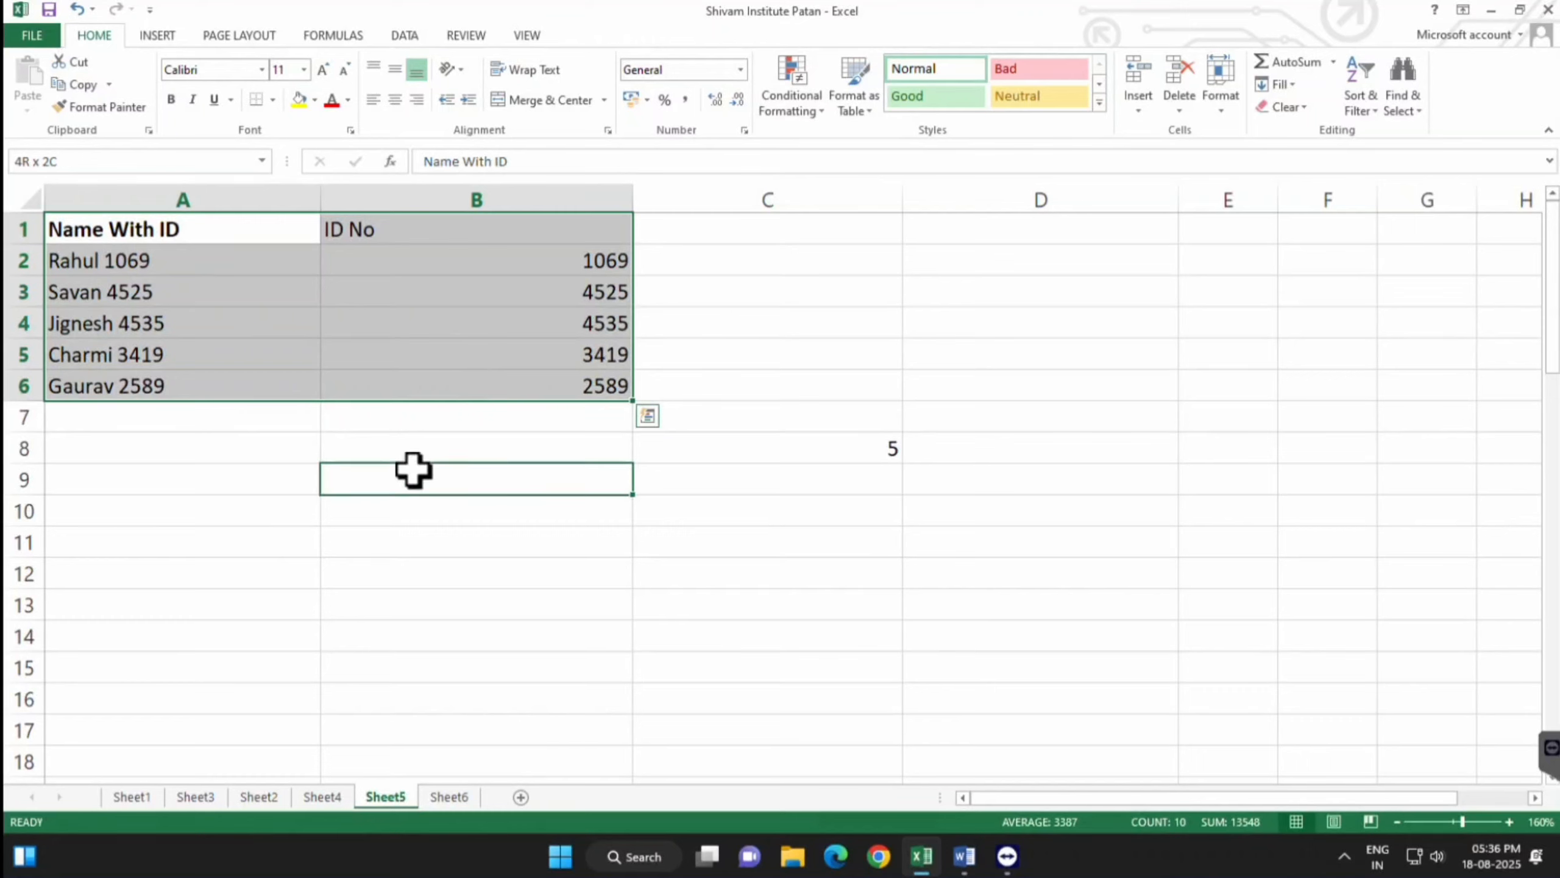
drag(467, 251, 448, 381)
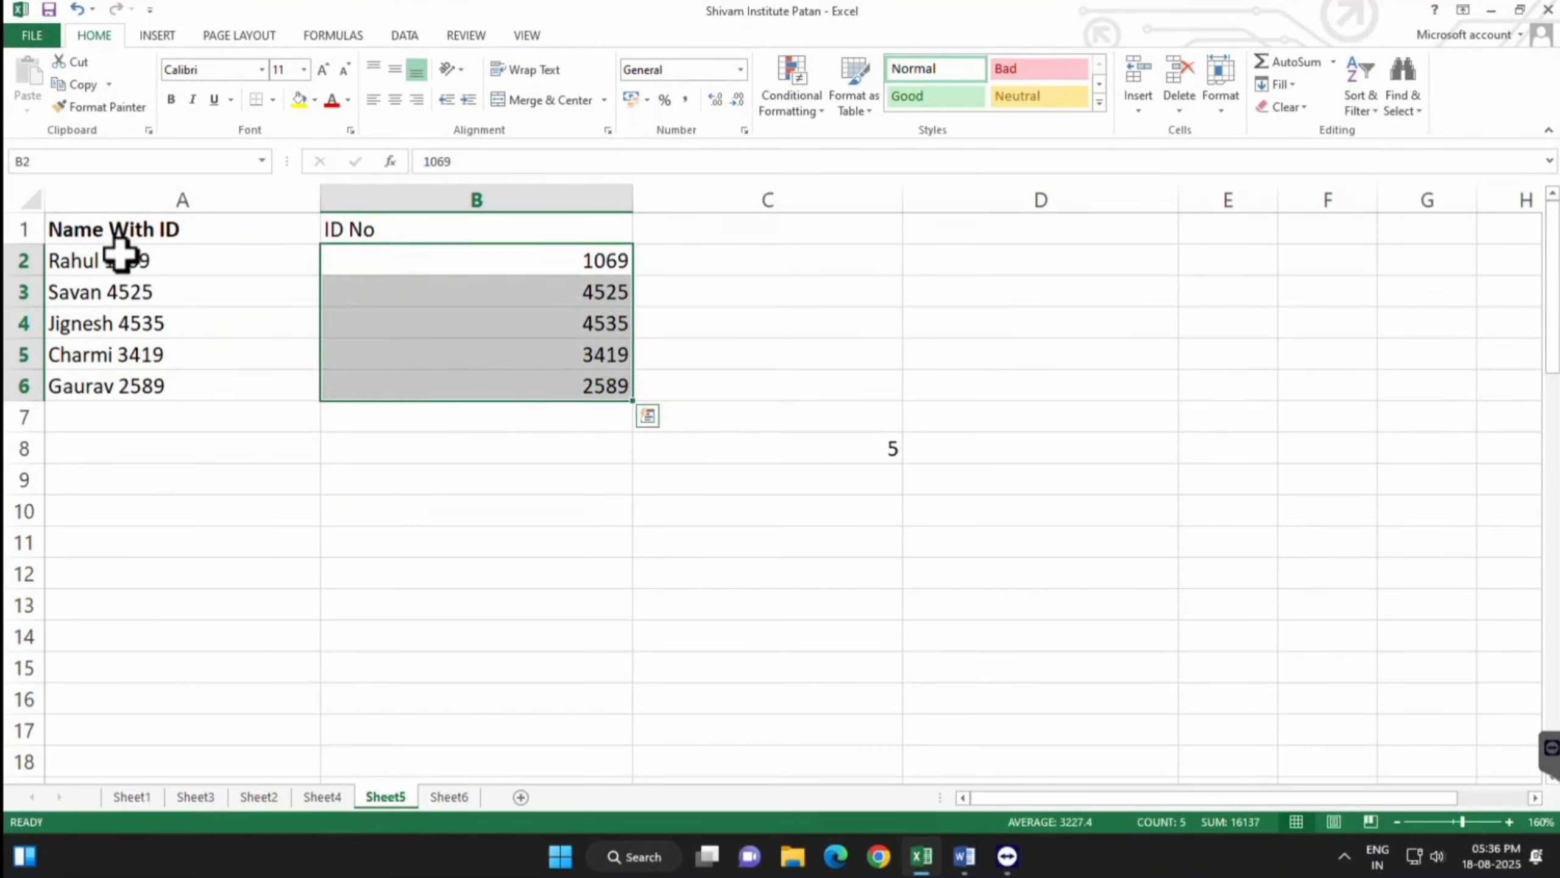
drag(126, 253, 97, 390)
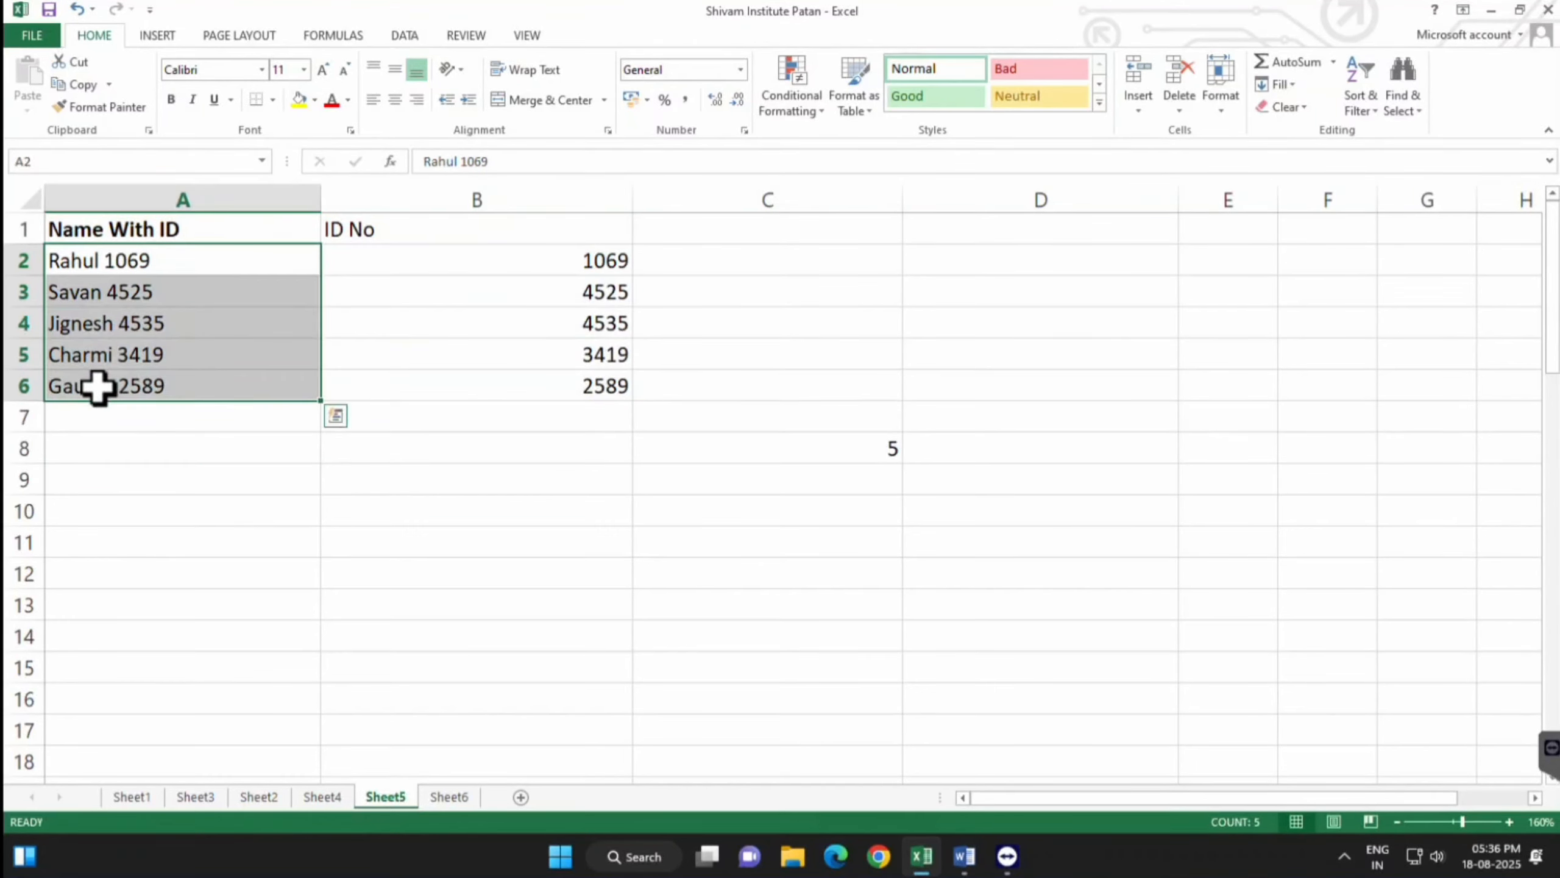
click(232, 235)
drag(232, 235, 434, 242)
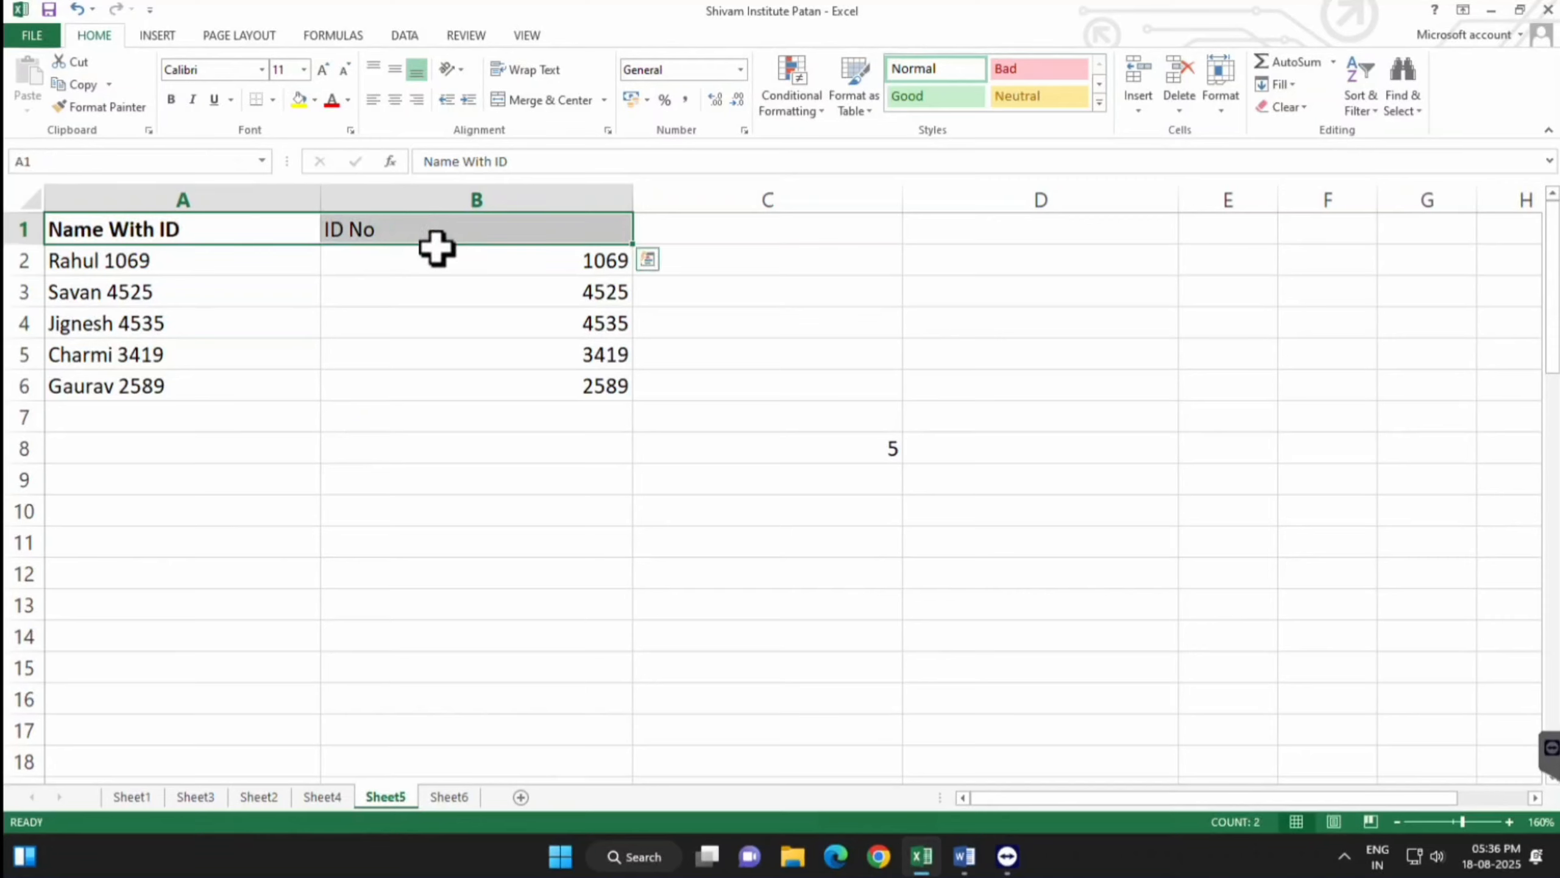
Clear the COUNT formula from C8
click(470, 515)
click(834, 445)
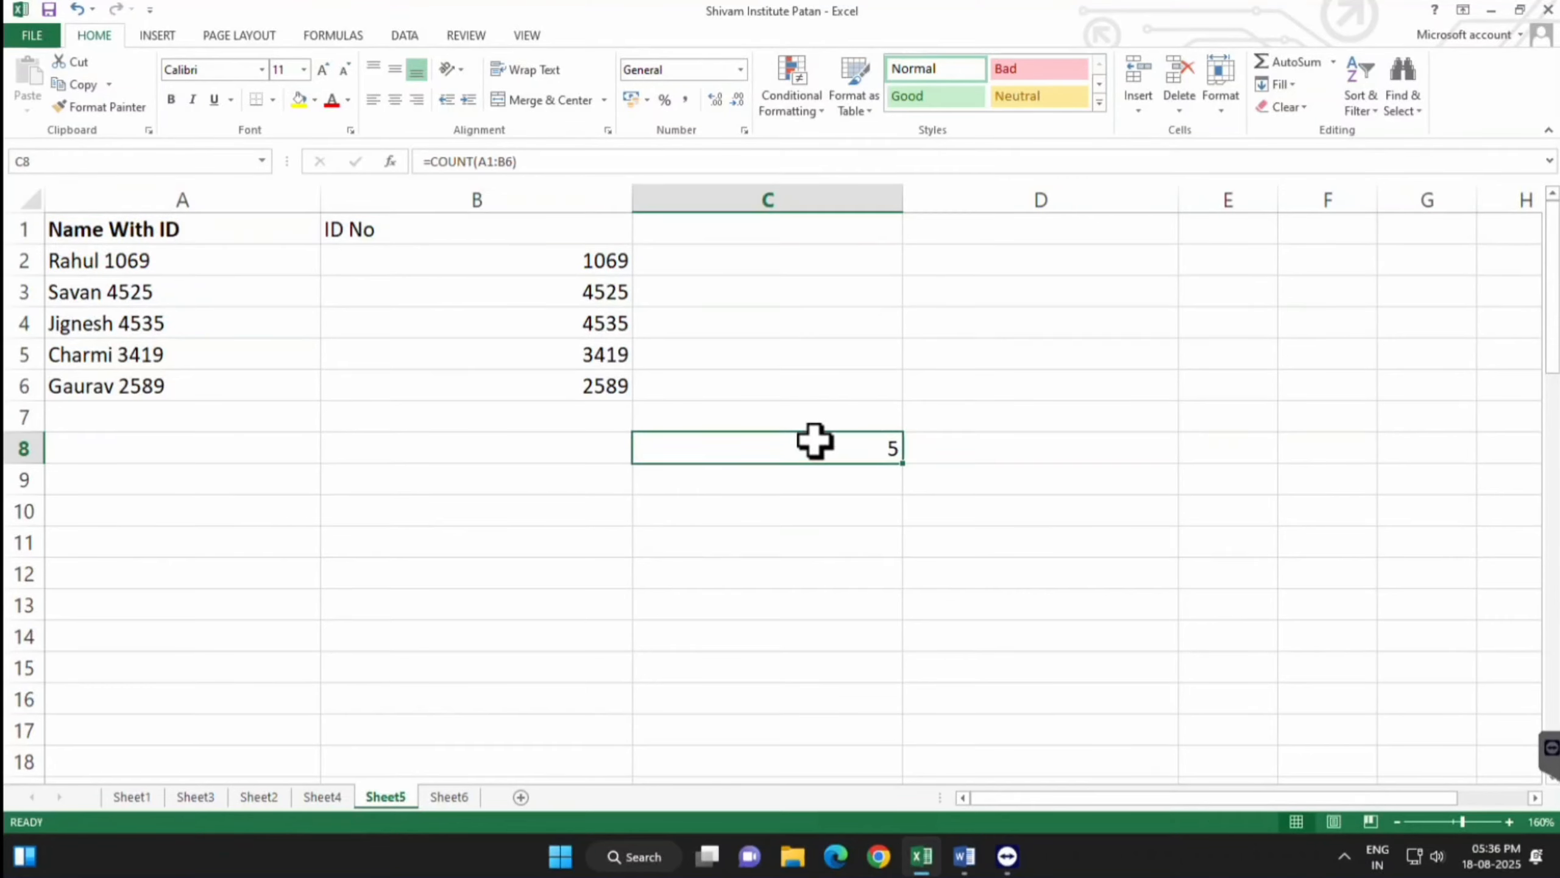
key(Delete)
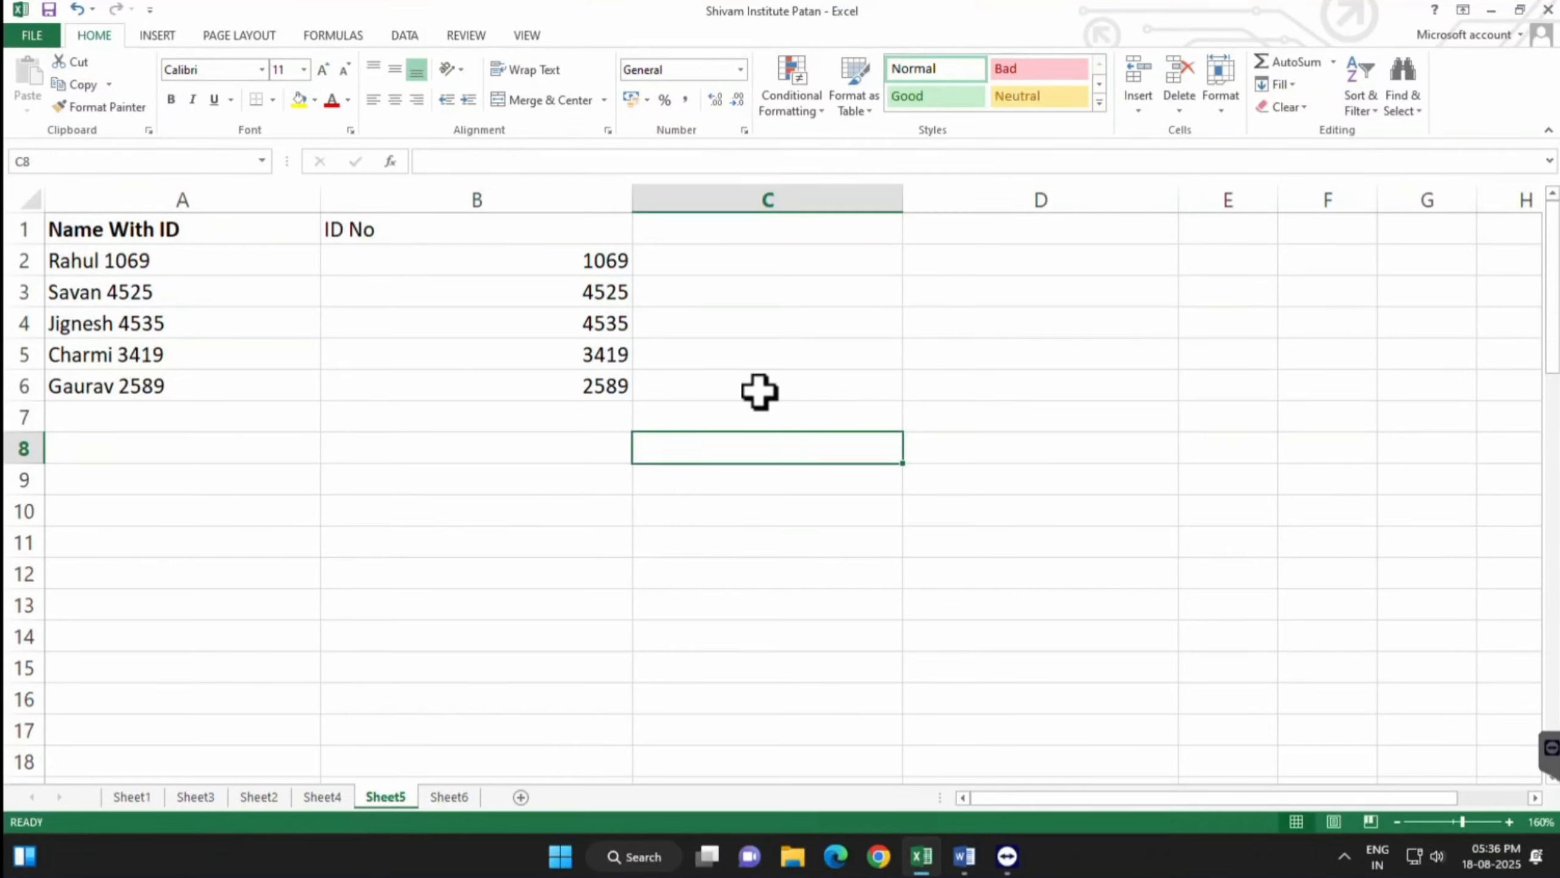
Enter =COUNT(A1:B1) in C9 to test COUNT on the two header cells
click(660, 483)
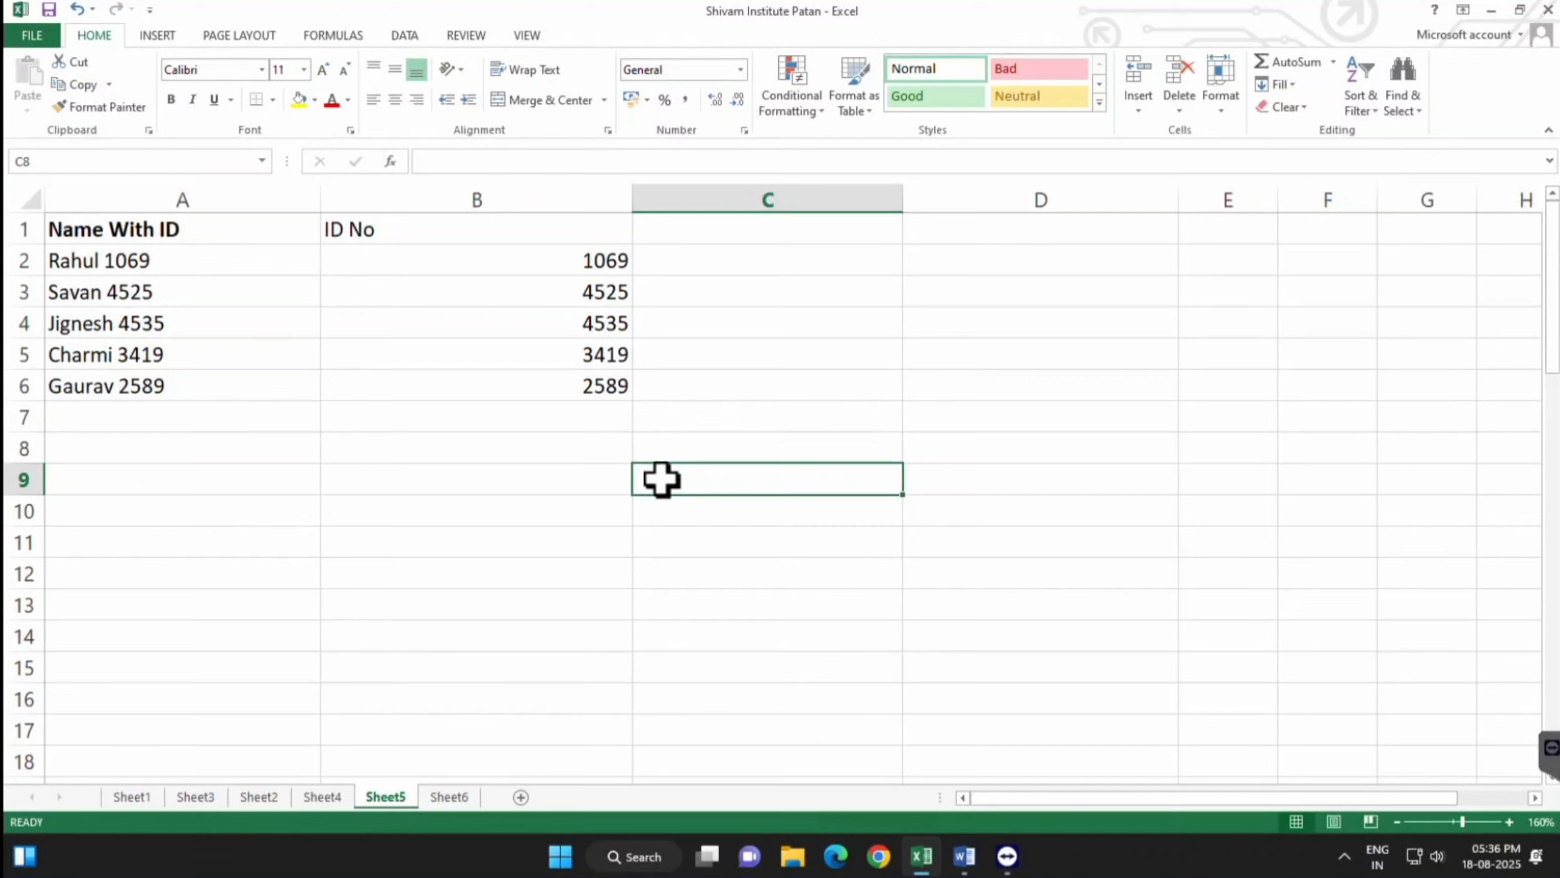
text(c)
key(BackSpace)
text(=count)
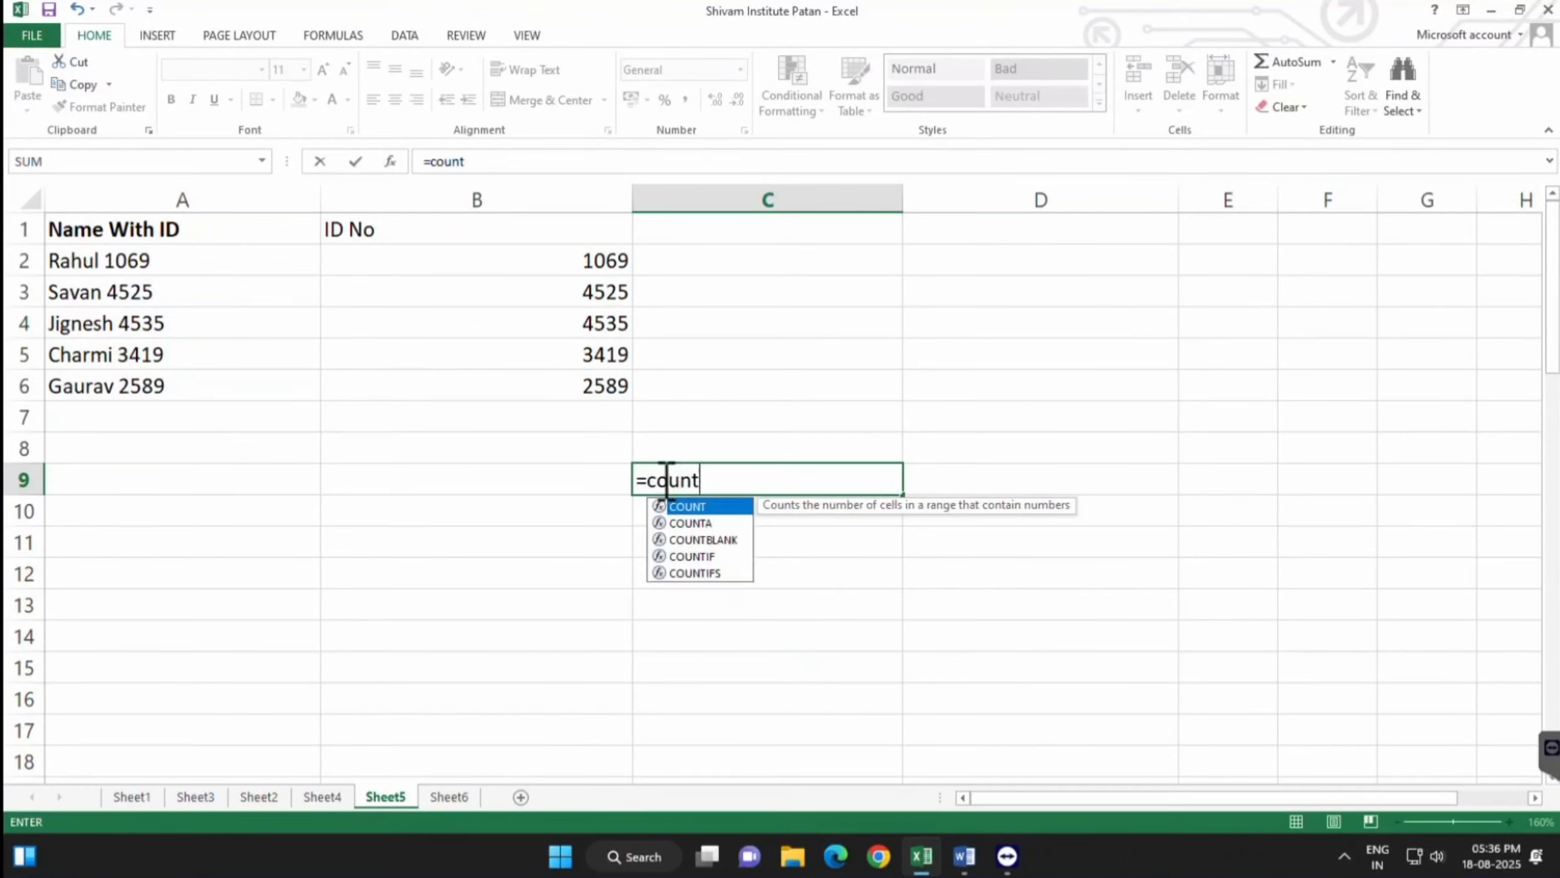
key(Tab)
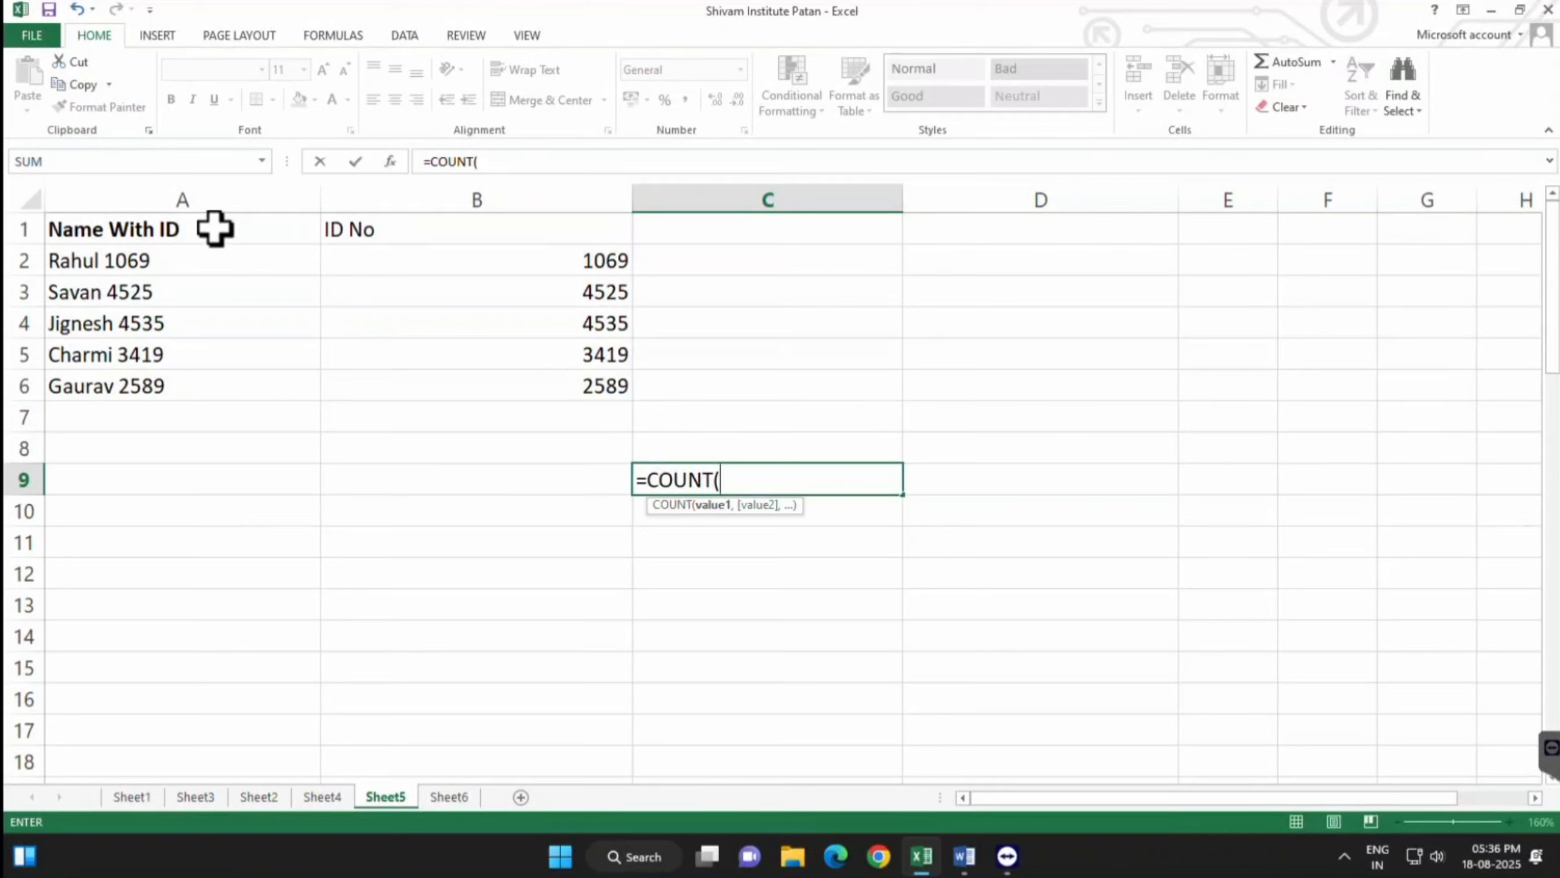
drag(216, 230, 428, 232)
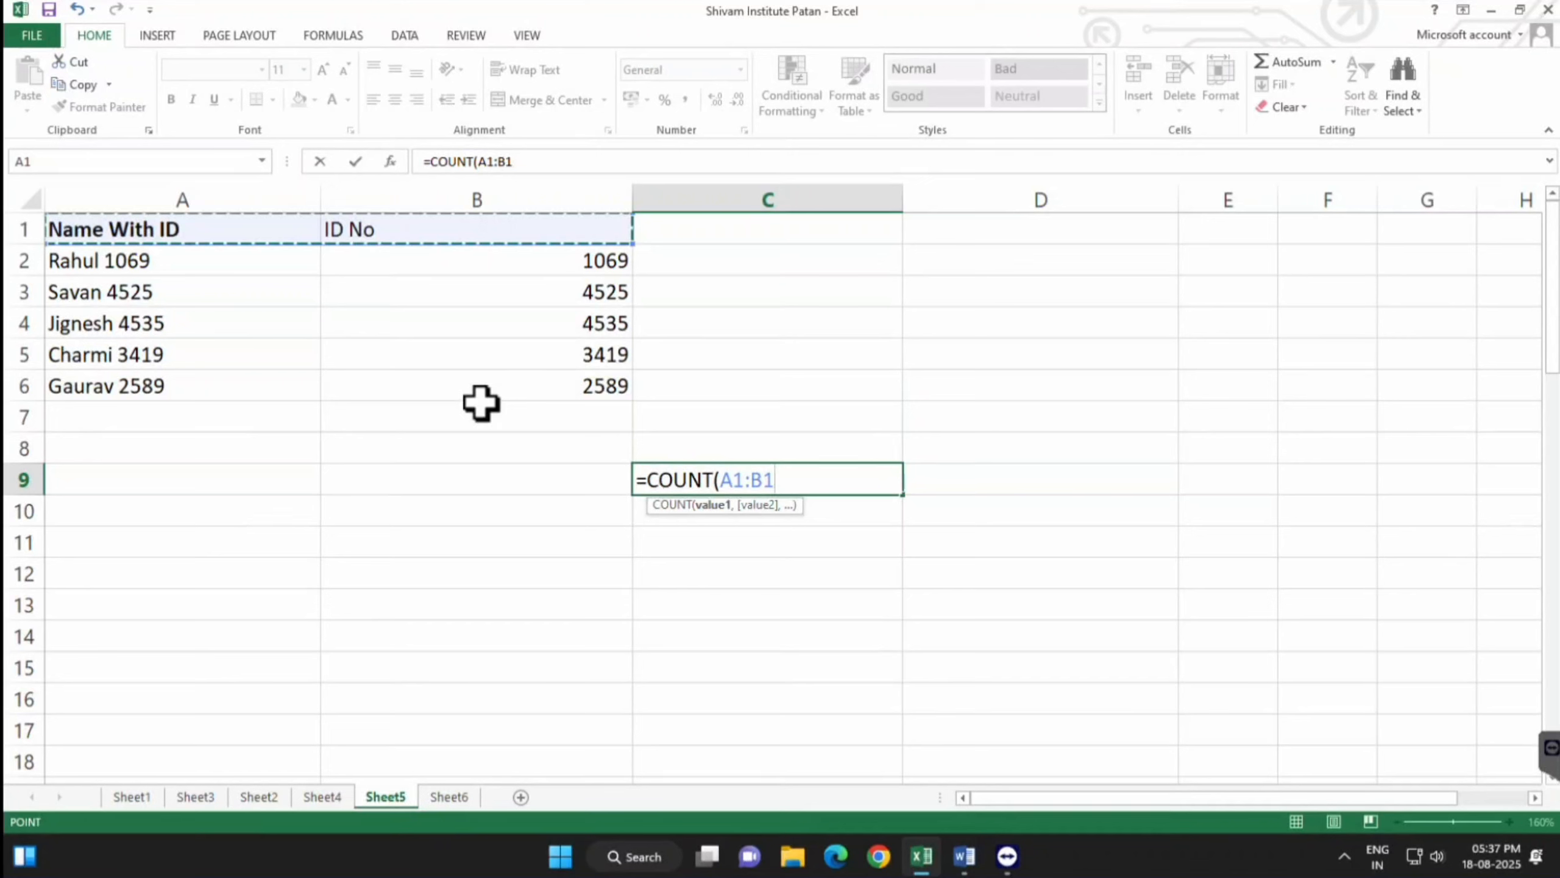
key(Return)
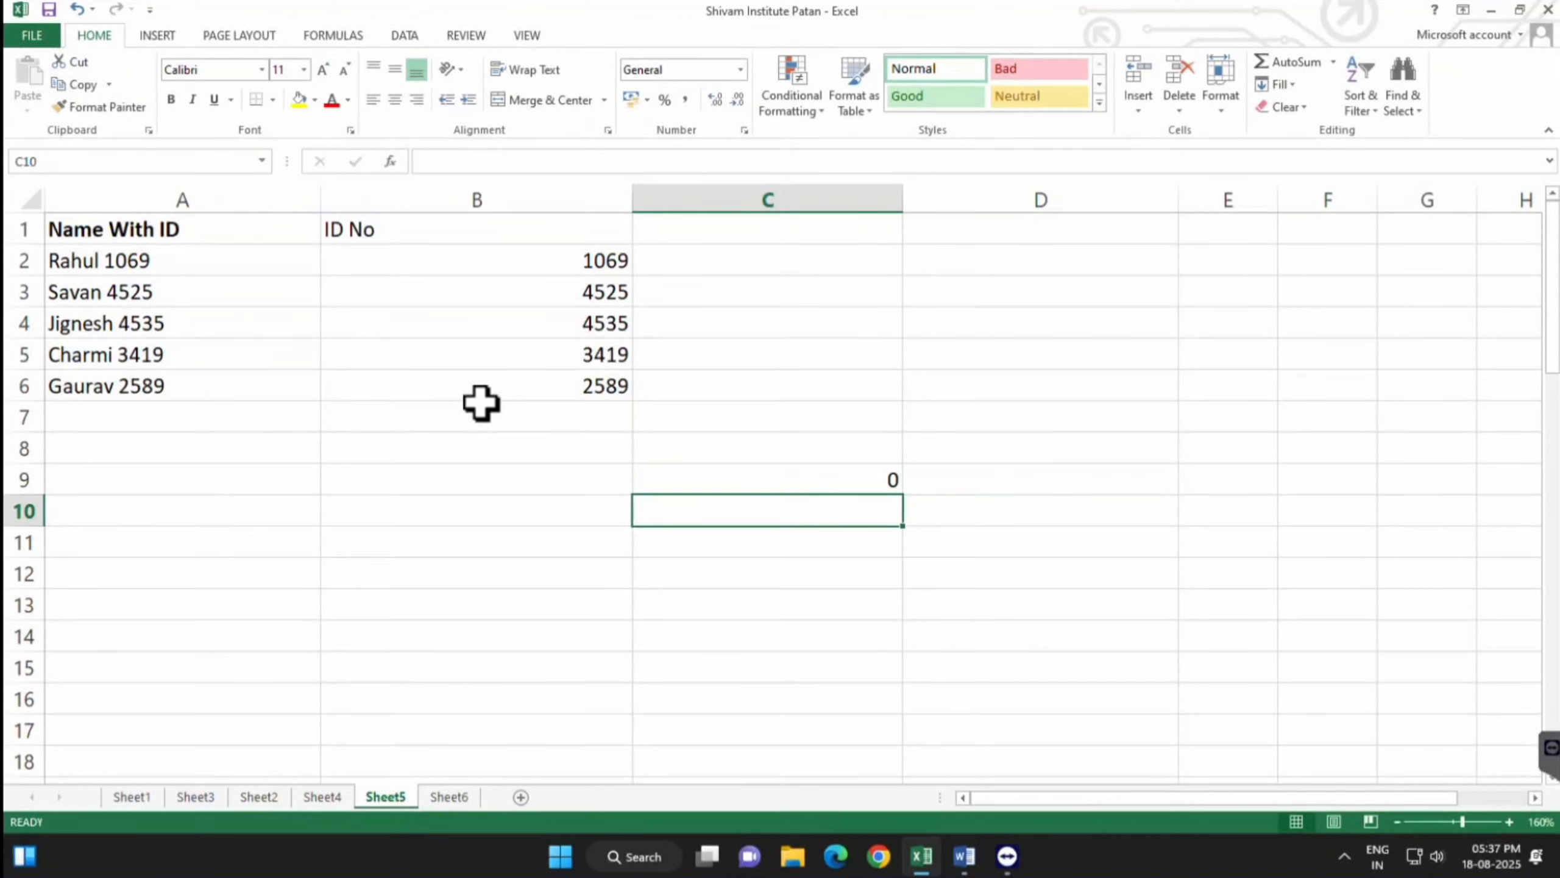
Compare the COUNT formula with the header cells A1:B1, and clear it from C9
drag(219, 230, 393, 214)
click(780, 499)
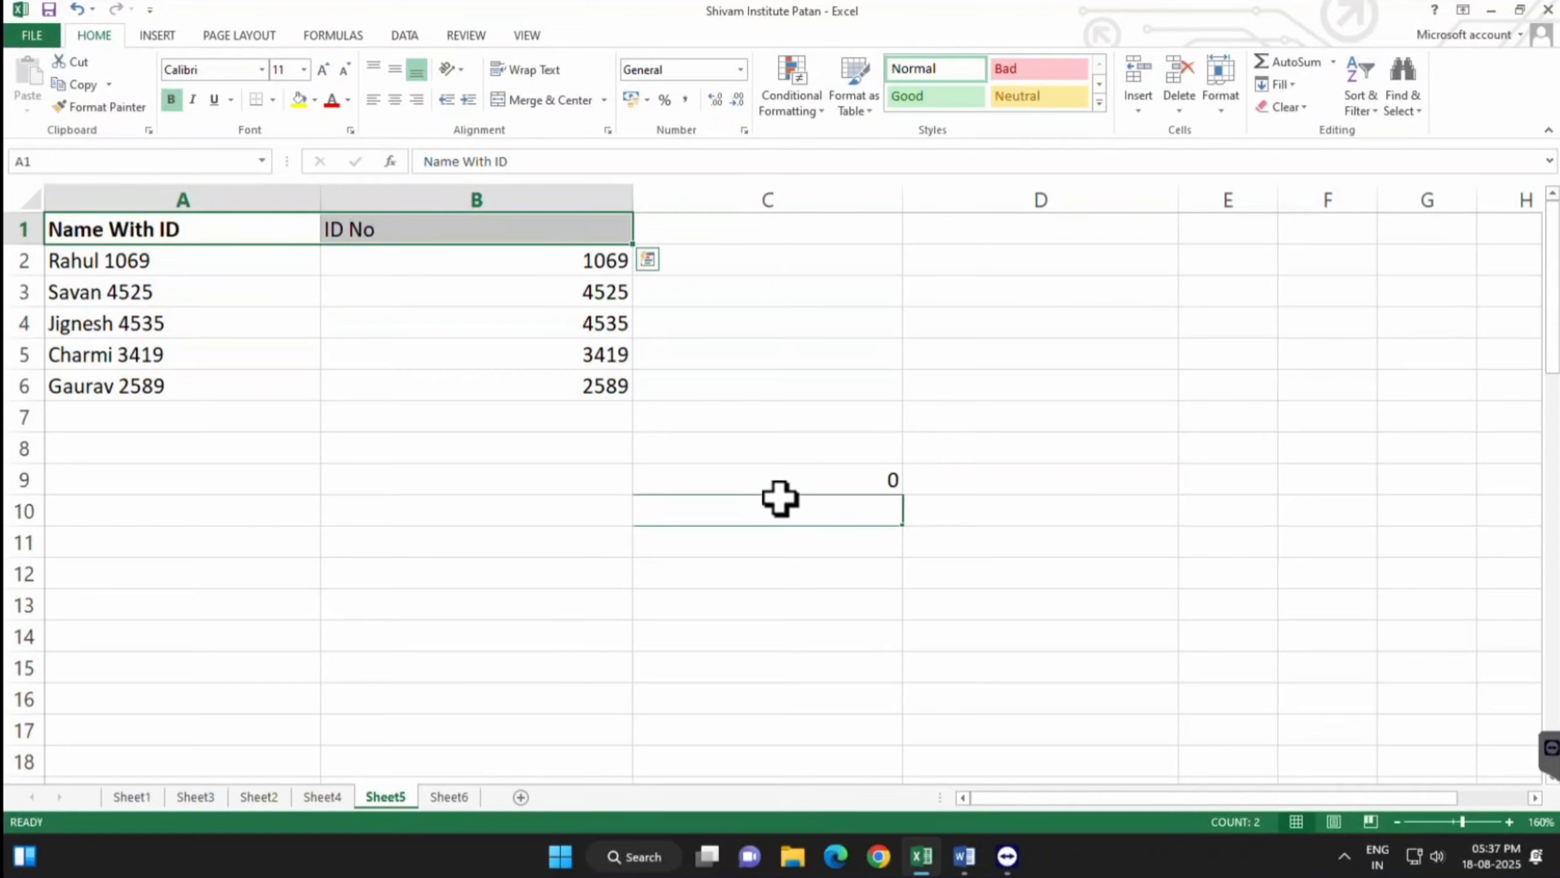
click(784, 481)
key(Delete)
click(638, 593)
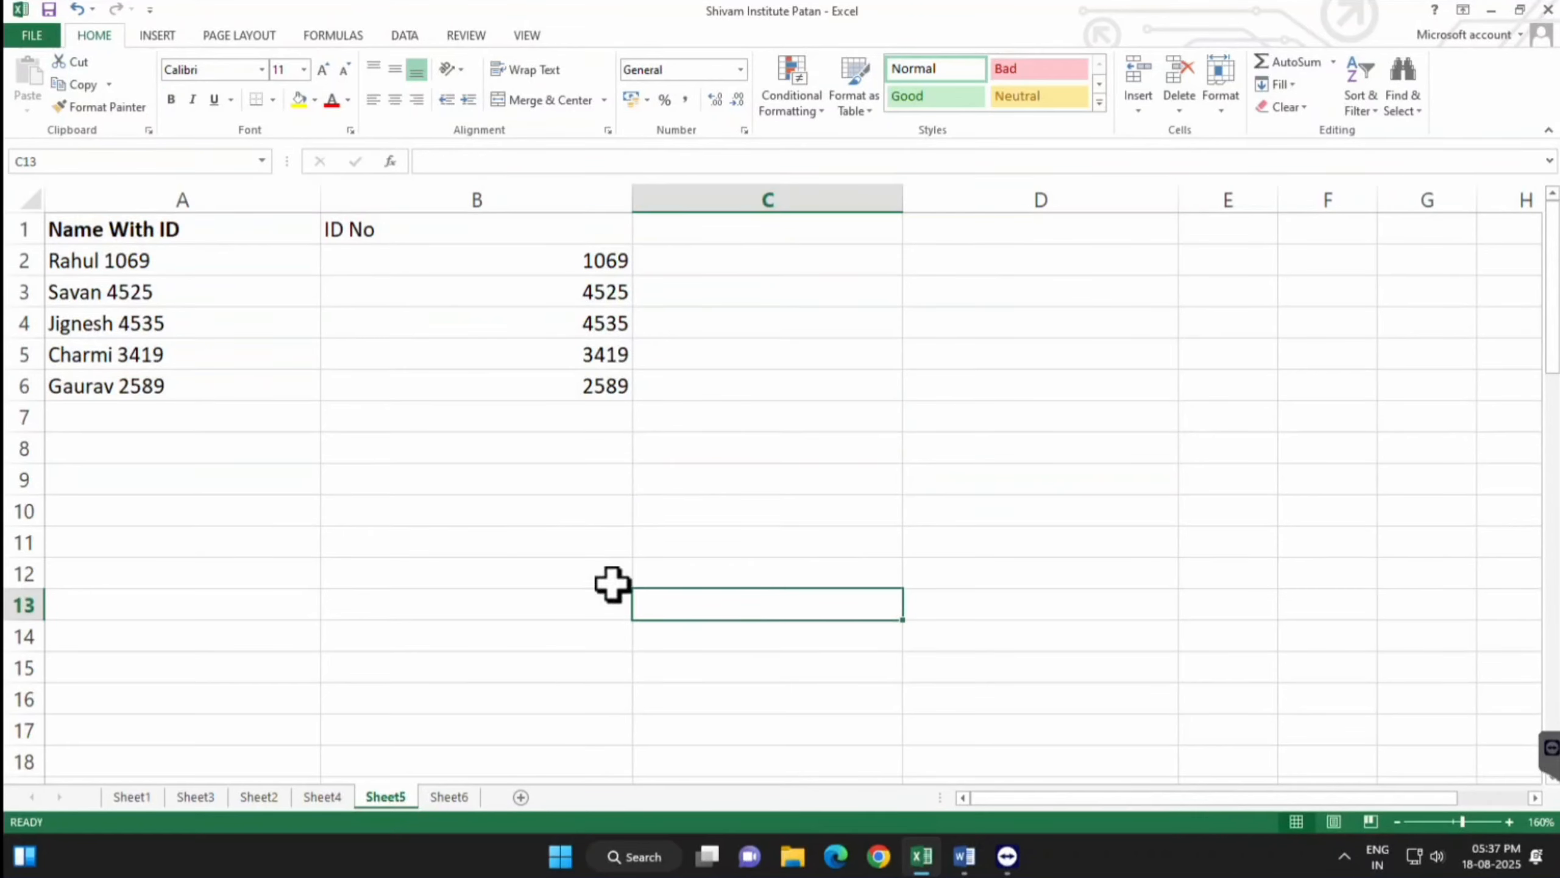
Enter =COUNTA(A1:B6) in C8 to count all non-empty cells in the name and ID table
mouse_move(169, 238)
mouse_down()
mouse_move(356, 338)
mouse_move(581, 396)
mouse_up()
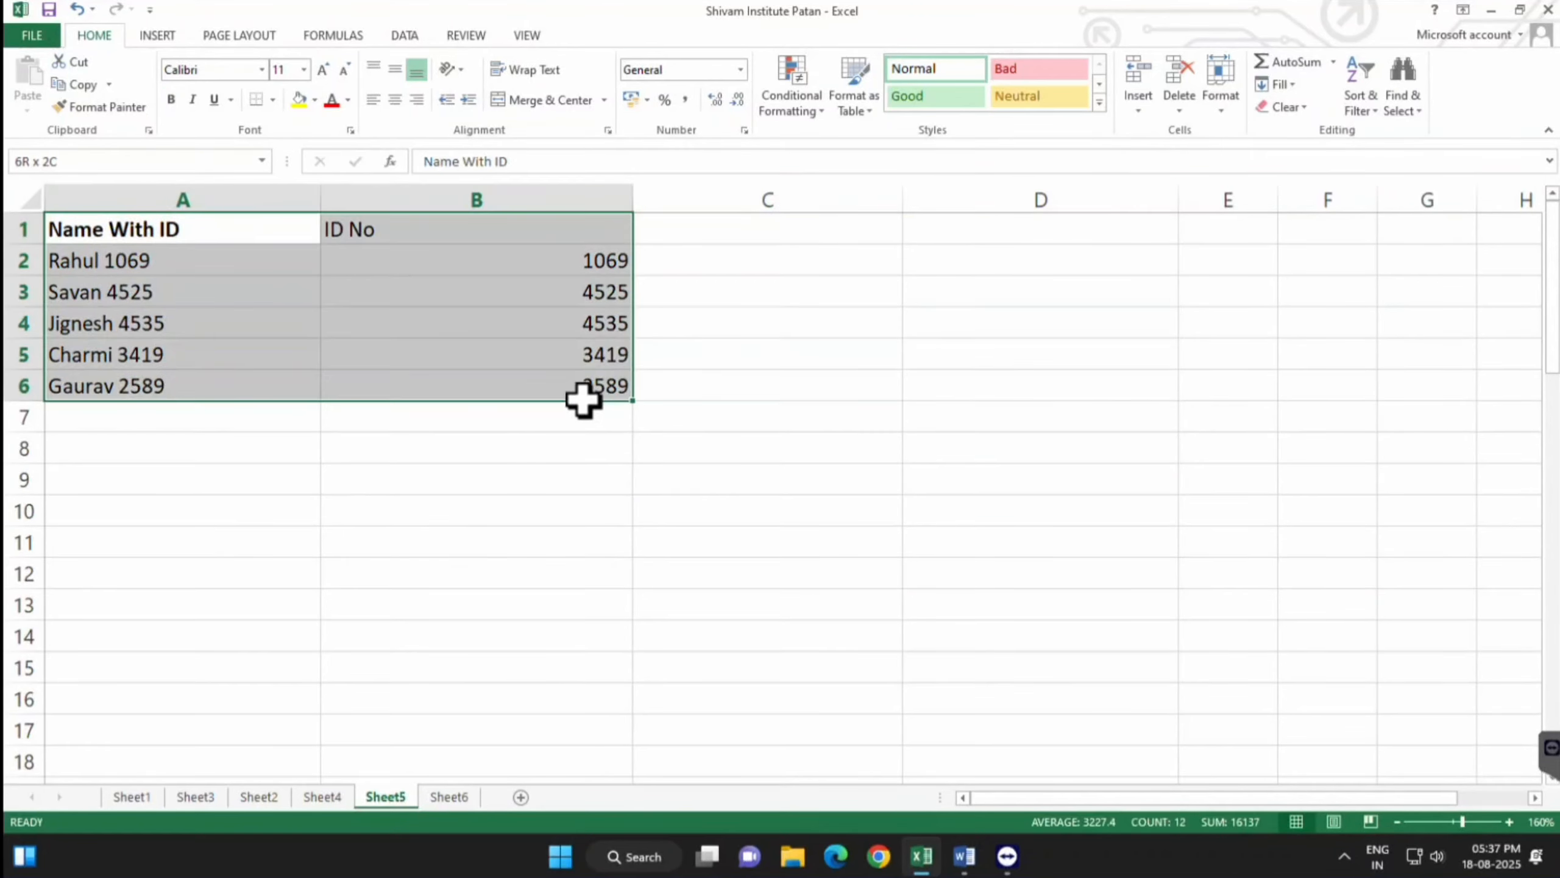
click(533, 242)
drag(536, 268, 531, 365)
drag(174, 244, 184, 372)
click(428, 521)
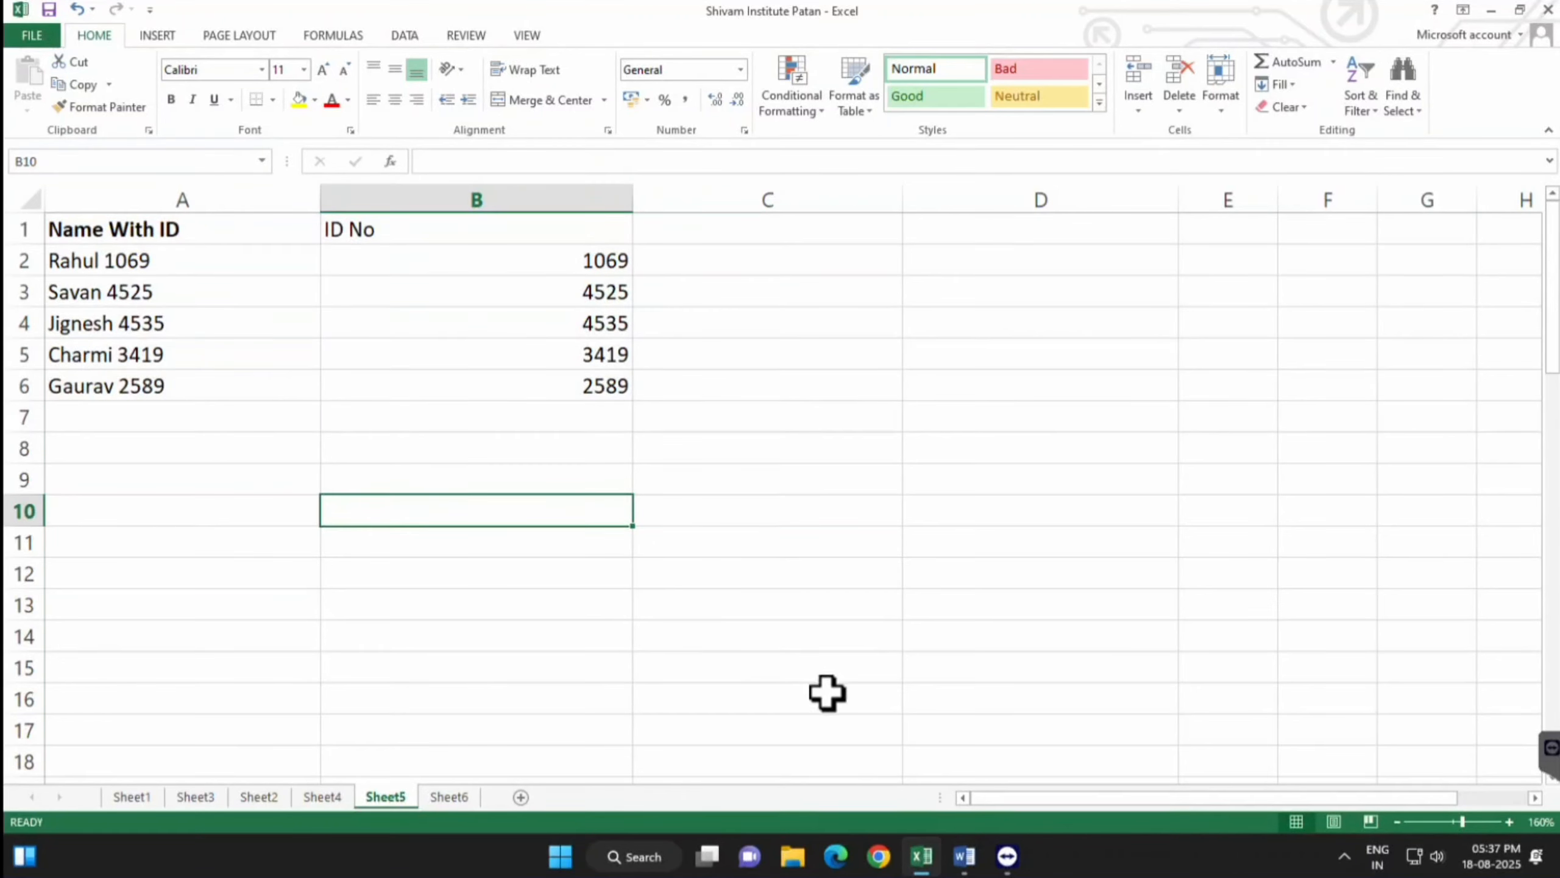
click(759, 443)
text(=count)
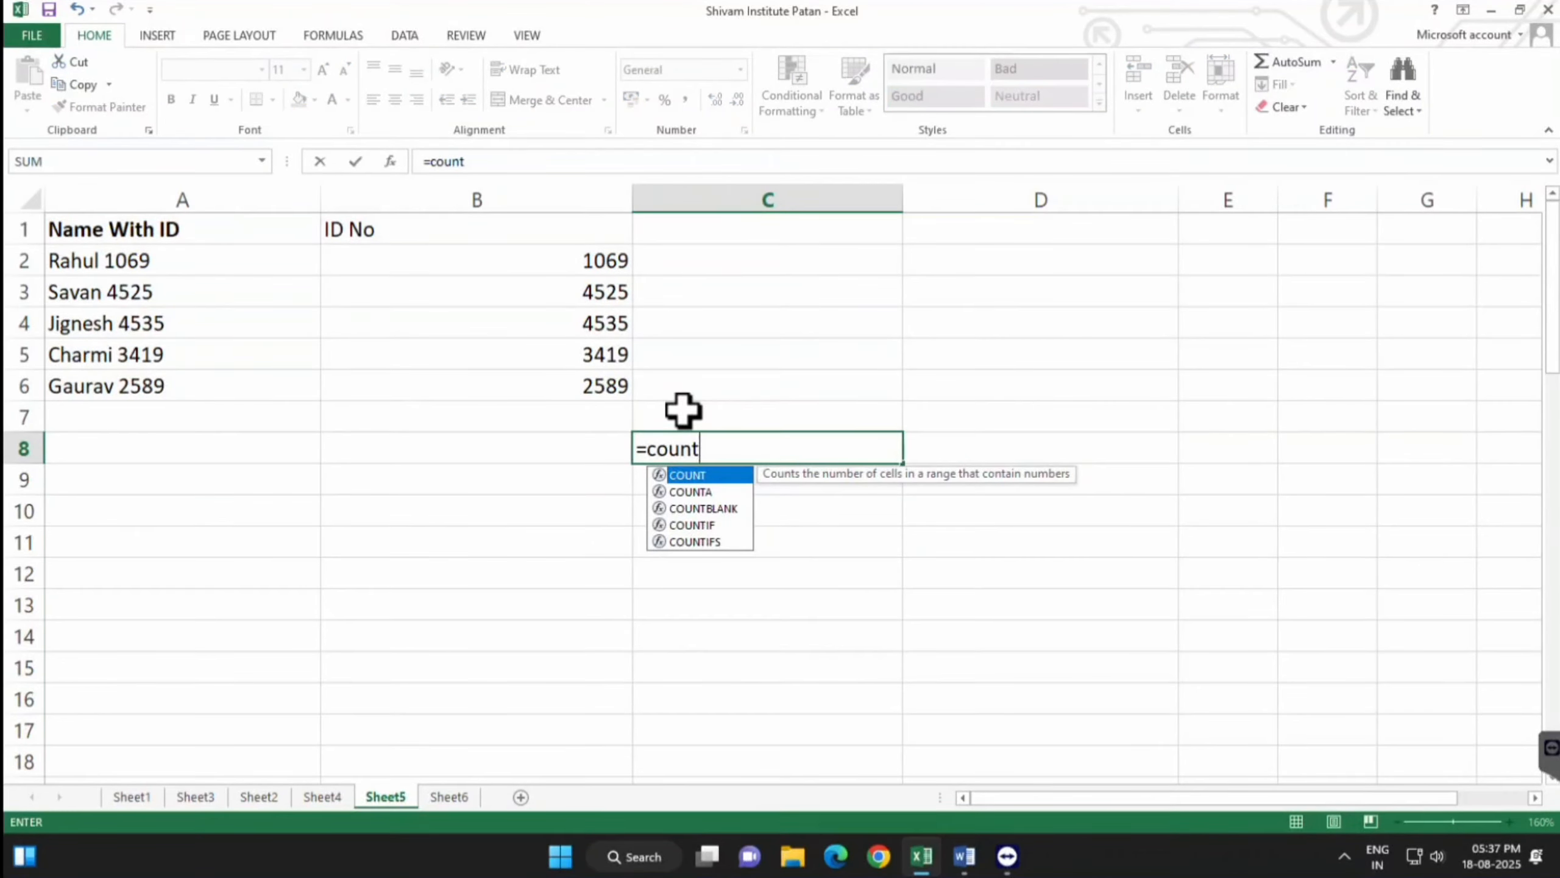
key(Down)
key(Tab)
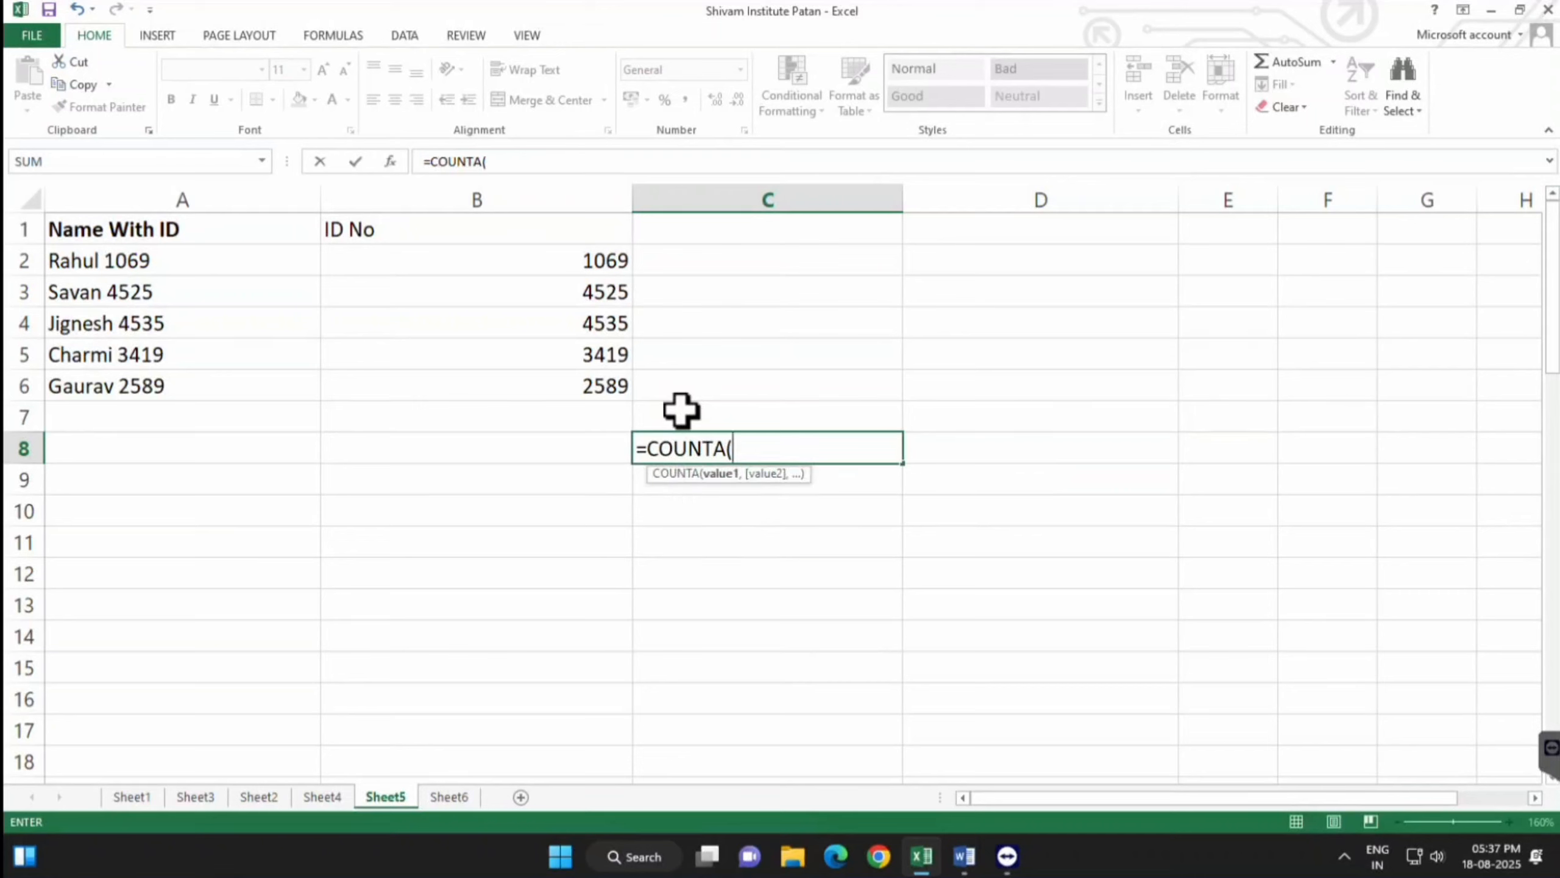
drag(84, 234, 509, 409)
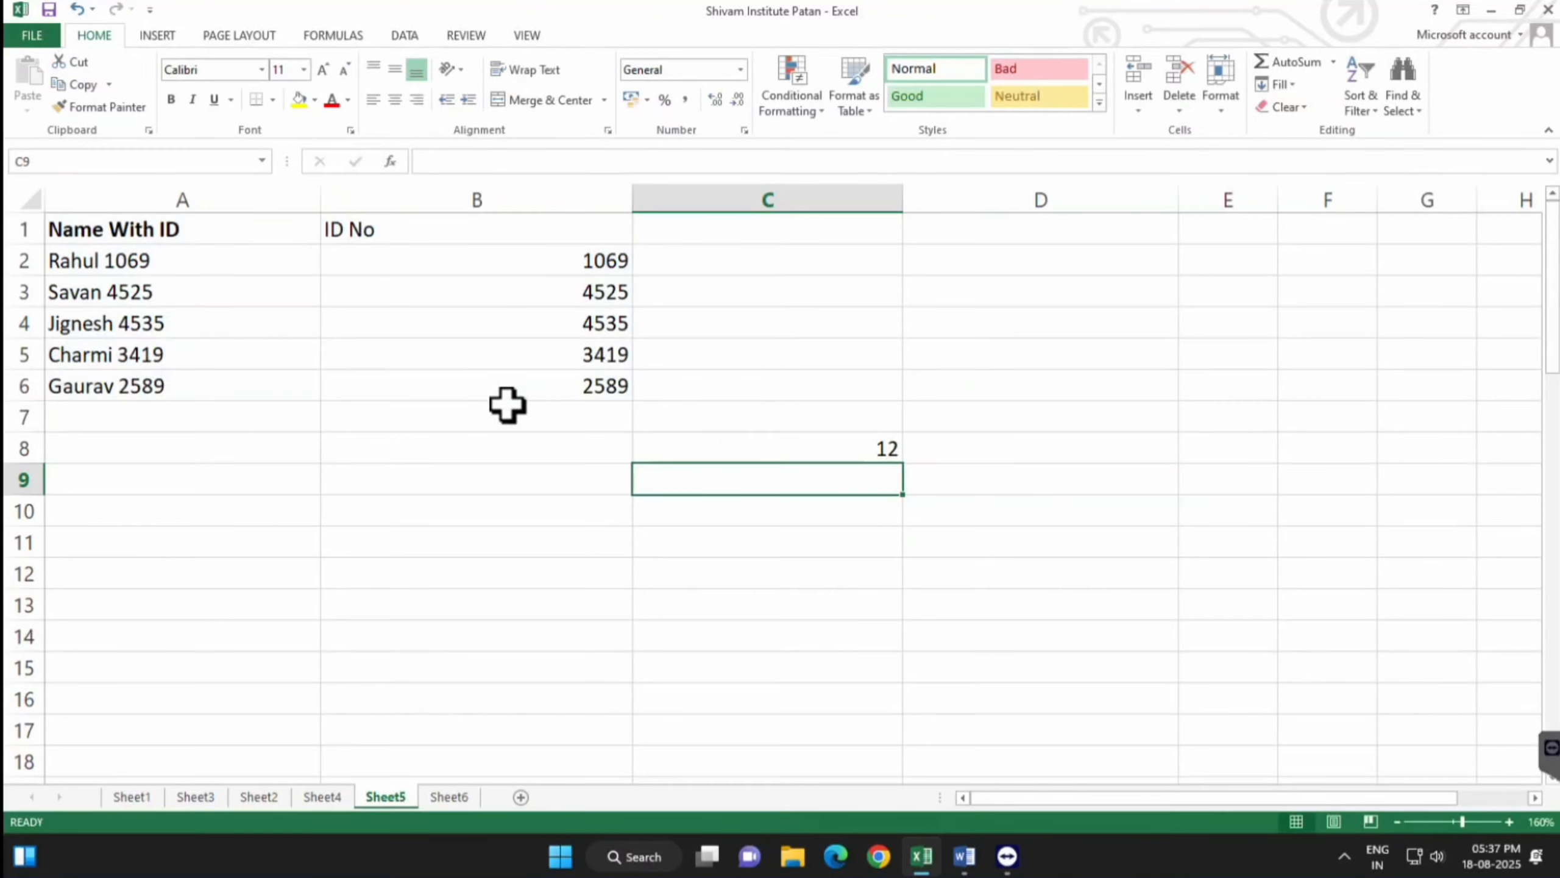
Replace the formula in C8 with =COUNTA(B2:B6) to count only the filled ID number cells
click(730, 447)
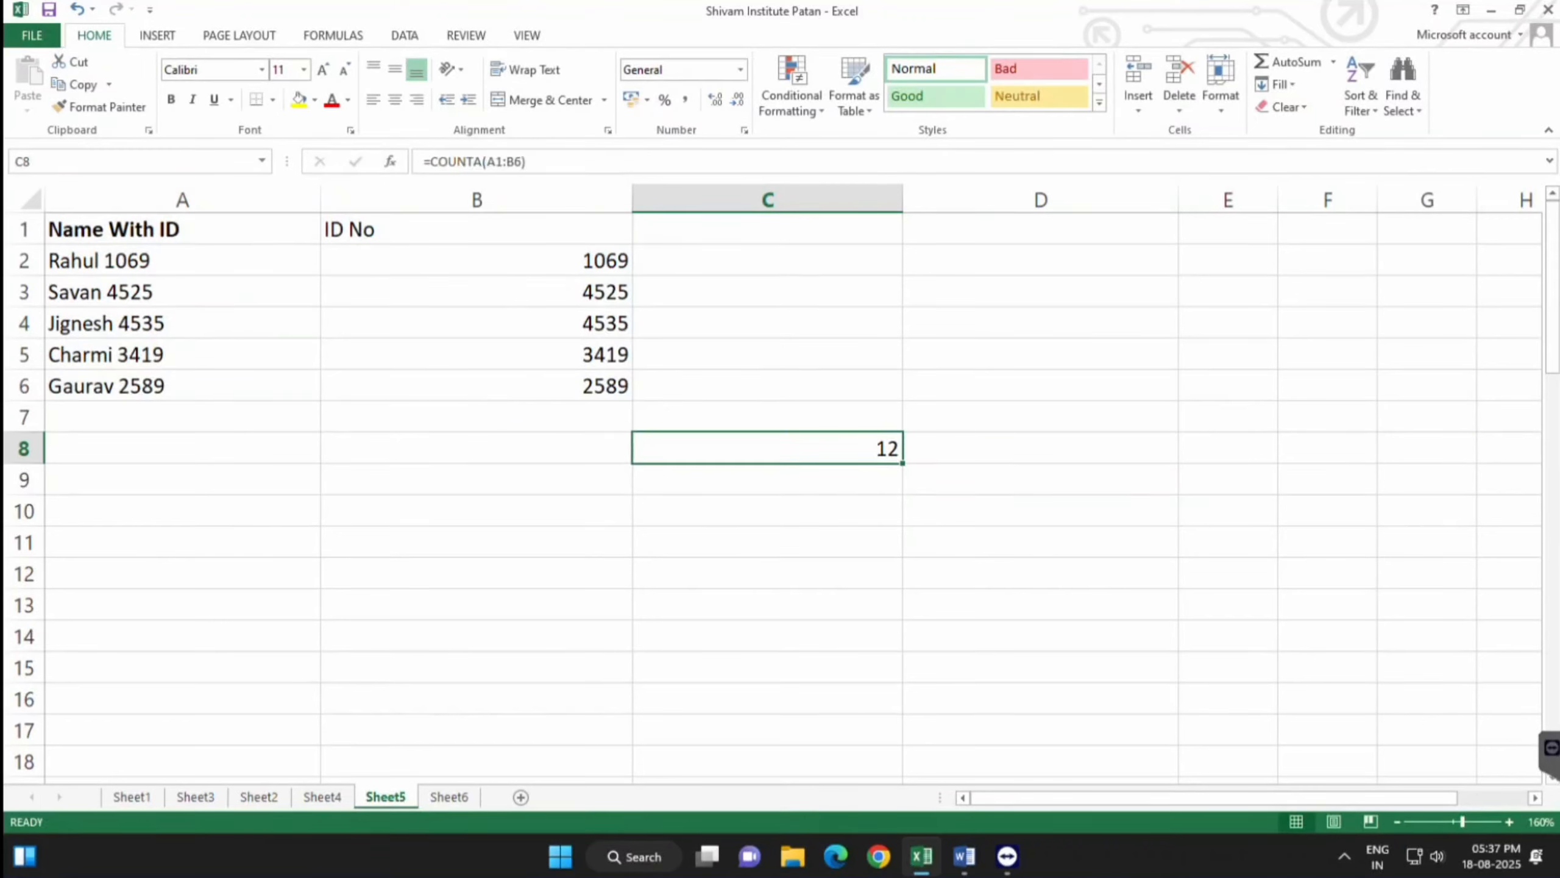
key(F2)
text(=count)
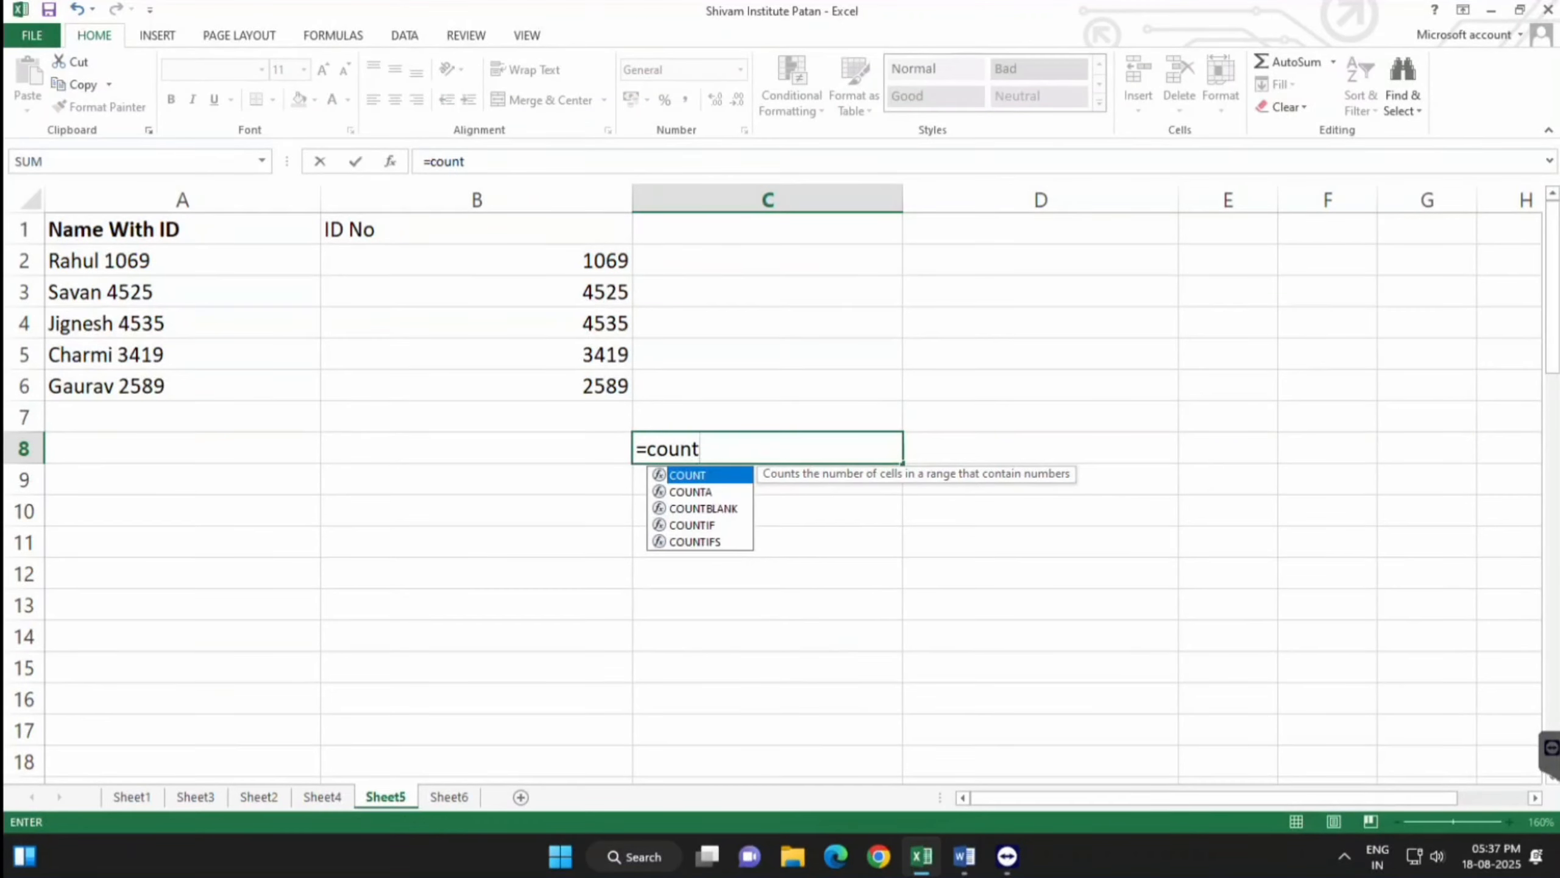
key(Down)
key(Tab)
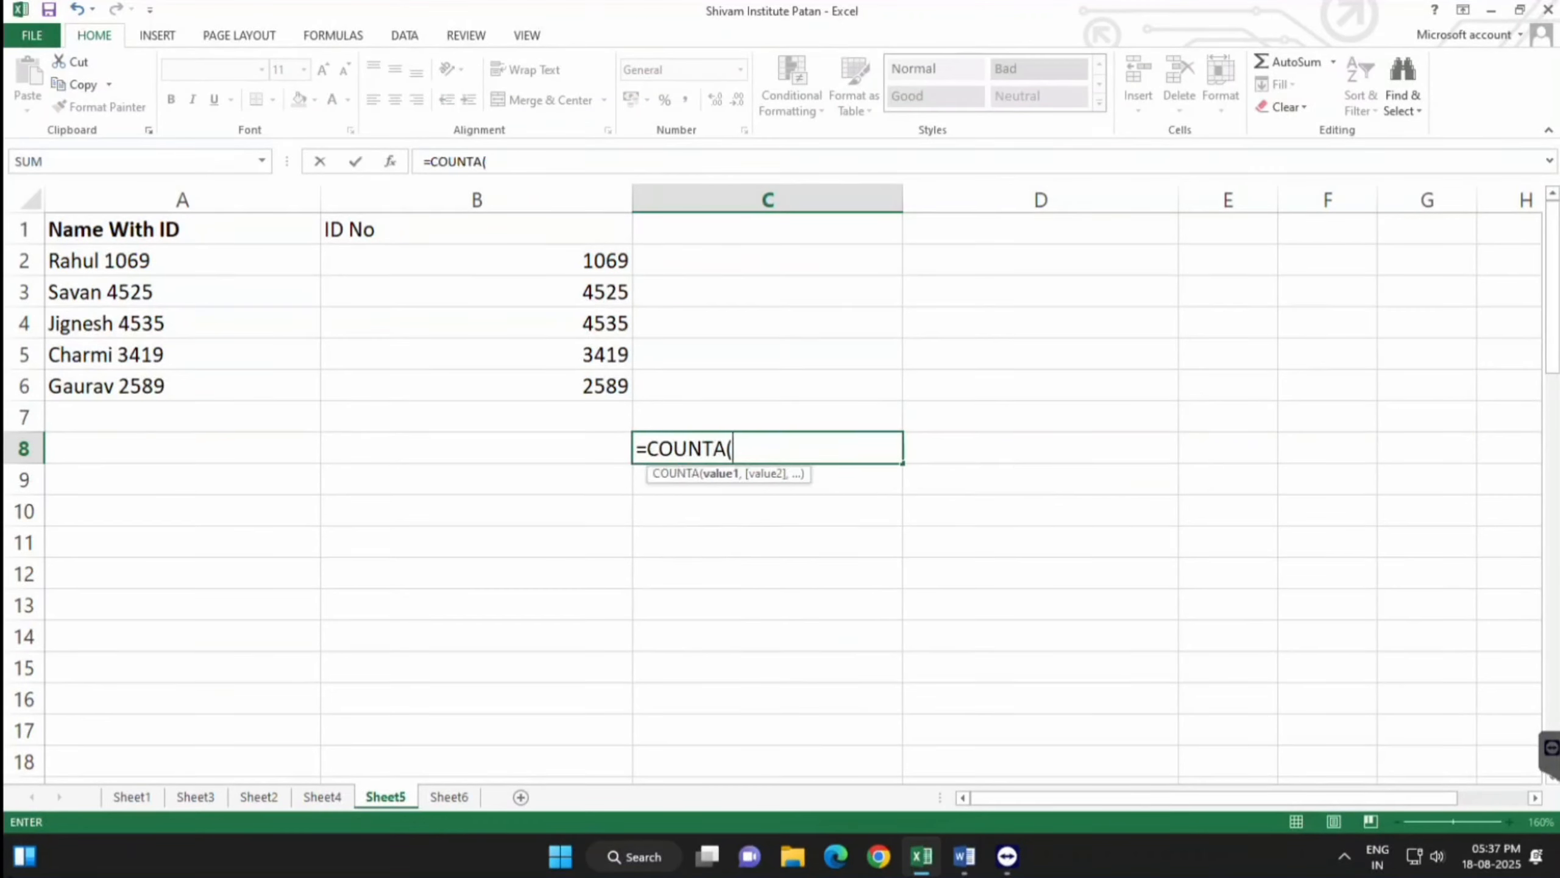
drag(515, 255, 474, 396)
key(Return)
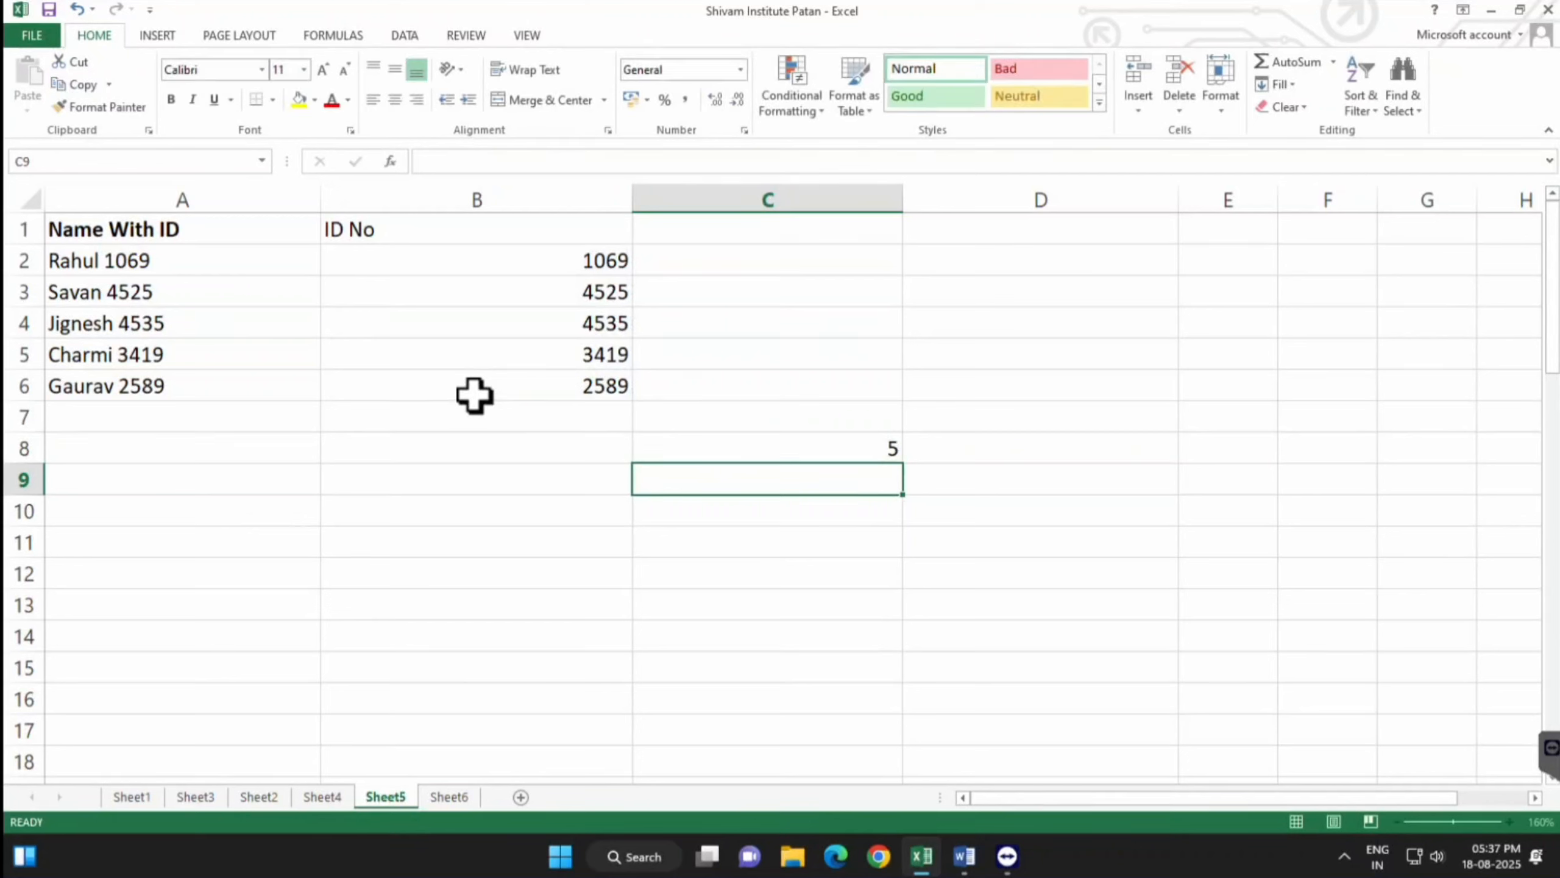
Change the COUNTA range in C8 to the header cells A1:B1, and clear the cell after checking it
key(Up)
key(F2)
key(BackSpace)
key(BackSpace)
key(BackSpace)
key(BackSpace)
key(BackSpace)
key(BackSpace)
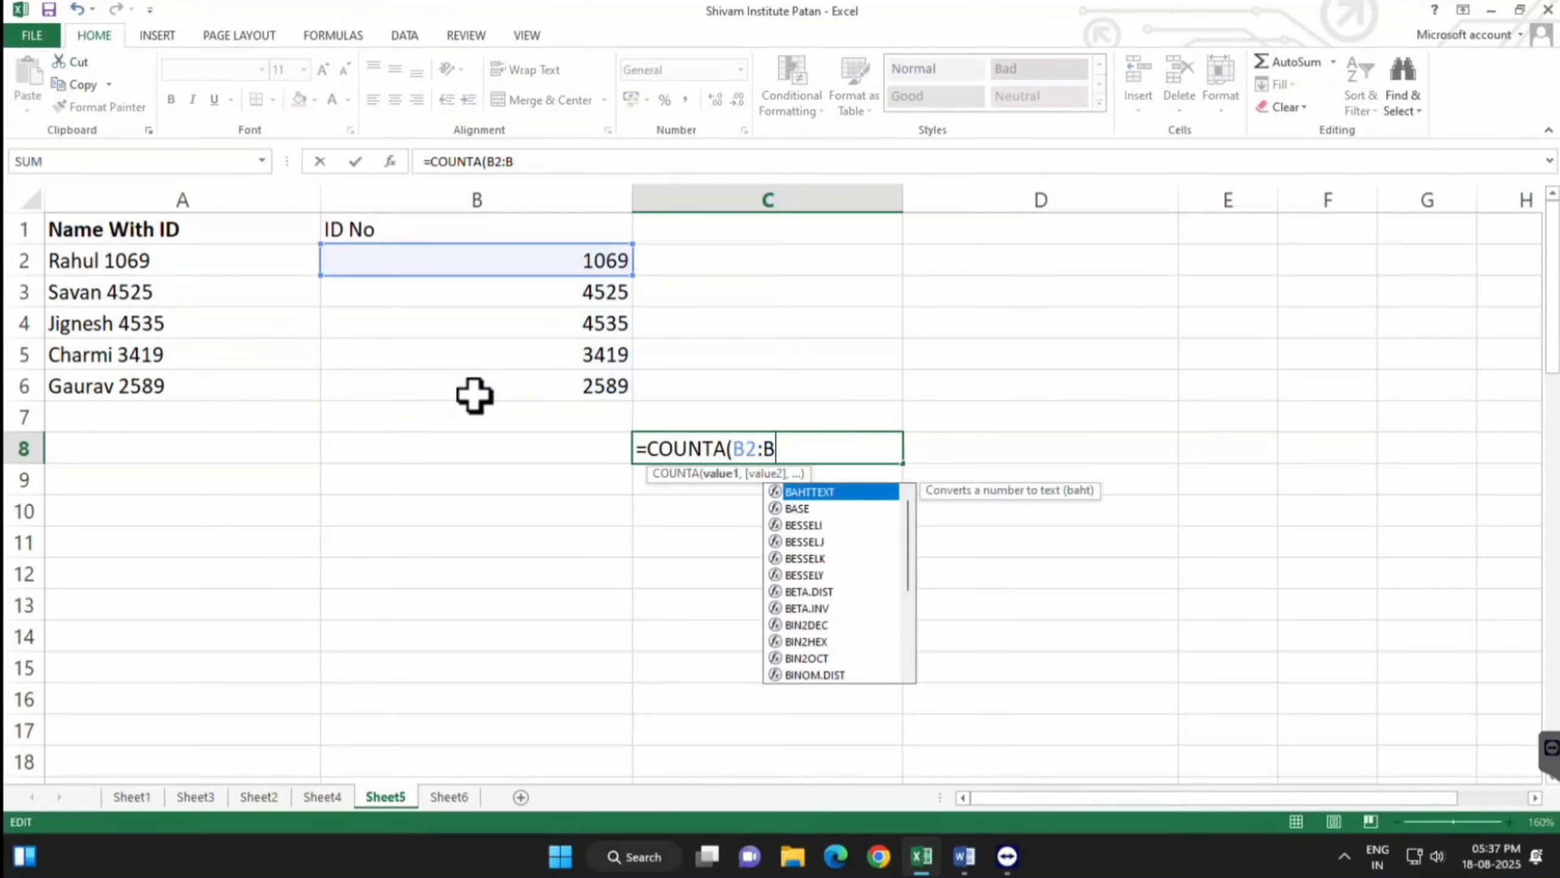
drag(130, 234, 451, 233)
key(Return)
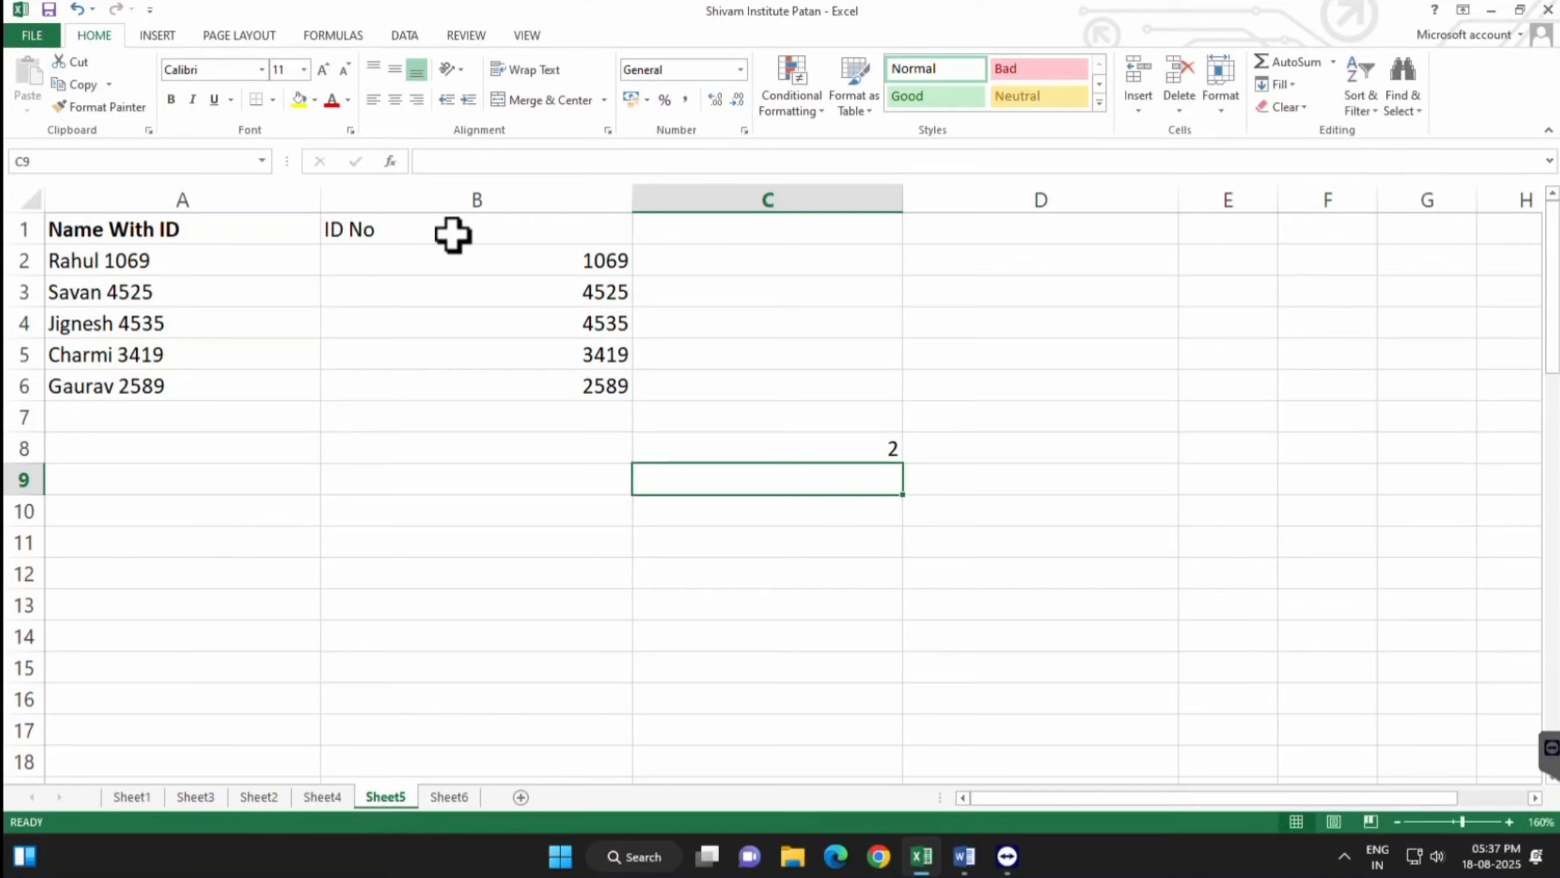
key(Up)
key(Delete)
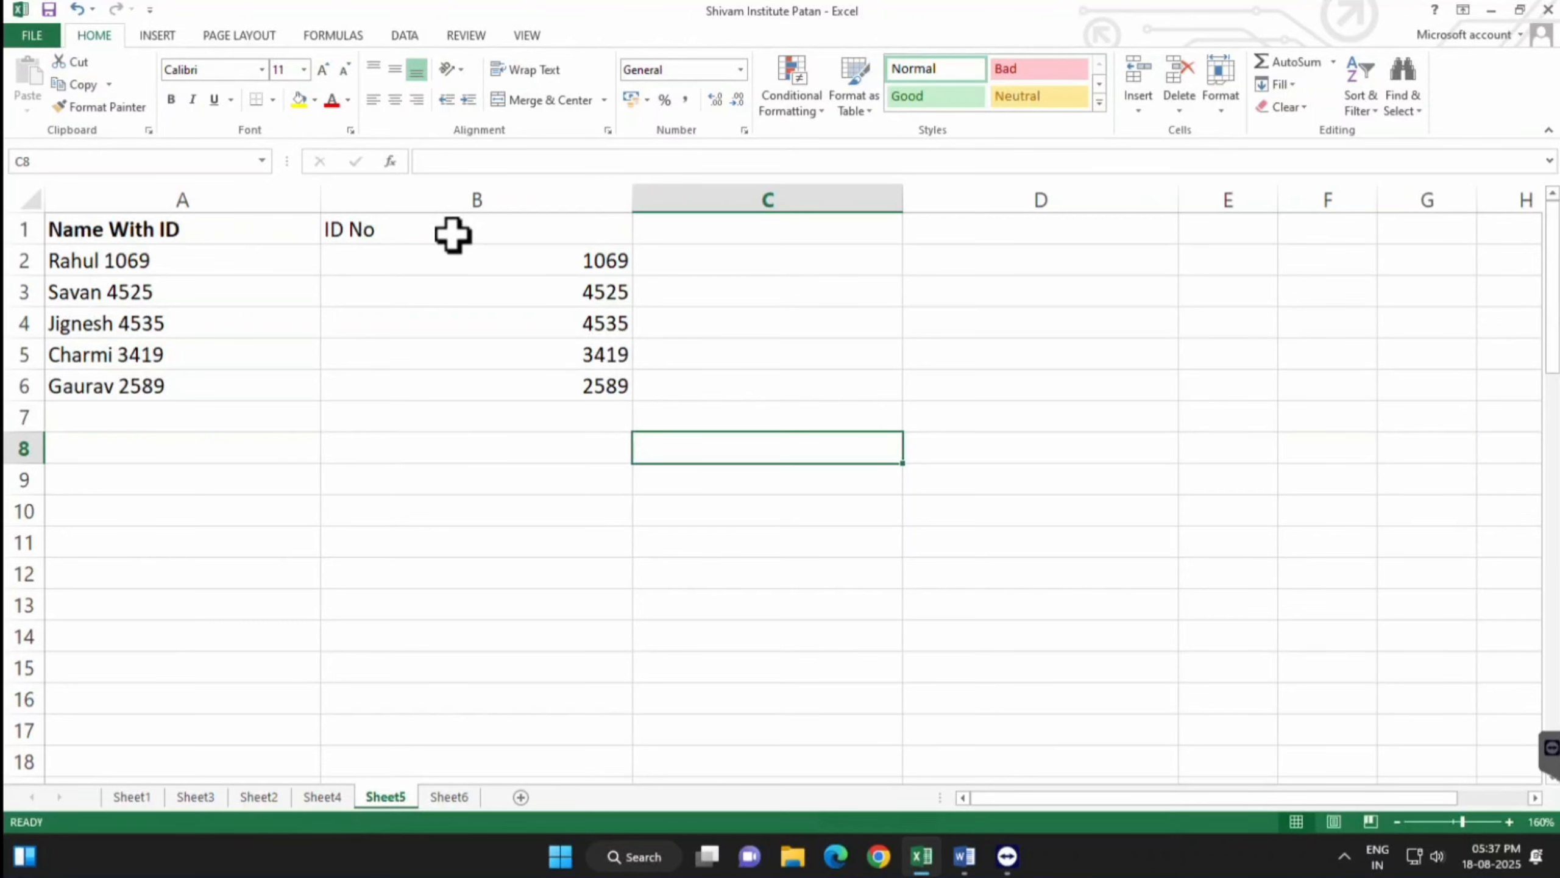
Switch to the Word document and find COUNTBLANK as the formula following COUNTA in the list
click(964, 856)
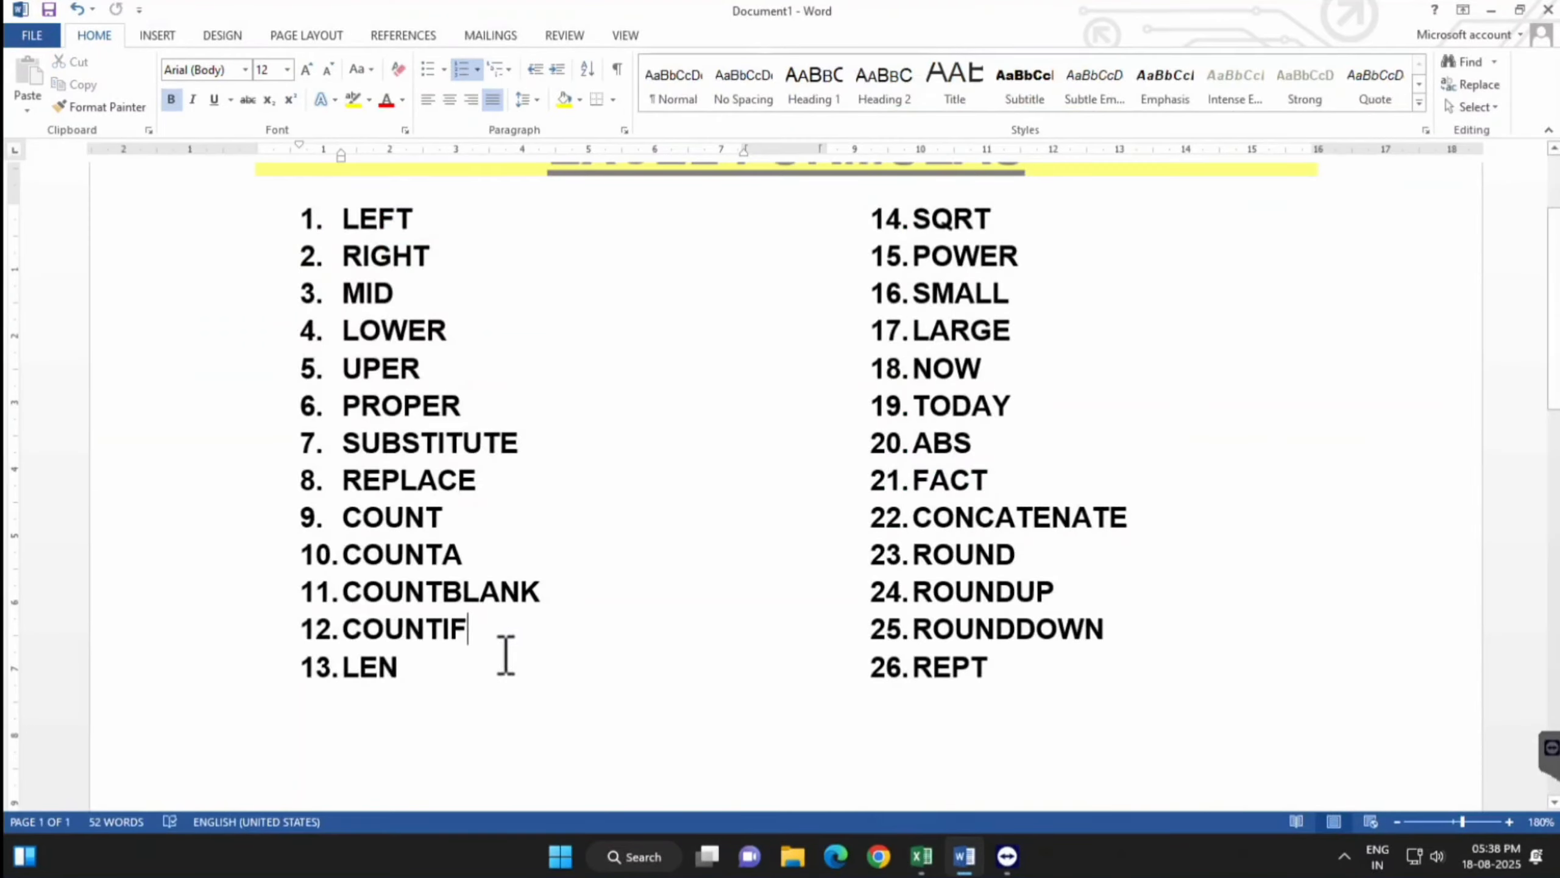
double_click(341, 593)
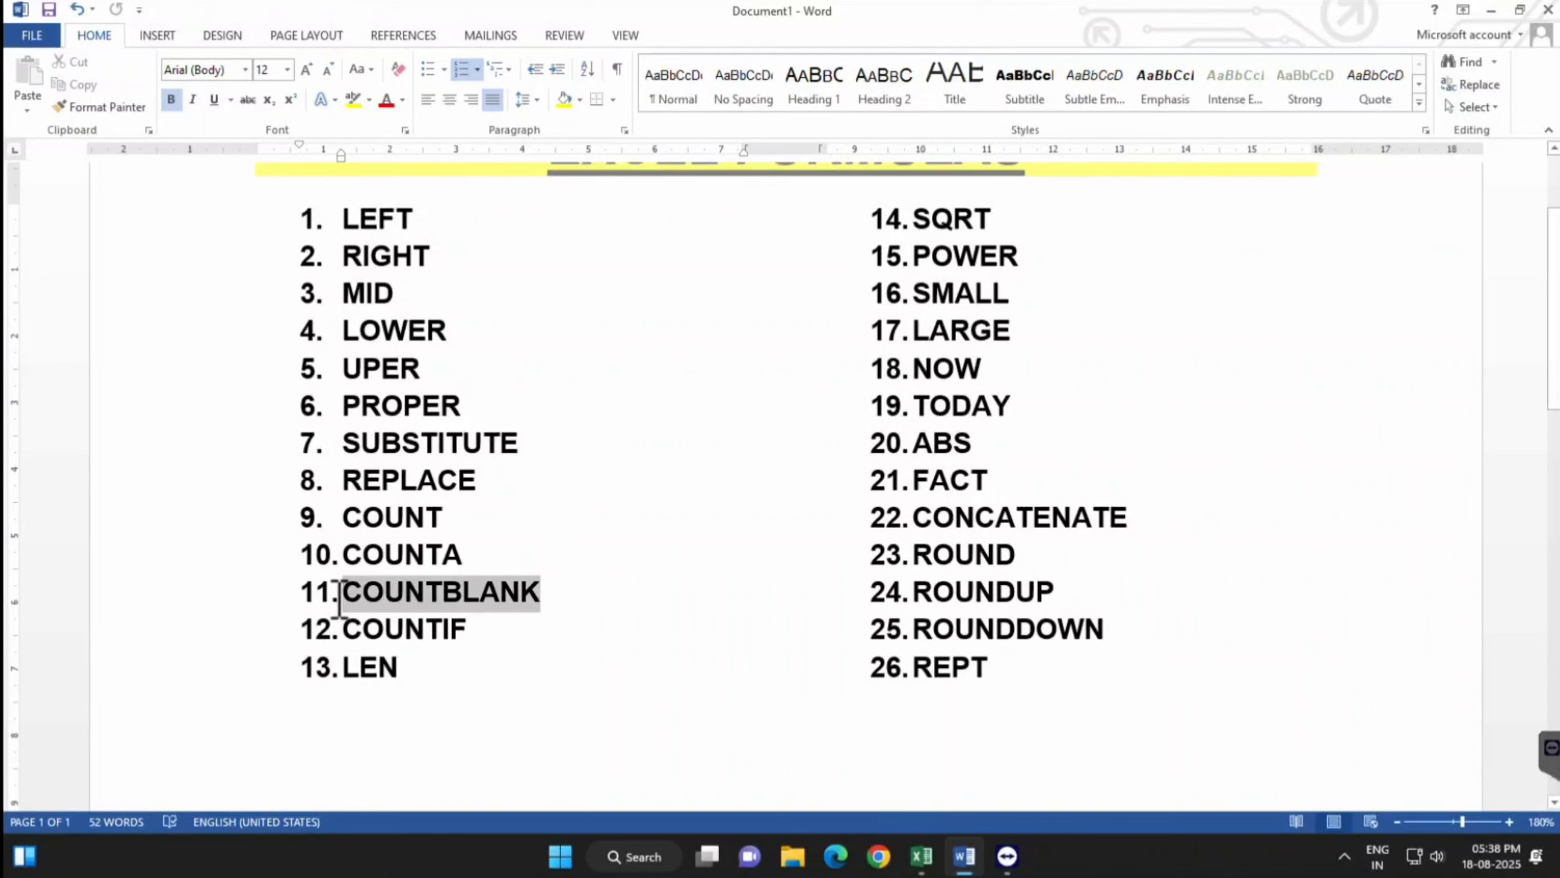
click(543, 664)
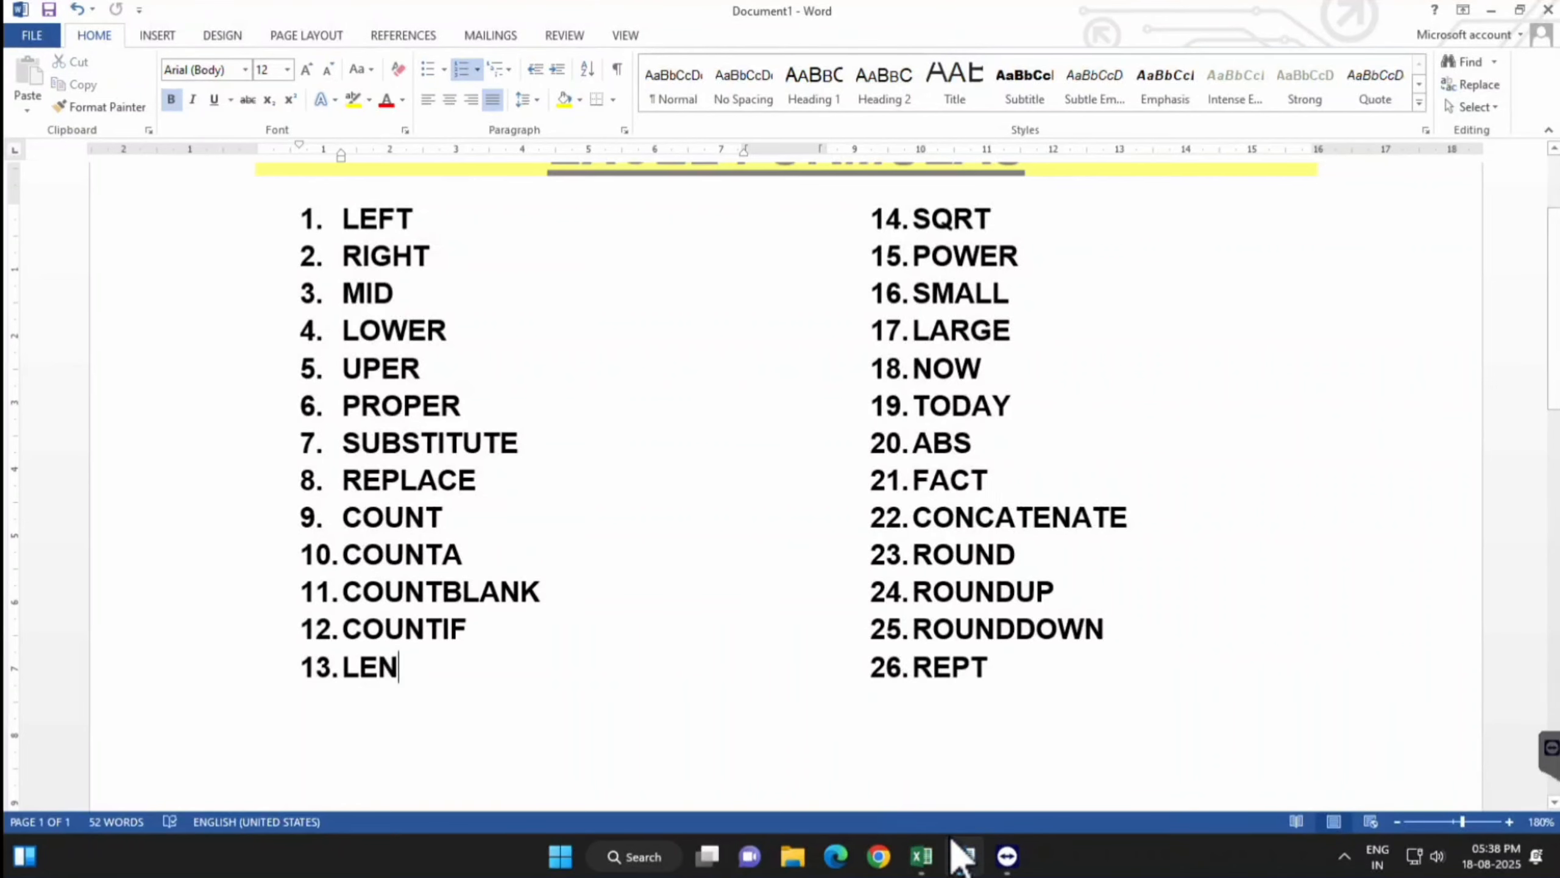
Switch to the Excel workbook and clear A4 and B4 to leave blank cells in the table
click(919, 861)
click(246, 328)
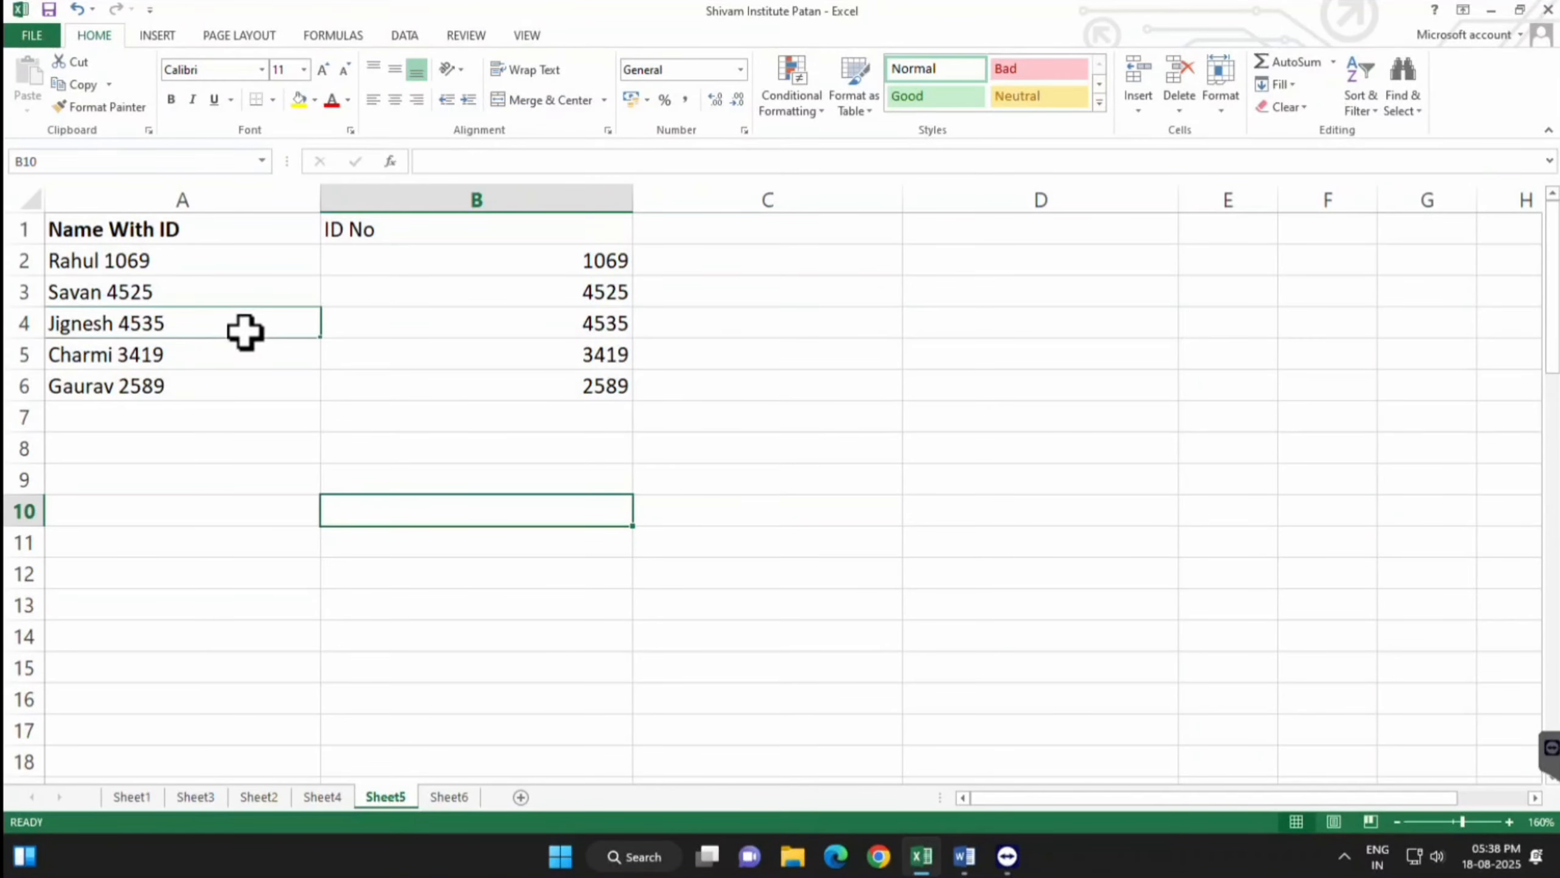
click(522, 323)
key(Delete)
Enter =COUNTBLANK(A1:B6) in C9 to count the empty cells in the name and ID table
click(722, 516)
drag(115, 226, 534, 393)
click(511, 512)
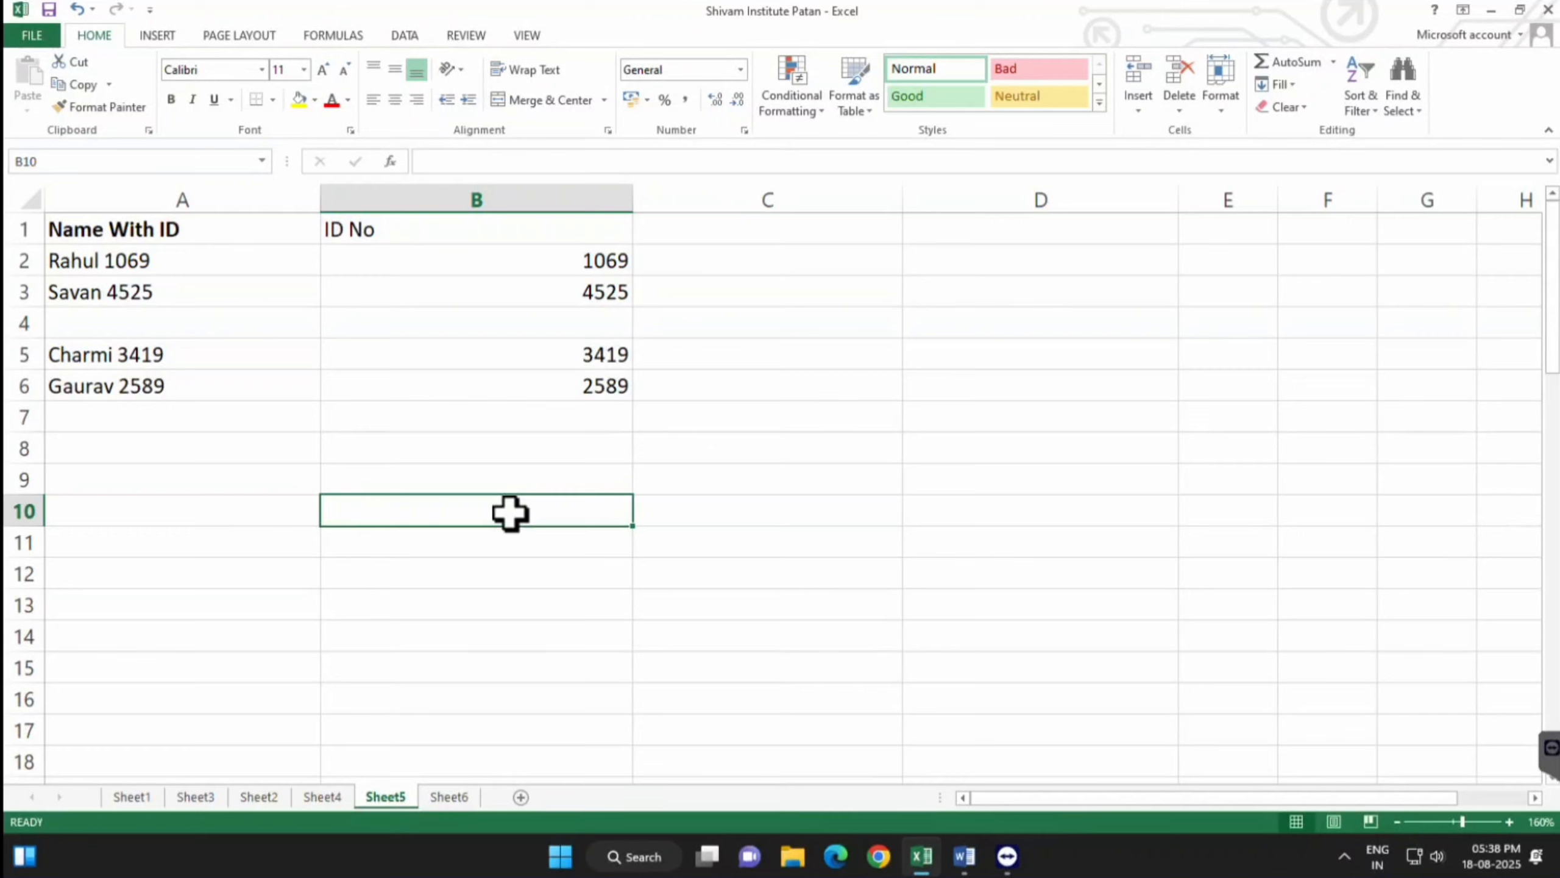
click(654, 479)
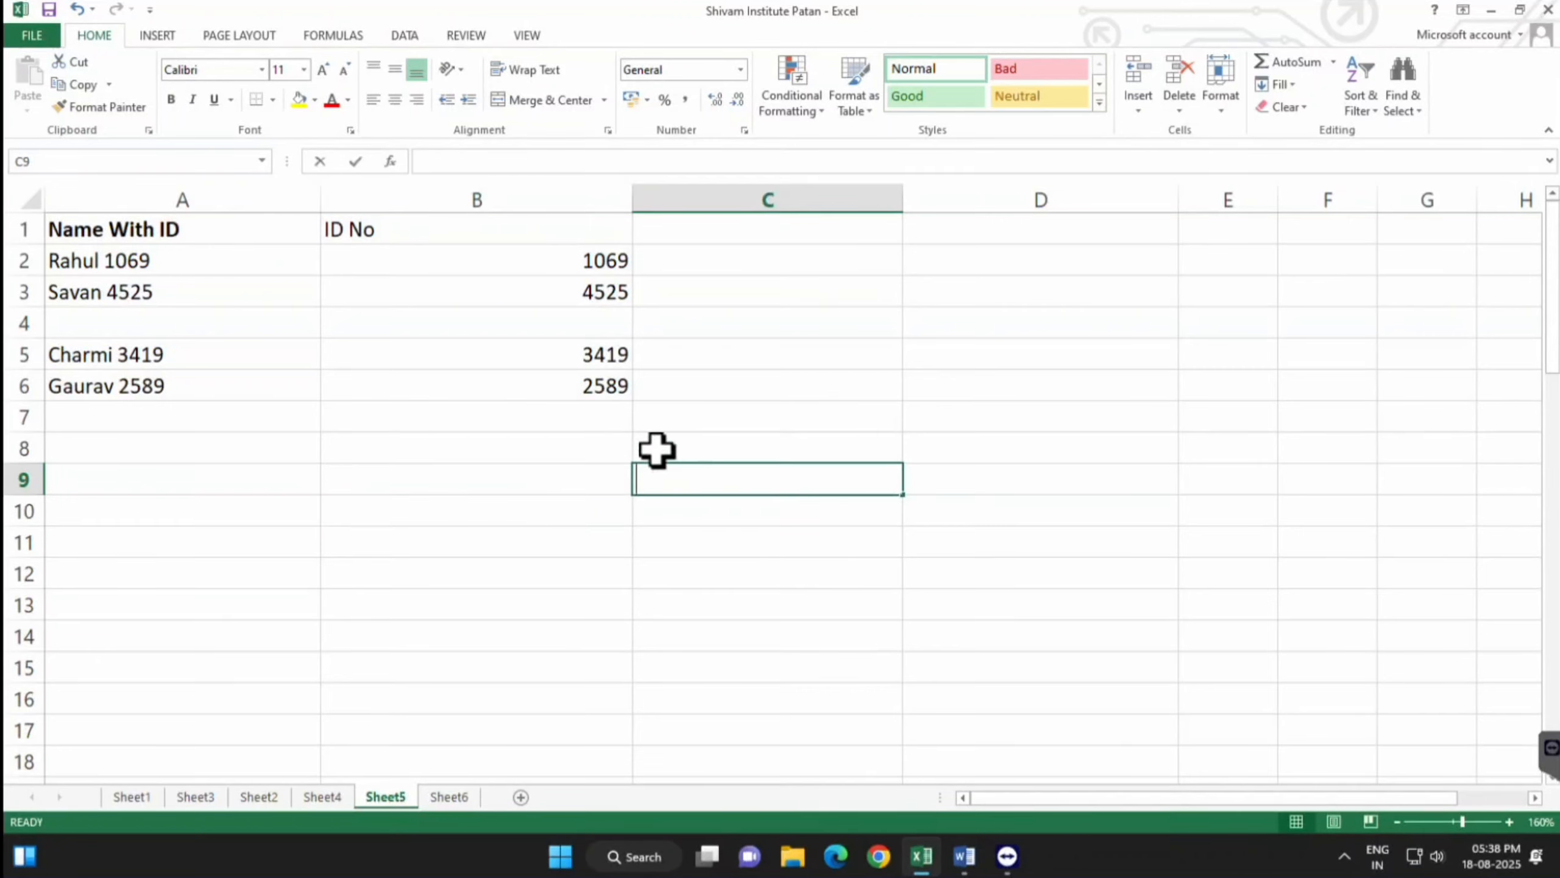
text(=count)
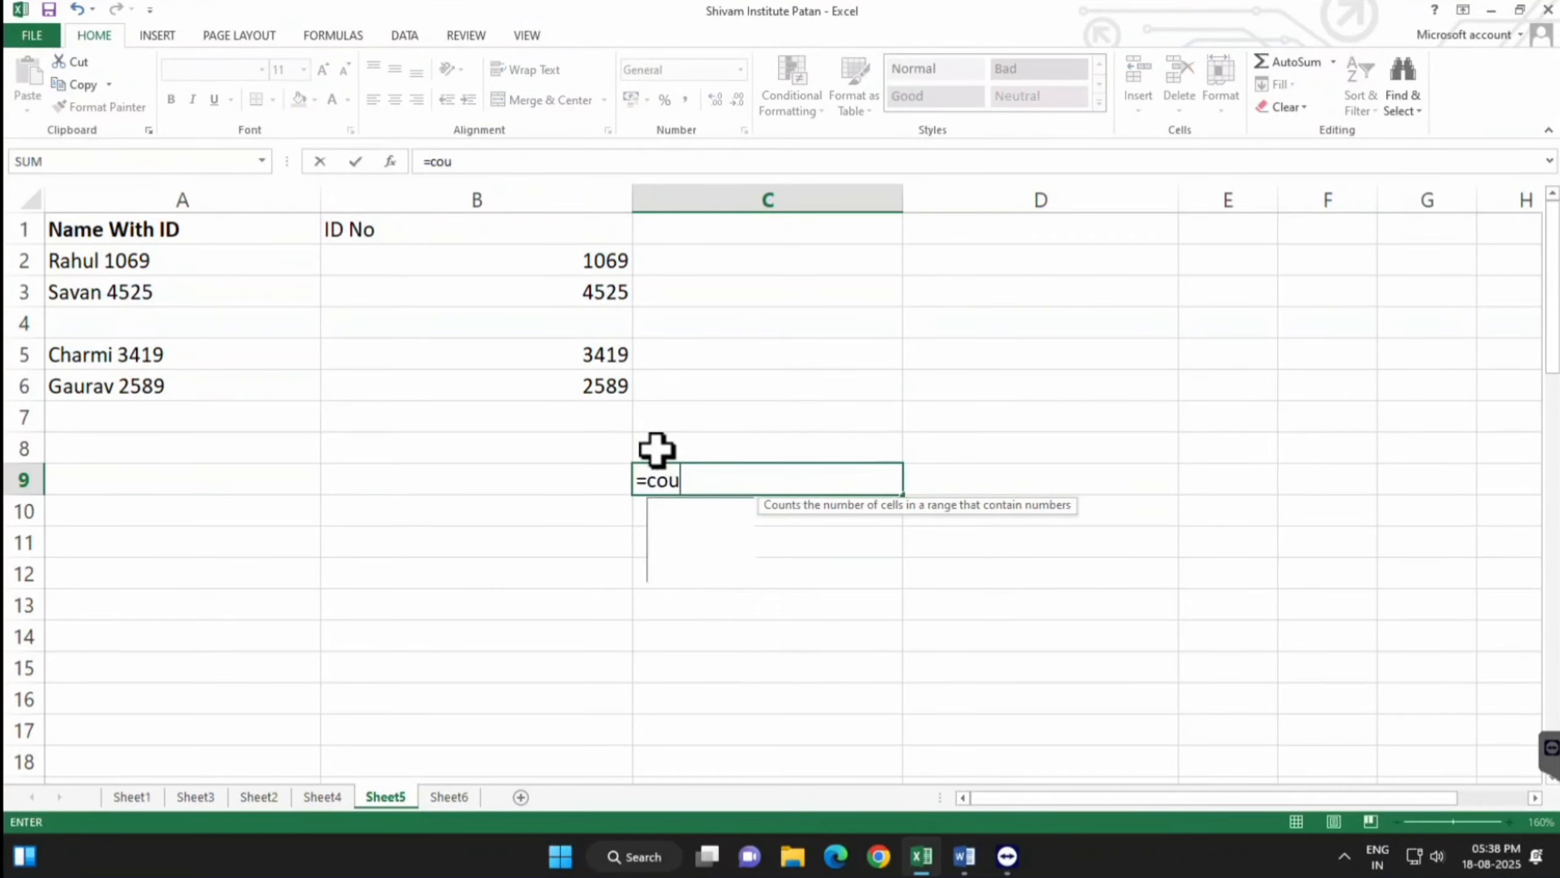
key(Down)
key(Down)
key(Tab)
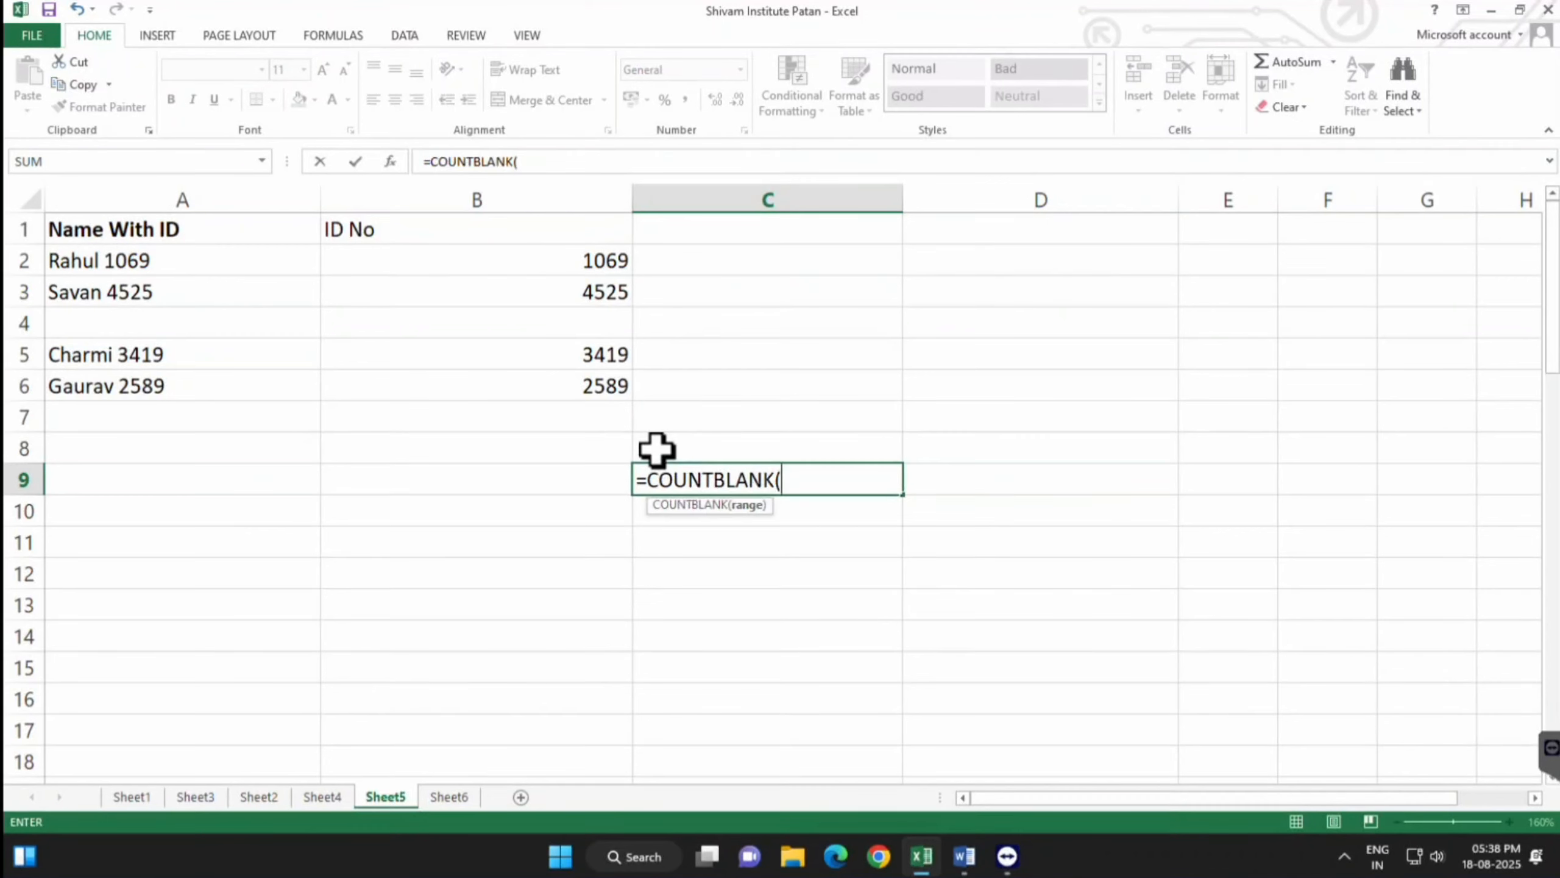
drag(188, 221, 473, 387)
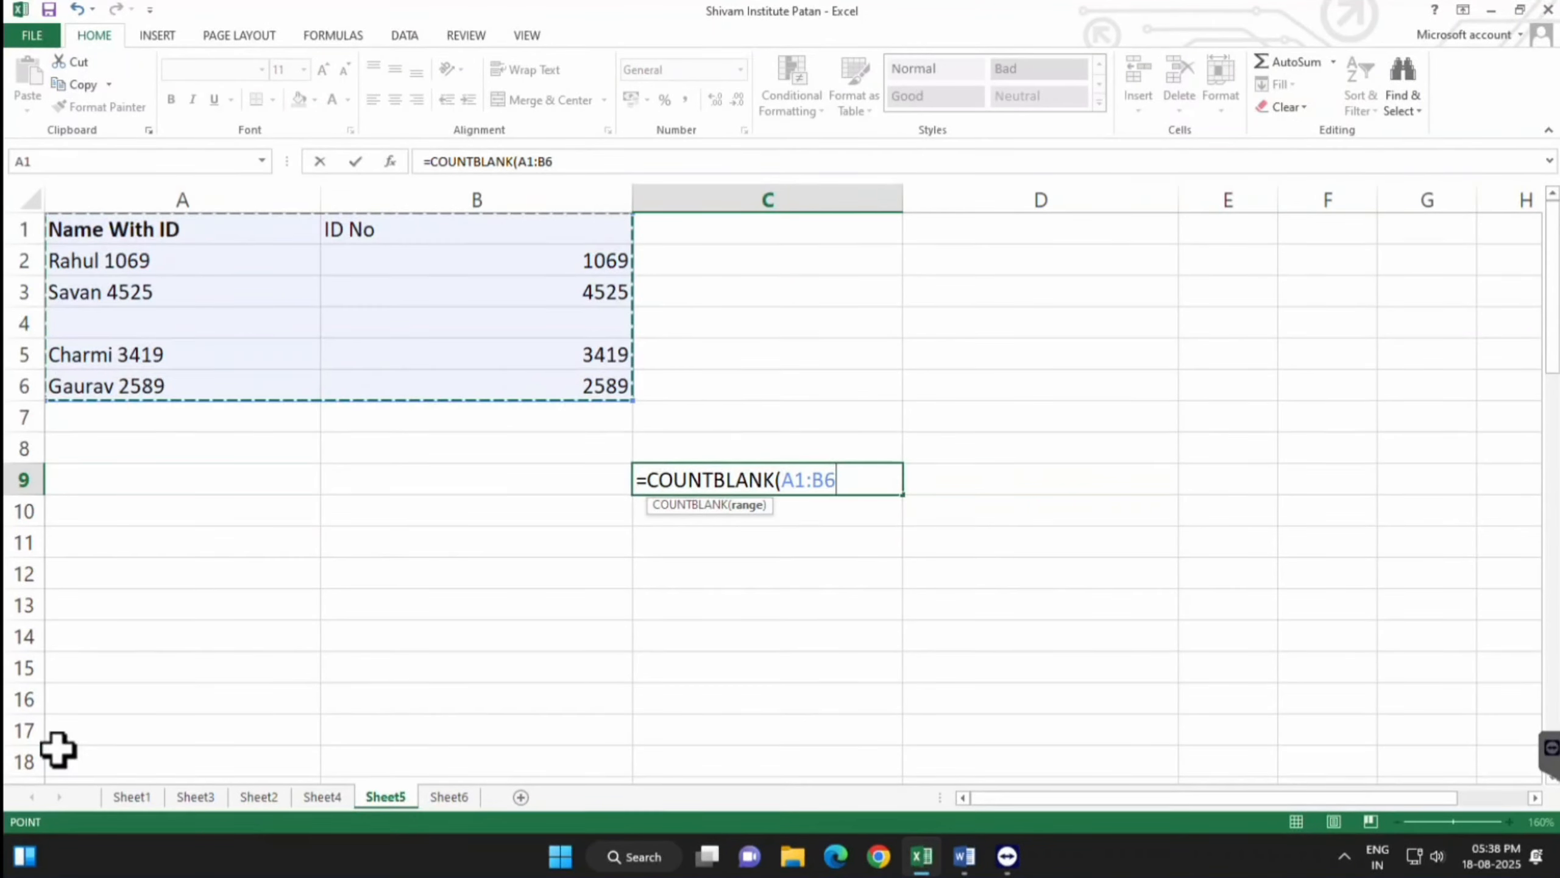
key(Return)
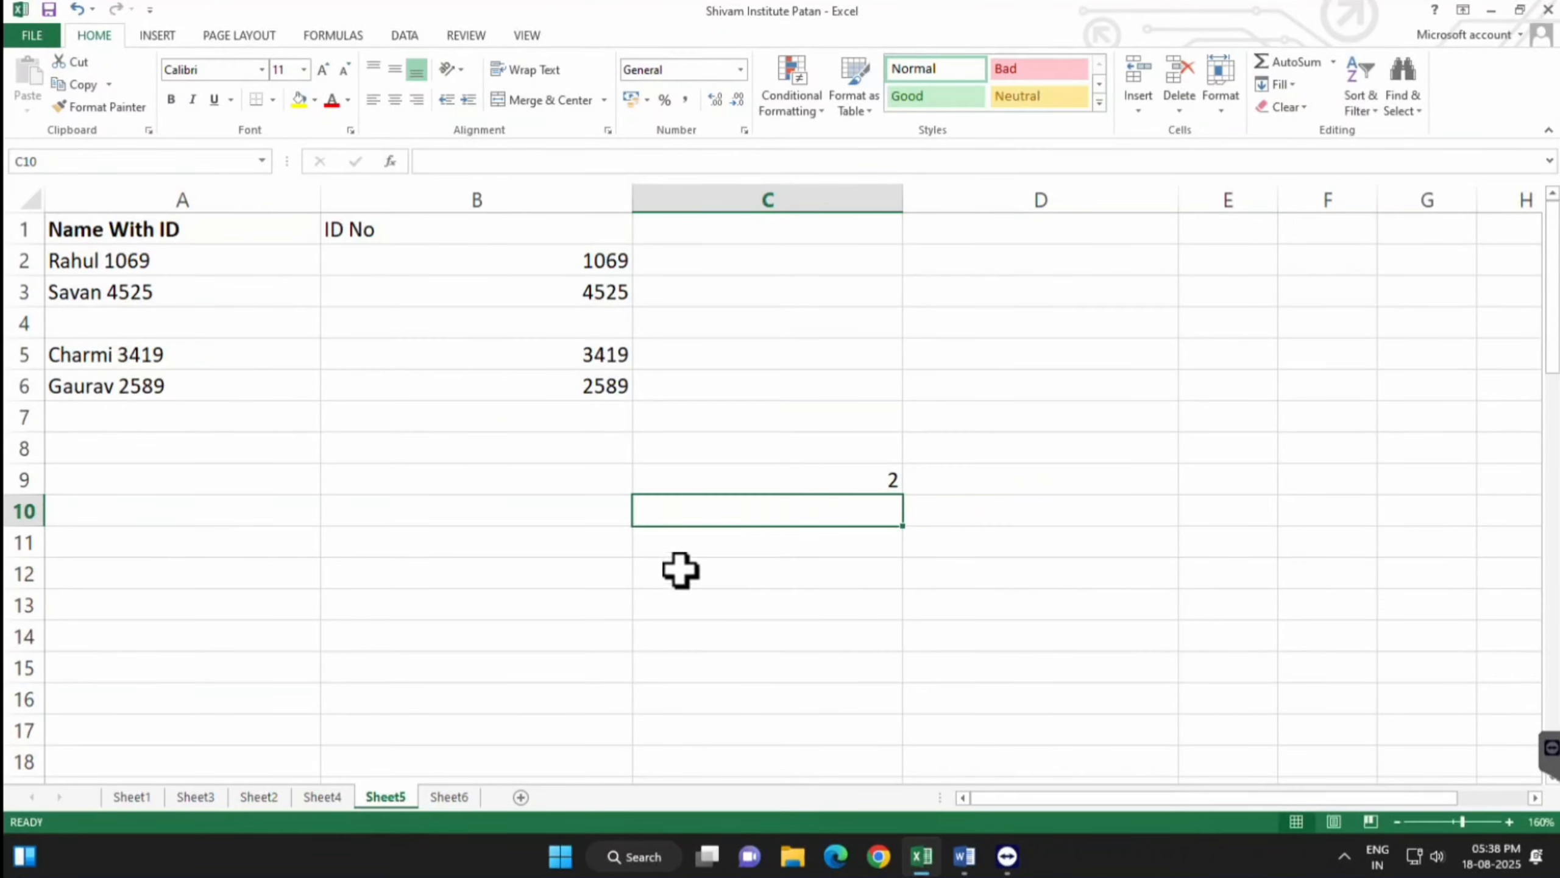
Enter 45 in the blank ID cell B4 to test the COUNTBLANK formula
click(535, 319)
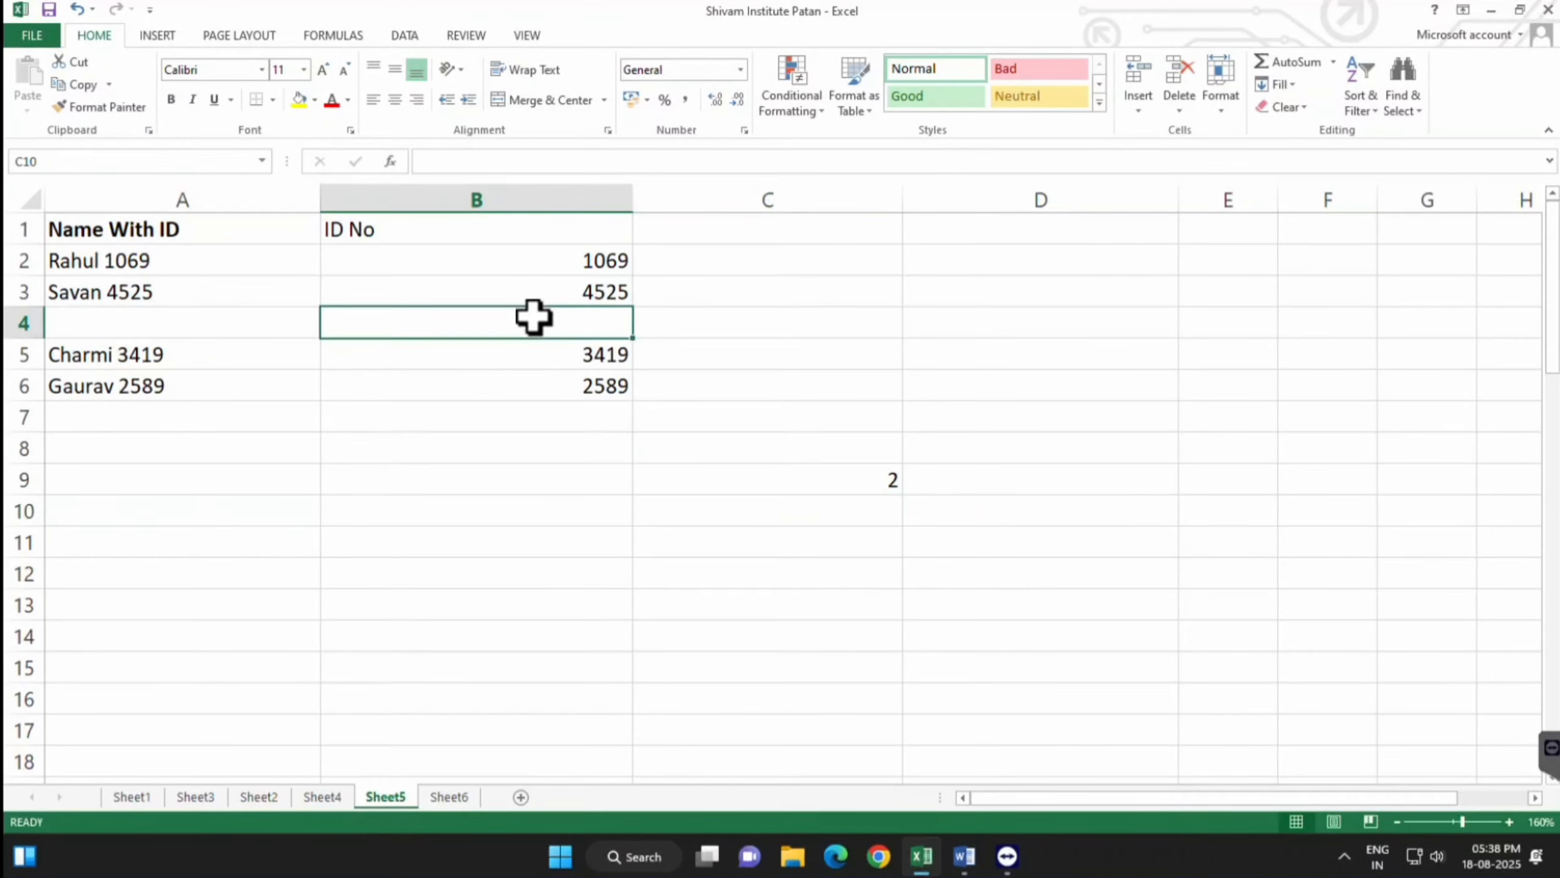
text(45)
key(Return)
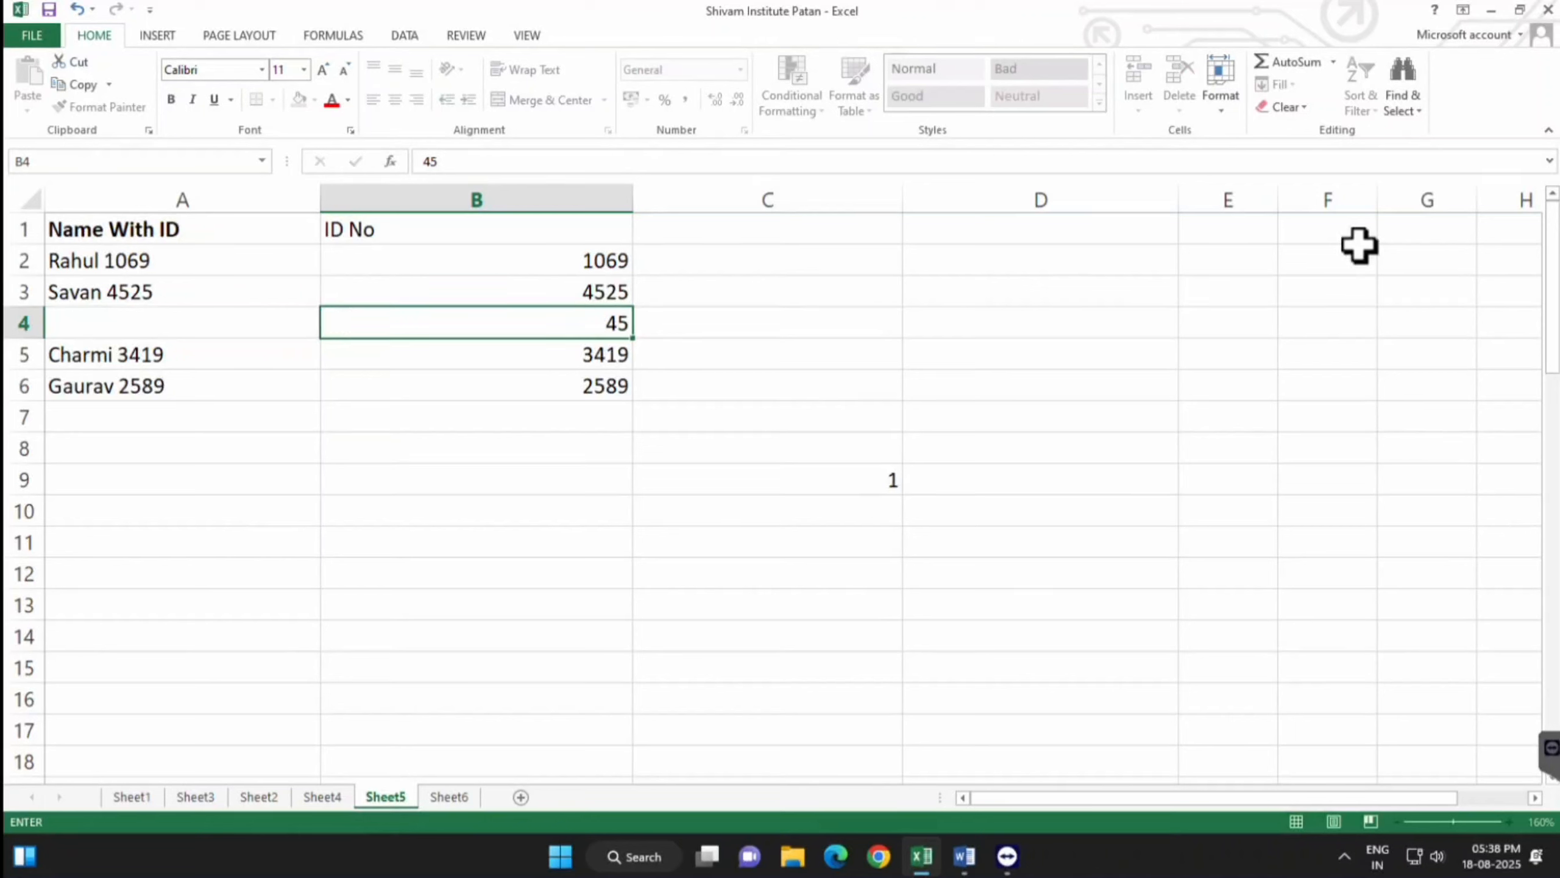
Review the COUNTBLANK formula in C9 against the range A1:B6 and the cells of row 4
click(836, 477)
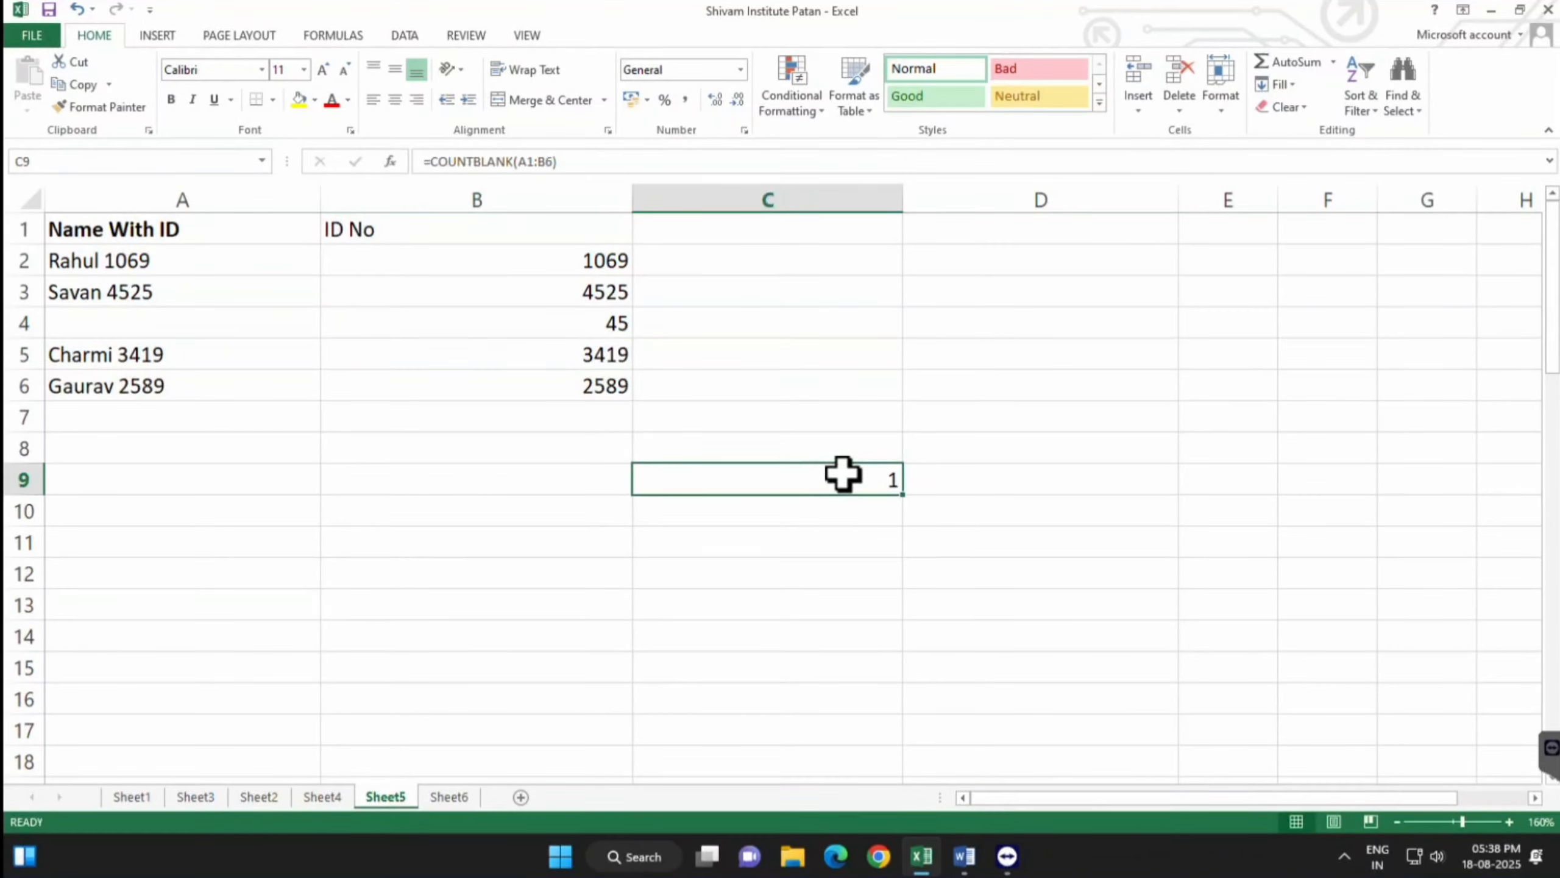
drag(158, 216, 517, 387)
click(160, 324)
click(485, 325)
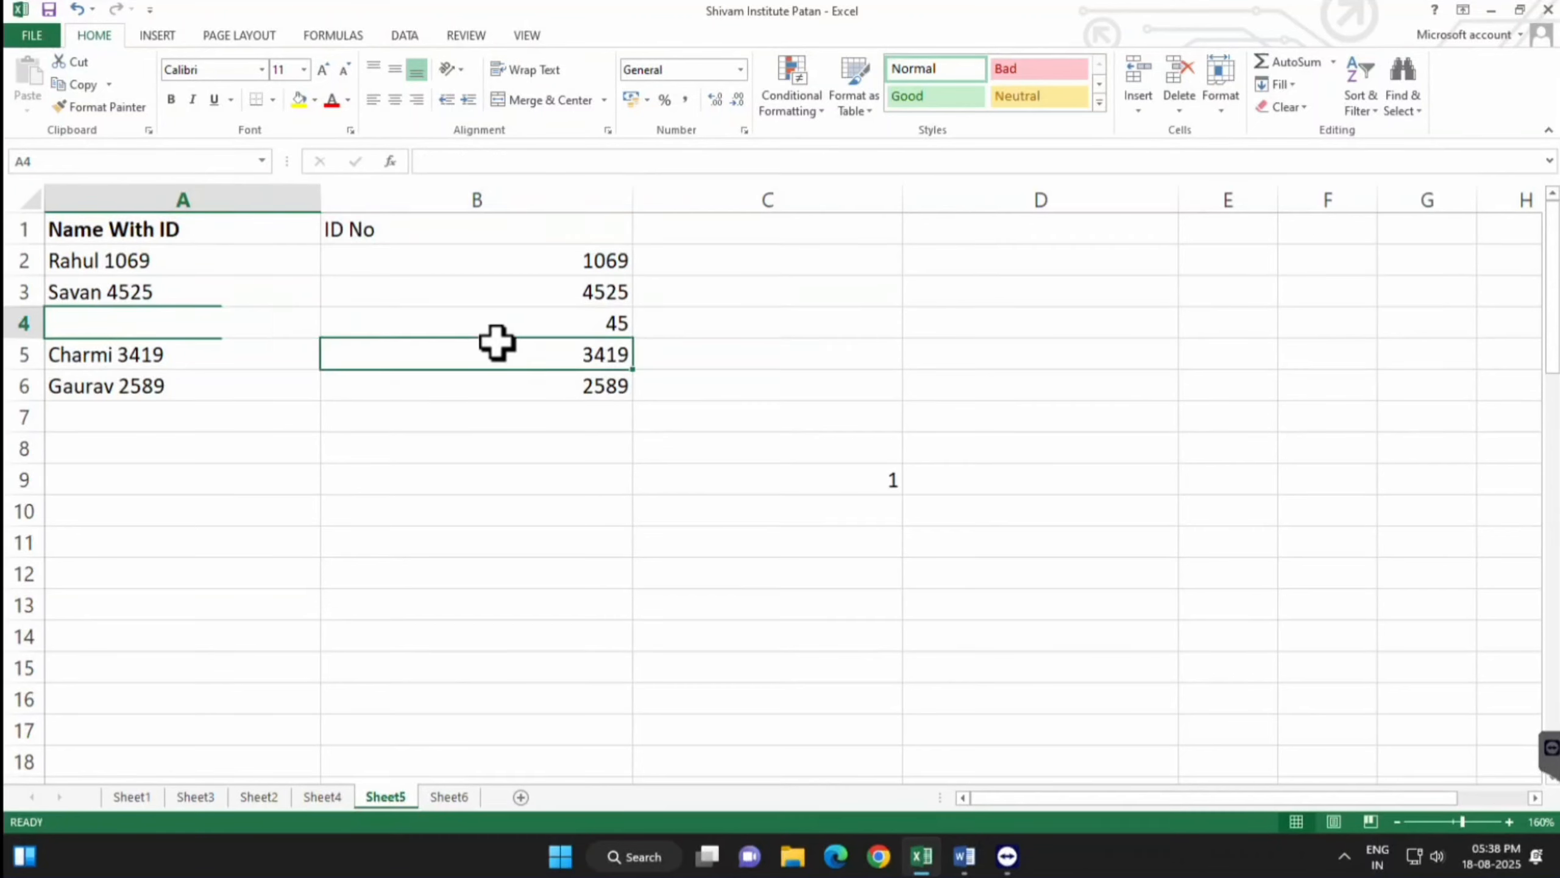
Clear the COUNTBLANK formula from C9, then switch to the Word formula list and highlight COUNTIF, item 12
click(817, 473)
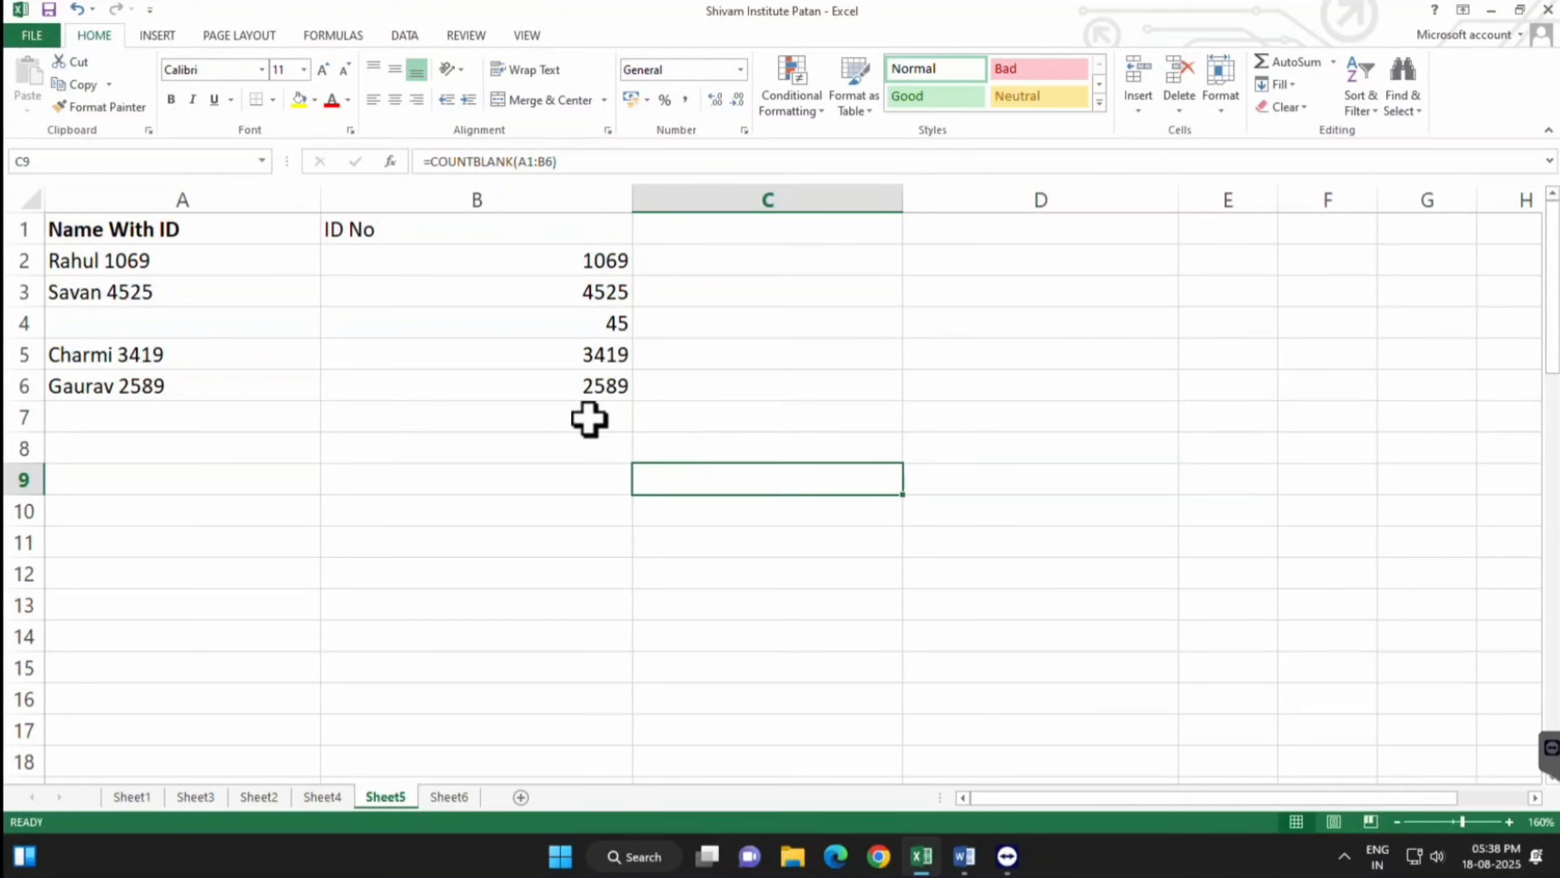
click(964, 856)
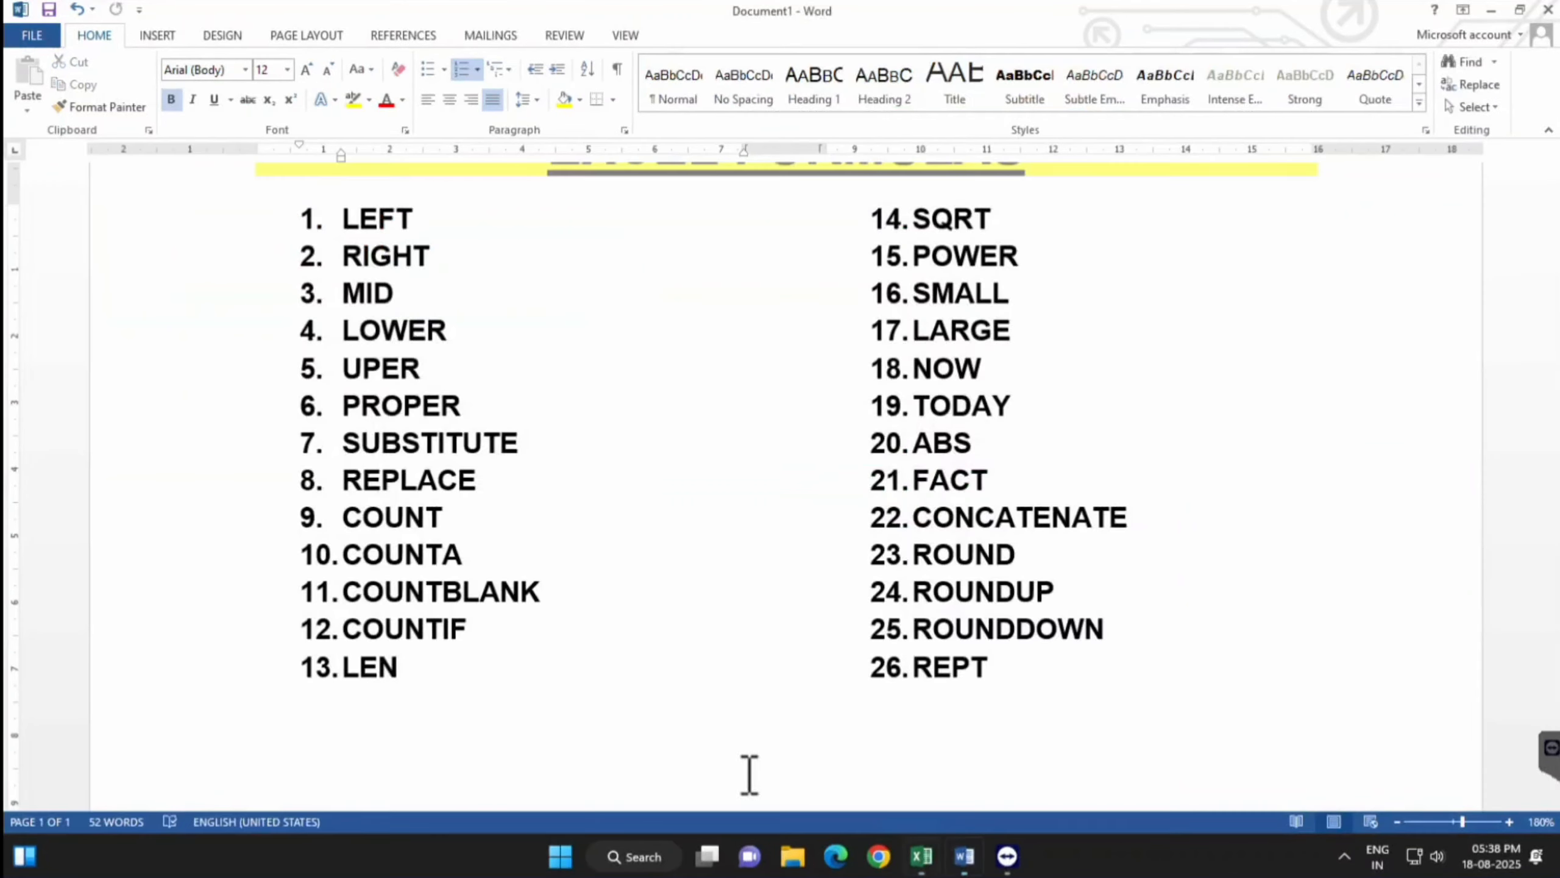
drag(498, 633, 332, 628)
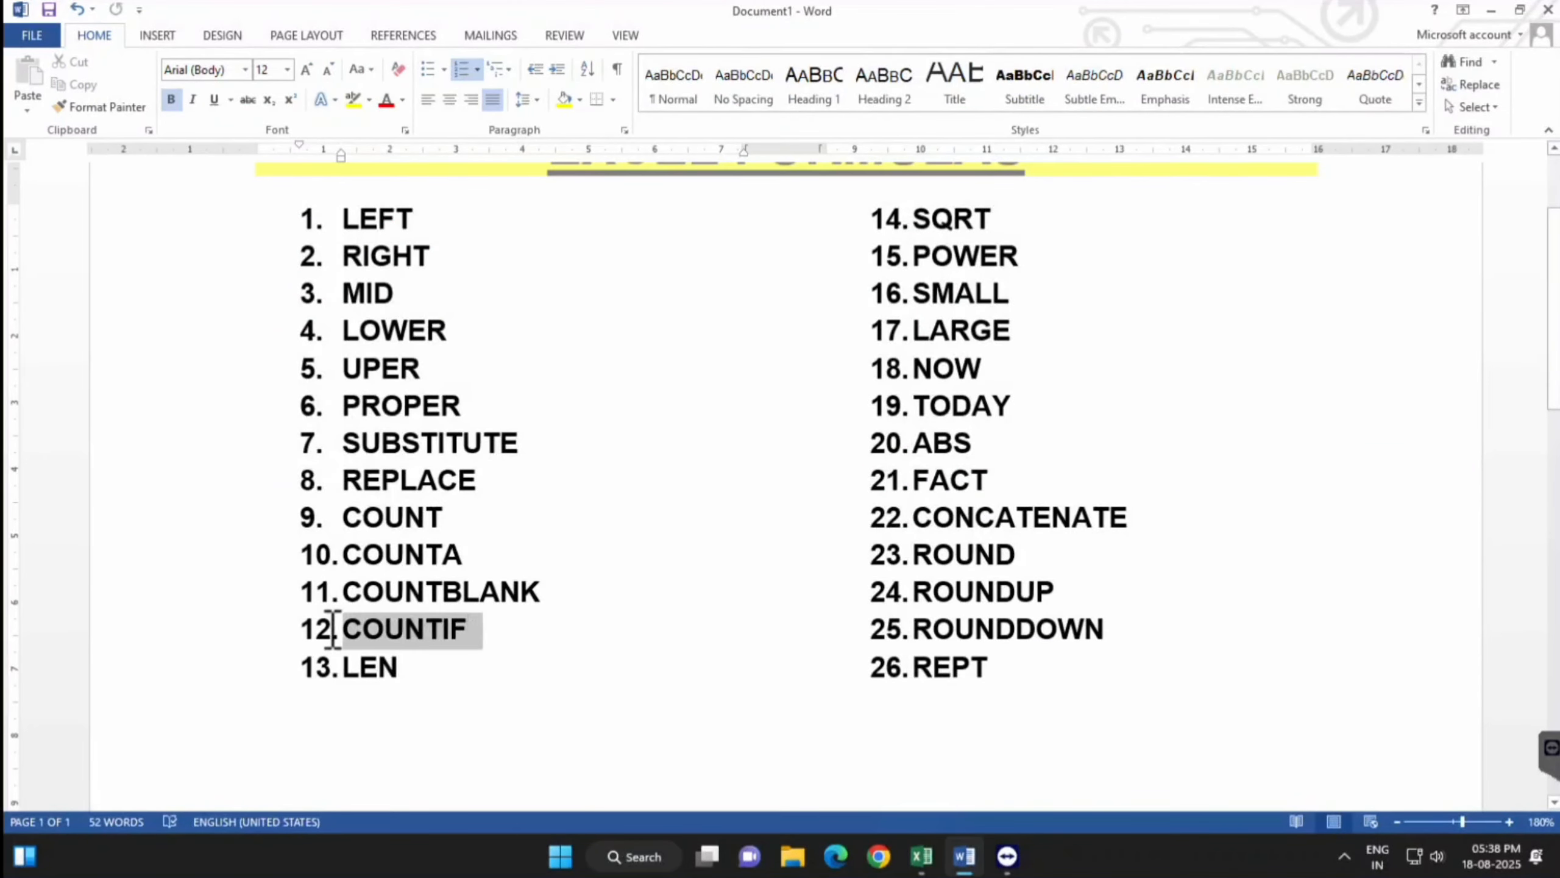
click(476, 640)
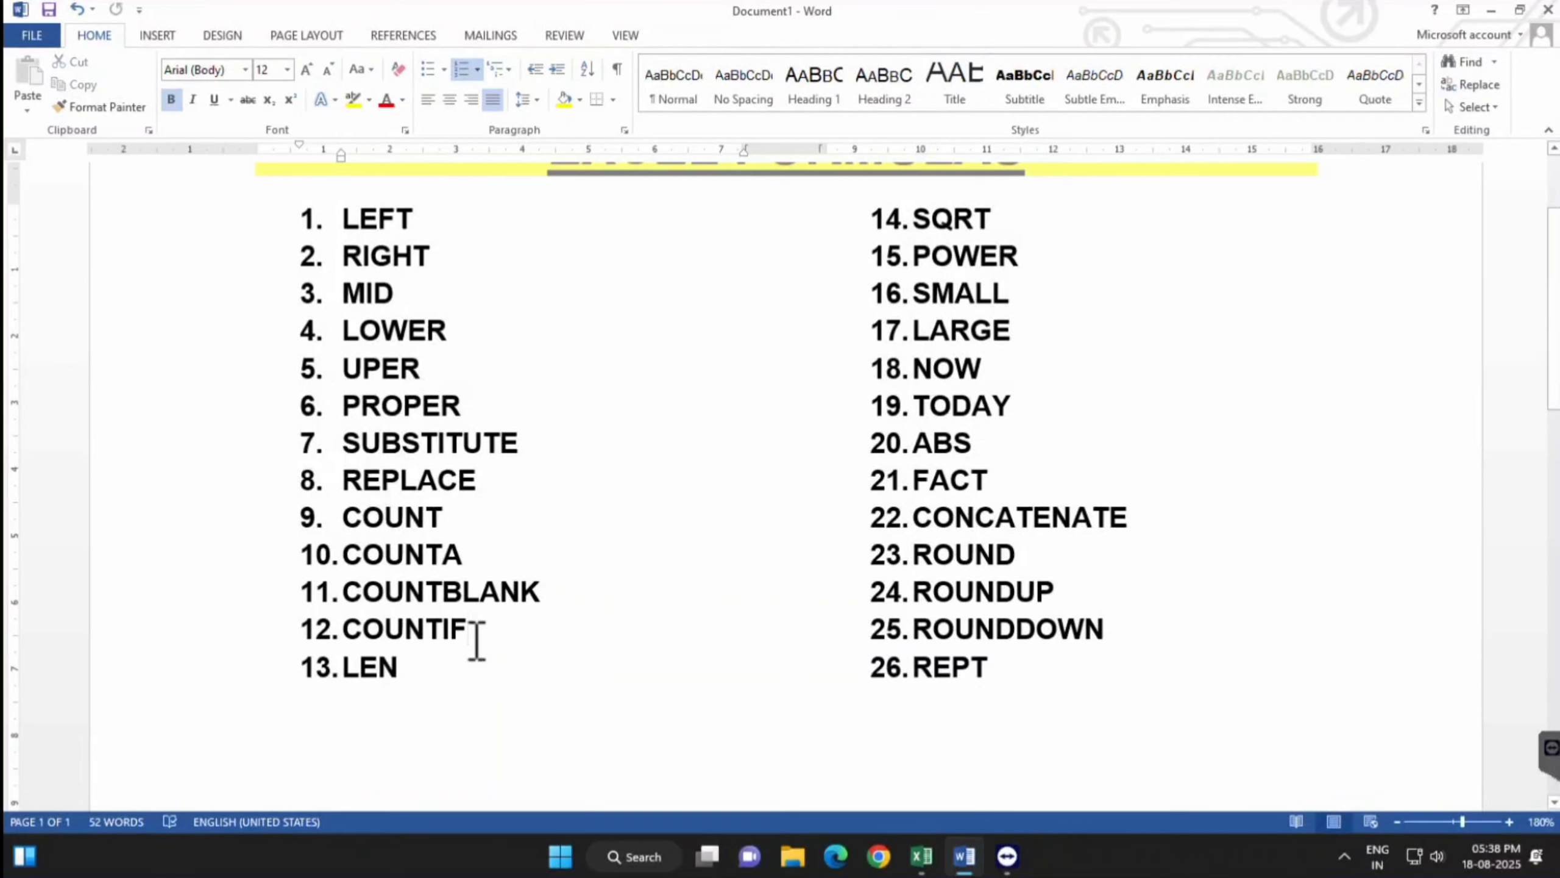
Switch back to the Excel workbook and set the ID in B4 to 4525, duplicating the ID in B3
click(921, 855)
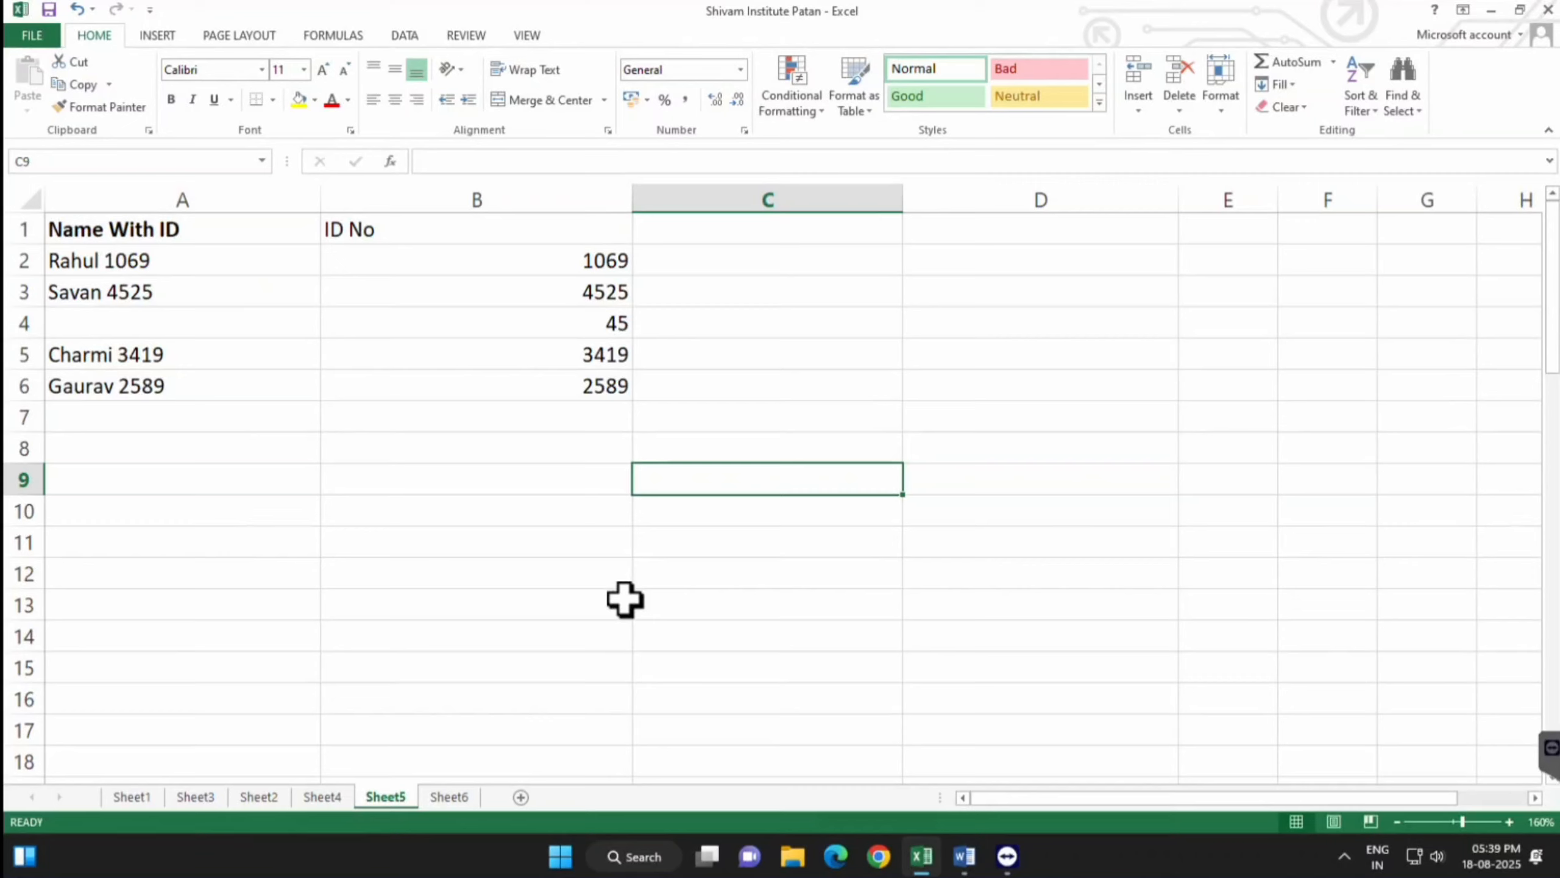
click(605, 324)
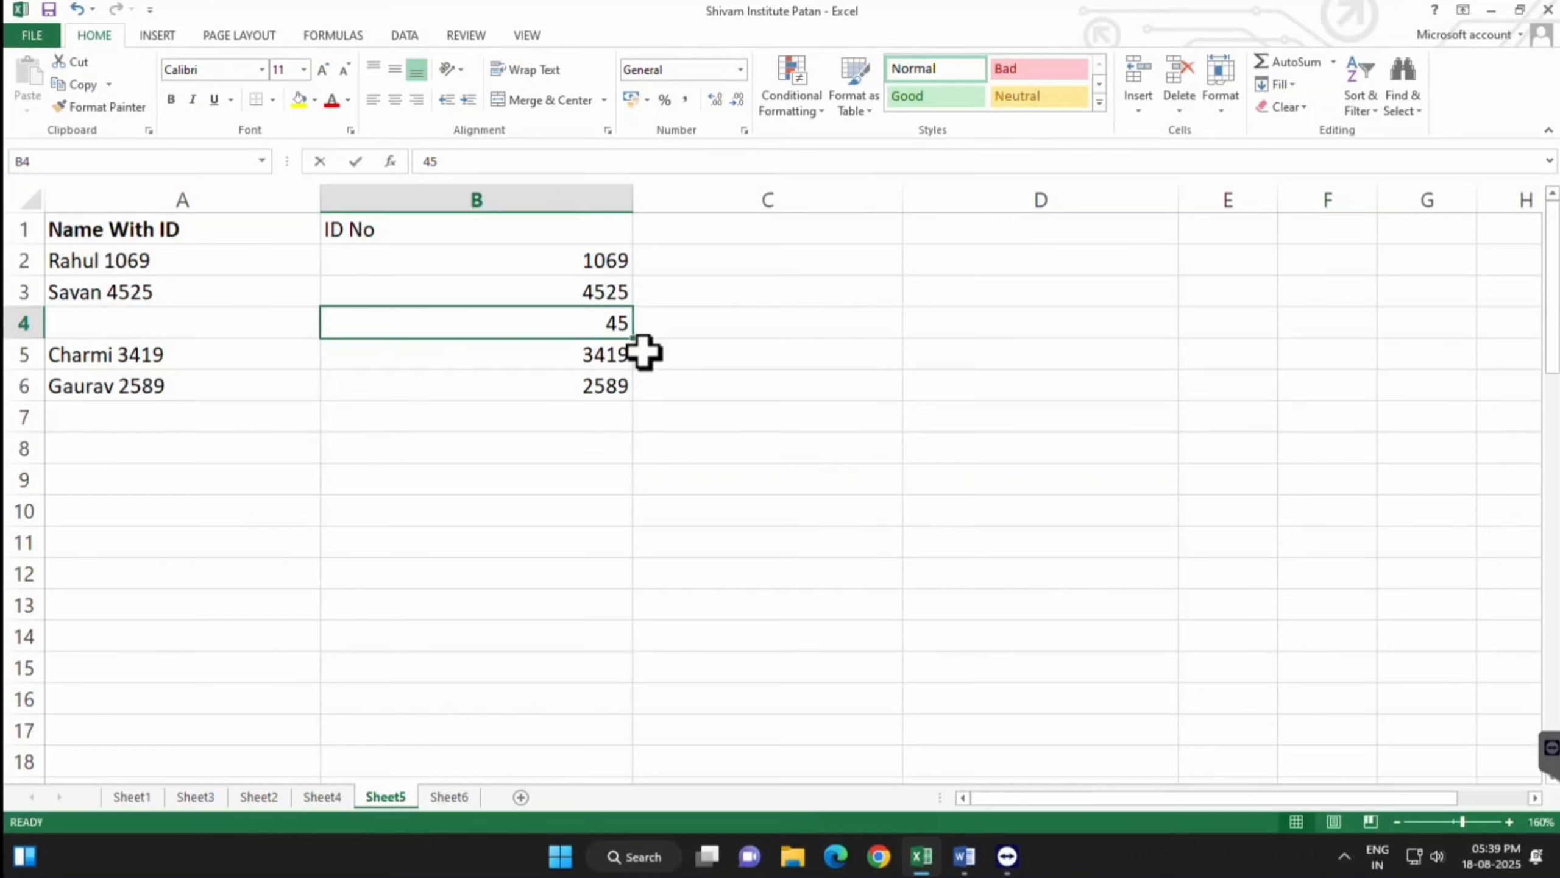
text(45)
key(Return)
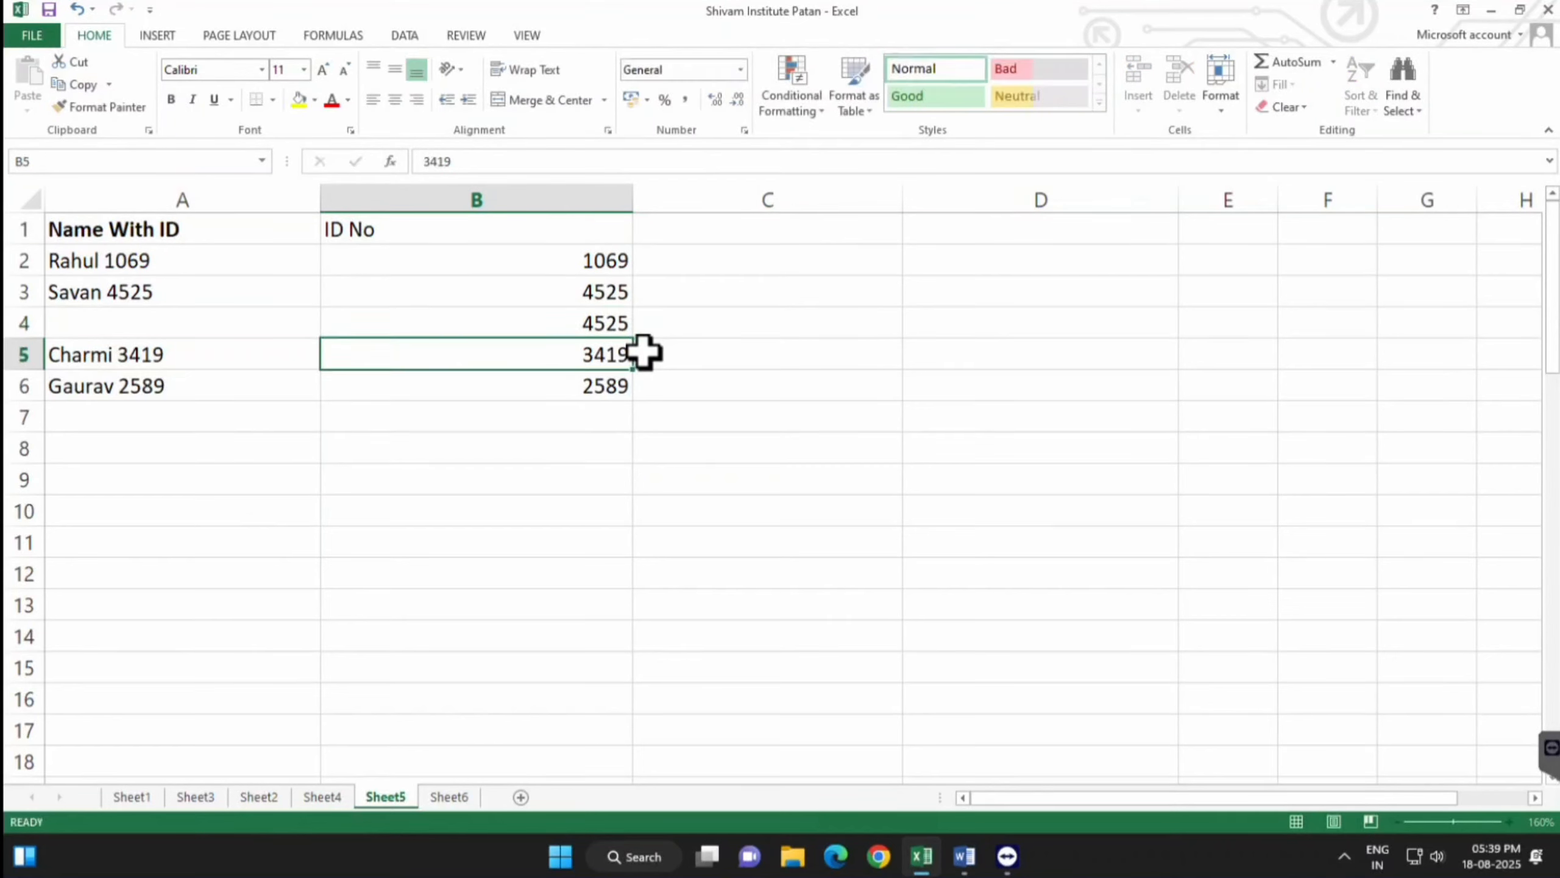
Enter =COUNTIF(B2:B6,4525) in C9 to count how often the ID 4525 occurs
click(799, 489)
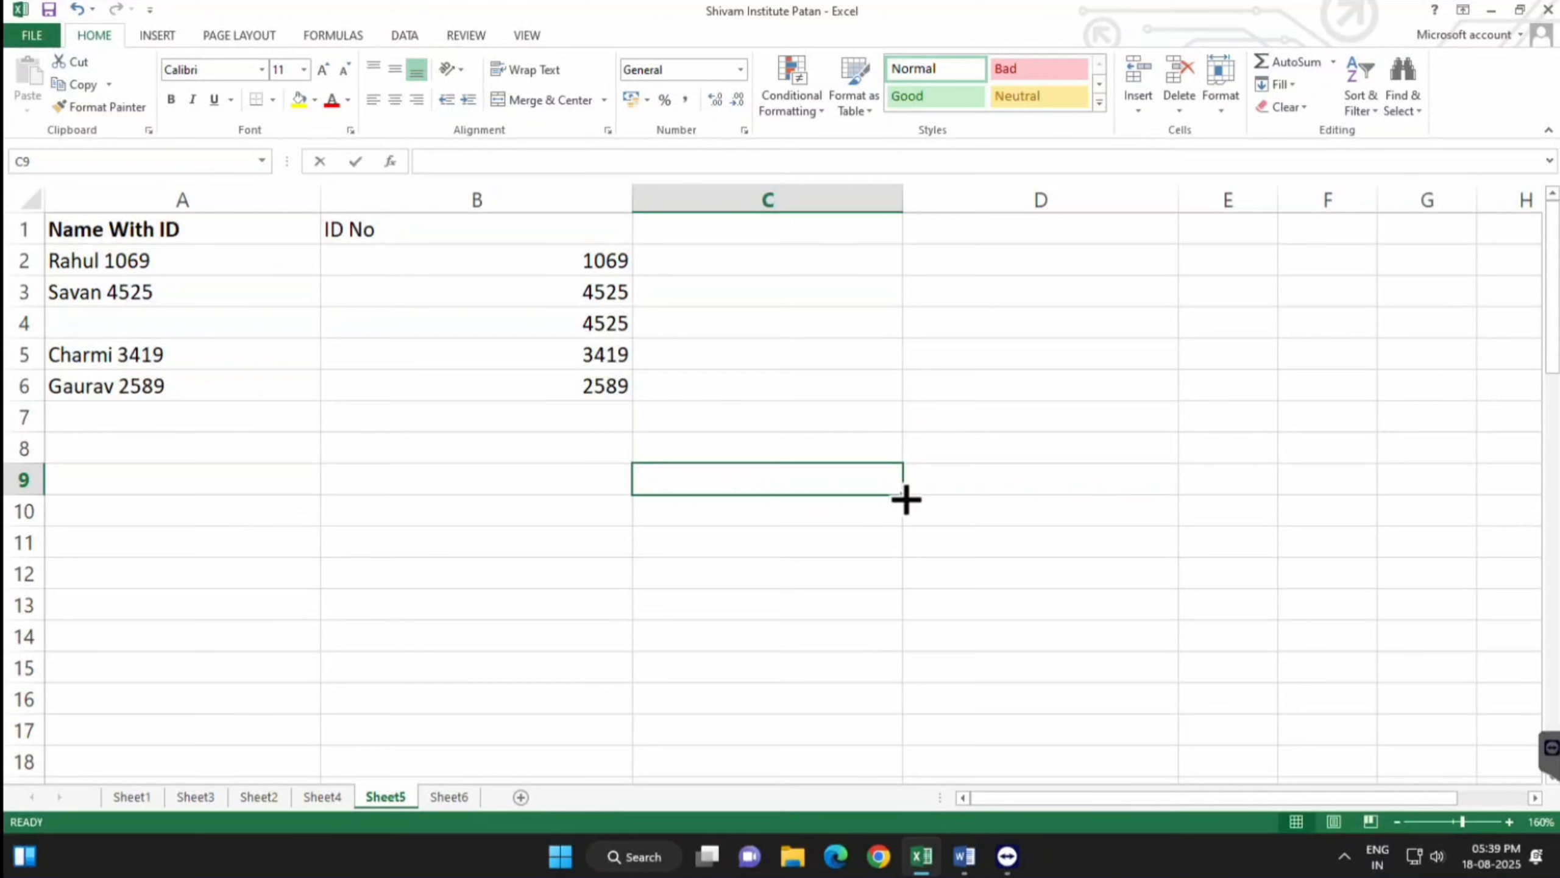
text(=count)
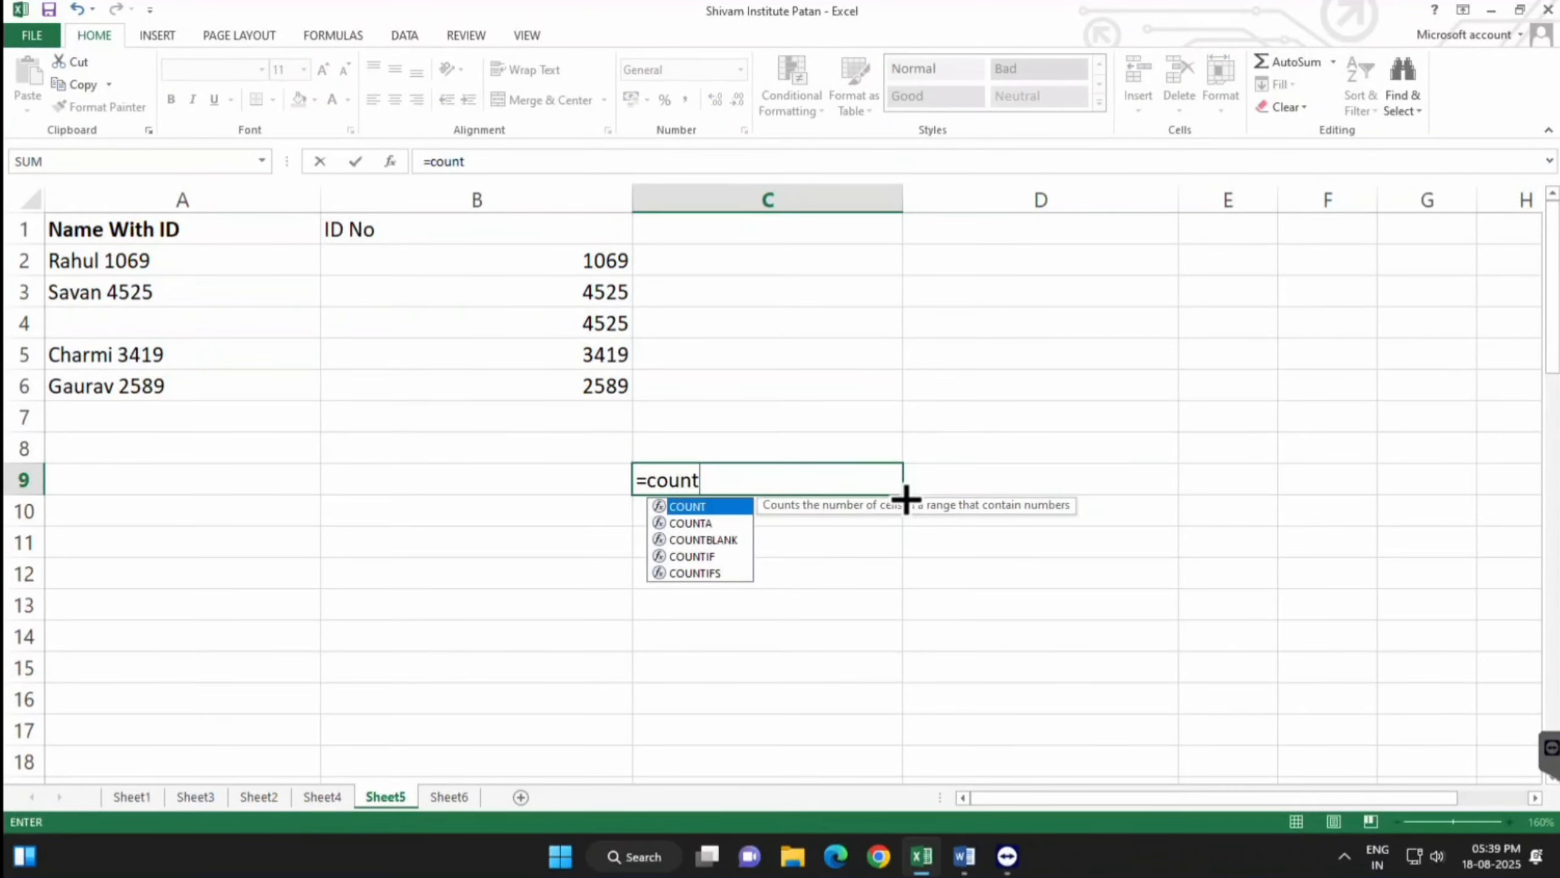
key(Down)
key(Down)
key(Down)
key(Tab)
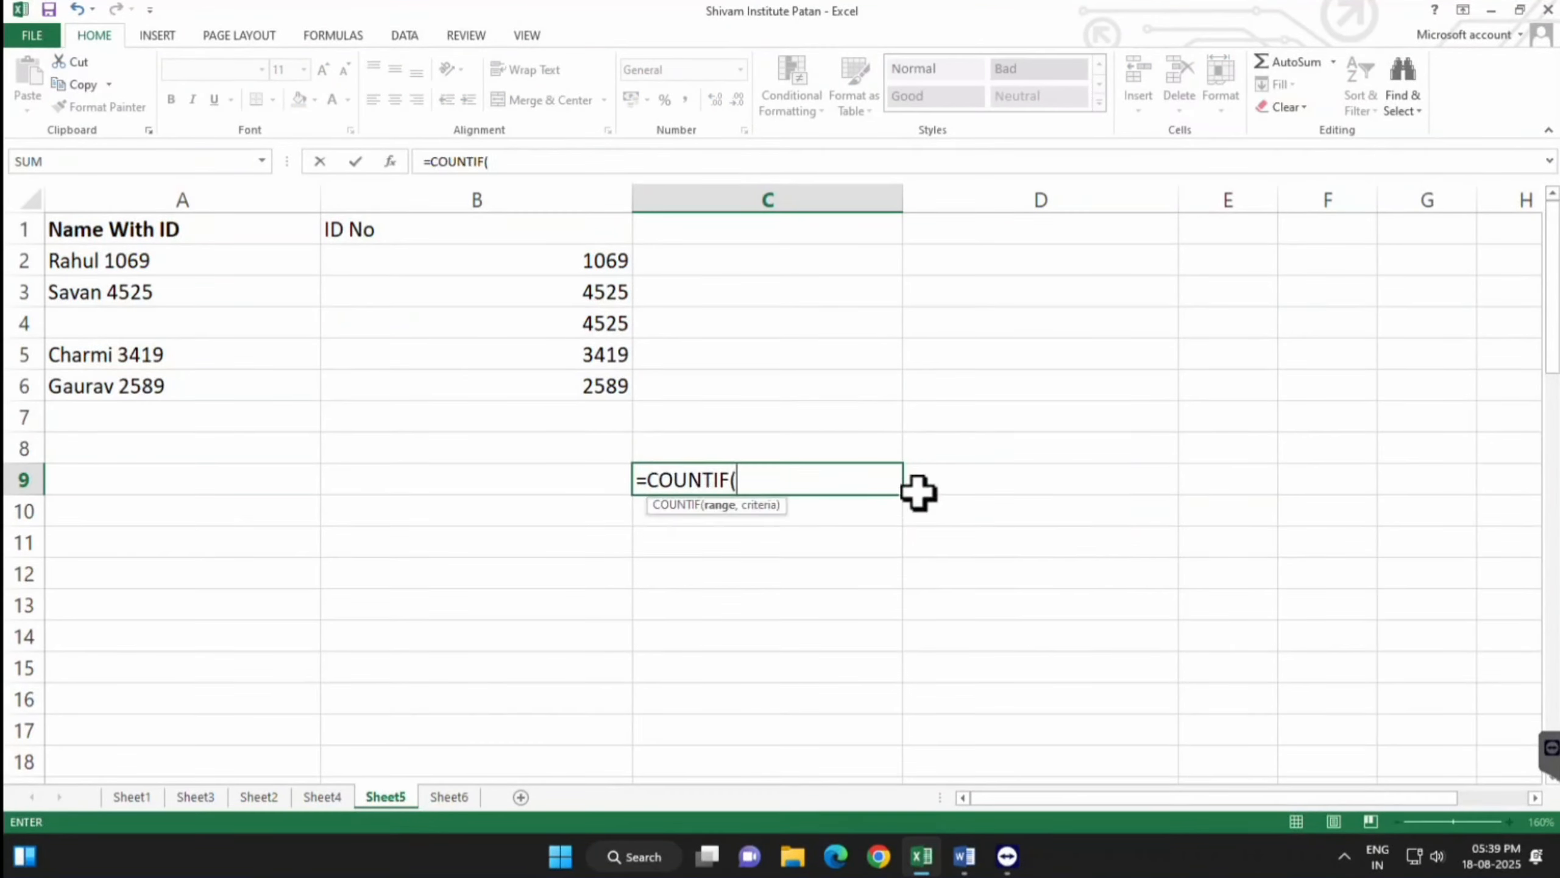
drag(557, 261, 561, 372)
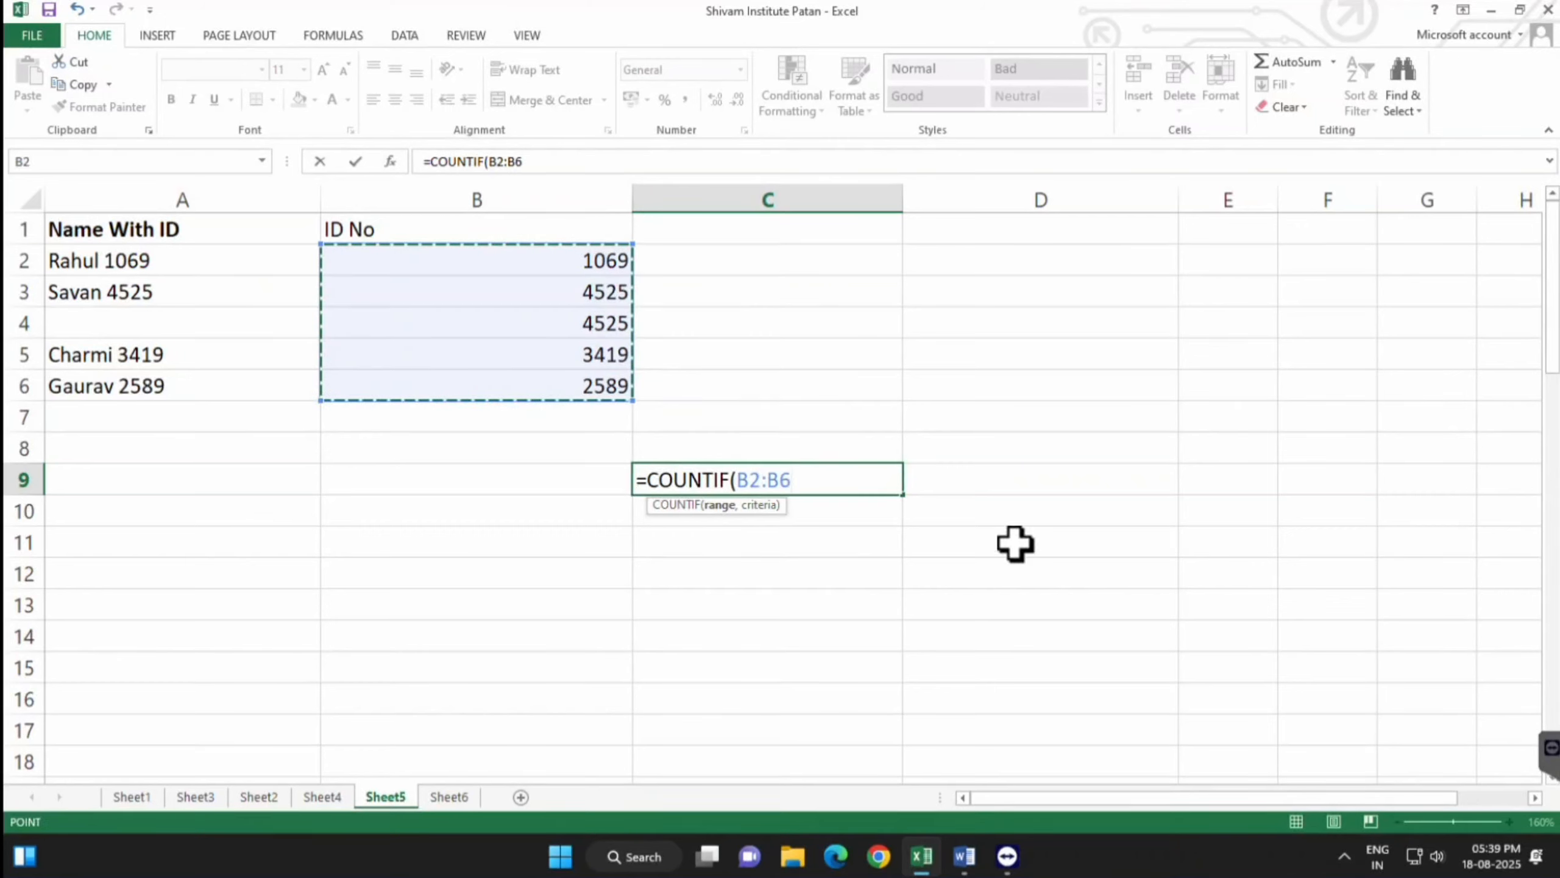
text(,4525)
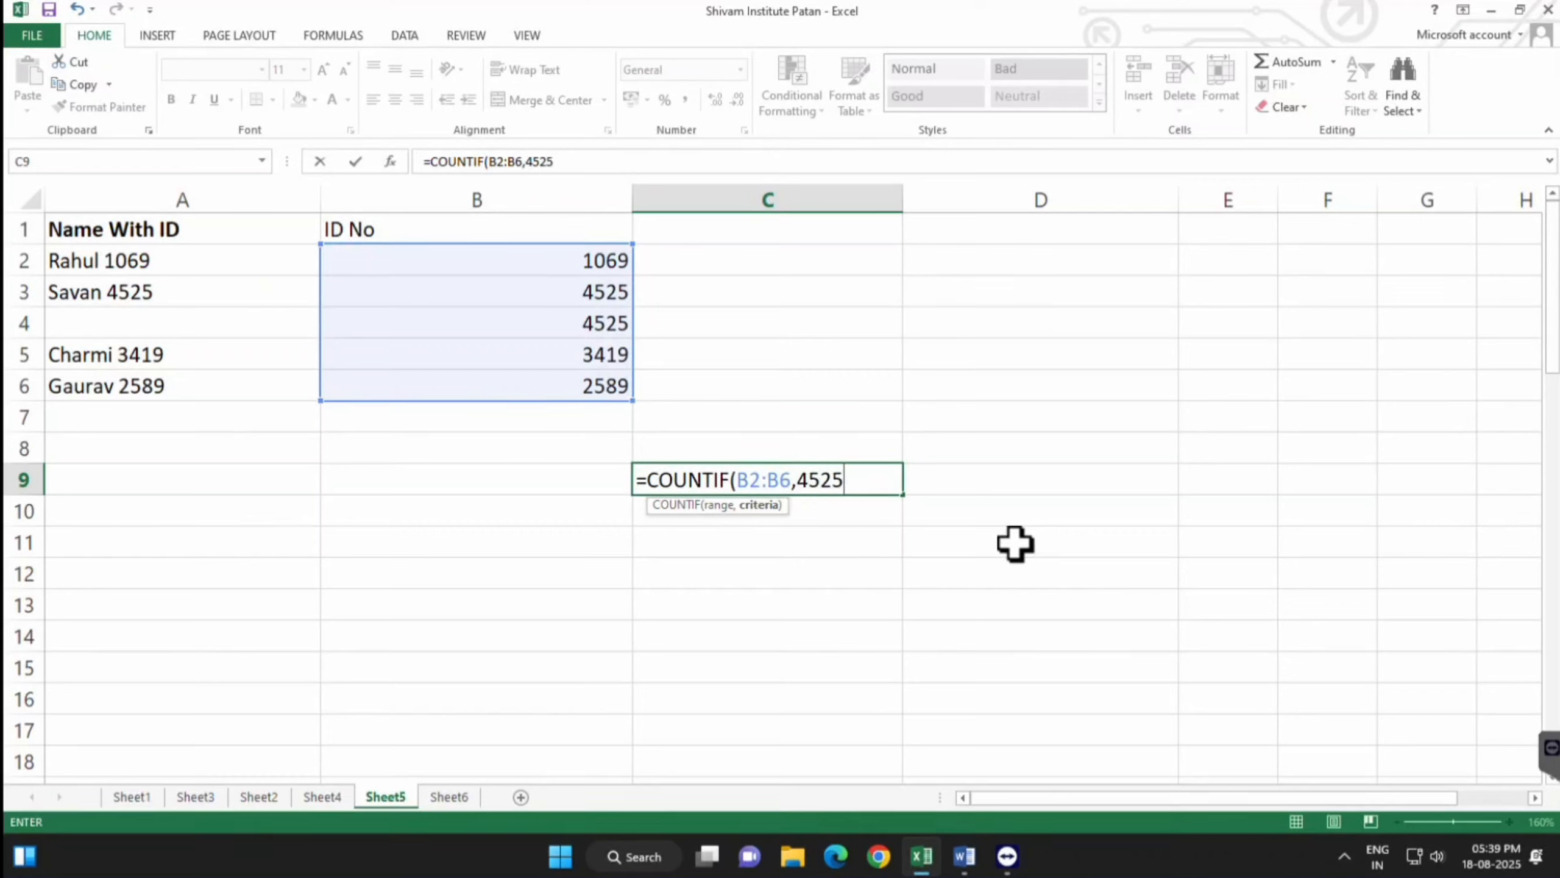
key(Return)
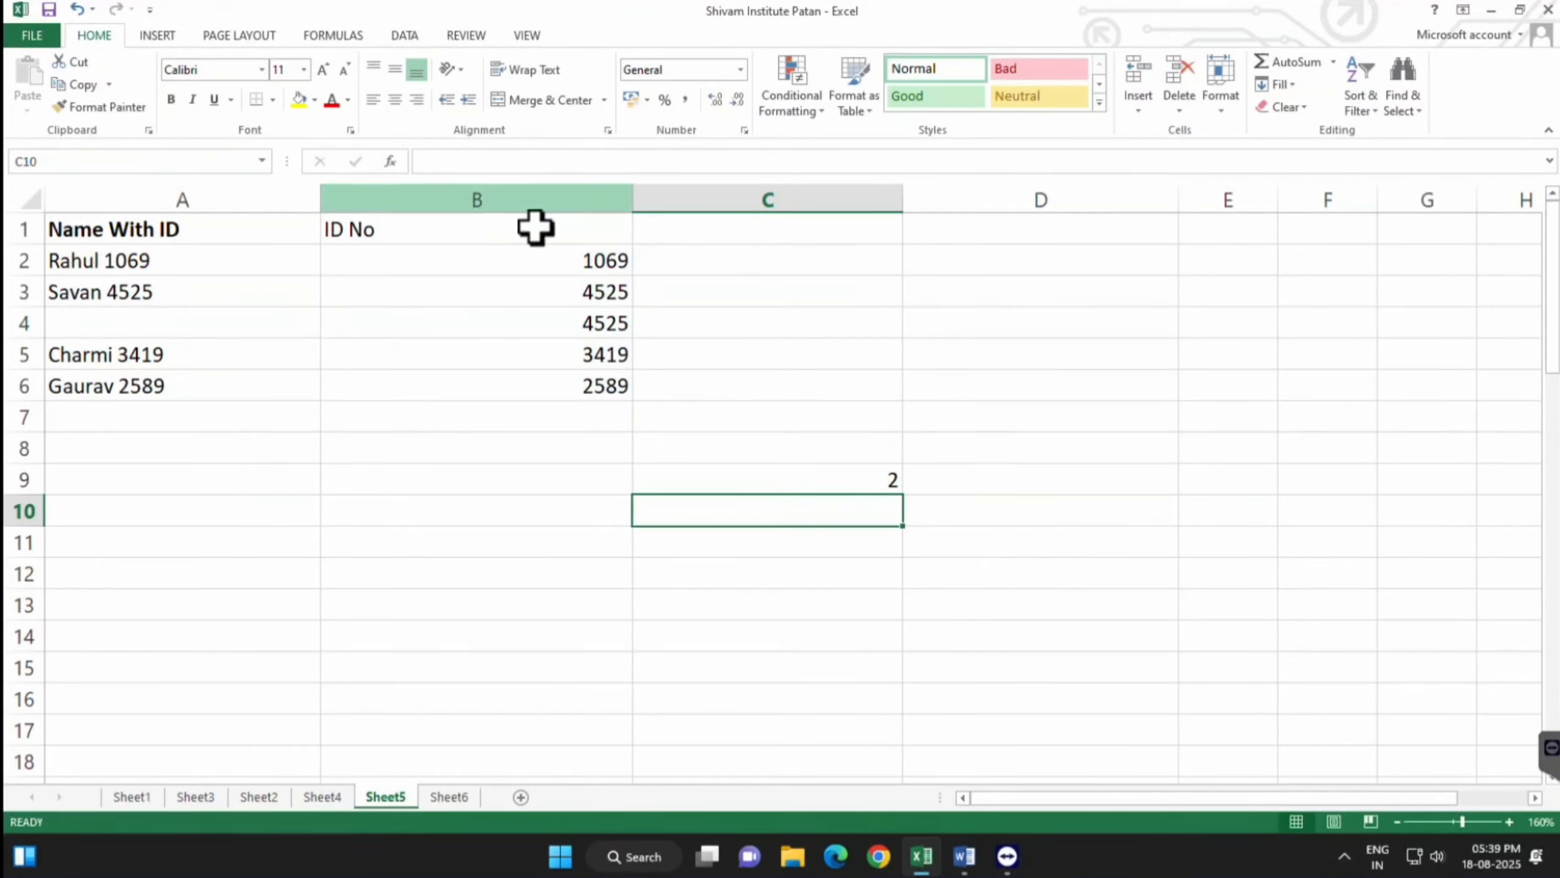
Check the COUNTIF formula in C9 against the IDs in B2:B6 and clear the cell
drag(577, 263, 581, 383)
click(869, 485)
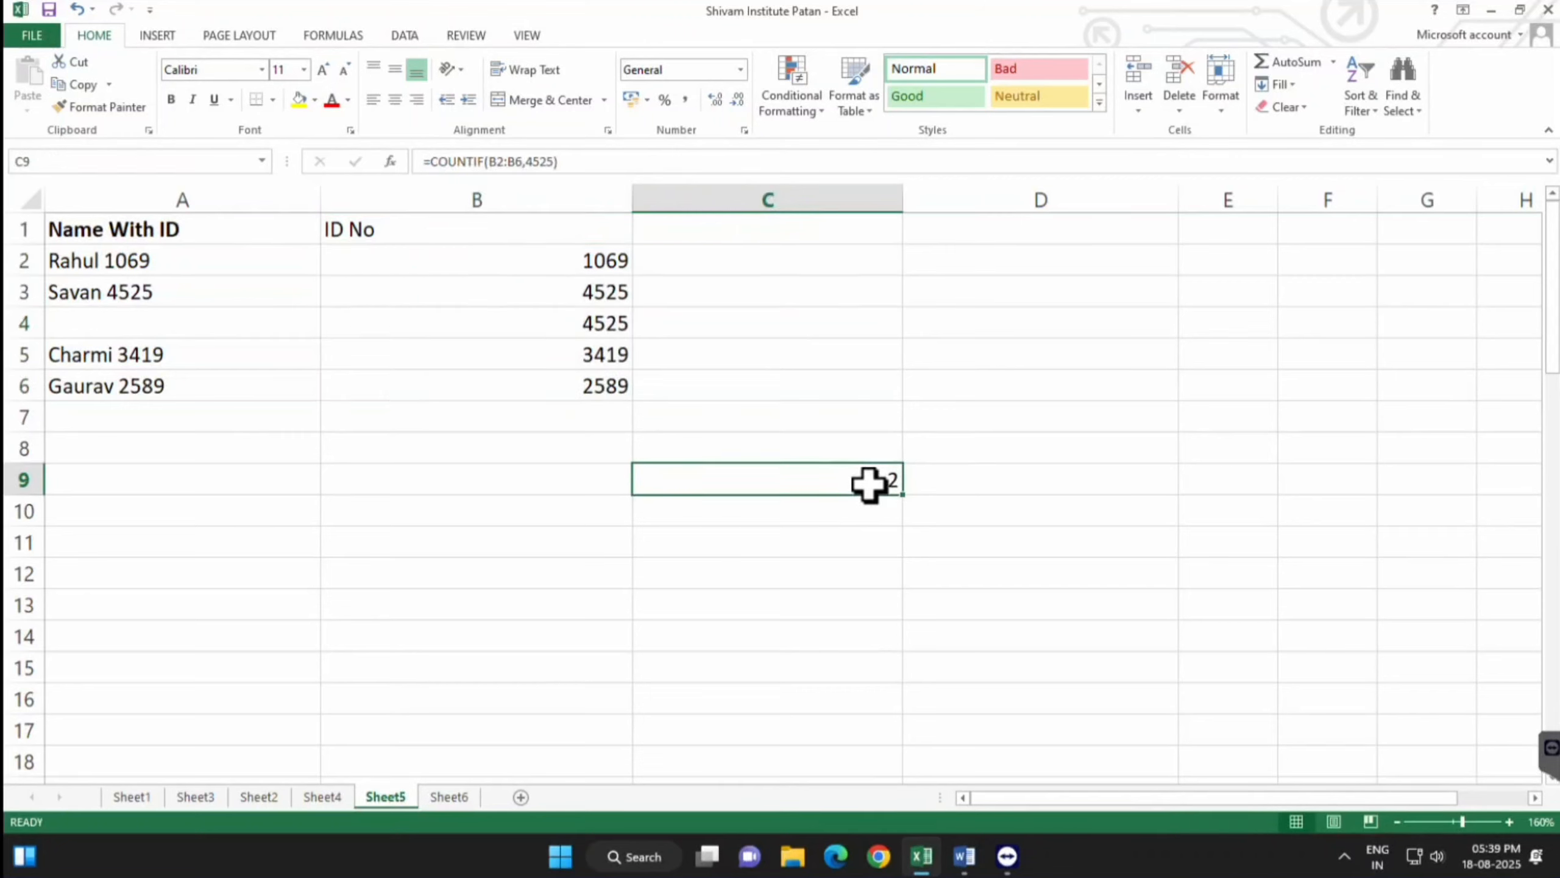
click(773, 549)
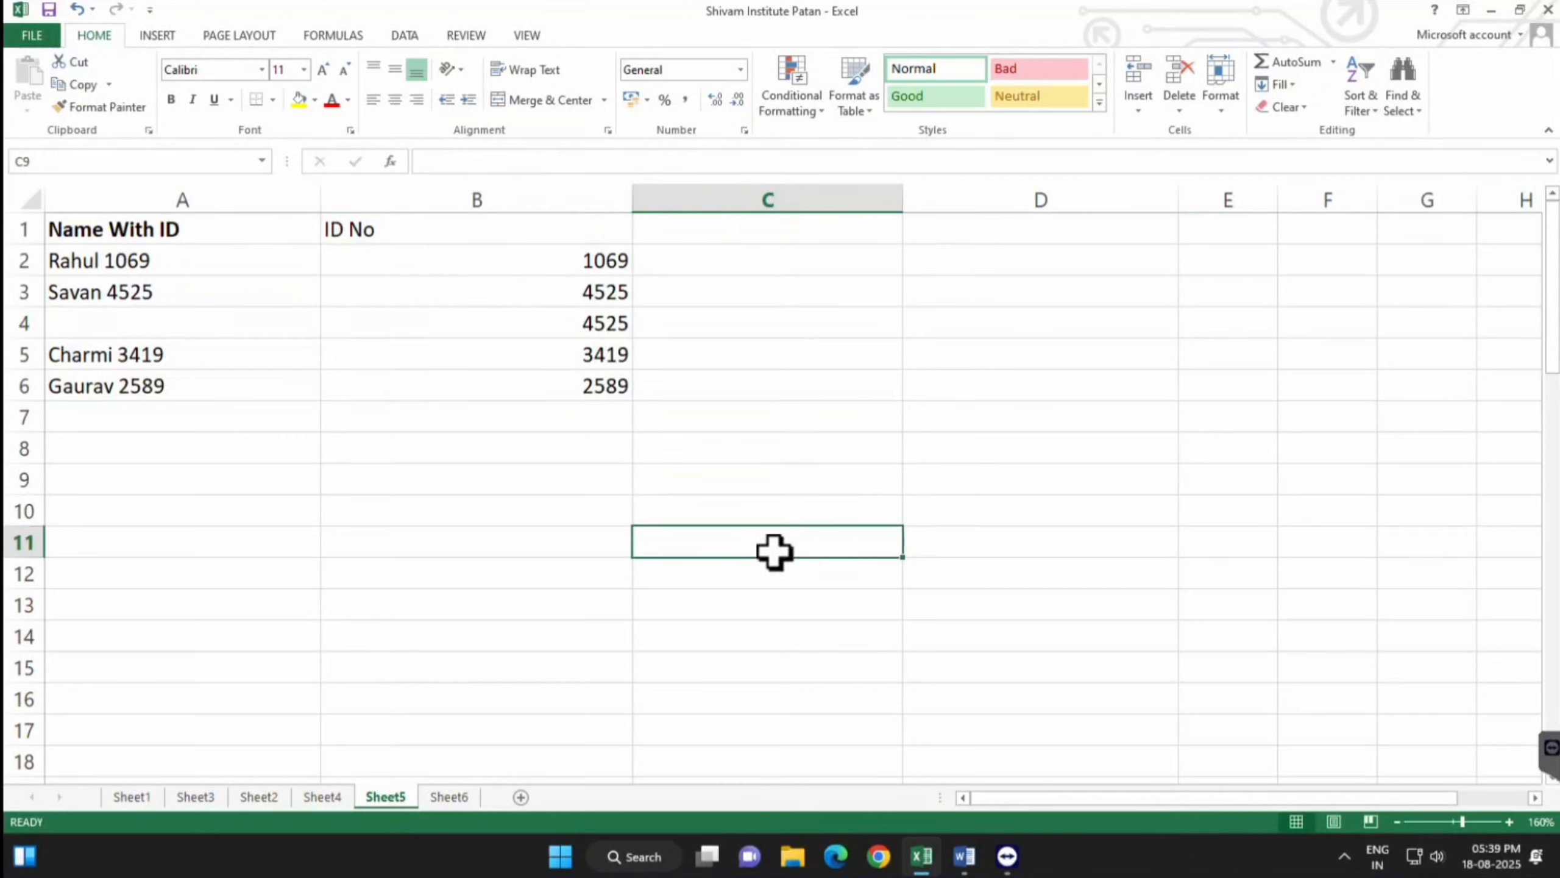
Start an attendance table below the full-name table with the header Name in A29 and A, B and C in A30:A32
scroll(761, 553, down, 1)
scroll(547, 513, down, 8)
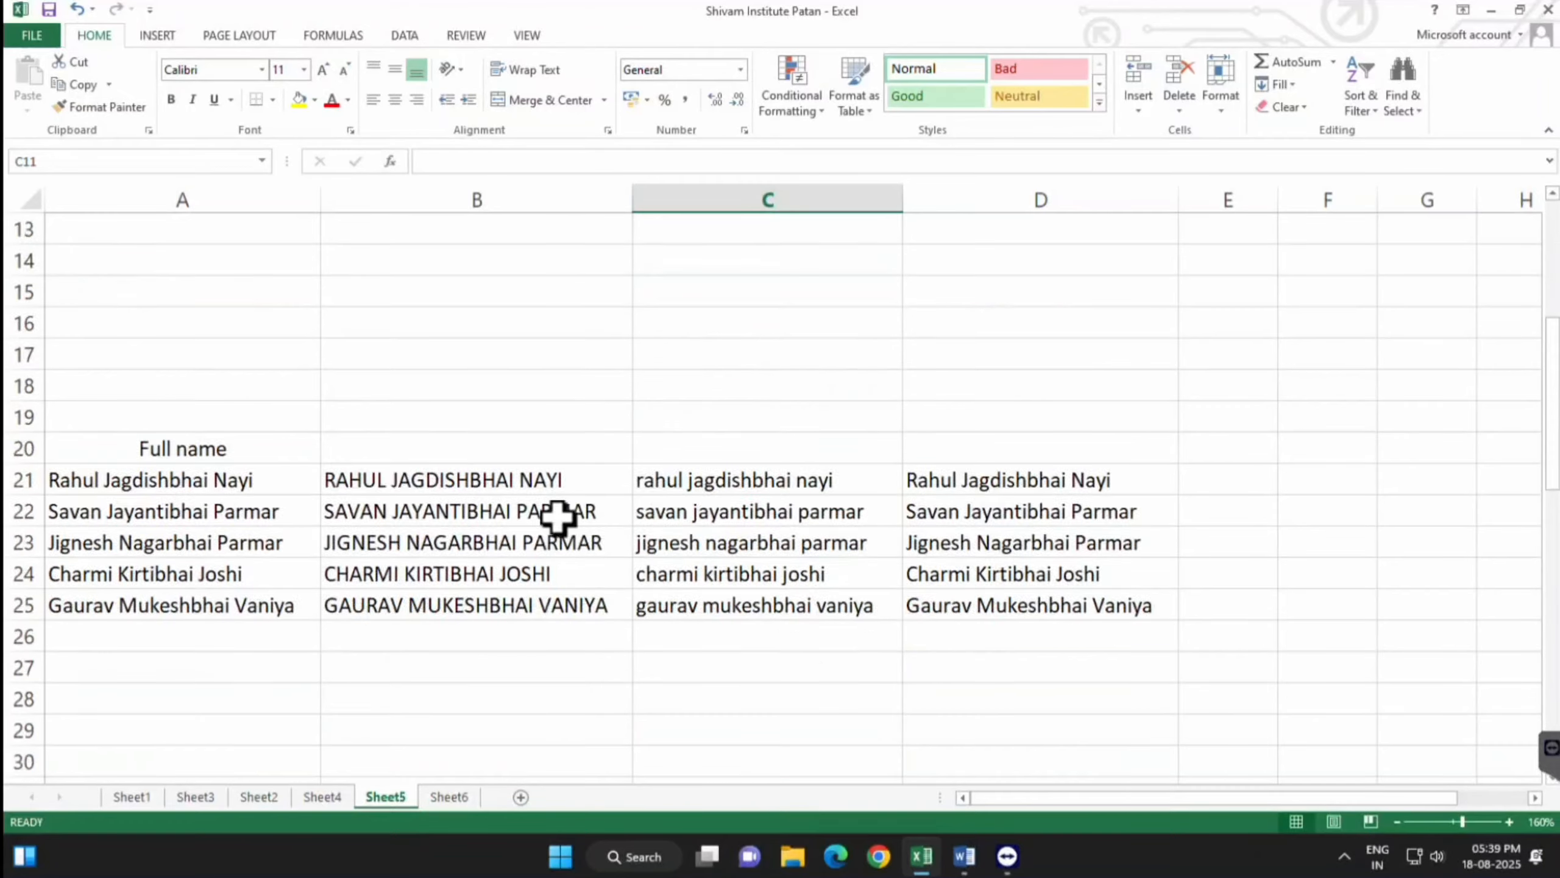
click(280, 265)
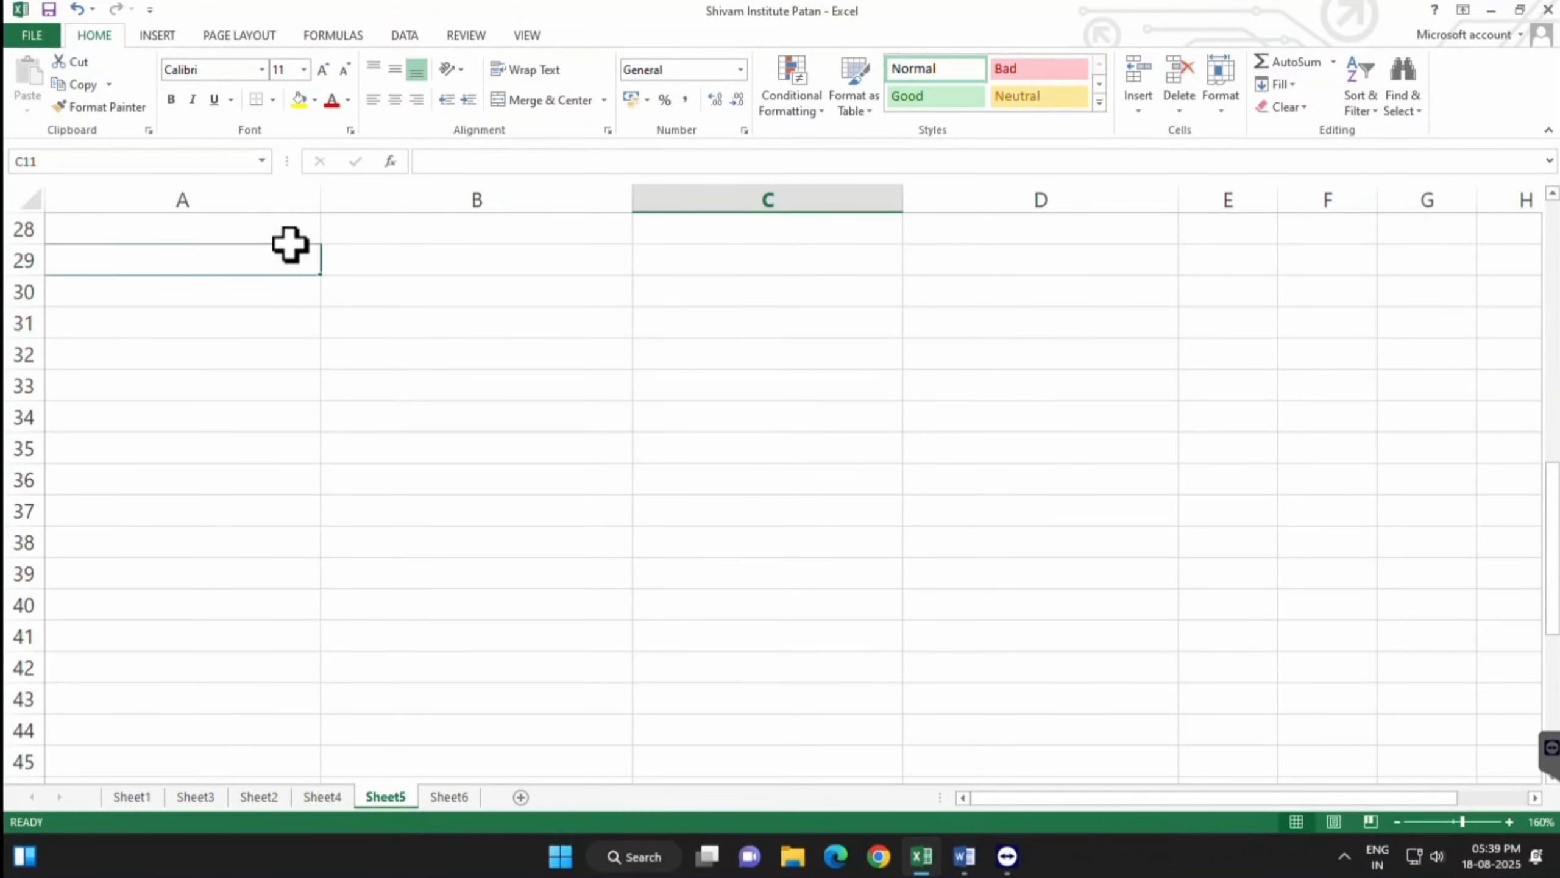
text(Name)
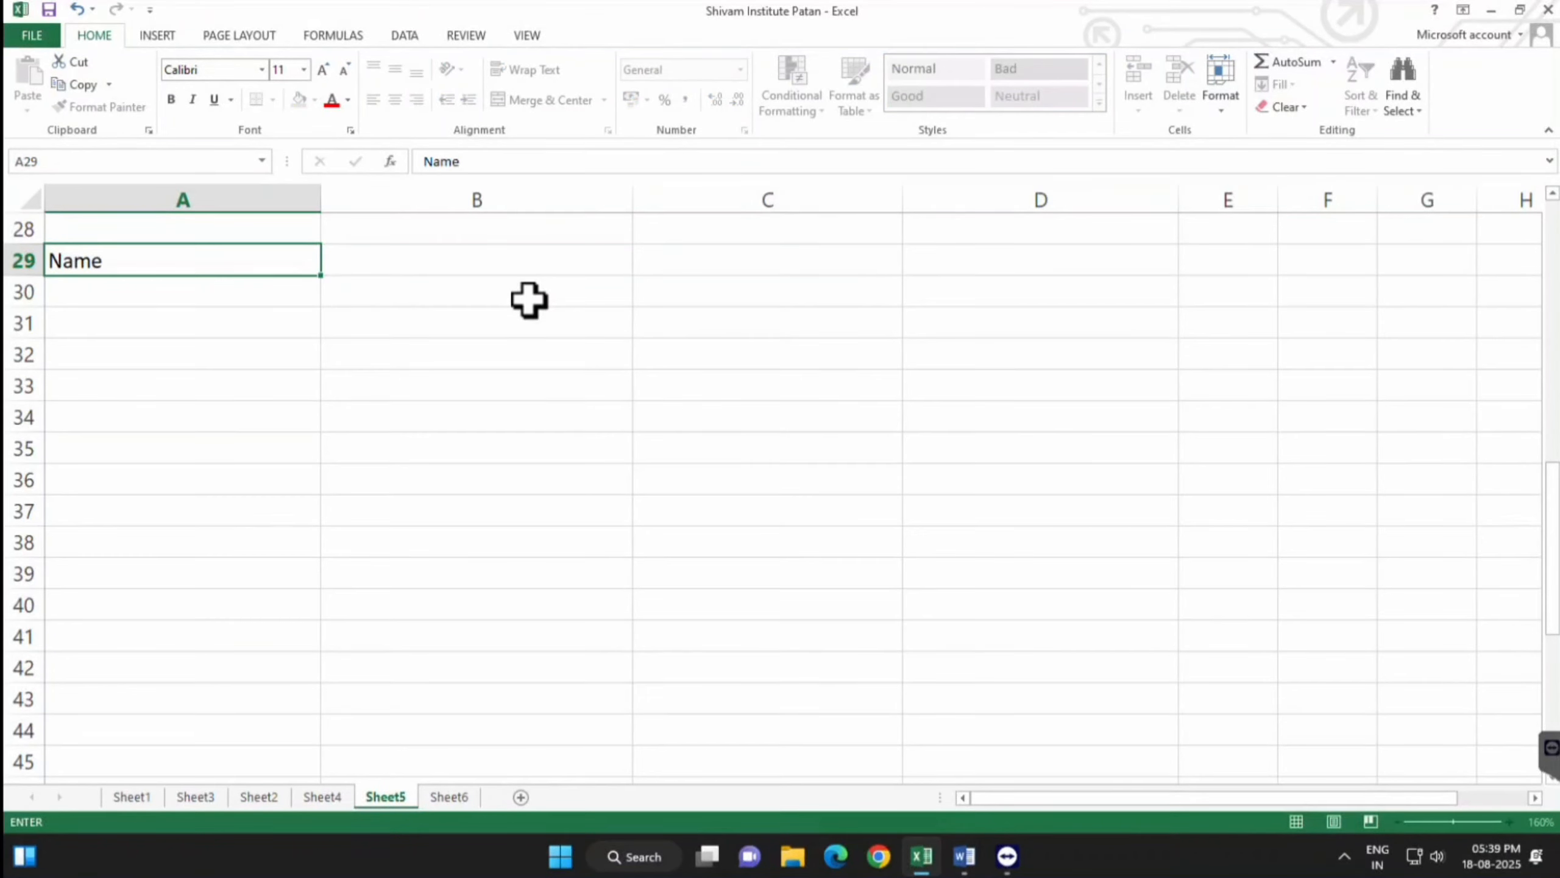
key(Return)
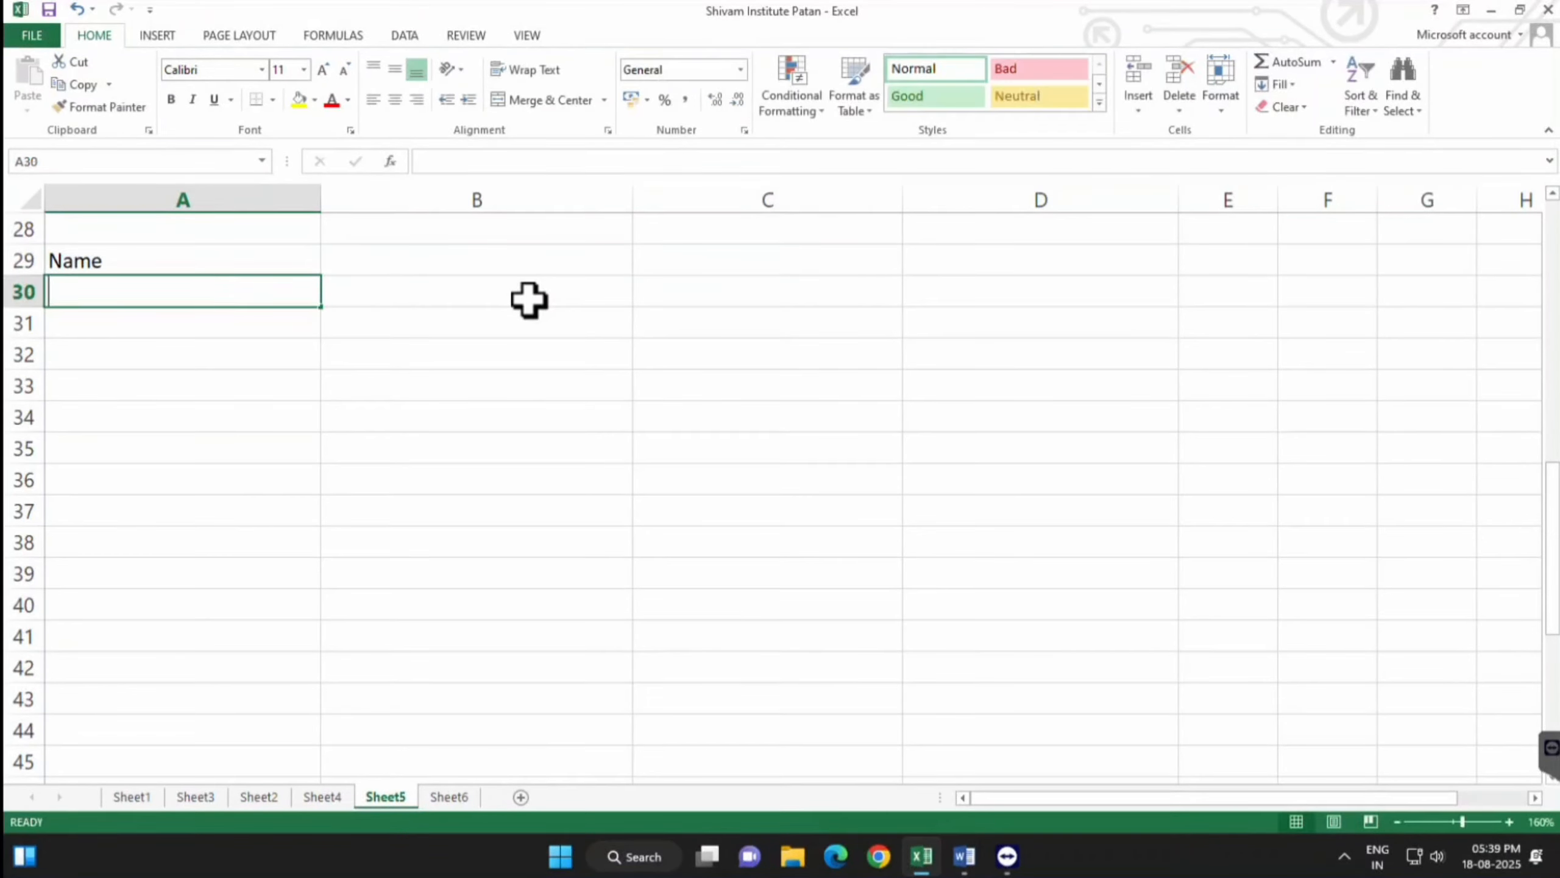
text(A)
key(Return)
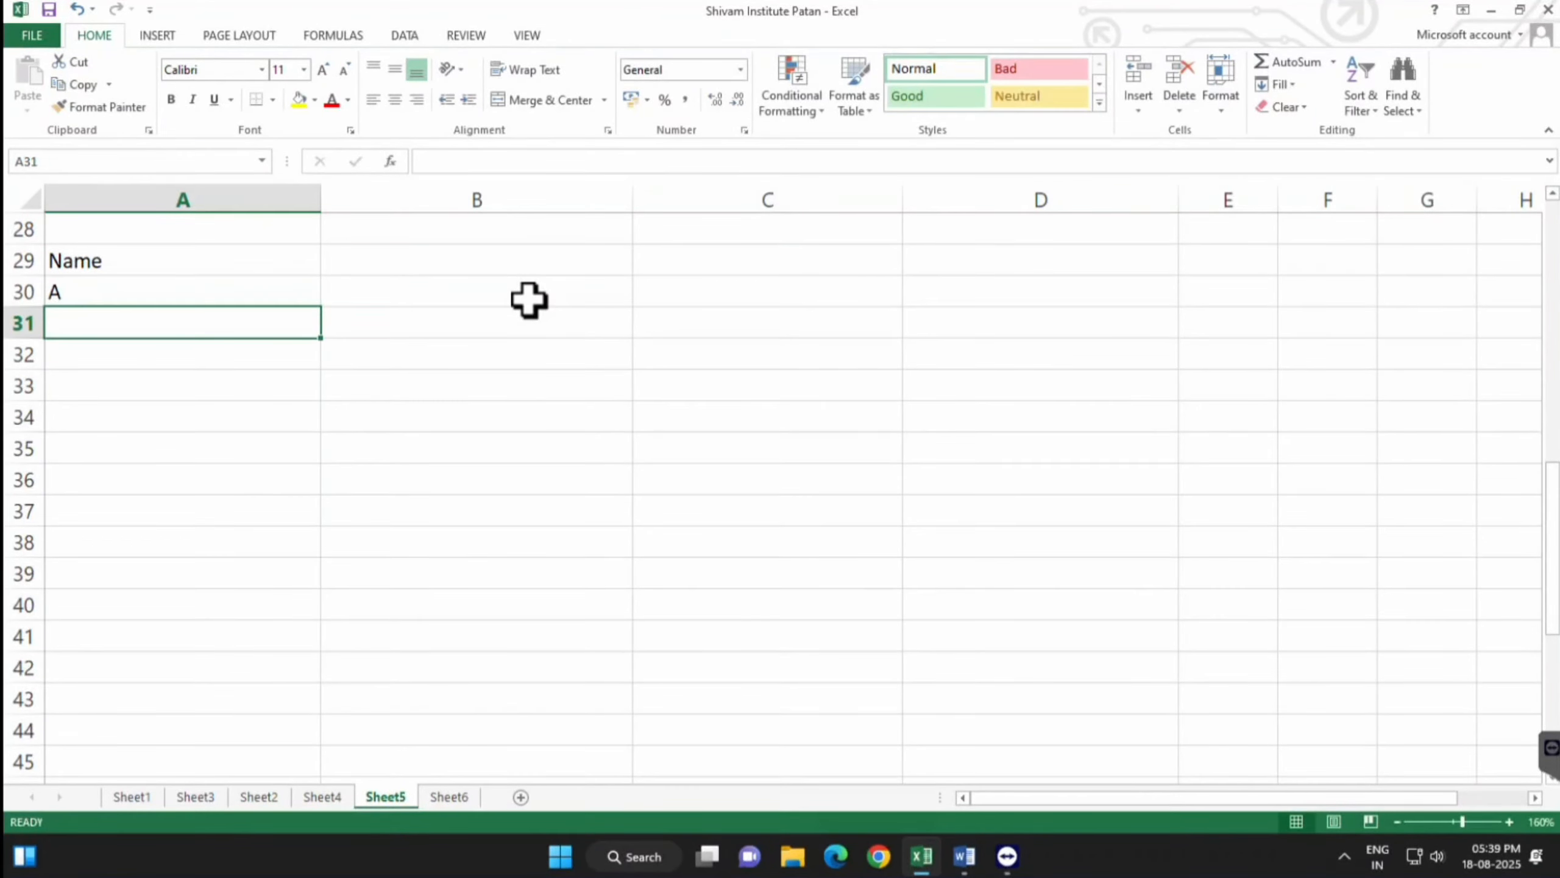
text(B)
key(Return)
text(C)
key(Return)
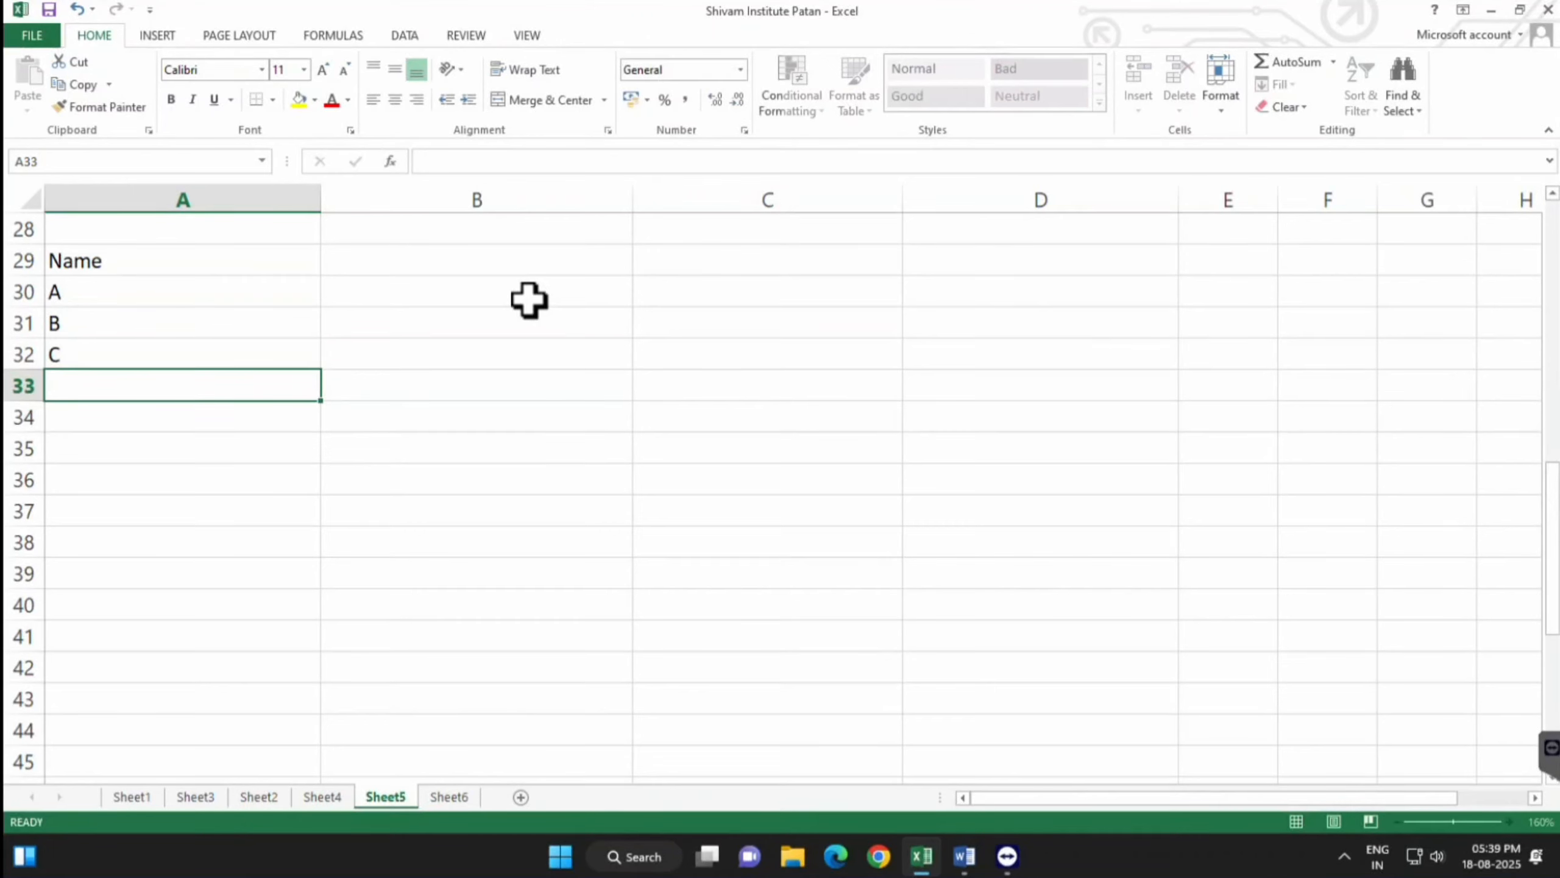
click(271, 483)
Enter the dates 01-07-2025, 02-07-2025 and 03-07-2025 as column headers in B29:D29
click(404, 265)
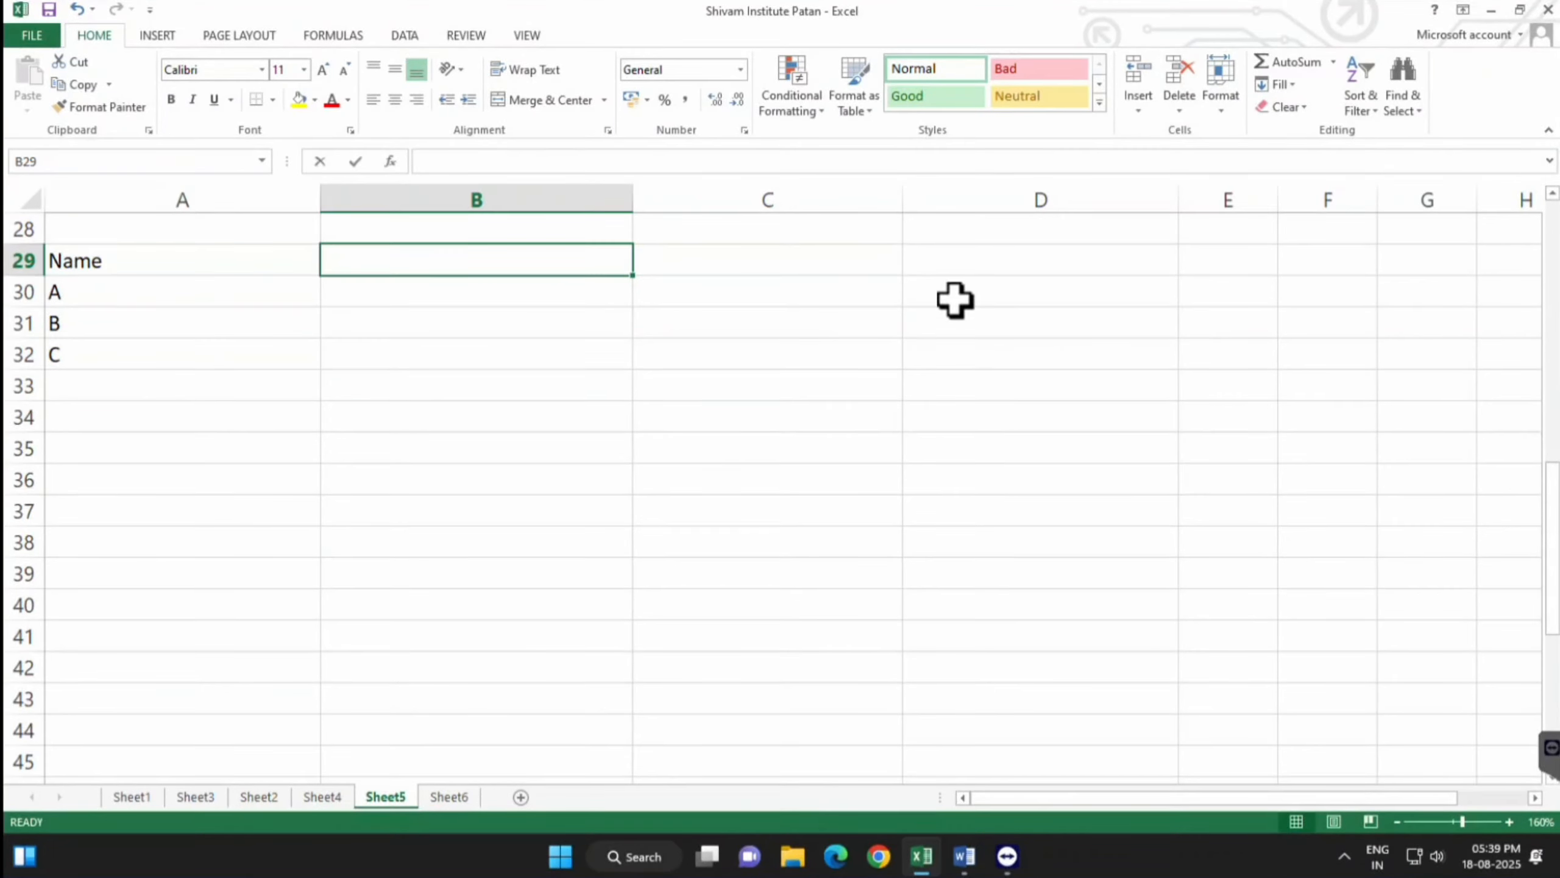
text(1-7-2025)
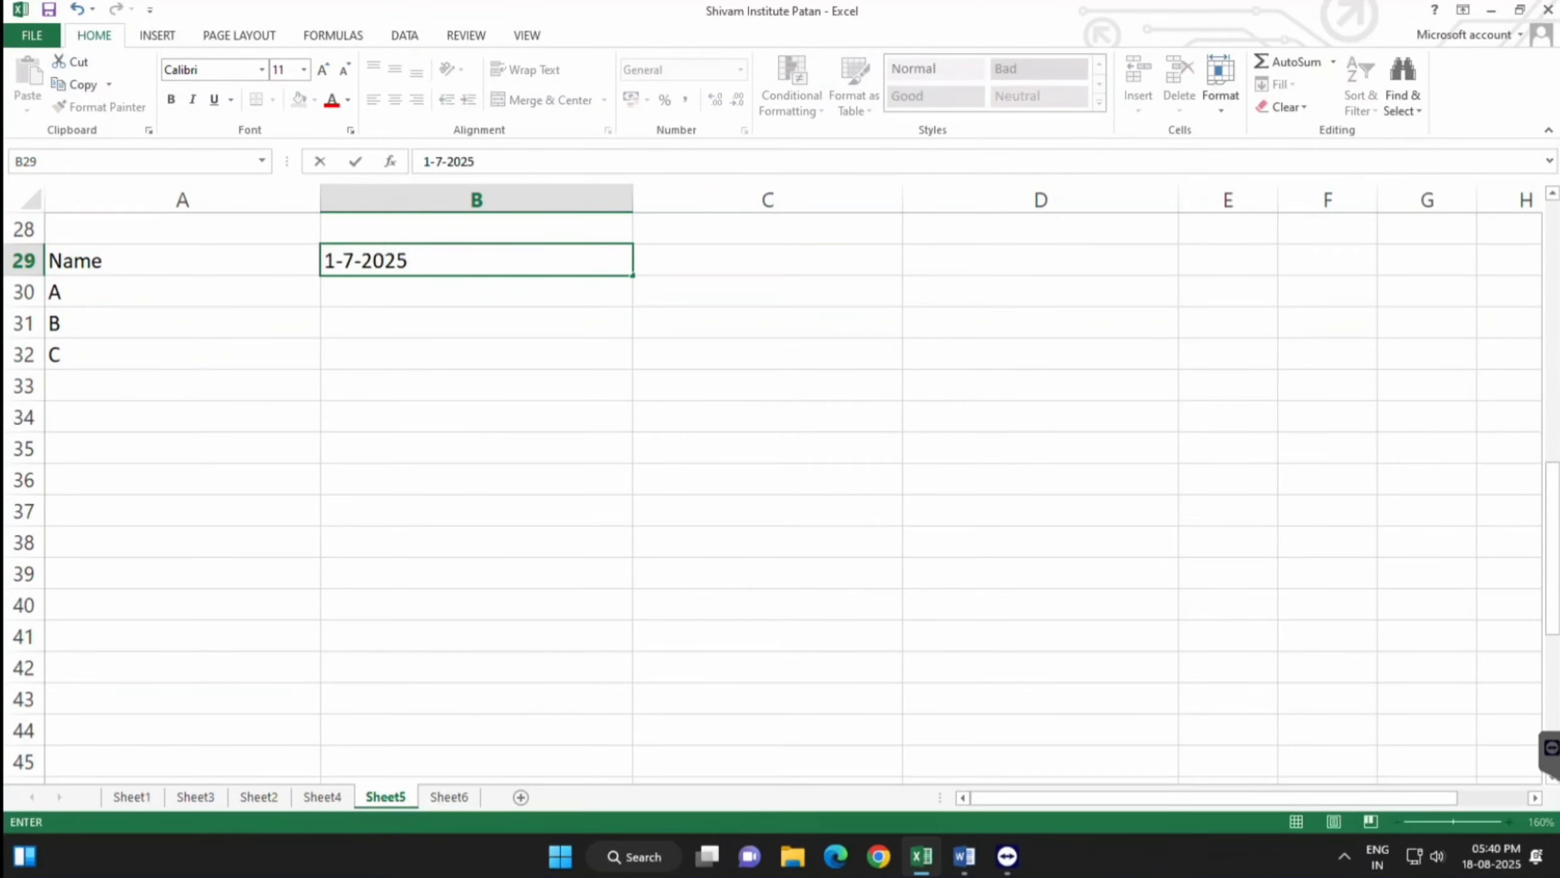
key(Tab)
text(2-07-20)
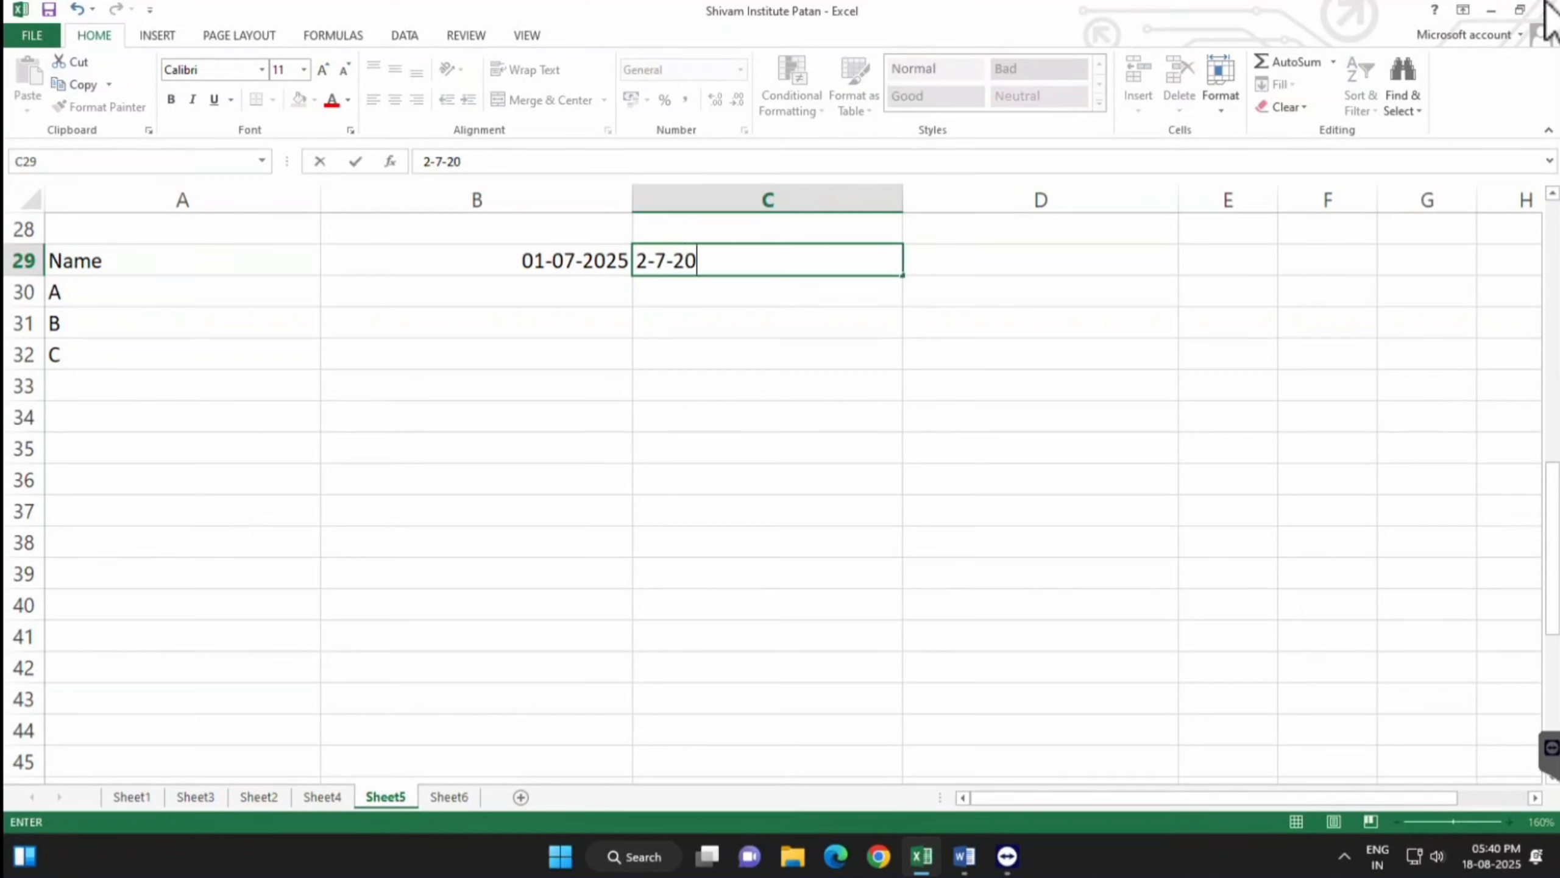
text(25)
key(Tab)
text(3-07)
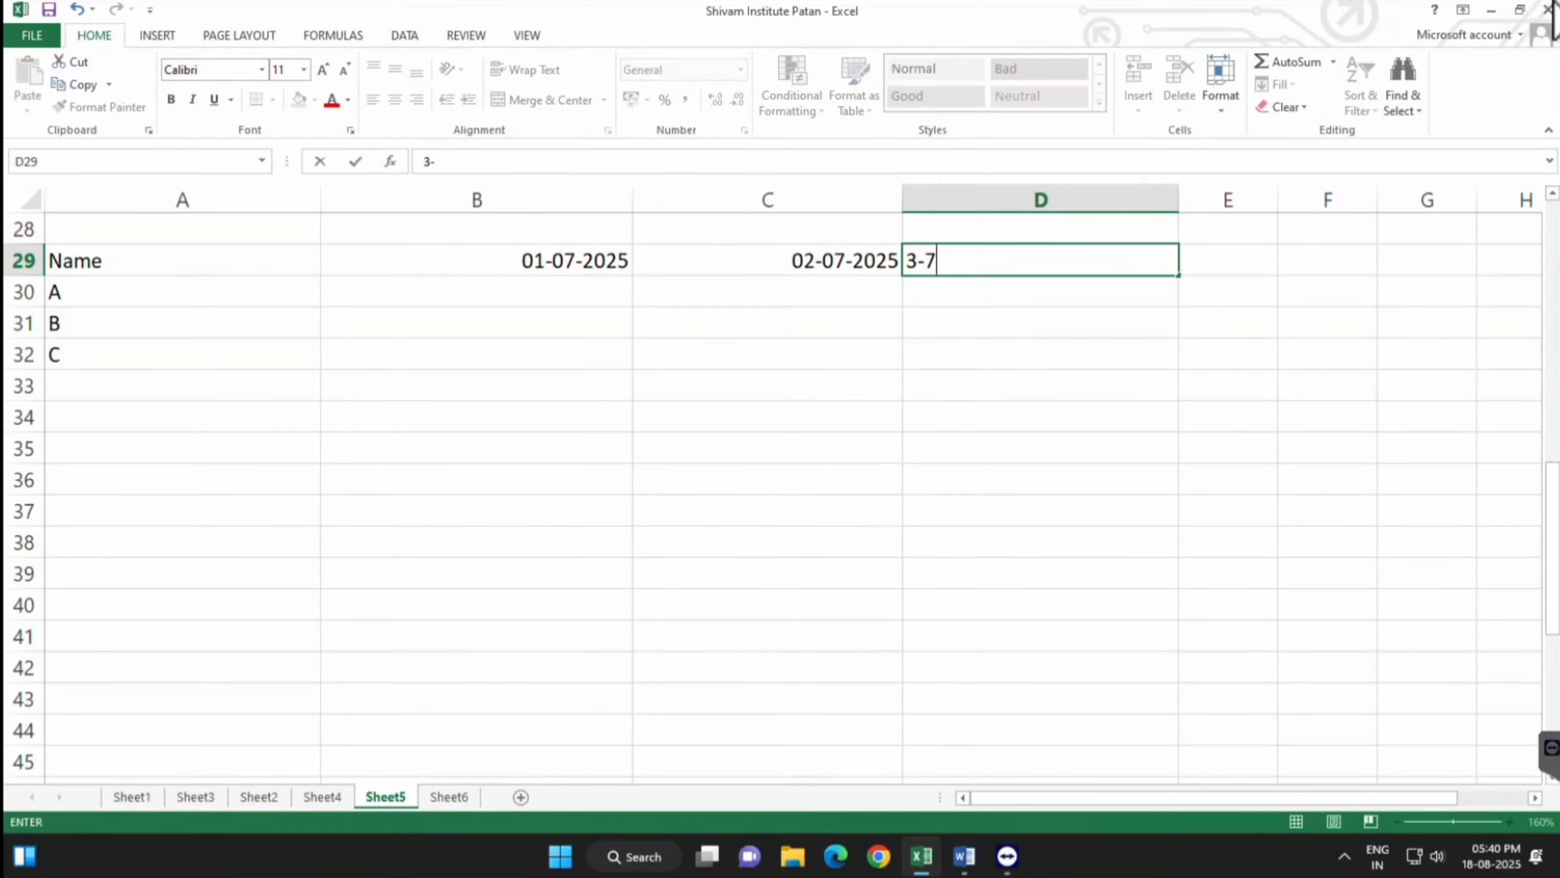
text(-2025)
key(Return)
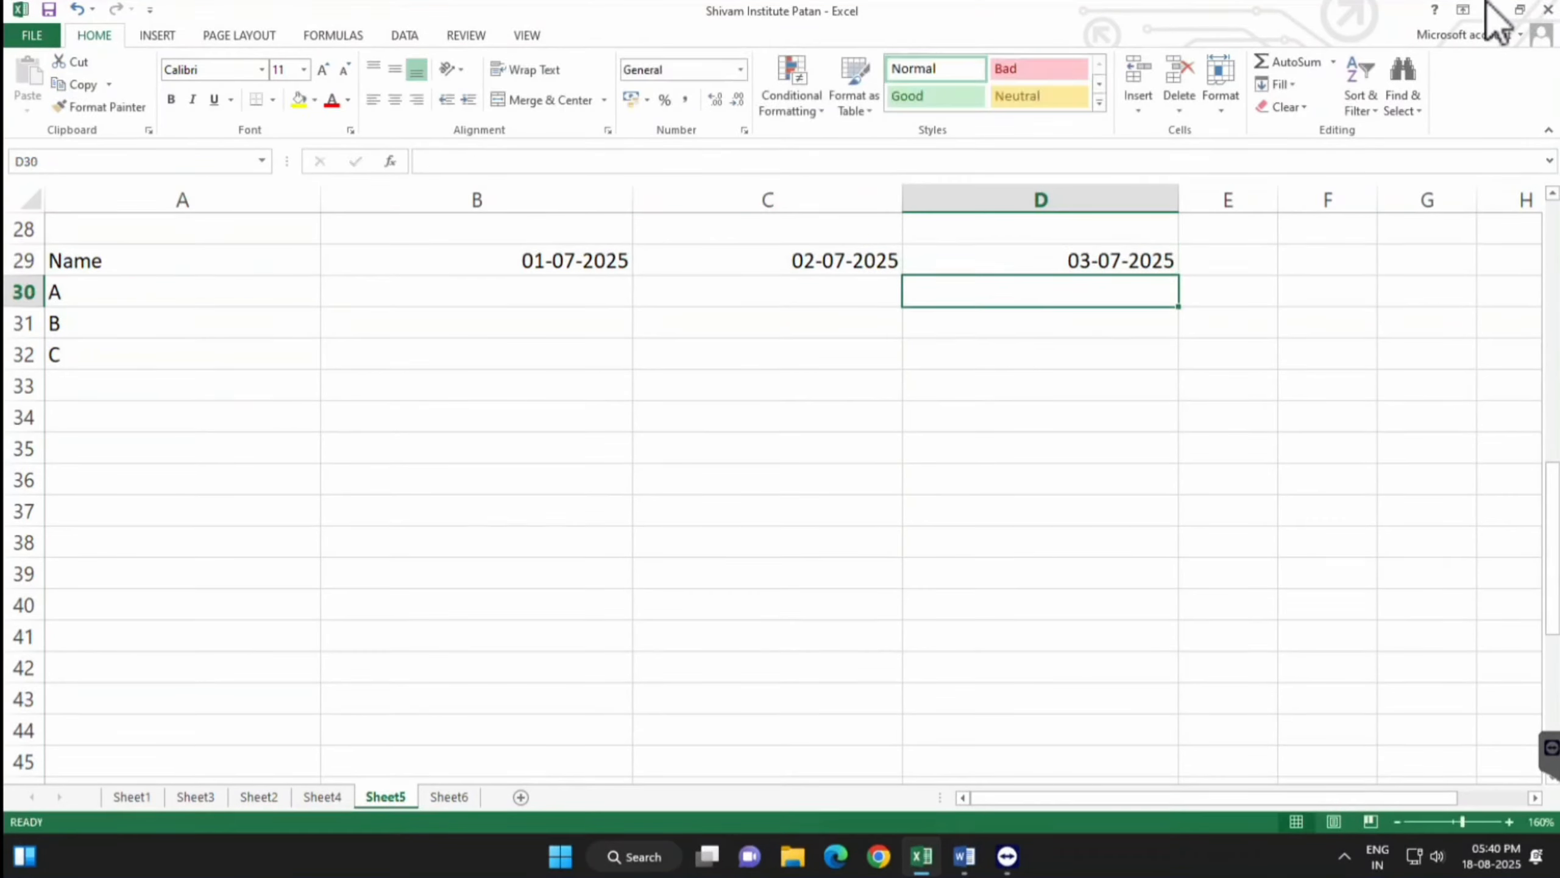
Fill P in the attendance cells B30, B32 and C30:C32 in one entry
click(558, 316)
click(491, 291)
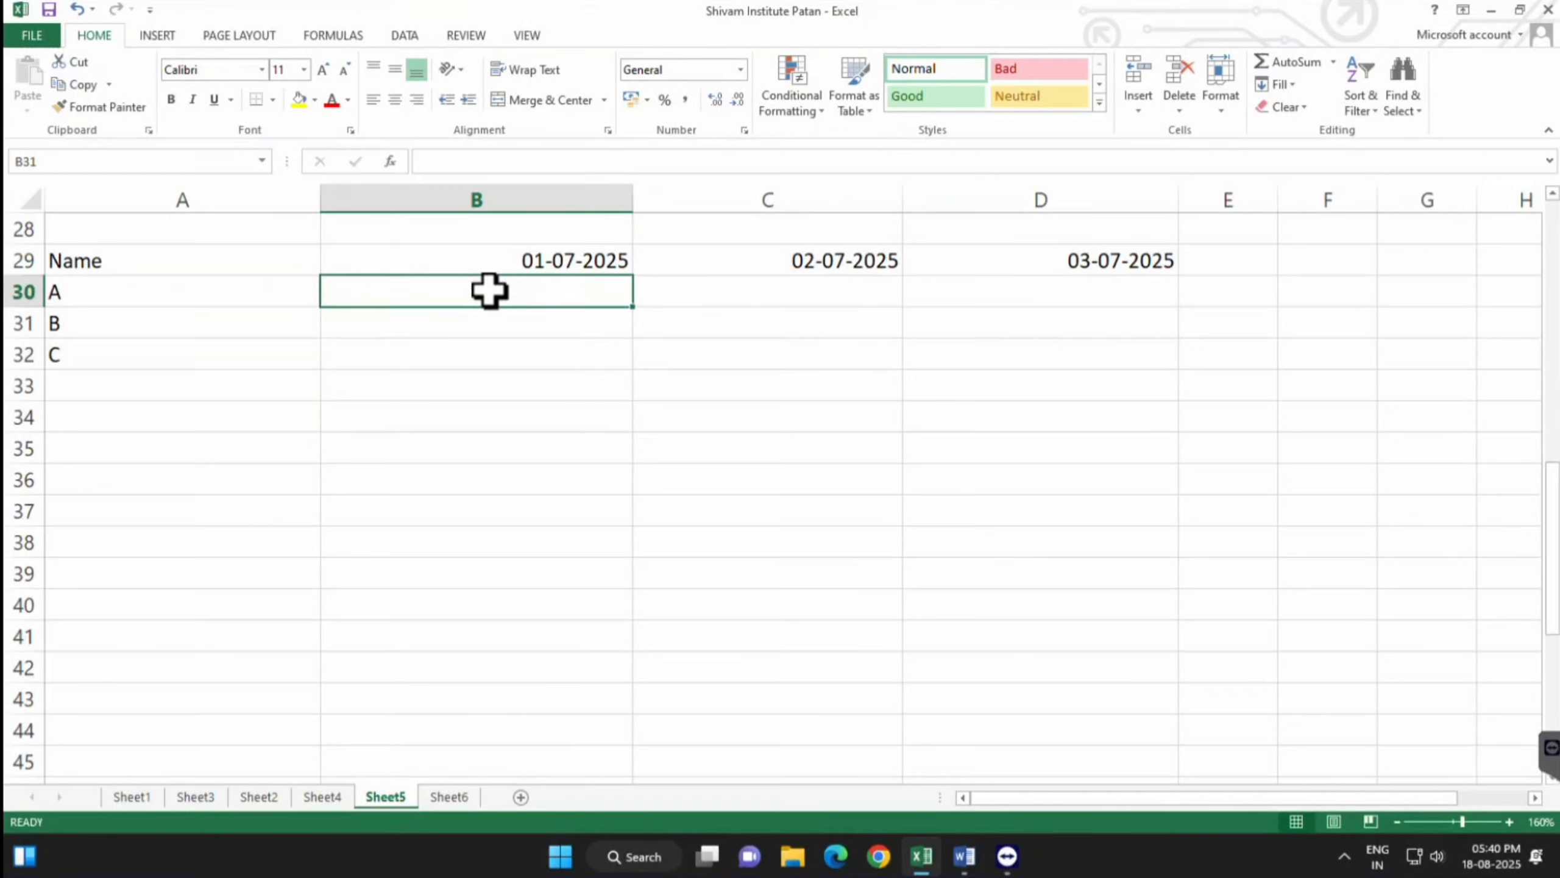
drag(661, 317, 686, 353)
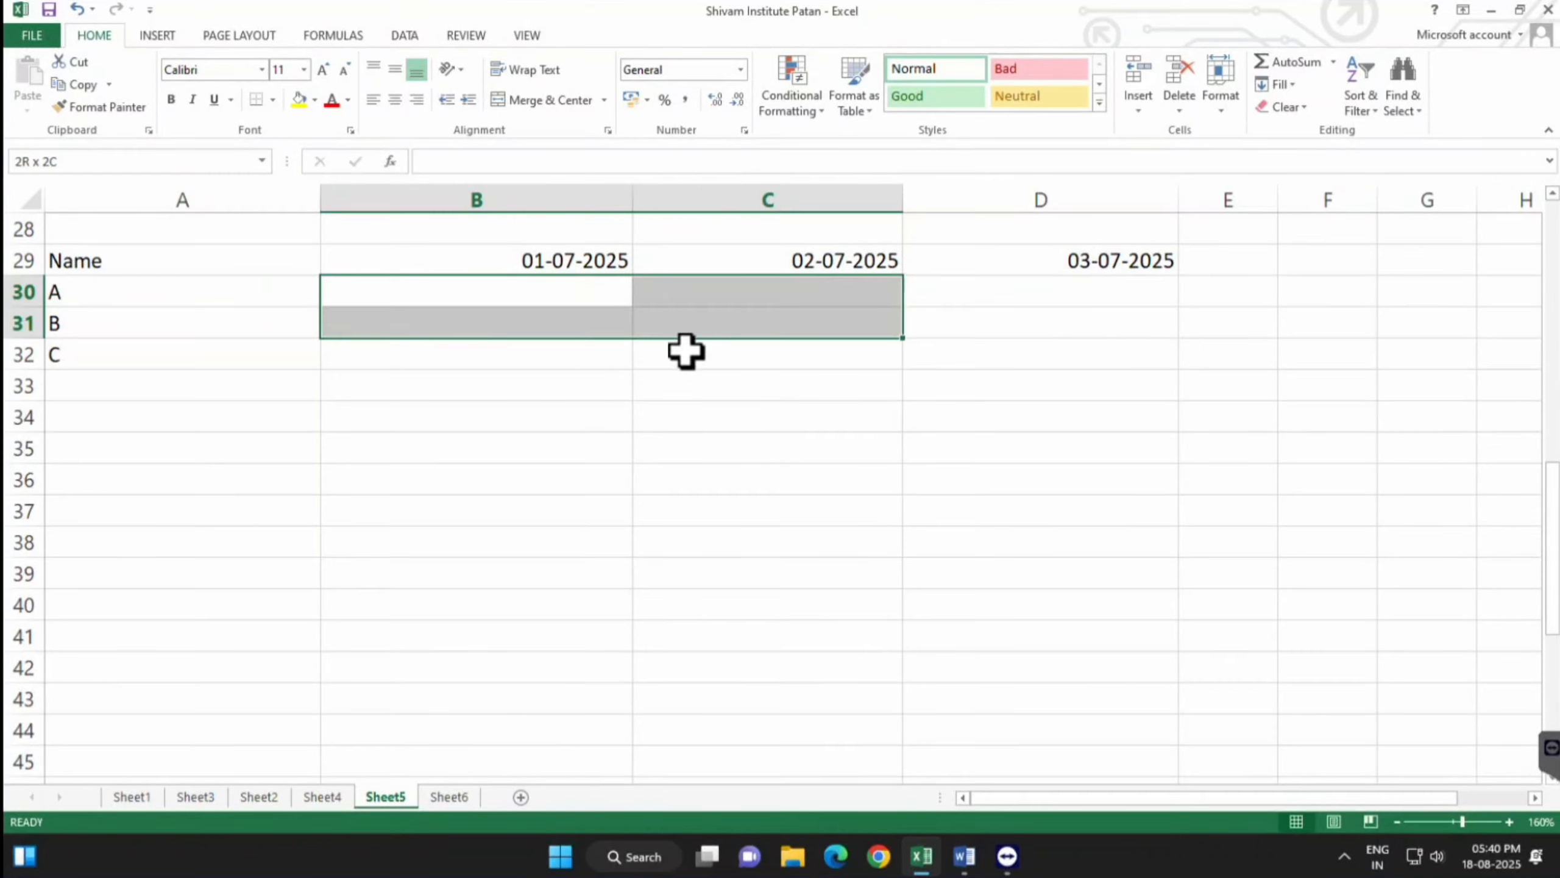
click(687, 352)
click(494, 287)
ctrl+click(529, 351)
ctrl+click(642, 319)
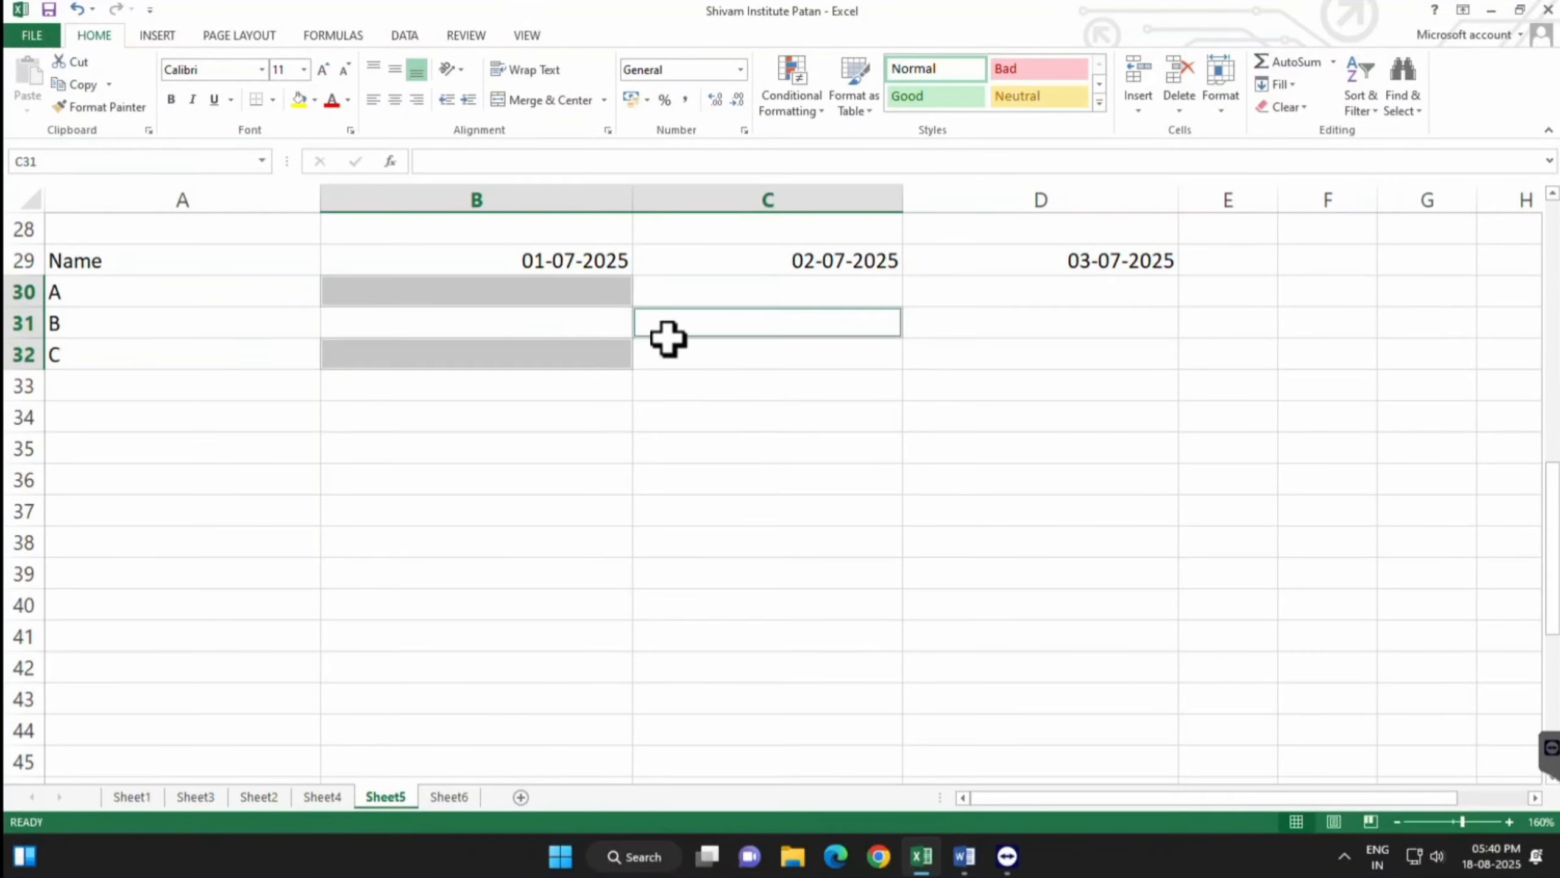
ctrl+click(716, 295)
ctrl+click(745, 363)
key(F2)
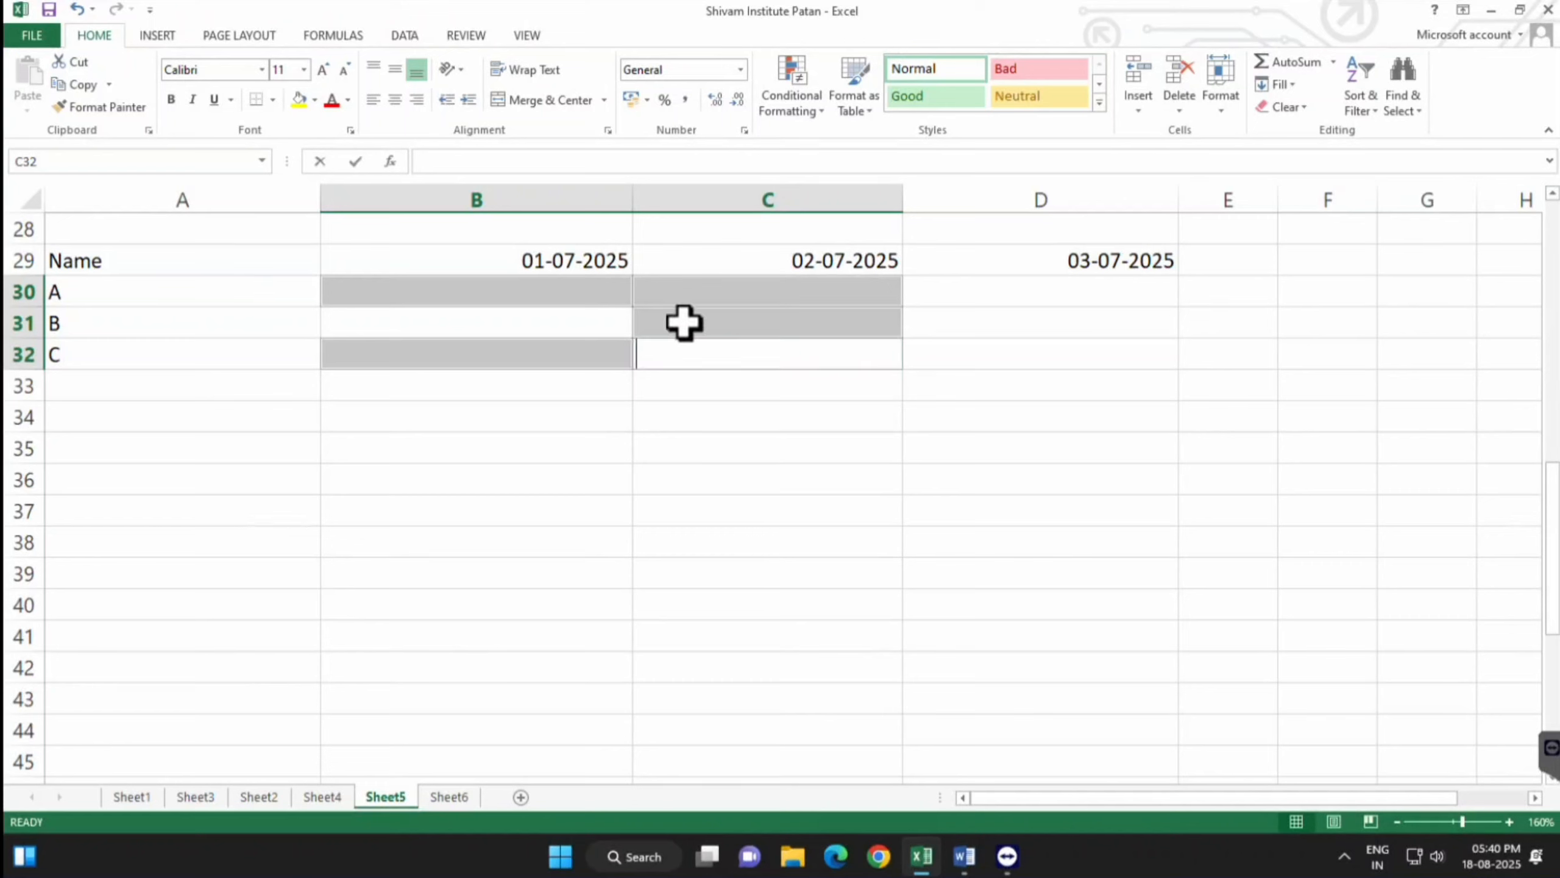
text(P)
key(ctrl+Return)
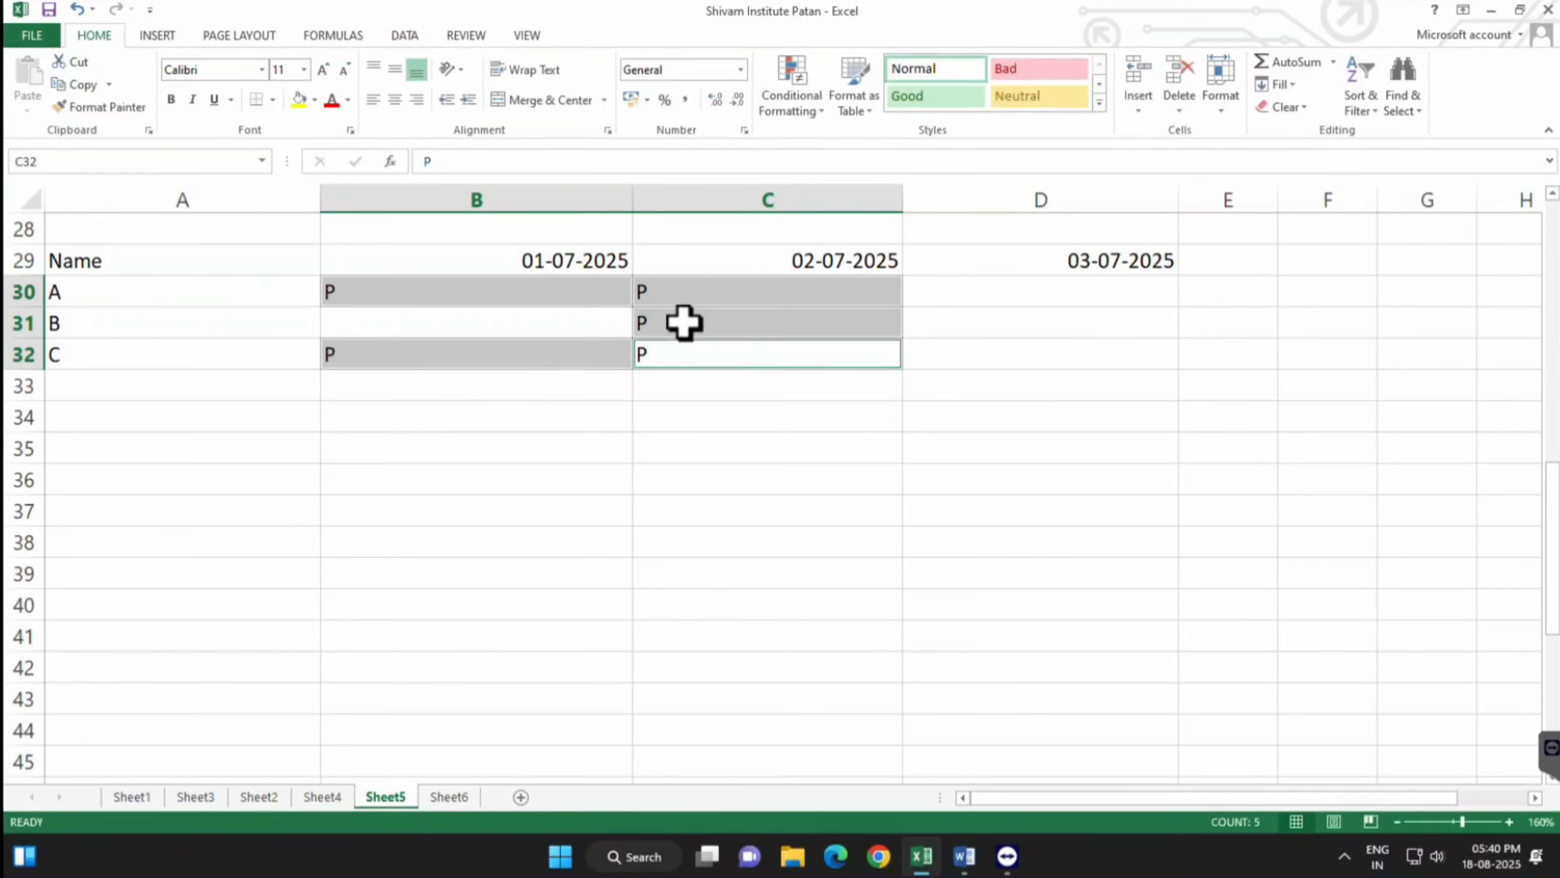
Fill A in the attendance cells B31 and D30 in one entry
click(671, 443)
click(574, 330)
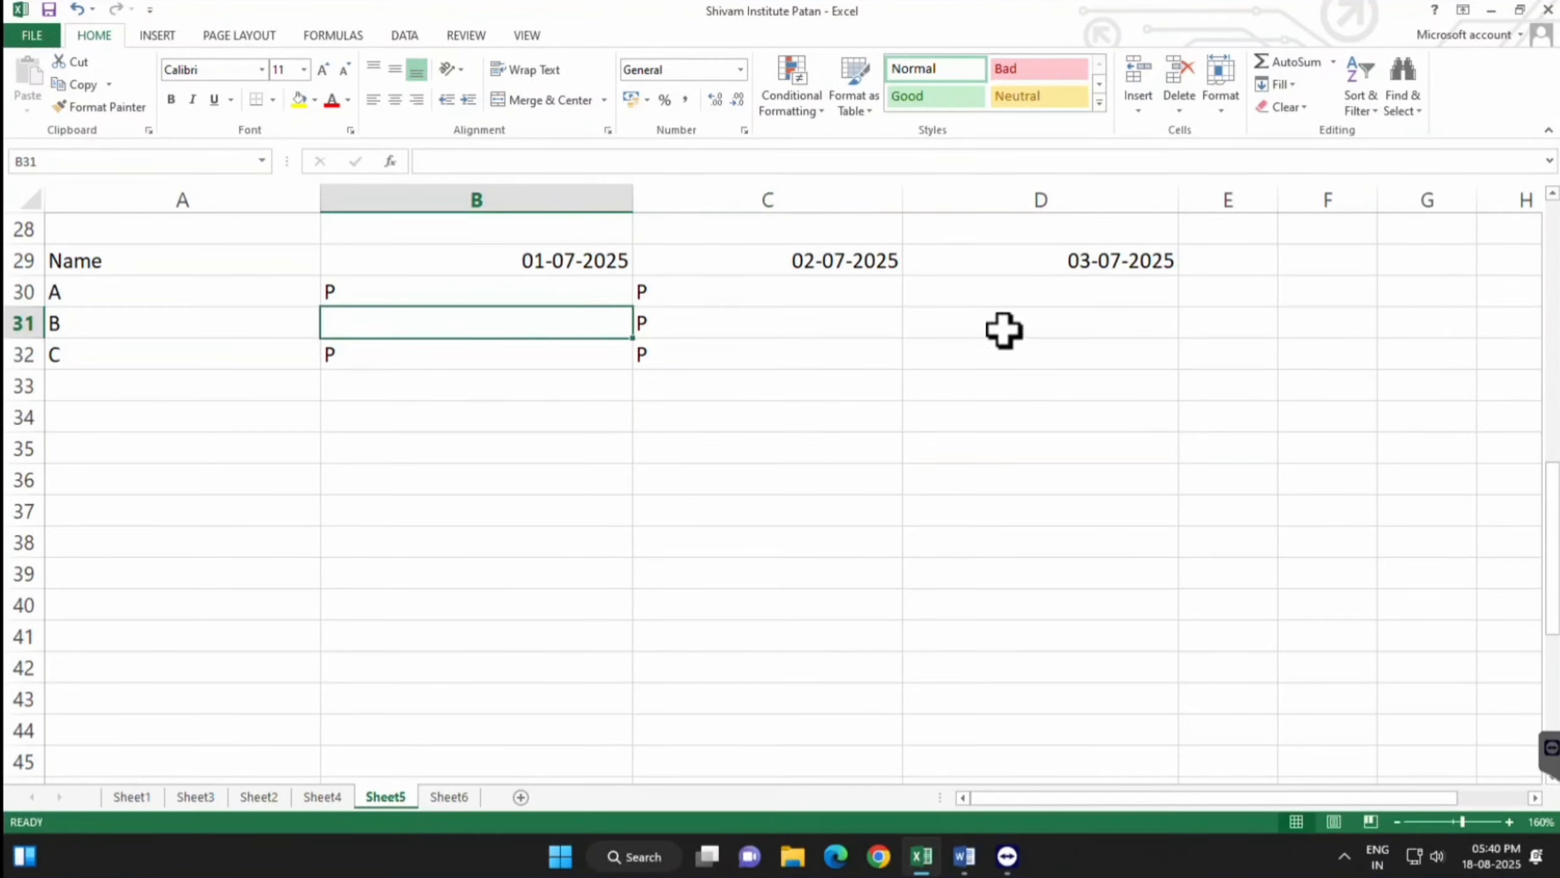
ctrl+click(964, 296)
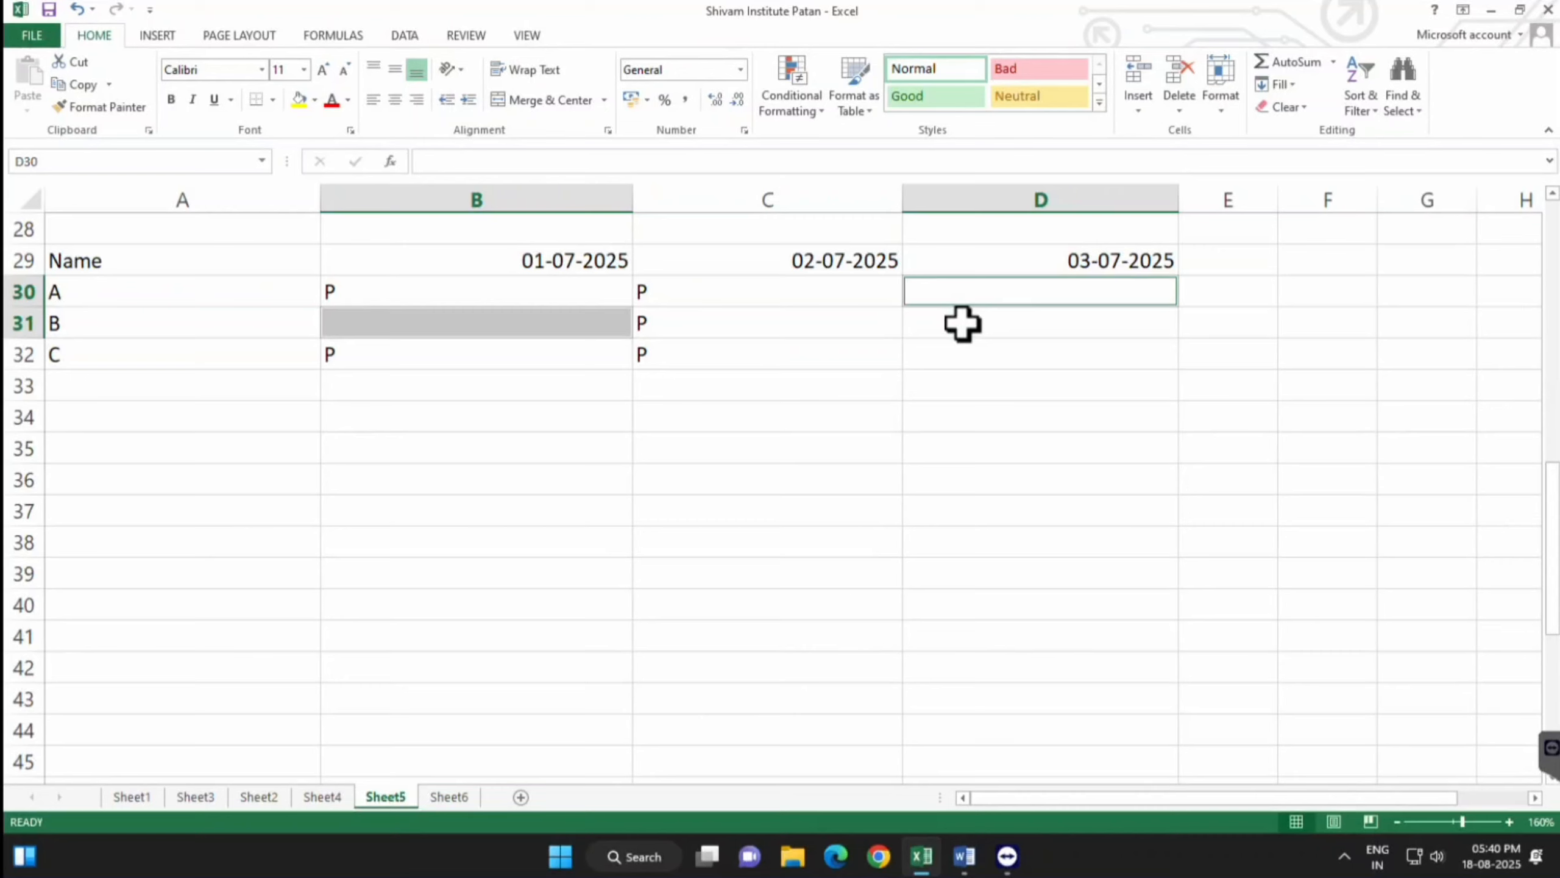
text(A)
key(ctrl+Return)
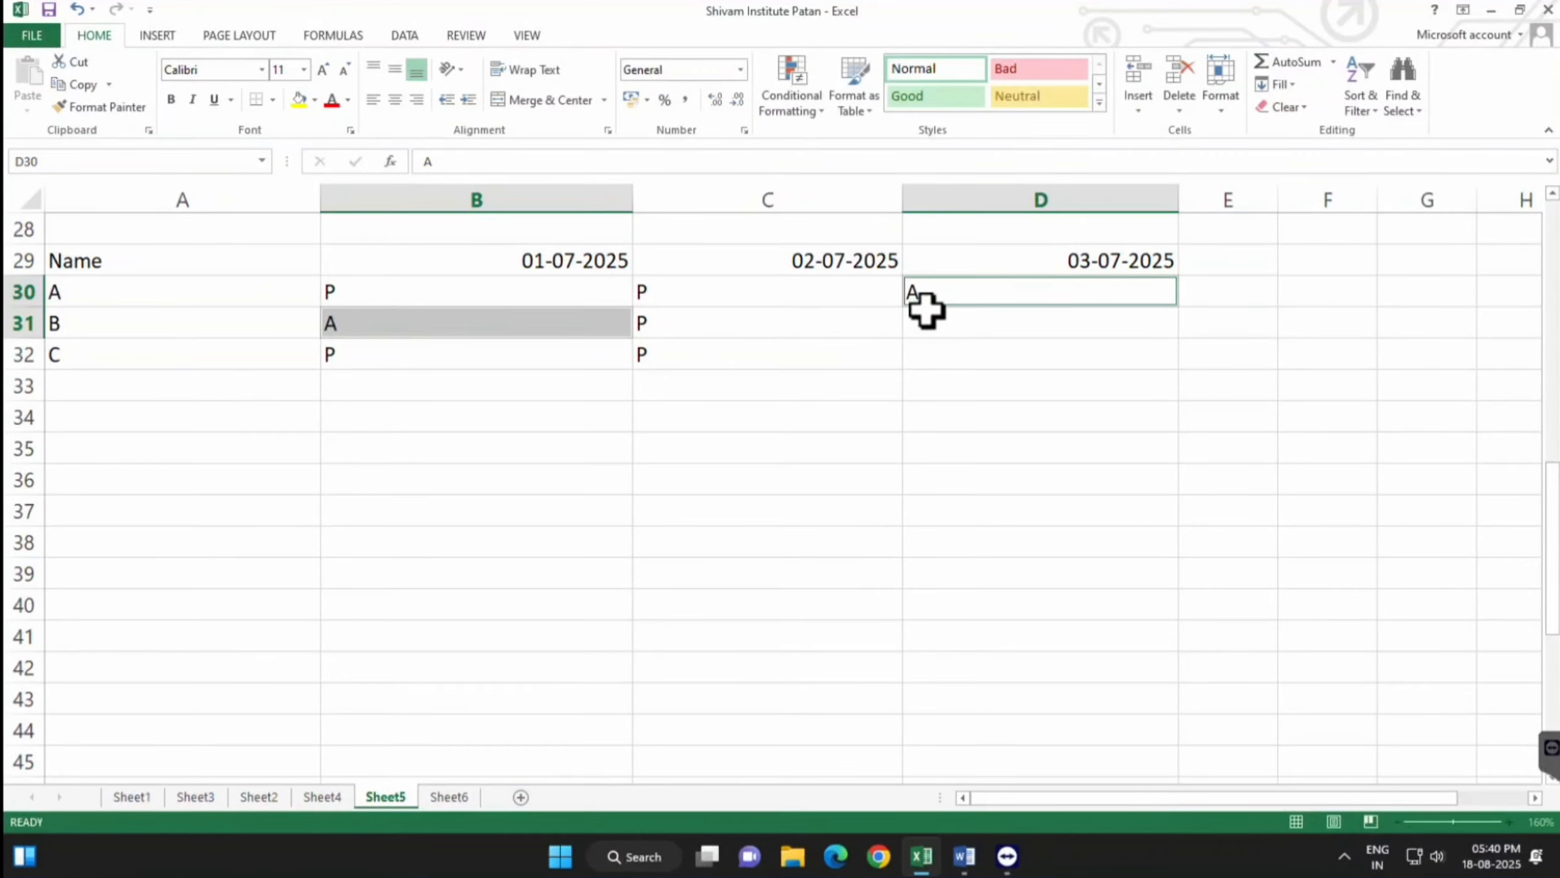
Fill L in the attendance cells D31:D32 in one entry
click(930, 323)
drag(931, 323, 914, 354)
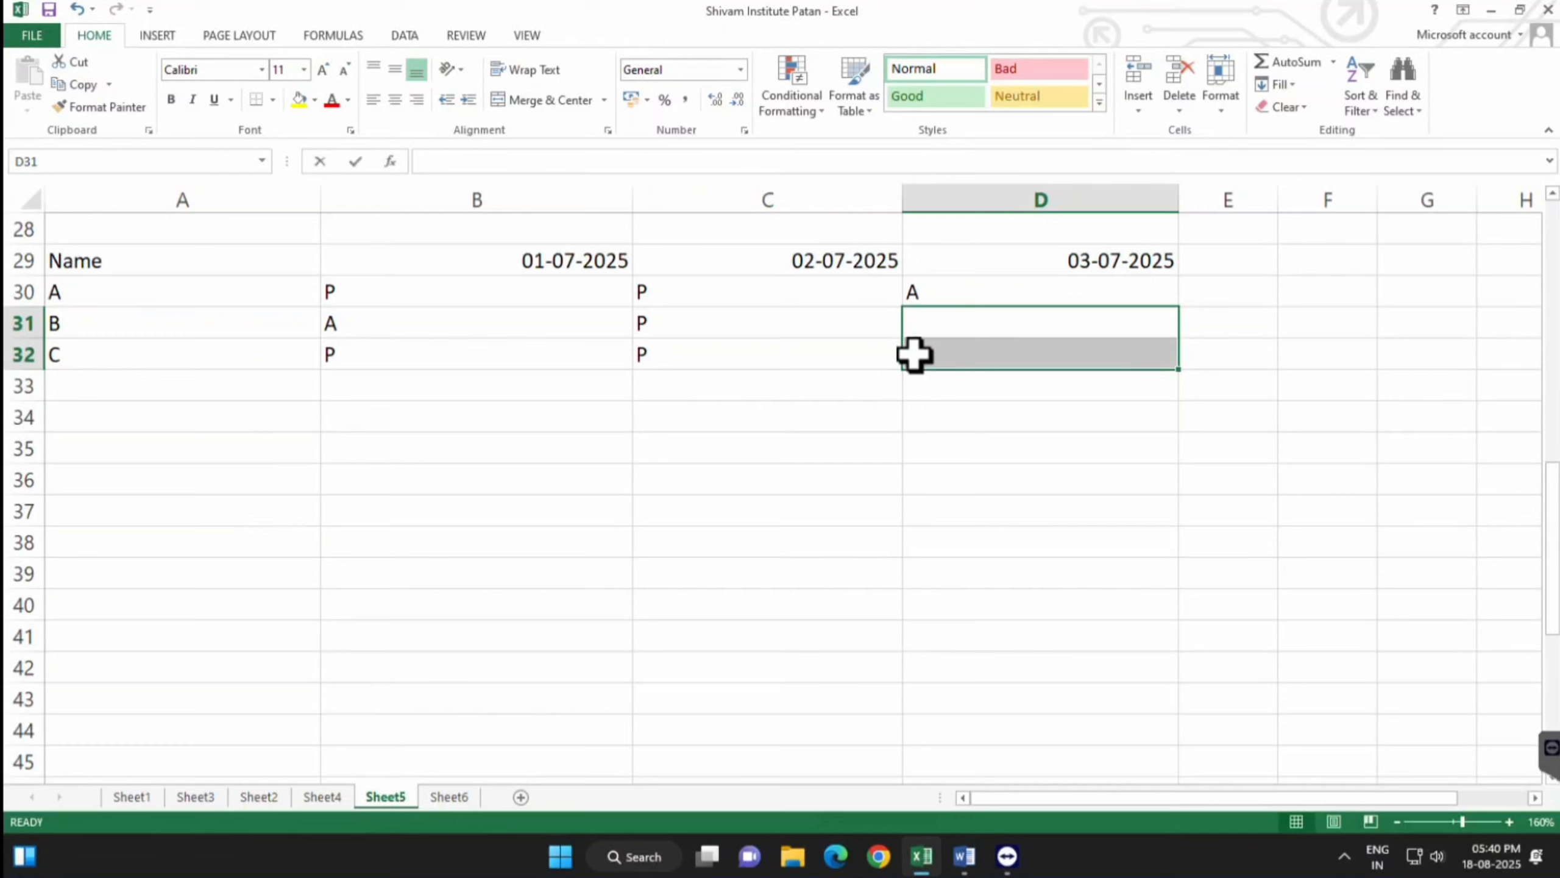
text(A)
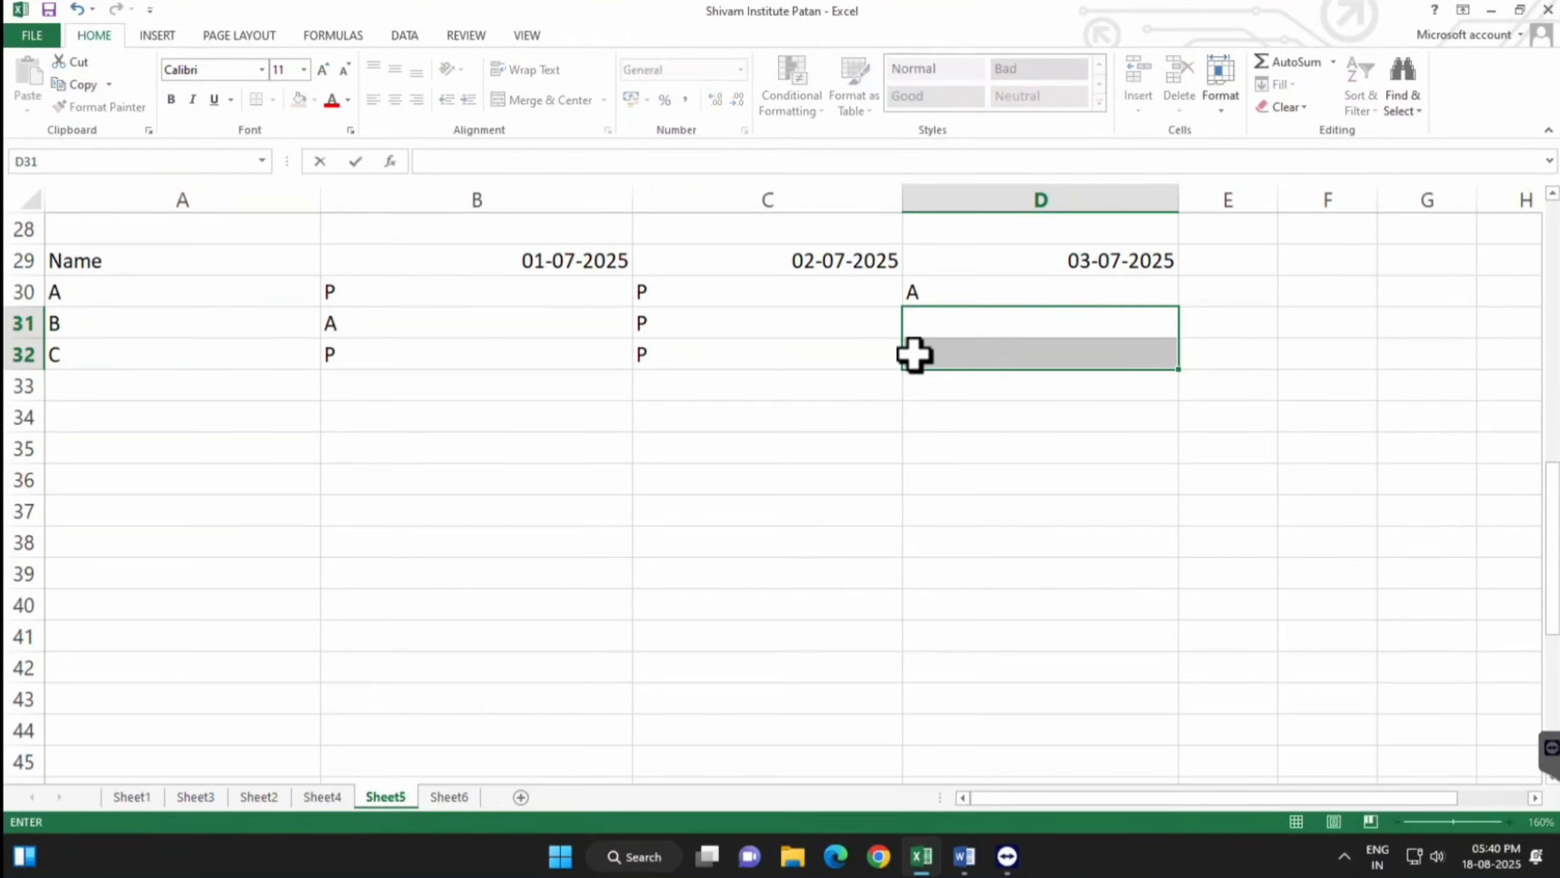
key(ctrl+Return)
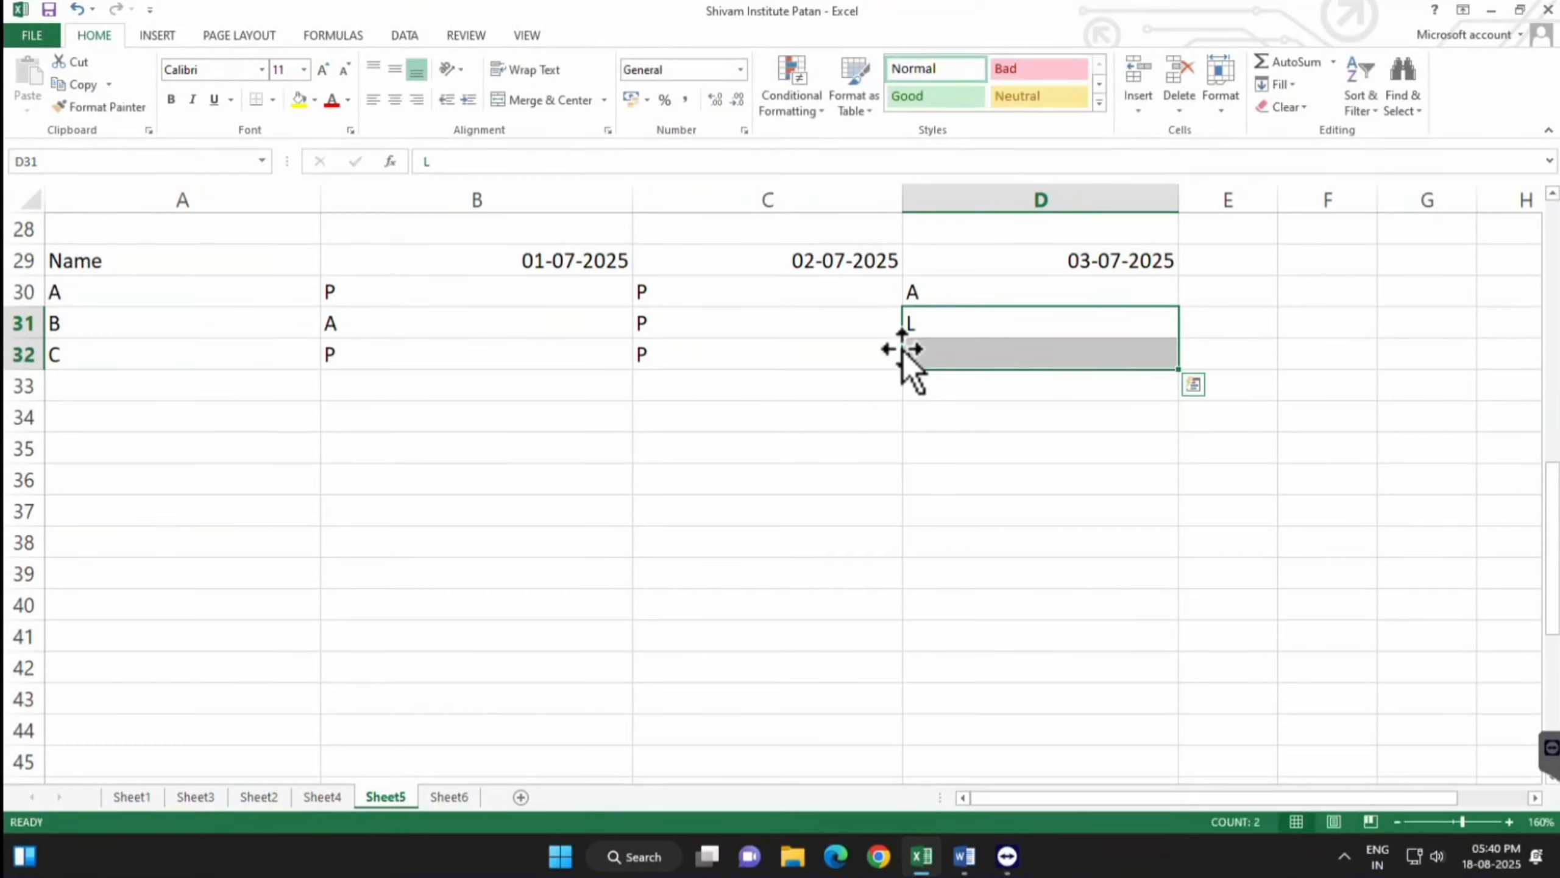
click(968, 412)
drag(961, 325, 964, 298)
click(920, 394)
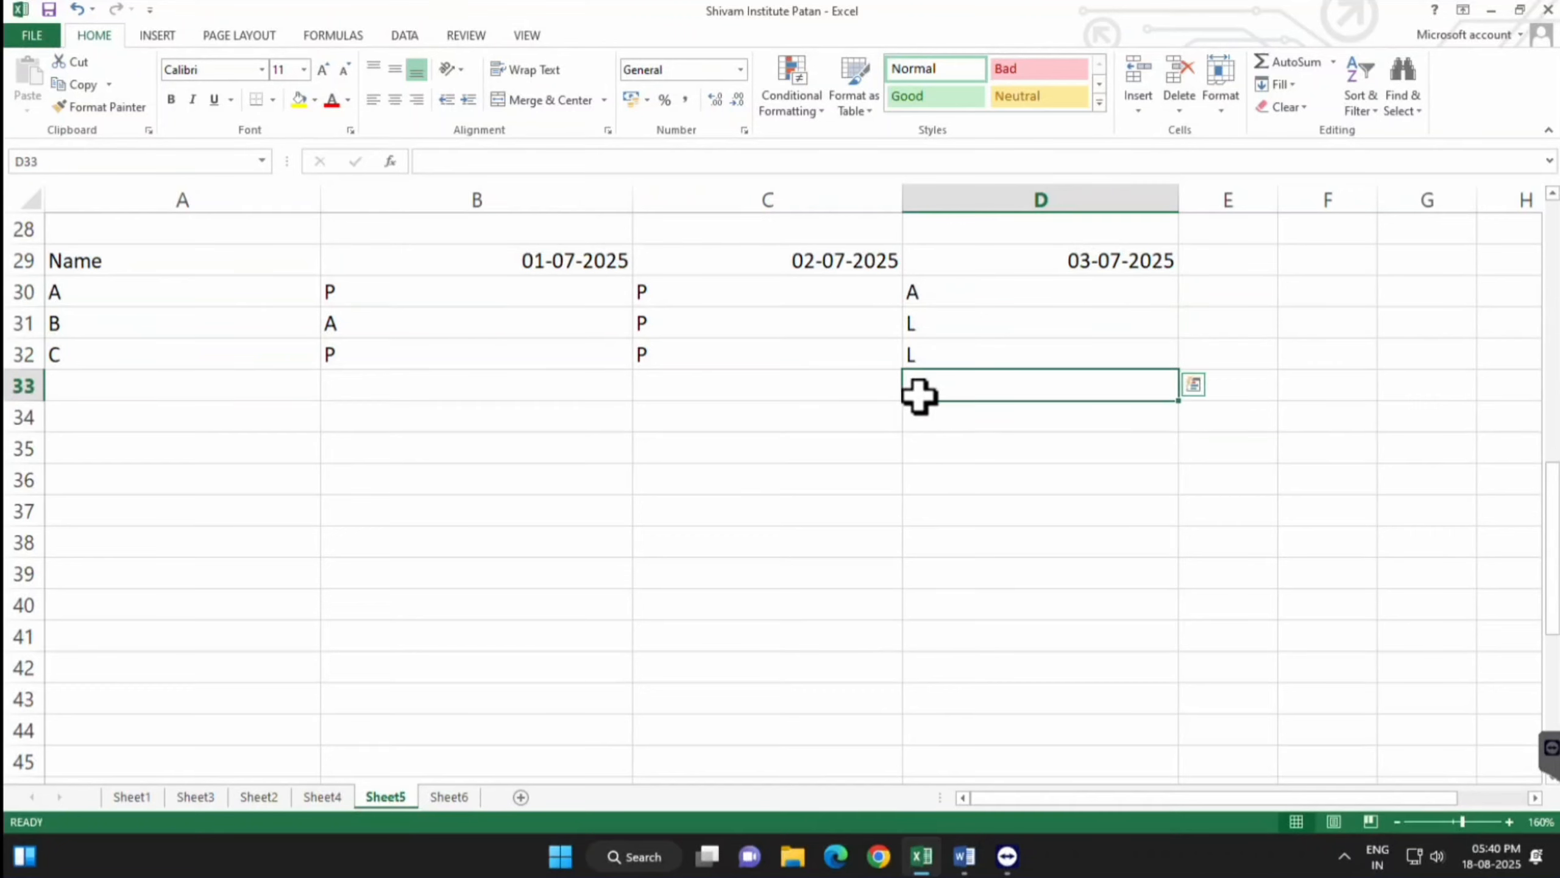
drag(512, 290, 999, 369)
click(1069, 419)
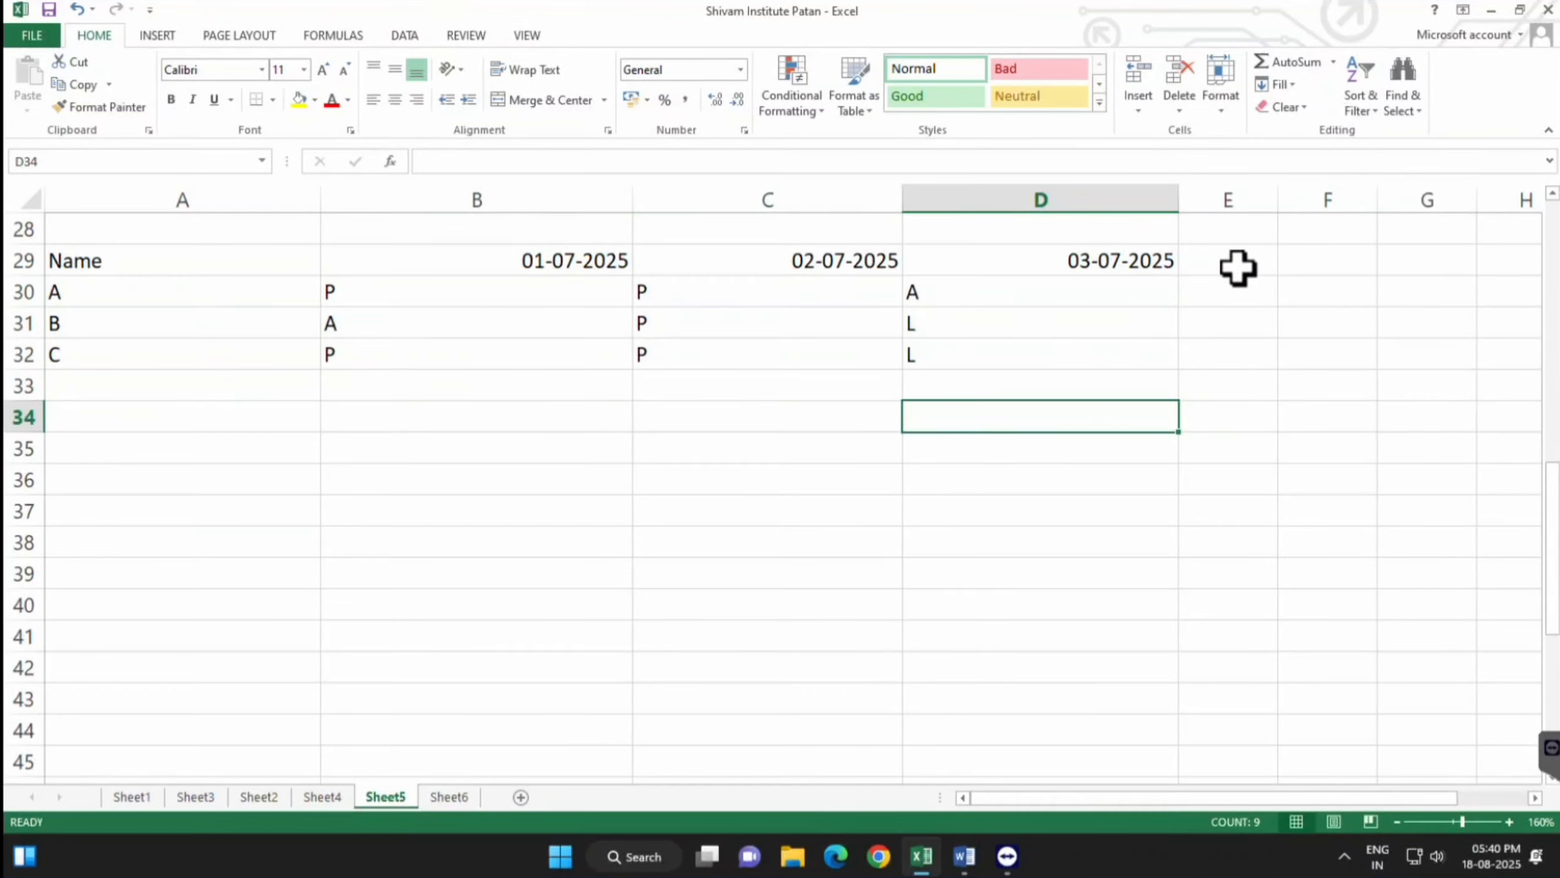
Add the summary column headers Present, Ab and Leave in E29:G29 beside the attendance dates
click(1234, 264)
text(Pres)
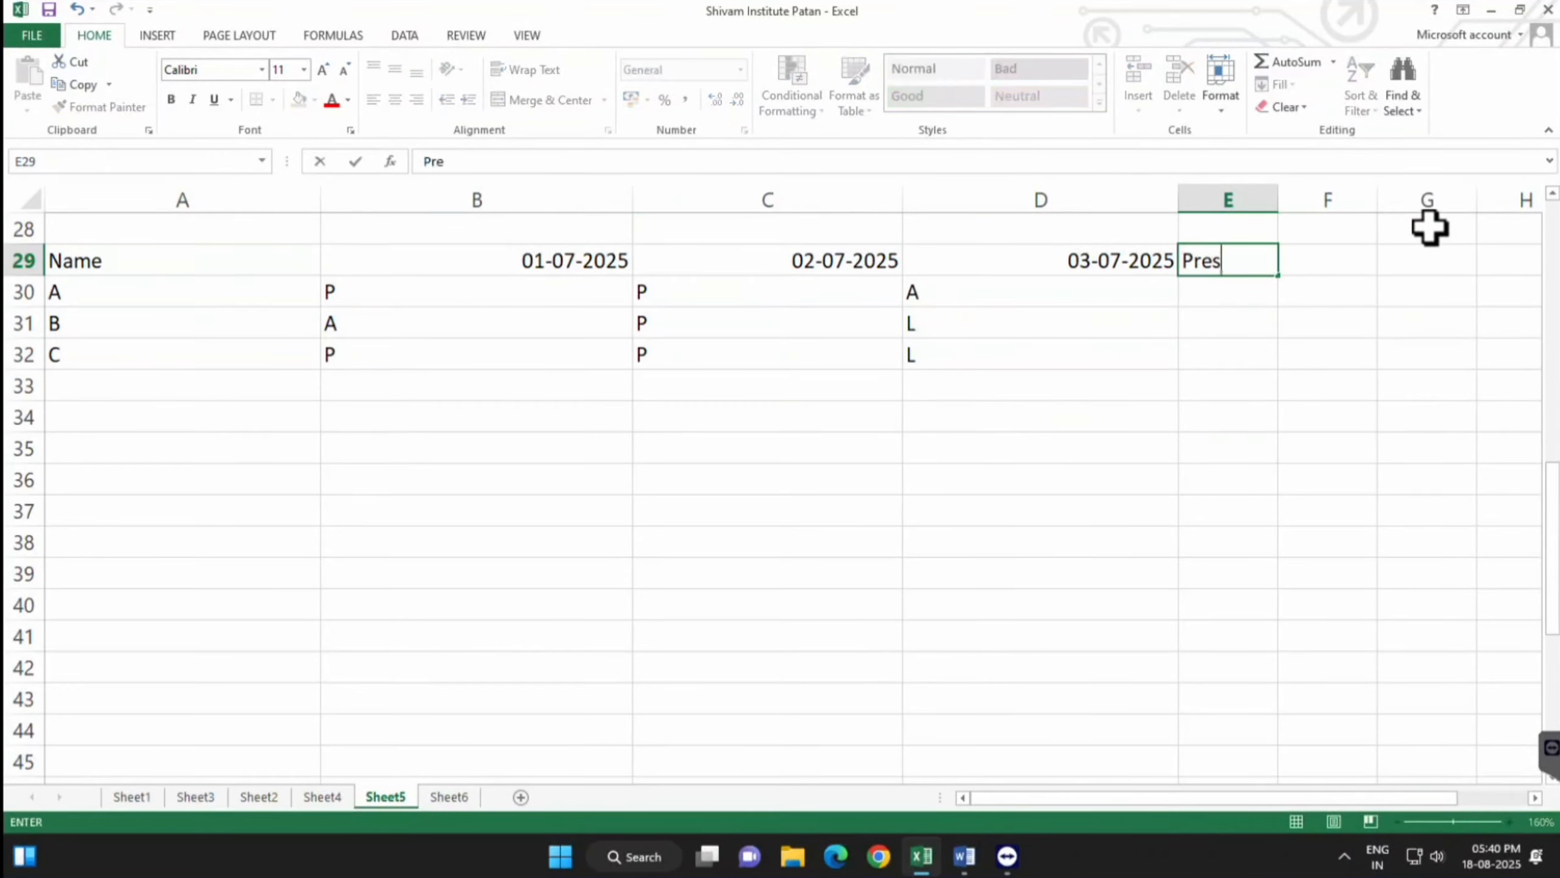
text(ent)
key(Tab)
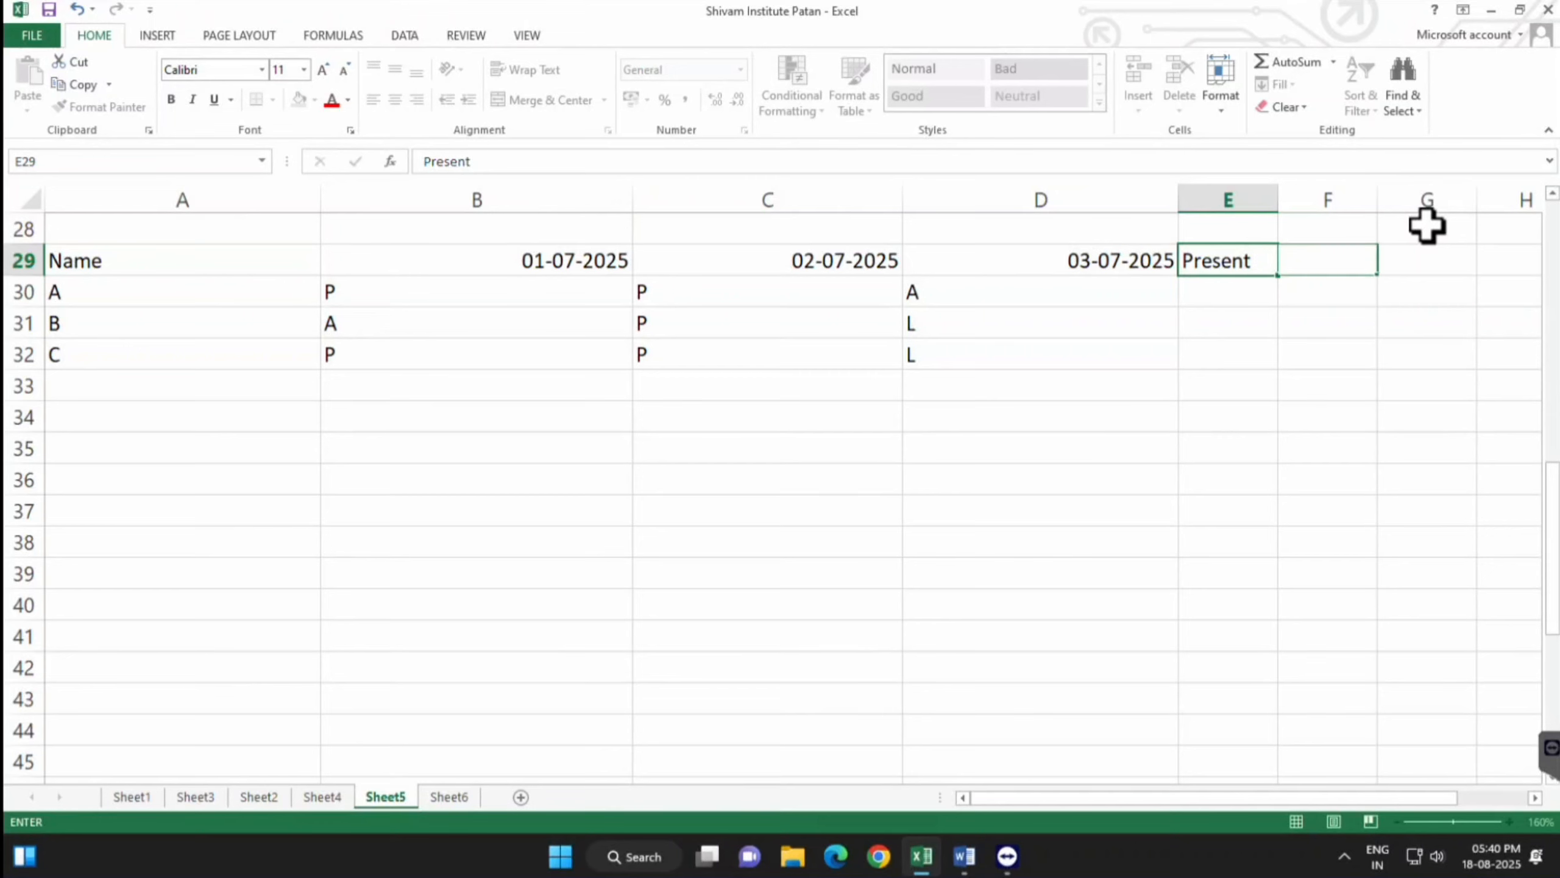
text(Ab)
key(Tab)
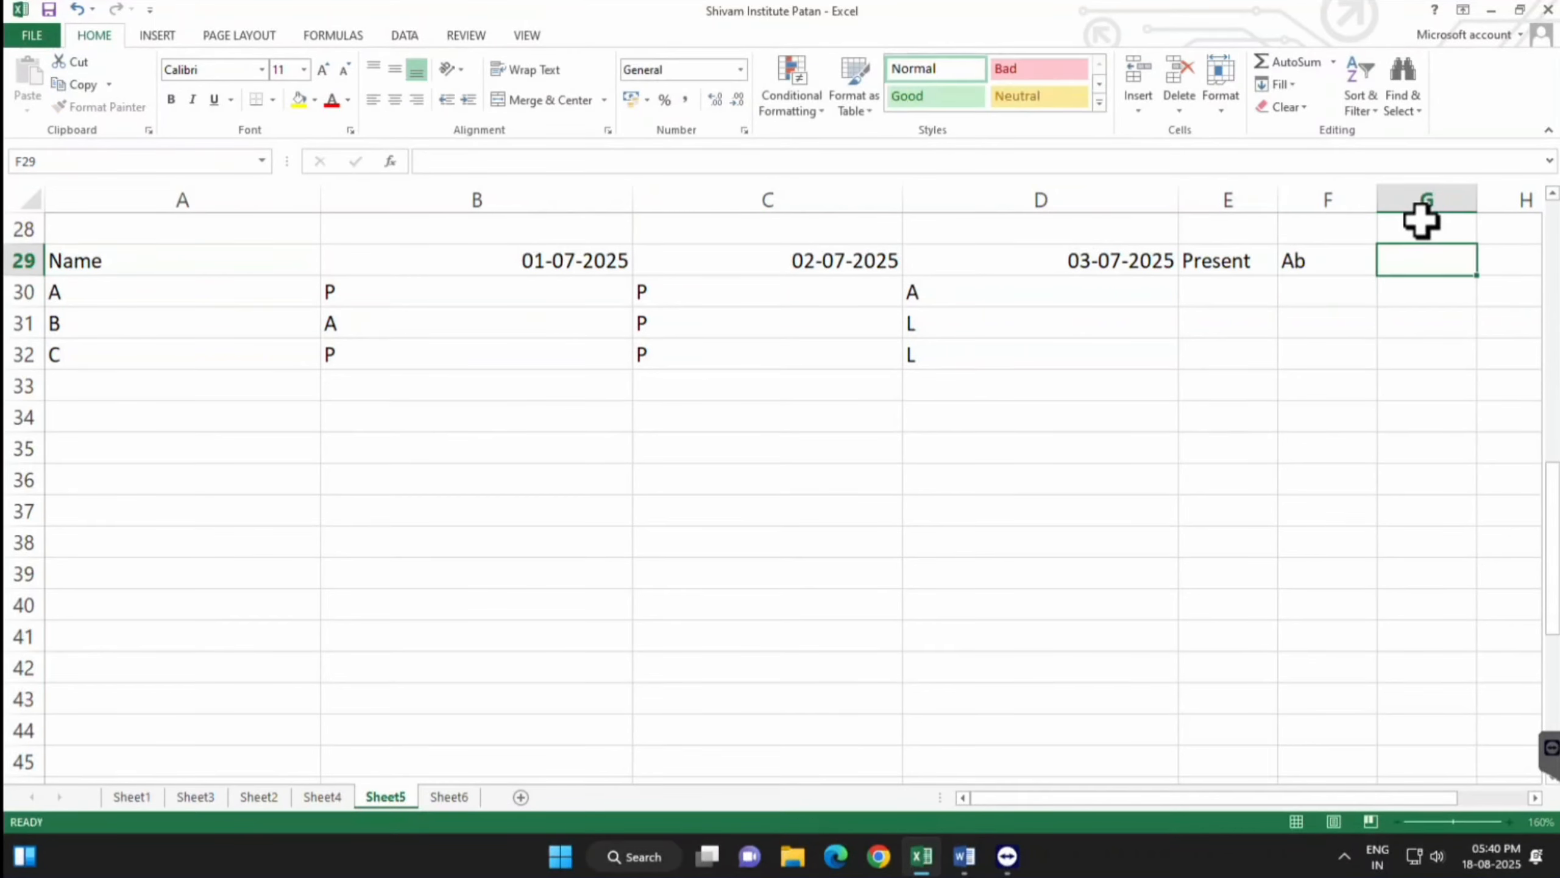
text(Leave)
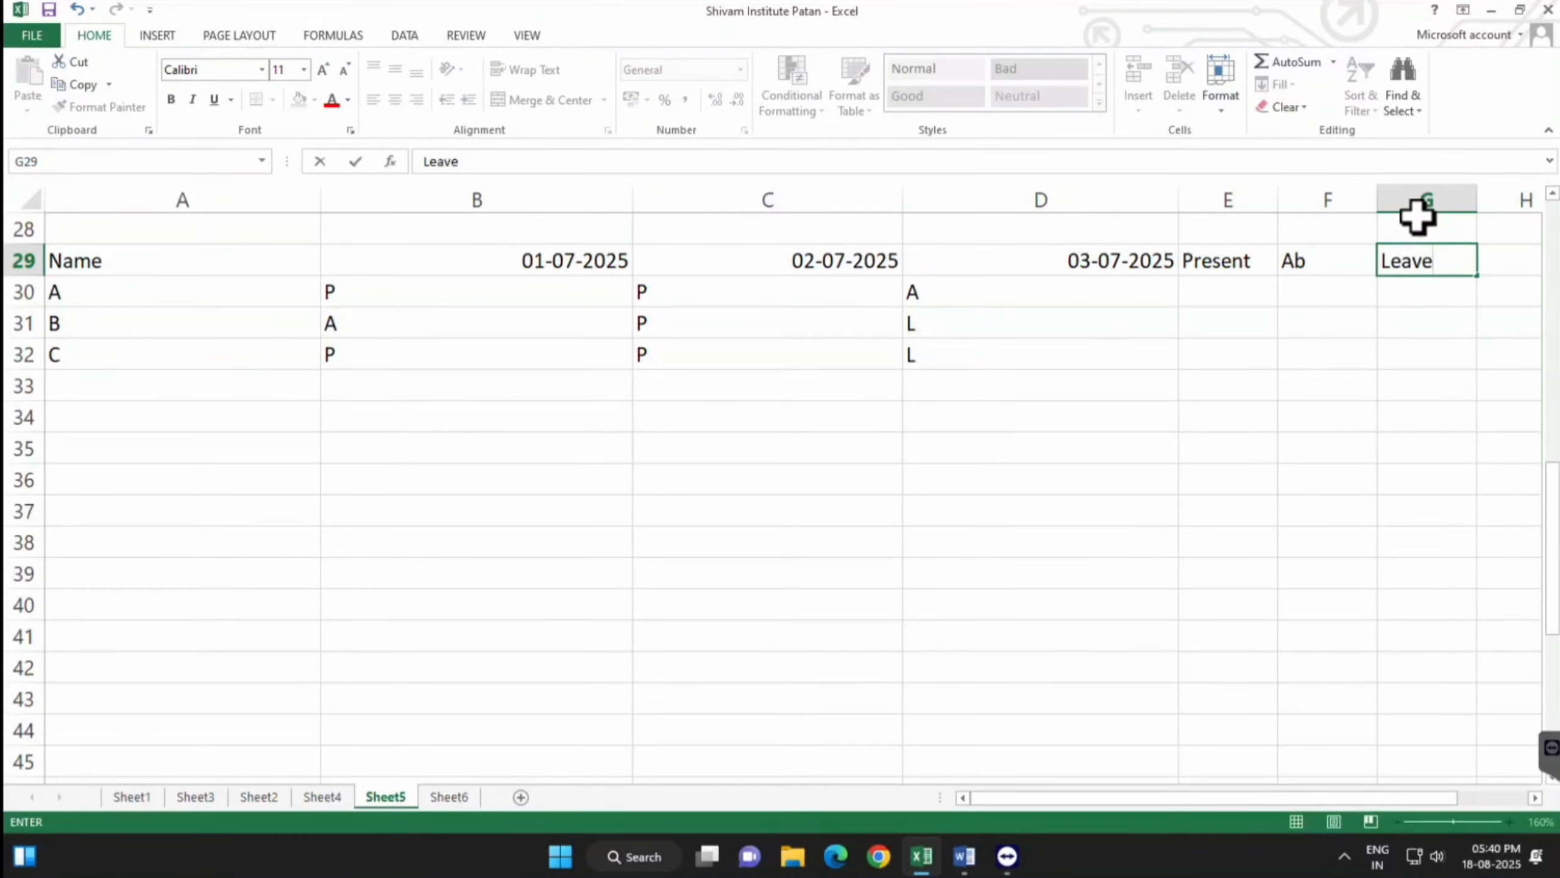
key(Return)
Start a formula with =count in E30 under the Present header for name A
click(1228, 286)
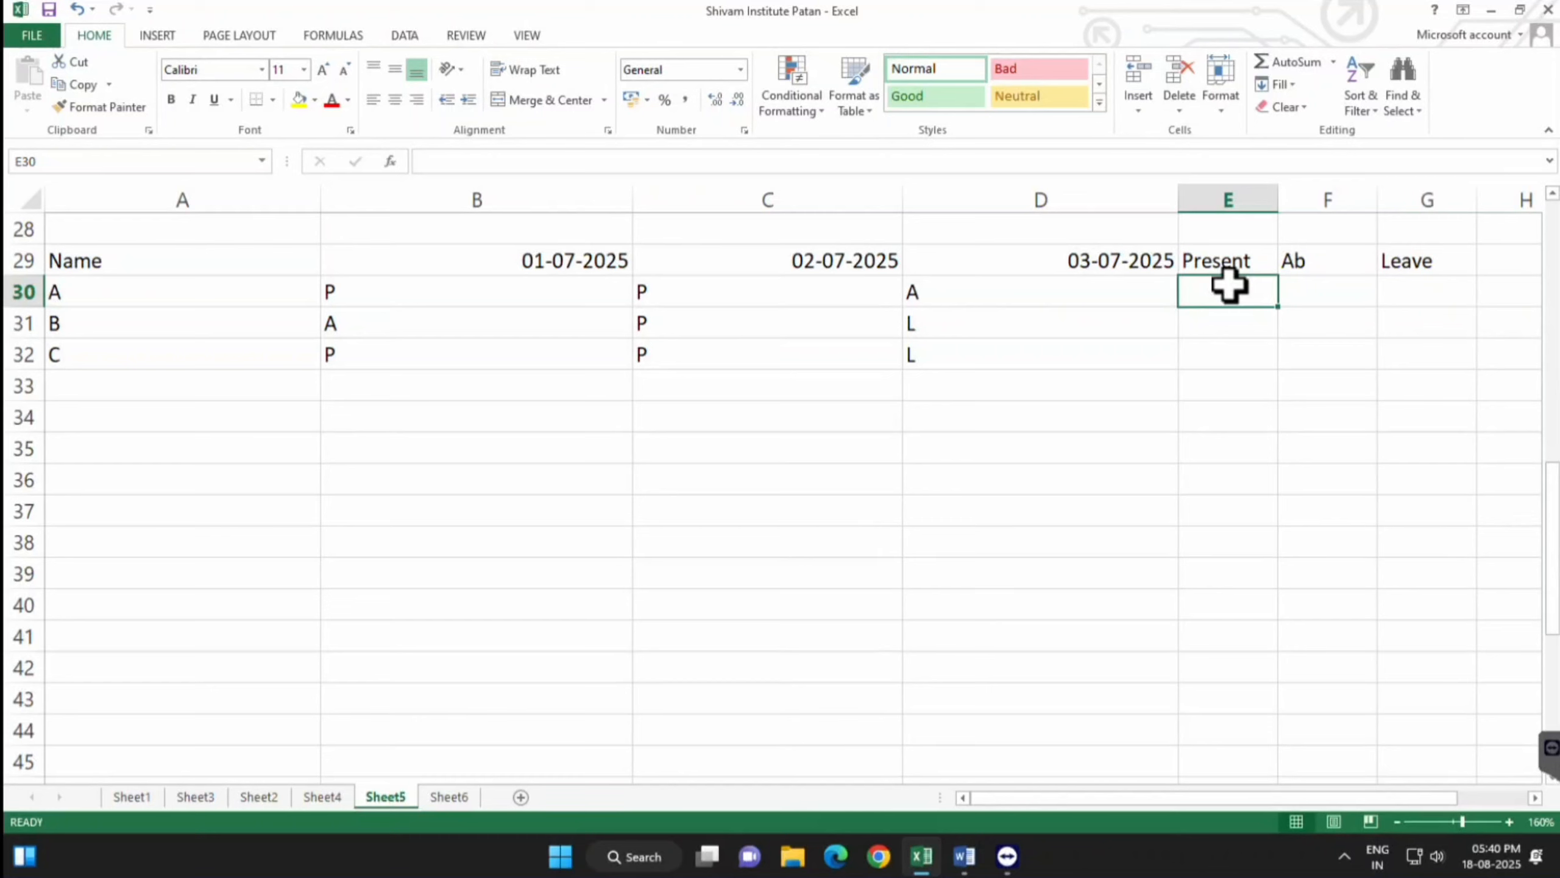
text(=count)
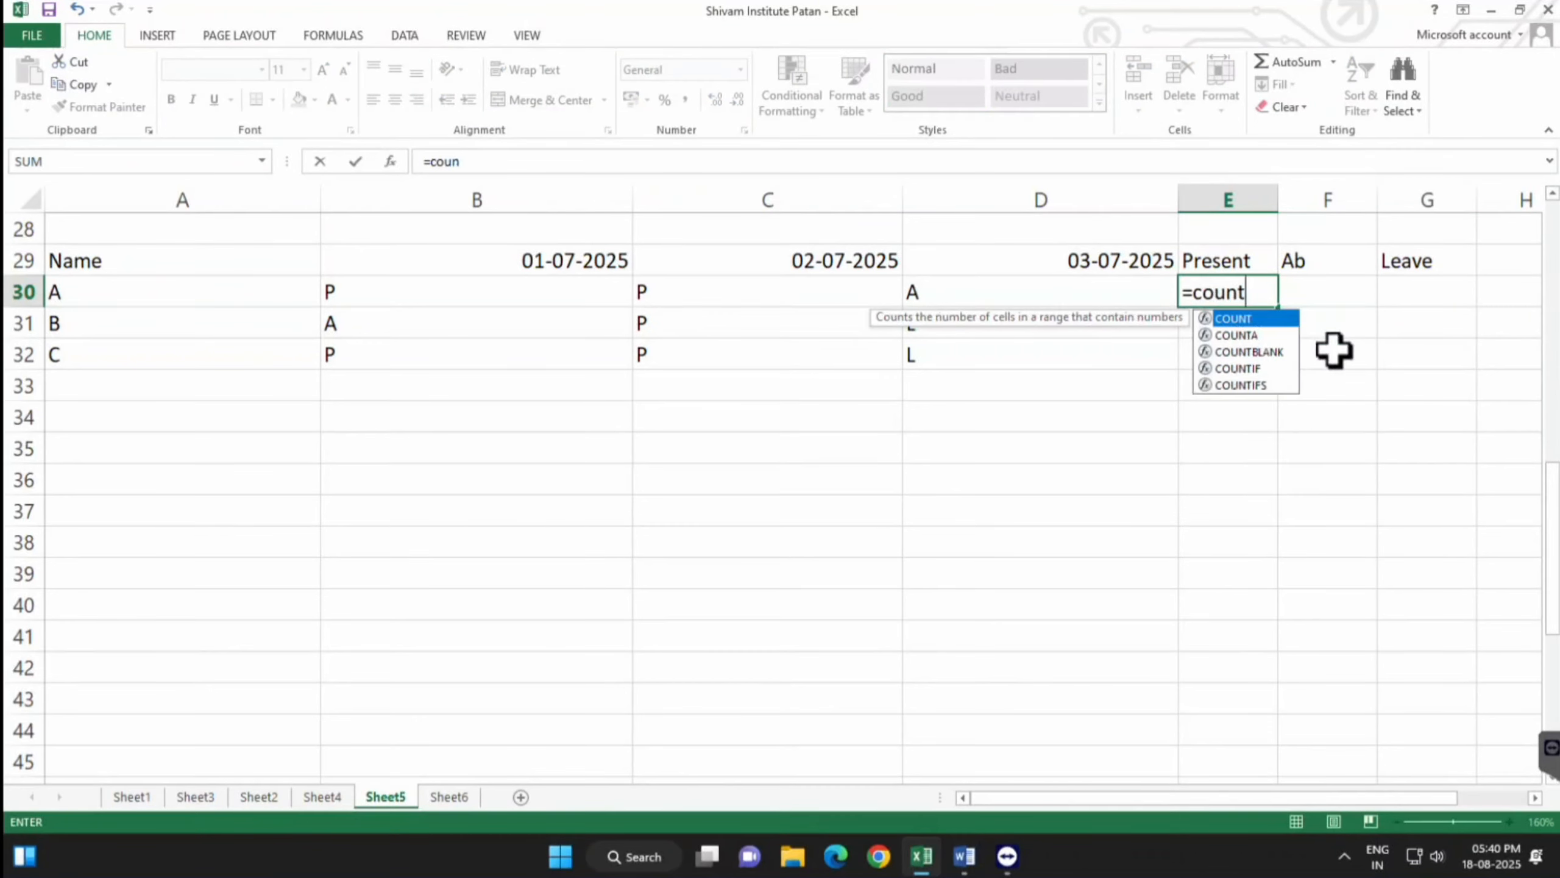
Complete the formula in E30 as =COUNTIF(B30:D30,"P") to count the first row's present days
key(Down)
key(Down)
key(Down)
key(Tab)
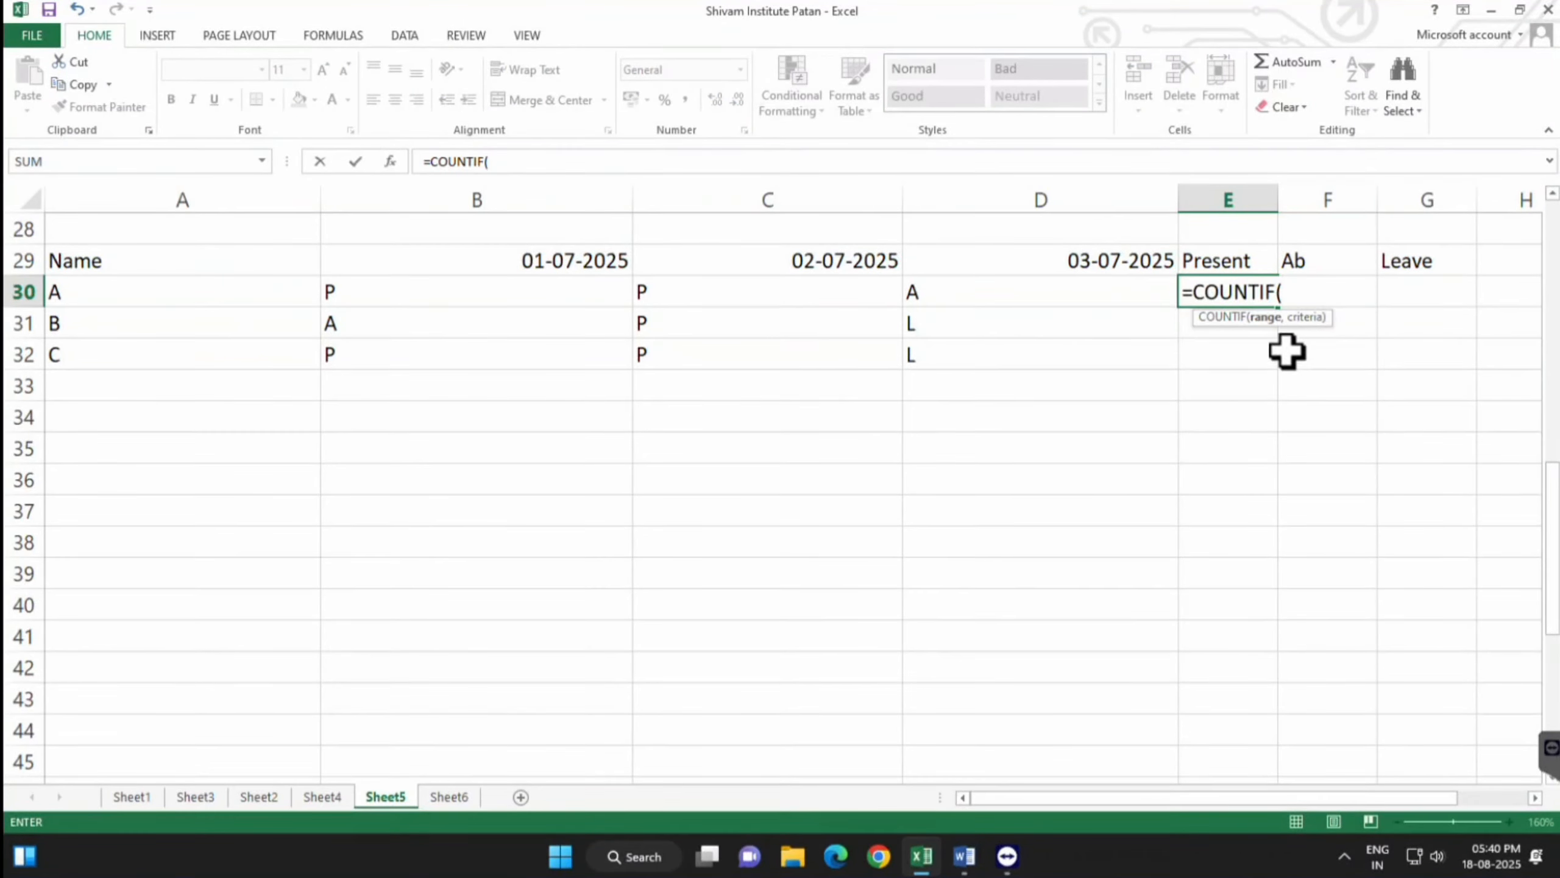
drag(402, 295, 1128, 299)
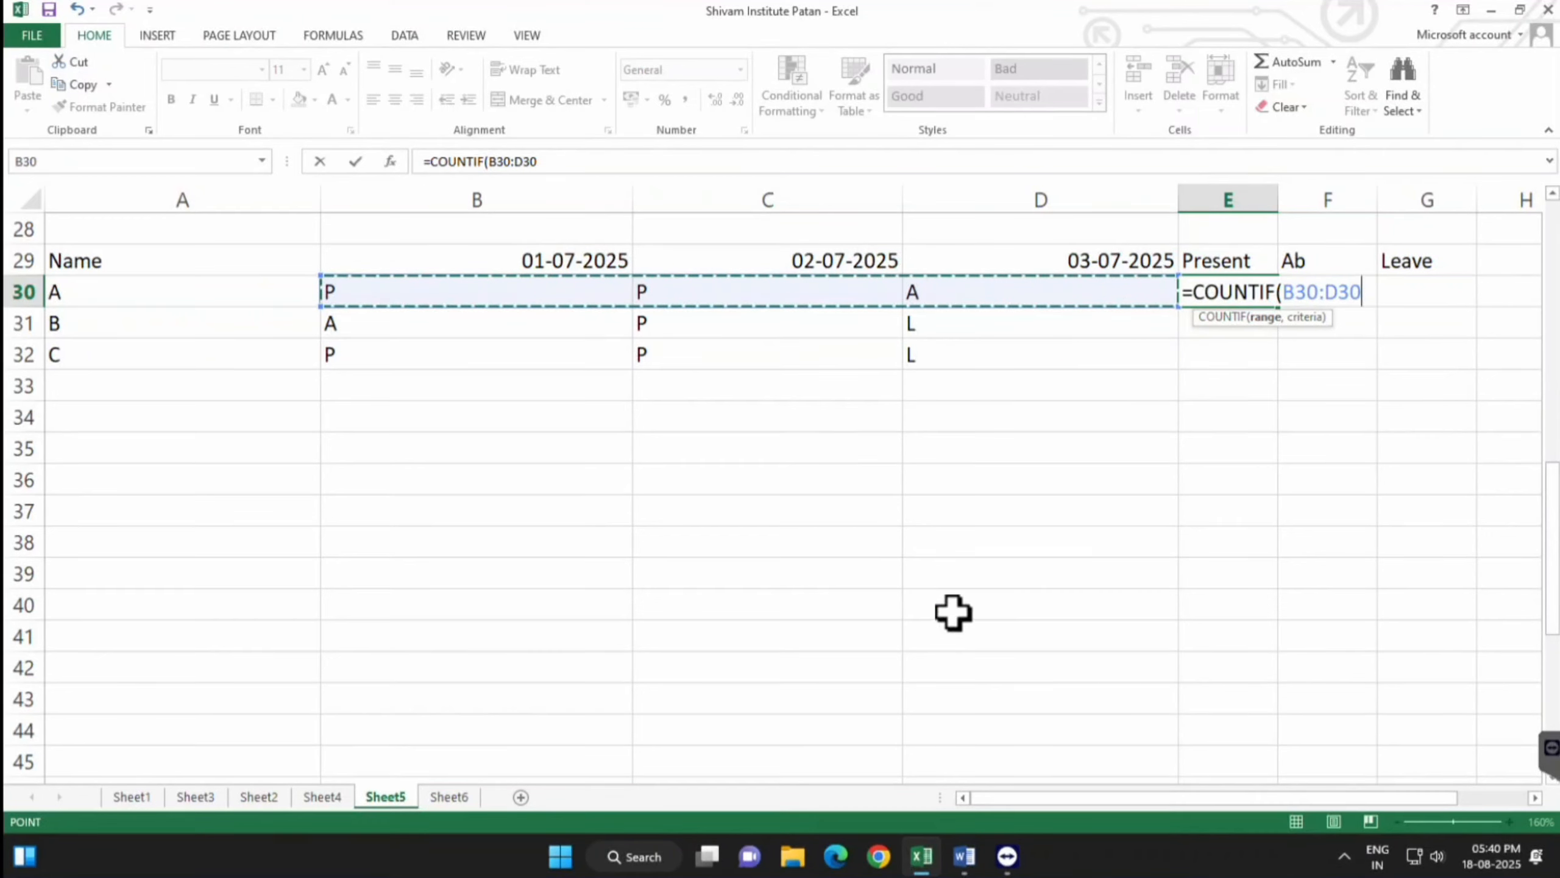
text(,"P)
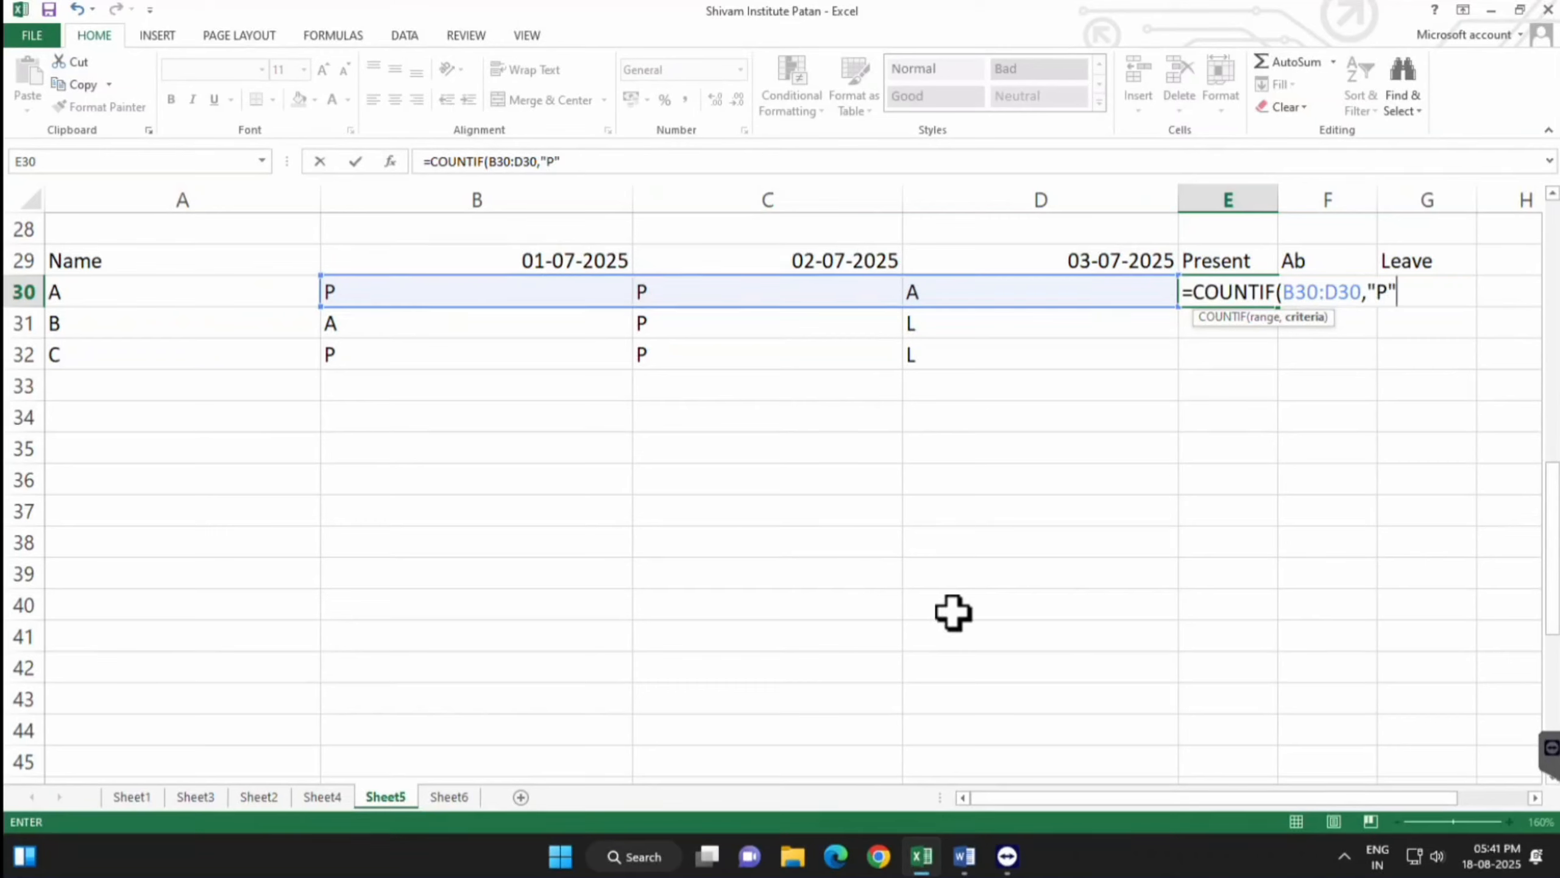
key(Return)
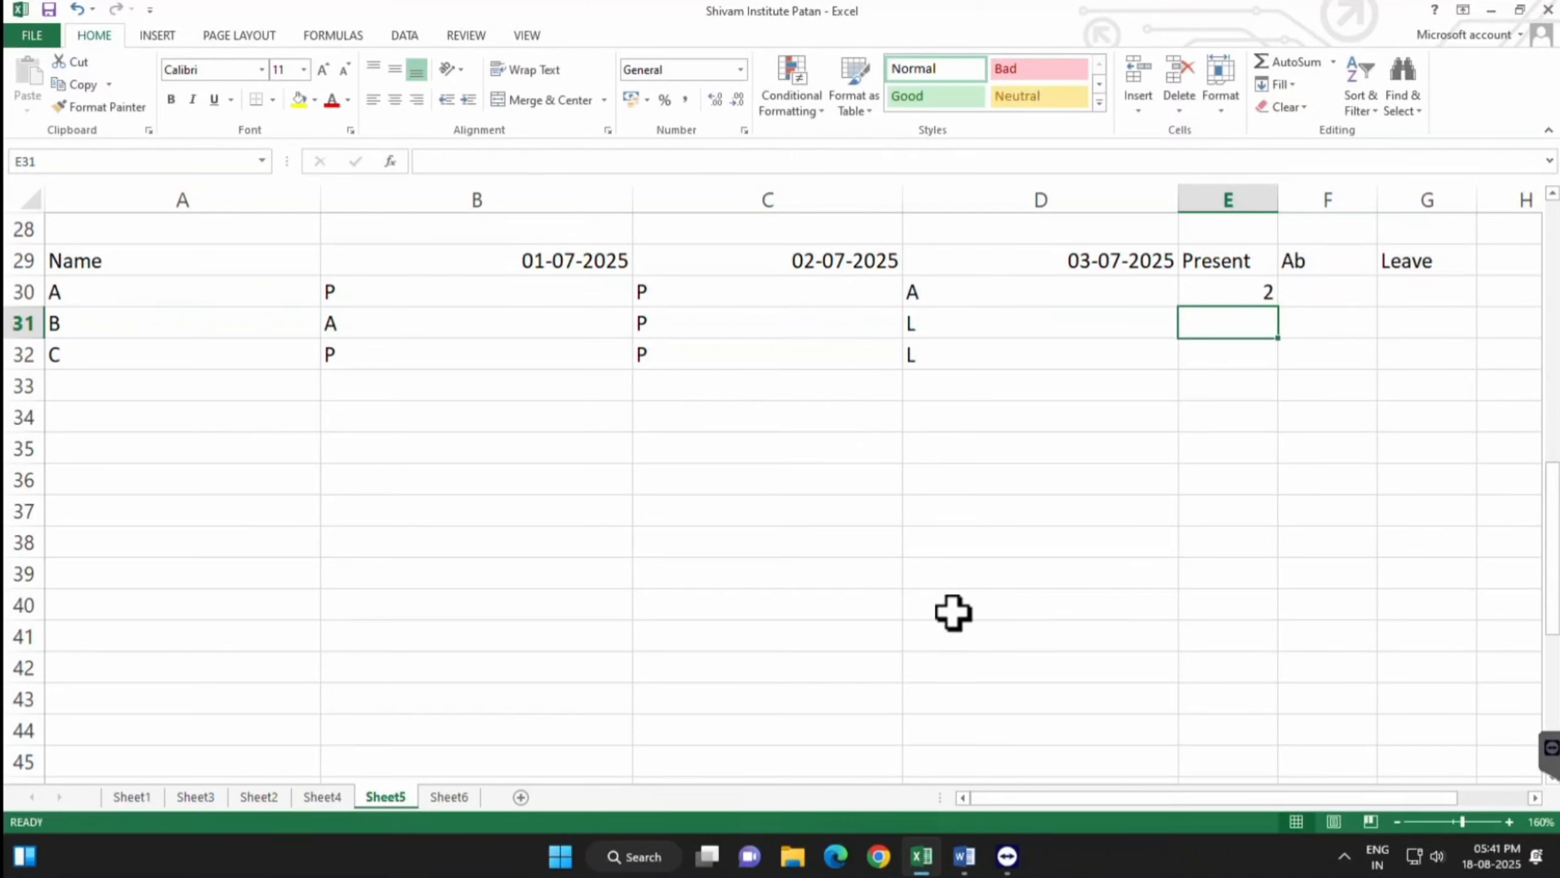
Fill the Present formula from E30 down to E32
click(140, 294)
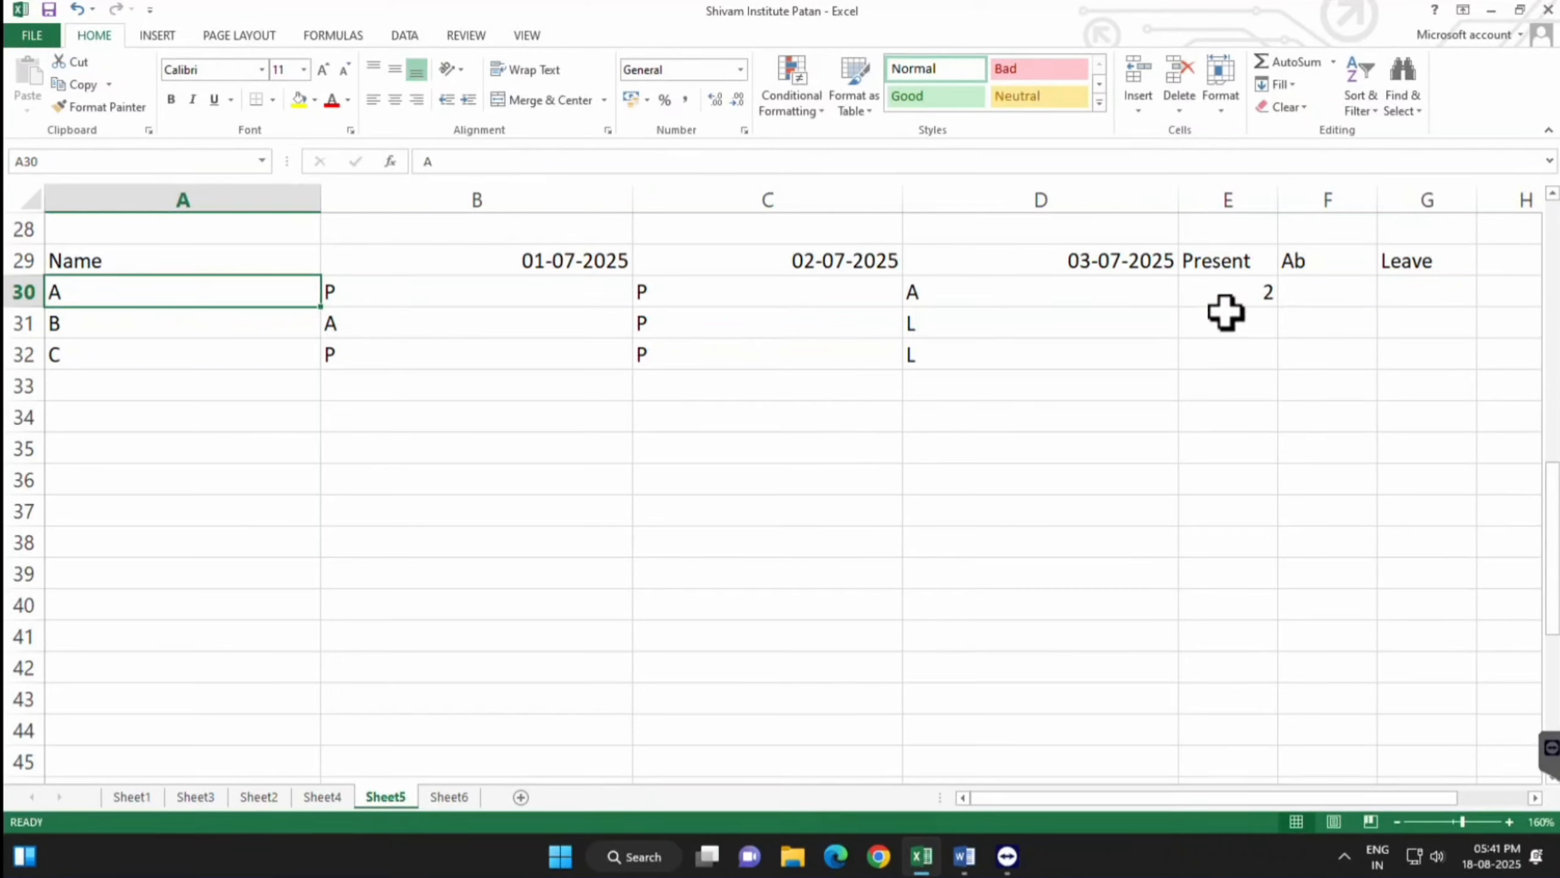
click(1226, 293)
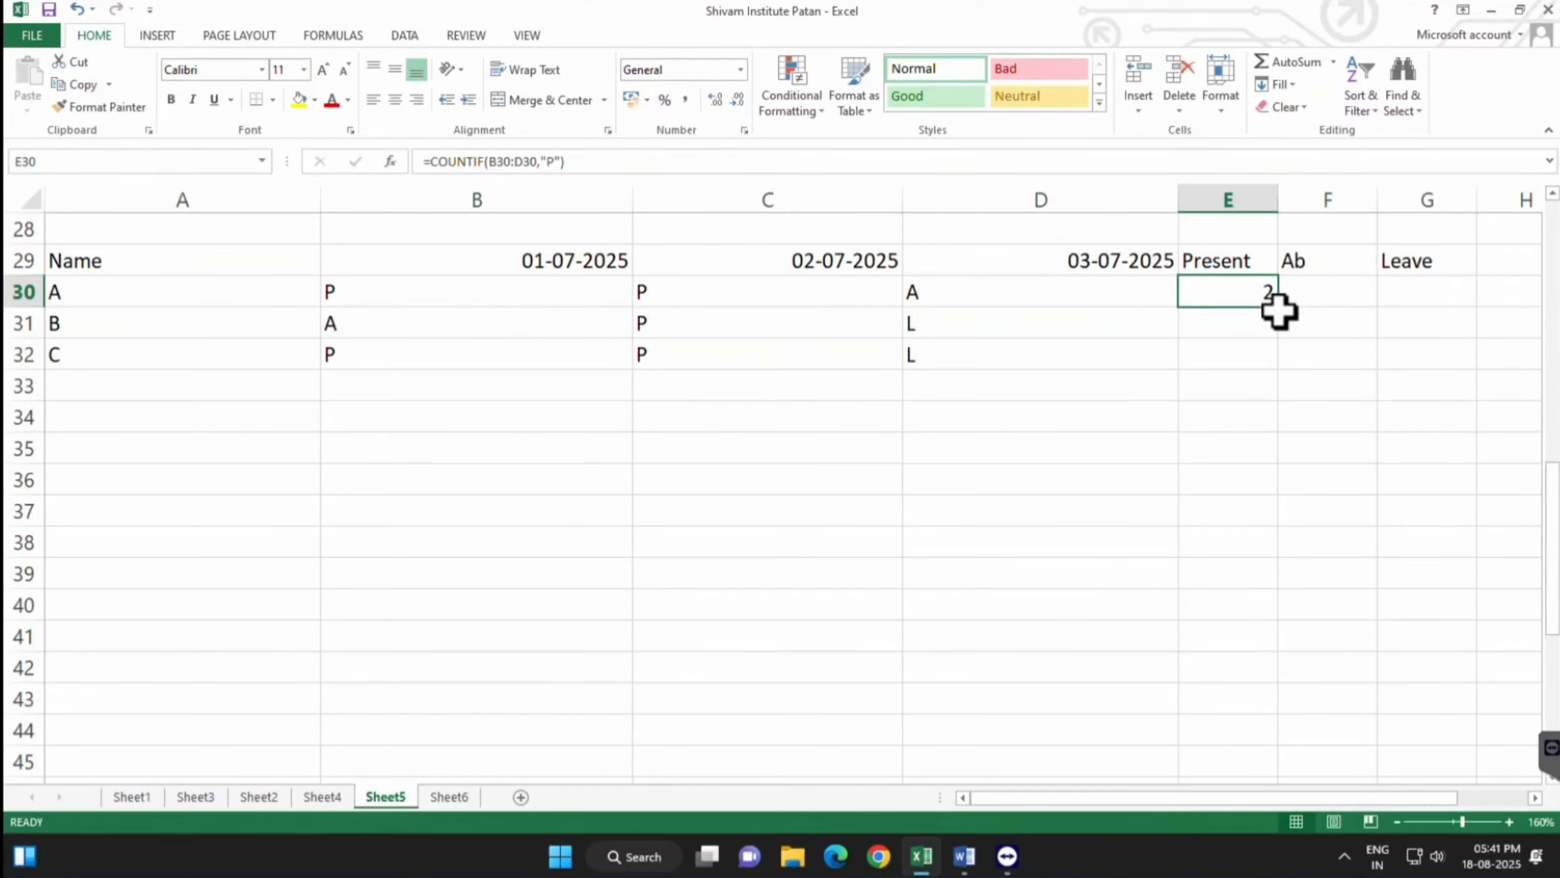
drag(1284, 311, 1274, 360)
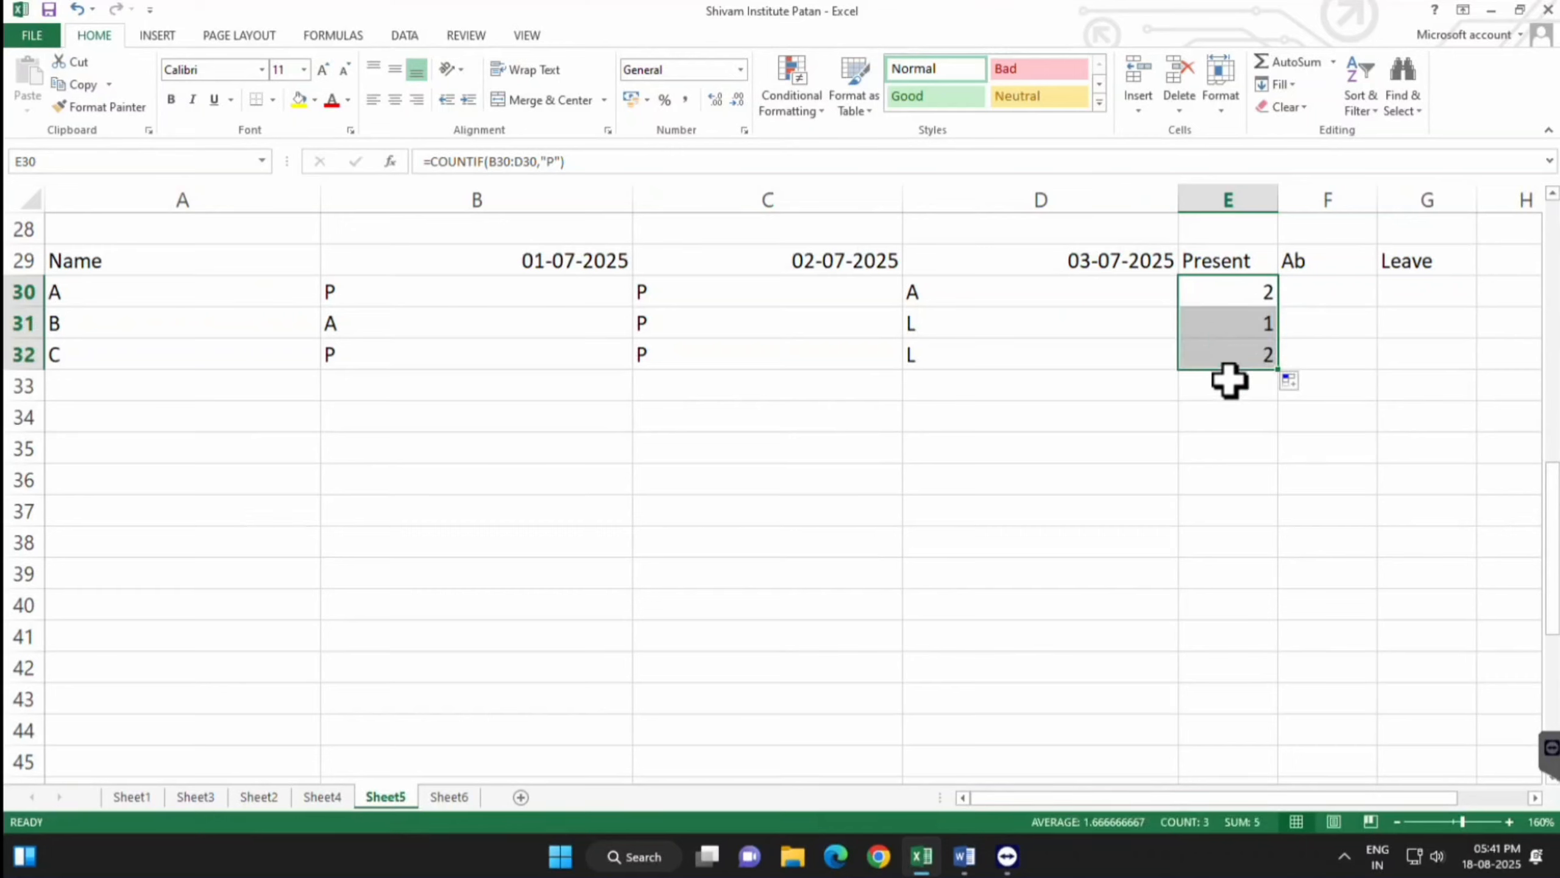
Enter =COUNTIF(B30:D30,"A") in F30 under Ab and fill it down to F32
click(1359, 293)
text(=)
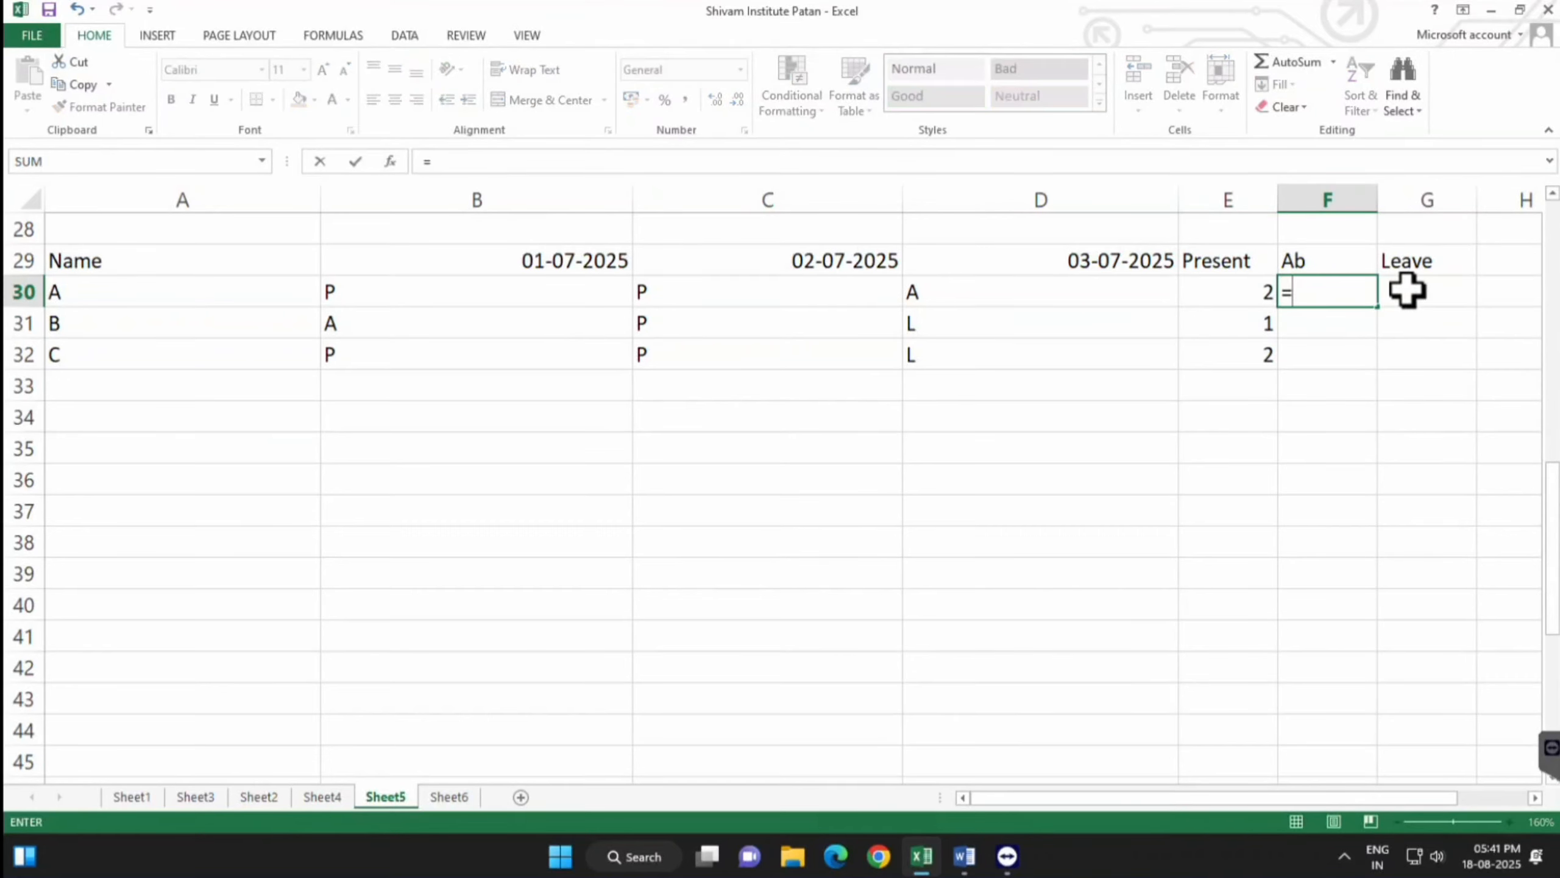
text(count)
key(Down)
key(Down)
key(Down)
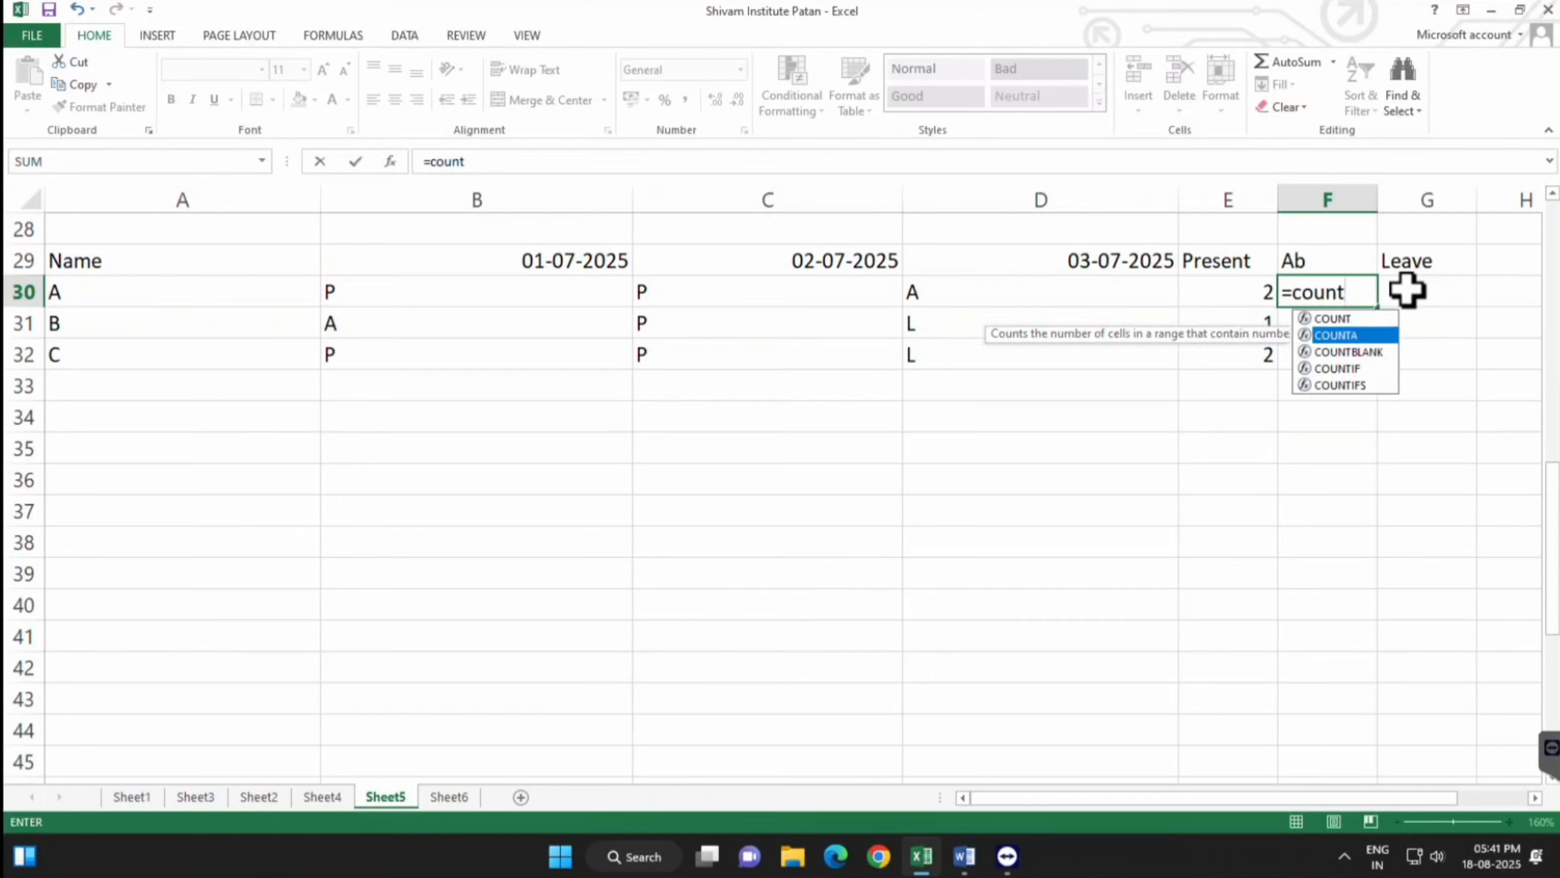
key(Tab)
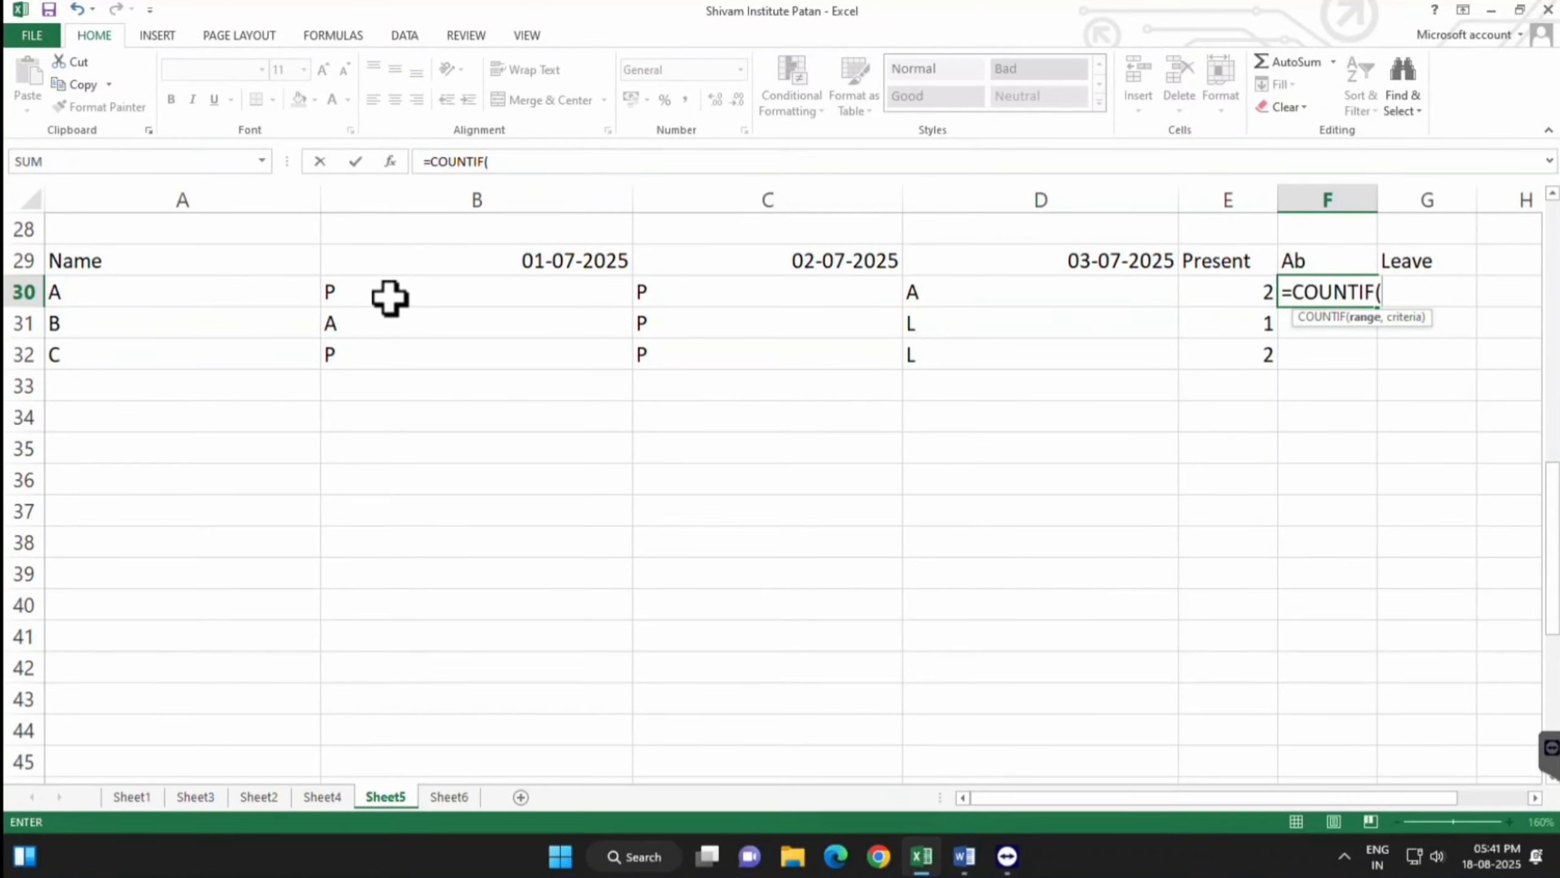
drag(392, 299, 1144, 296)
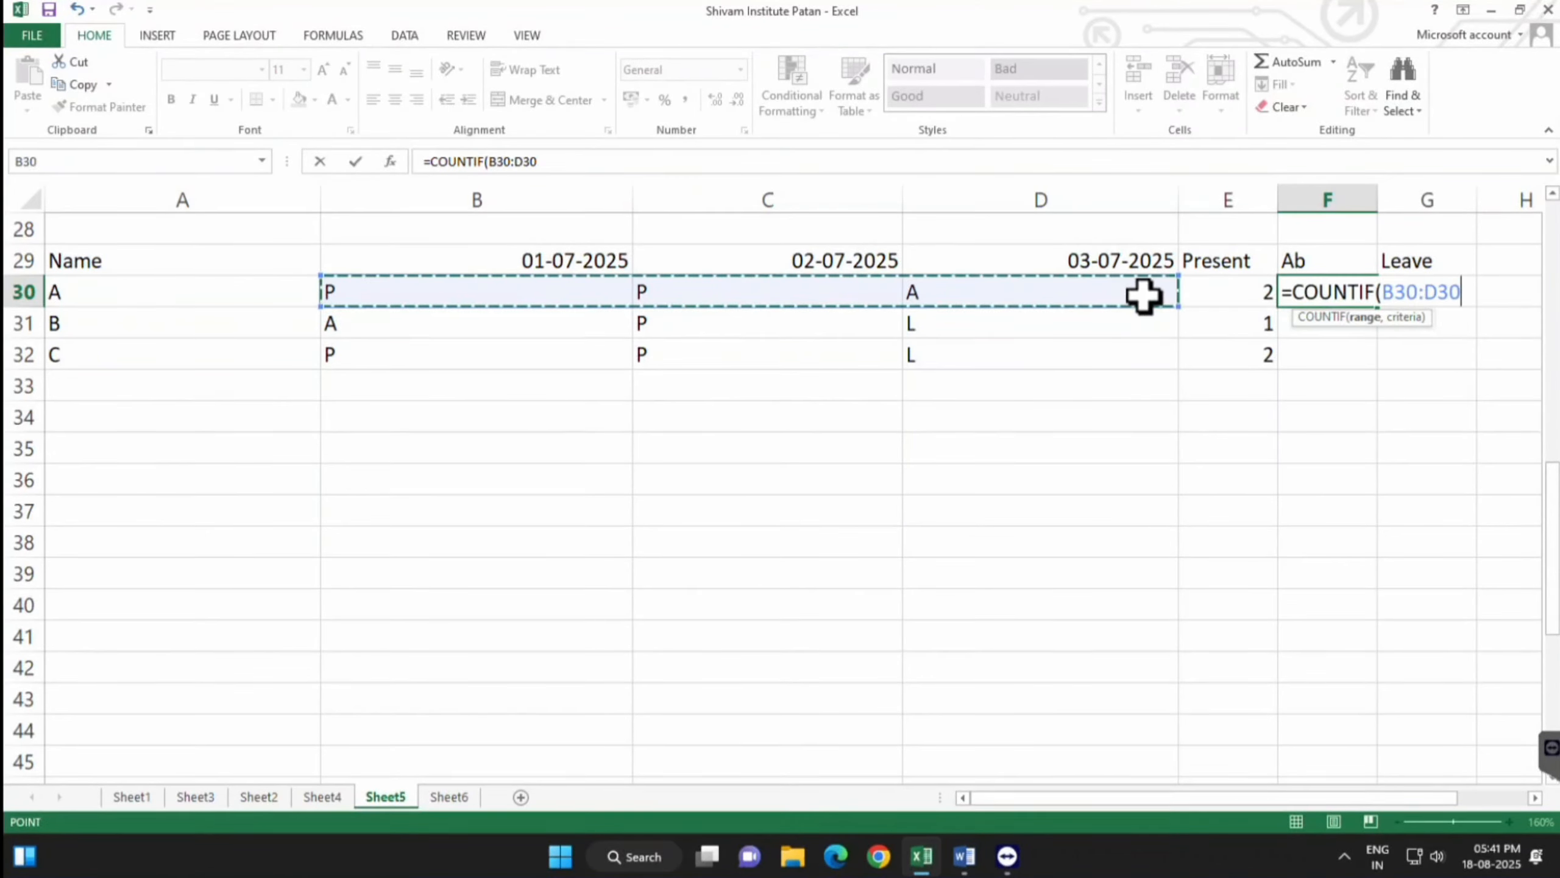
text(,)
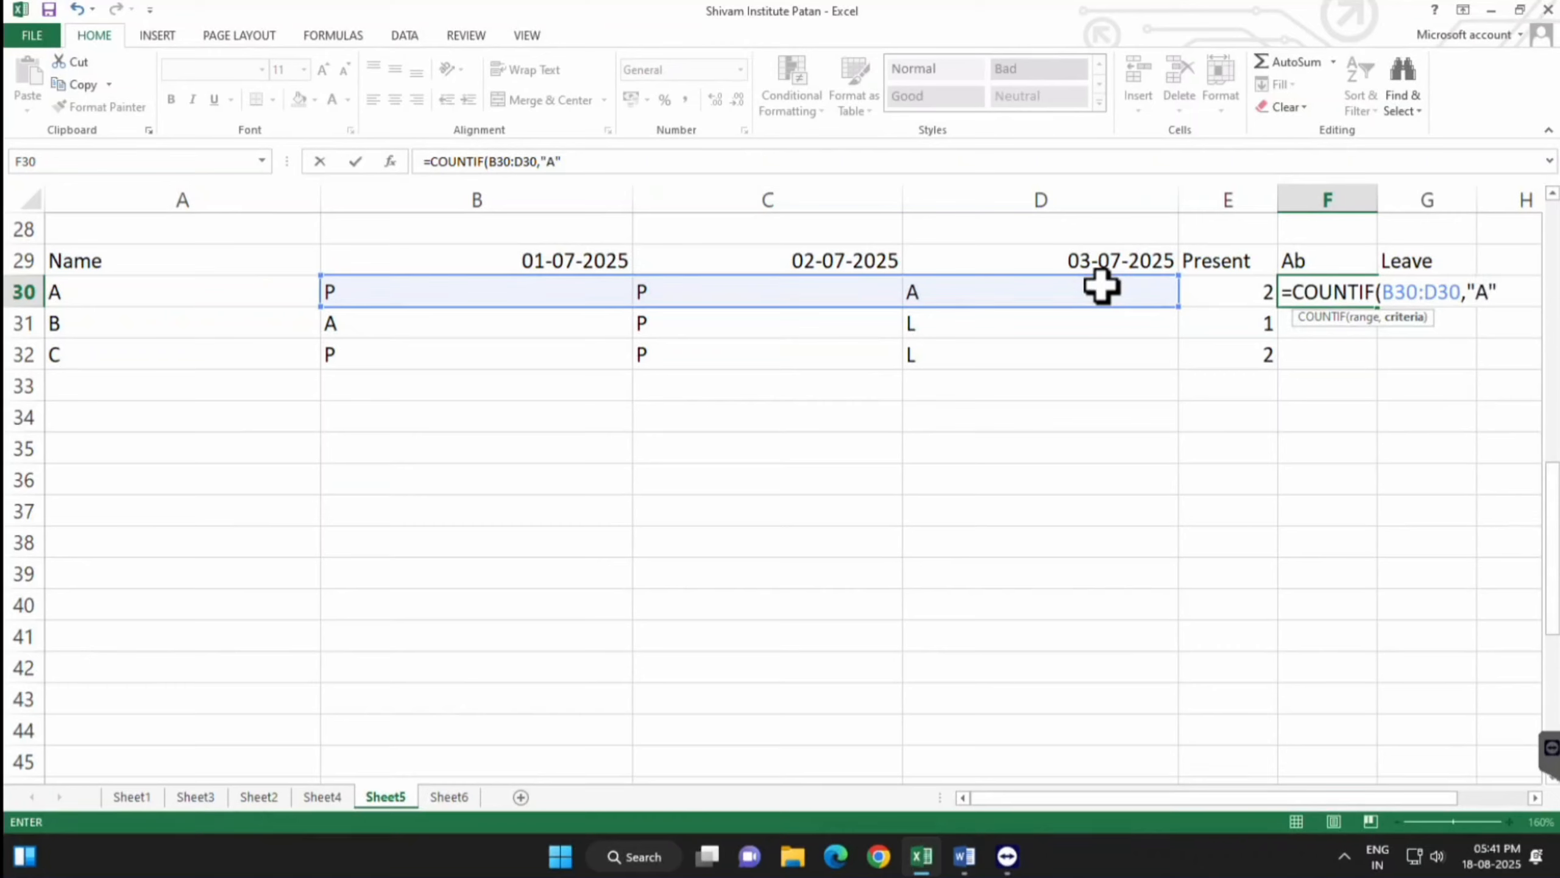
text("A")
key(Return)
click(1379, 298)
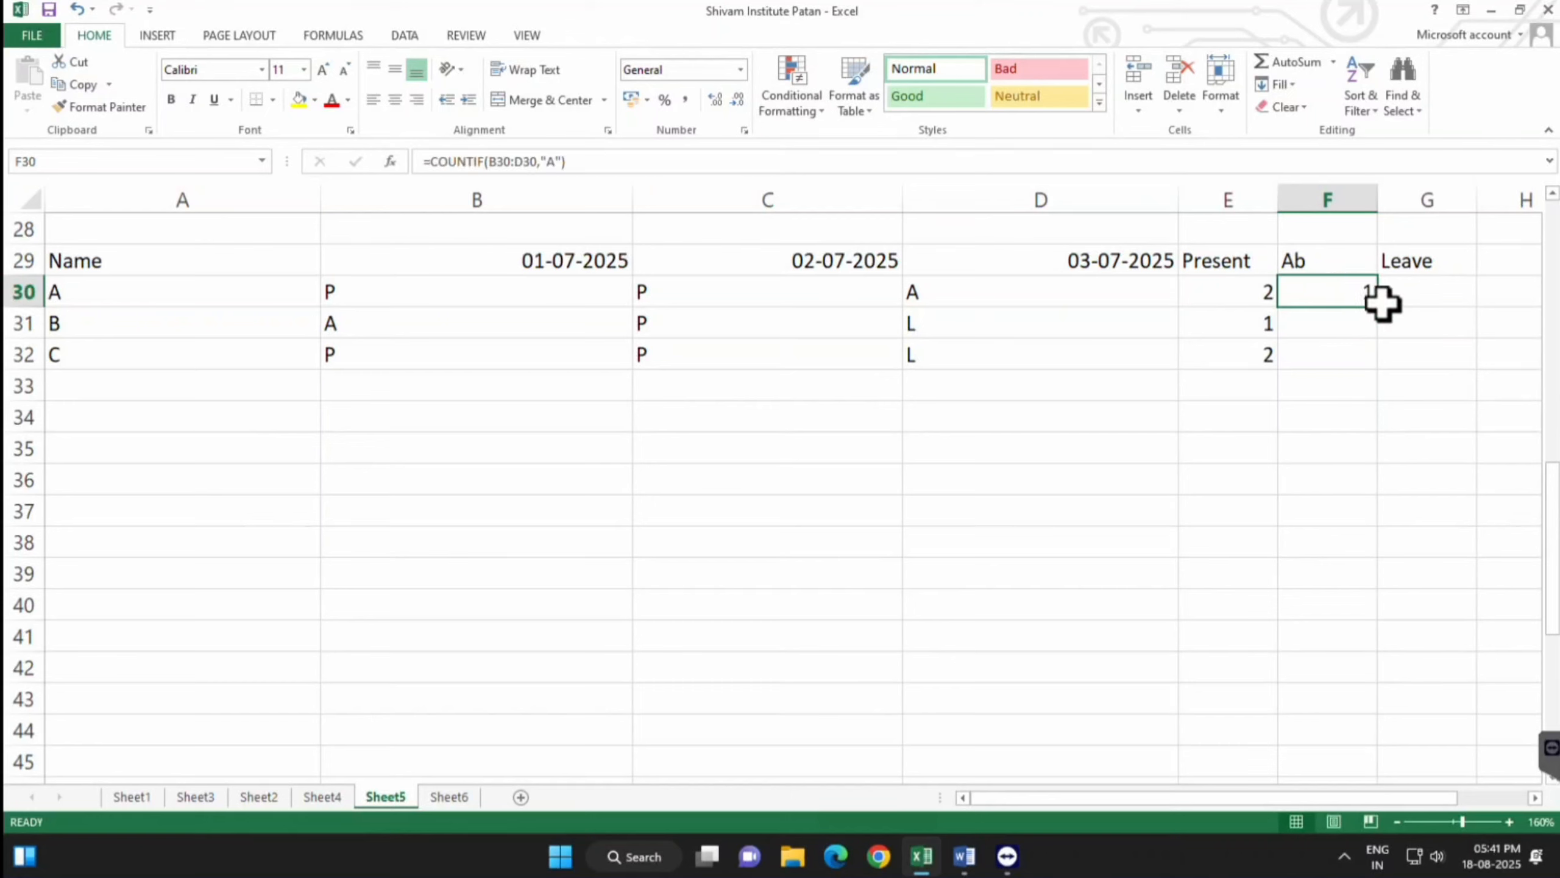
drag(1378, 305, 1386, 360)
Enter =COUNTIF(B30:D30,"L") in G30 to count the first row's leave days
click(1410, 288)
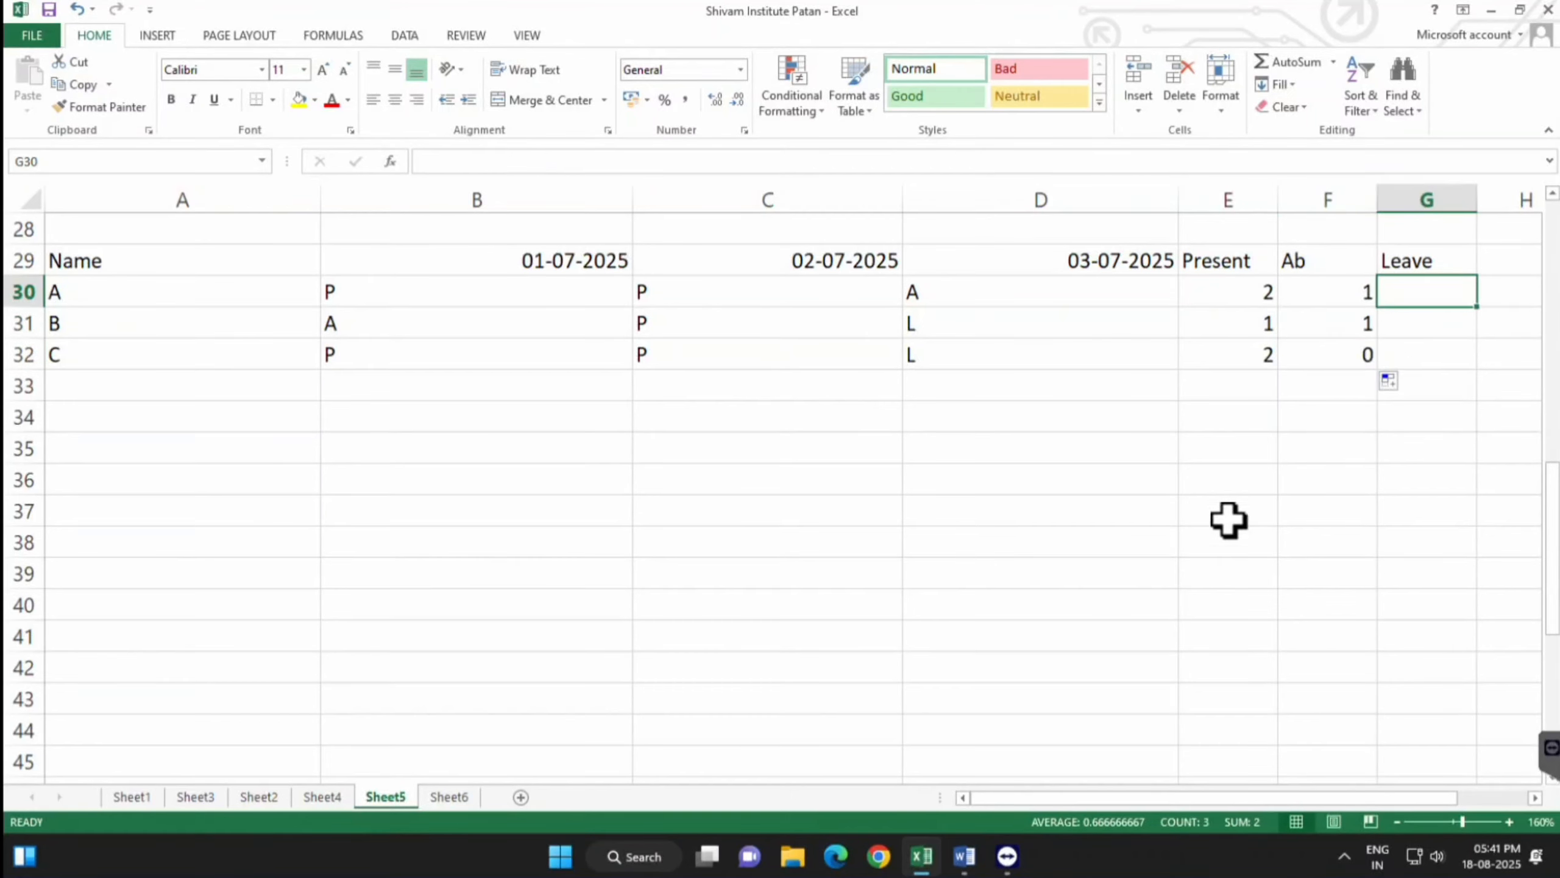
text(=L)
key(BackSpace)
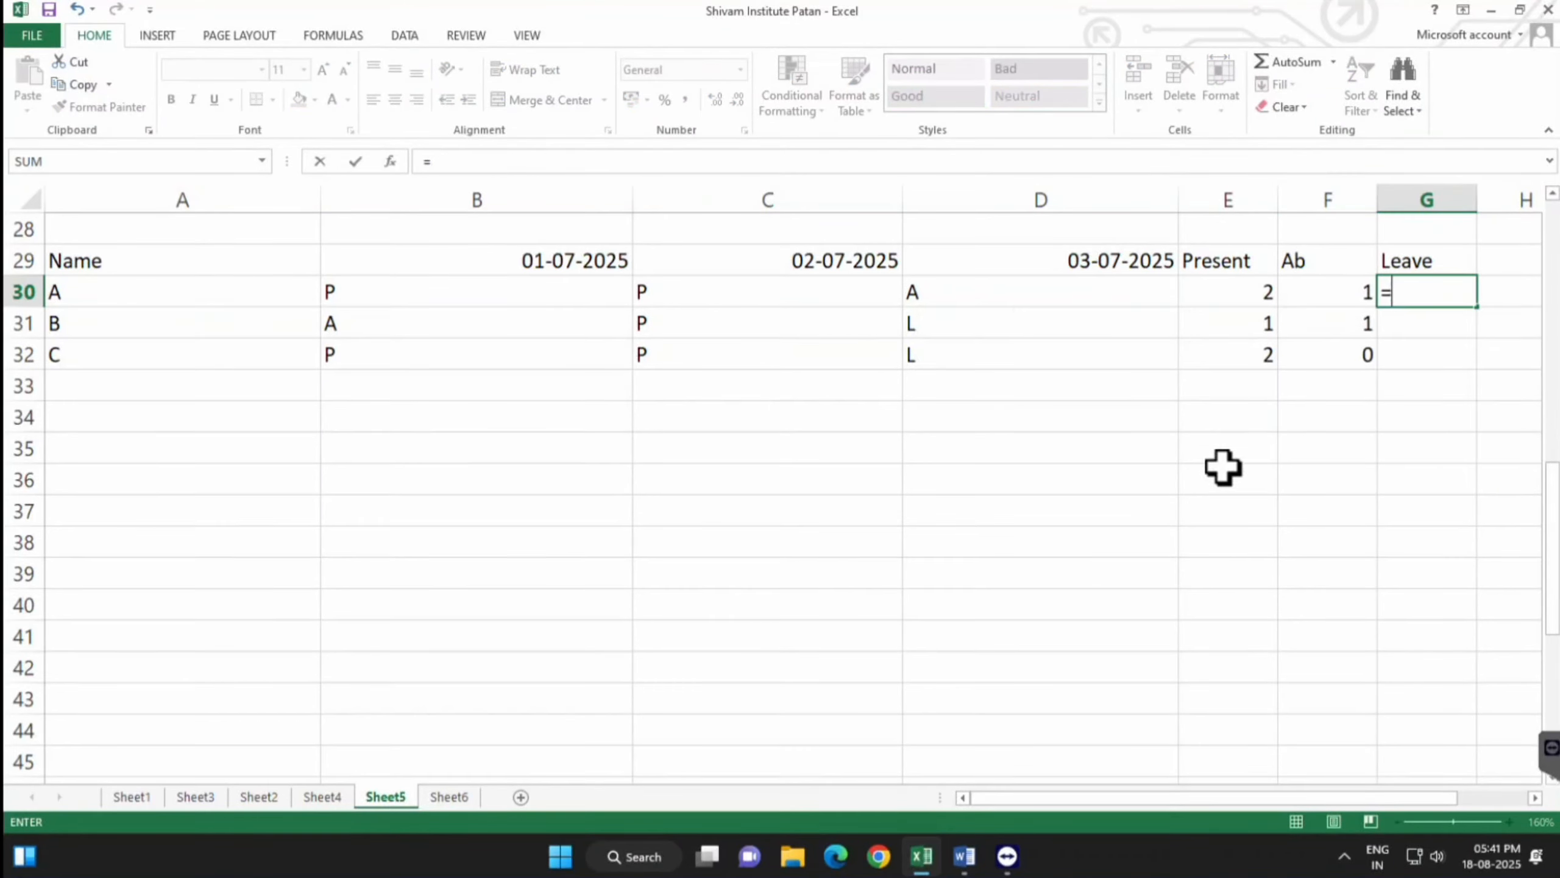
text(count)
key(Down)
key(Down)
key(Down)
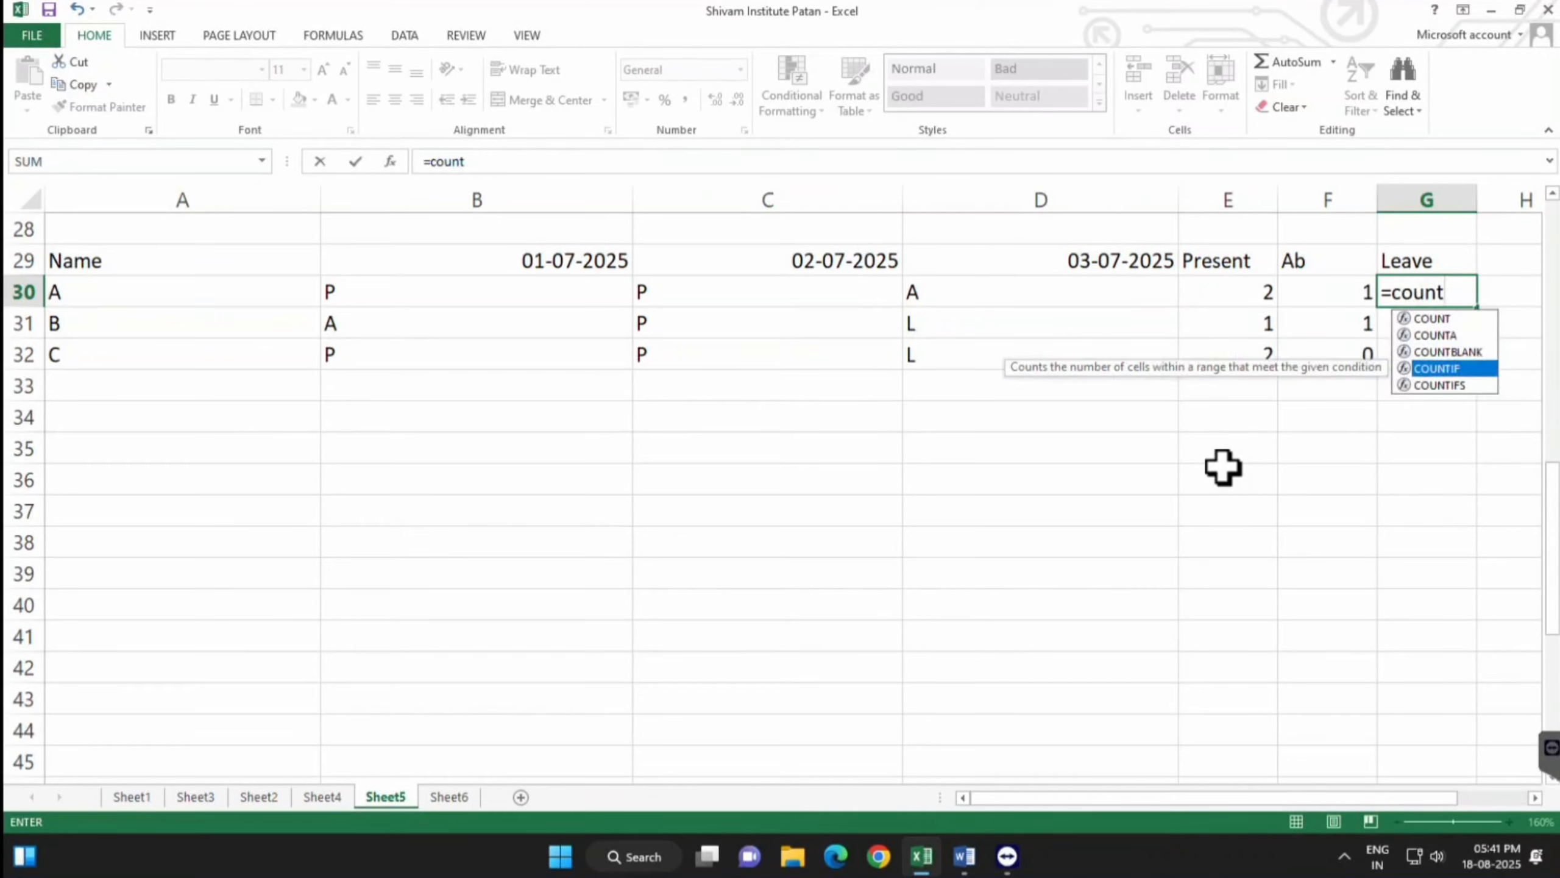
key(Tab)
drag(399, 306, 1044, 286)
text(,)
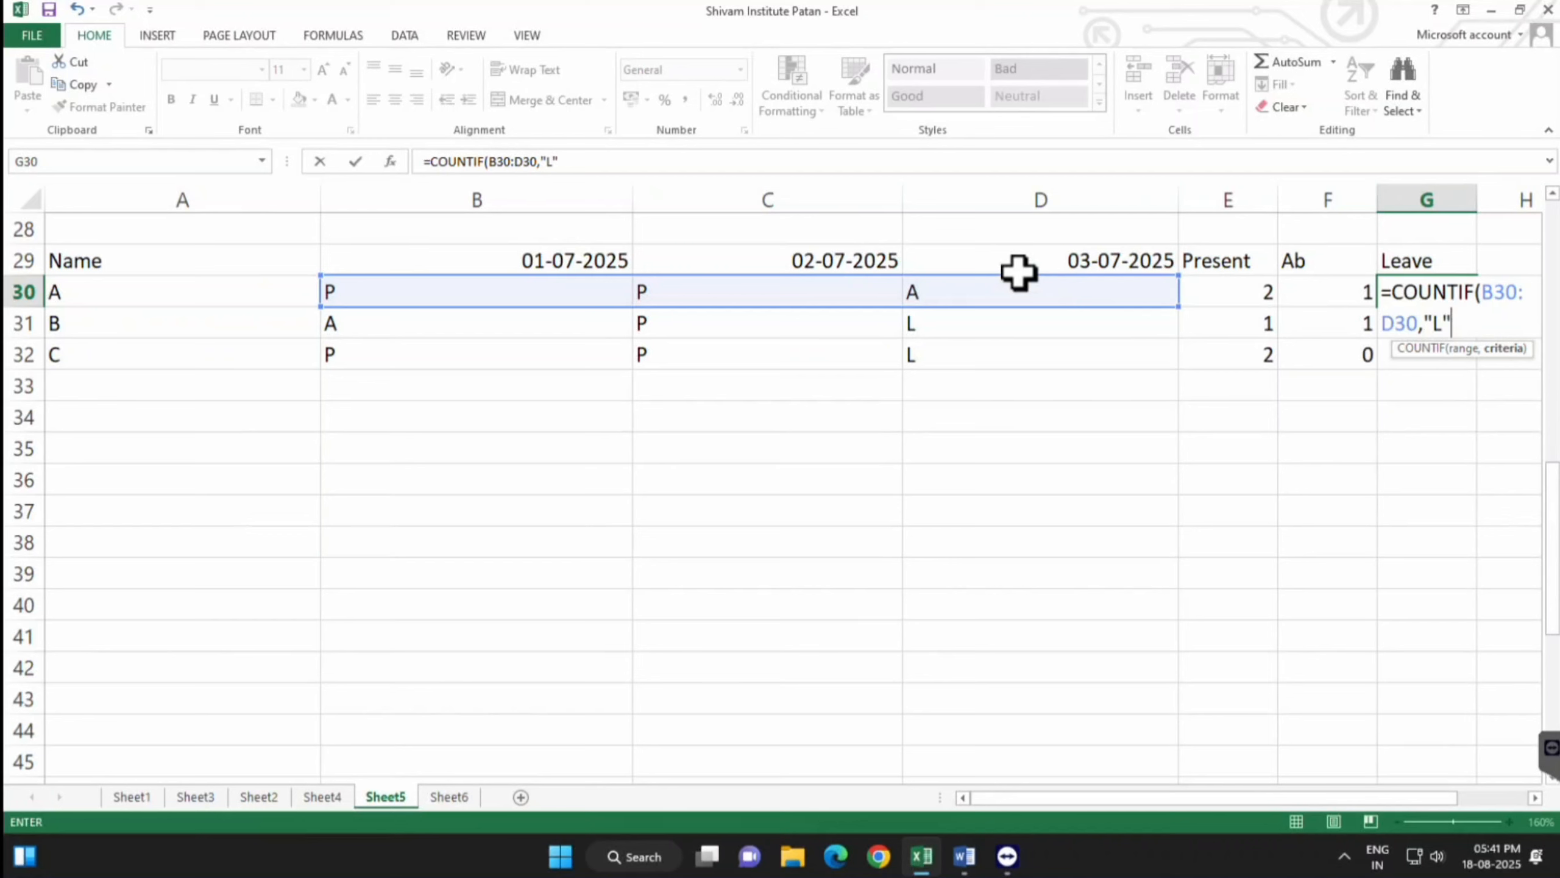
text("L")
key(Return)
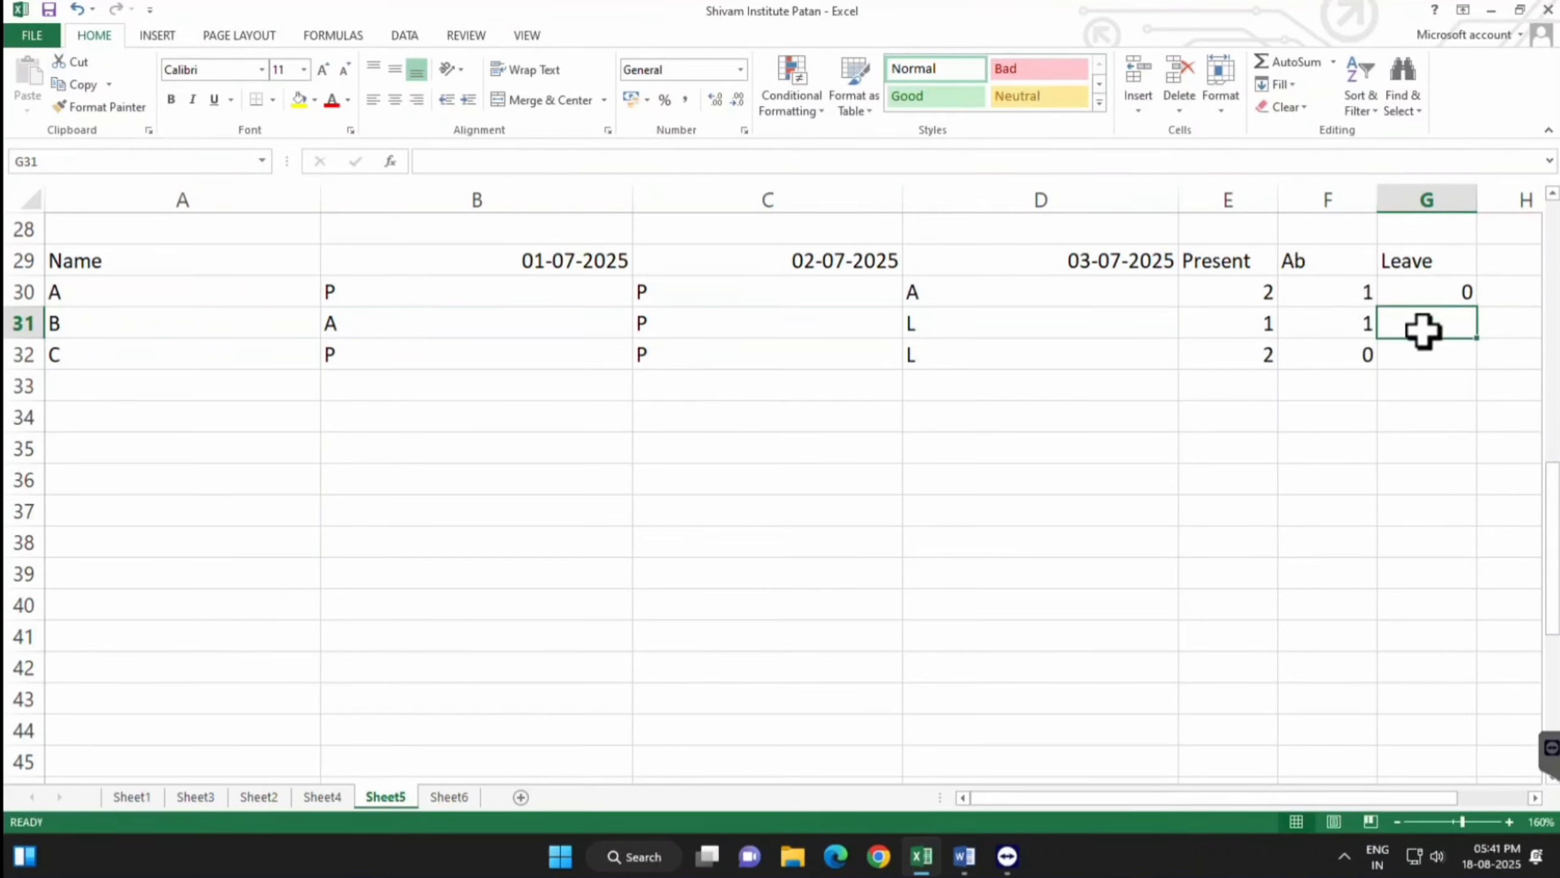
Fill the Leave formula from G30 down to G32
click(1423, 286)
drag(1479, 309, 1474, 366)
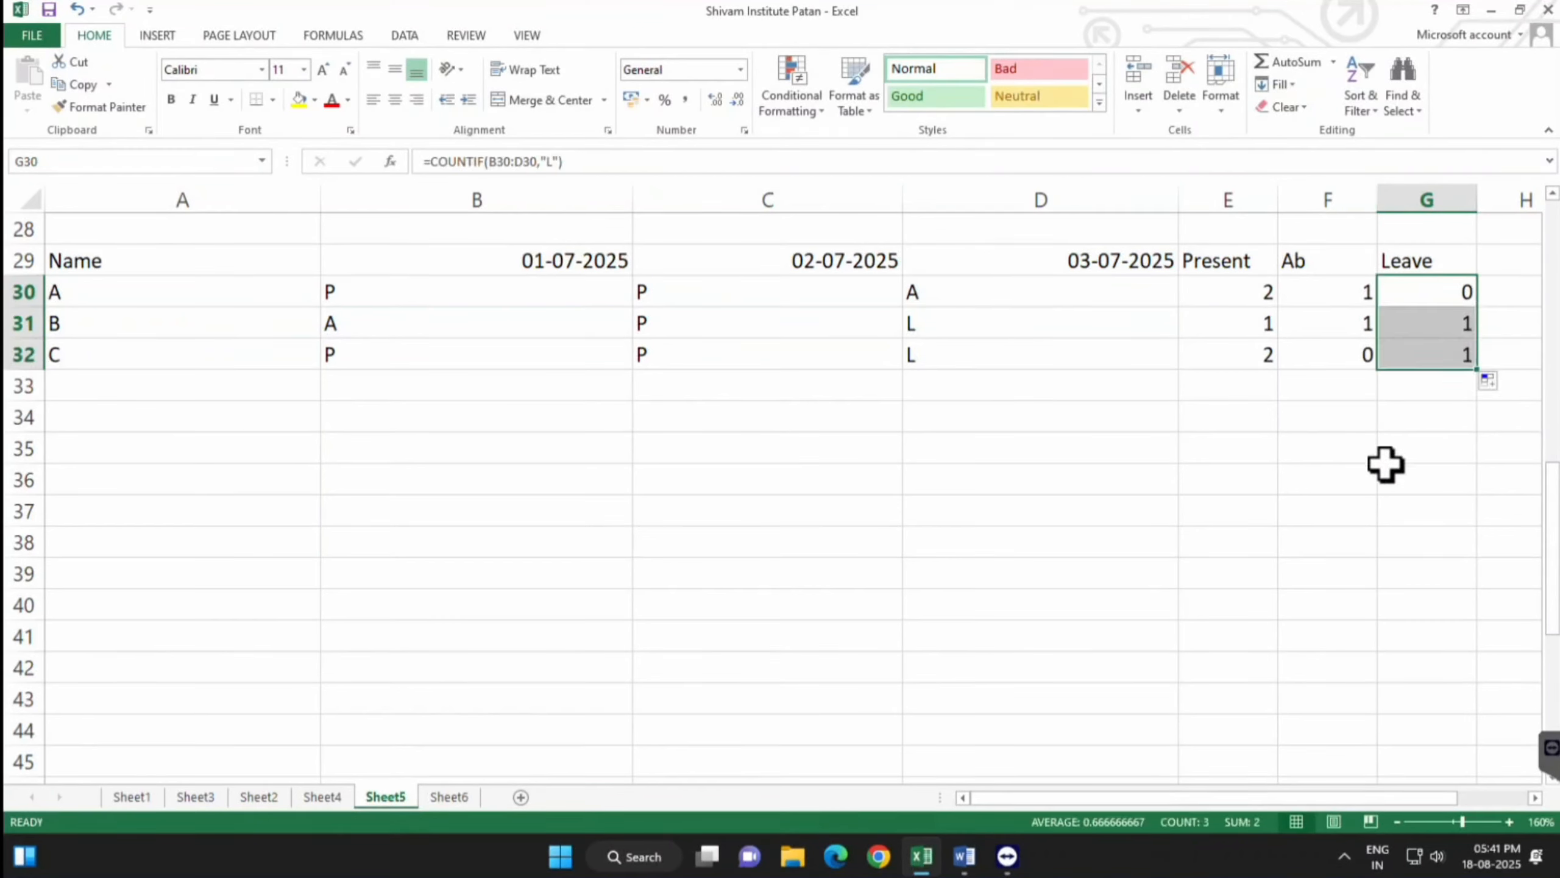
click(1376, 456)
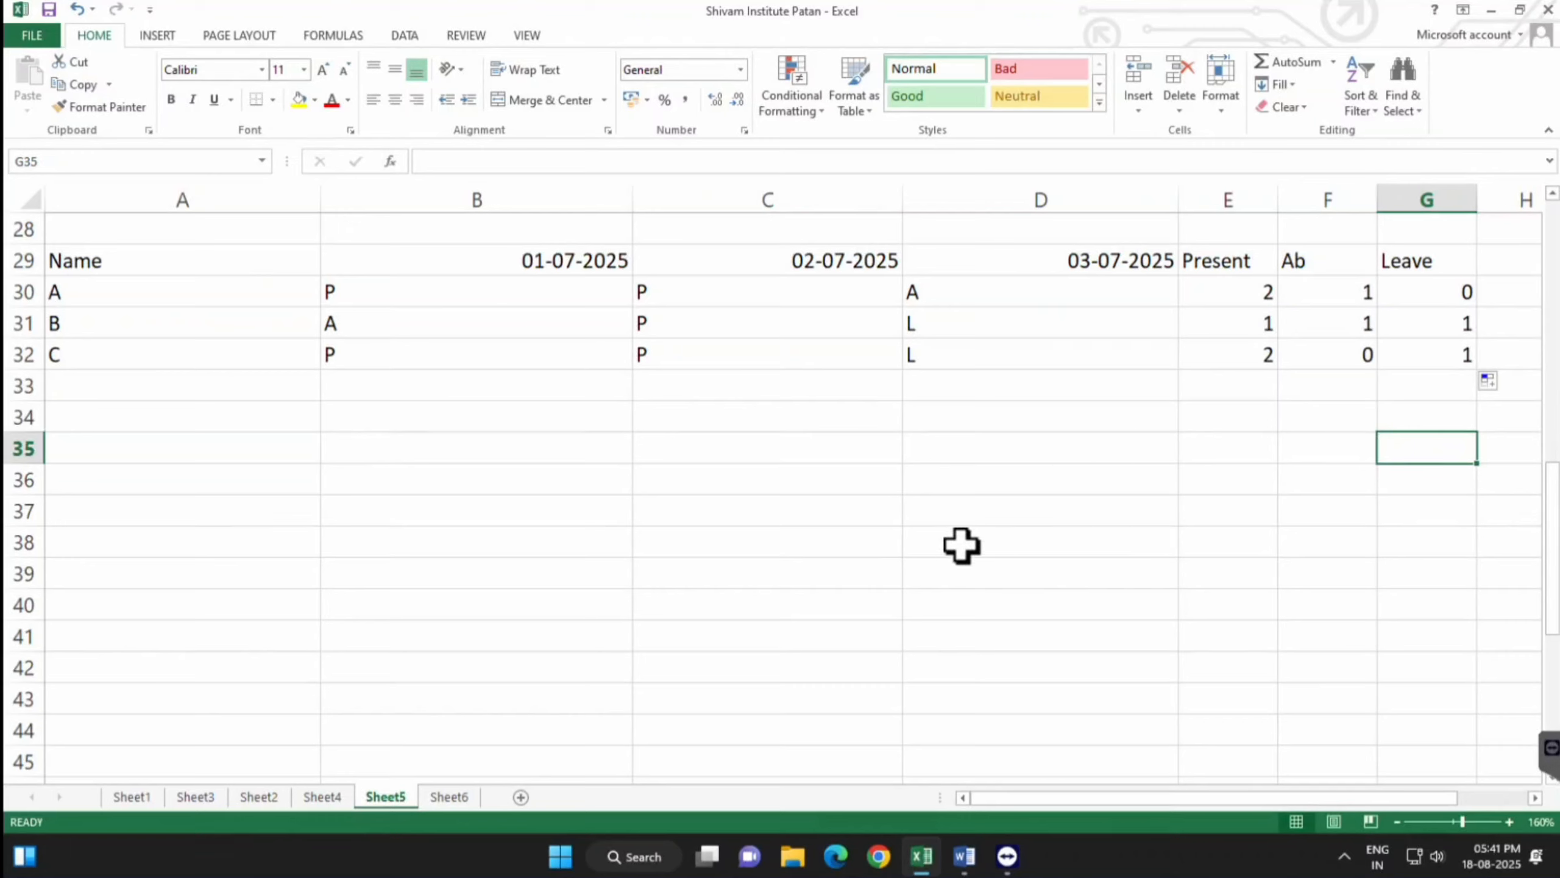
Look up LEN, entry 13, in the formula list in Word and return to the Excel workbook
click(964, 856)
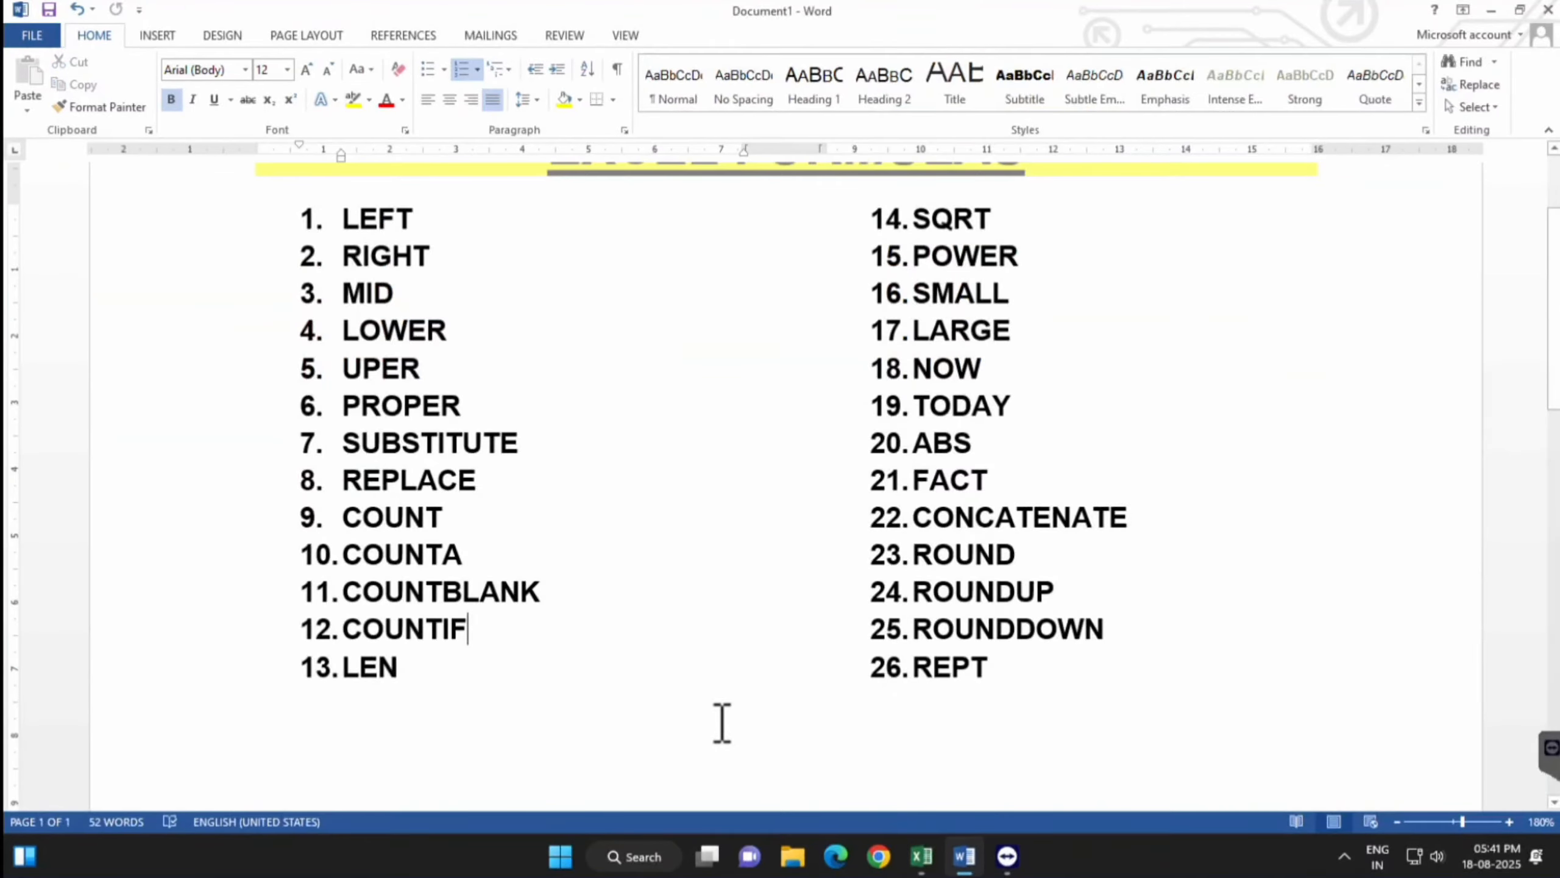
drag(424, 671, 339, 675)
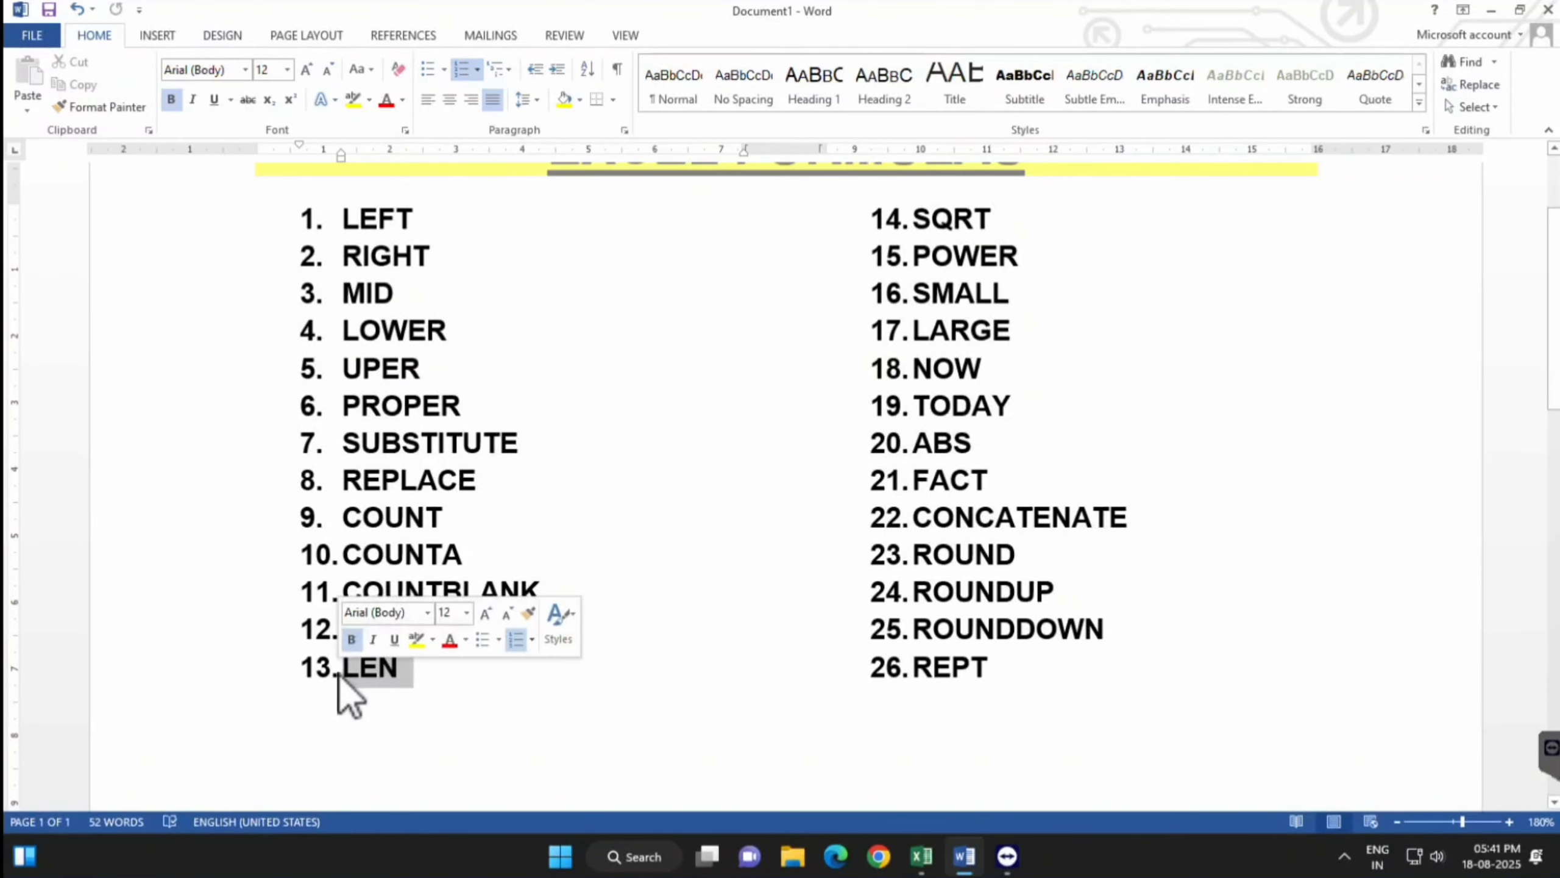
click(422, 672)
click(921, 856)
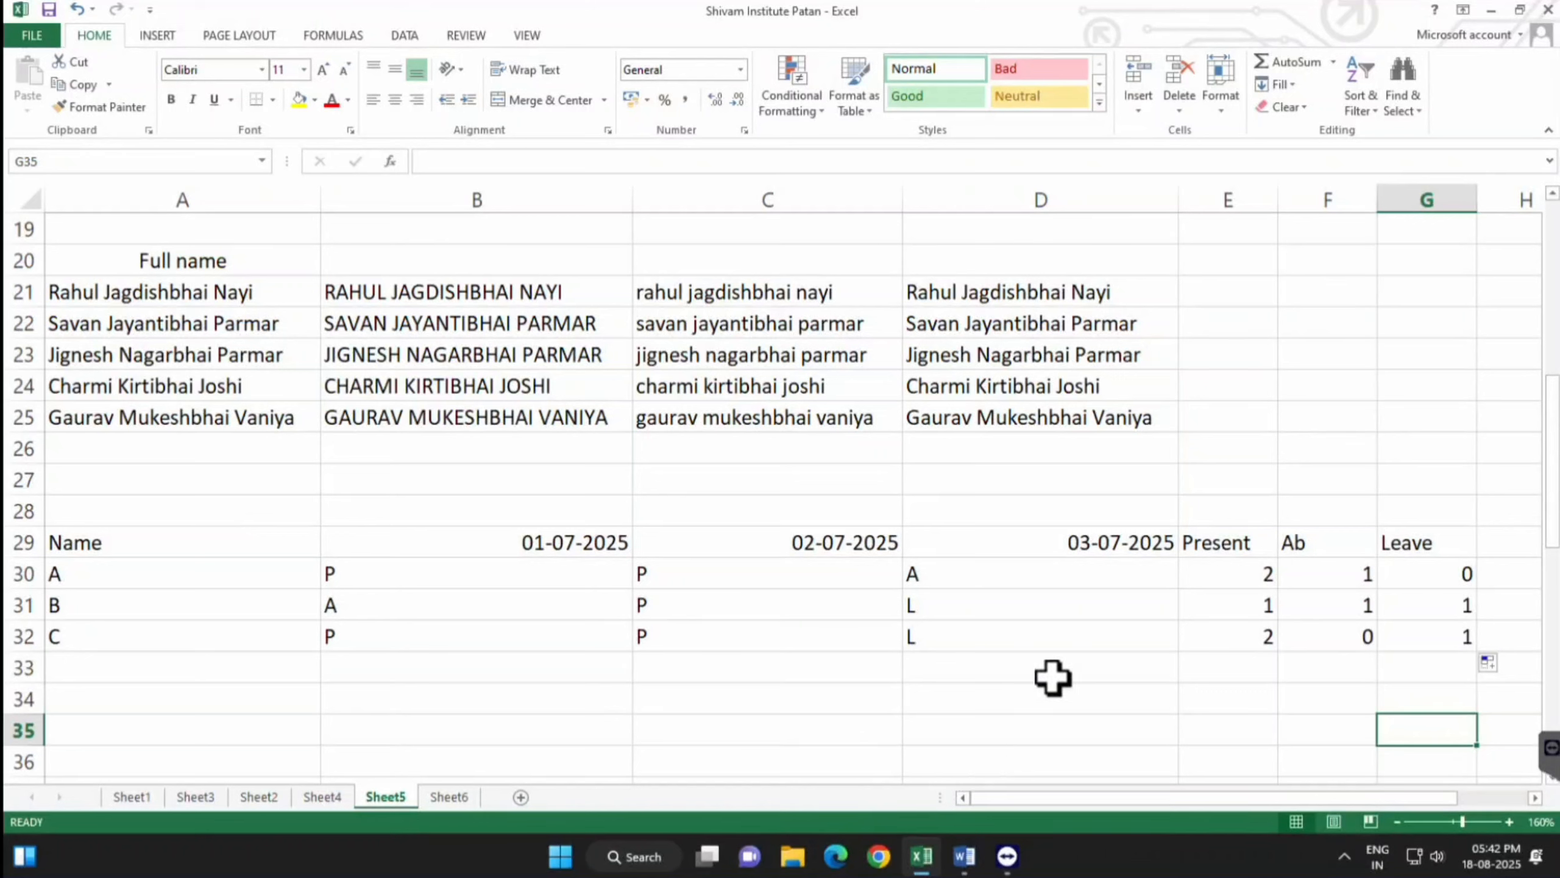
Enter =LEN(D21) in E21 to count the full name's characters and fill it down to E25
click(1210, 293)
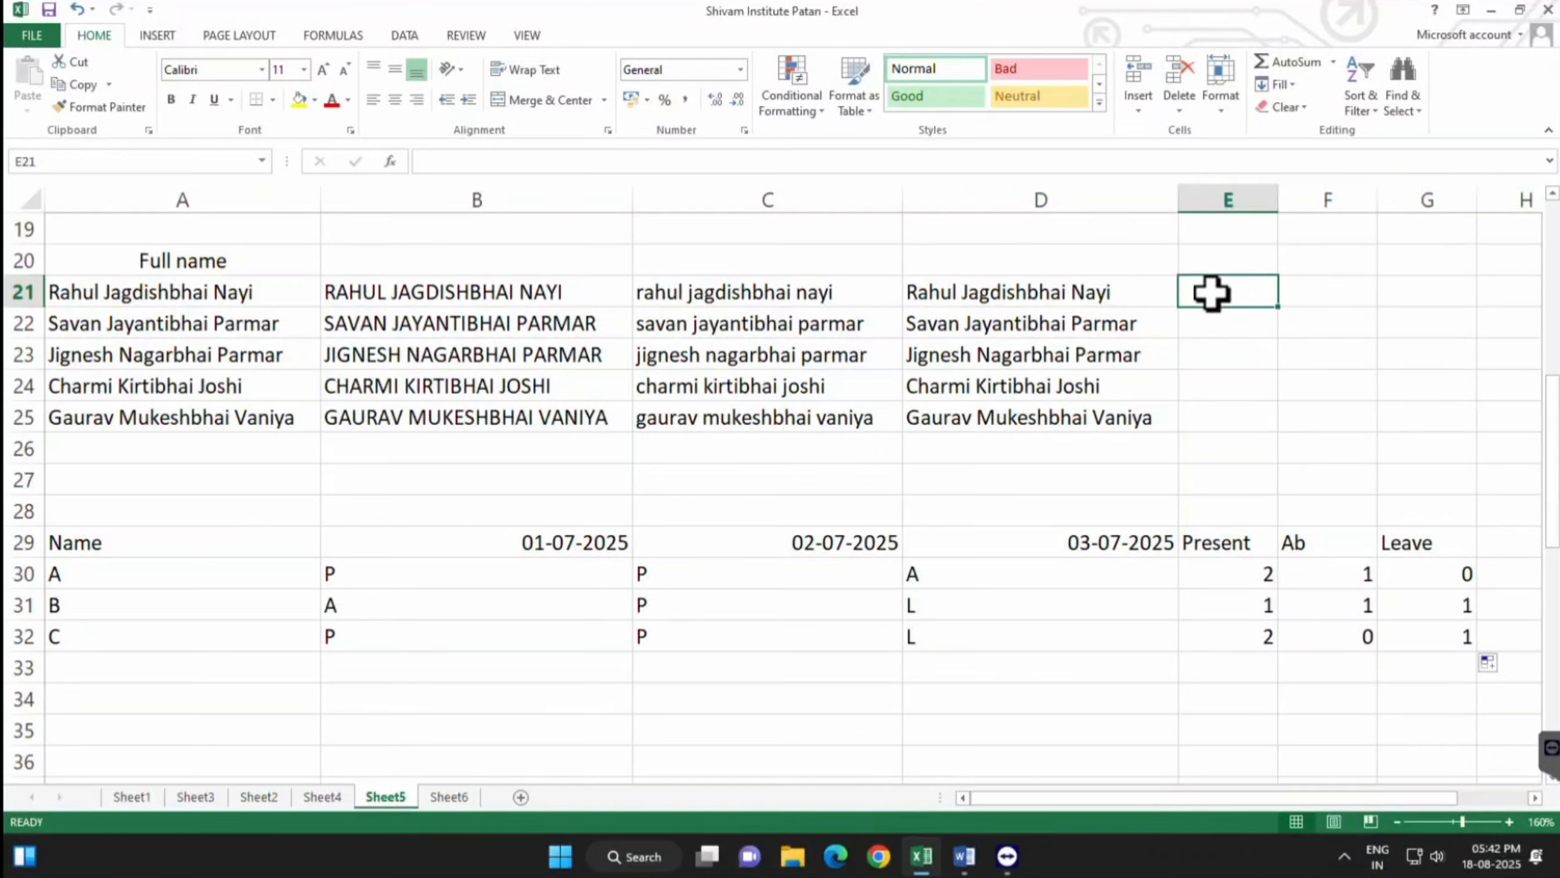
text(=len)
key(Tab)
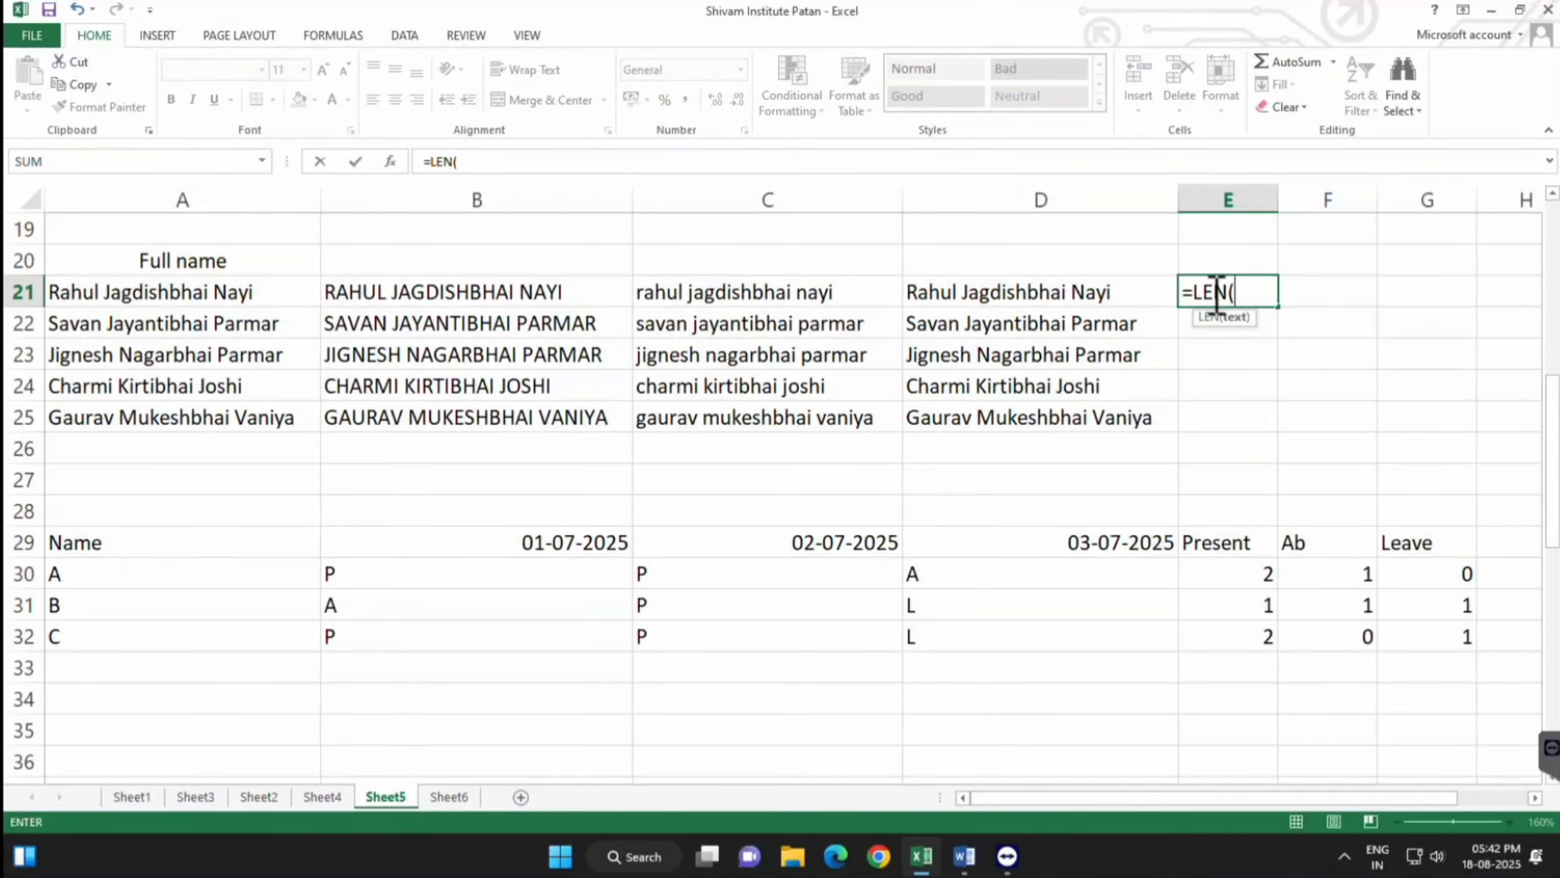
click(1102, 296)
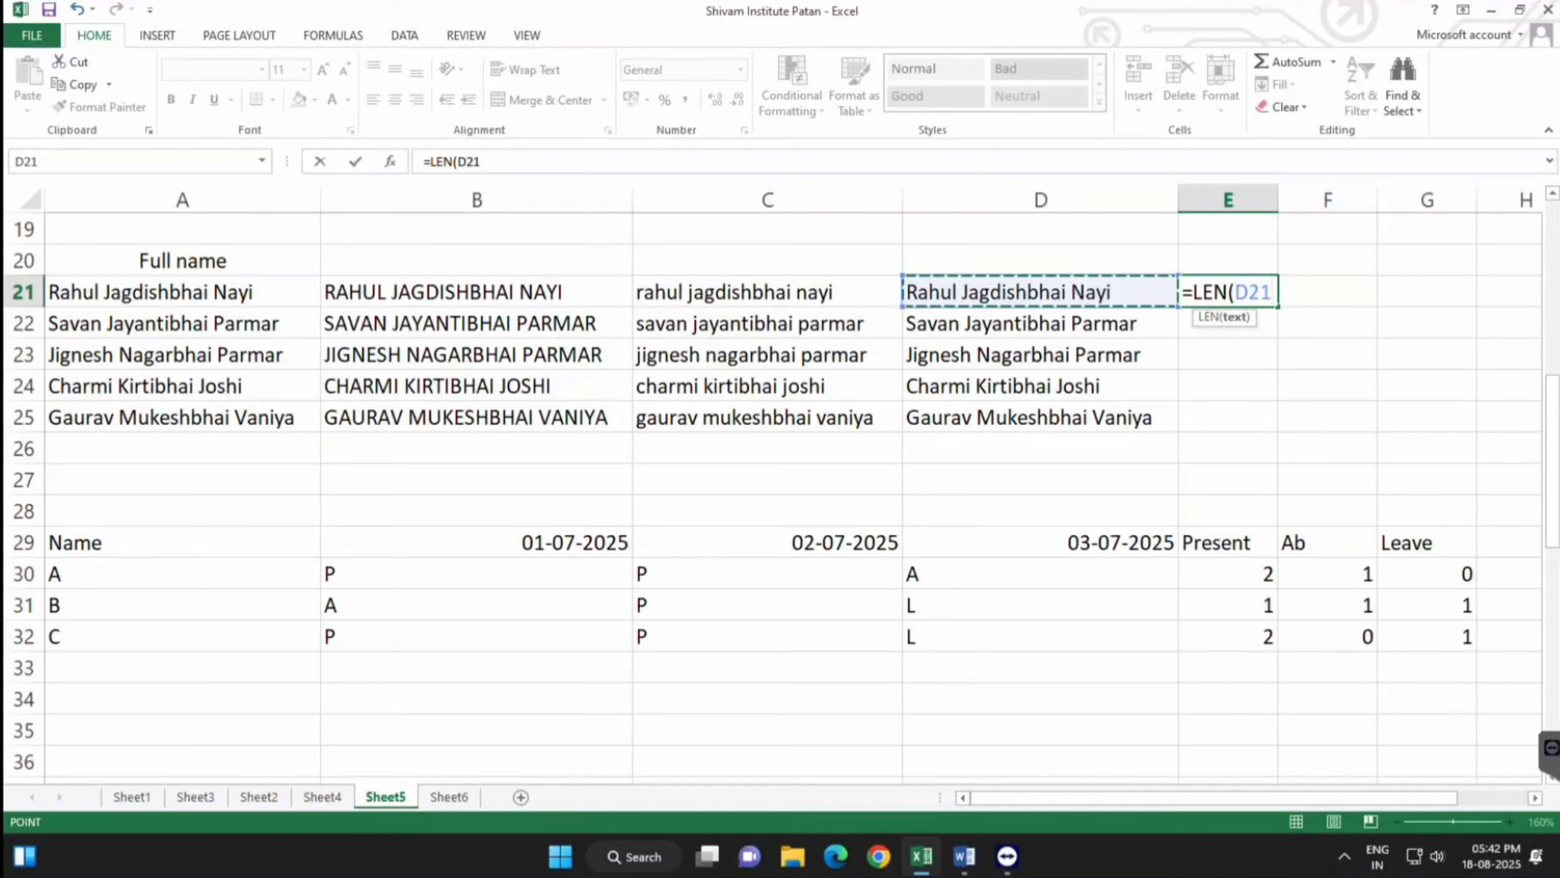
key(Return)
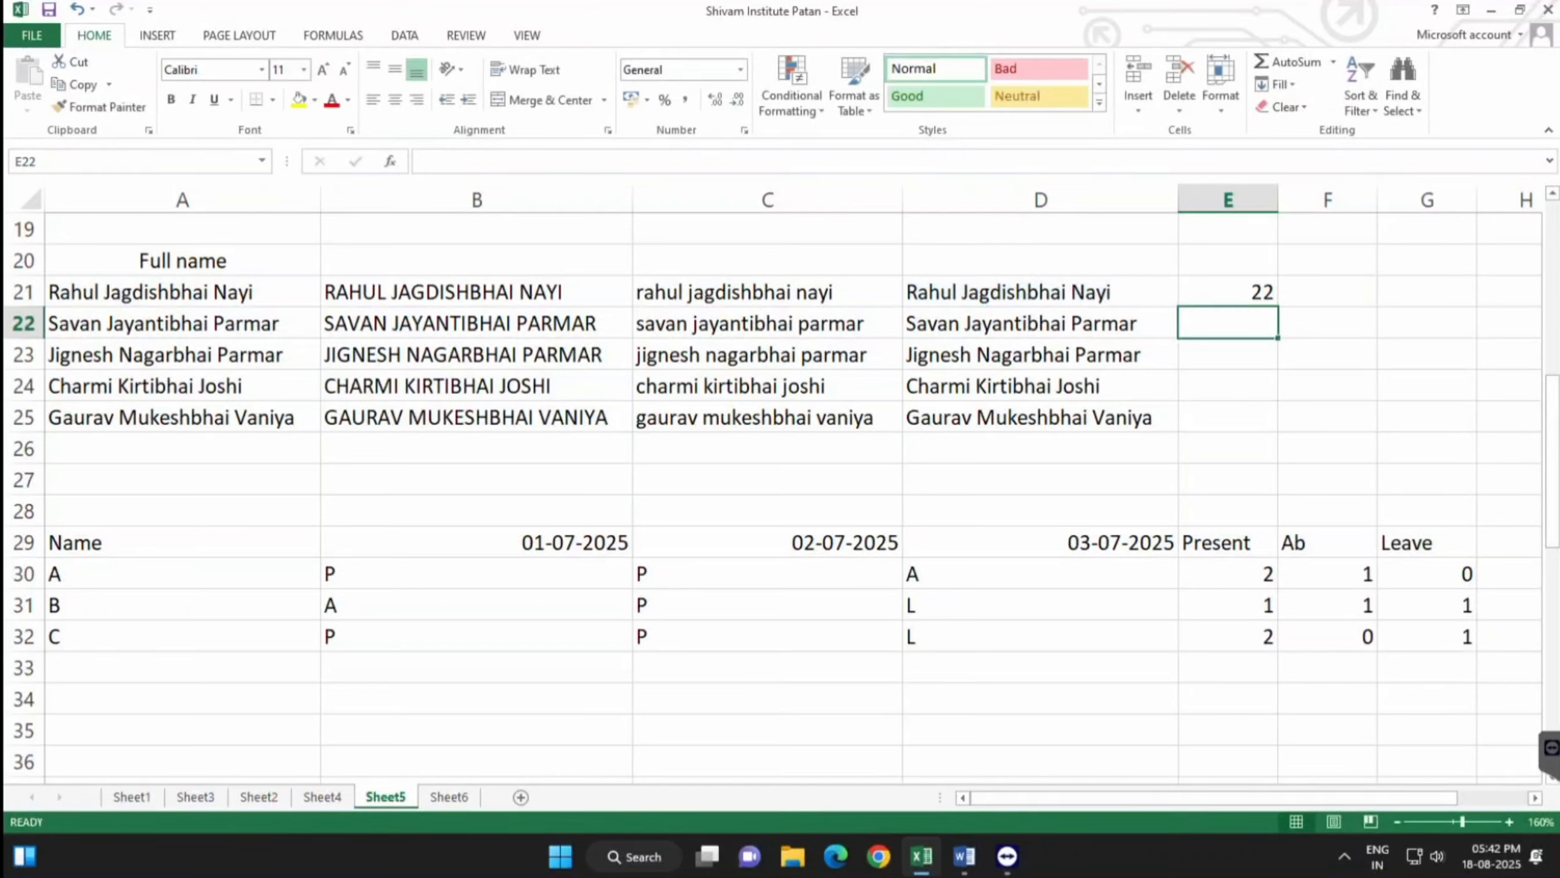
click(1256, 295)
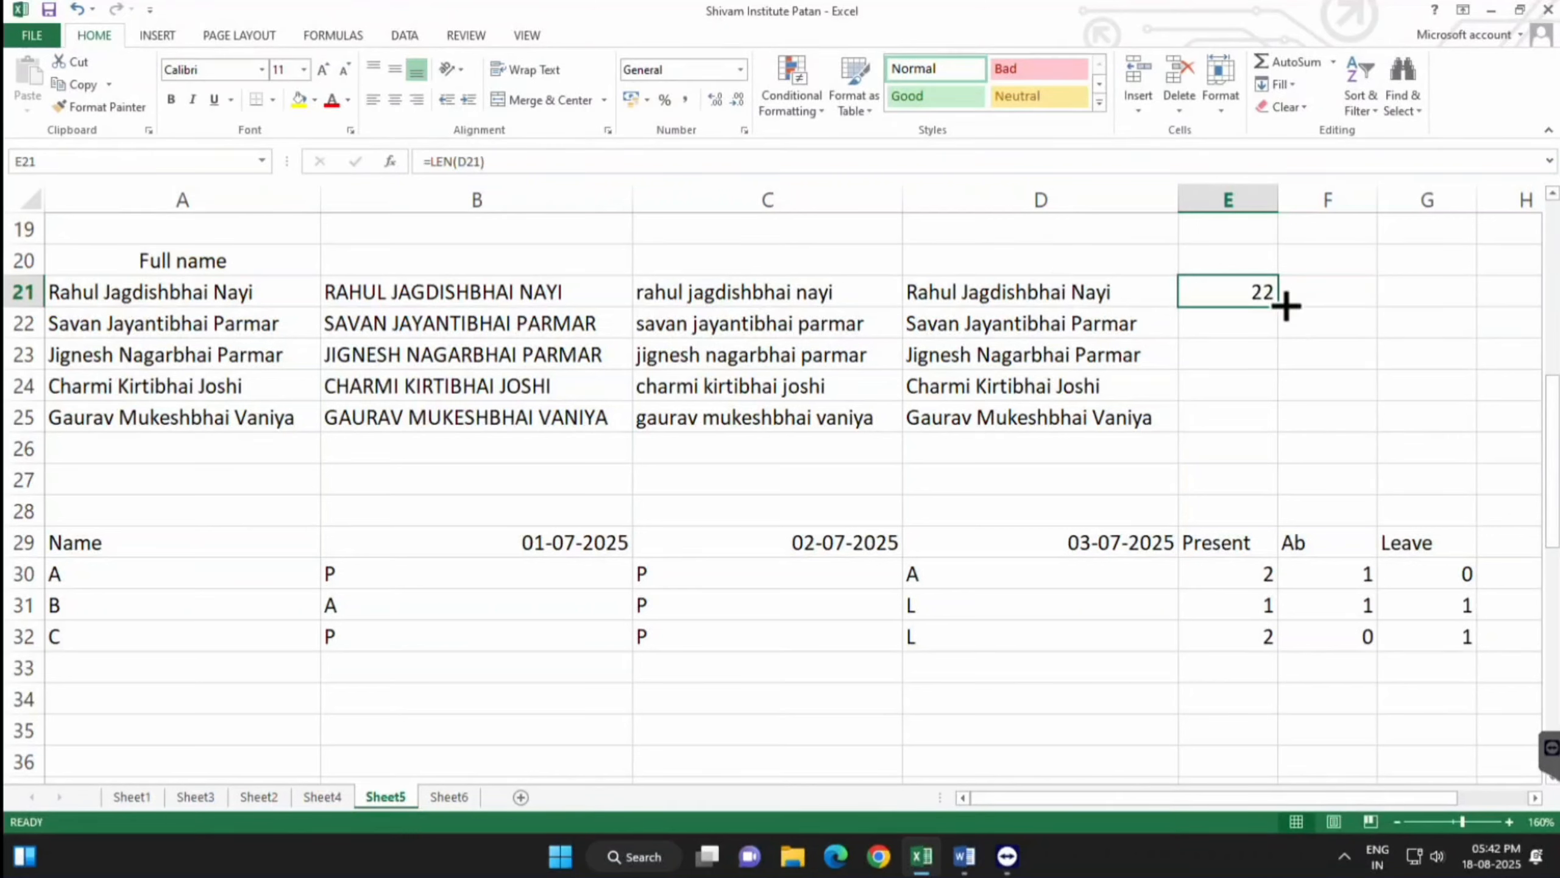
drag(1278, 308, 1281, 425)
Check the LEN formulas in E21:E25 against the full names in column D
click(1260, 411)
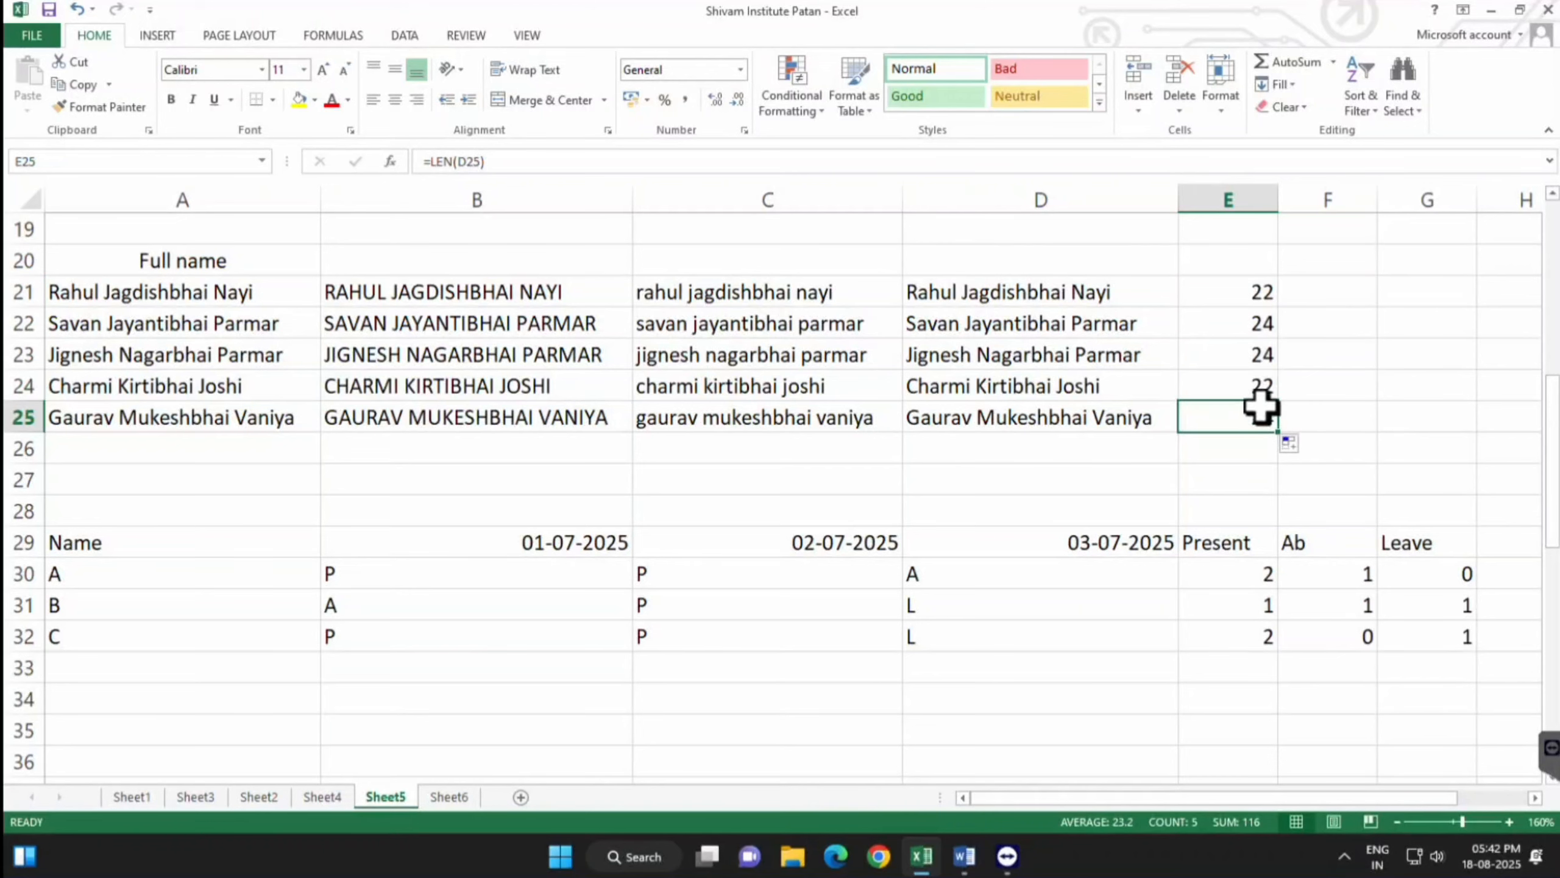
click(1255, 382)
click(1251, 355)
click(1249, 316)
click(1247, 292)
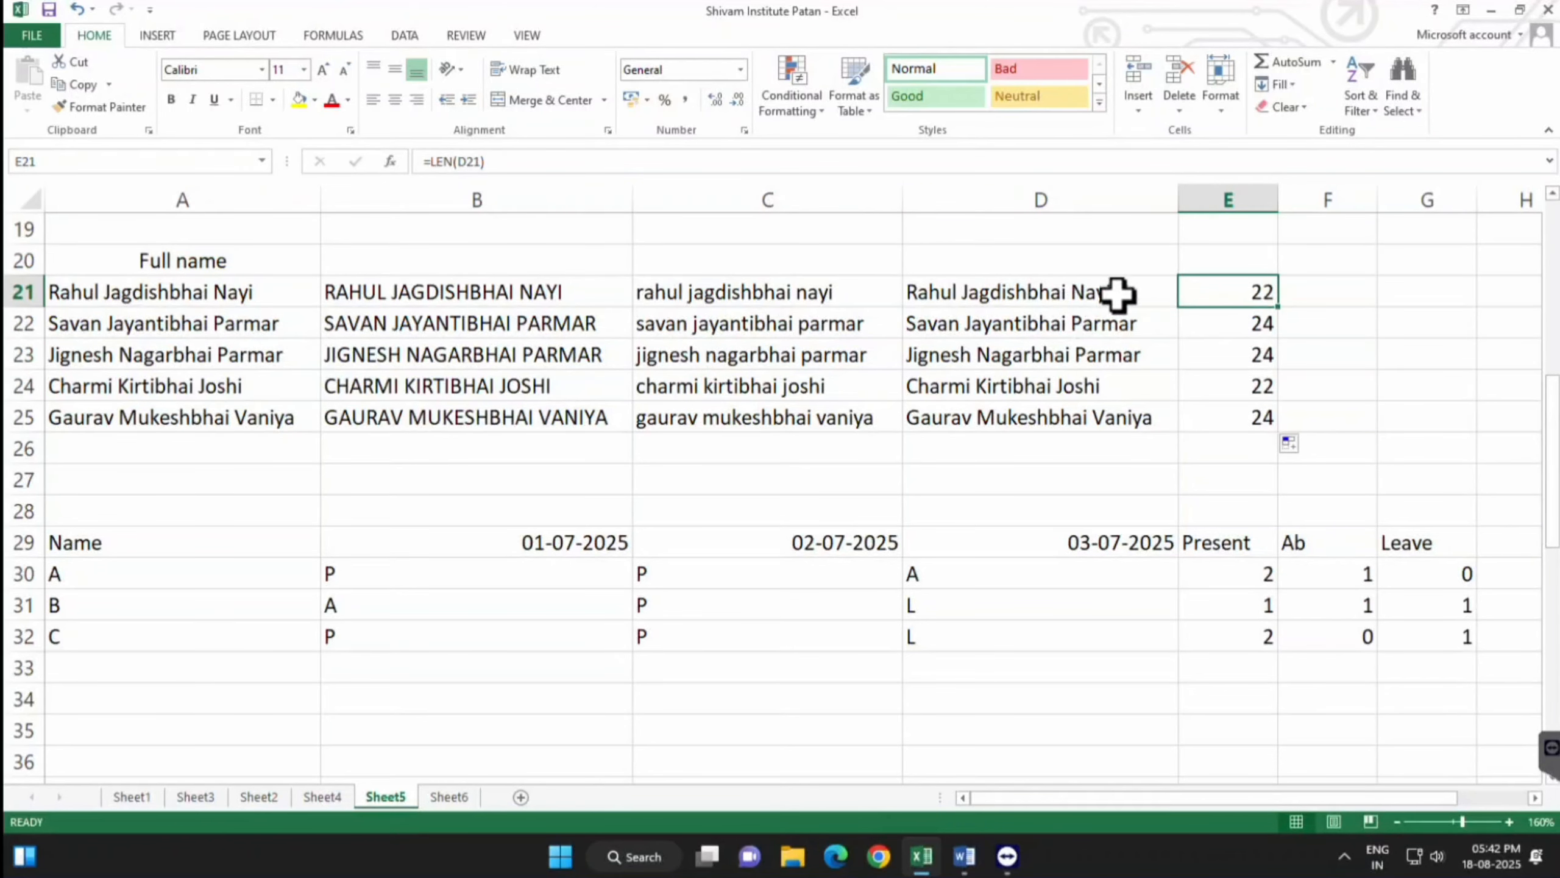
click(1106, 293)
click(1099, 323)
Look up SQRT, entry 14, in the formula list in Word and return to the Excel workbook
click(967, 864)
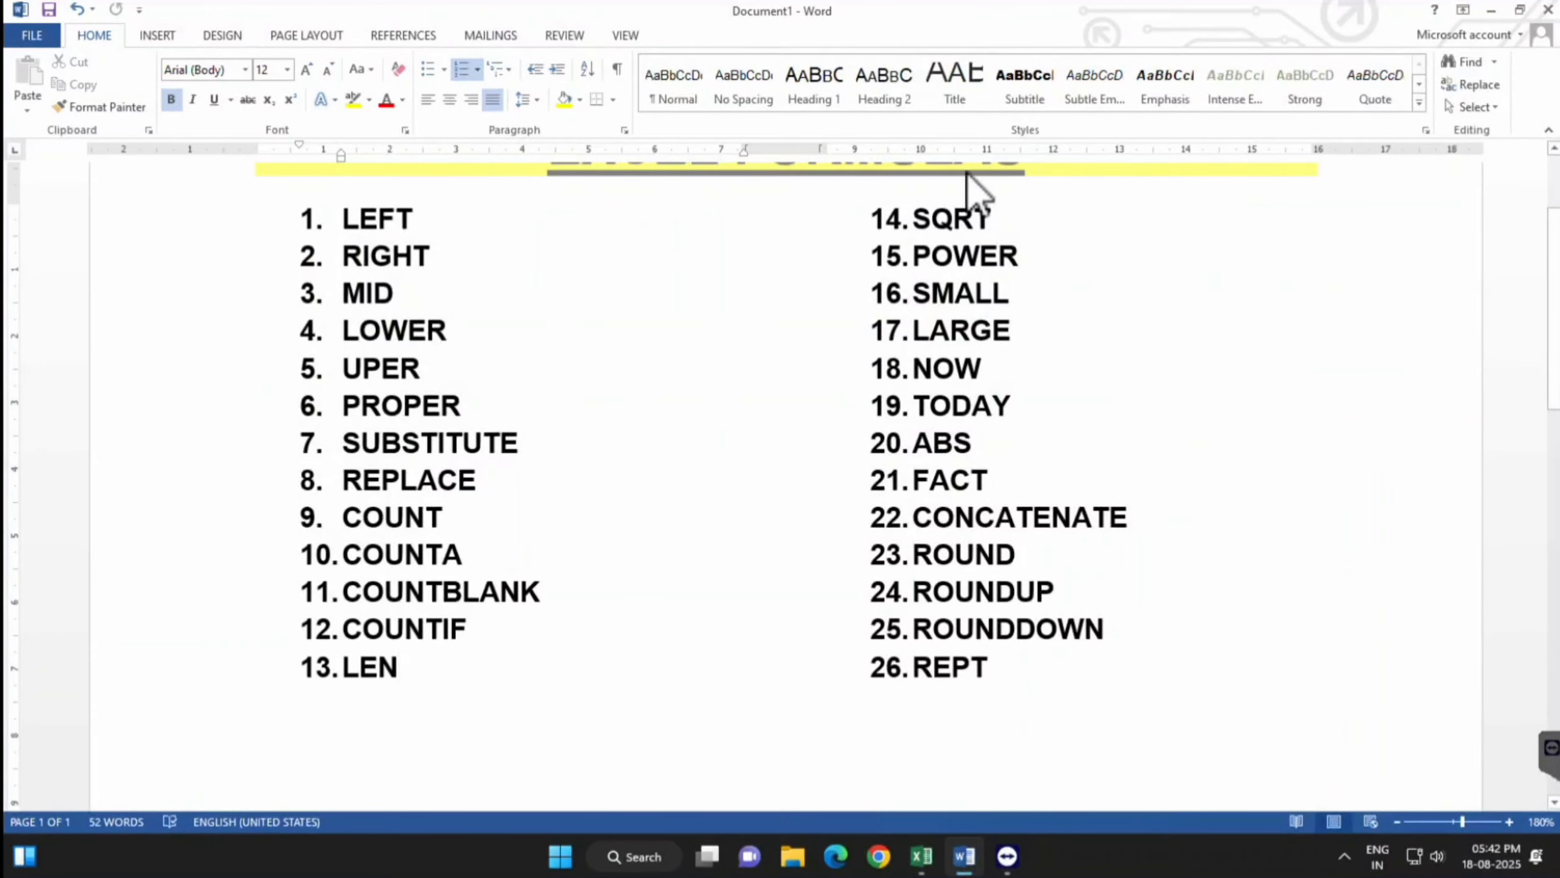
drag(916, 218, 1026, 236)
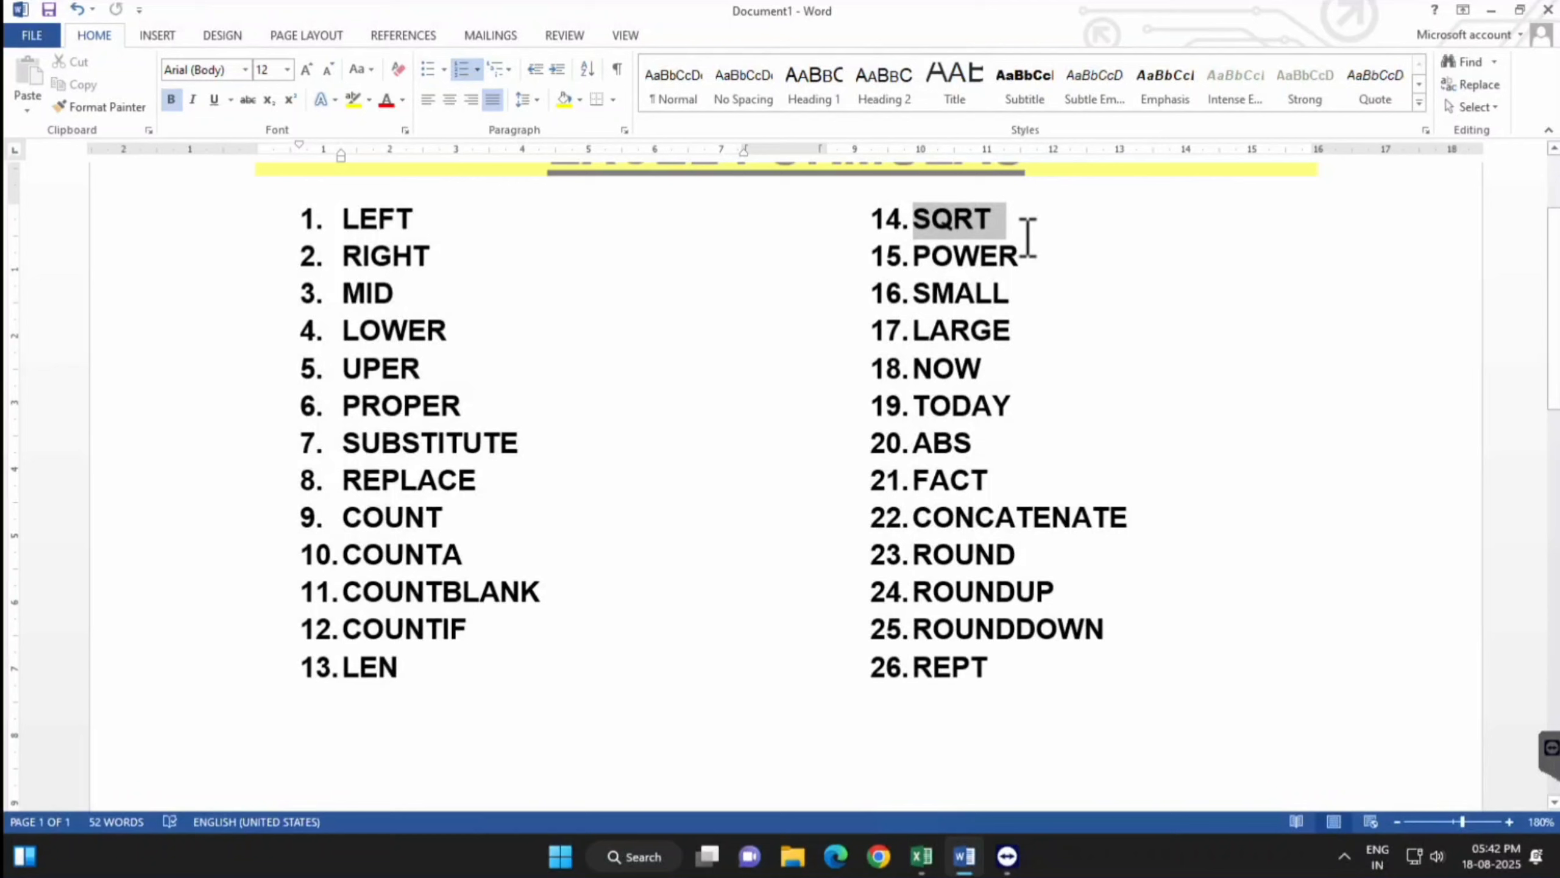
click(1002, 222)
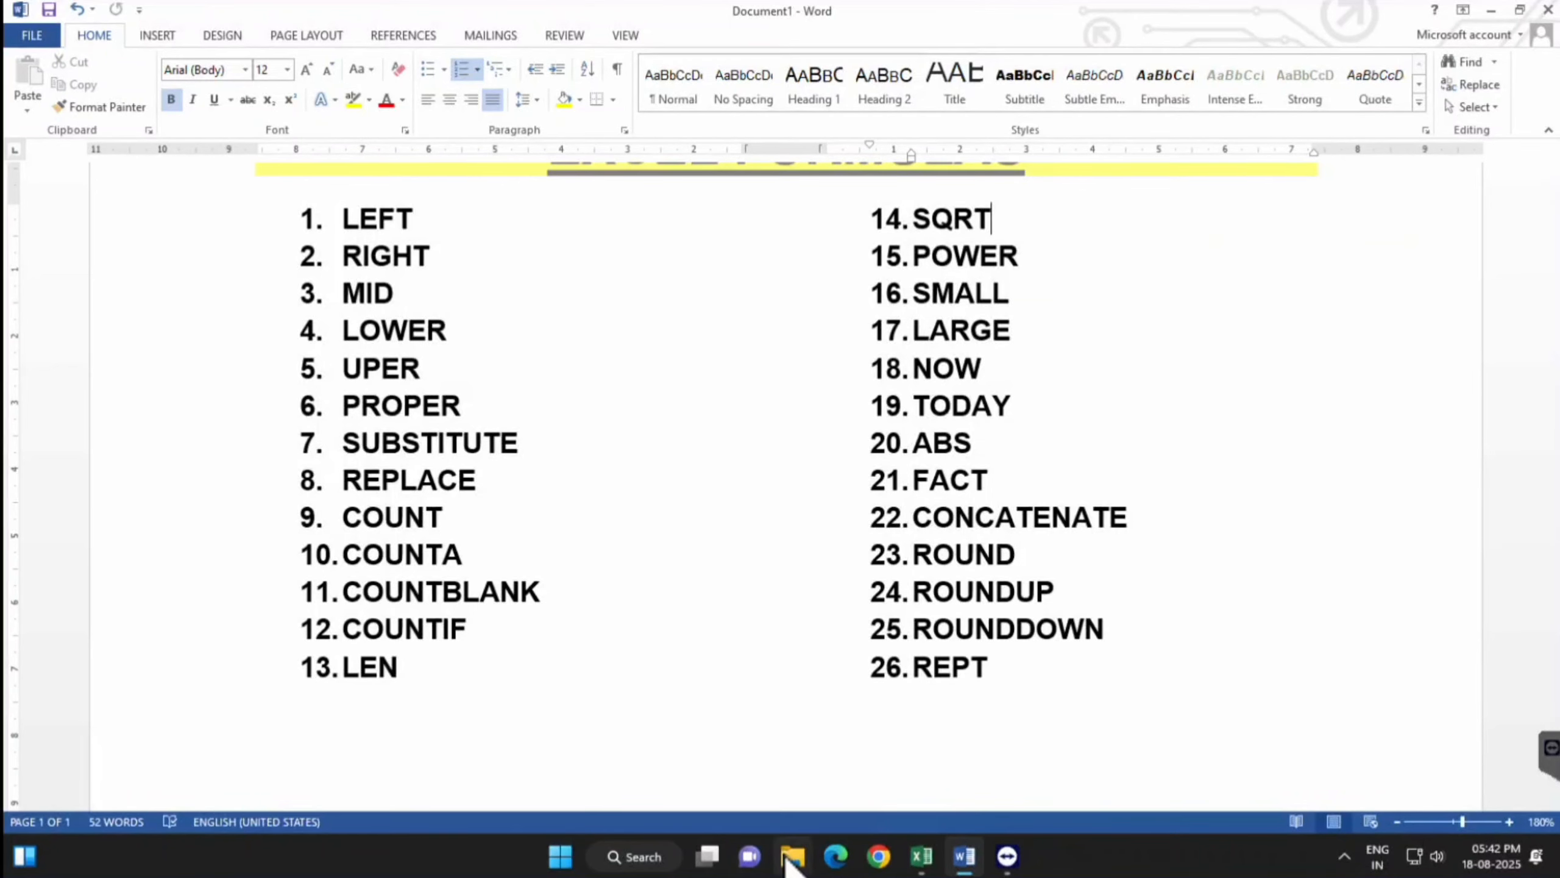
click(922, 856)
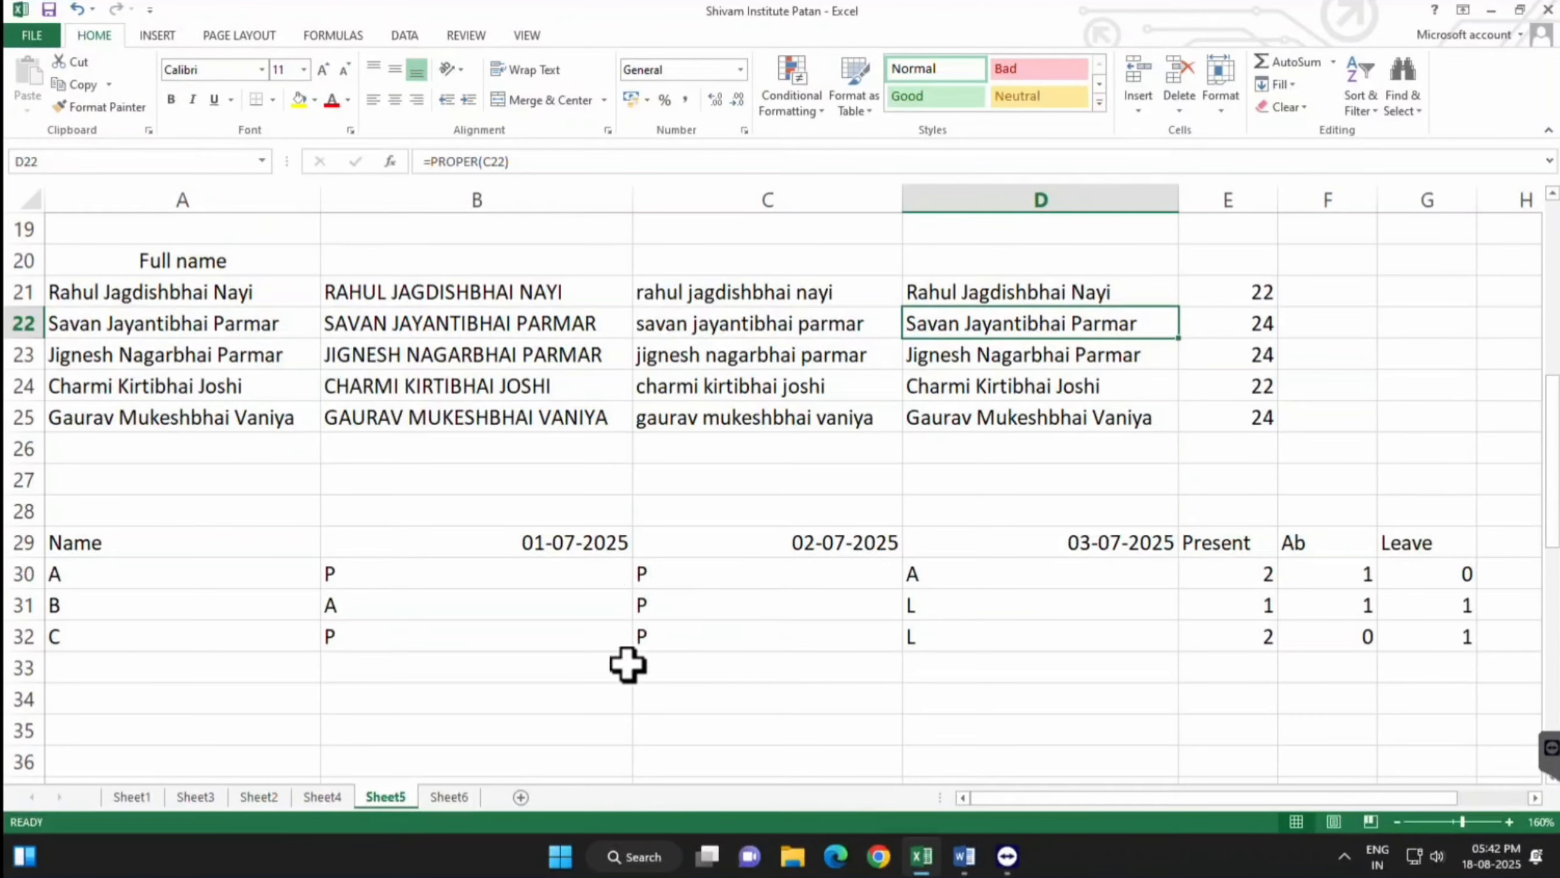
Enter =SQRT(100) in cell B34 below the attendance table and review its formula
scroll(627, 661, down, 2)
click(487, 510)
text(=)
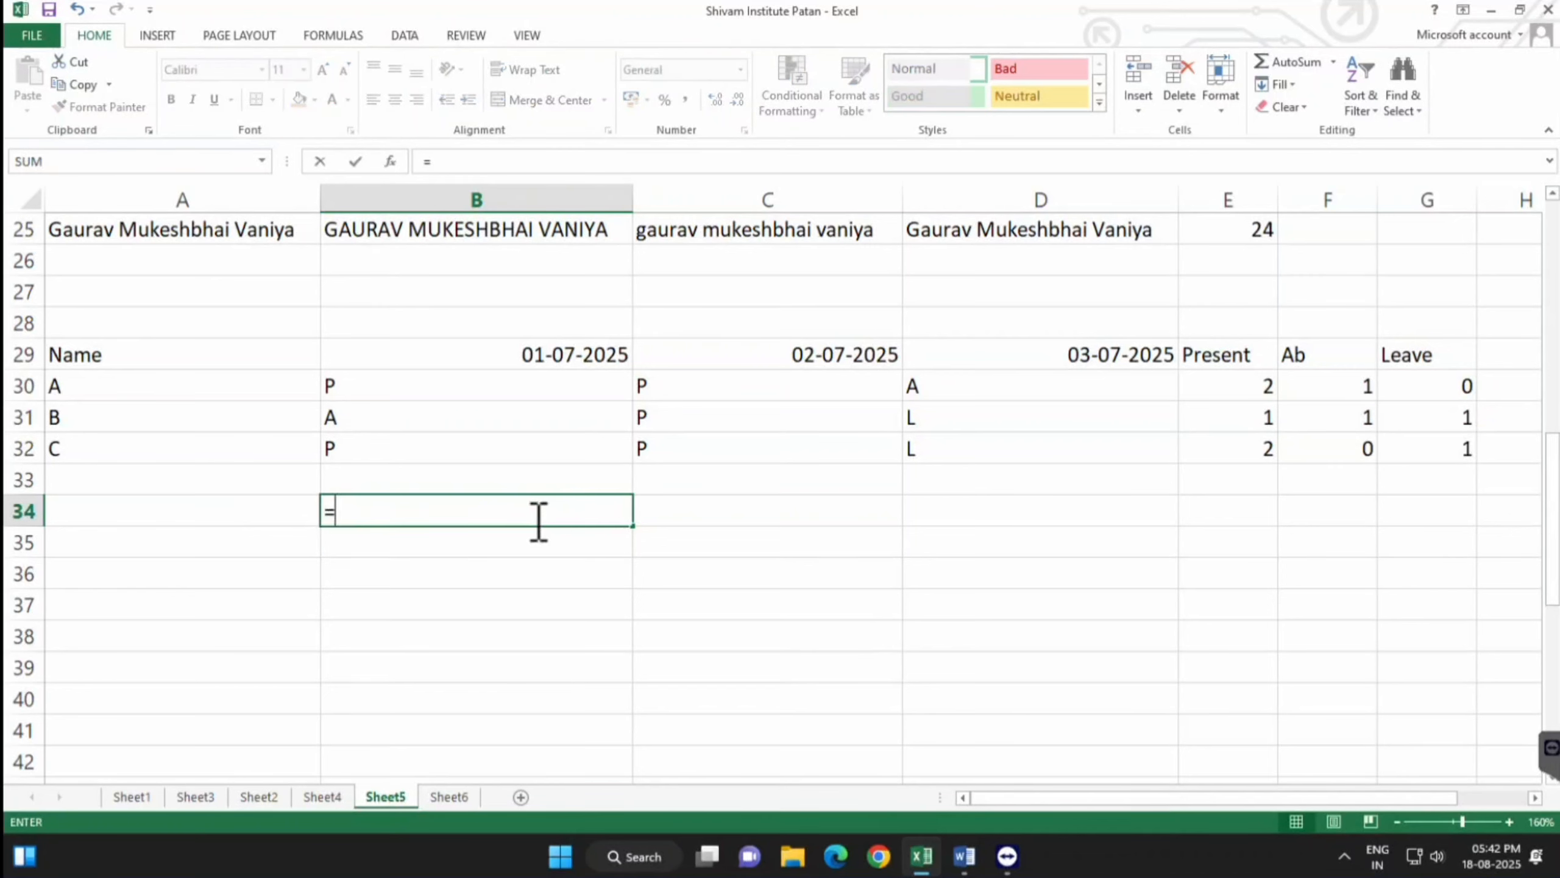
text(sqr)
key(Tab)
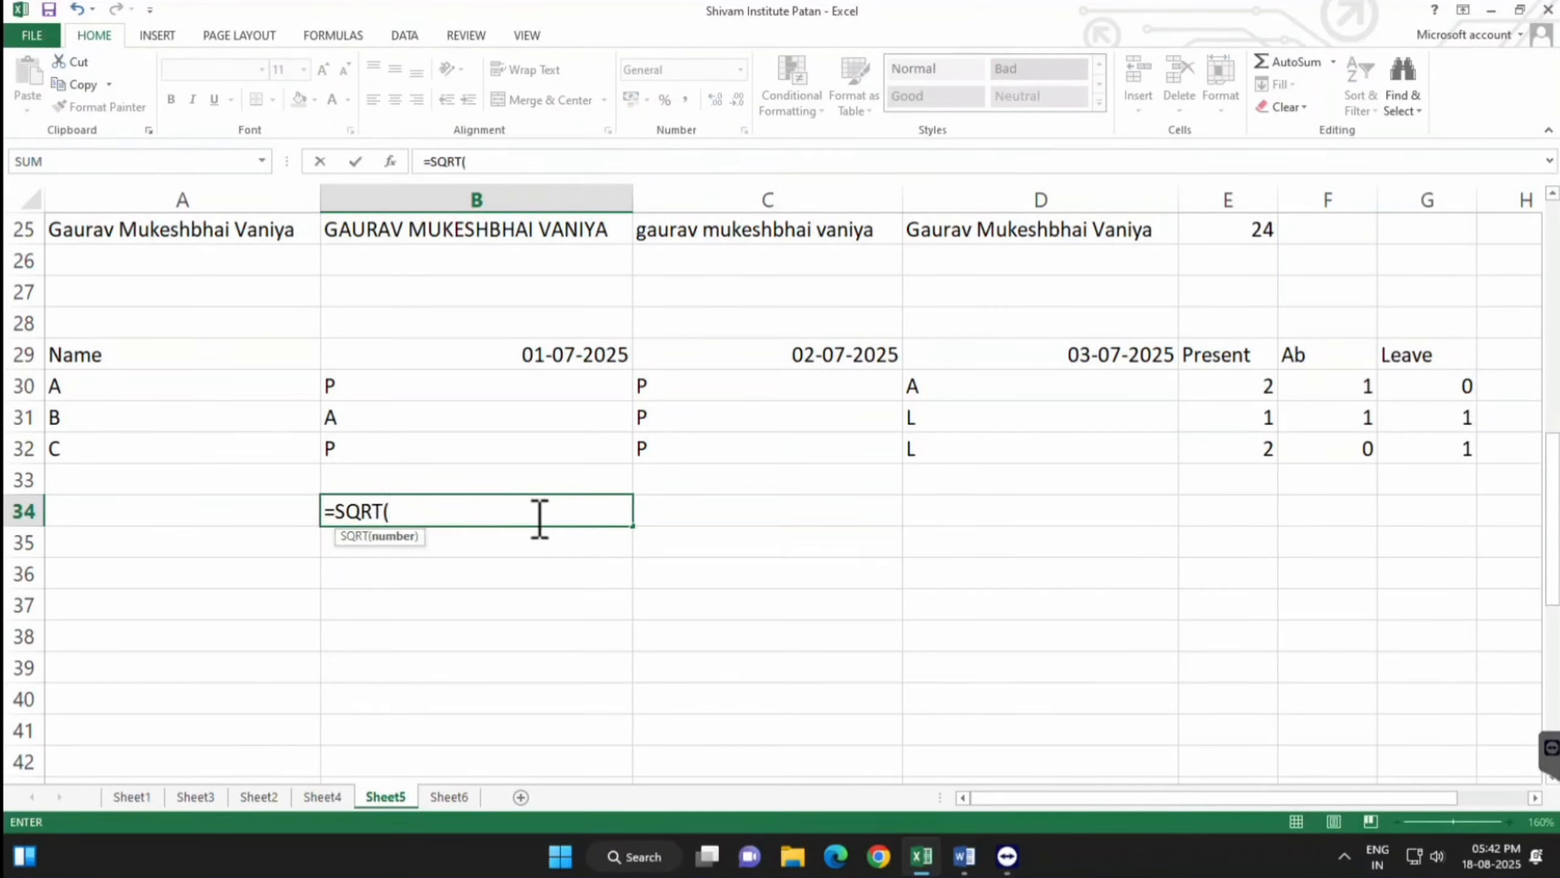
text(100)
key(Return)
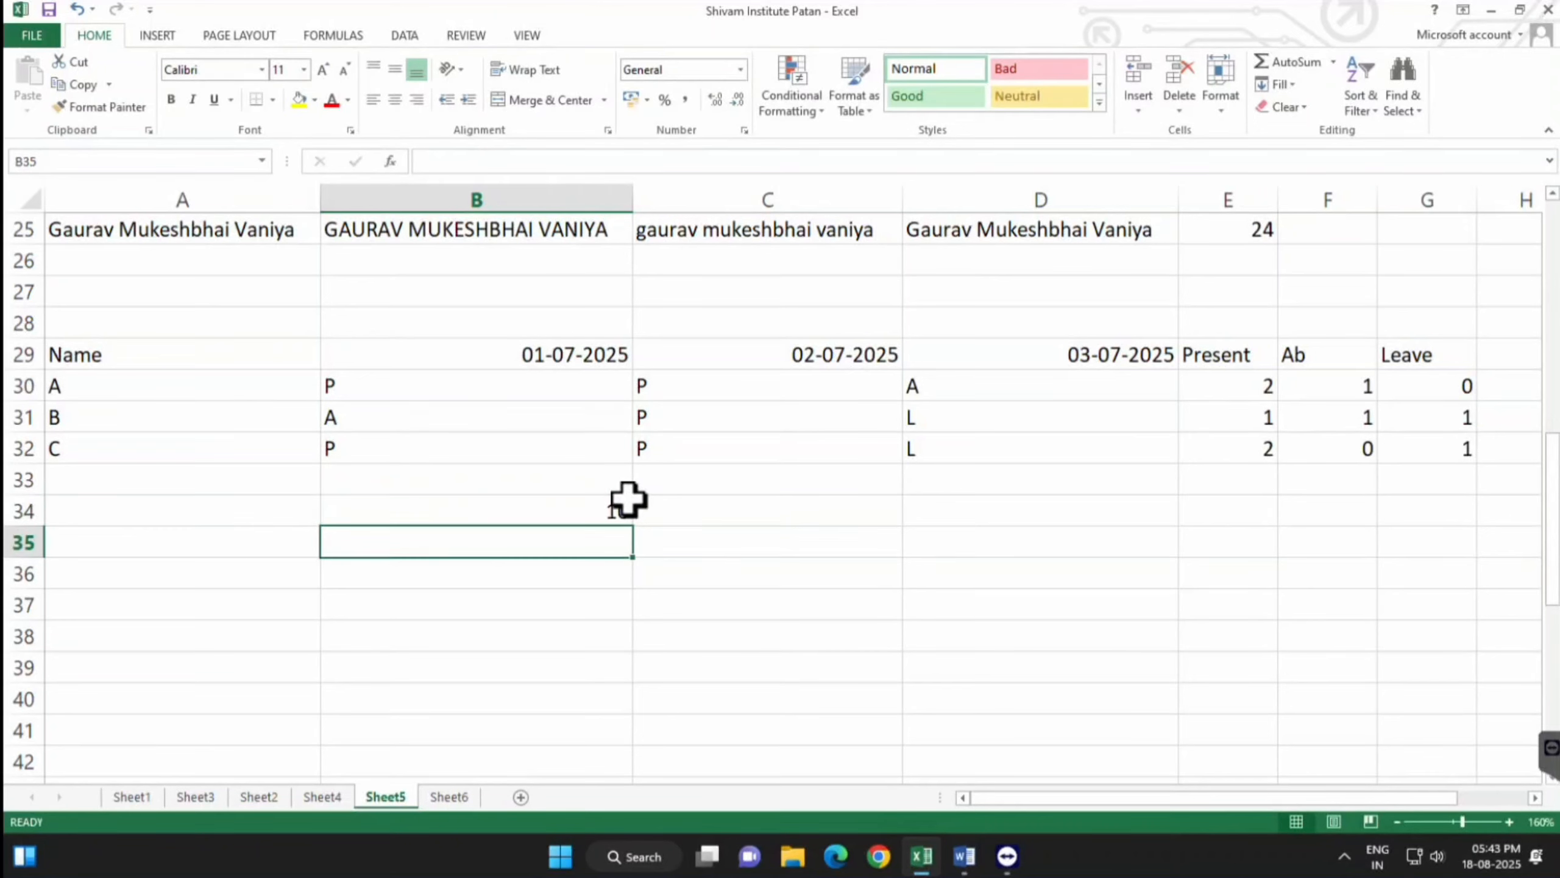
click(578, 513)
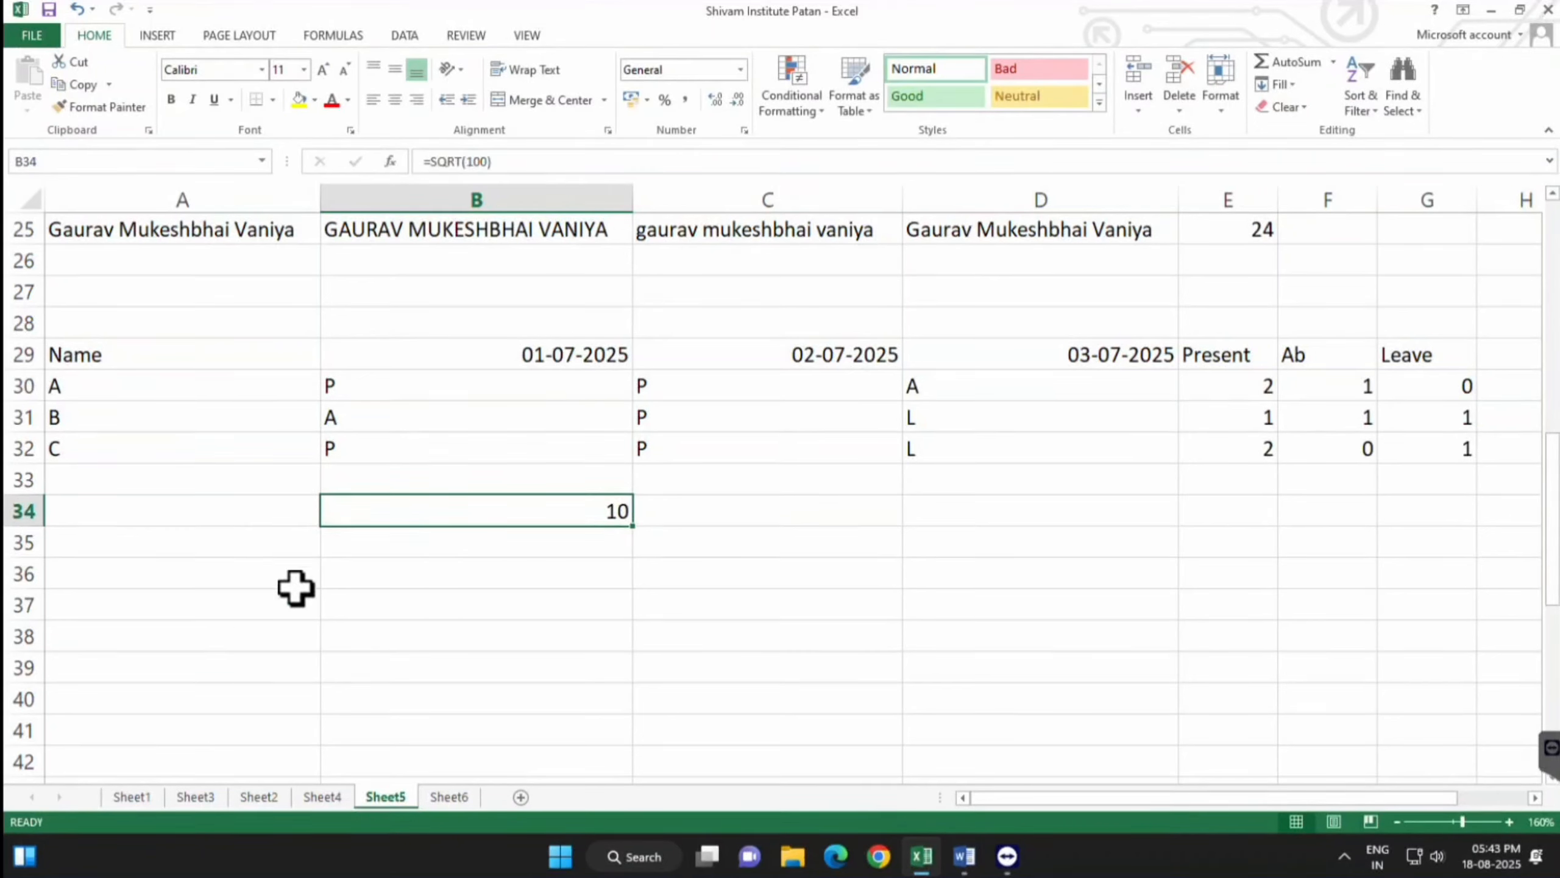
key(End)
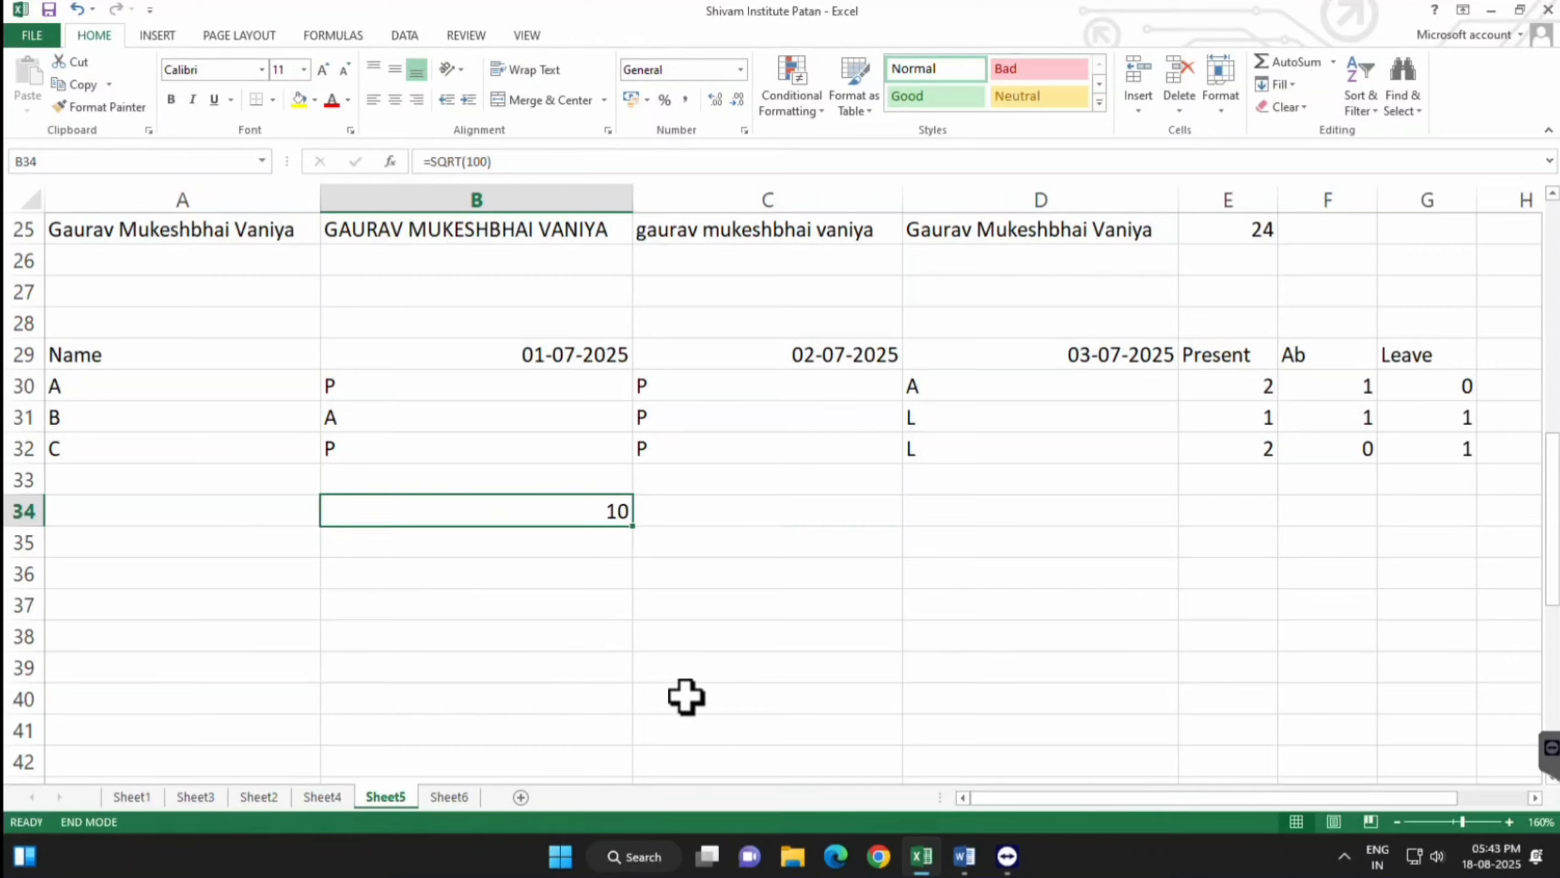
Look up POWER, entry 15, in the Word formula list, and enter =POWER(5,2) in B34 of the Excel workbook
click(964, 856)
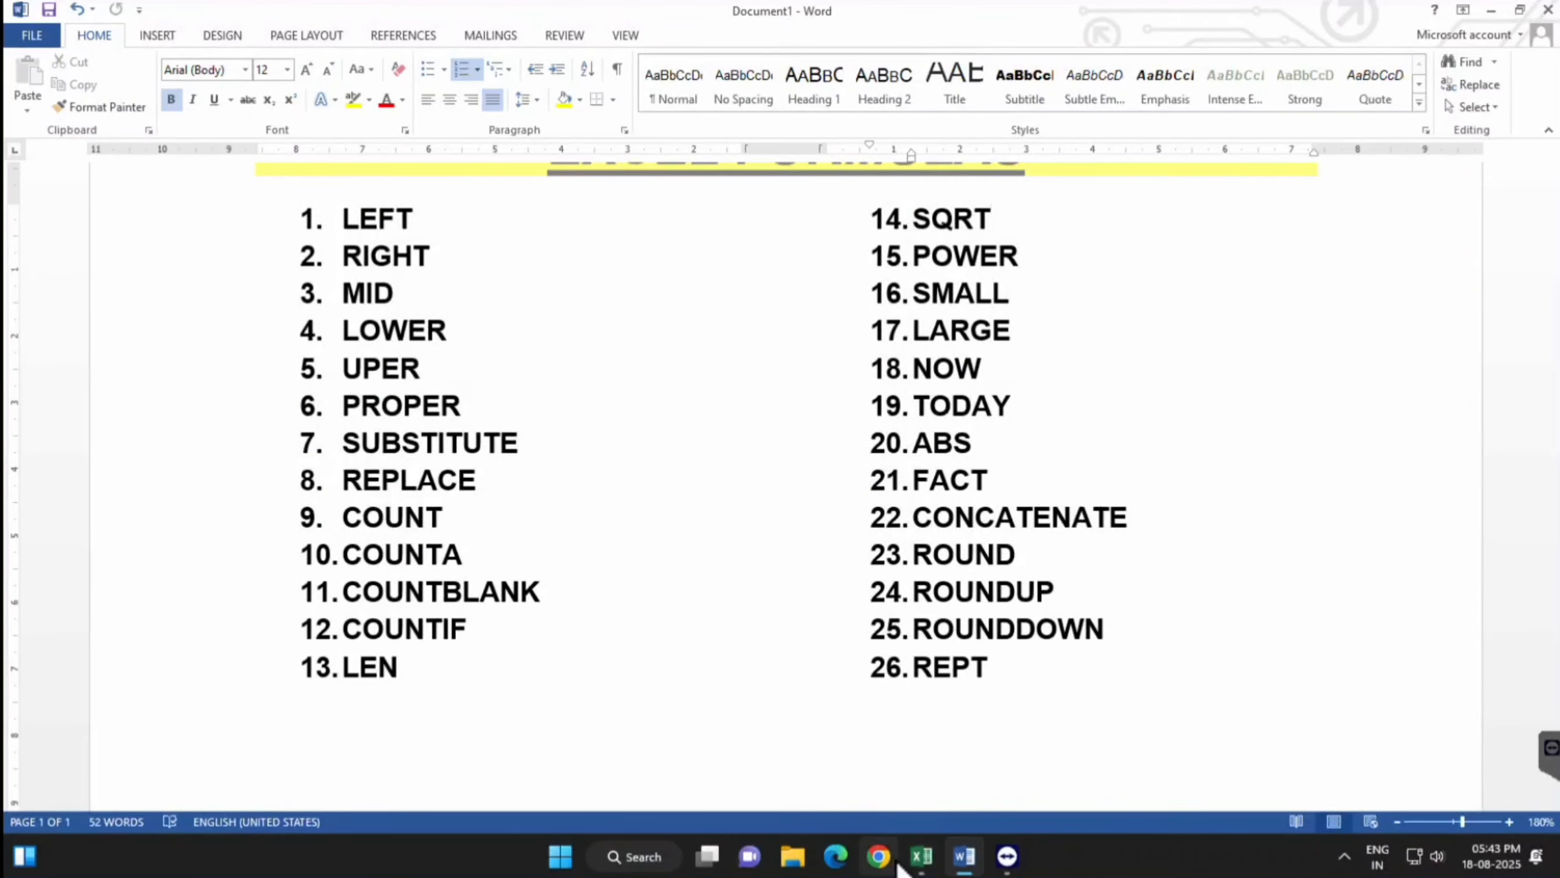
click(922, 855)
text(=)
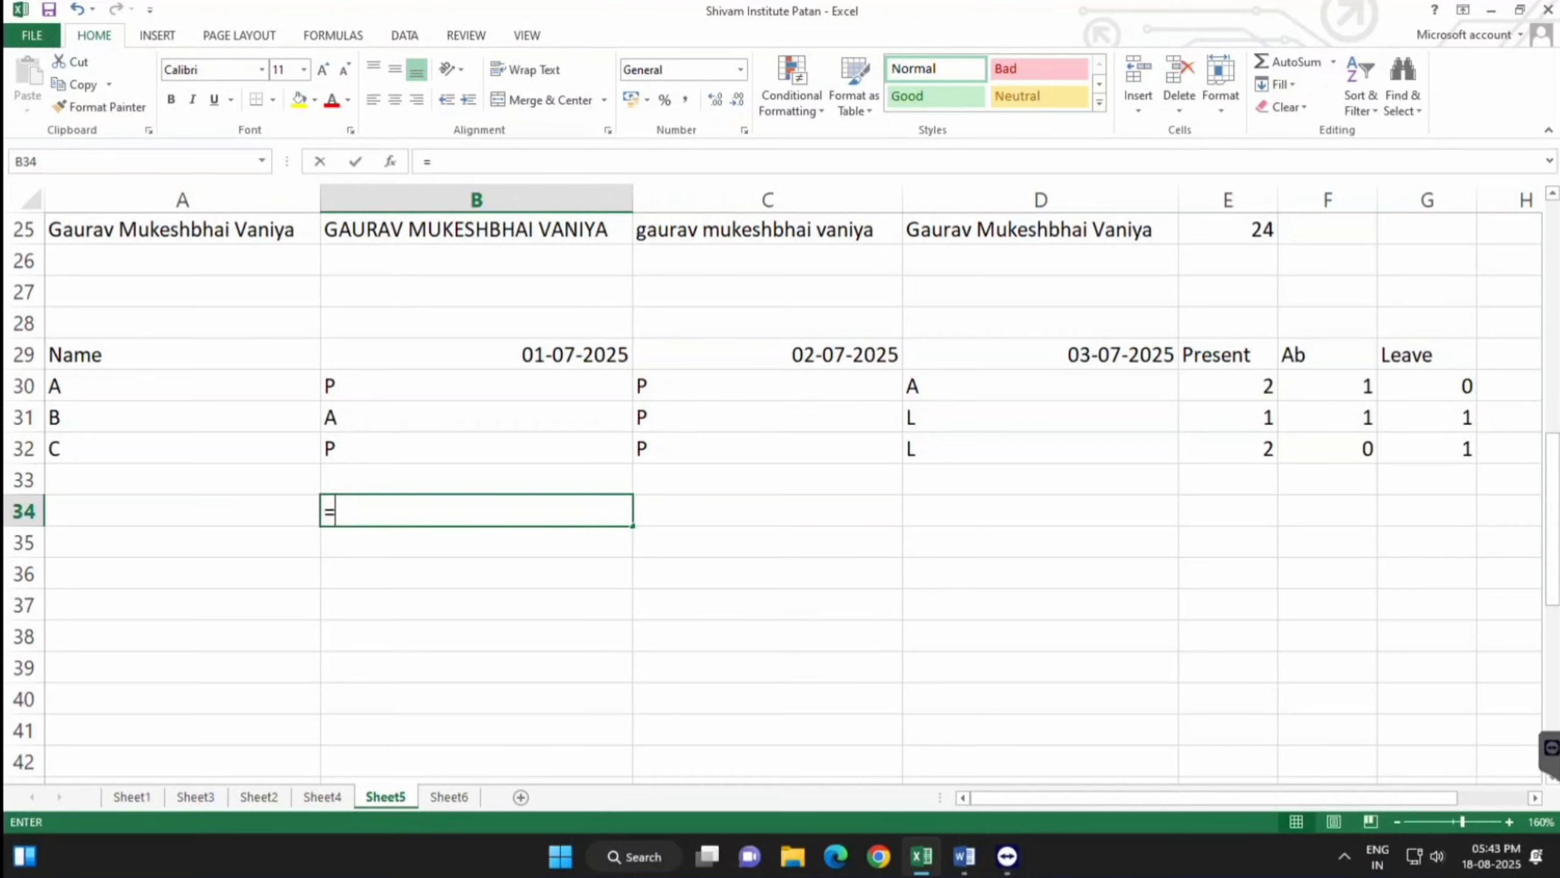
text(powe)
key(Tab)
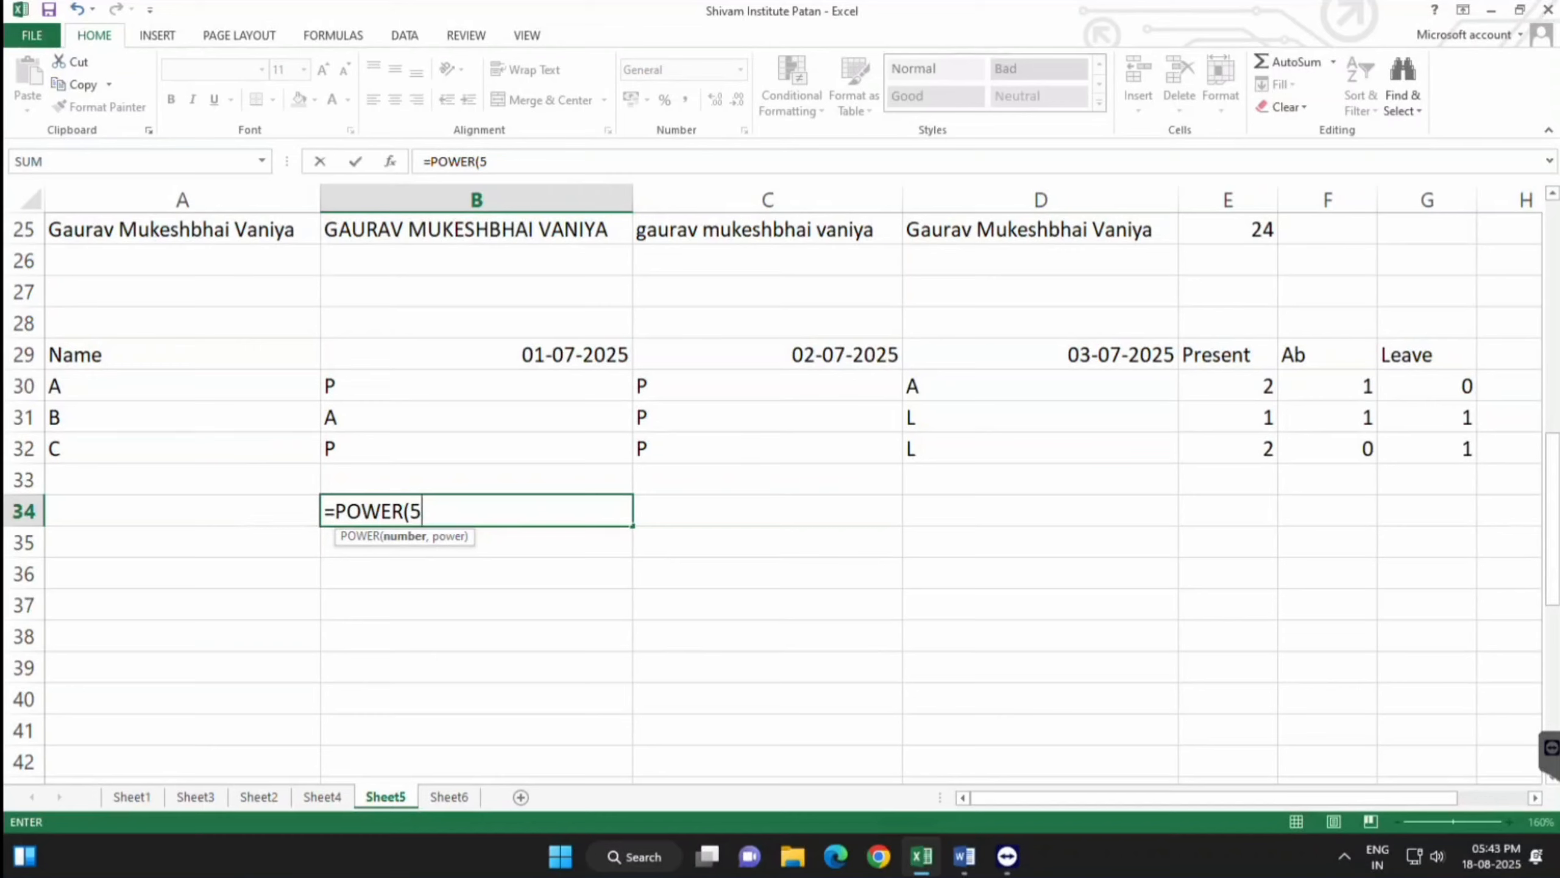
text(5,2)
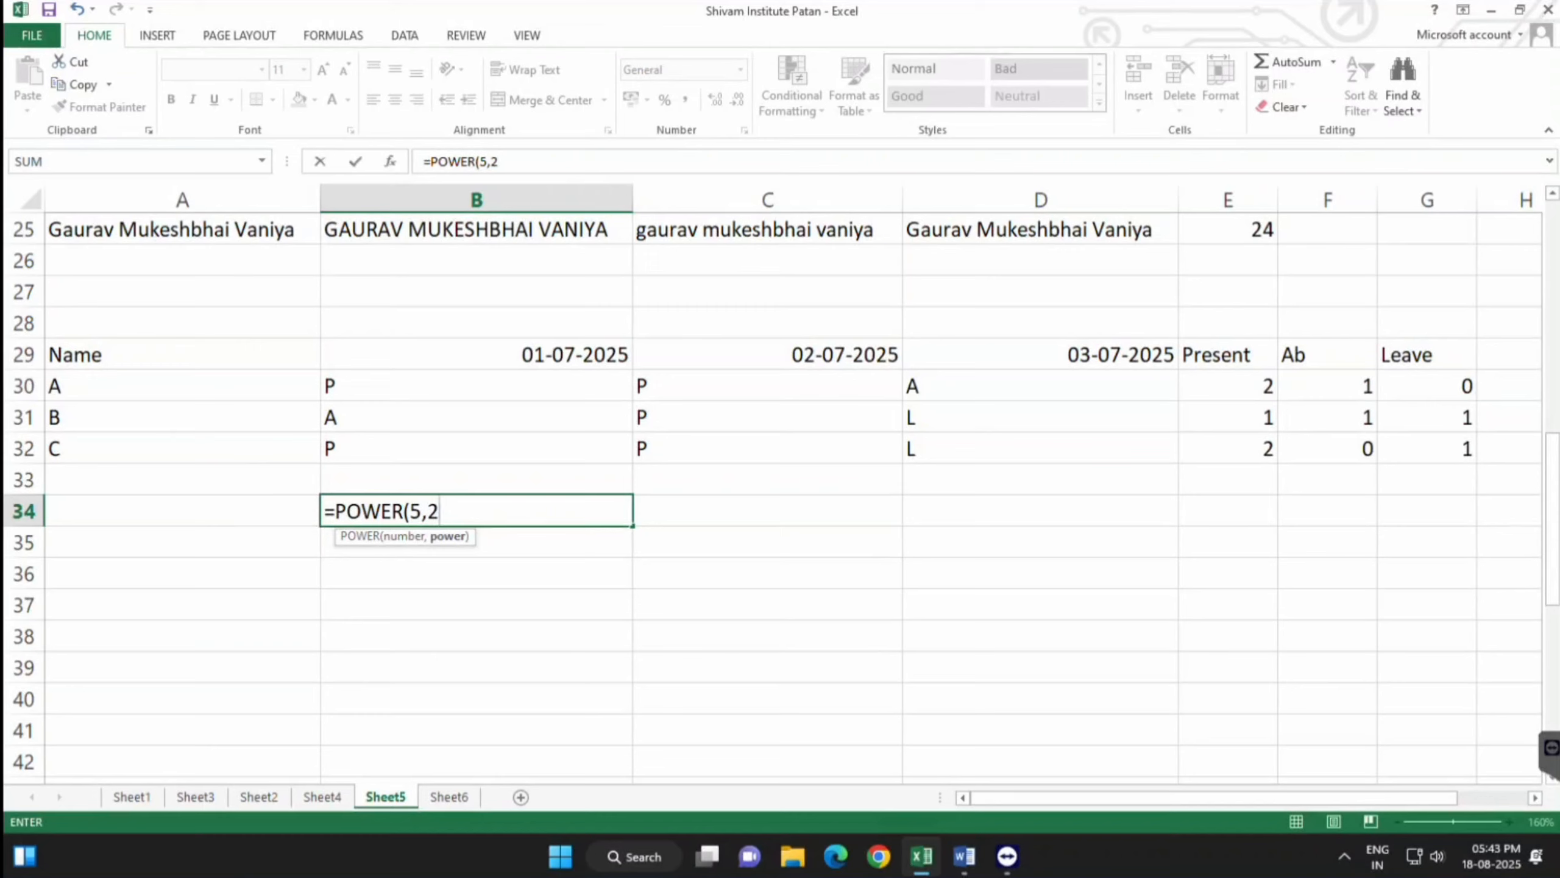
key(Return)
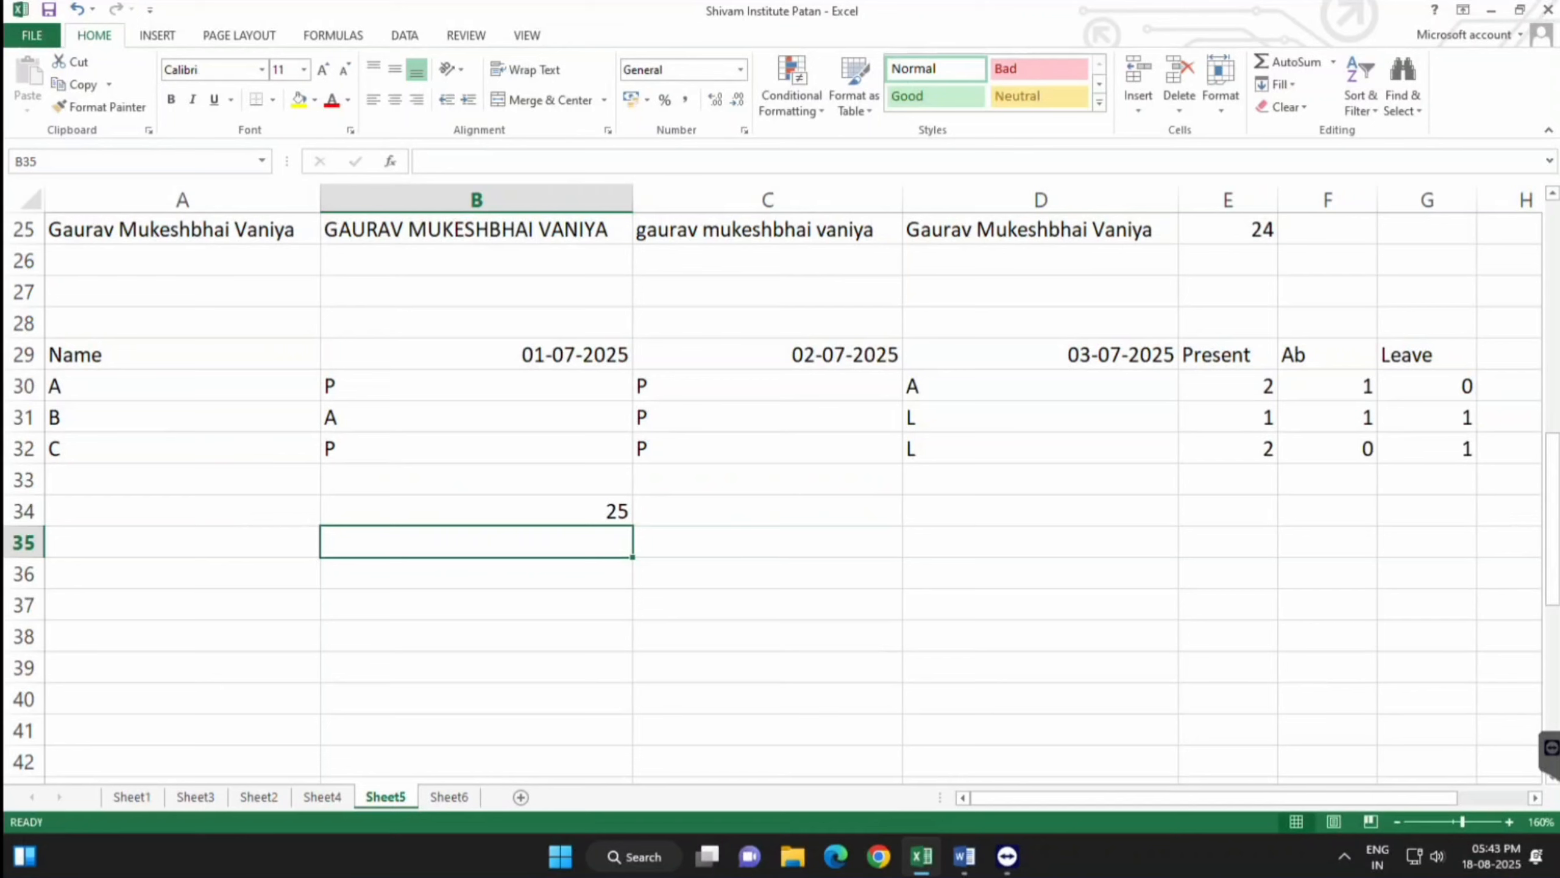
Change the exponent in B34's POWER formula to 3, and clear the cell after reviewing the formula
key(Up)
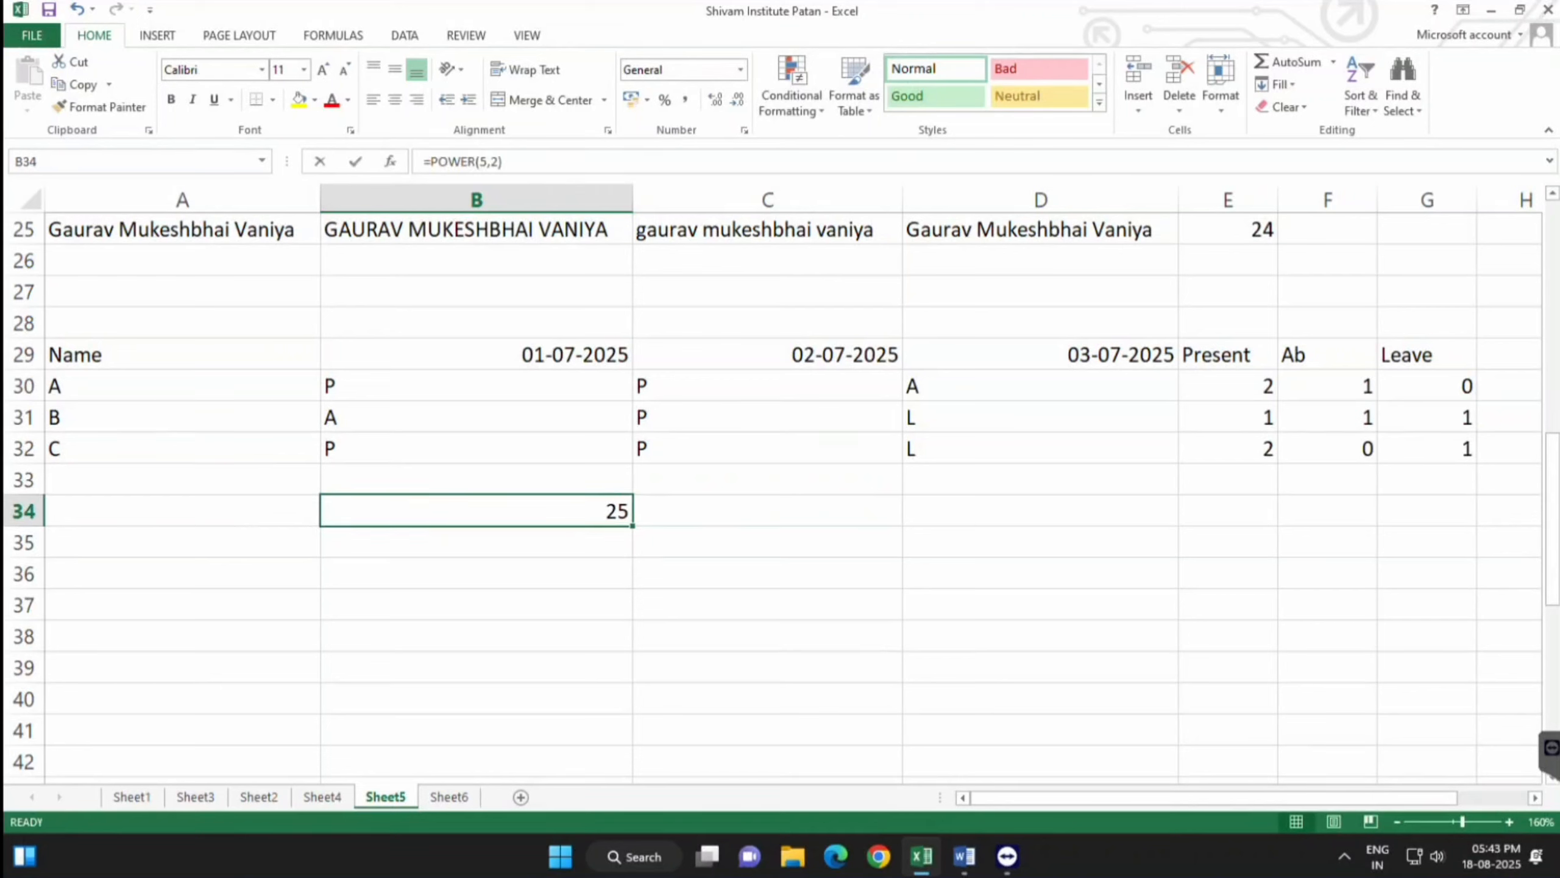
key(F2)
key(BackSpace)
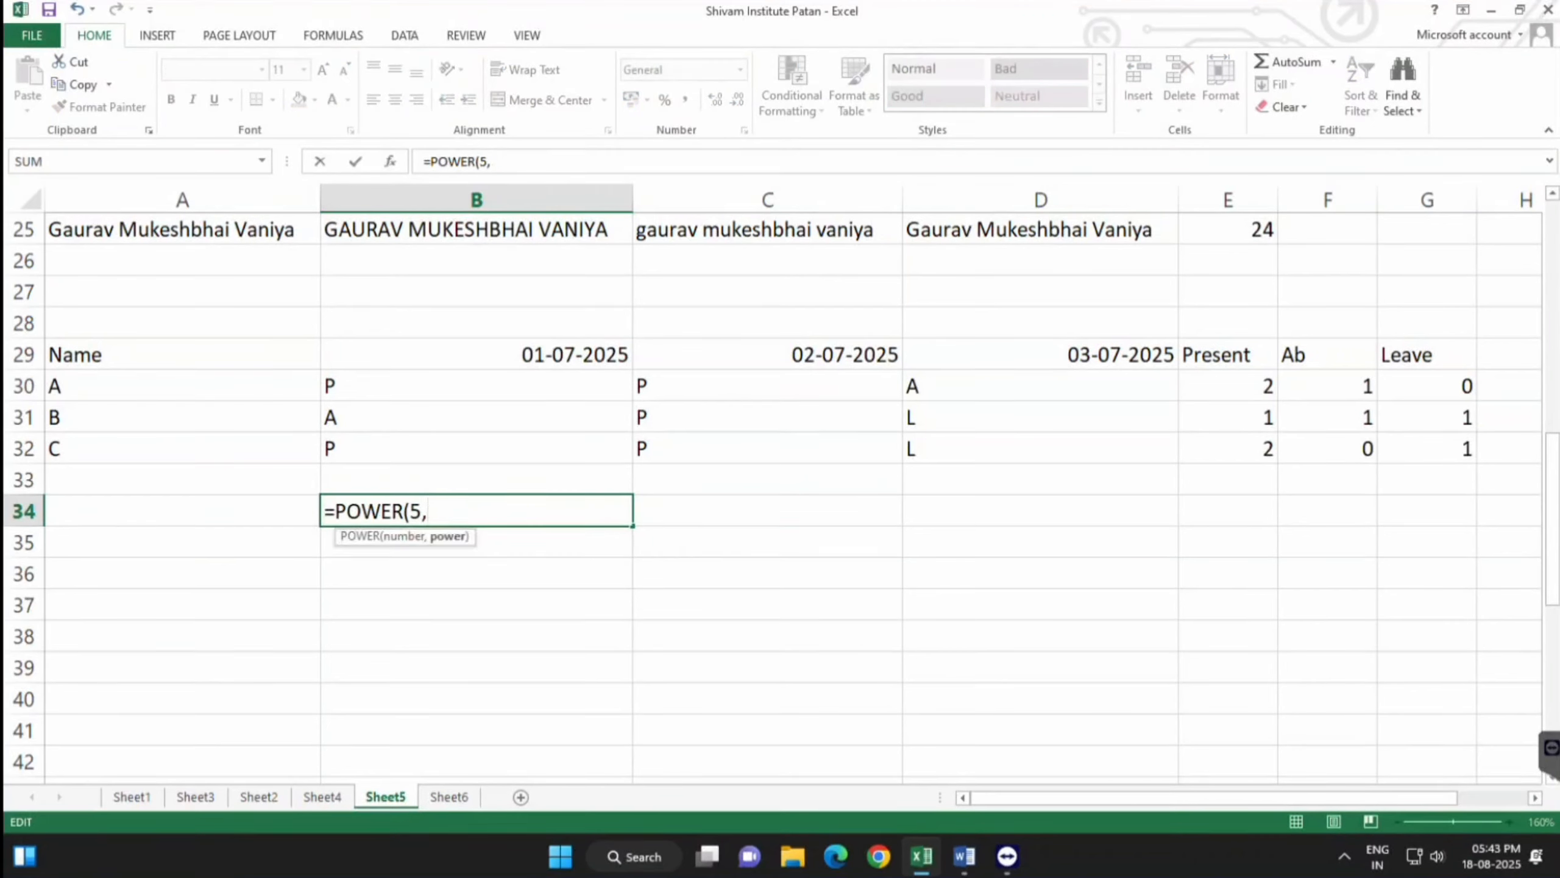
text(3)
key(Return)
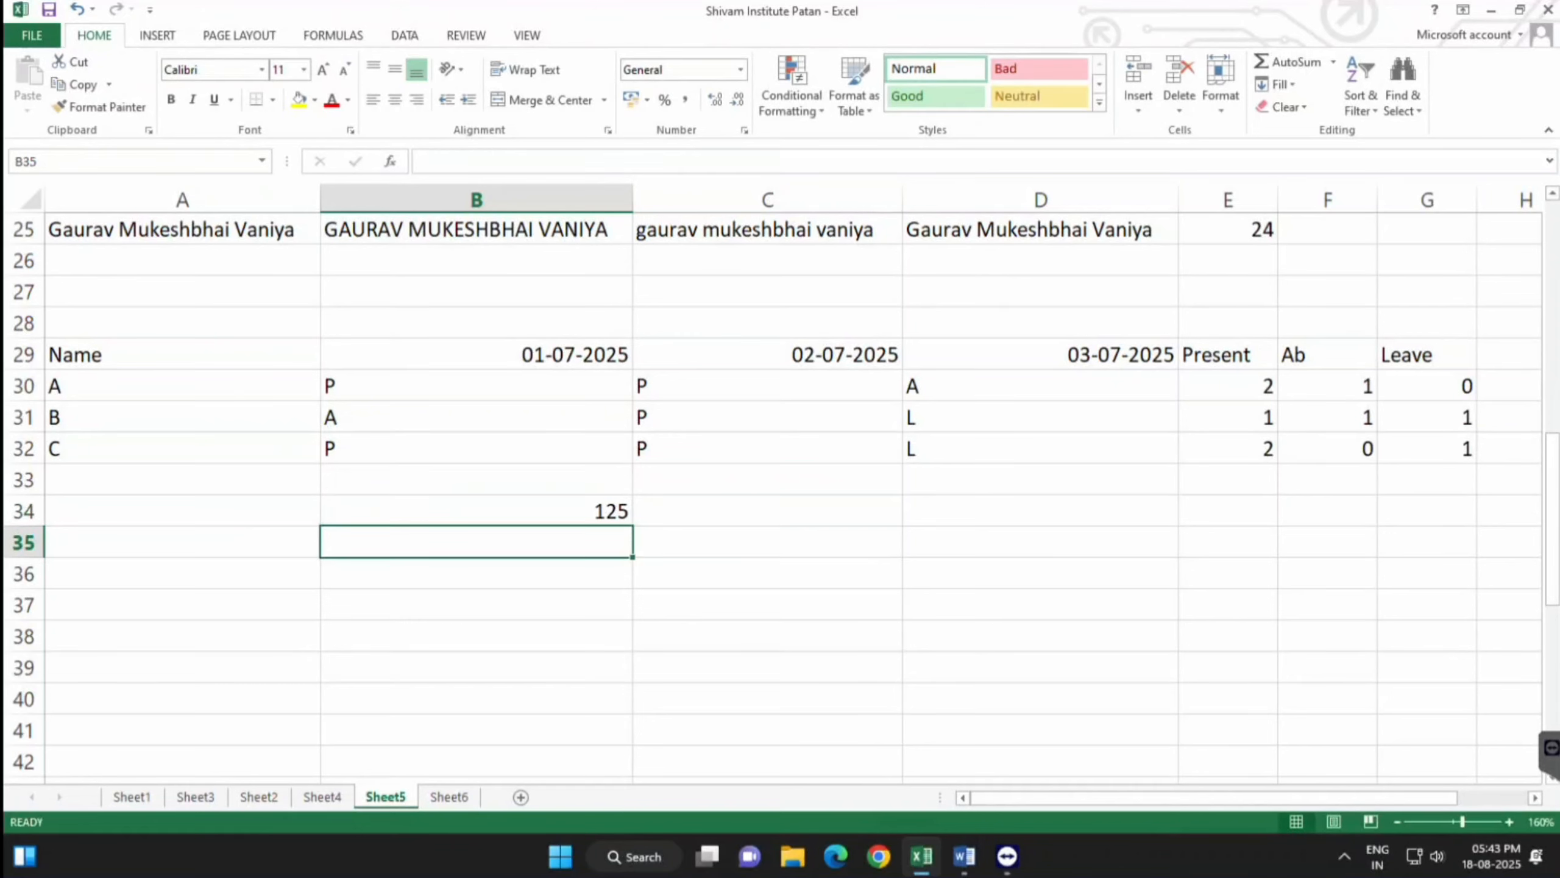
key(Up)
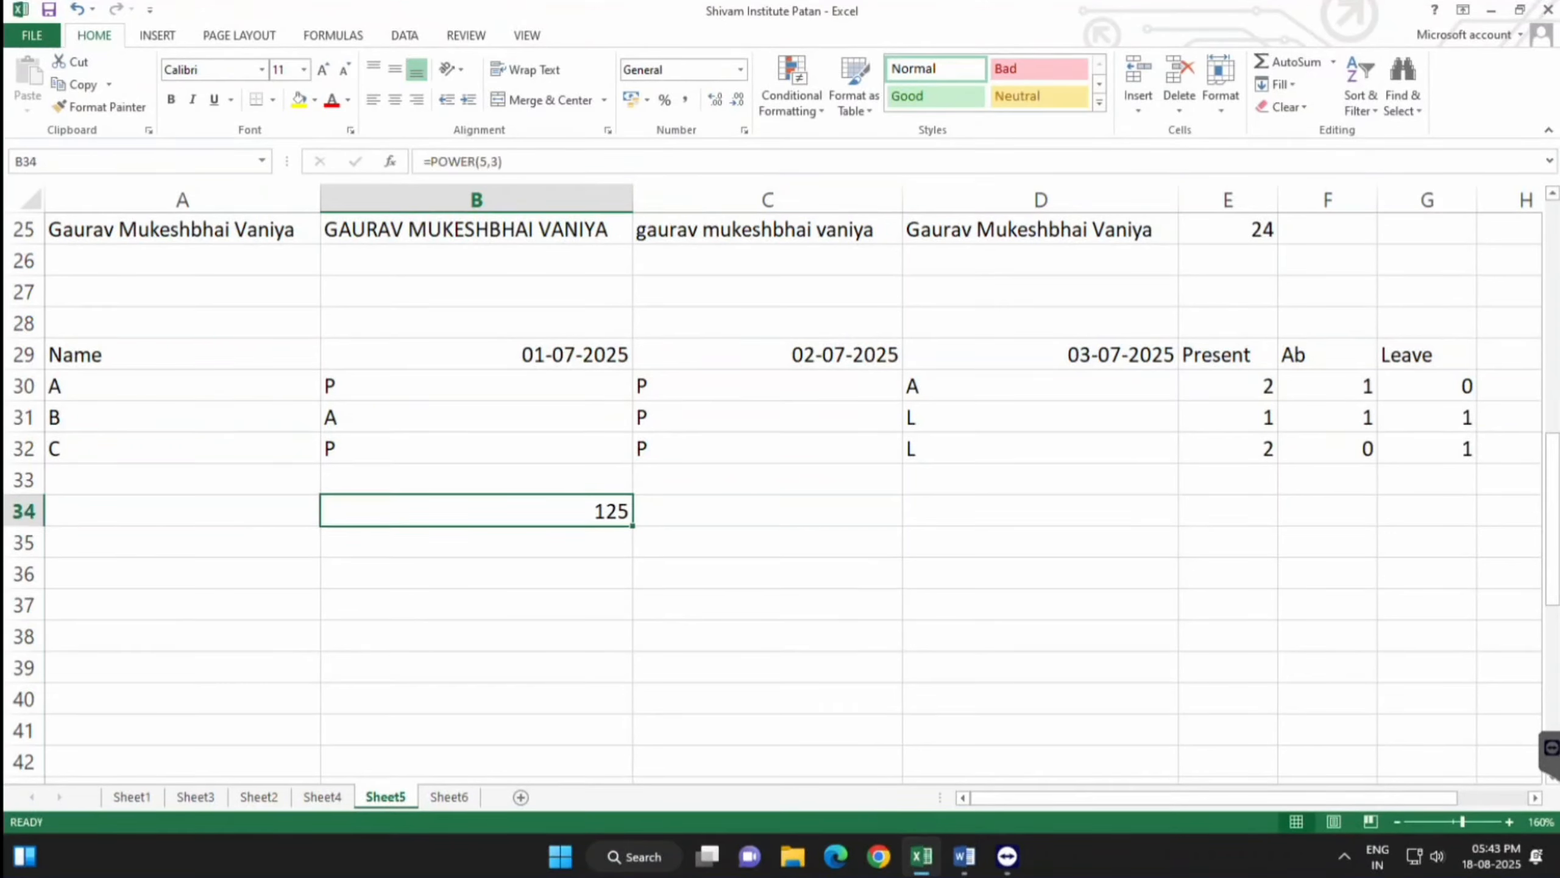
key(Delete)
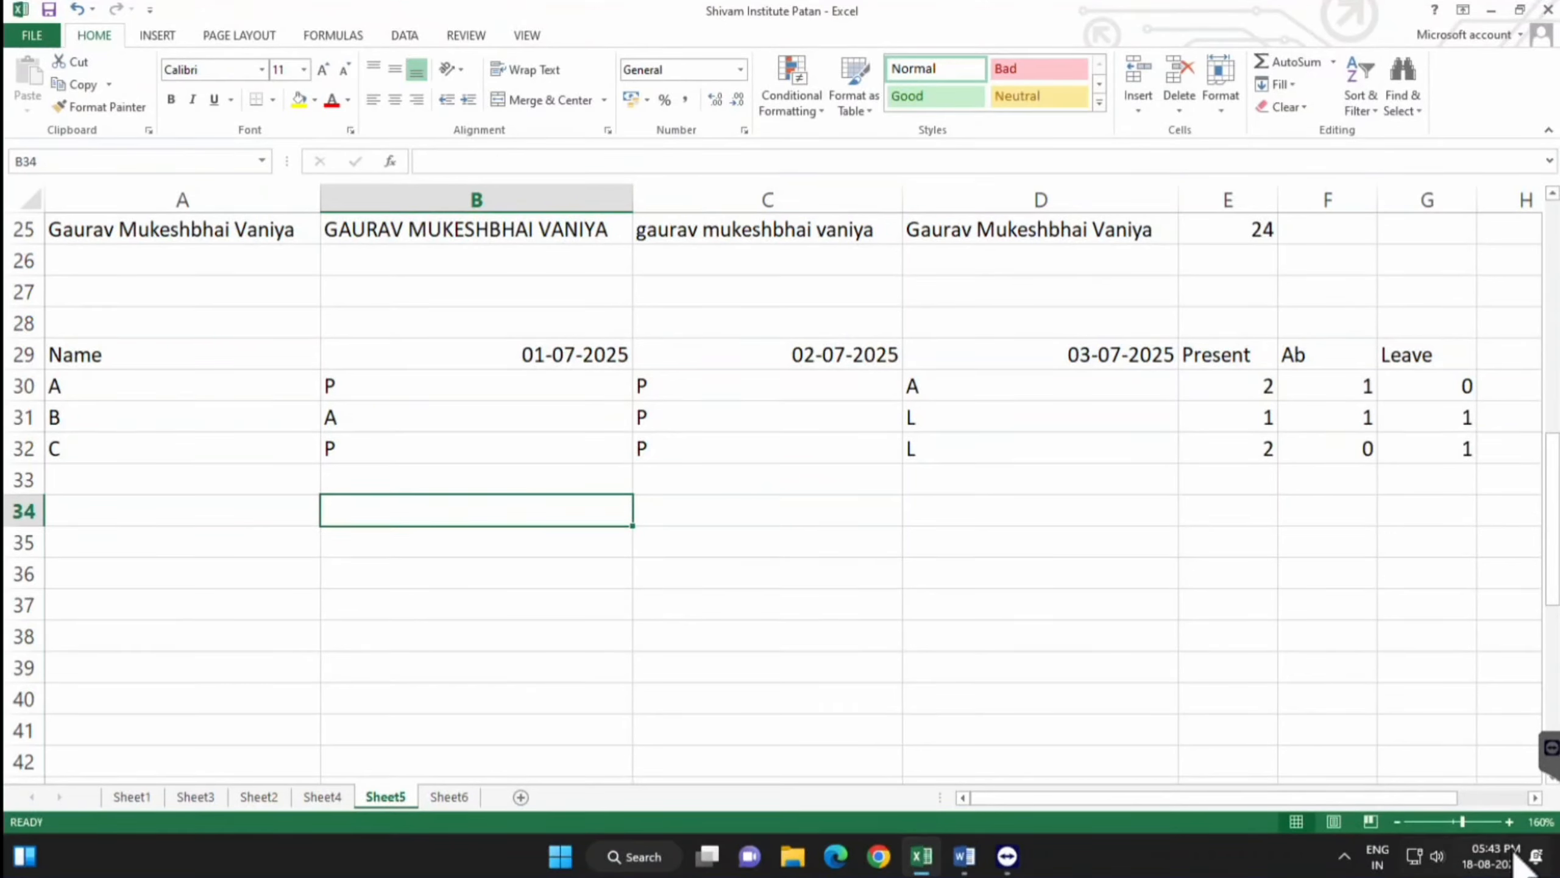
Look up SMALL and LARGE, entries 16 and 17, in the Word formula list and return to the Excel workbook
click(964, 856)
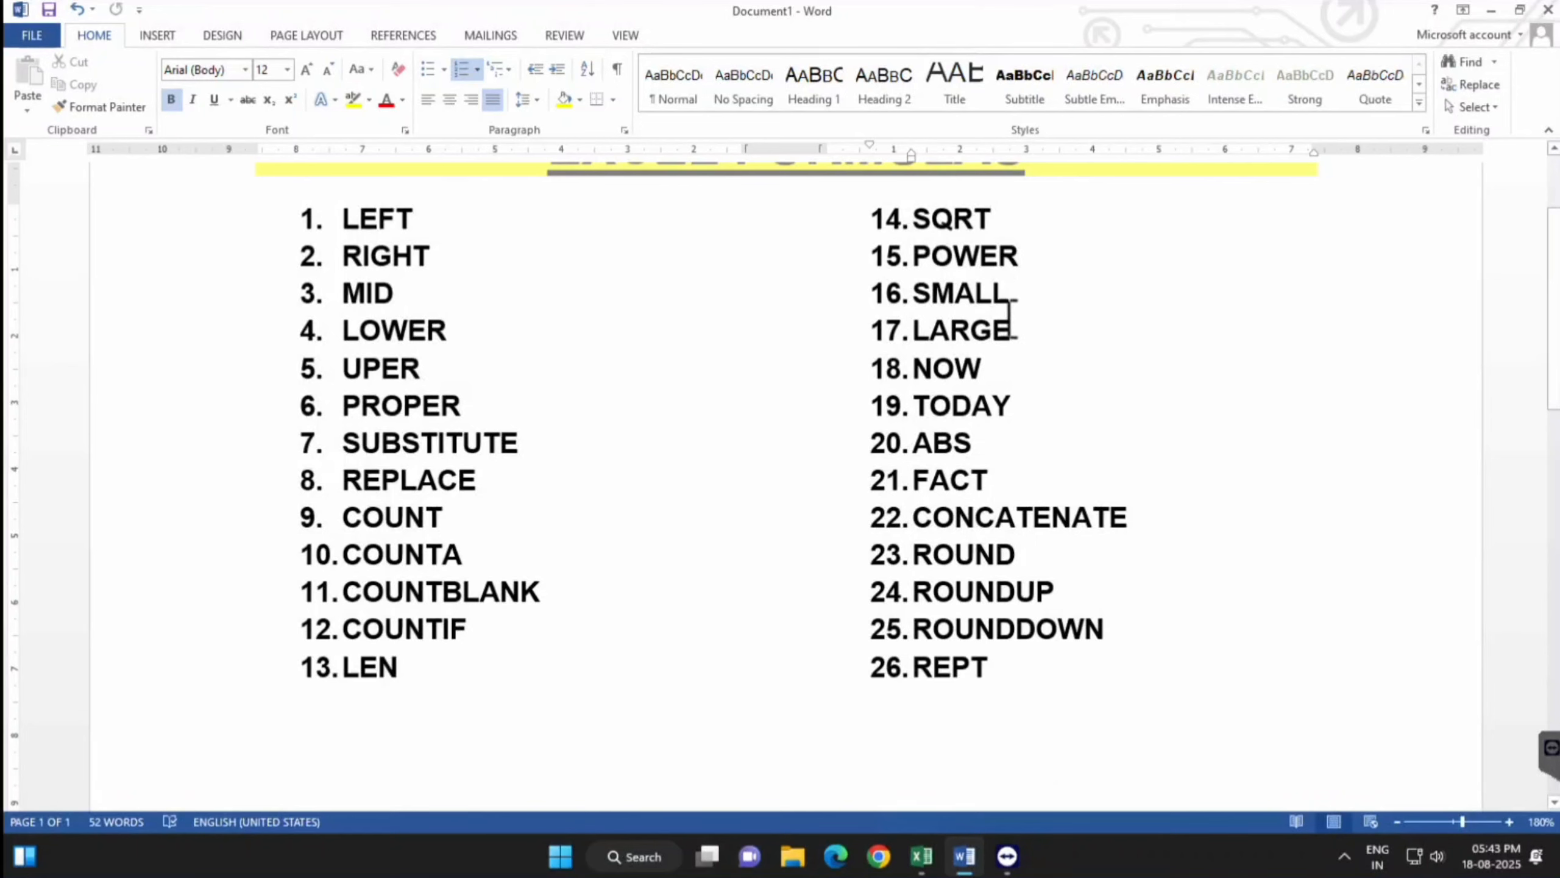
drag(915, 292, 1025, 367)
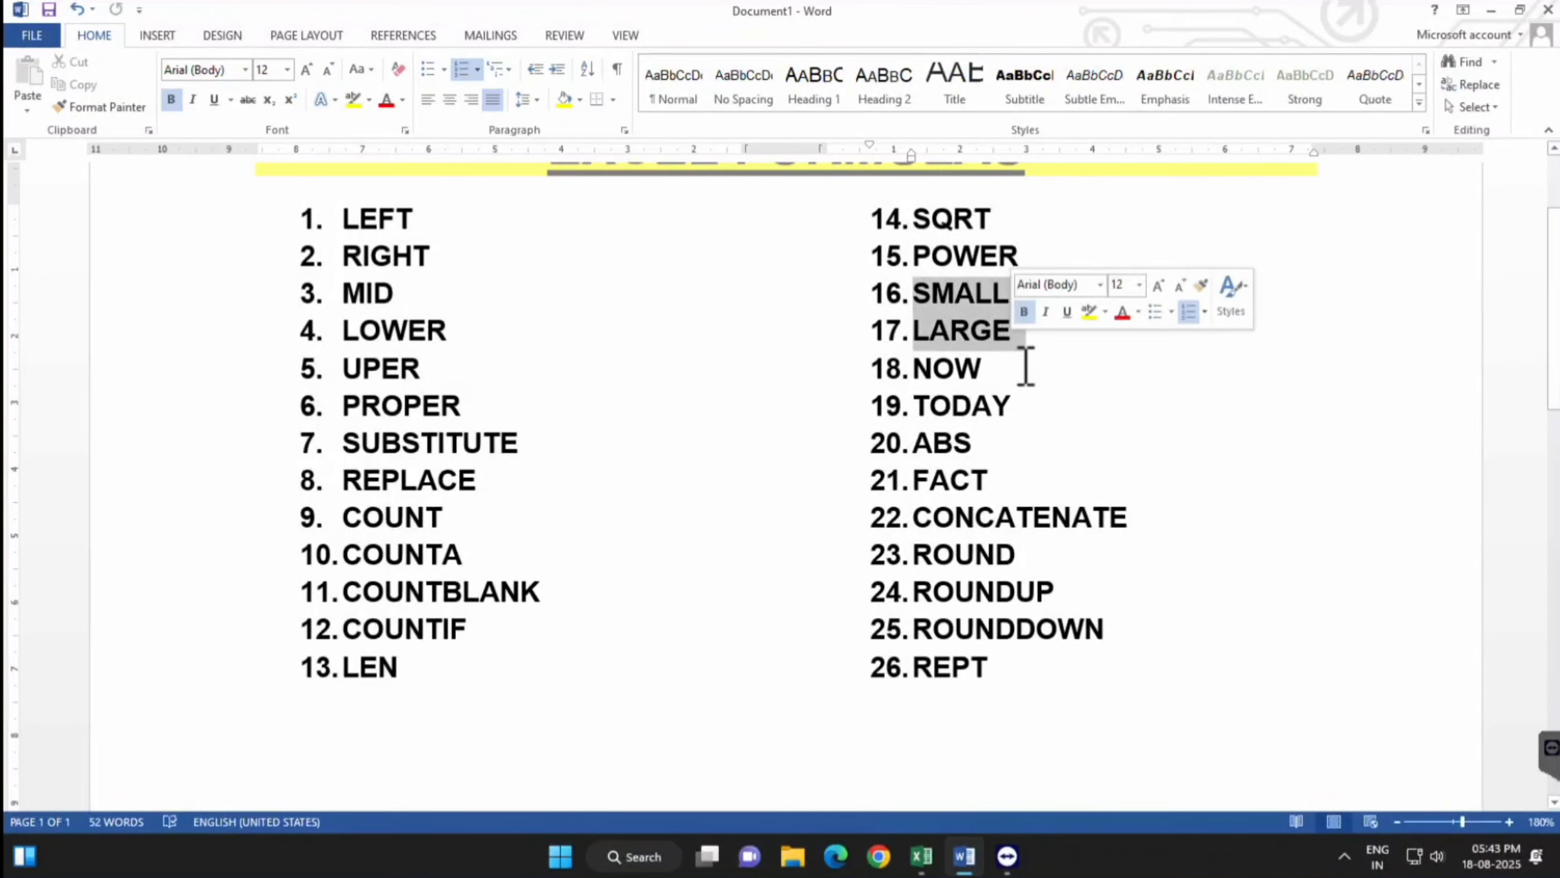
click(1021, 406)
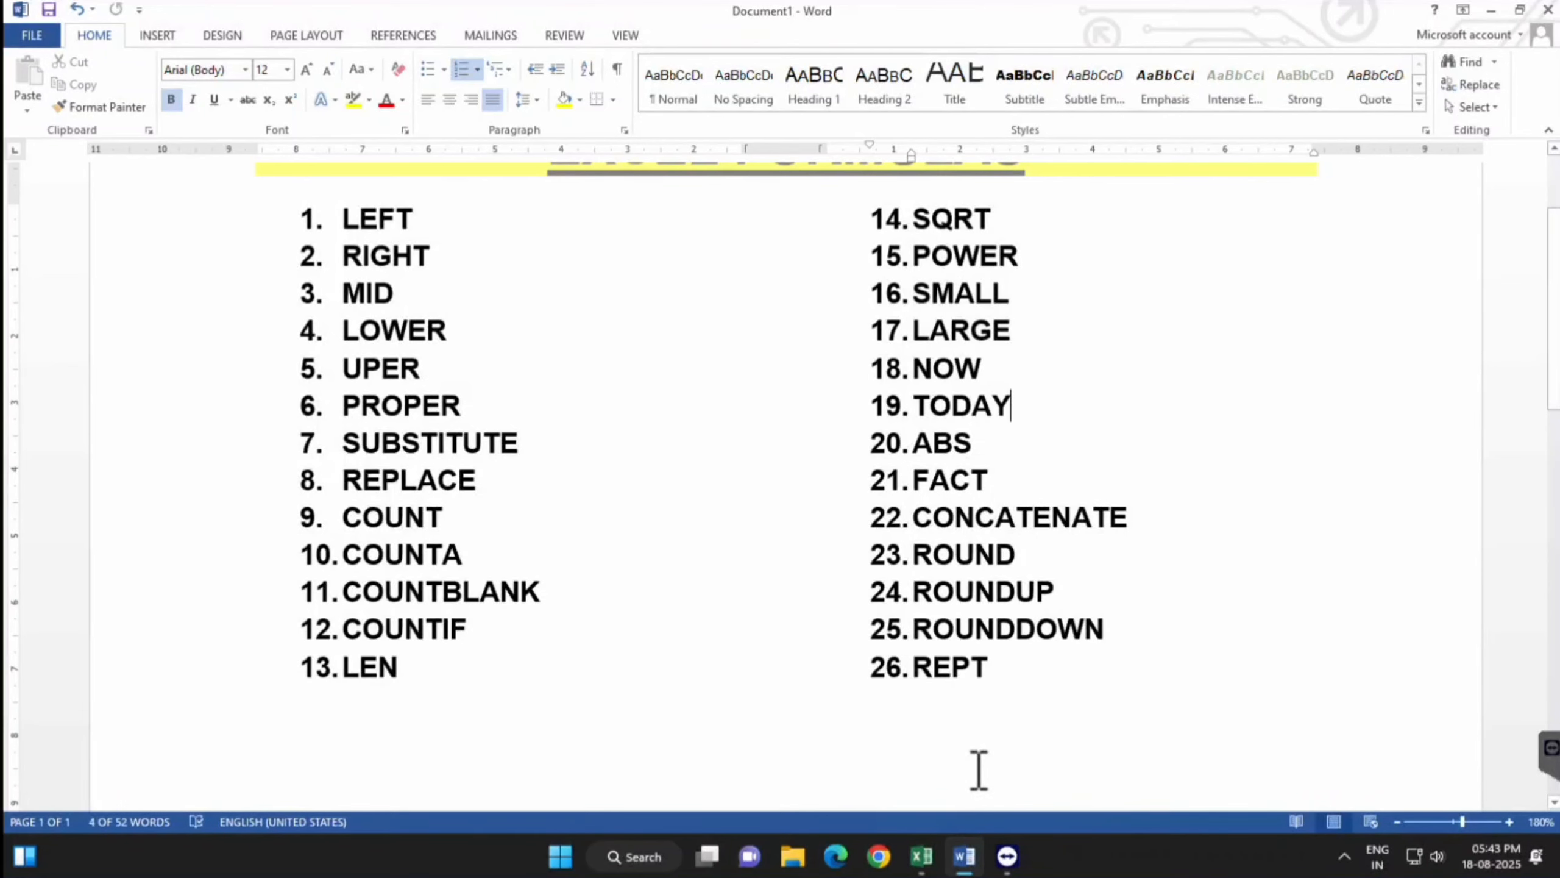
click(921, 856)
scroll(854, 724, up, 4)
scroll(855, 725, up, 4)
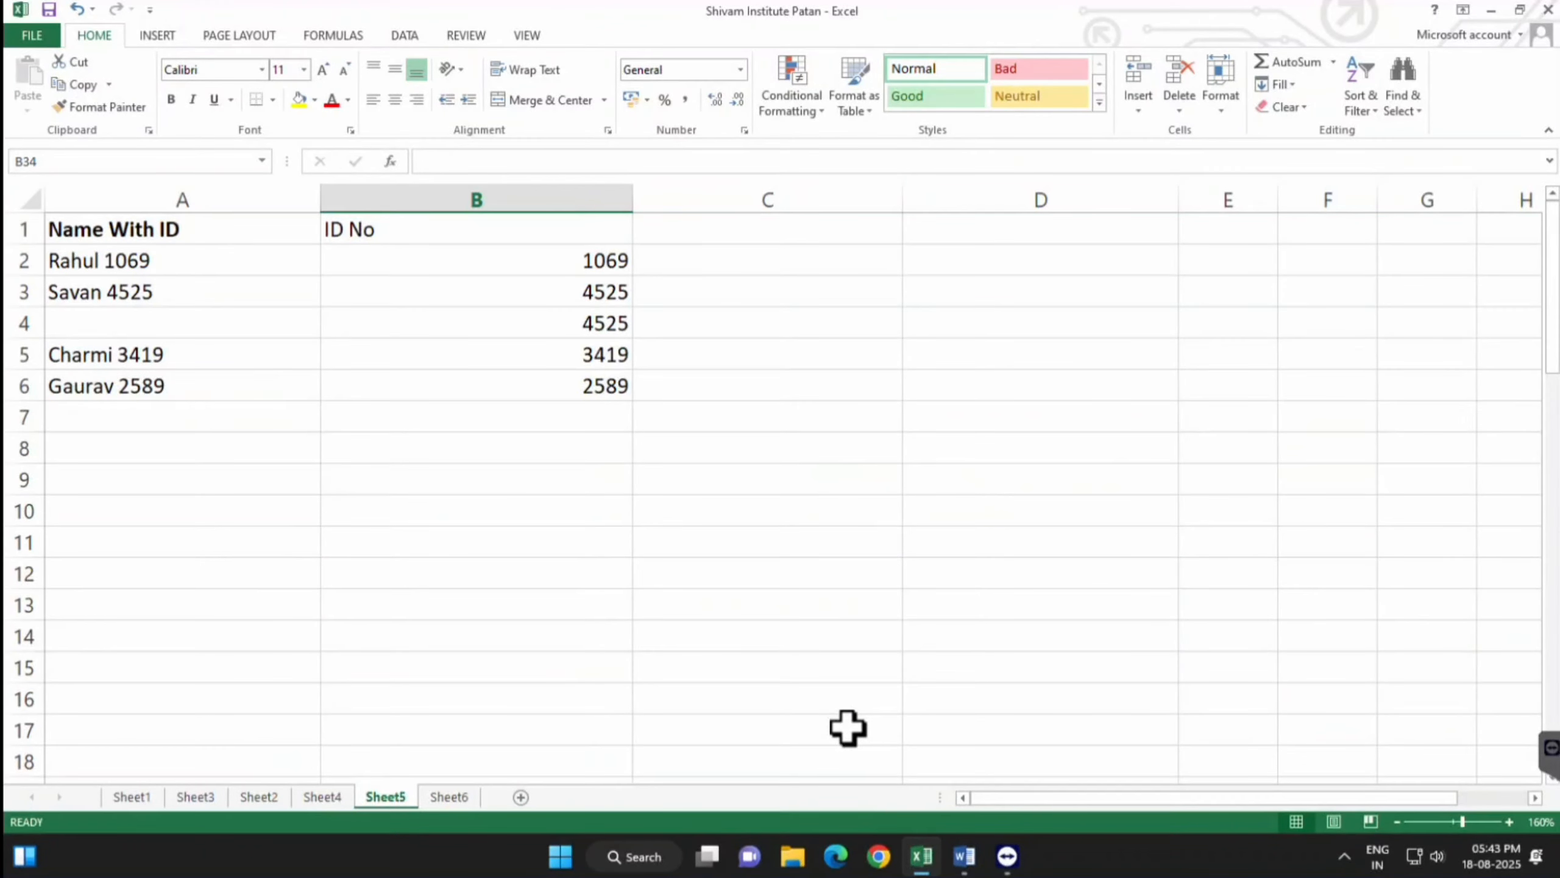
Examine the block of sample numbers in A42:C49
scroll(834, 708, down, 3)
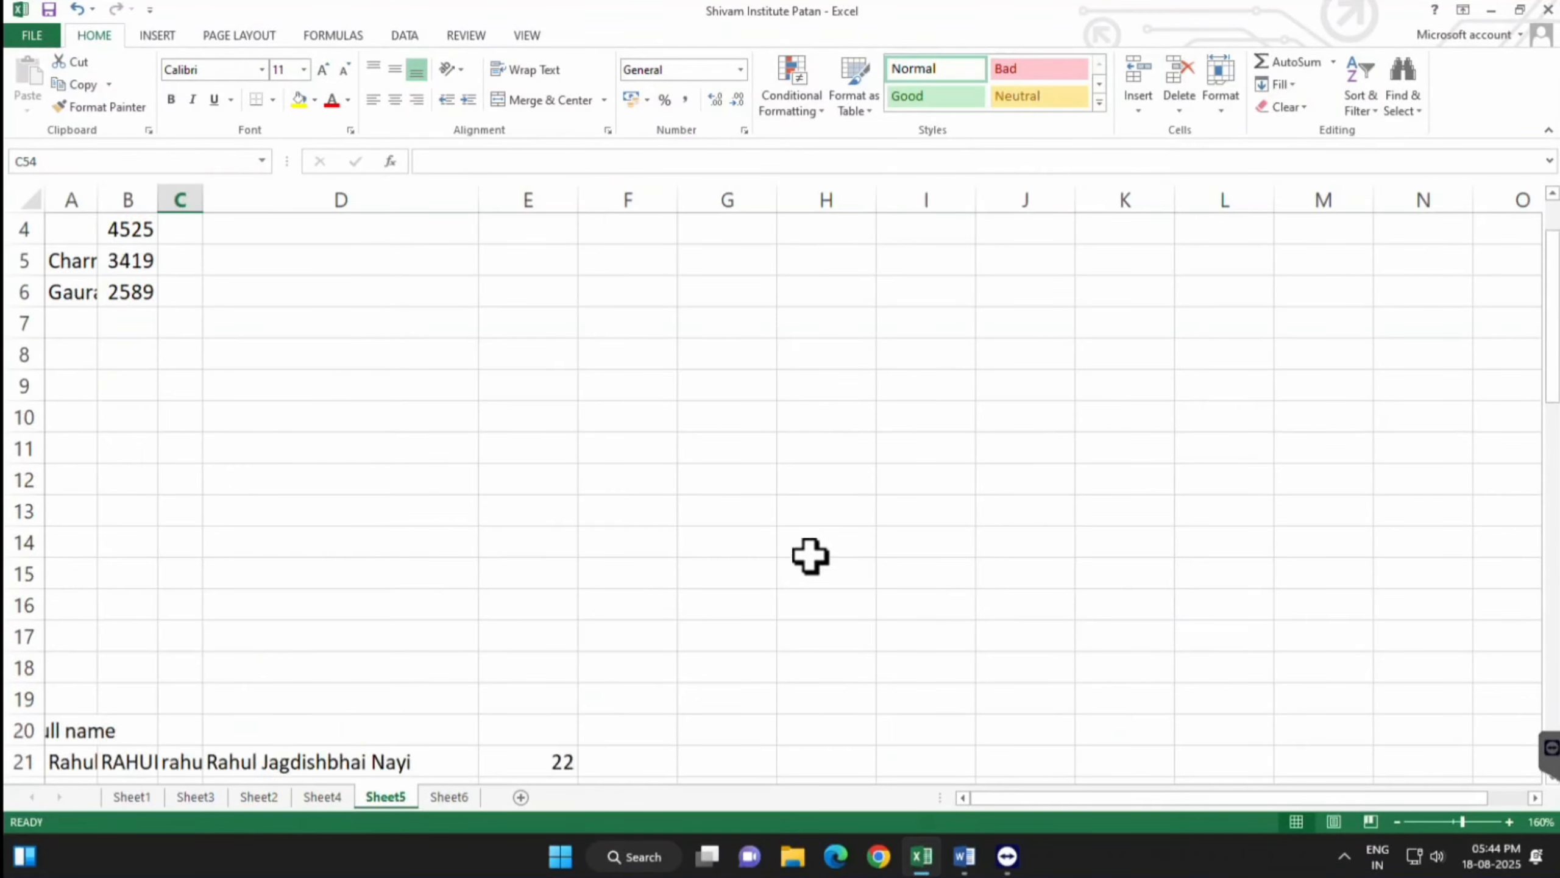
scroll(810, 556, down, 10)
click(256, 479)
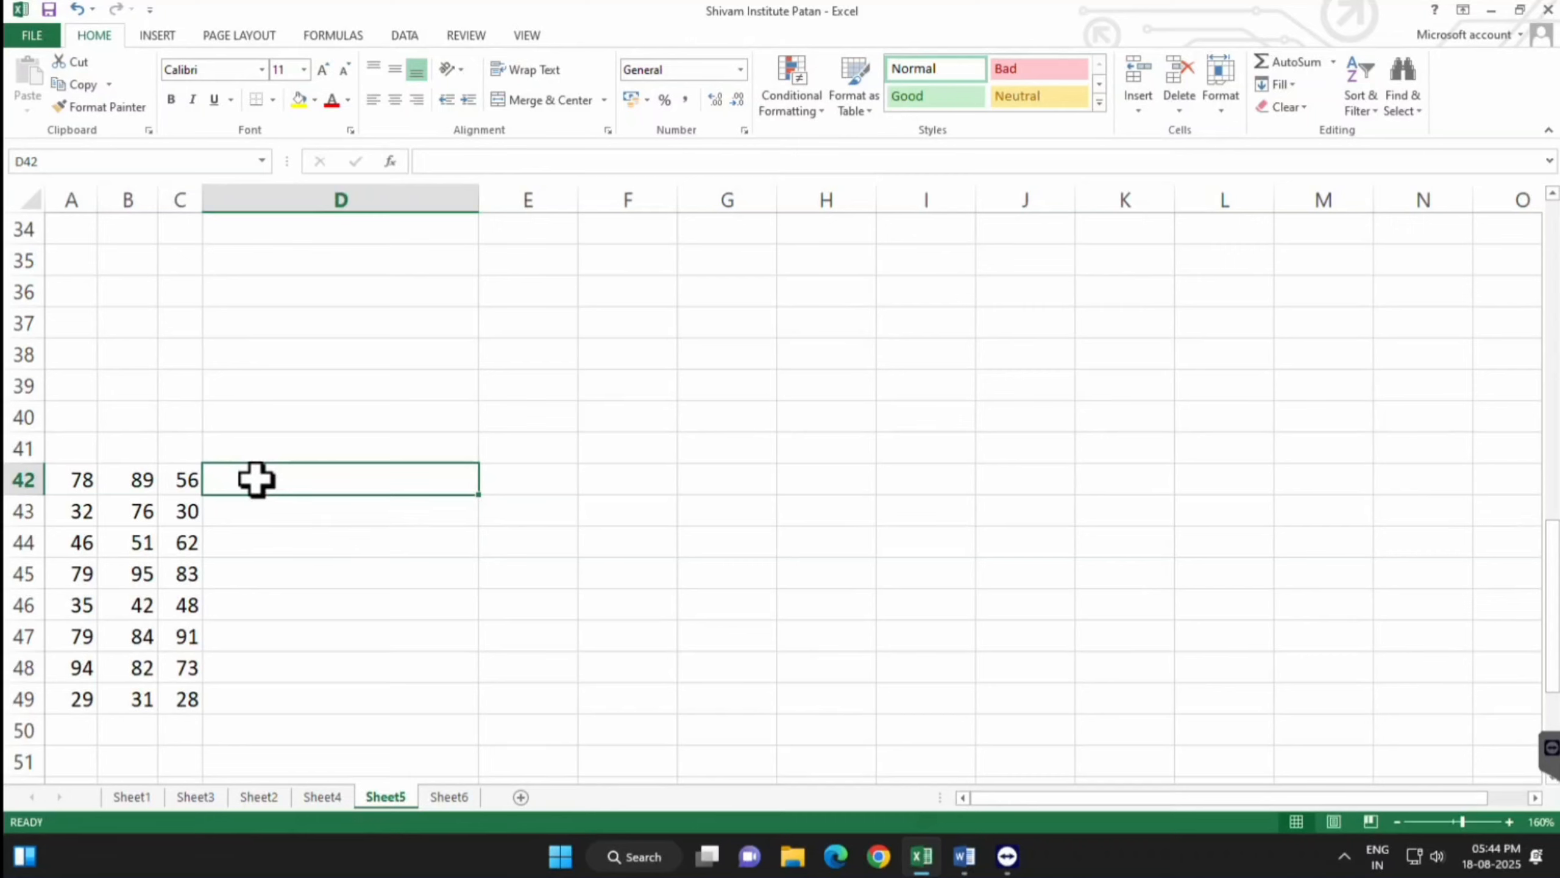
drag(73, 478, 187, 699)
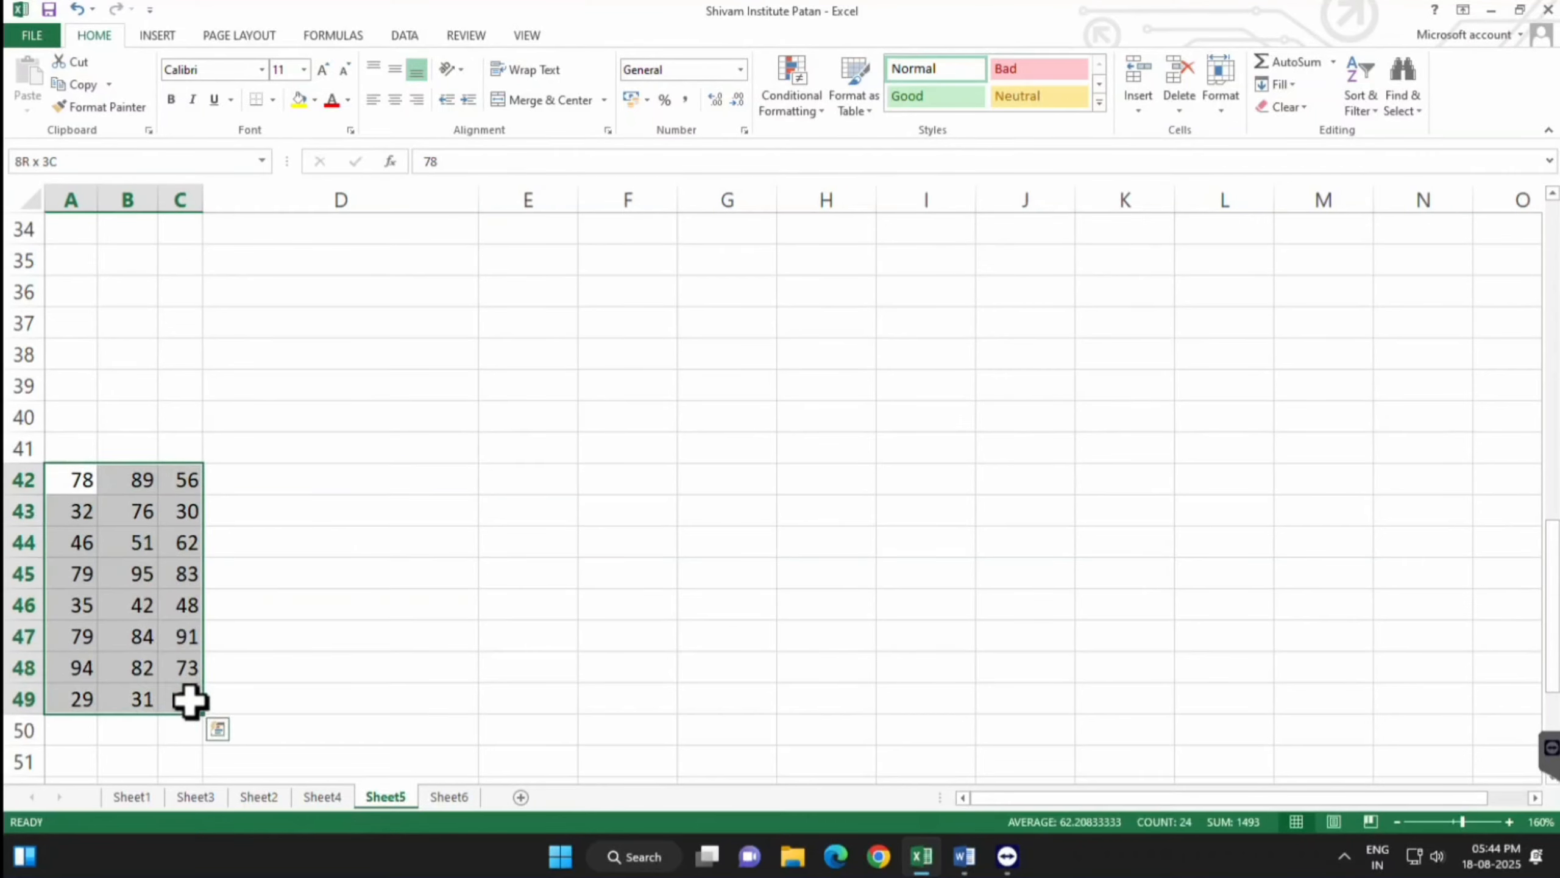
click(250, 691)
click(366, 473)
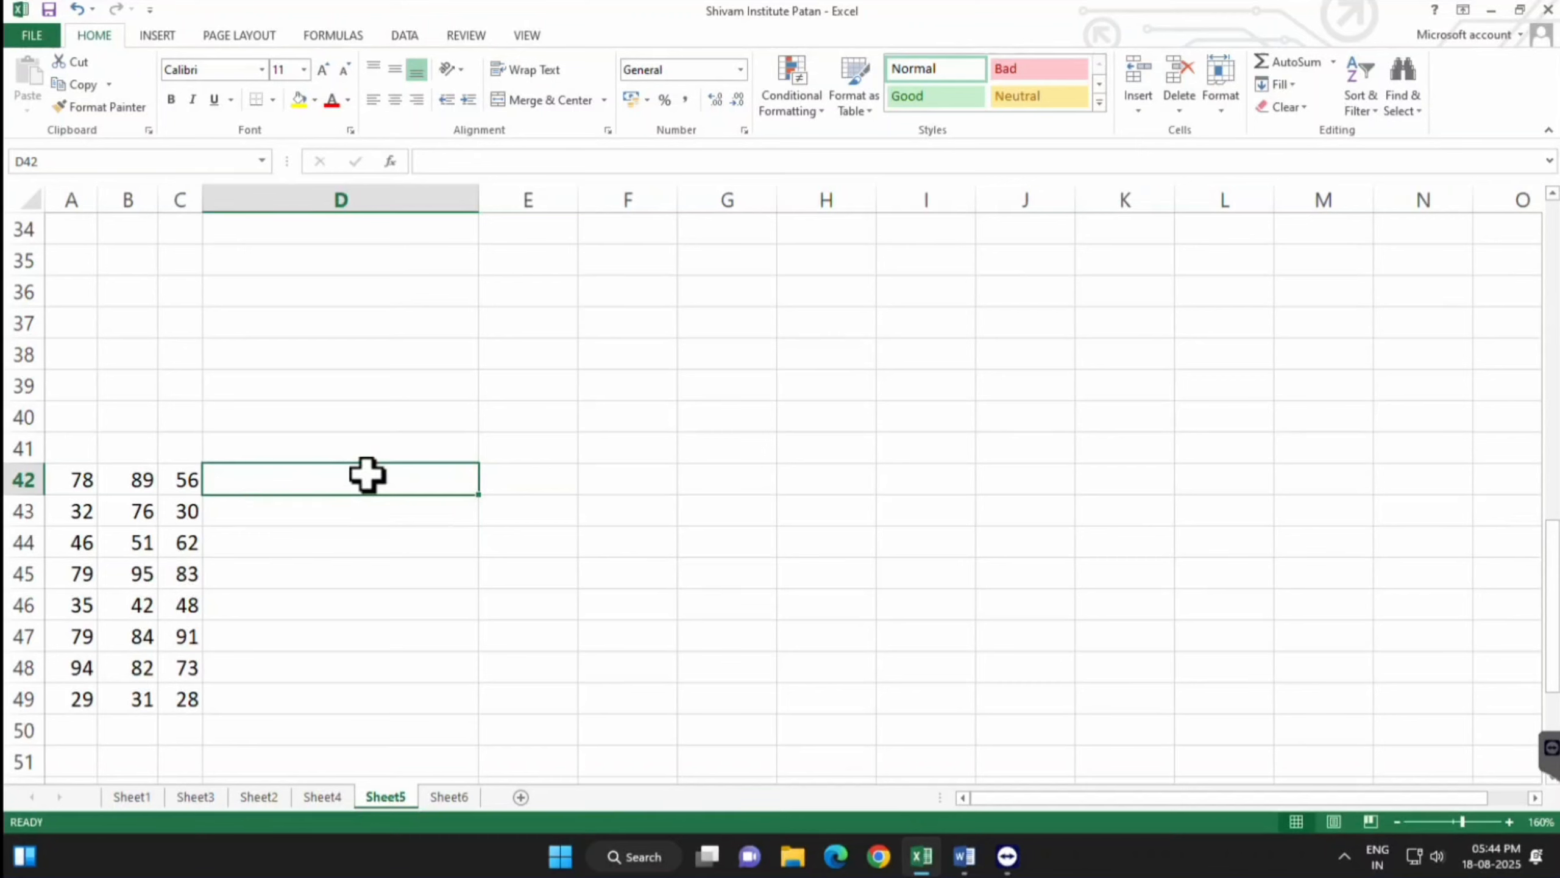
Enter =MIN(A42:C49) in E42 to find the lowest number in the block
click(526, 483)
text(=)
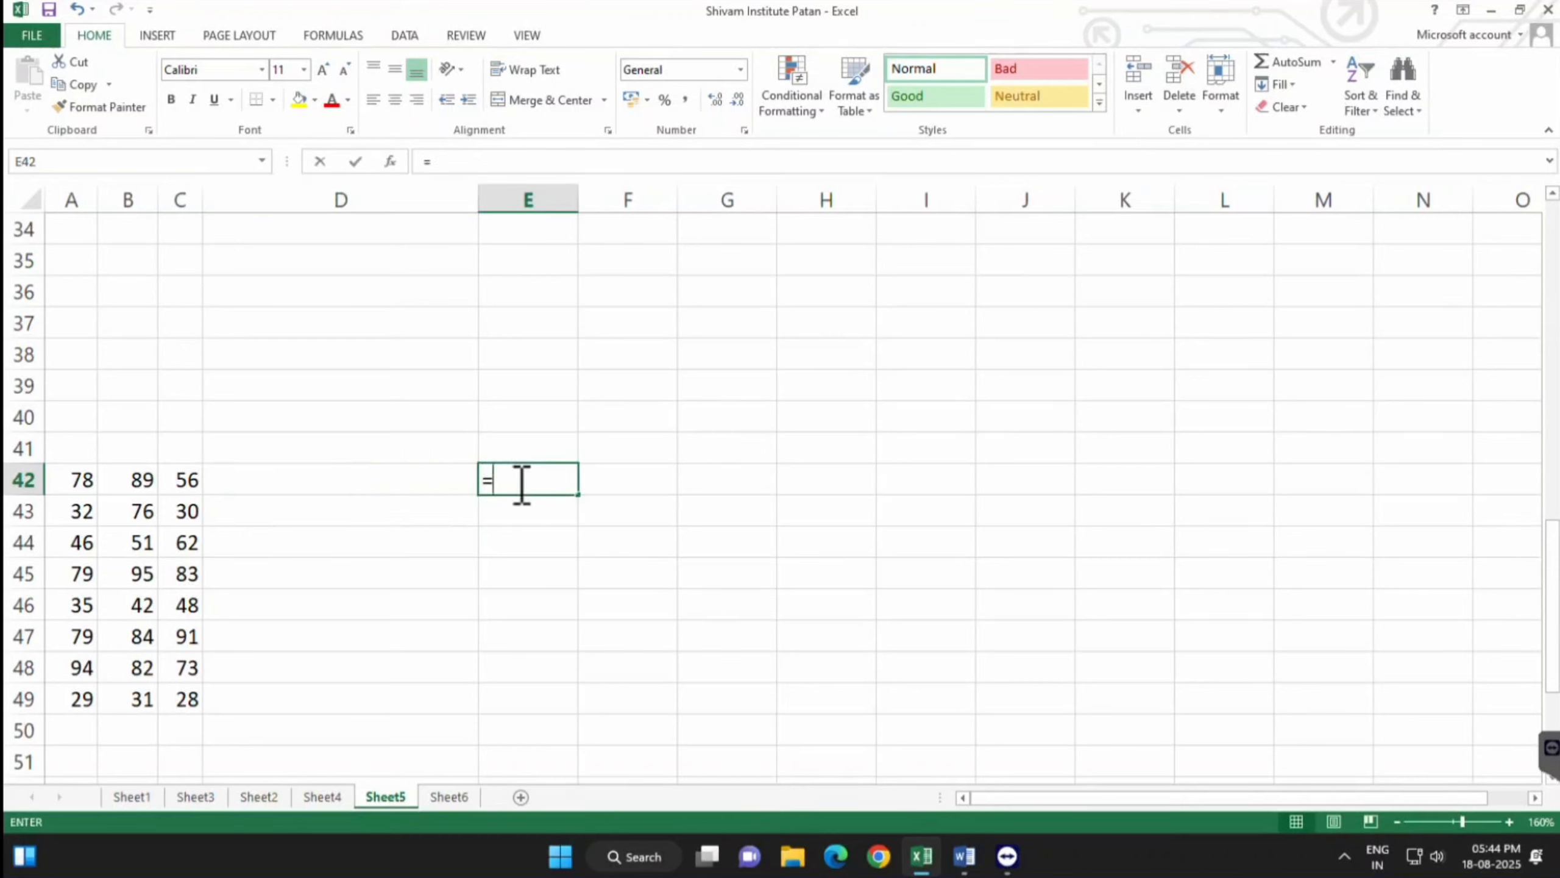
text(min)
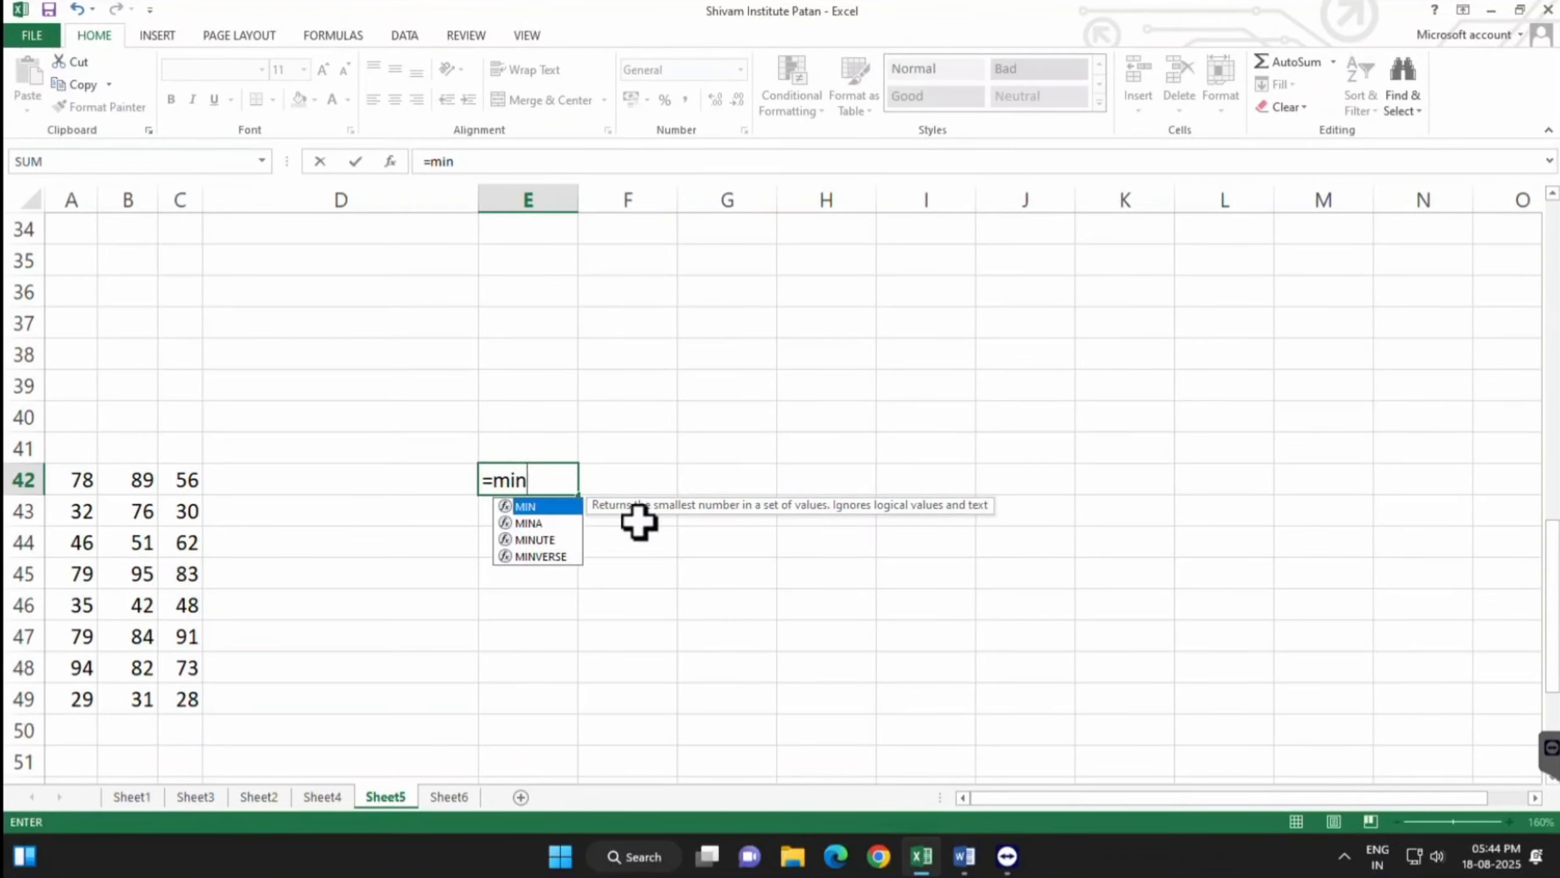
text(()
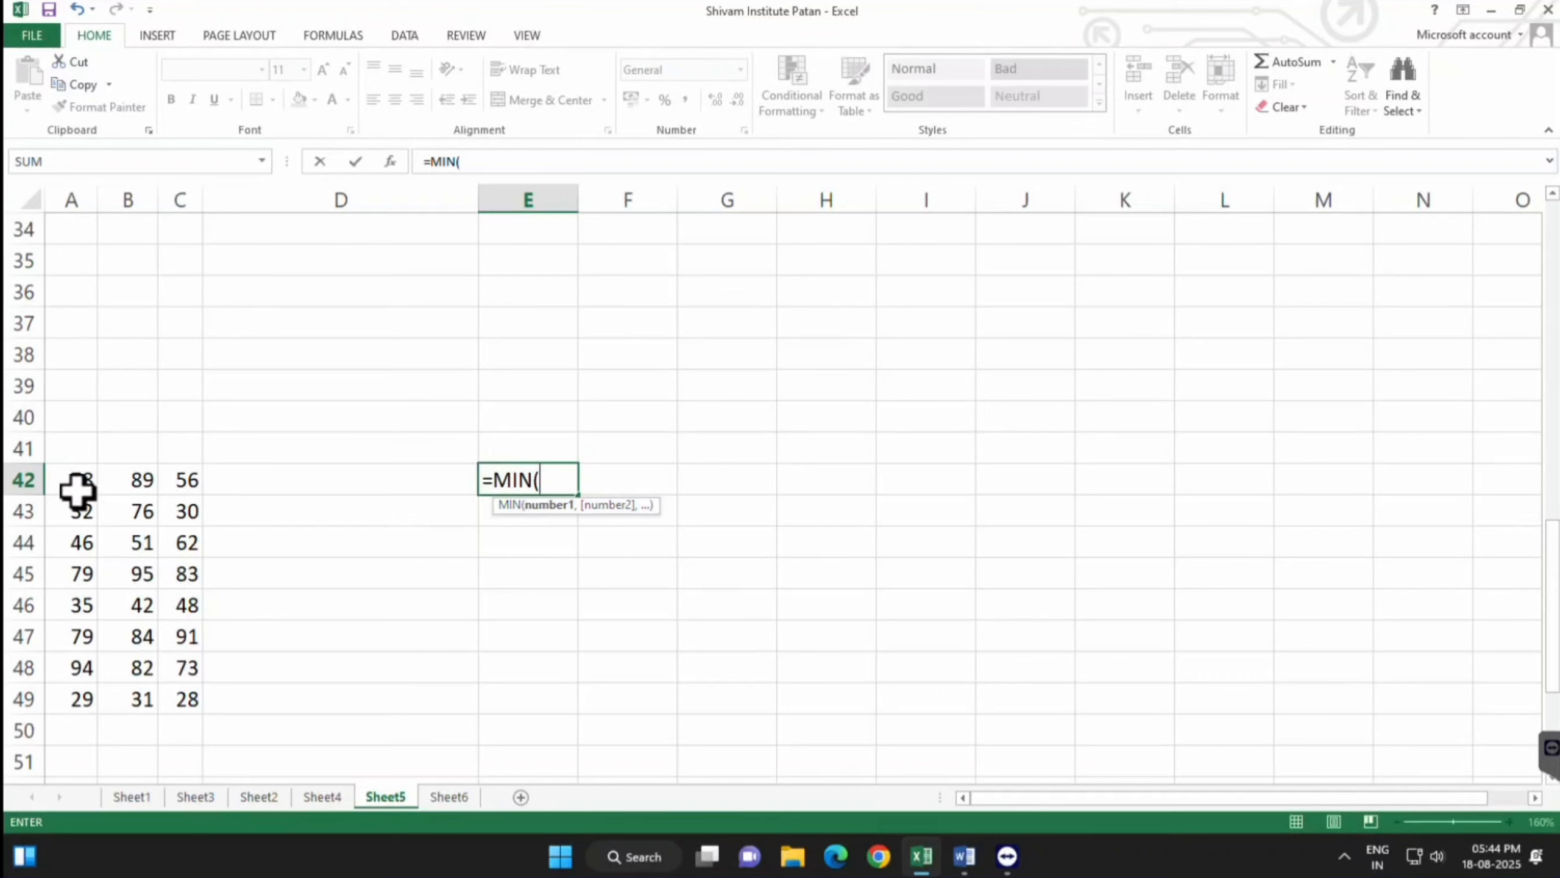
drag(76, 489, 74, 511)
drag(133, 578, 177, 692)
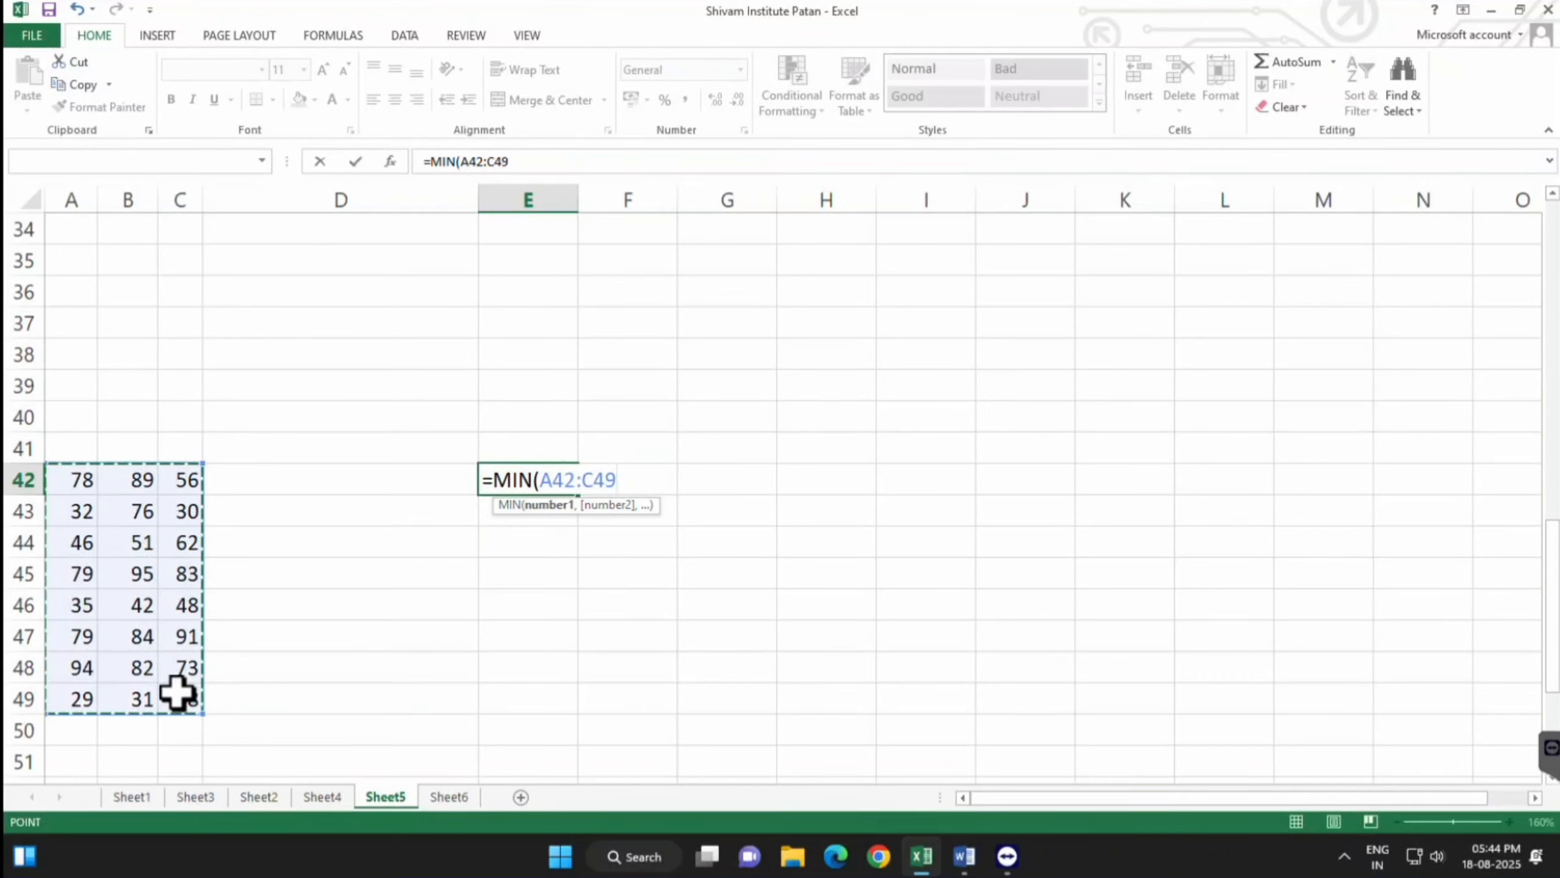
key(Return)
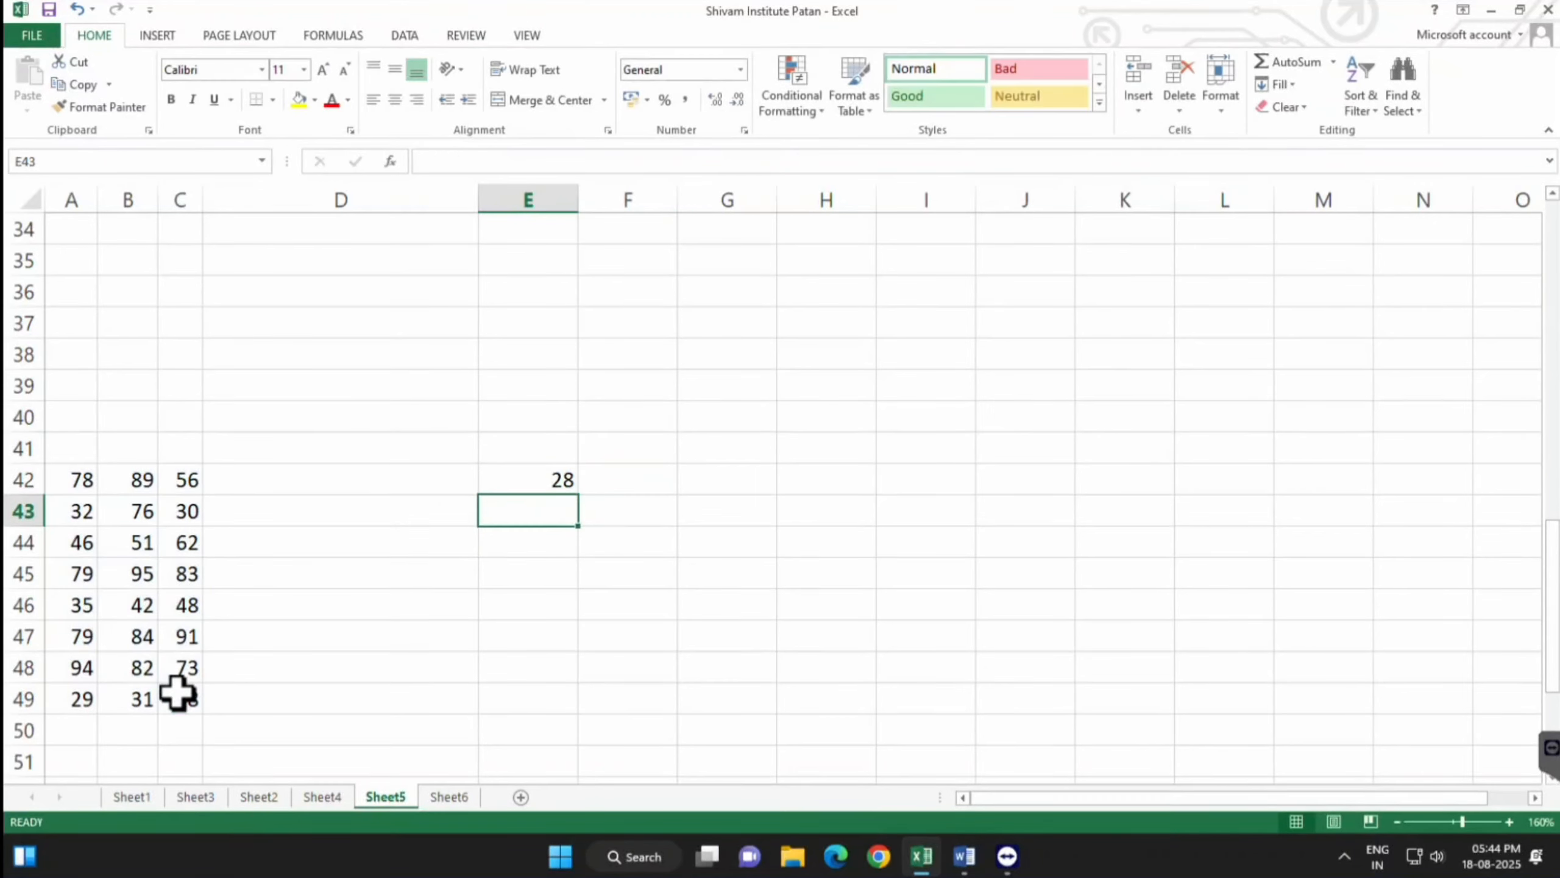
Replace the formula in E42 with a MAX formula over the number block in columns A to C
key(Up)
key(Delete)
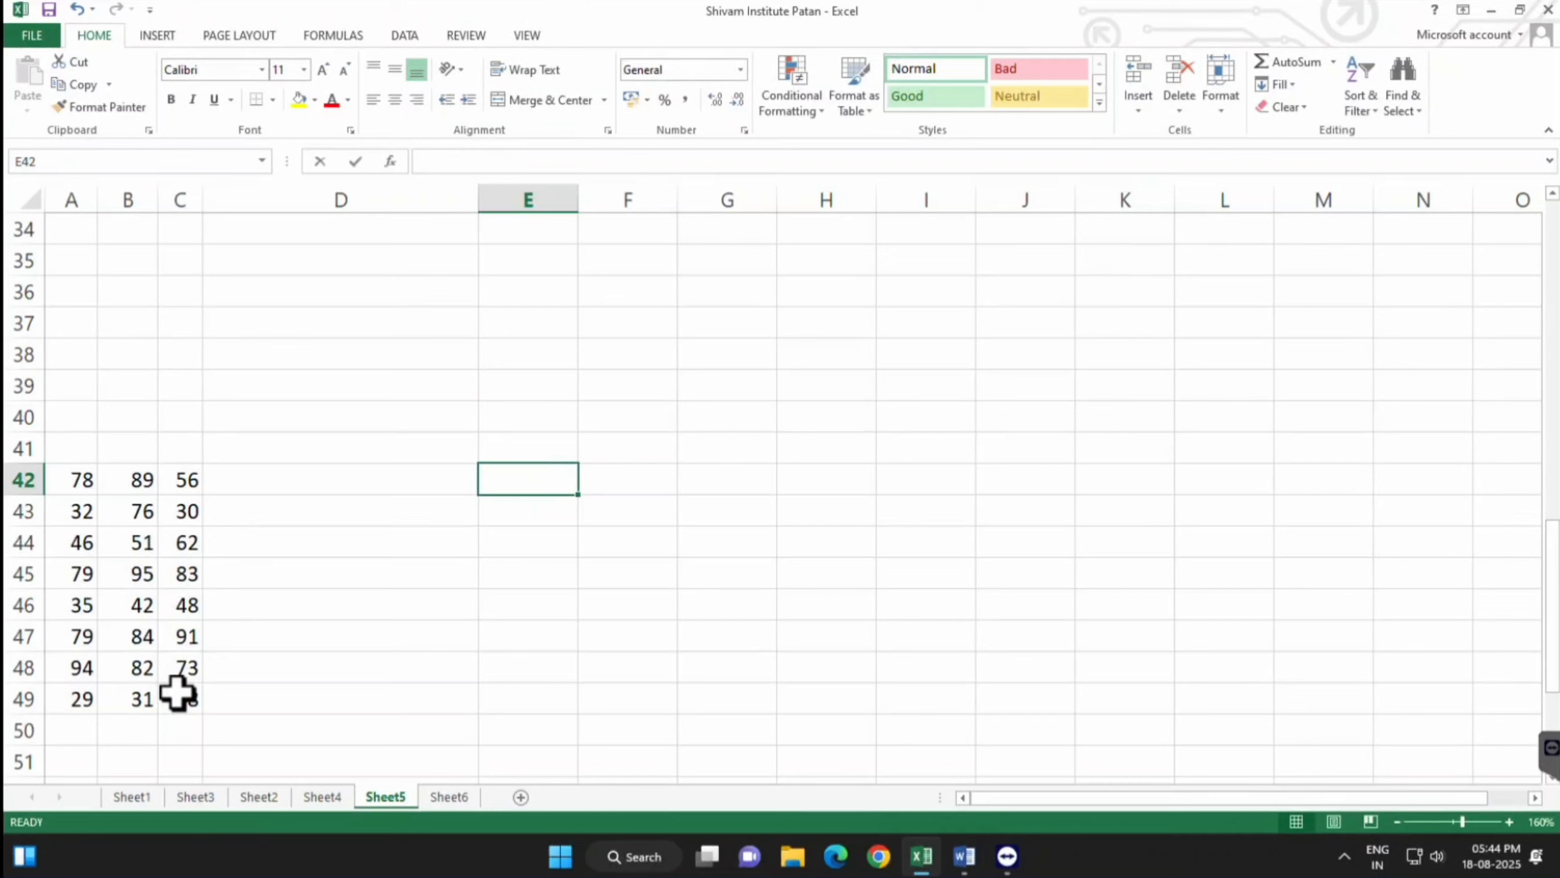
text(=max)
key(Tab)
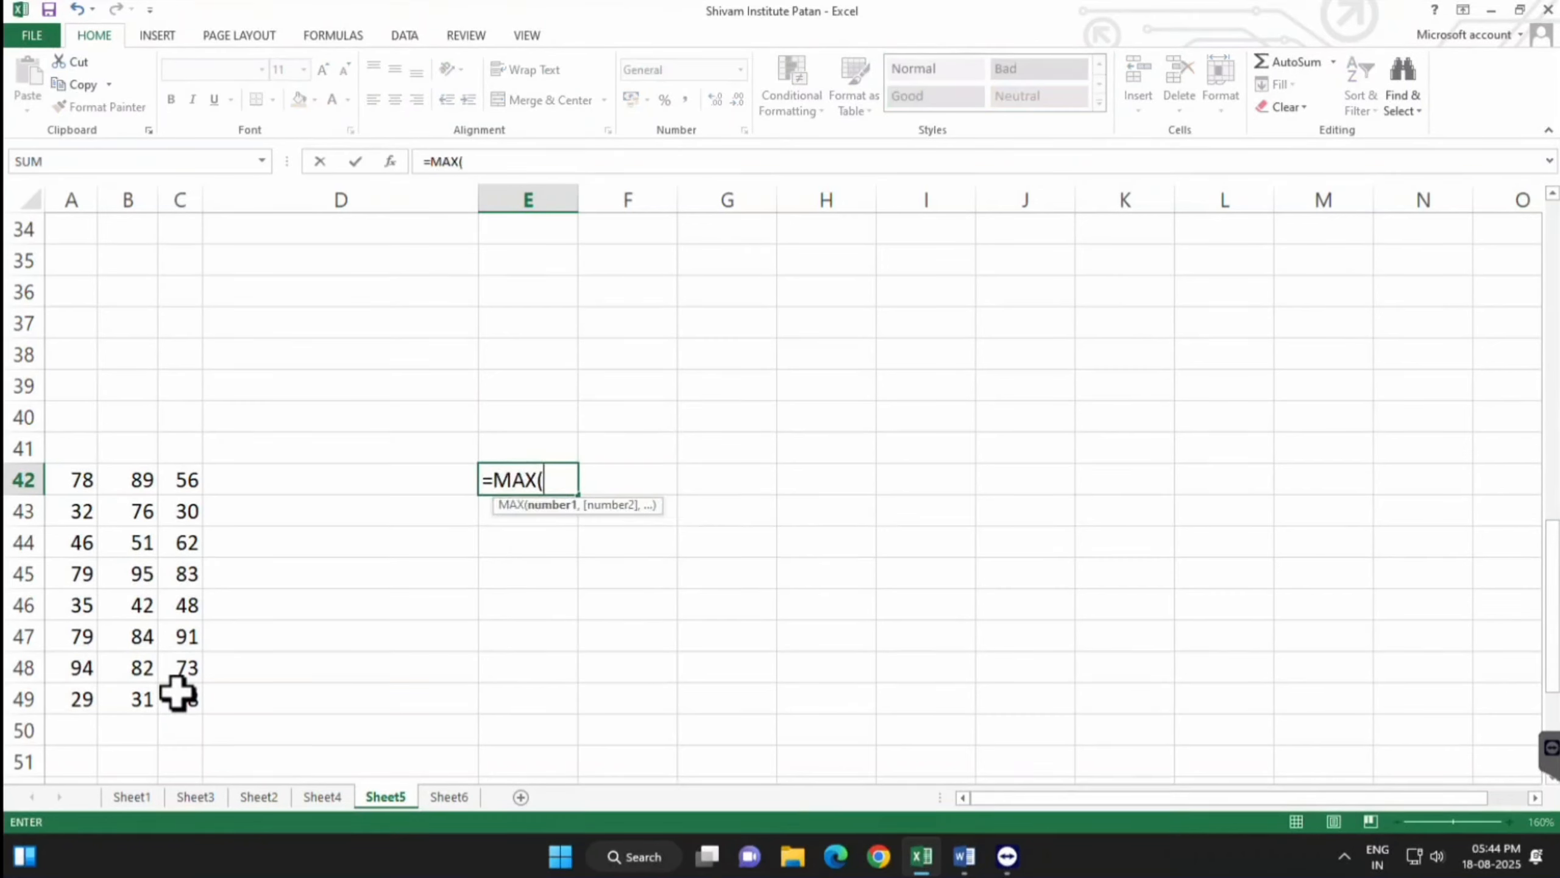
drag(73, 478, 183, 675)
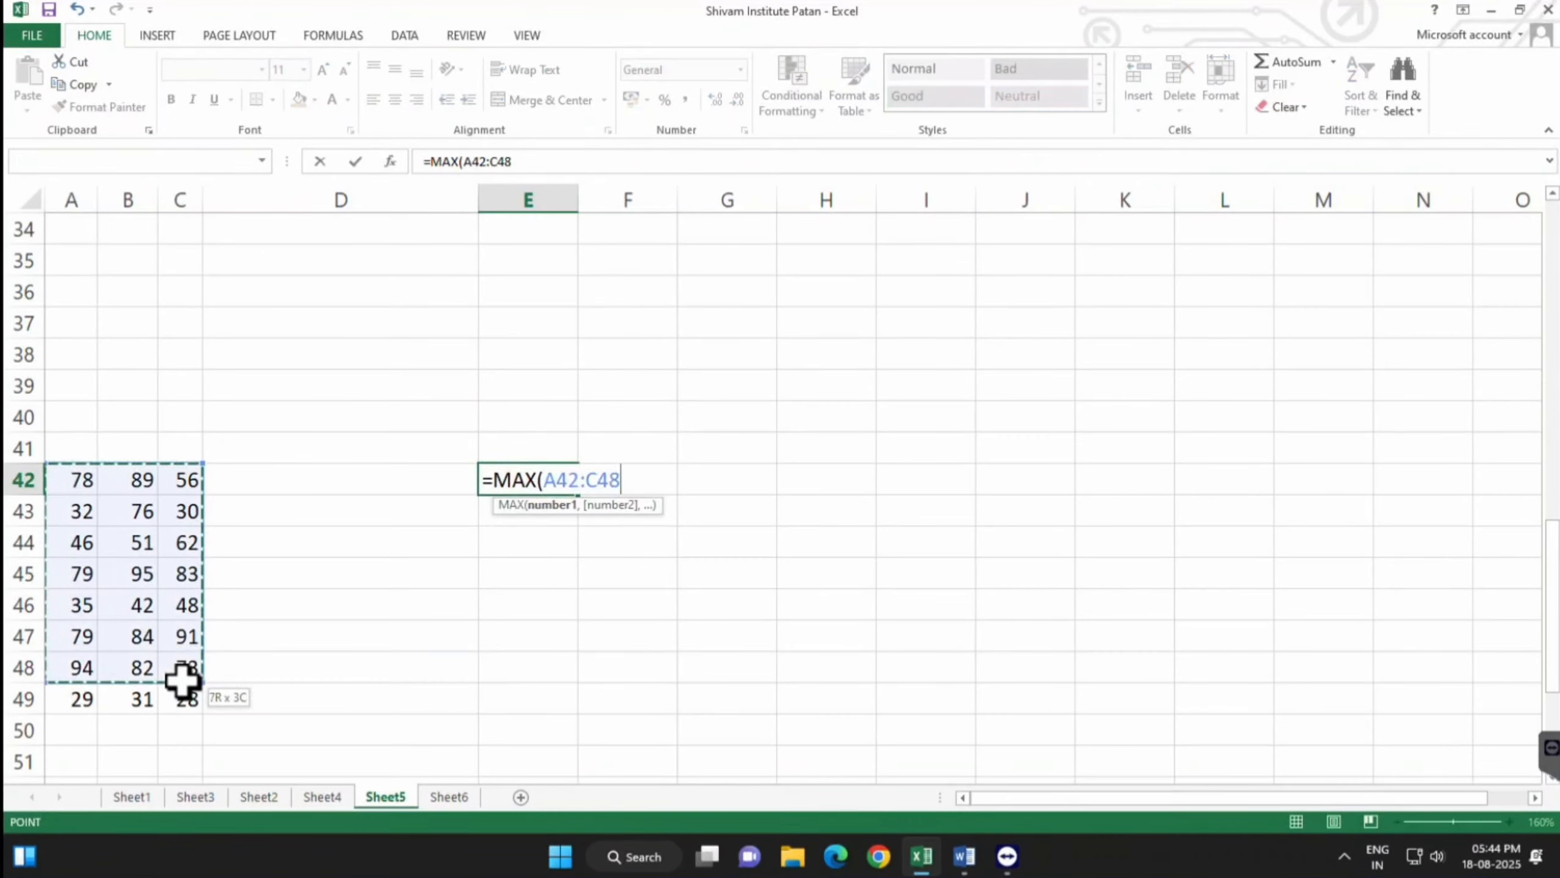
key(Return)
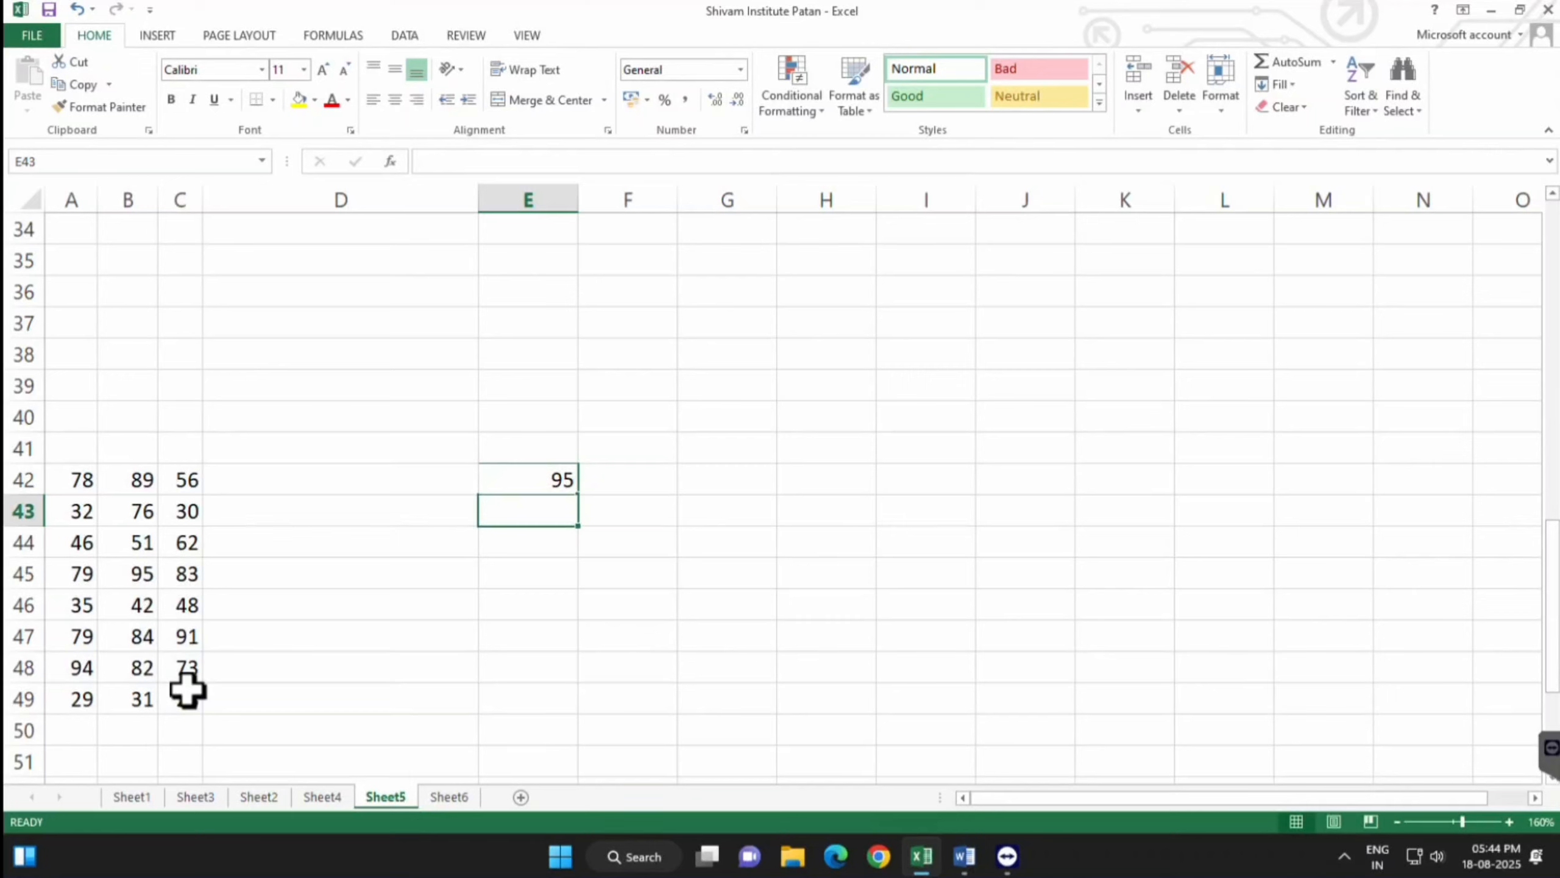
Replace the formula in E42 with =SMALL(A42:C49,1) to find the smallest number in the block
key(Up)
key(Delete)
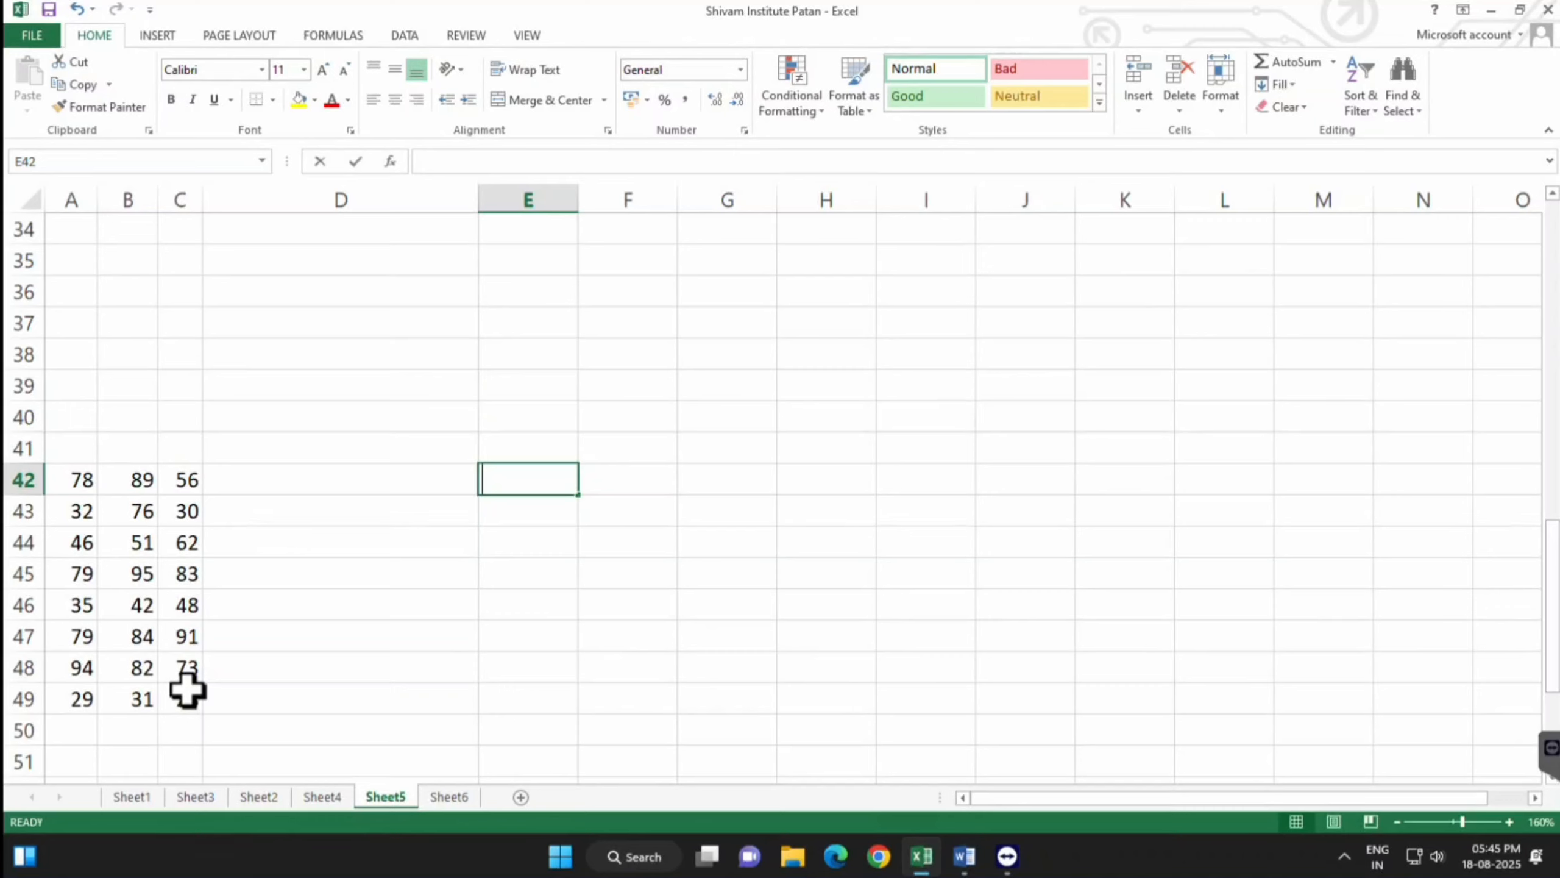
text(=sma)
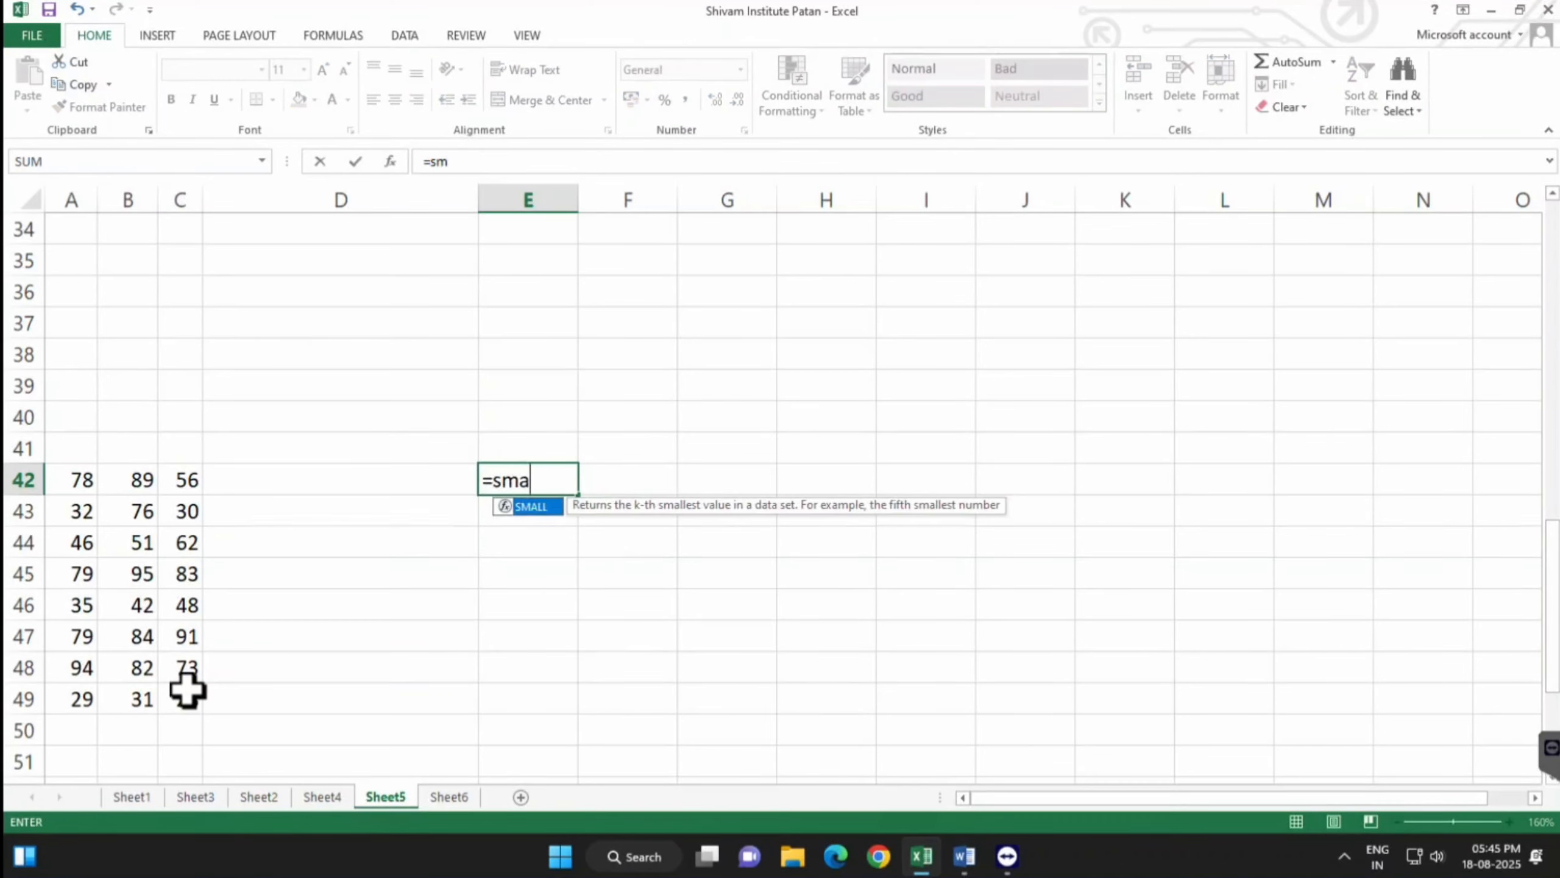
key(Tab)
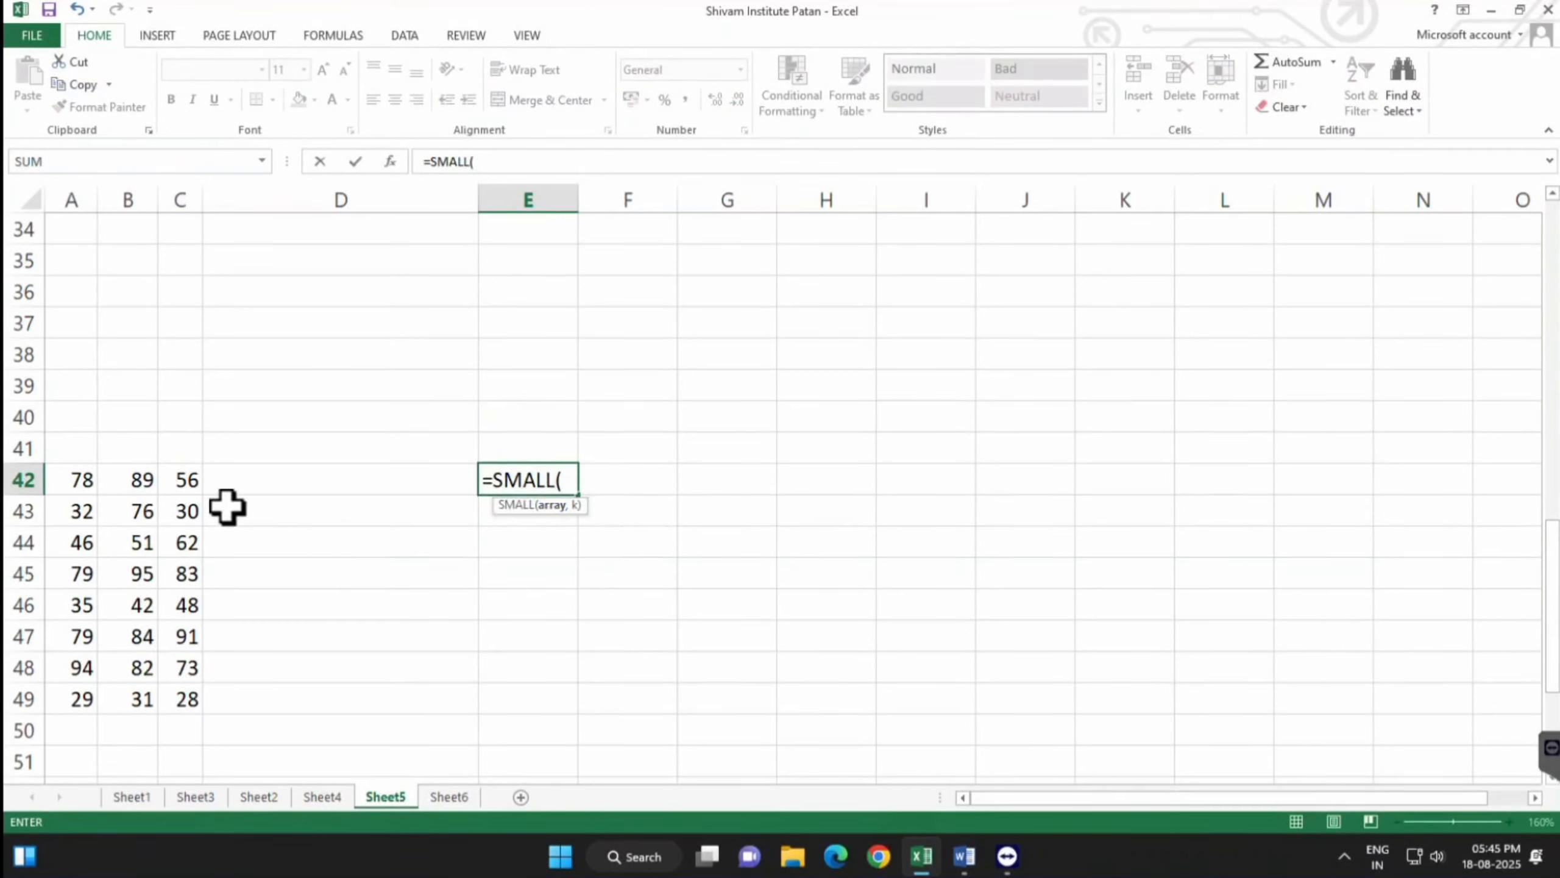
drag(69, 485, 183, 713)
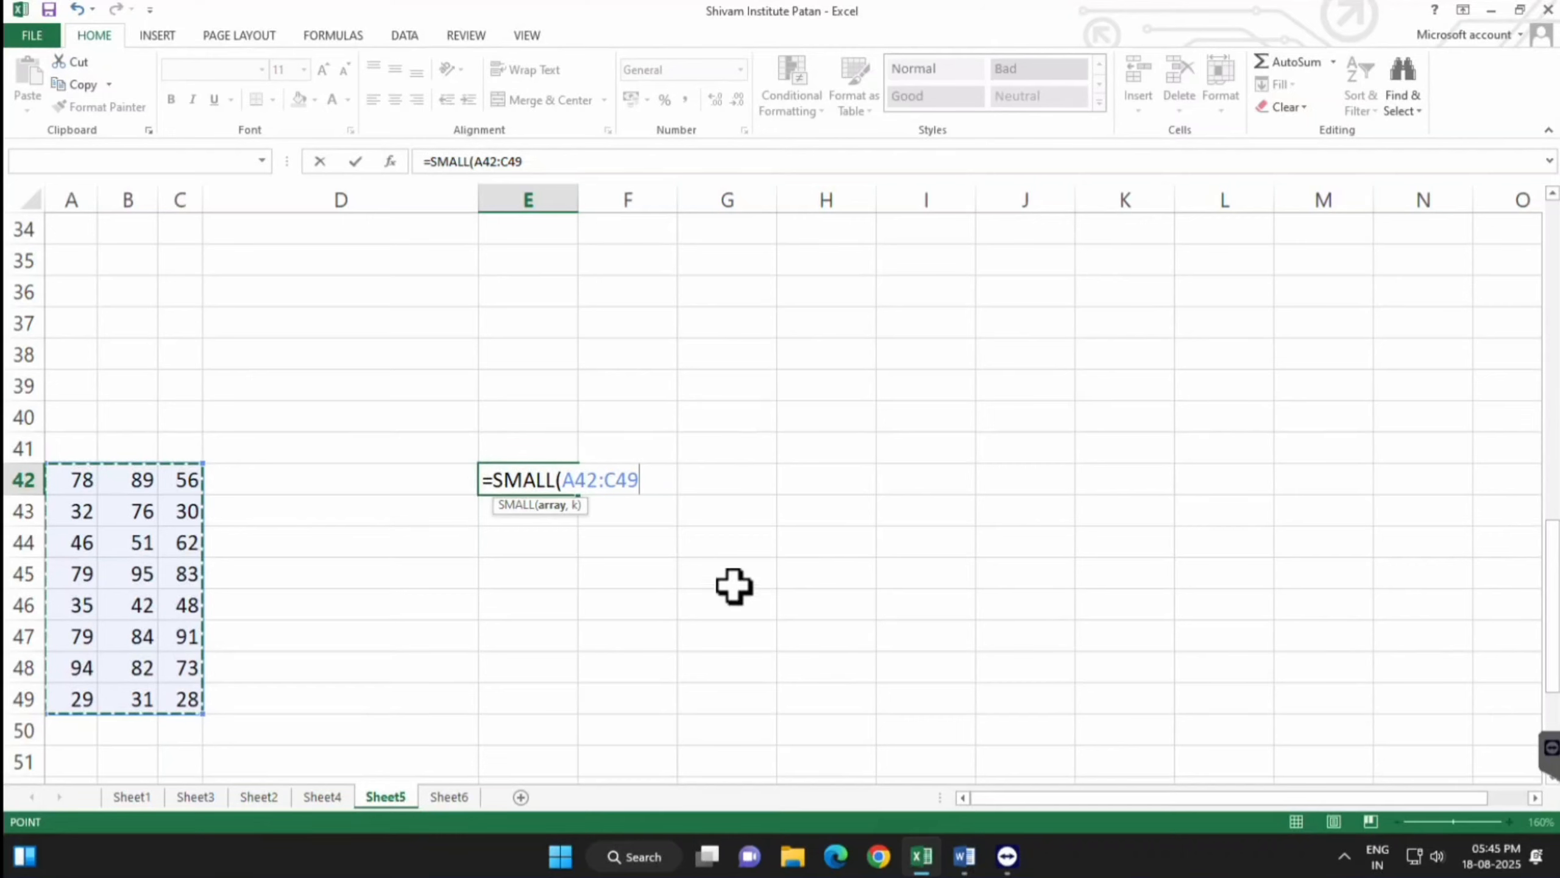
text(,)
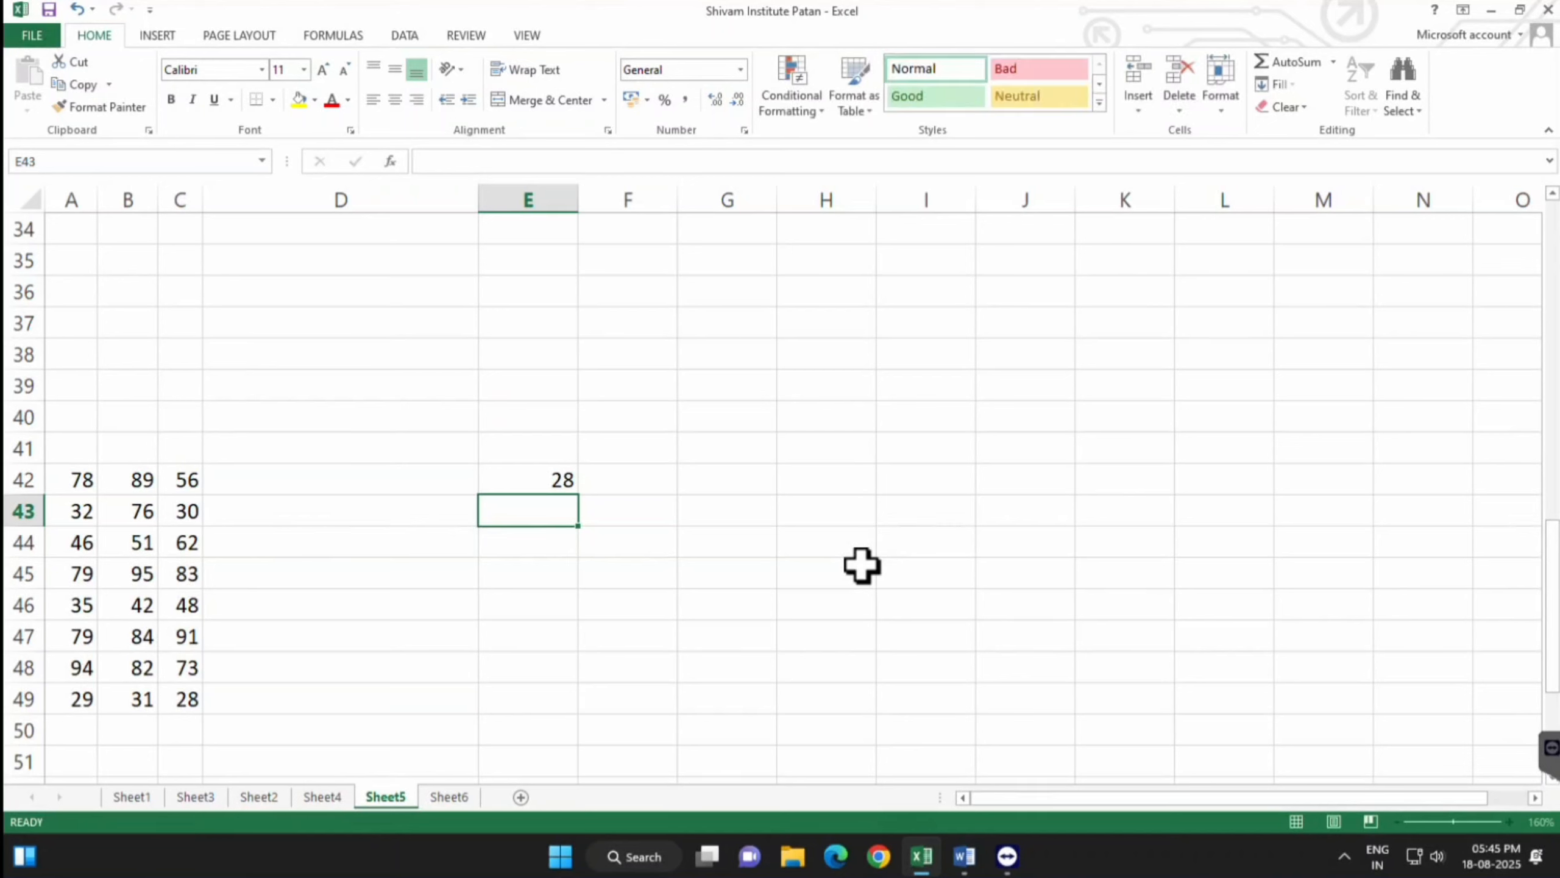
Set the k argument of the SMALL formula in E42 to 2 for the second-smallest number
key(Up)
key(F2)
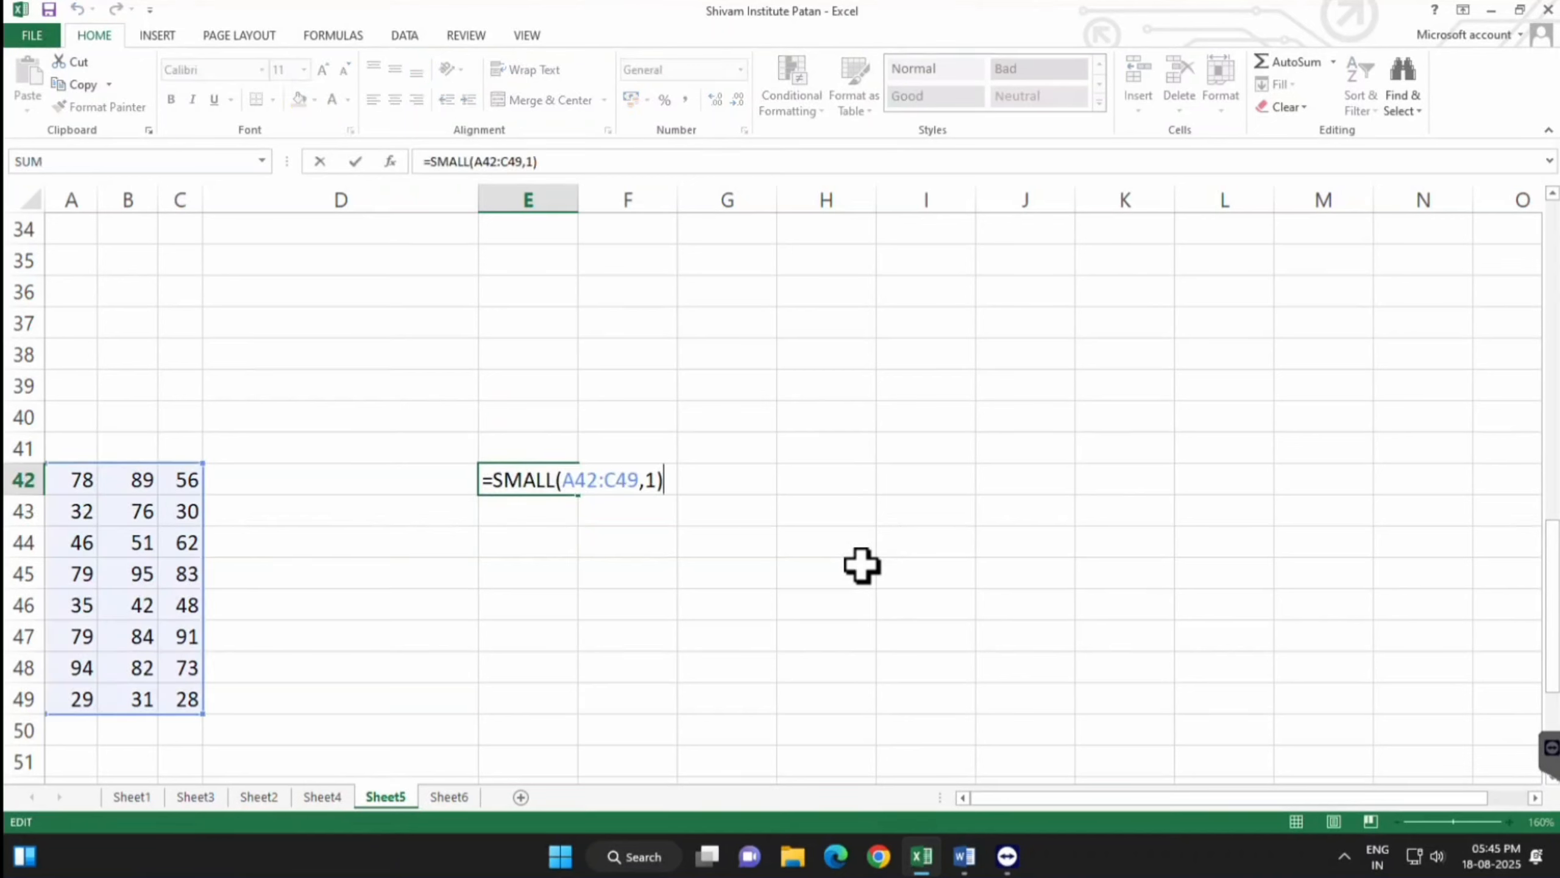
key(BackSpace)
key(BackSpace)
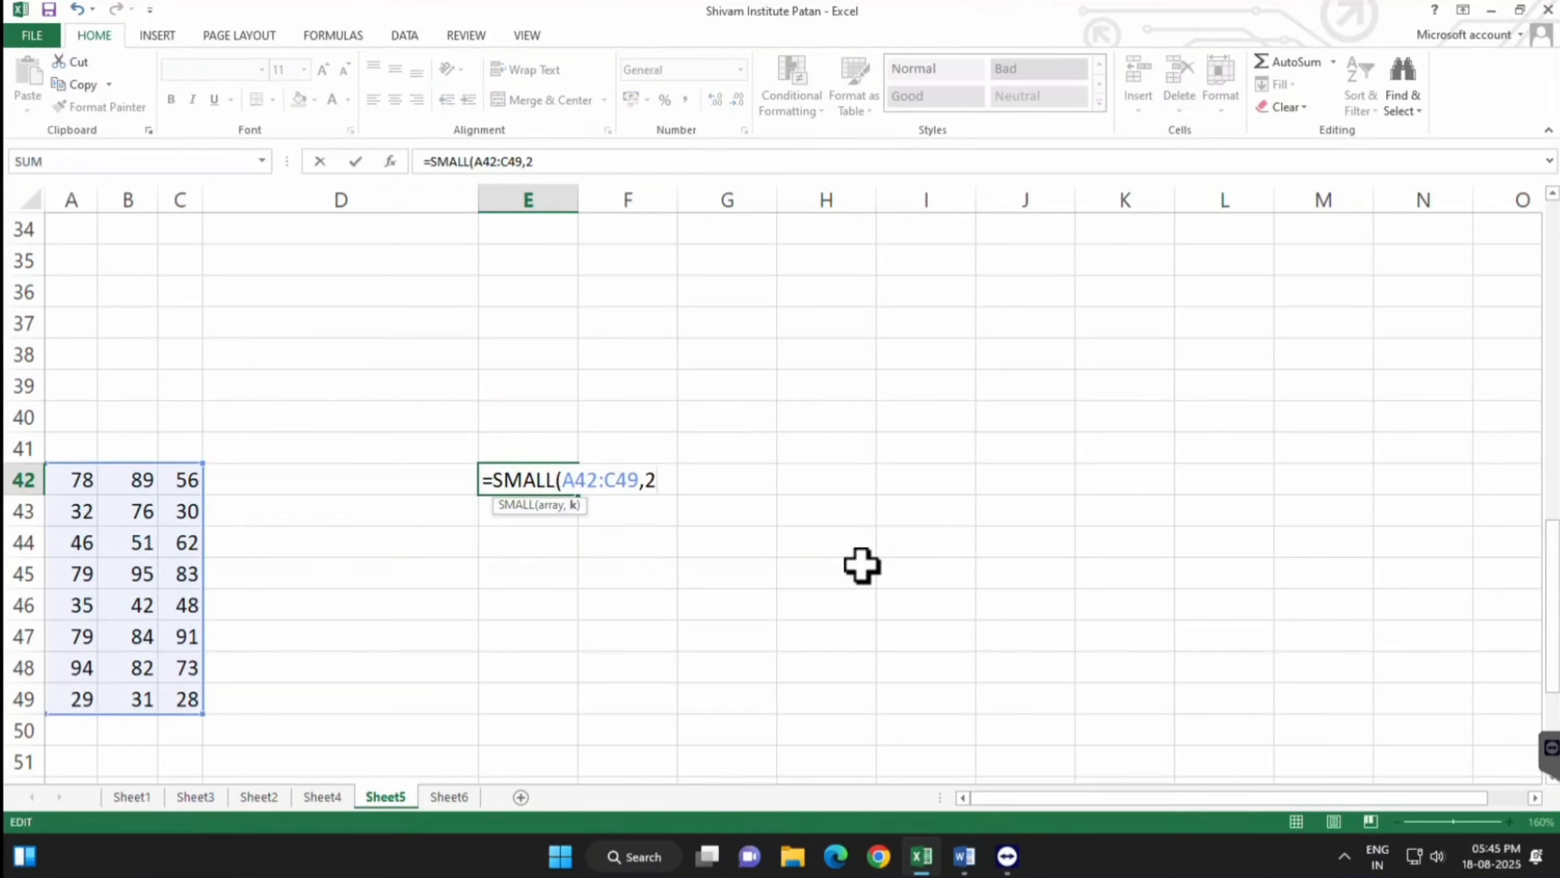
key(Return)
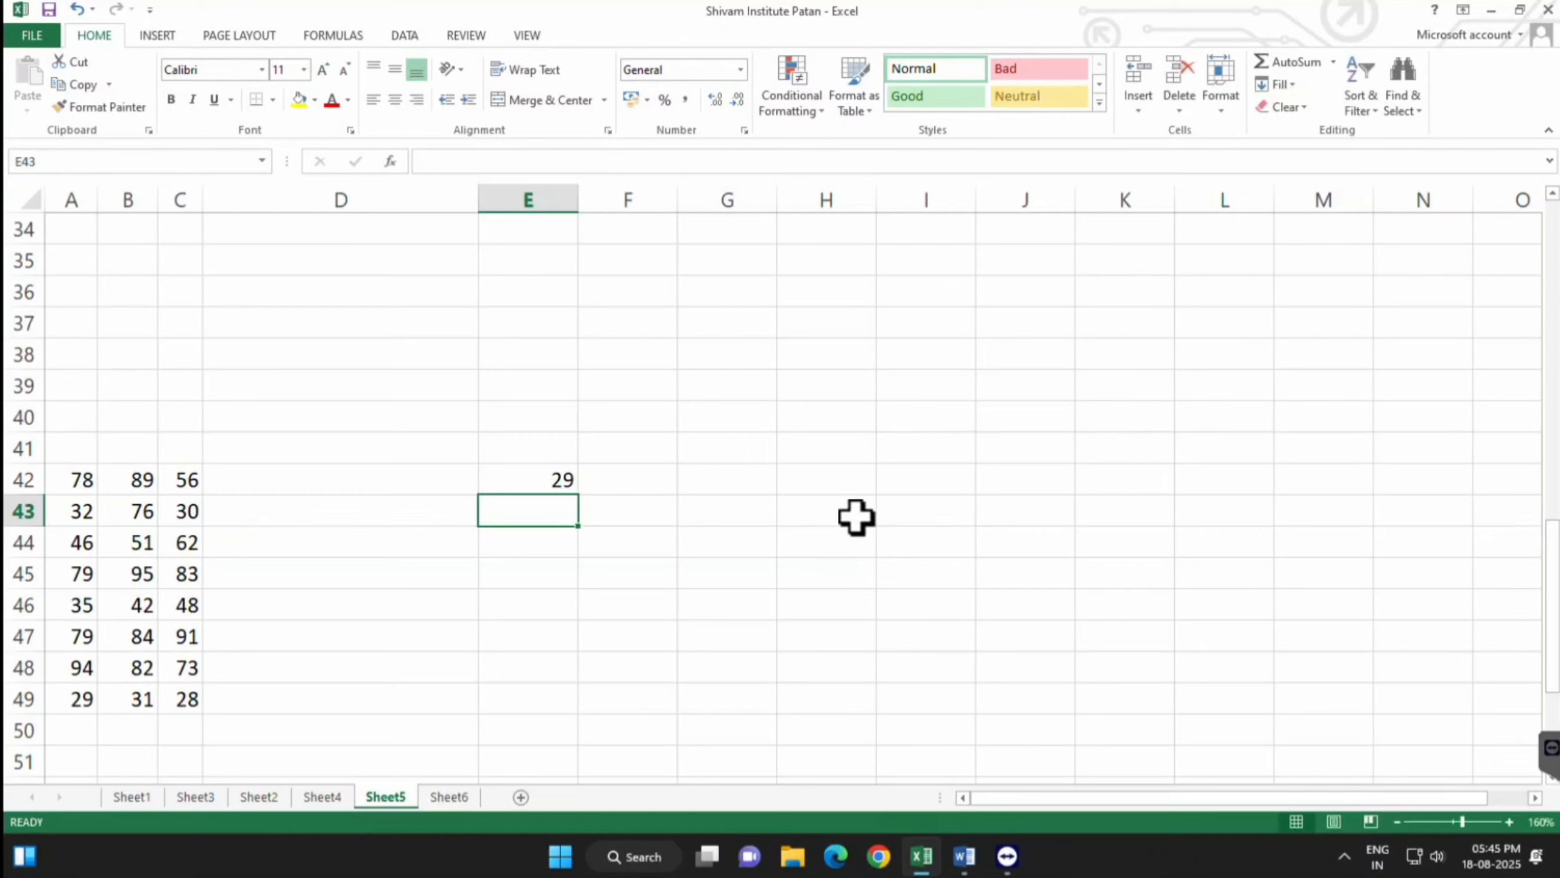
Set the k argument of the SMALL formula in E42 to 3 for the third-smallest number
key(Up)
key(F2)
key(BackSpace)
key(BackSpace)
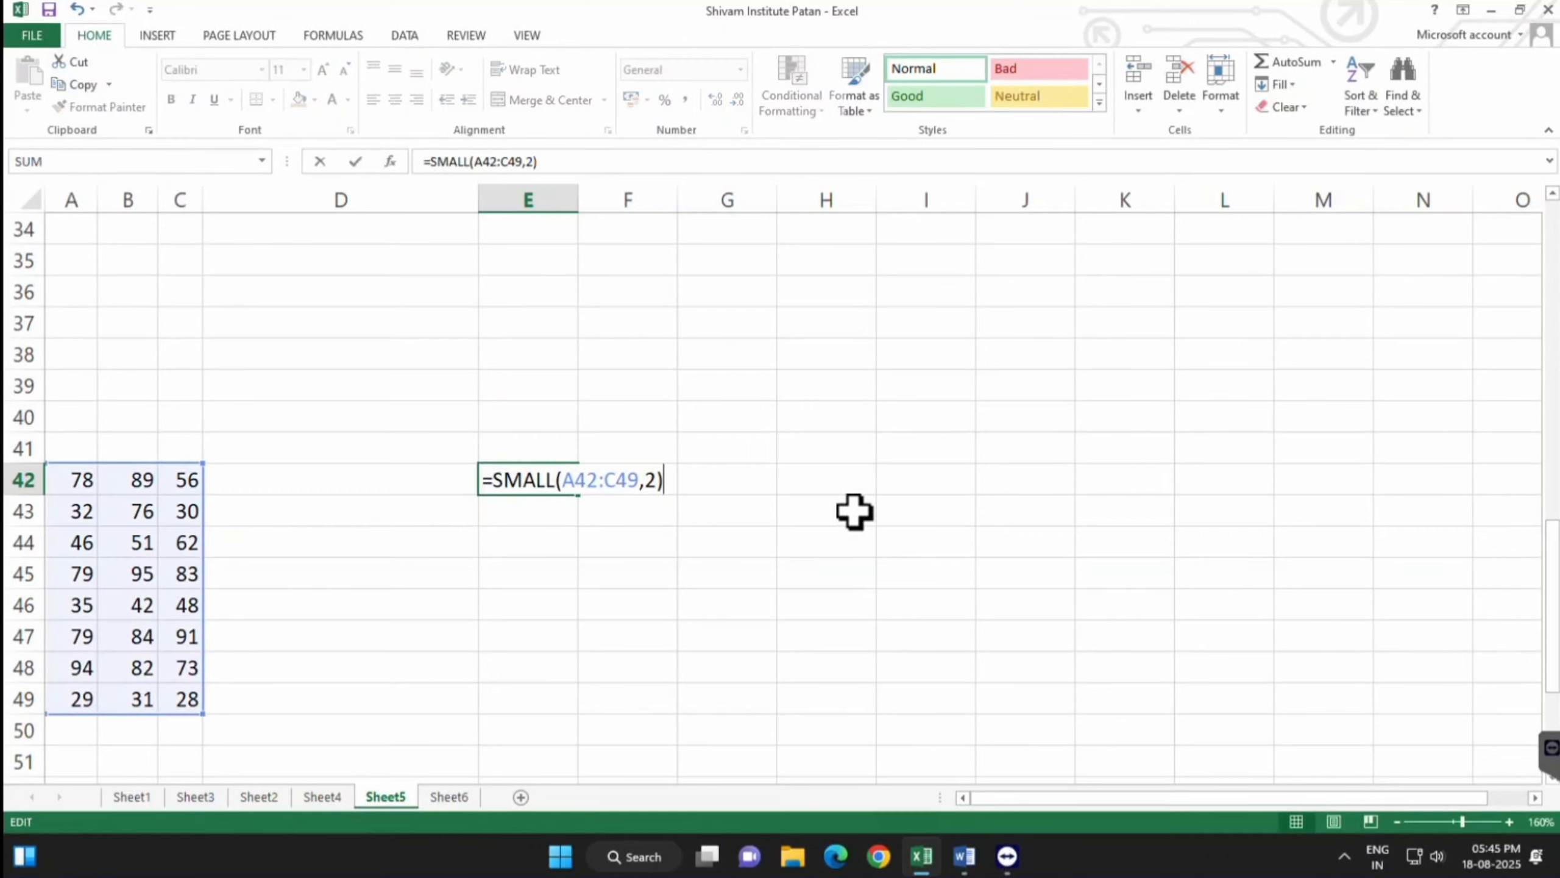
text(3)
key(Return)
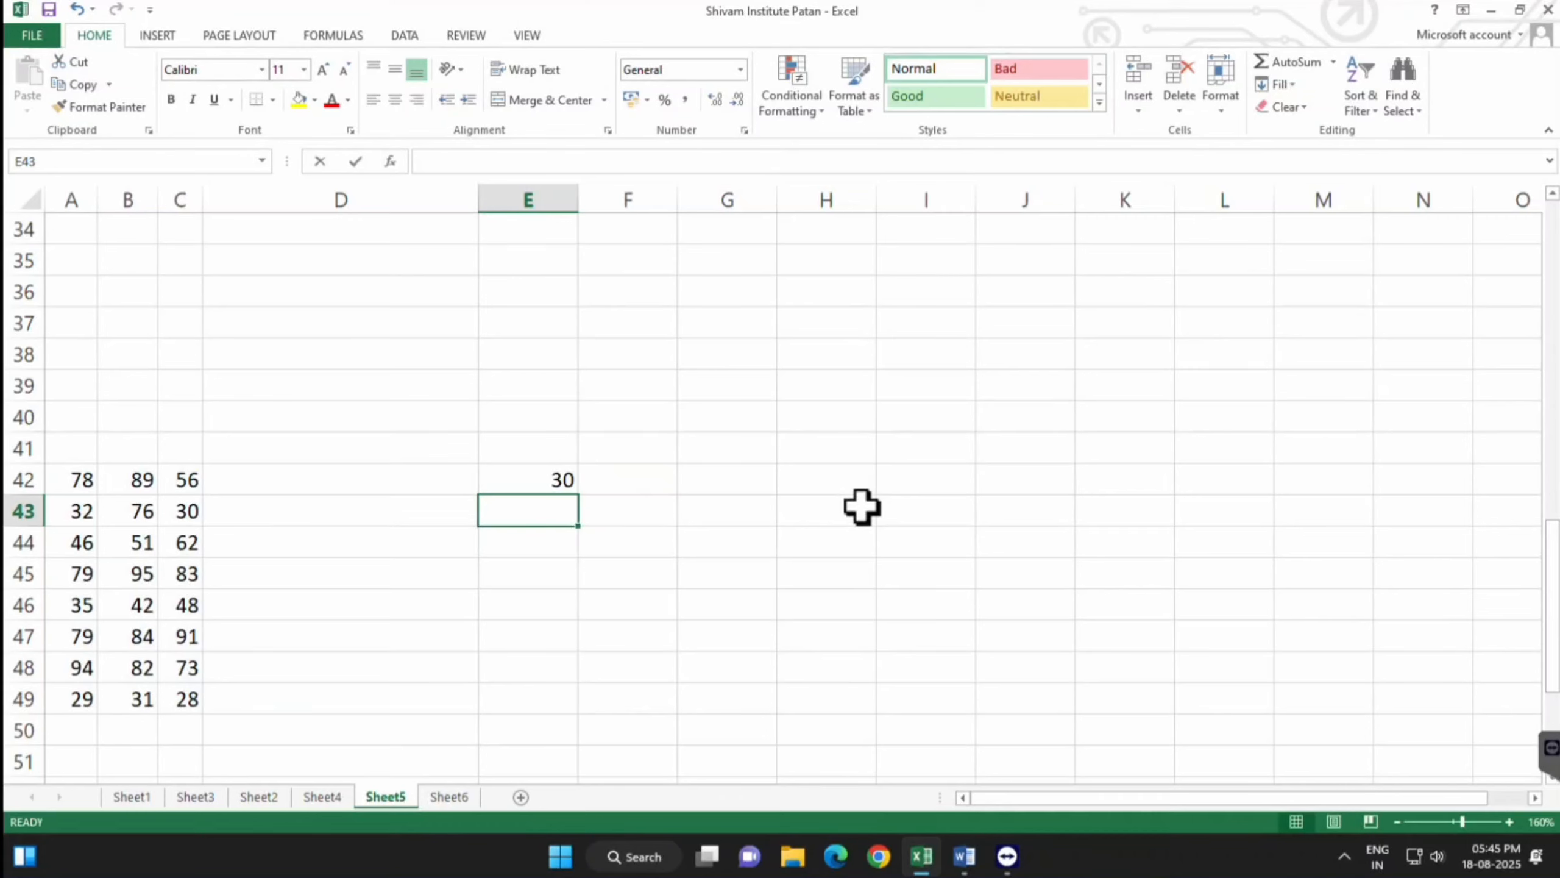
Enter =LARGE(A42:C49,3) in E43 to find the third-largest number in the block
text(=larg)
key(Tab)
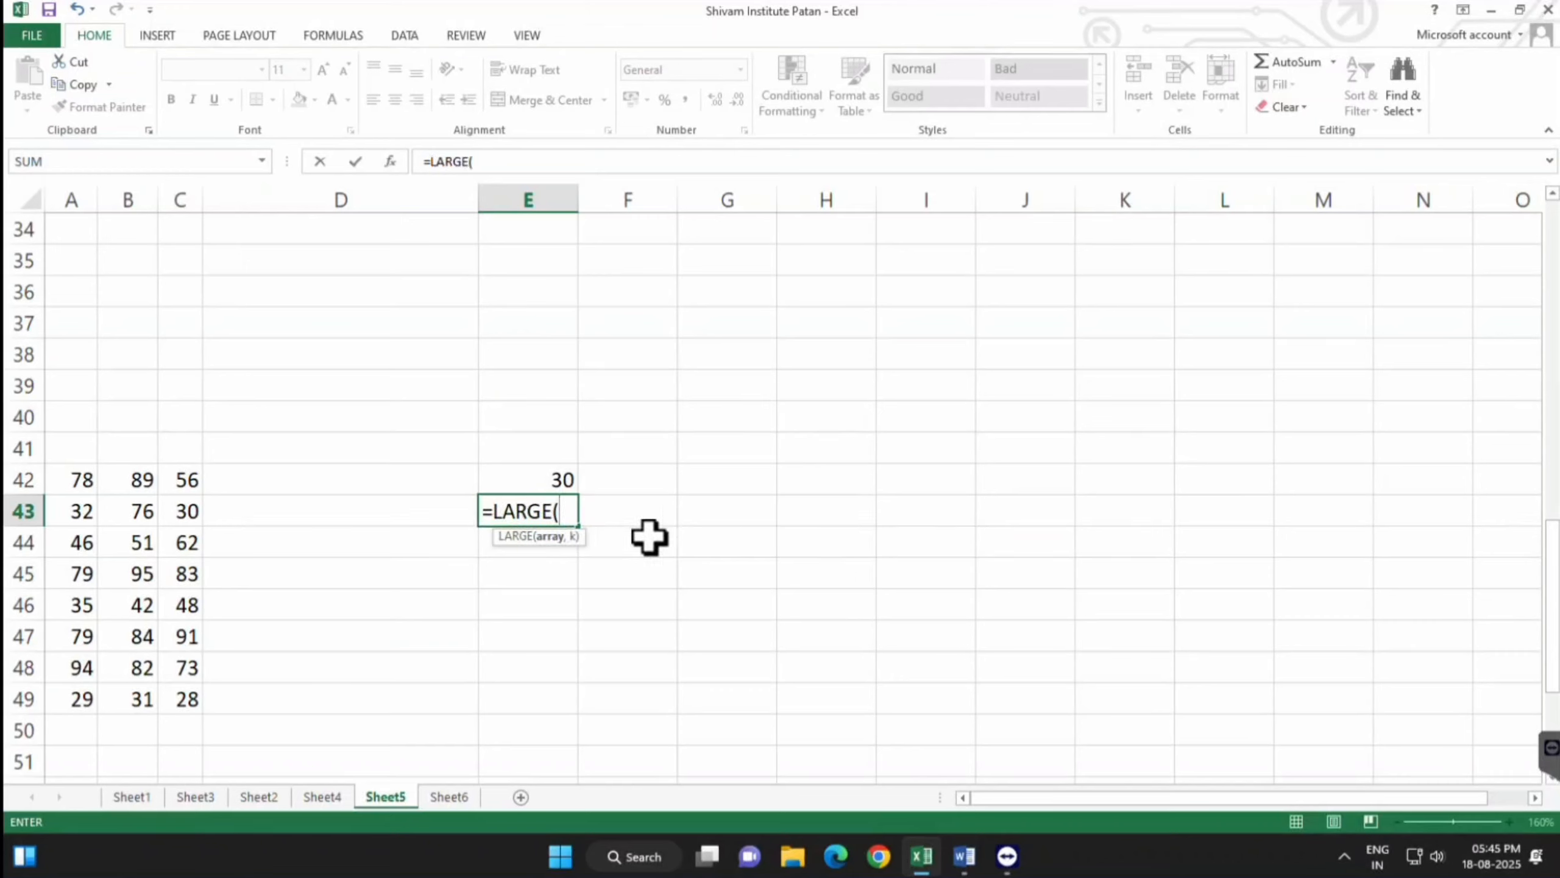
drag(88, 488, 141, 543)
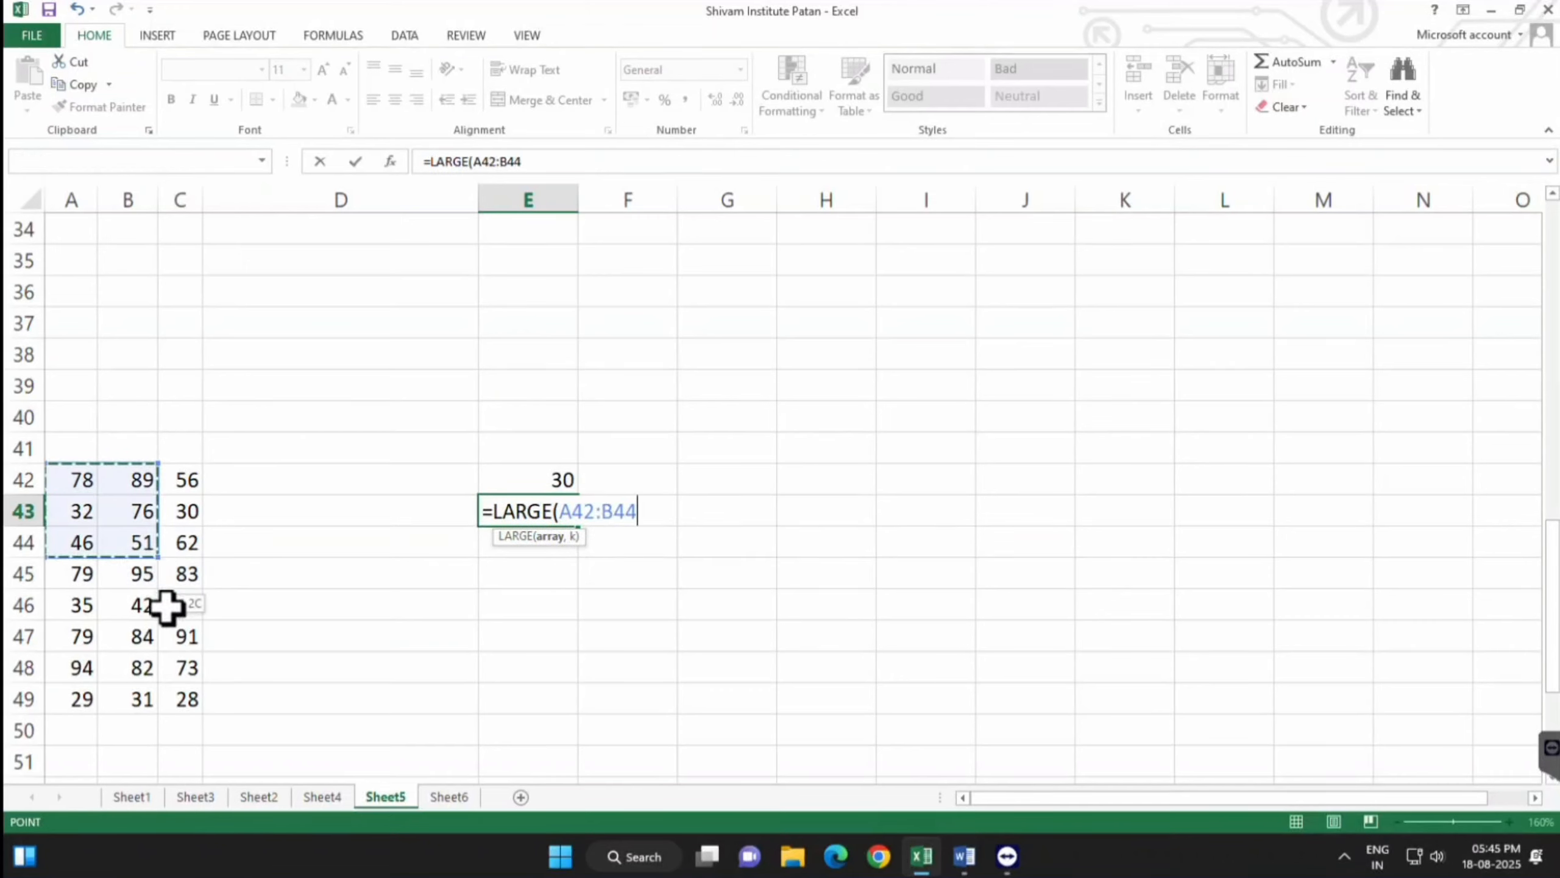
drag(166, 606, 195, 683)
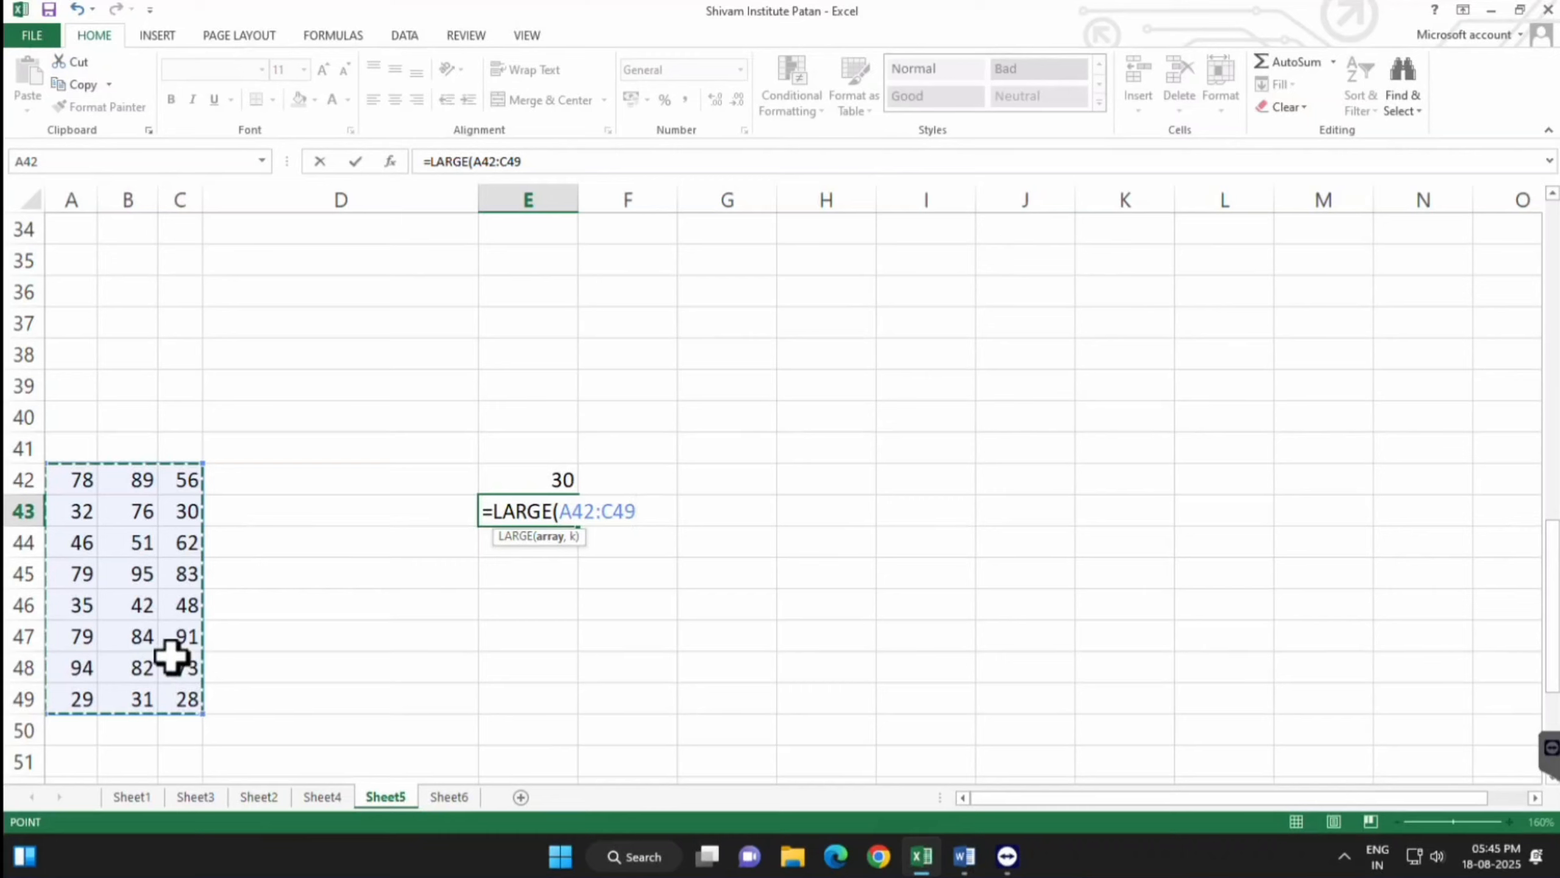
text(,3)
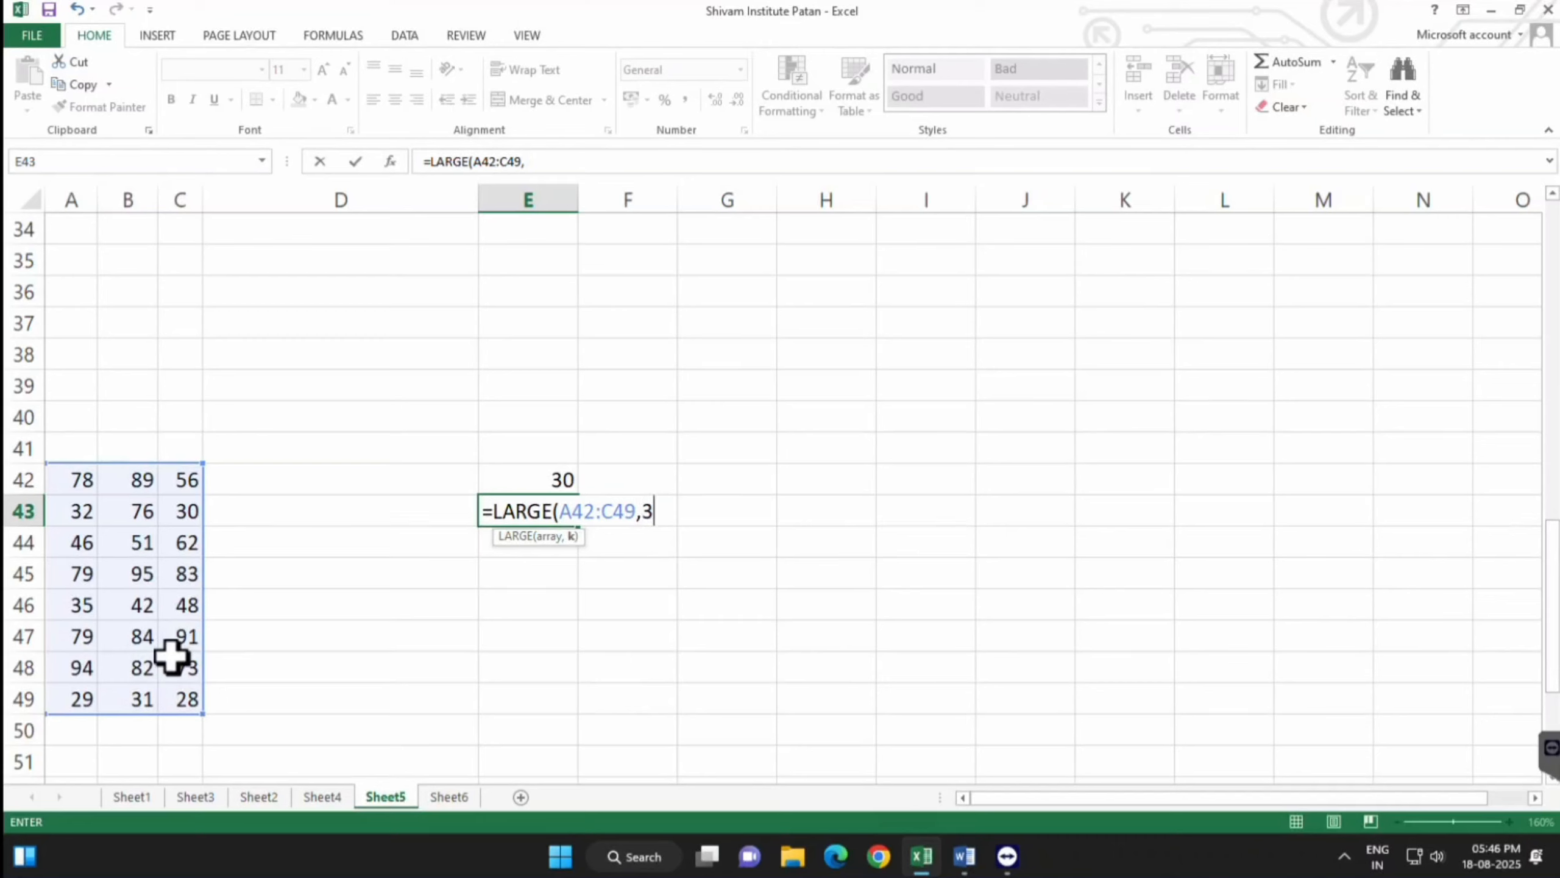
key(Return)
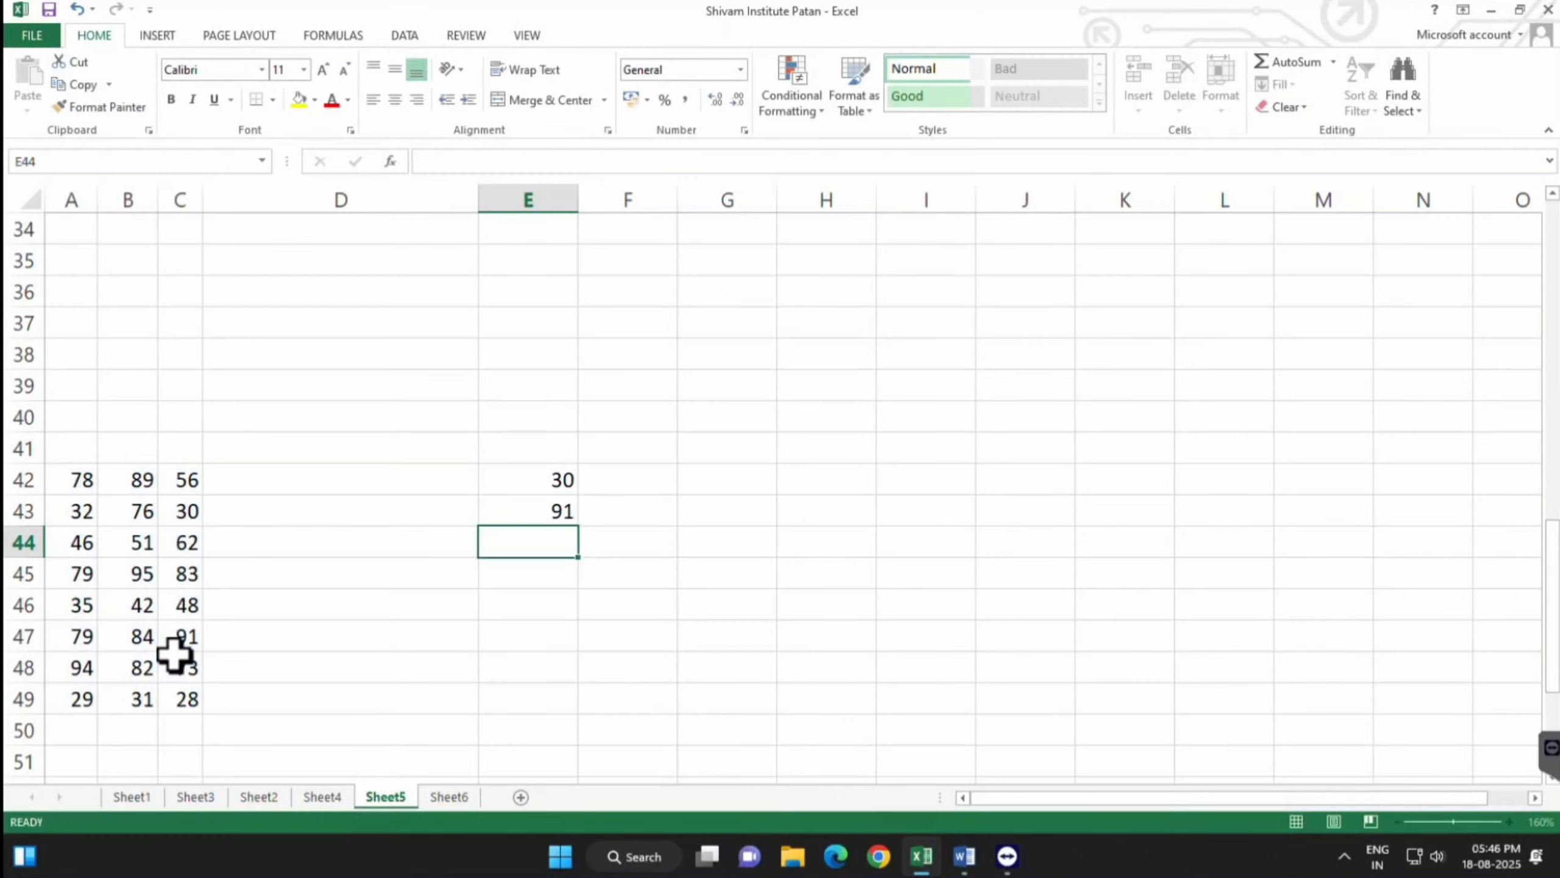
Clear the LARGE formula from E43 and the SMALL formula from E42
key(Up)
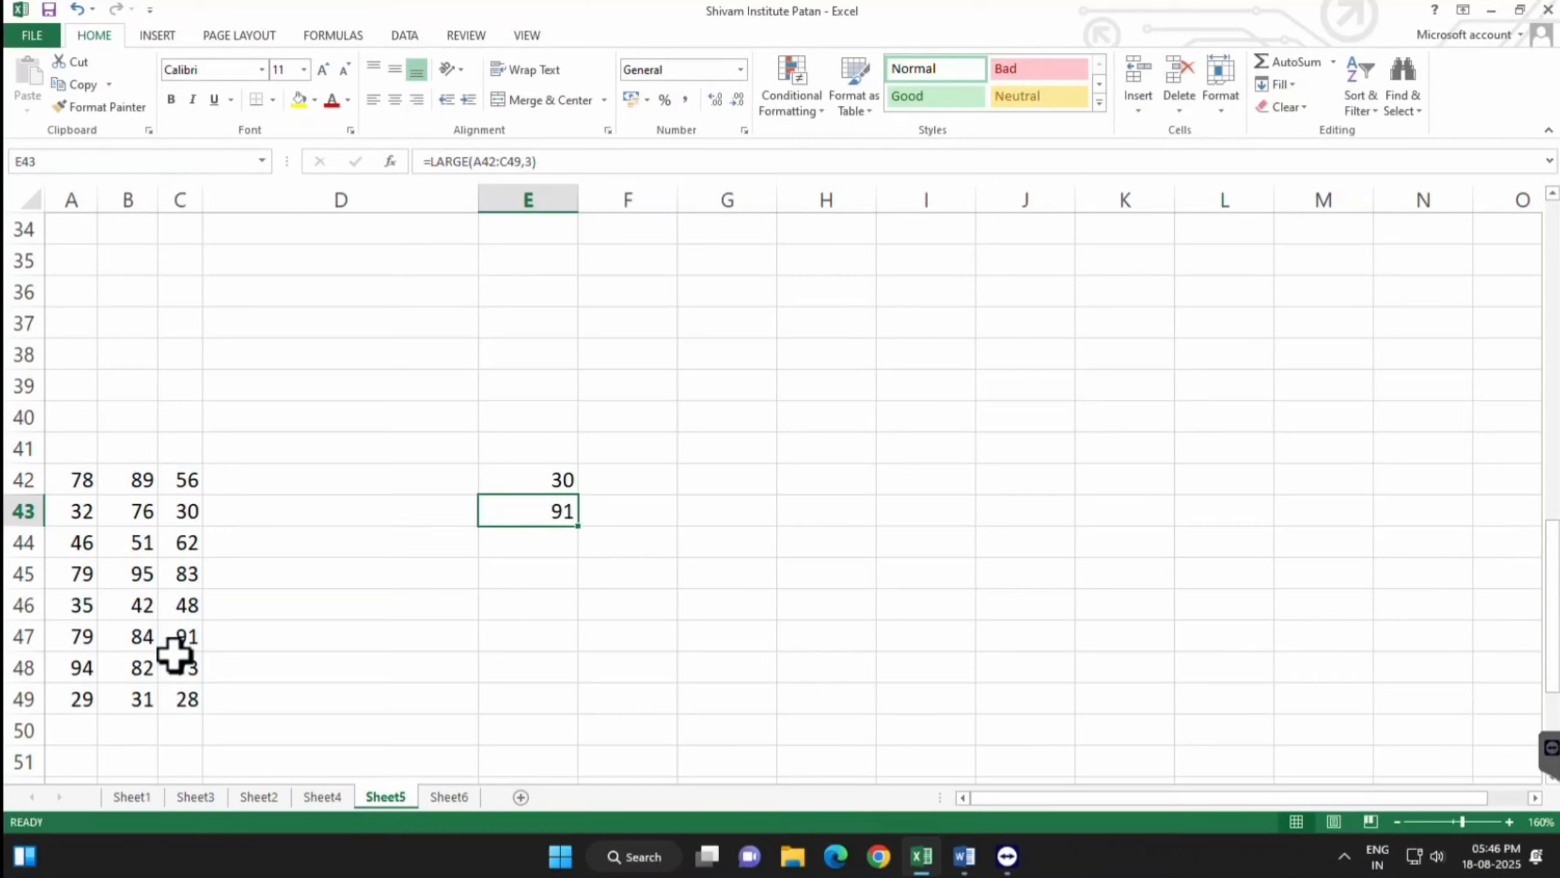
key(Delete)
key(Up)
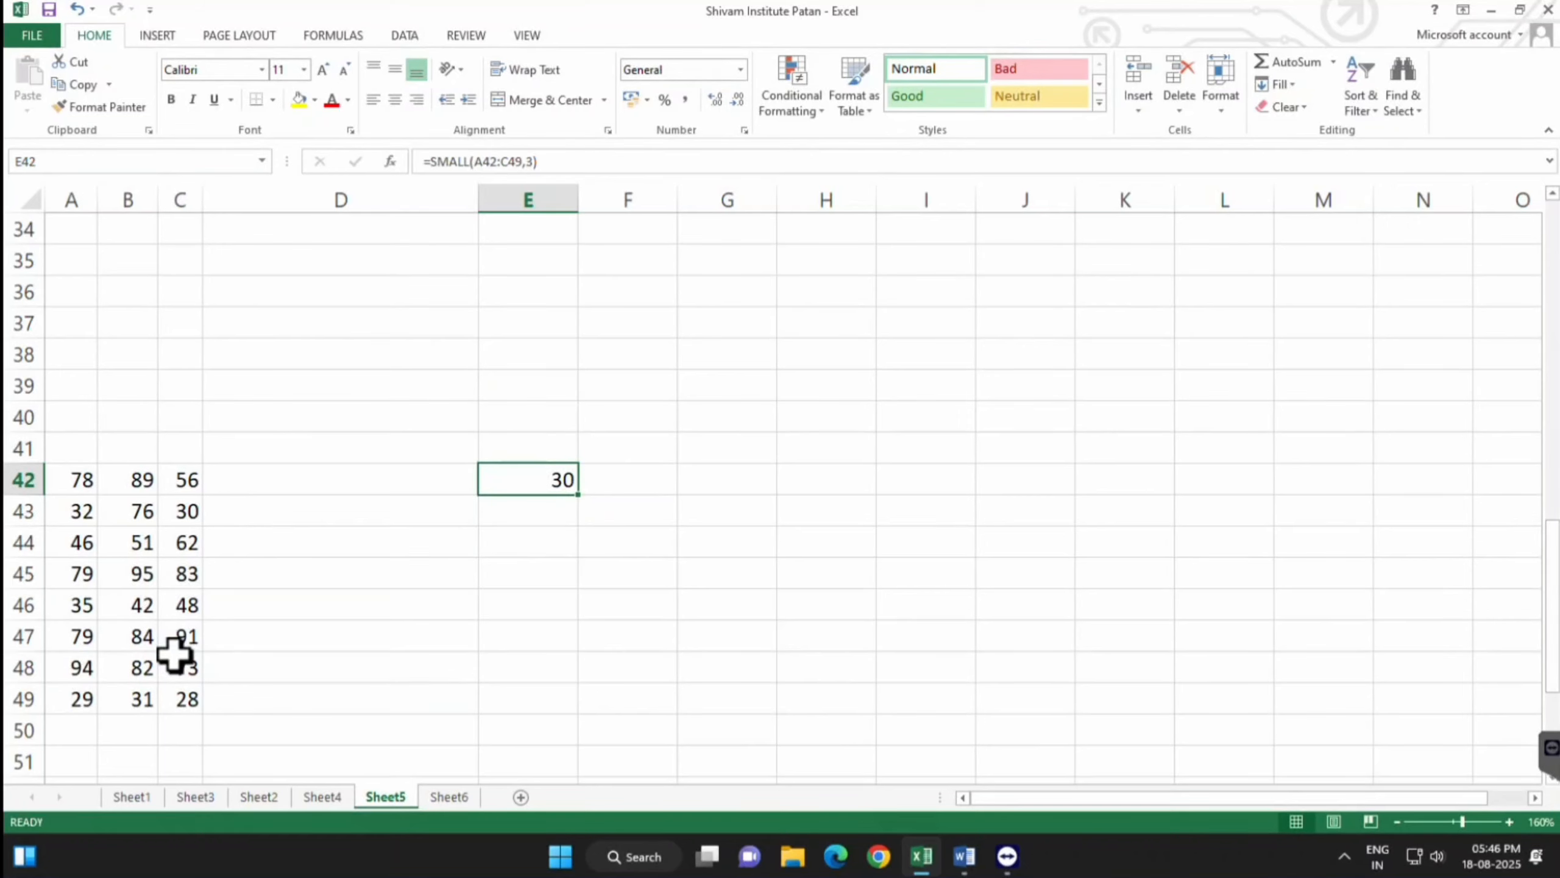
key(Delete)
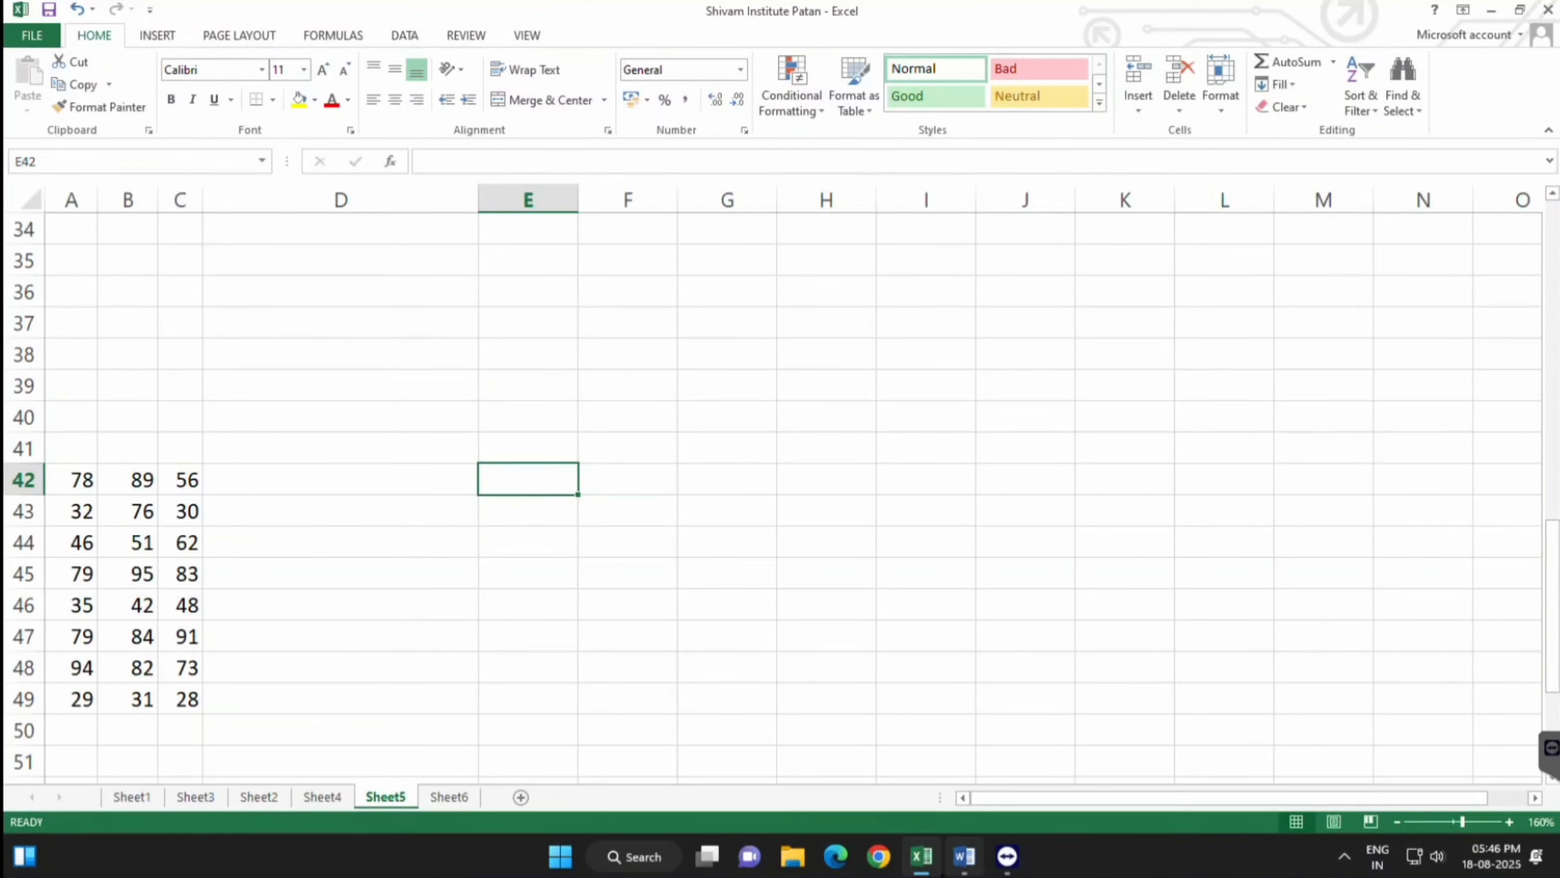
Look up NOW and TODAY, entries 18 and 19, in the Word formula list and return to the Excel workbook
click(964, 858)
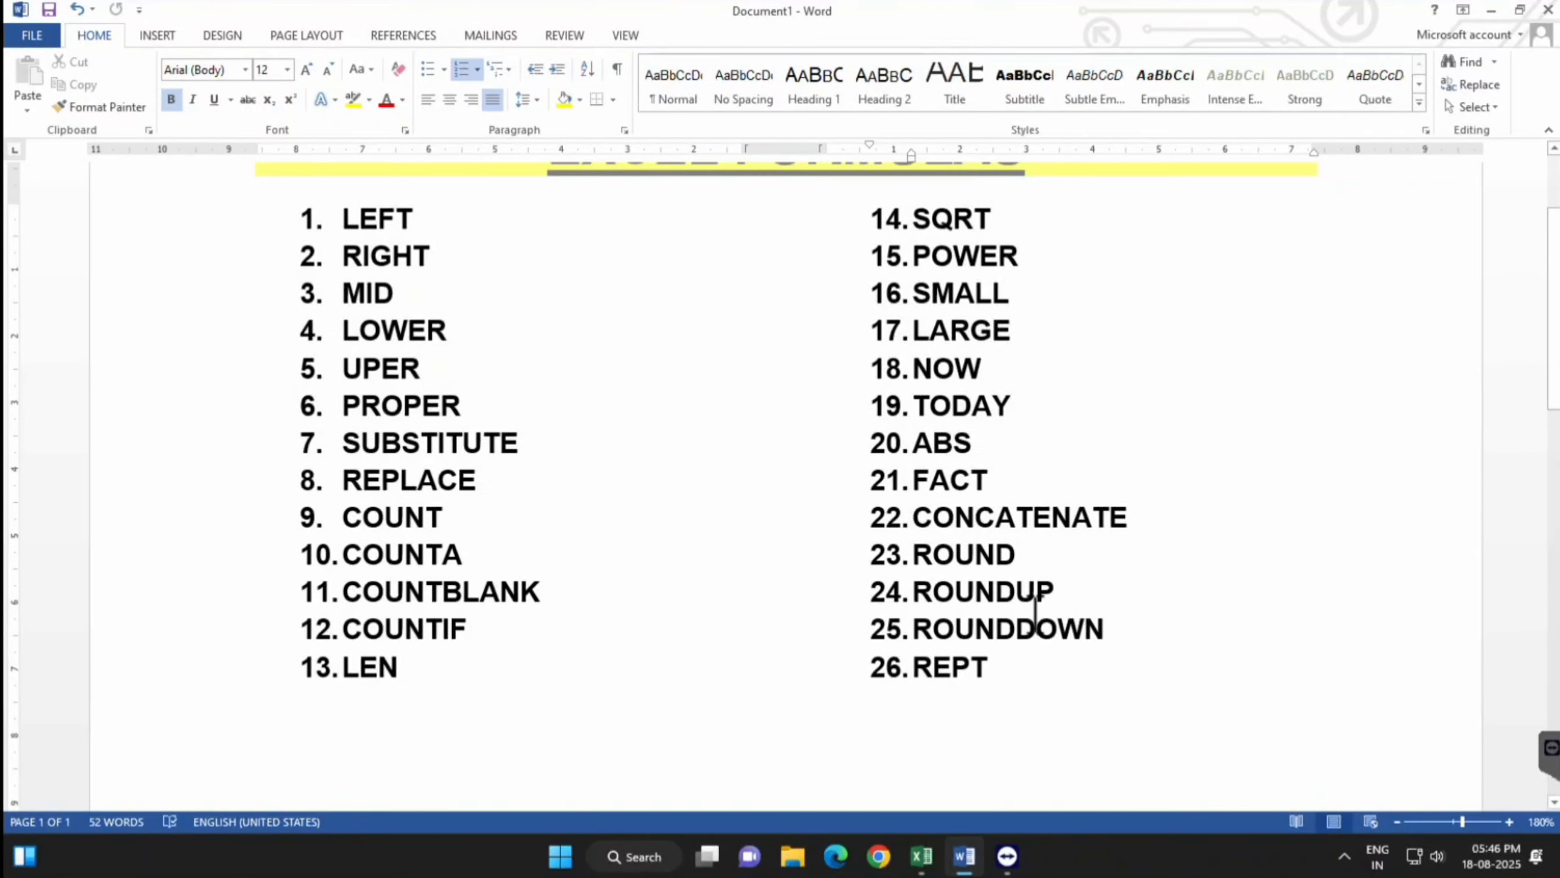
drag(919, 367, 1017, 413)
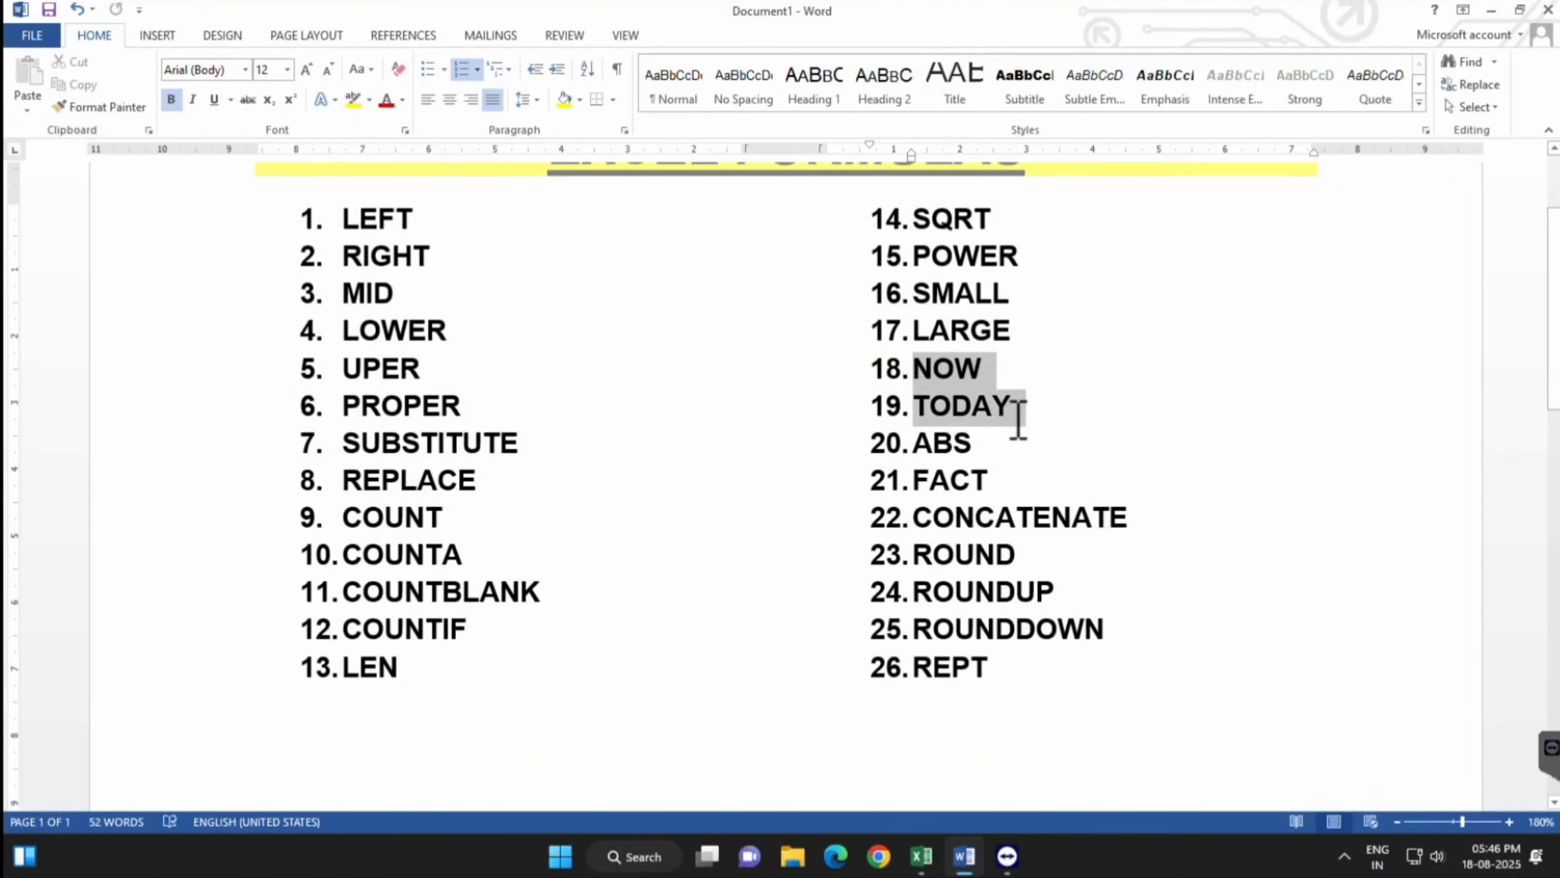
click(921, 861)
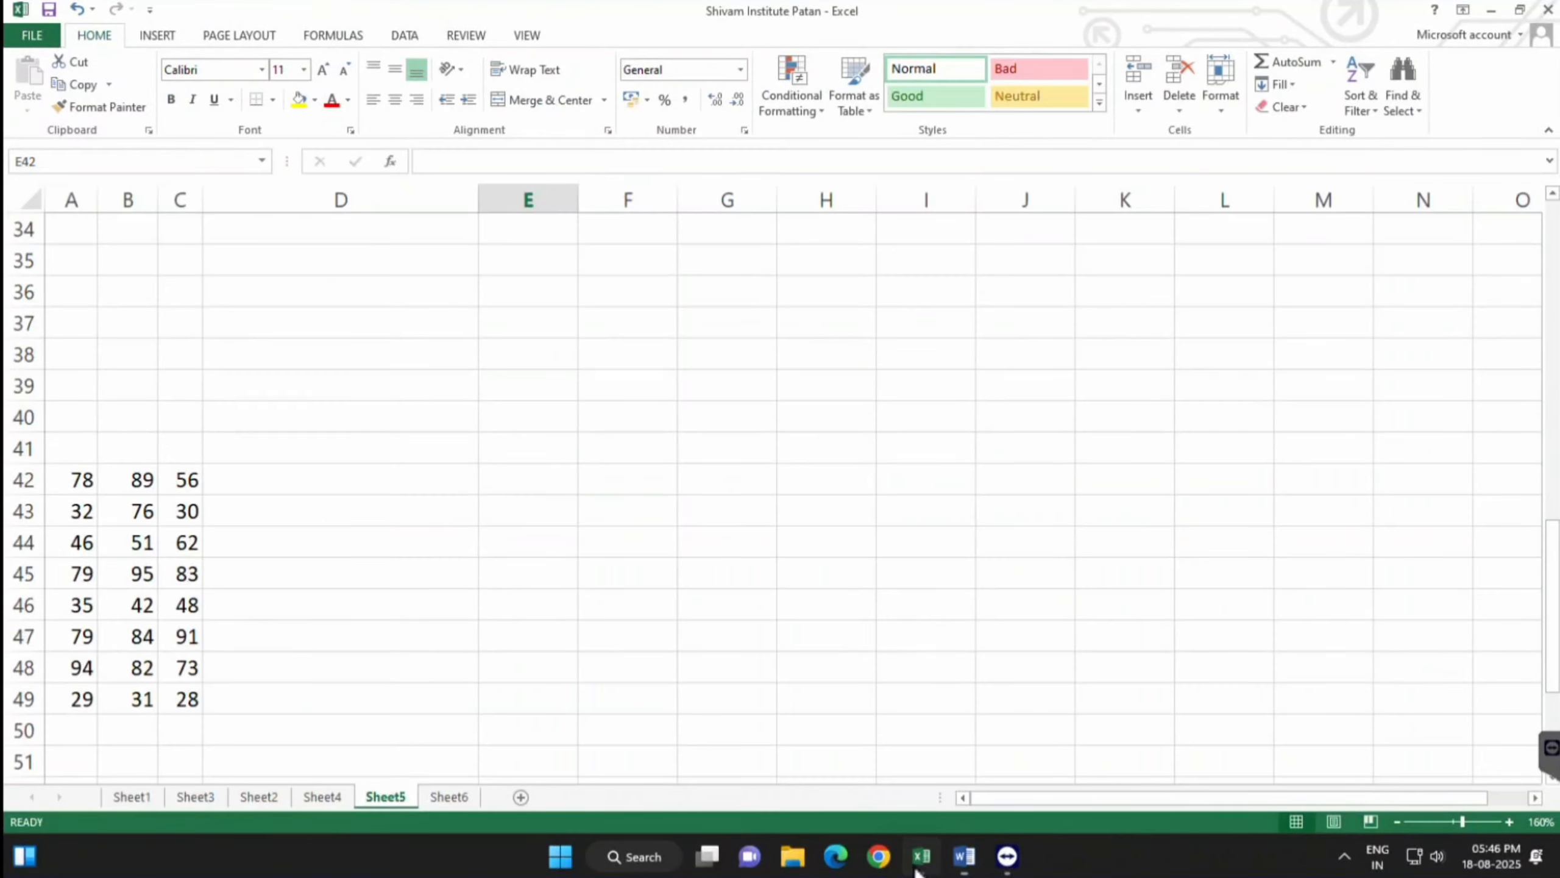
Enter =NOW() in F42 to return the current date and time
click(512, 507)
click(623, 467)
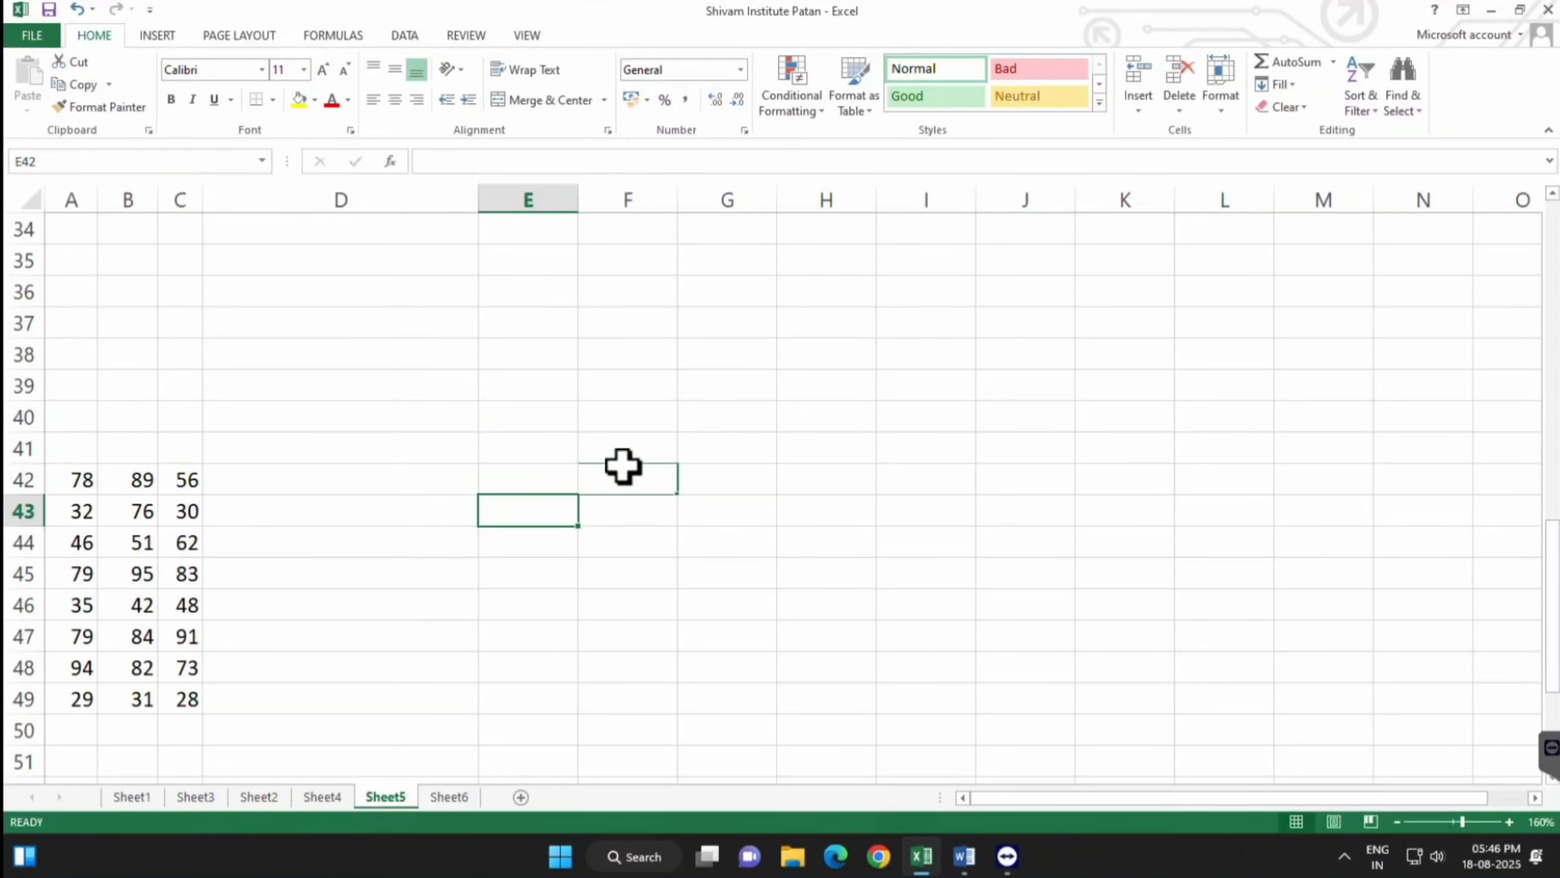
text(=now)
double_click(624, 507)
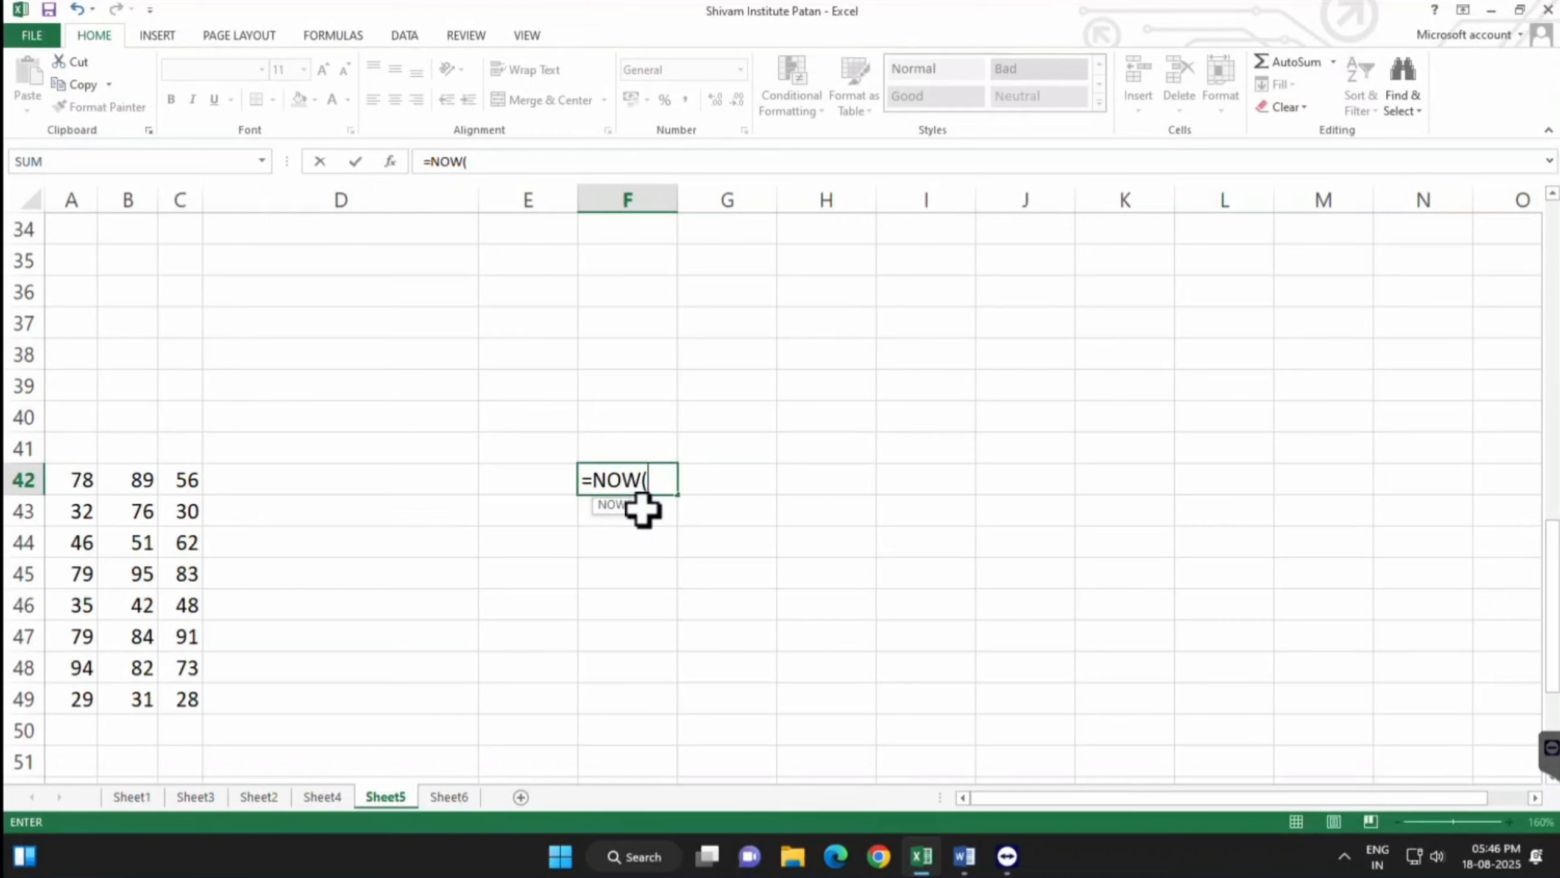
text())
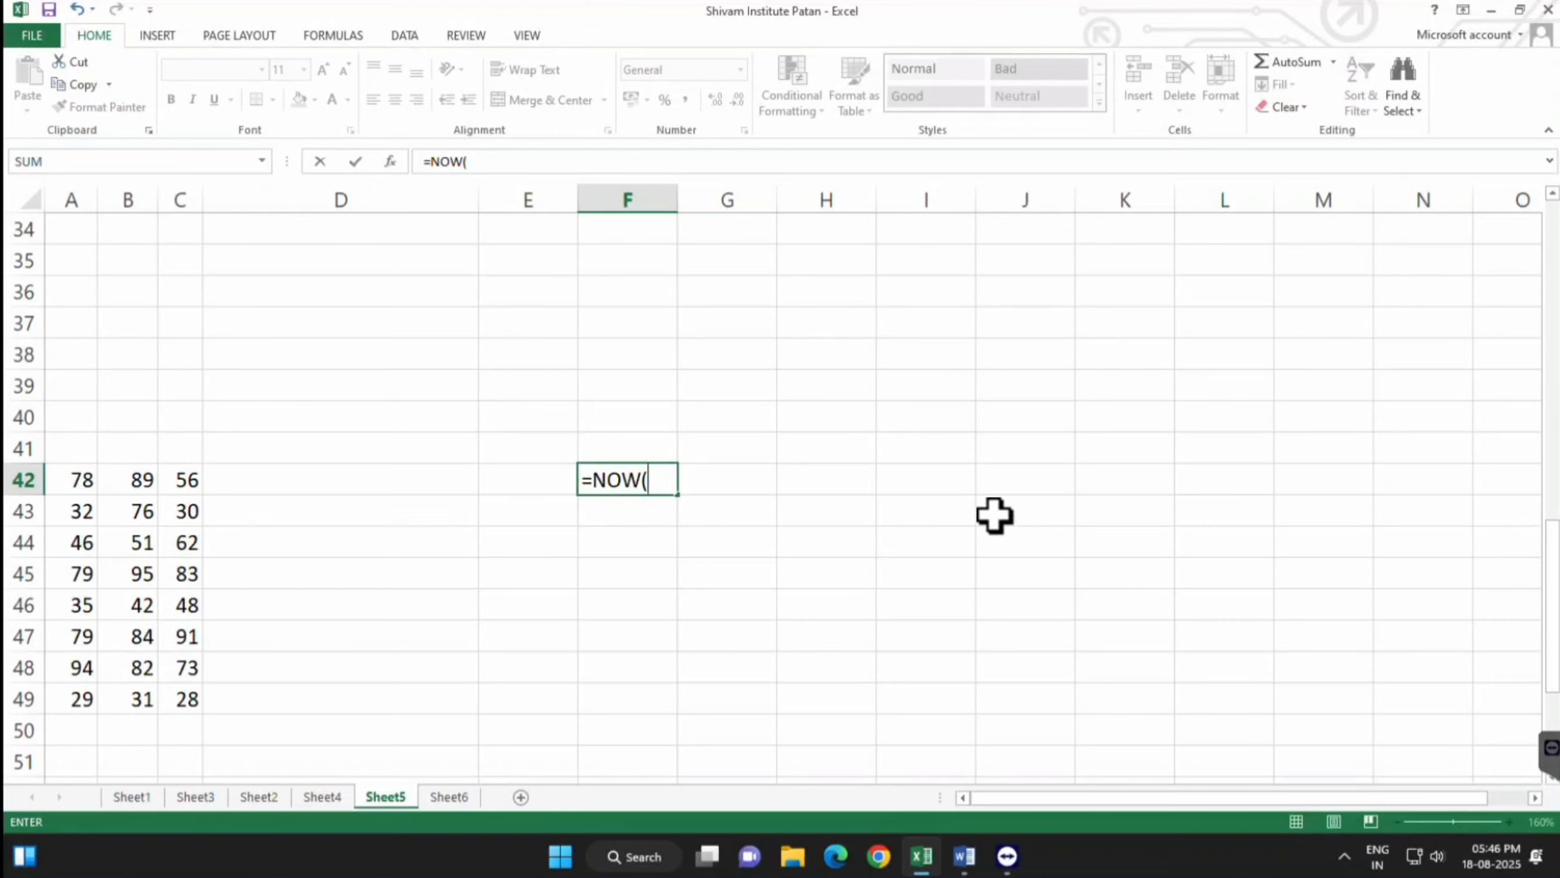
key(Return)
Enter =TODAY() in G42, beside the NOW formula, to return the current date
key(Right)
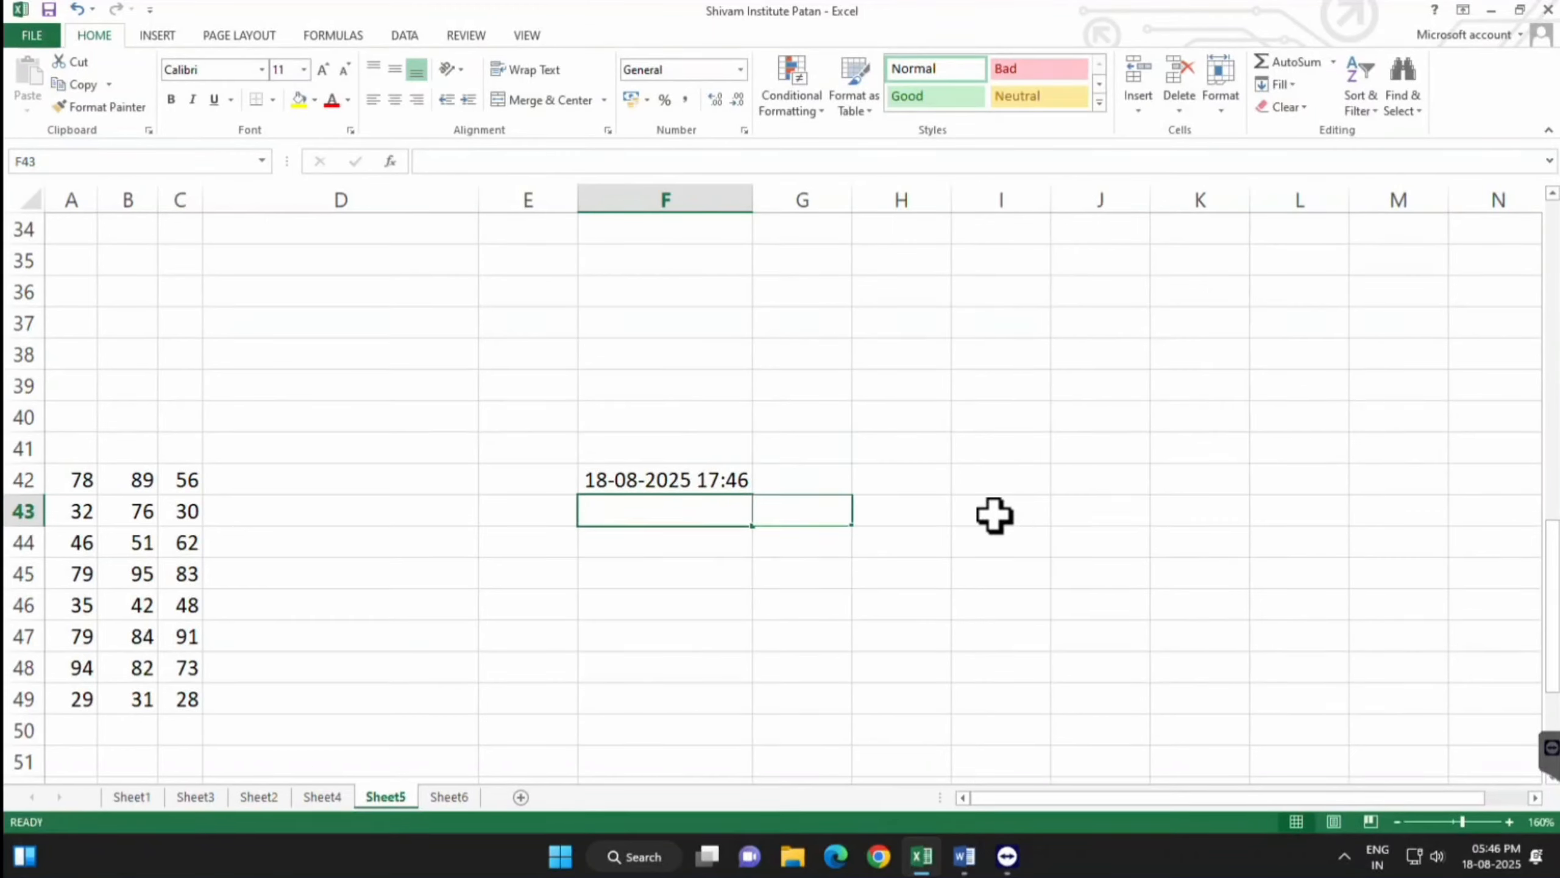
key(Up)
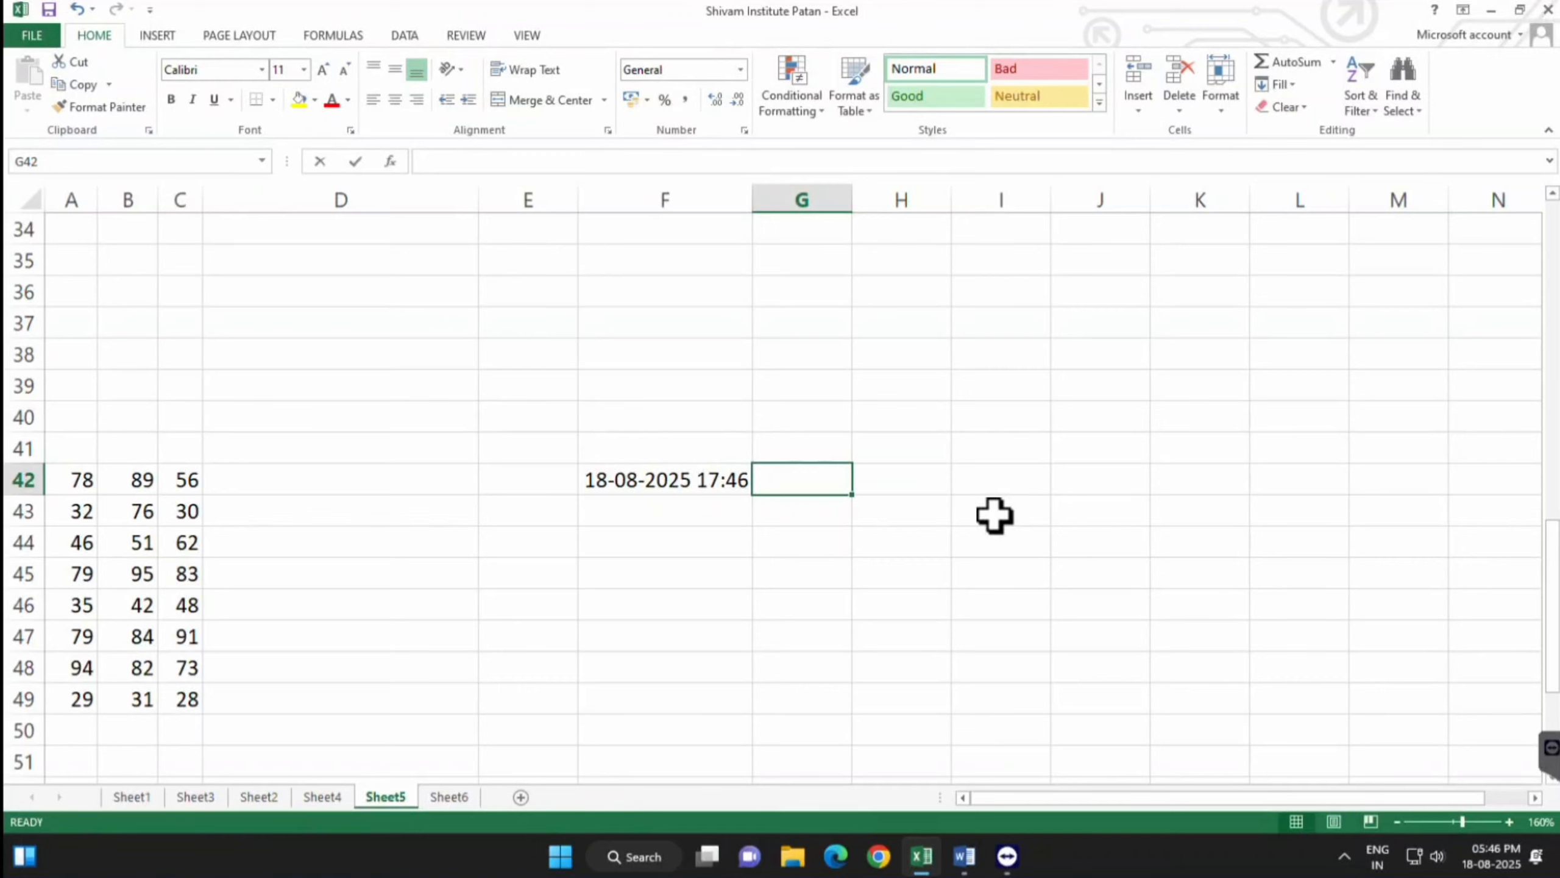
text(=today()
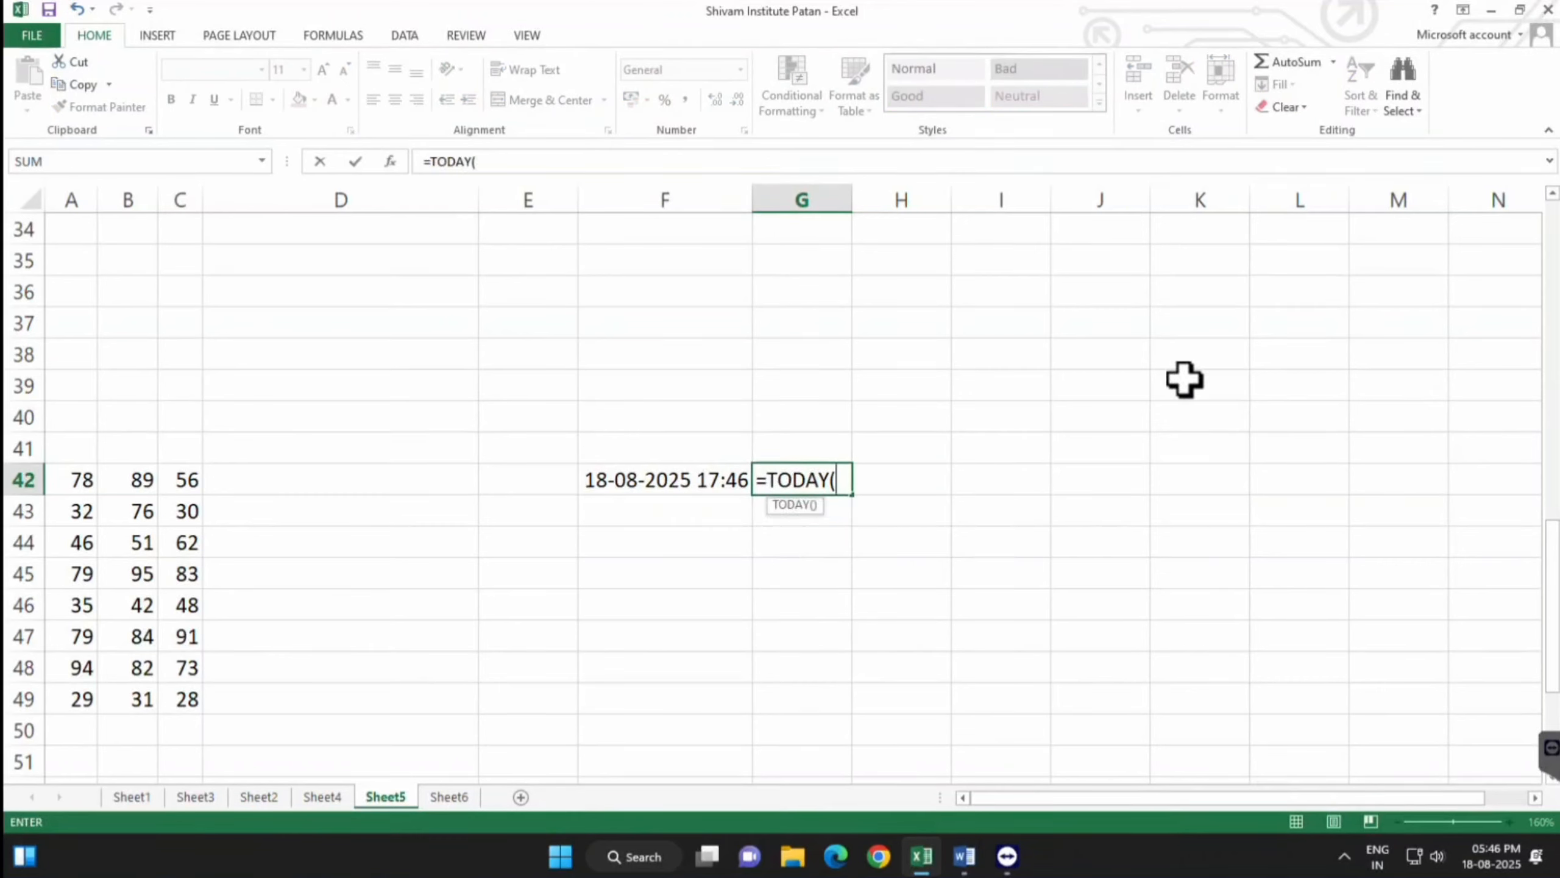
key(Return)
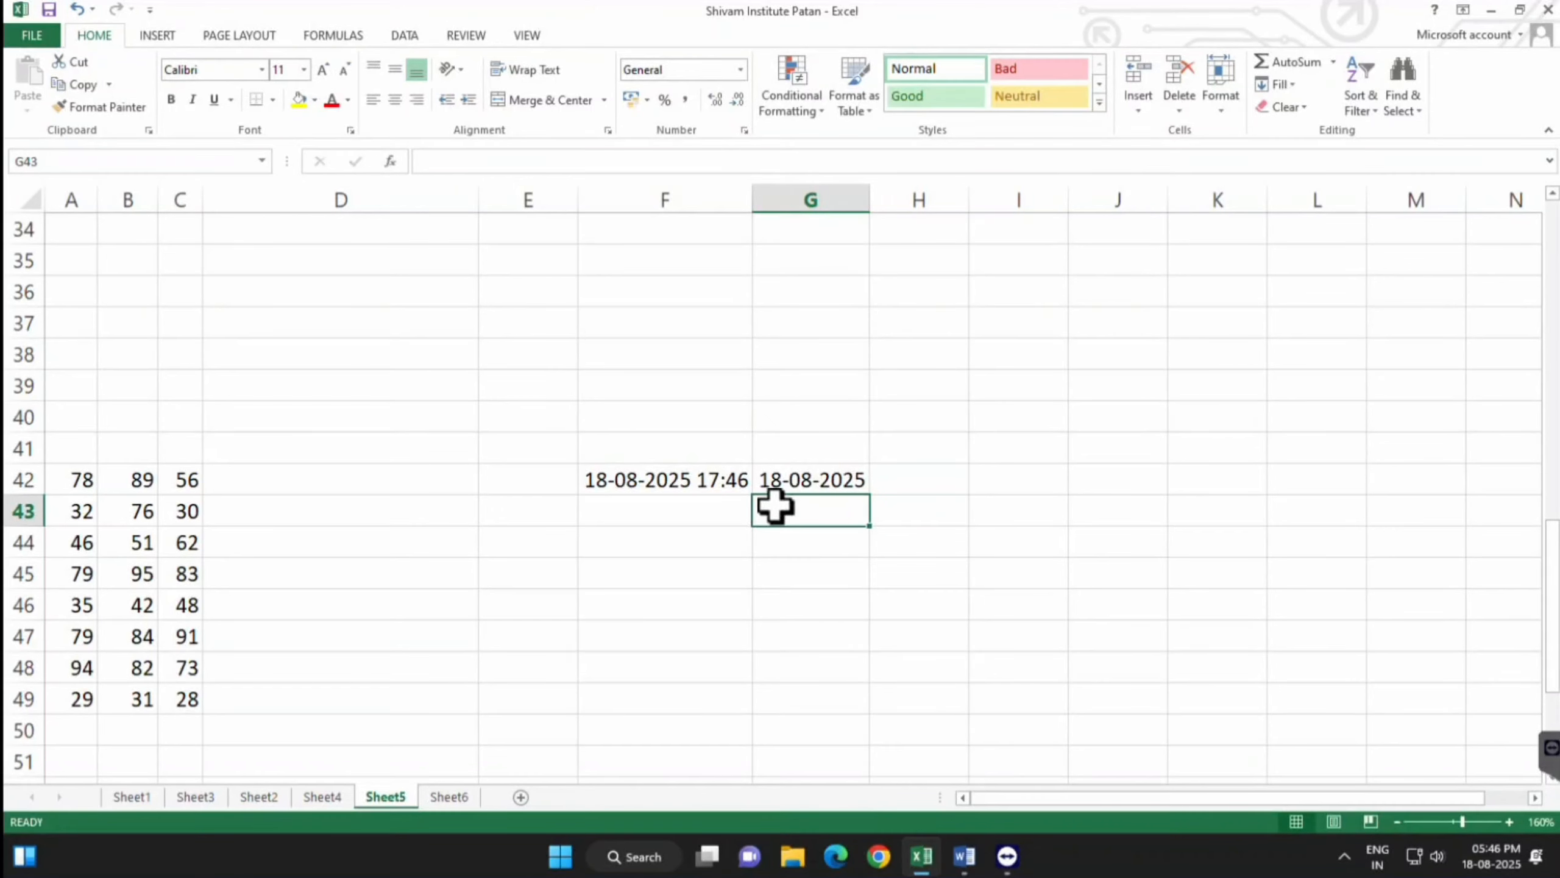
Clear the NOW and TODAY formulas from F42:G42
click(800, 460)
drag(801, 485, 613, 492)
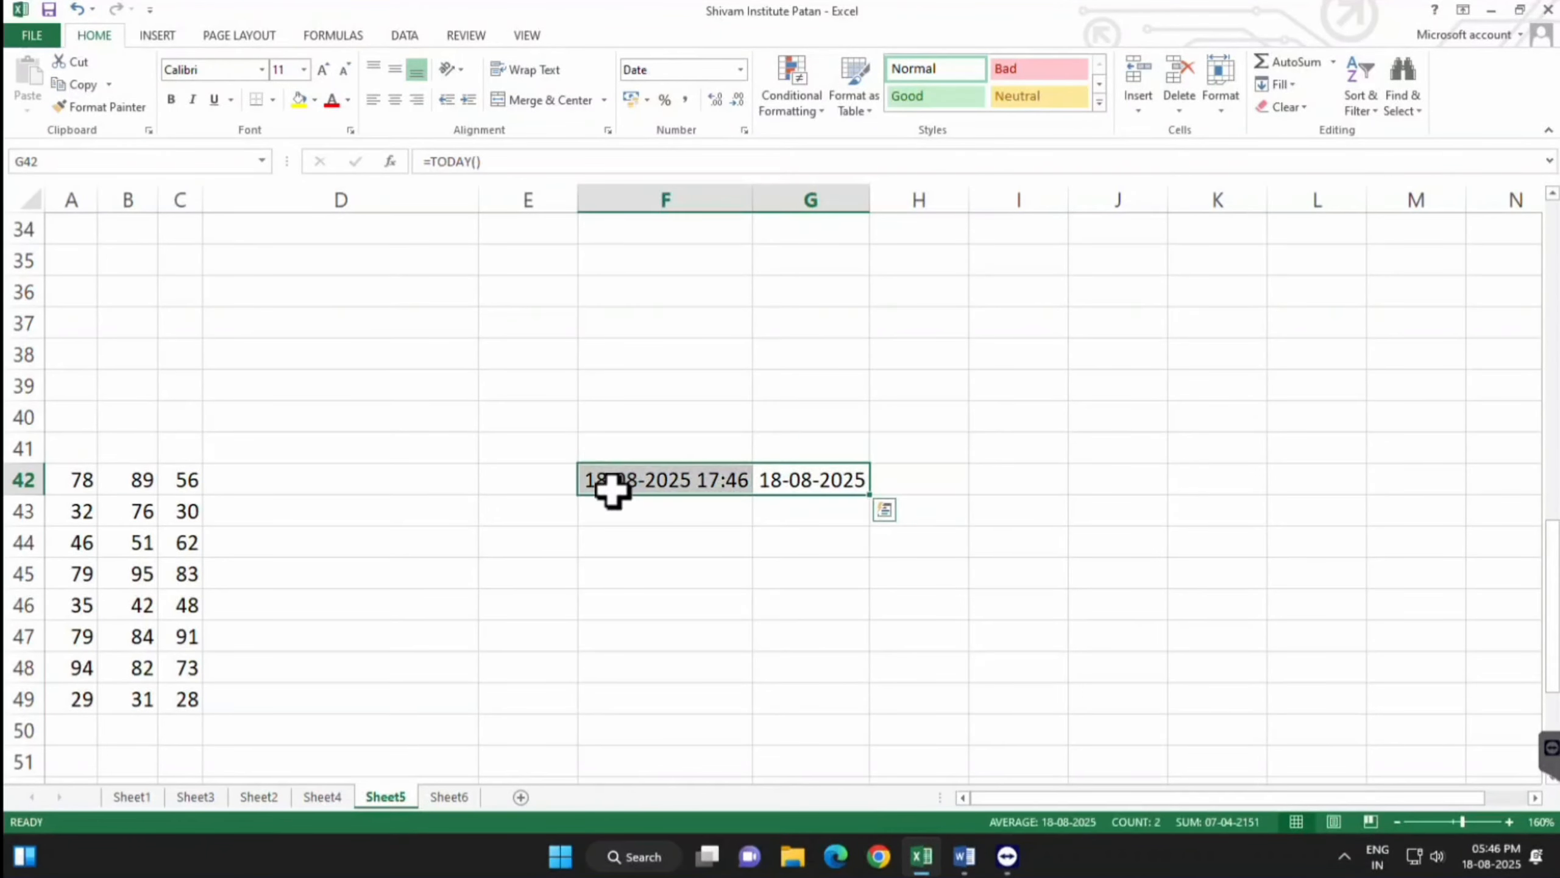
click(712, 585)
Look up ABS, entry 20, in the Word formula list and return to the Excel workbook
click(964, 856)
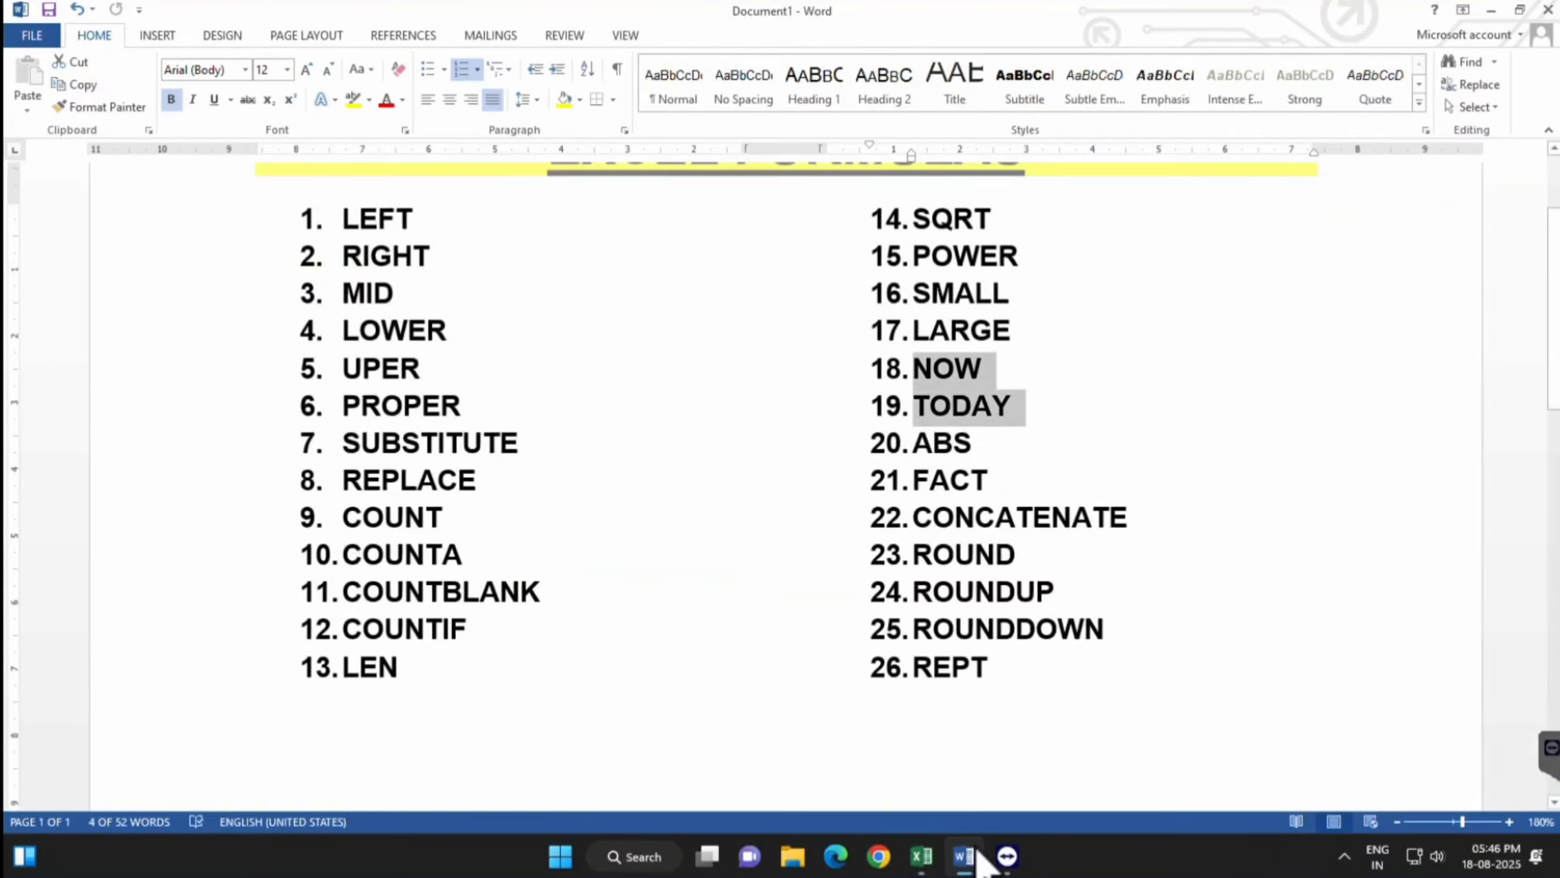
double_click(940, 442)
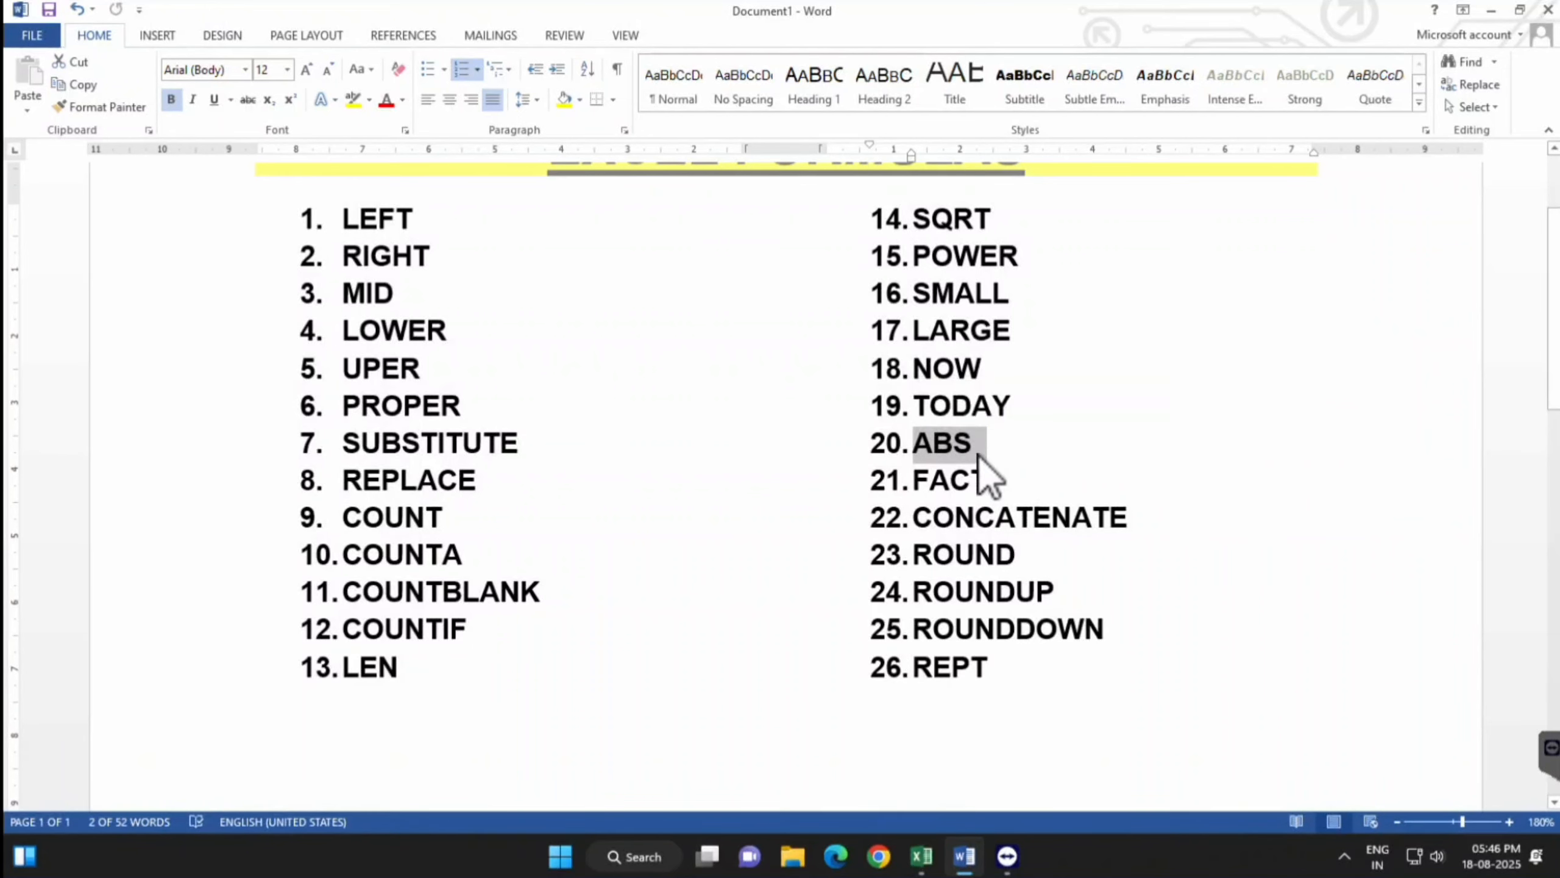
click(976, 452)
click(933, 860)
Autofit column A so the Amount heading in A55 fits, and select the negative amounts in A56:A59
click(366, 545)
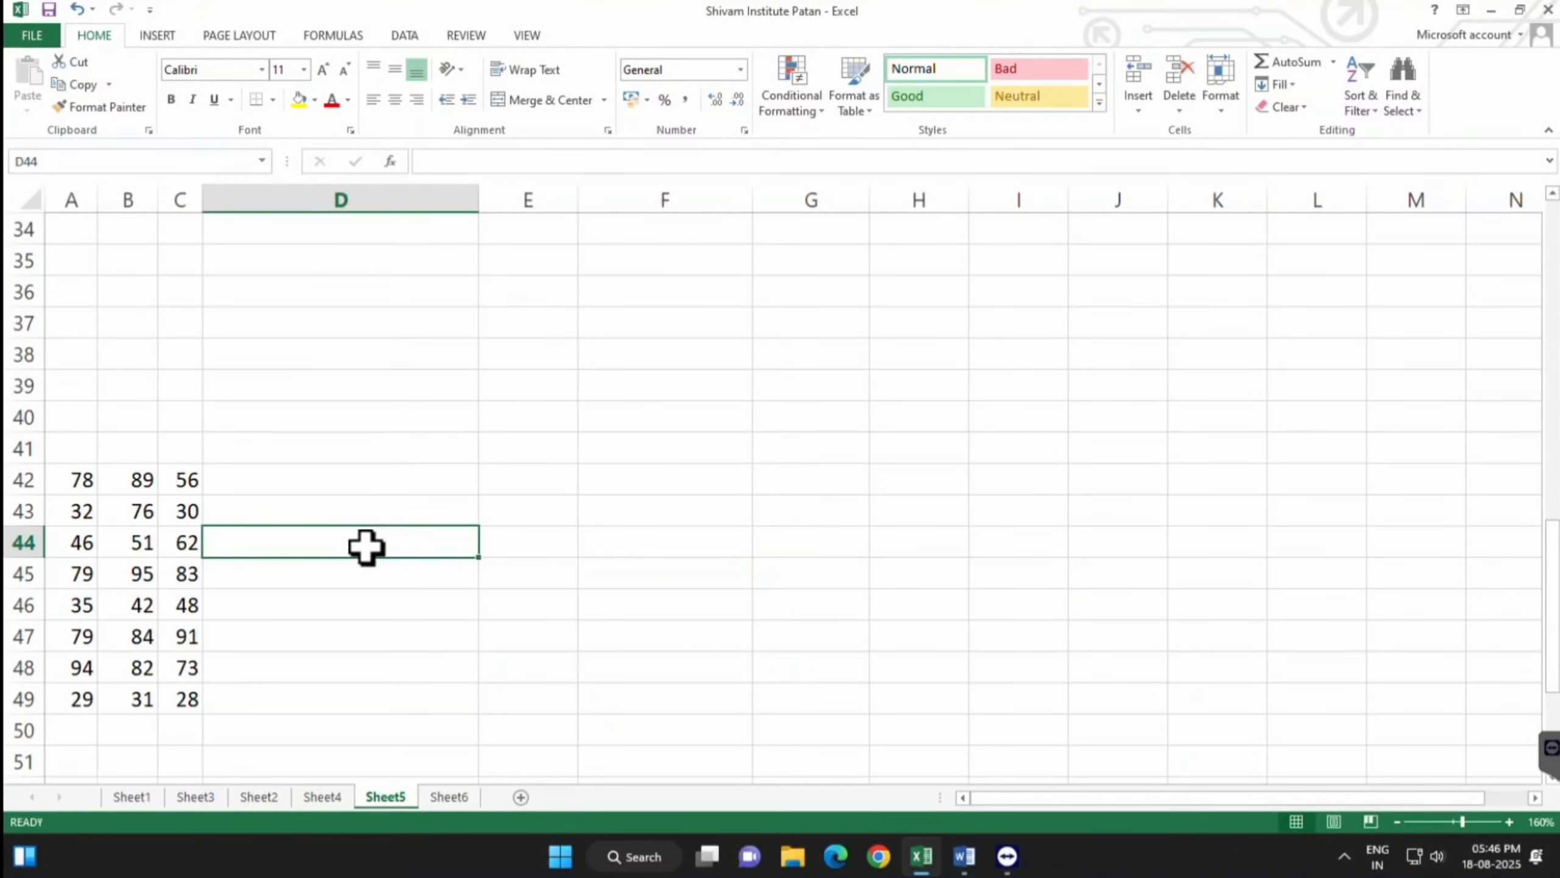
scroll(344, 528, down, 5)
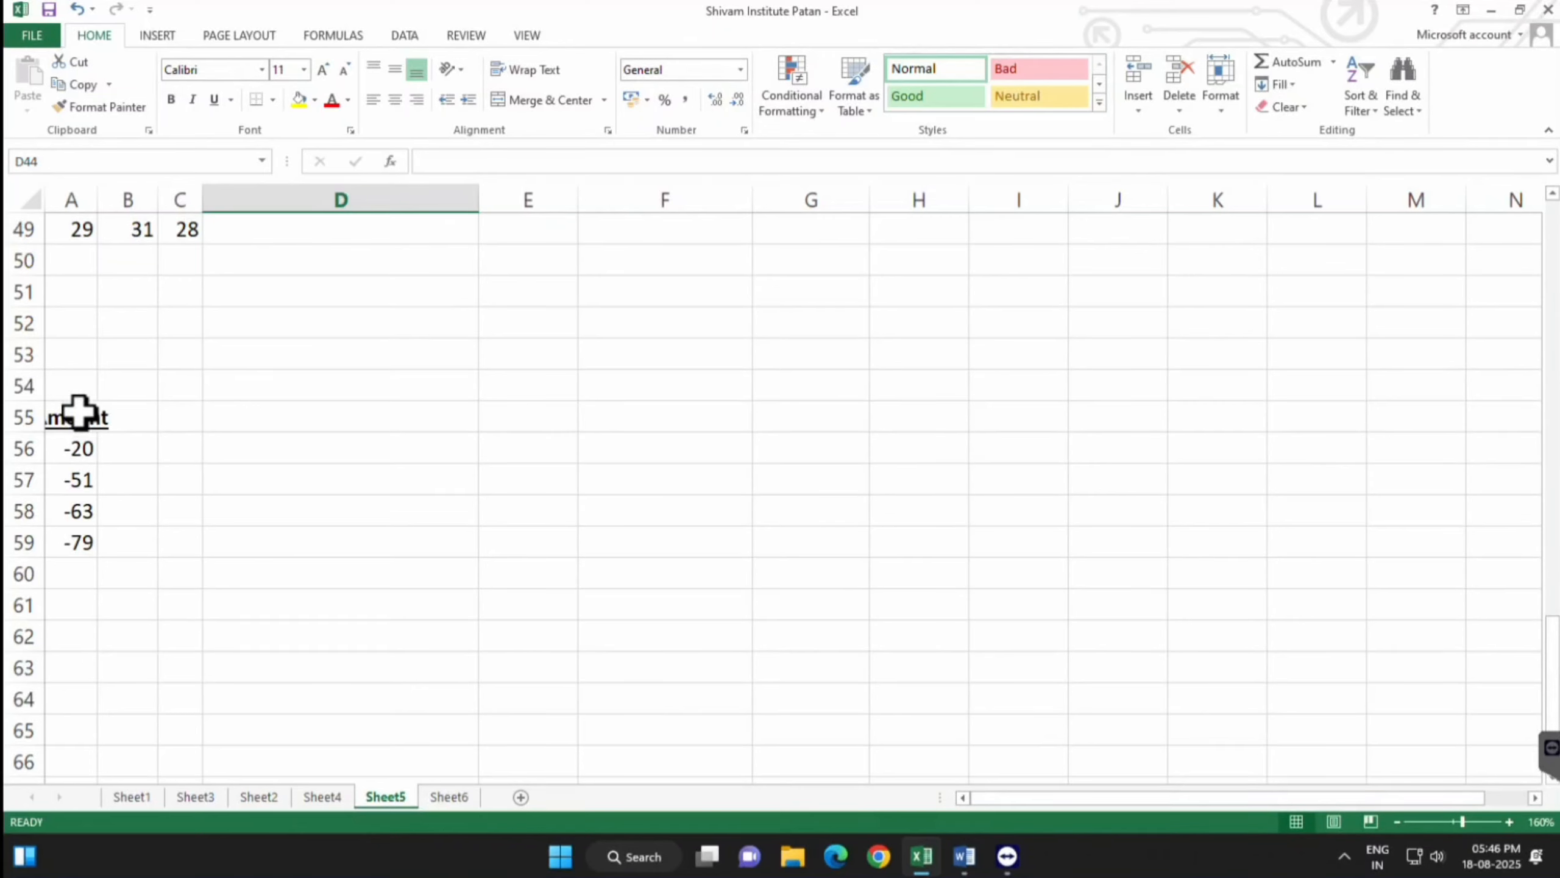
double_click(97, 198)
drag(284, 436, 279, 537)
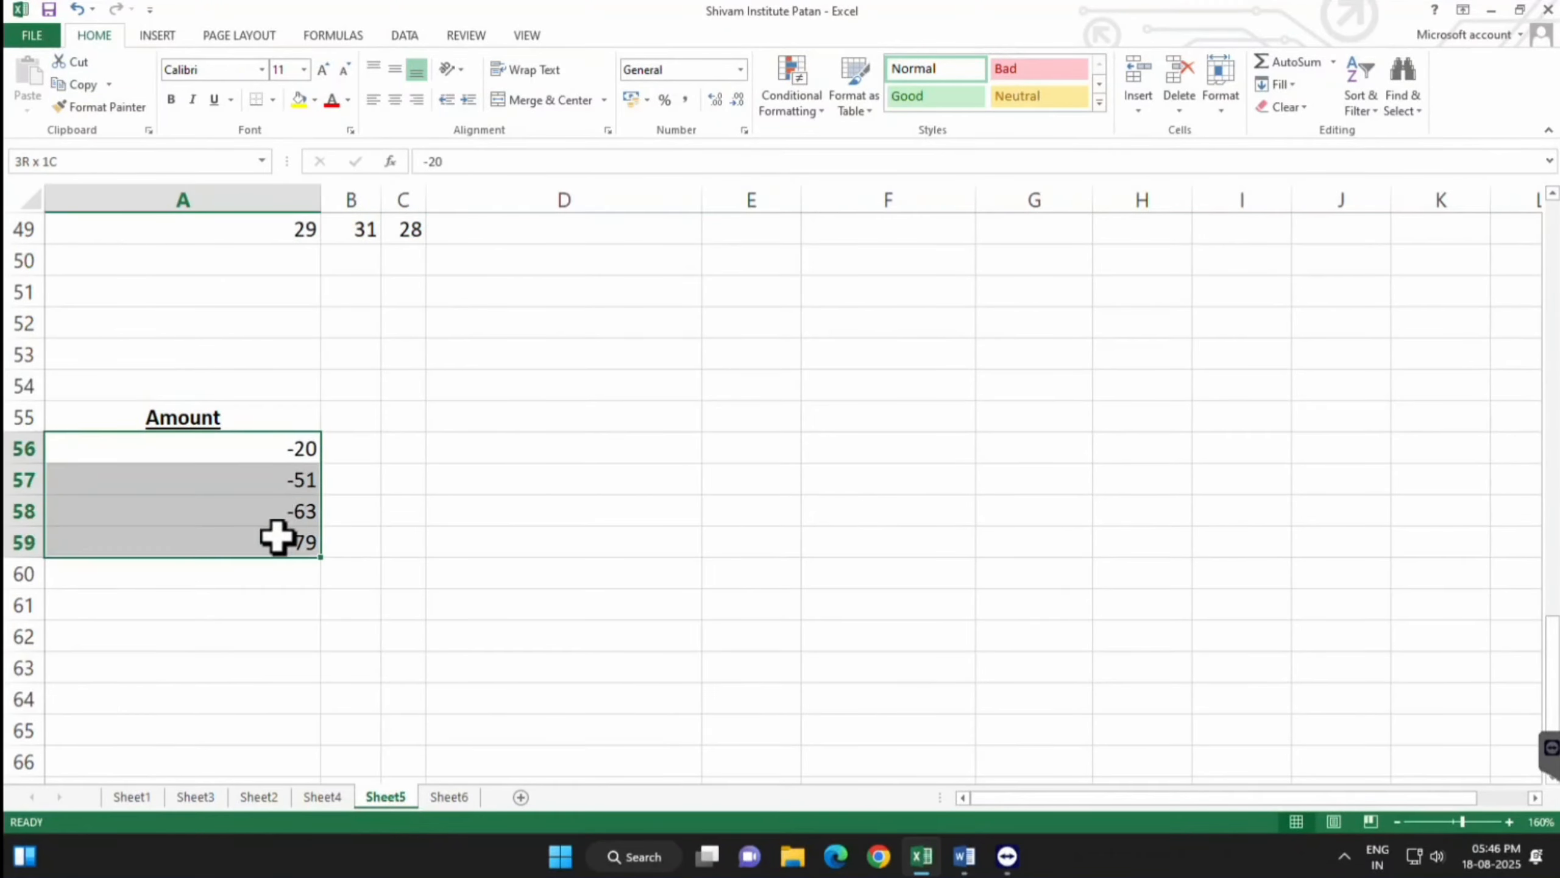
click(481, 536)
click(283, 449)
drag(283, 450, 261, 551)
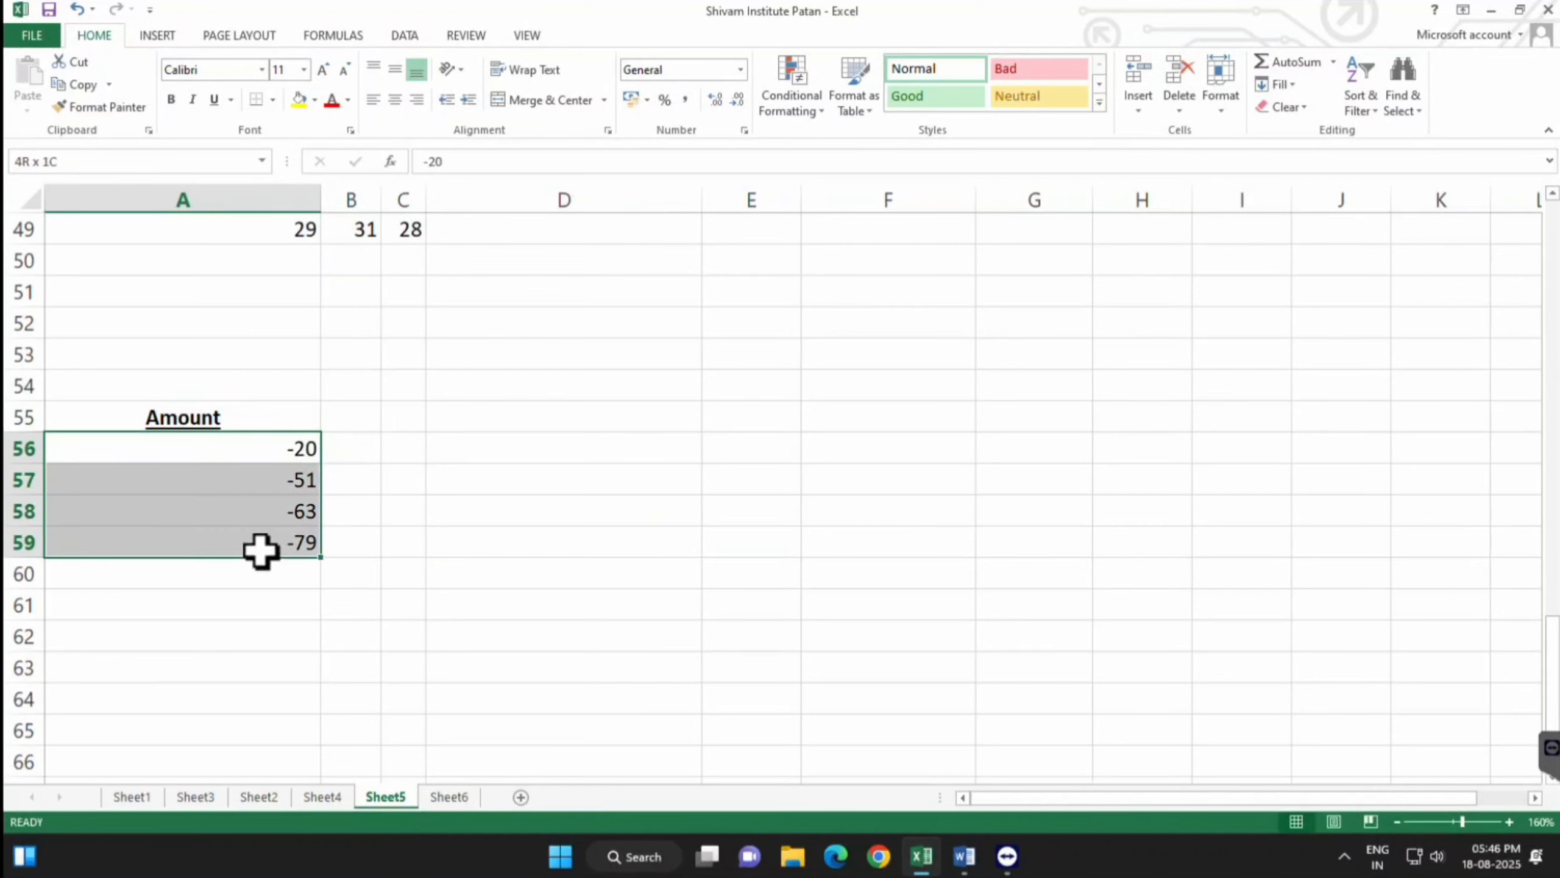
Enter =ABS(A56) in B56, beside the first negative amount, to return its absolute value
click(509, 588)
click(348, 447)
text(=)
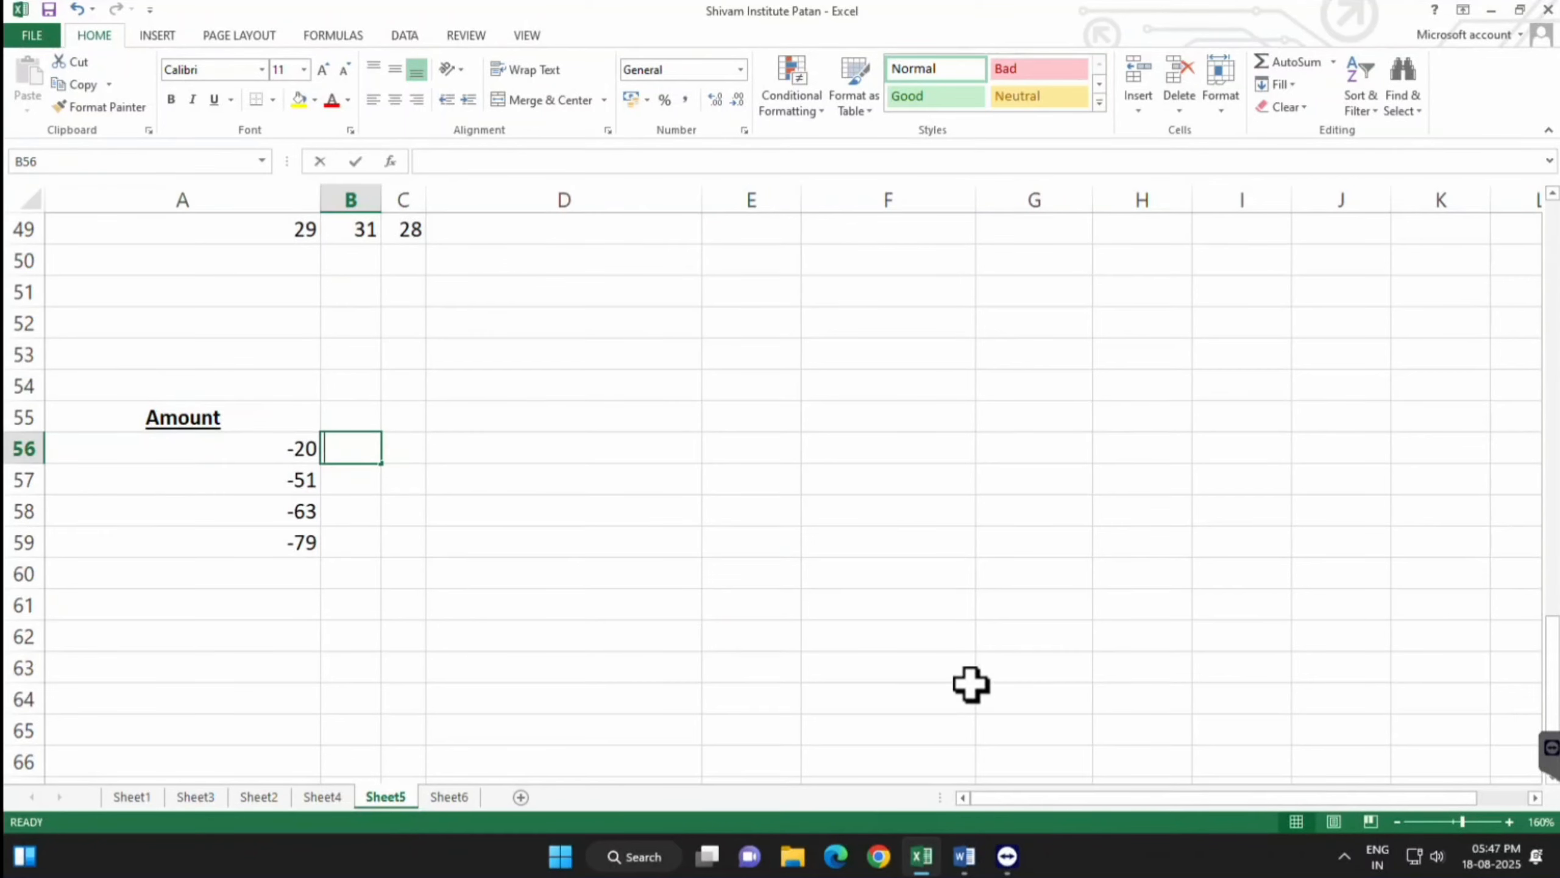
text(=ab)
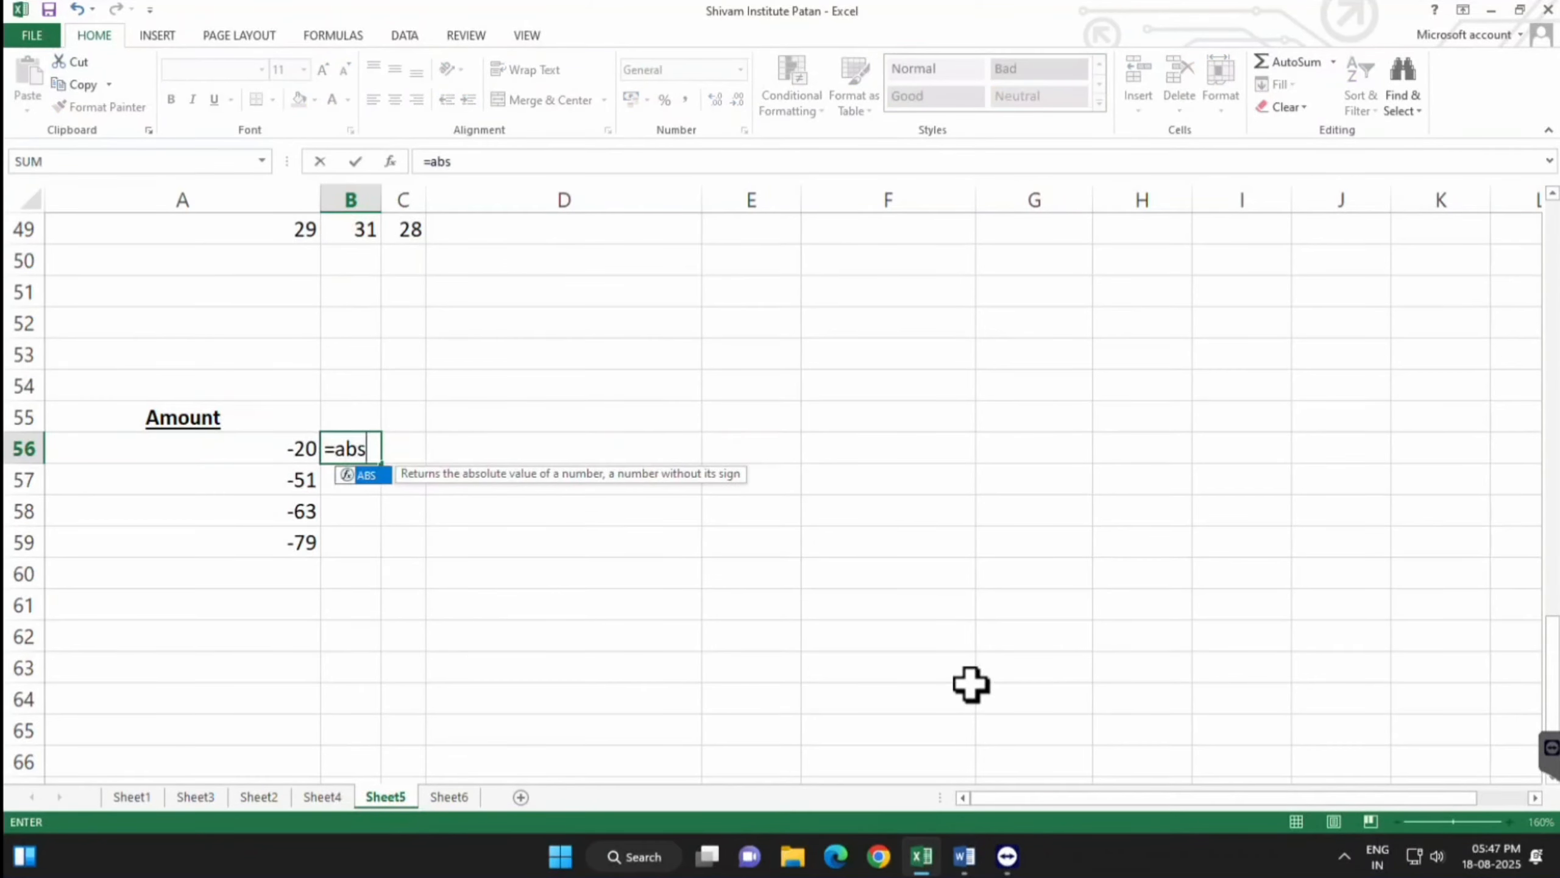
text(s)
key(Tab)
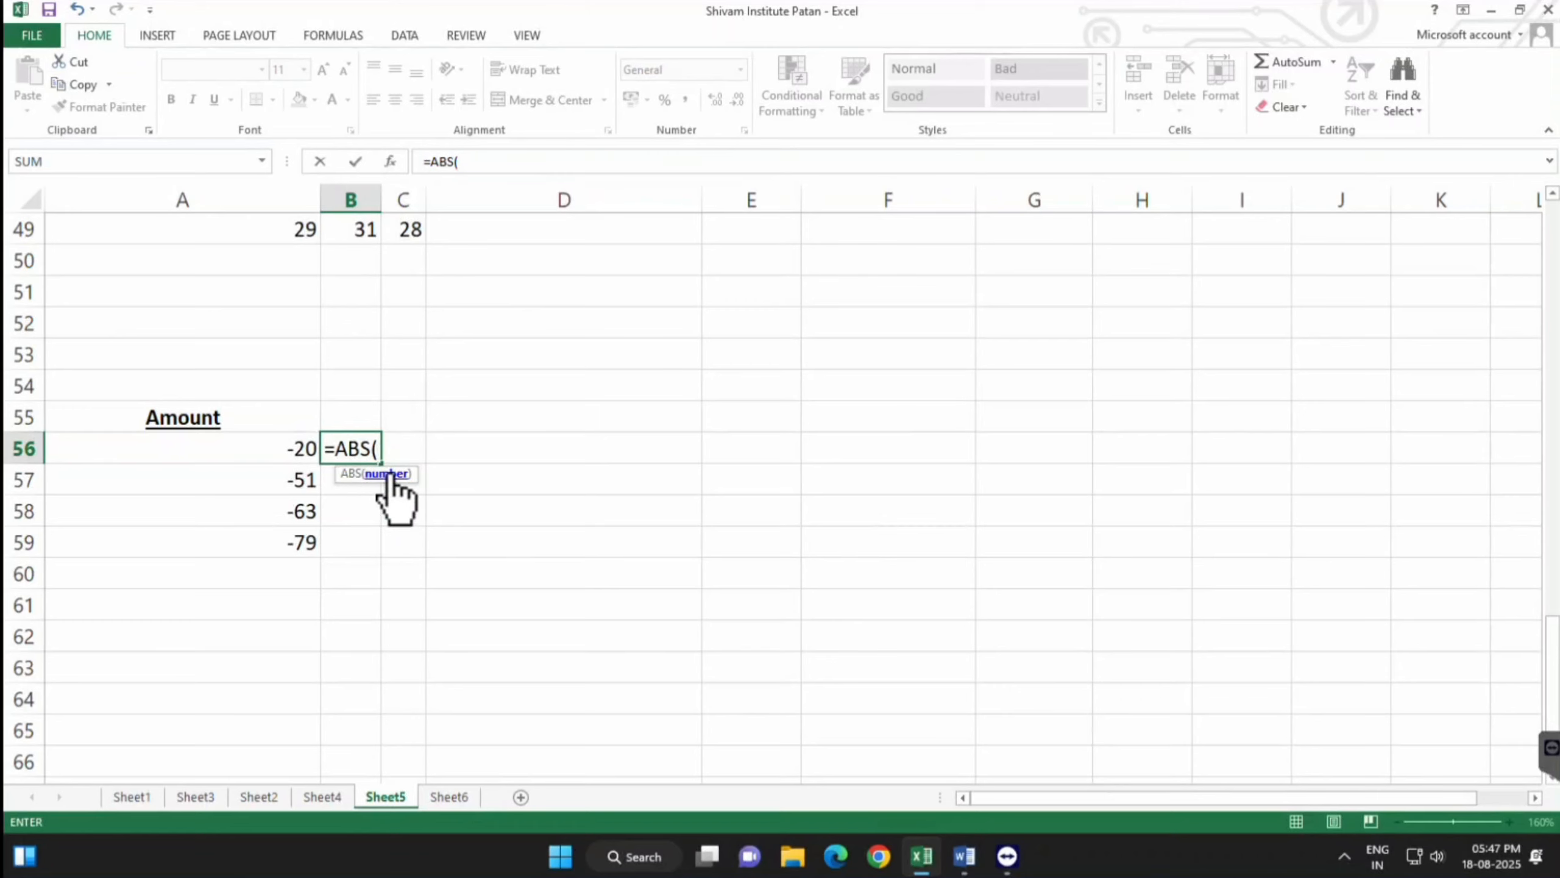
click(305, 442)
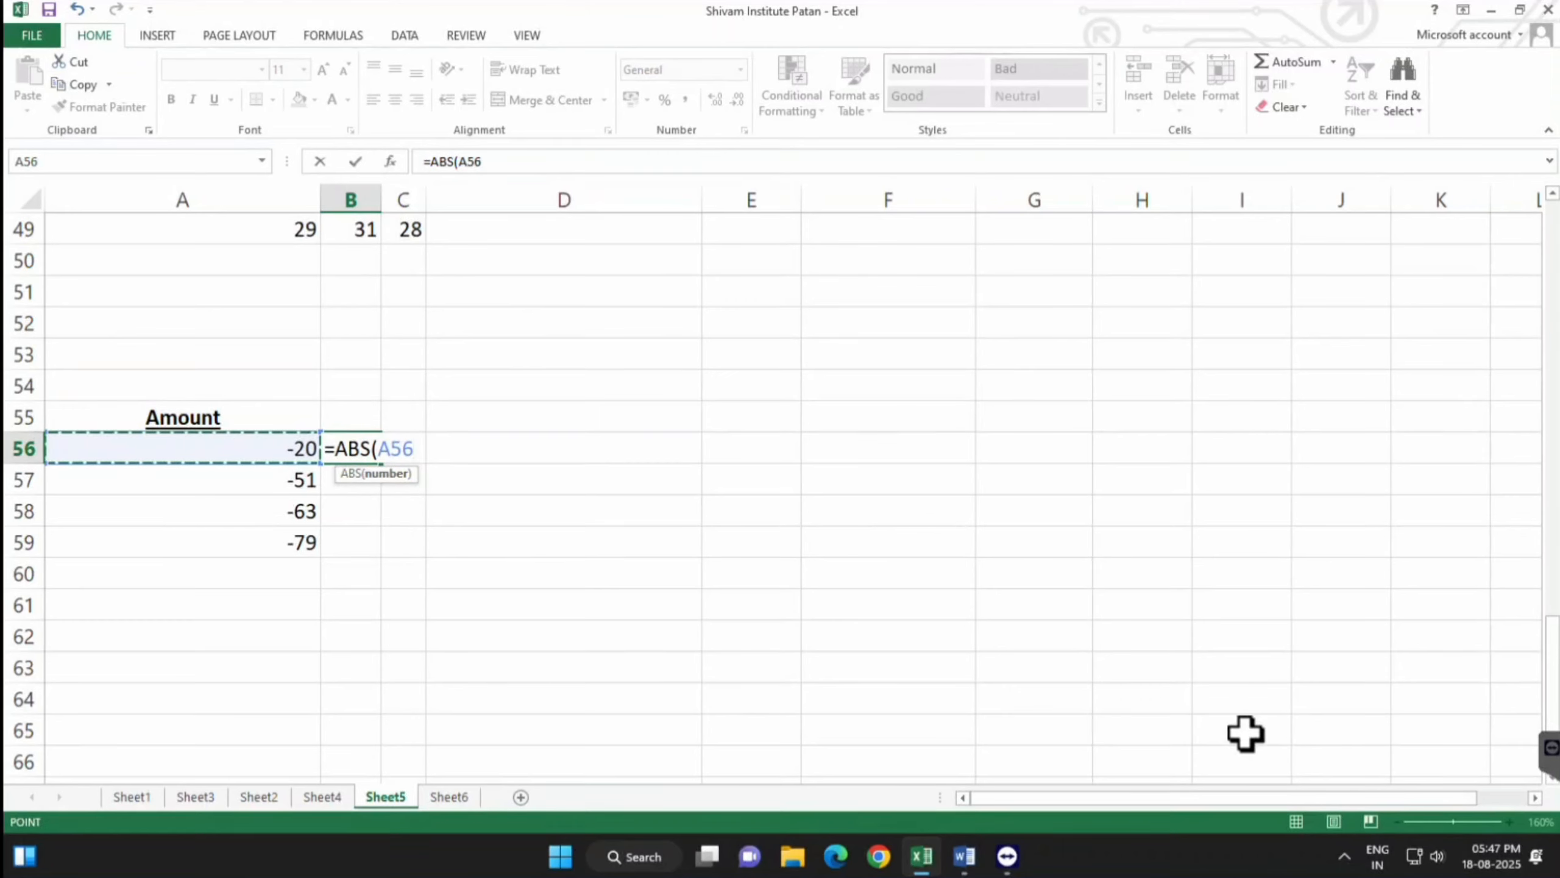
key(Return)
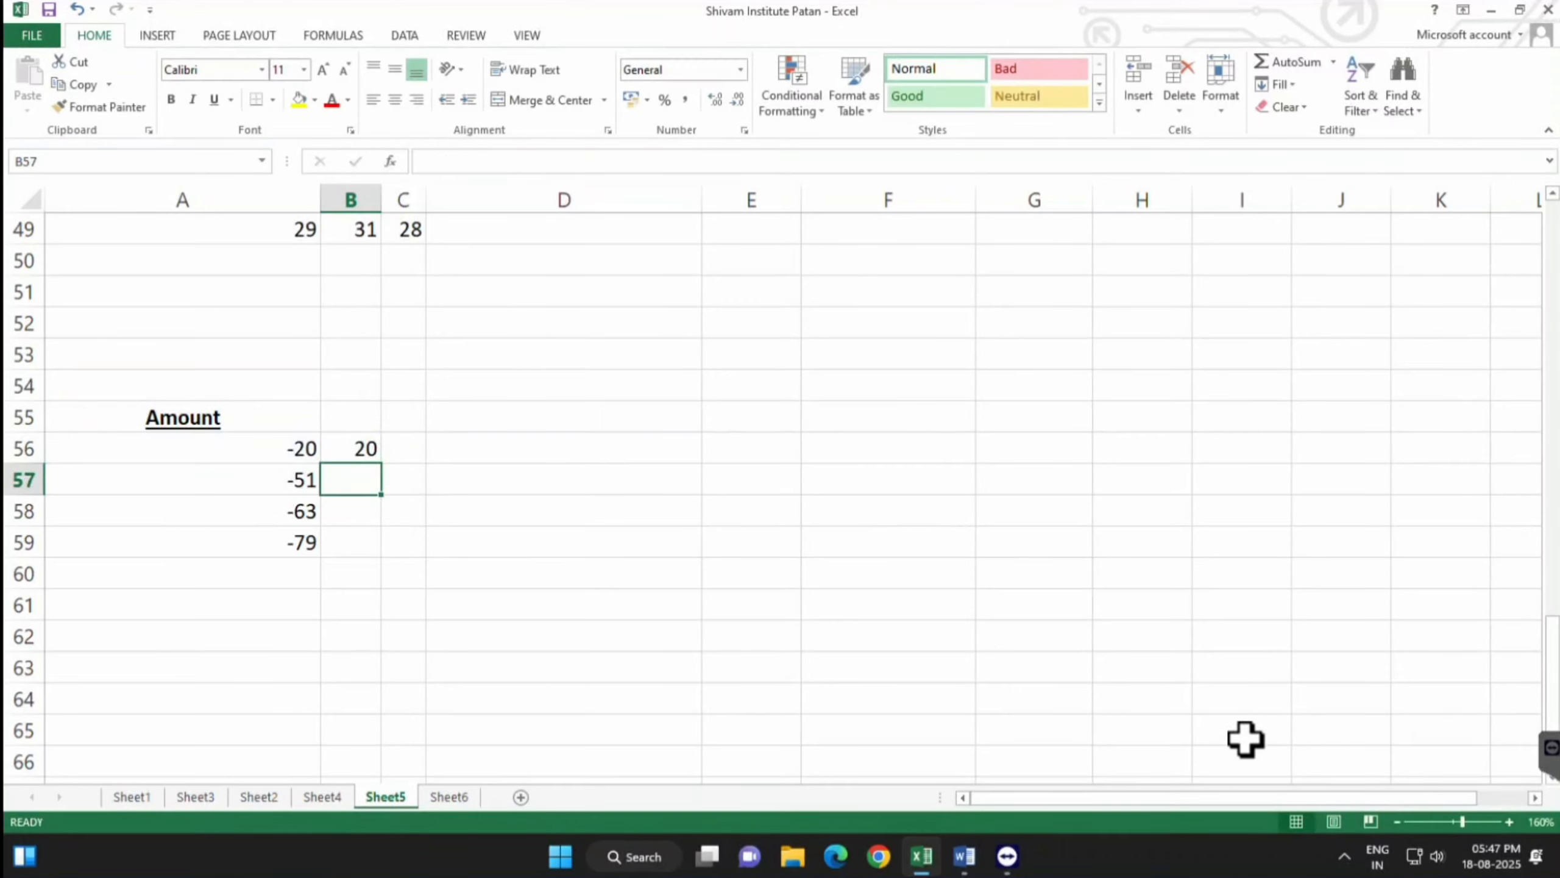
Fill the ABS formula from B56 down through B59 for the remaining amounts
click(350, 444)
double_click(381, 465)
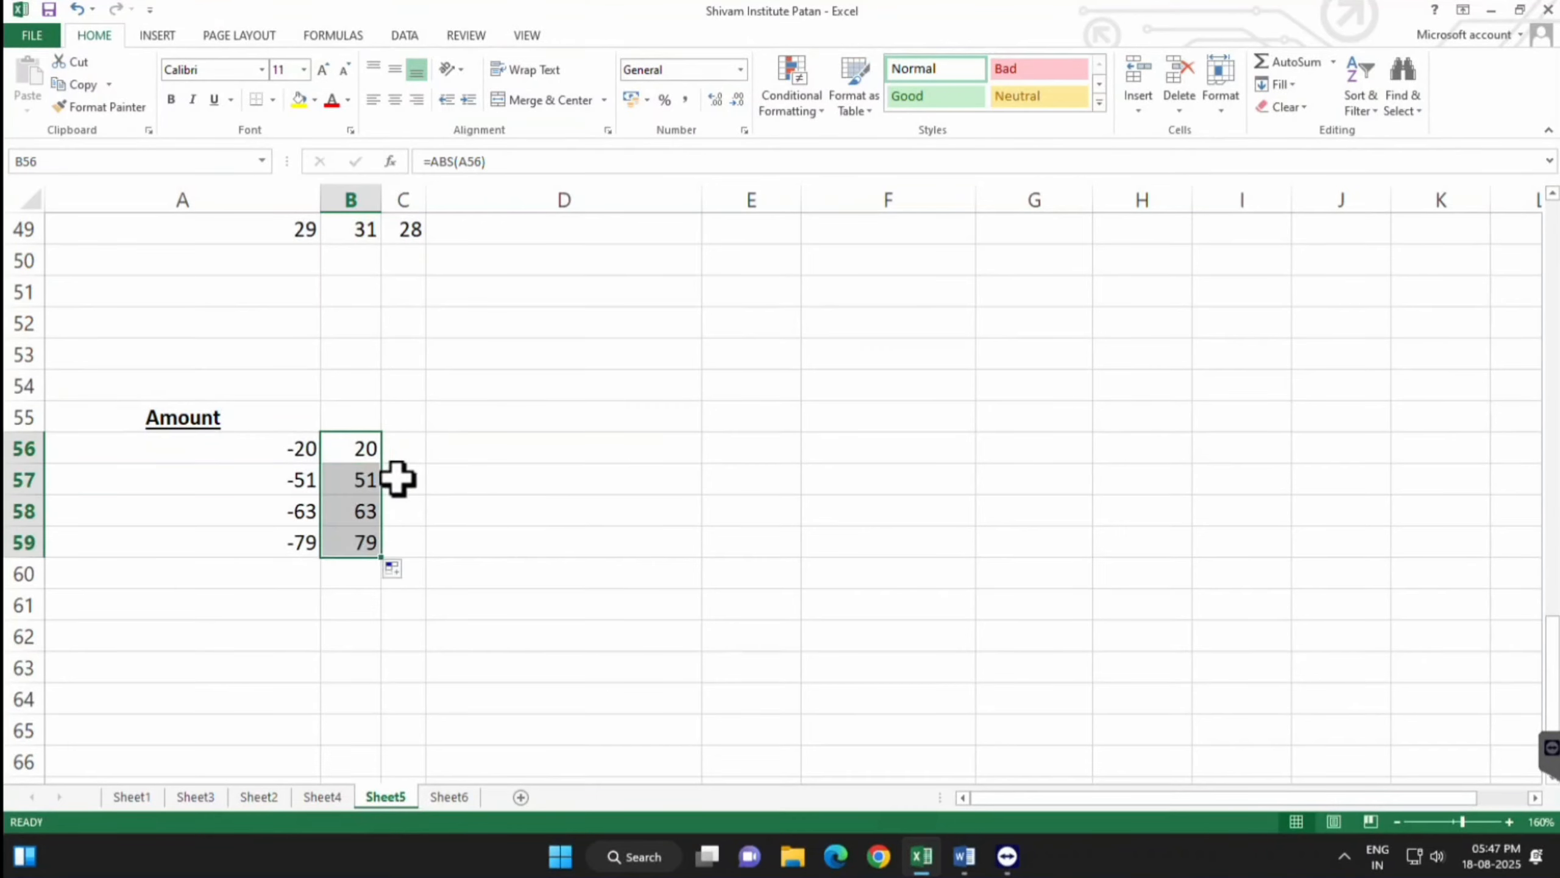
click(629, 577)
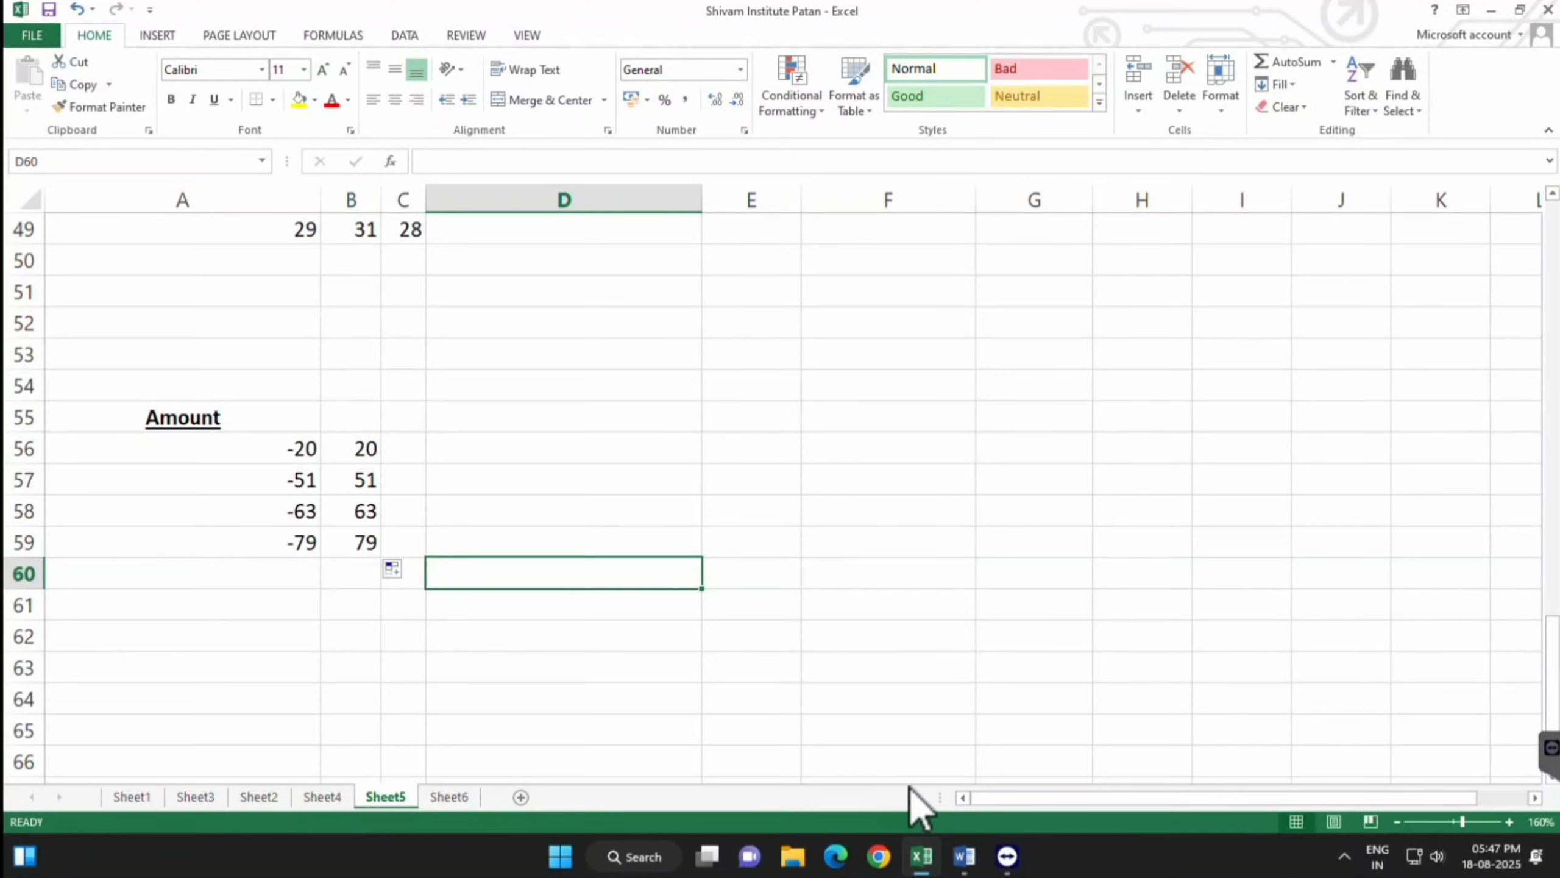
Look up FACT, entry 21, in the Word formula list and return to the Excel workbook
click(963, 857)
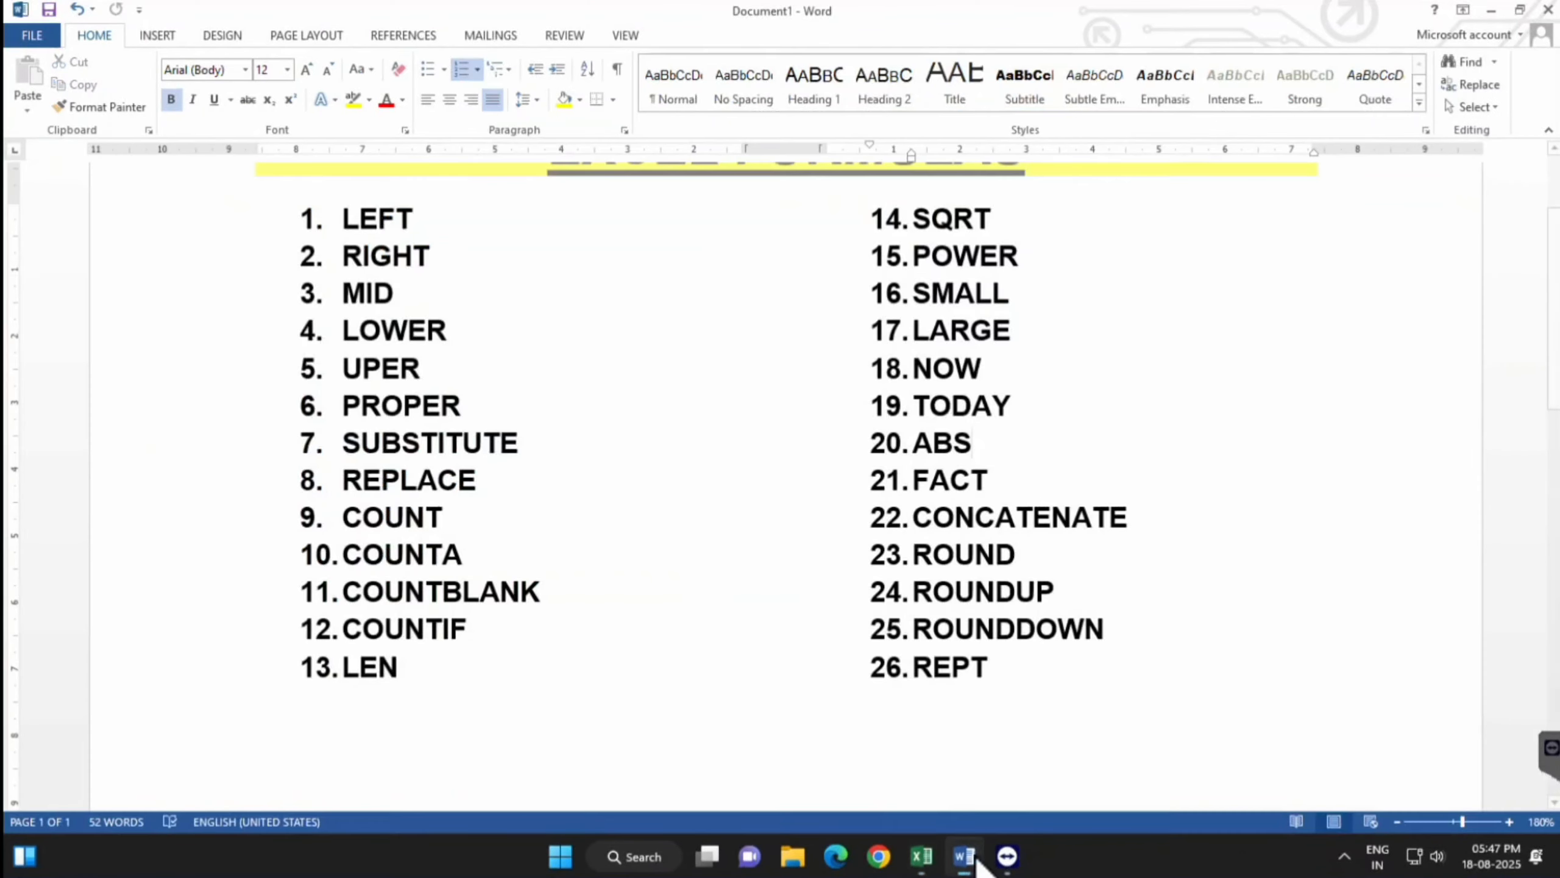
double_click(968, 489)
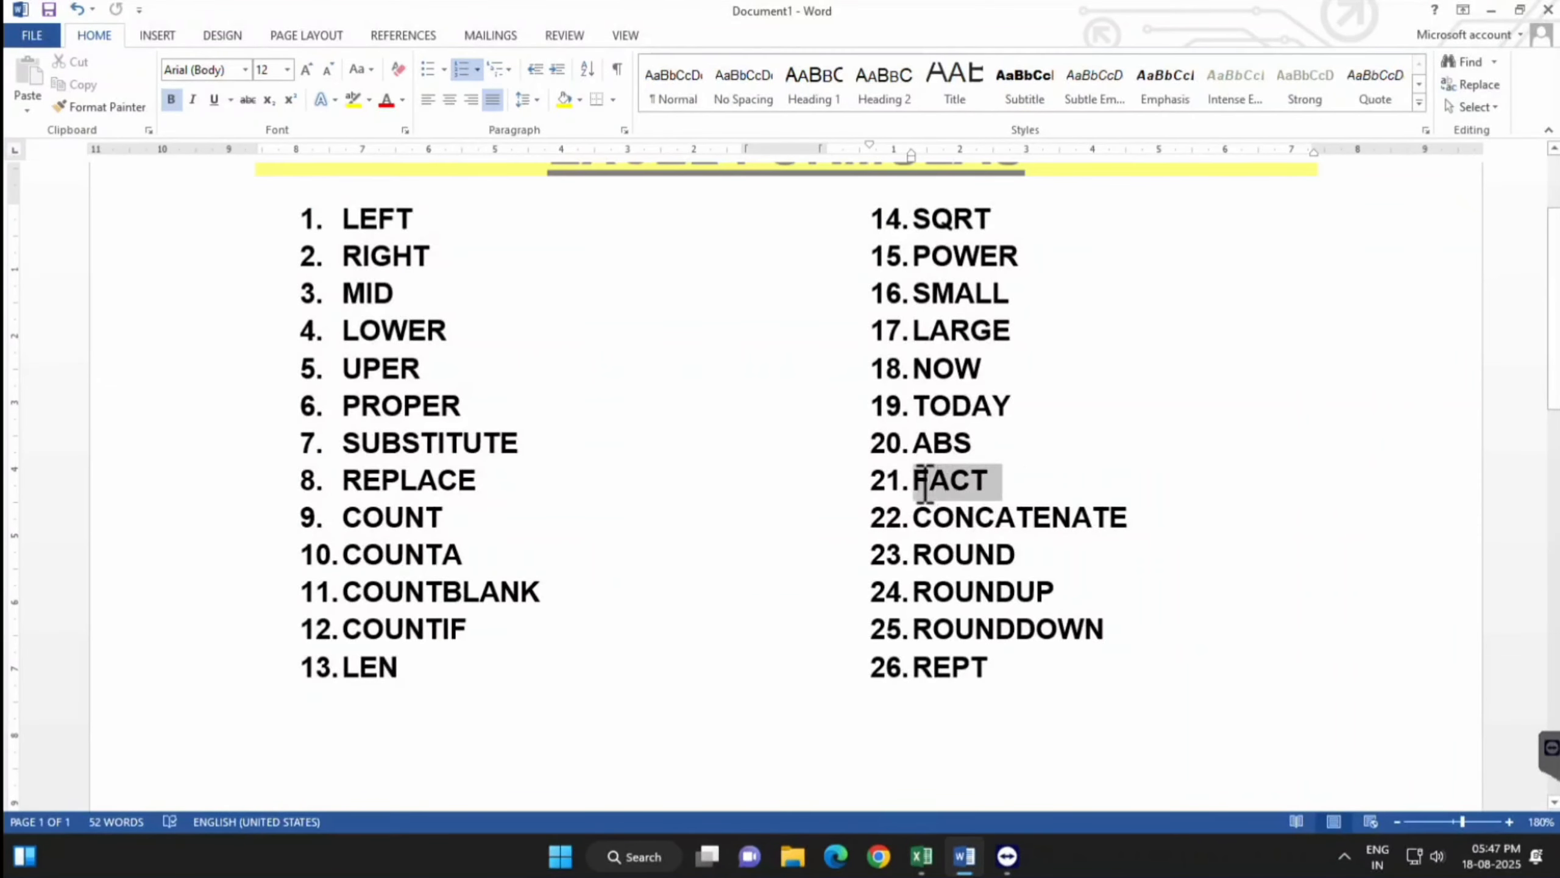
click(1003, 489)
click(921, 864)
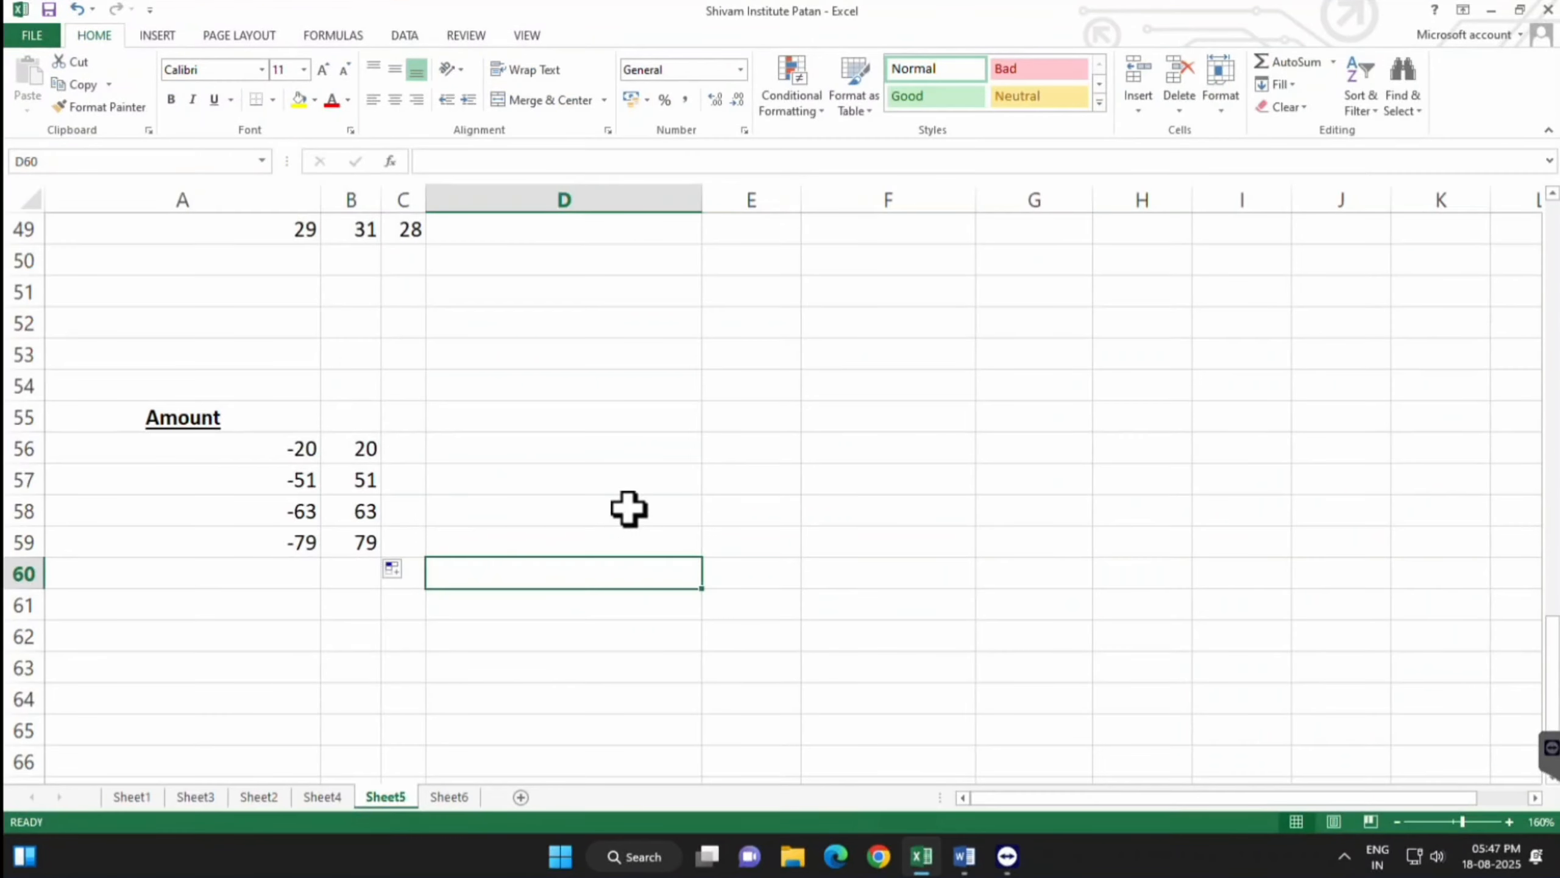
Enter =4*3*2*1 in F56 to work out the factorial of 4 by plain multiplication
click(814, 440)
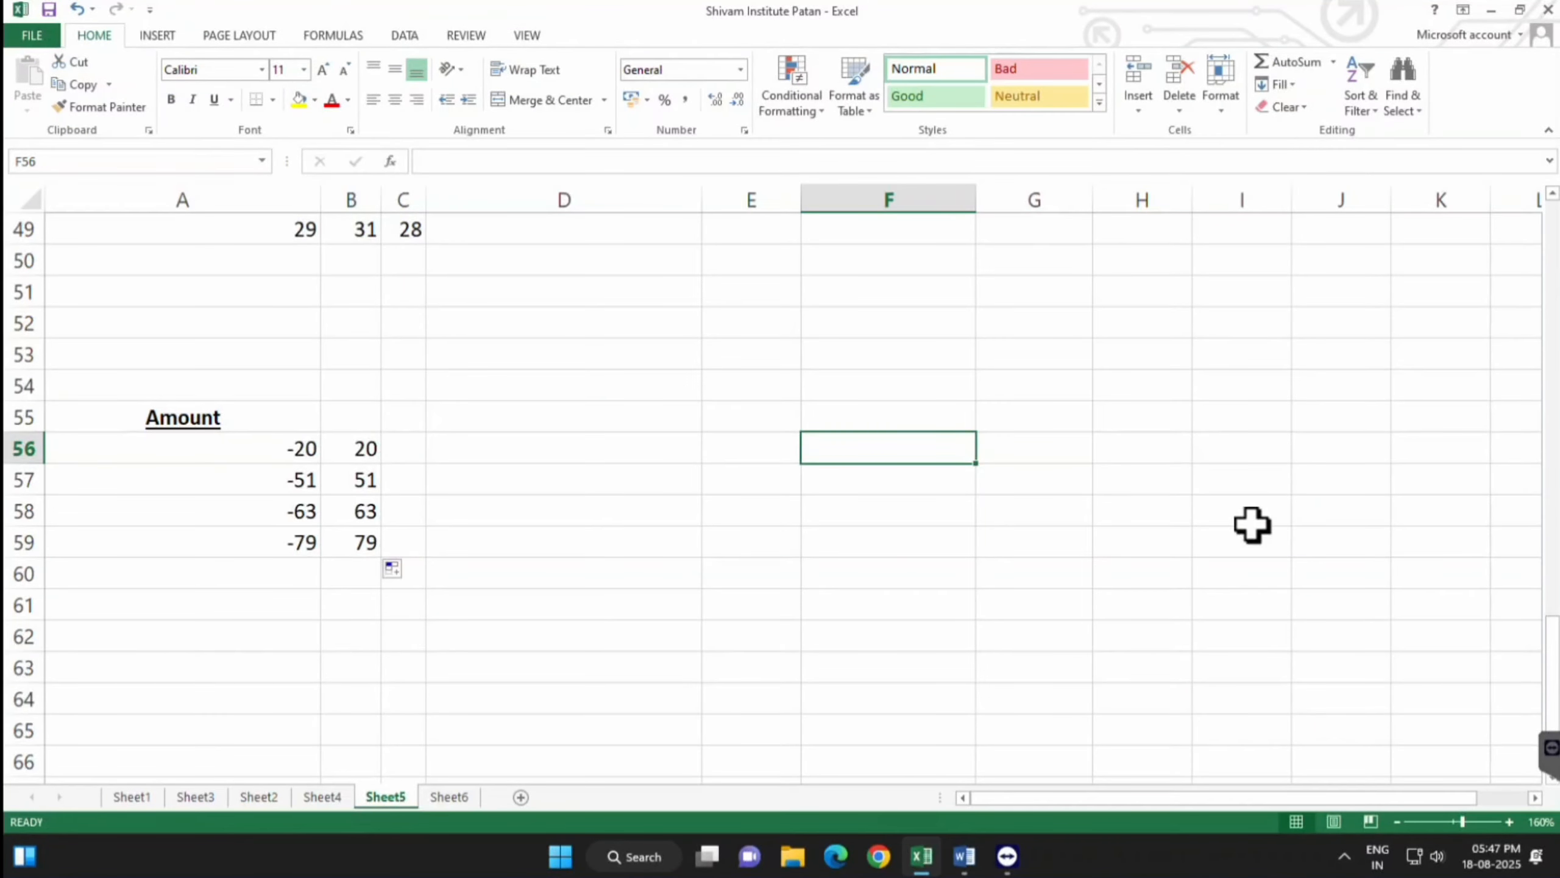
text(=)
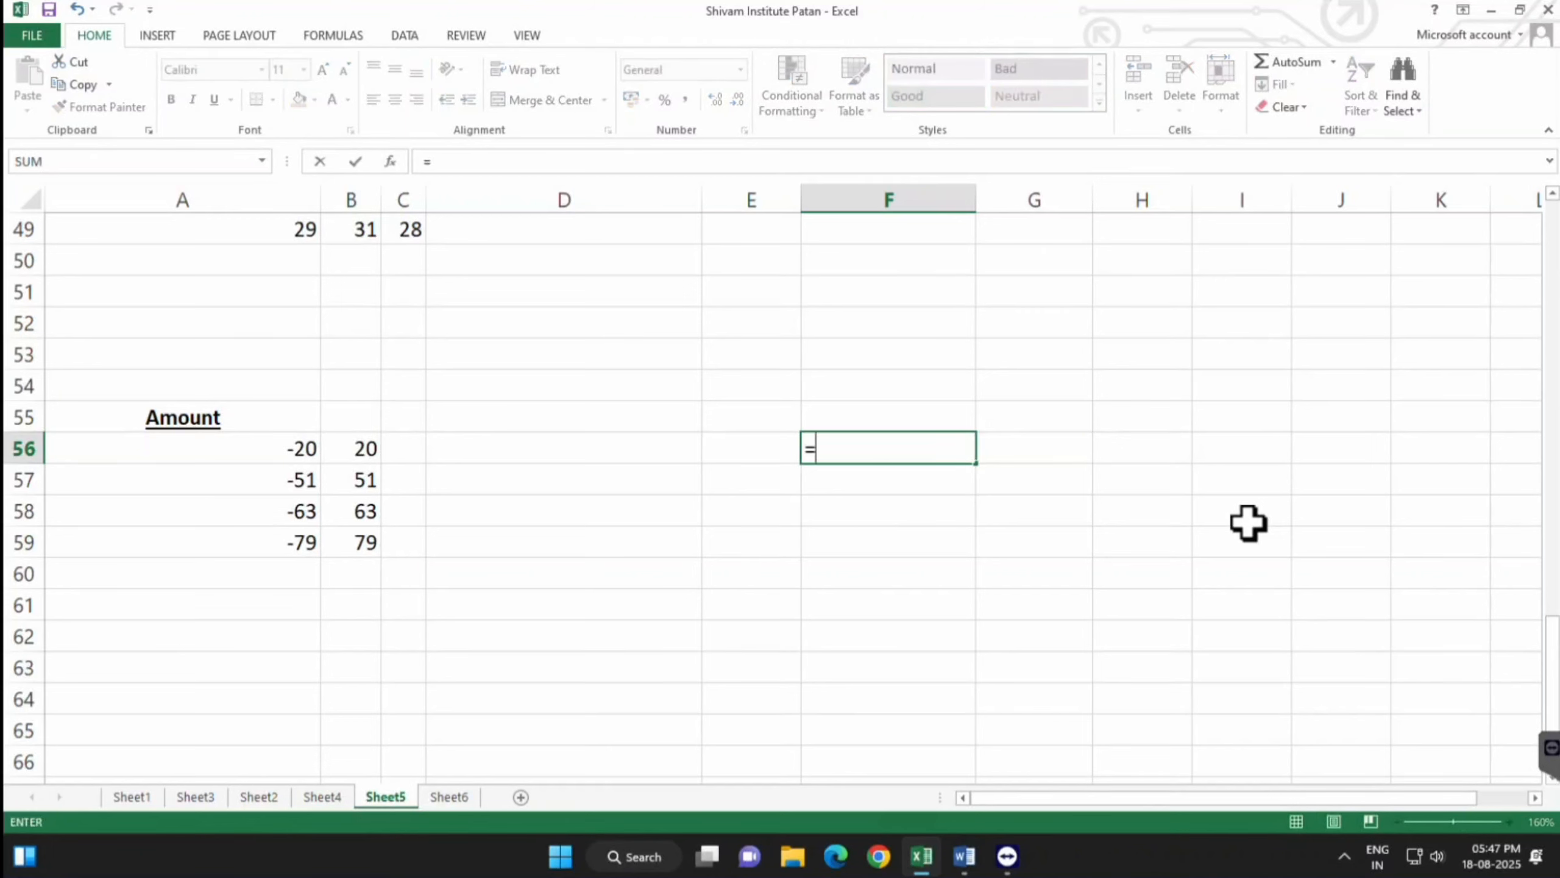
text(4*3*)
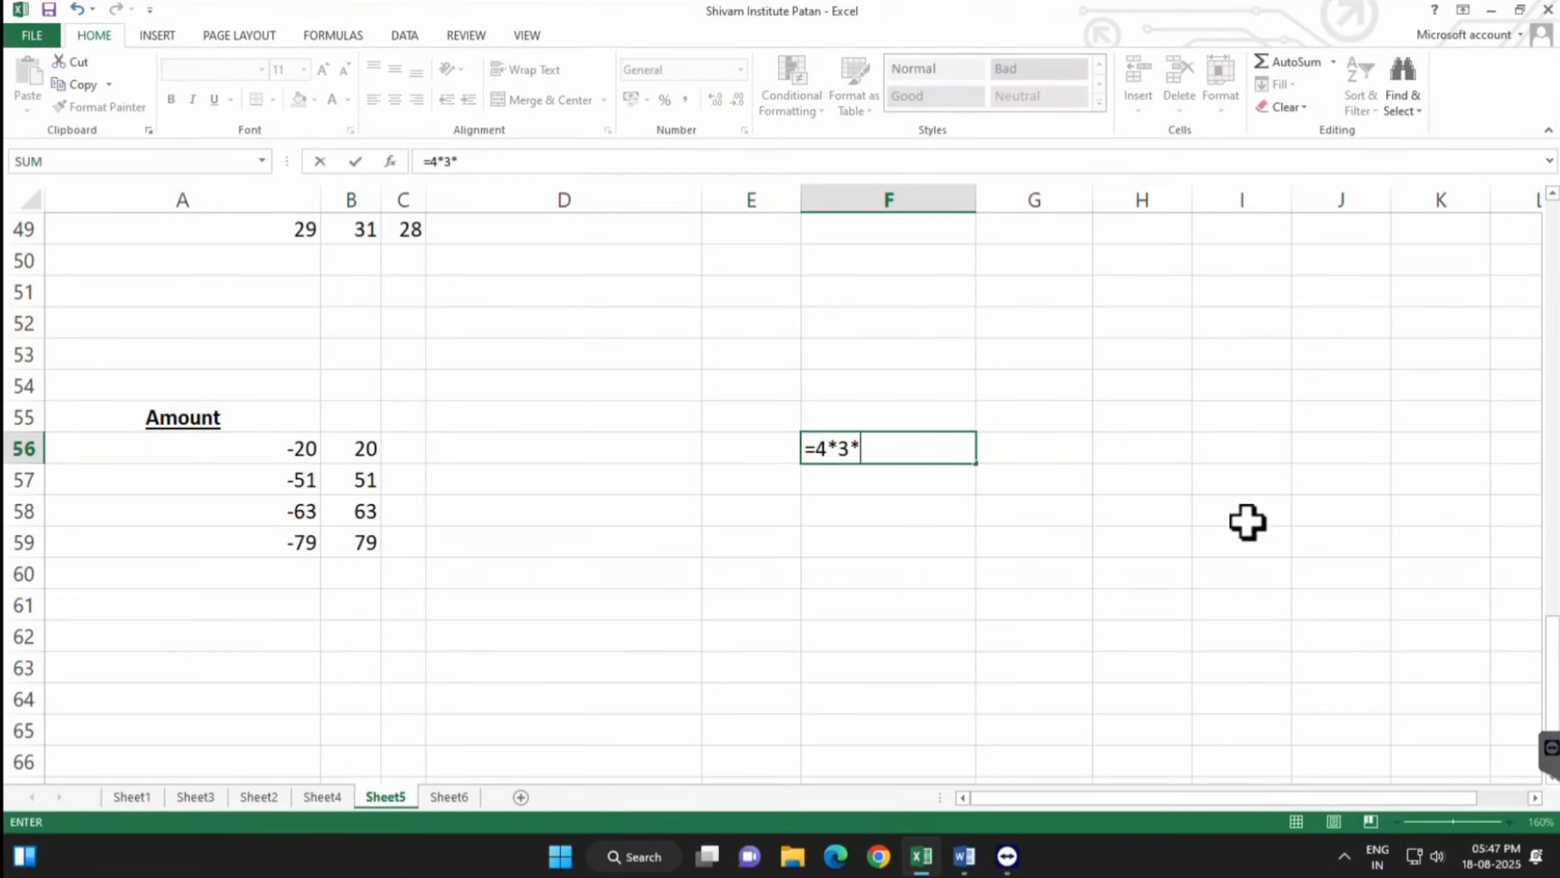
text(2*1)
key(Return)
key(Up)
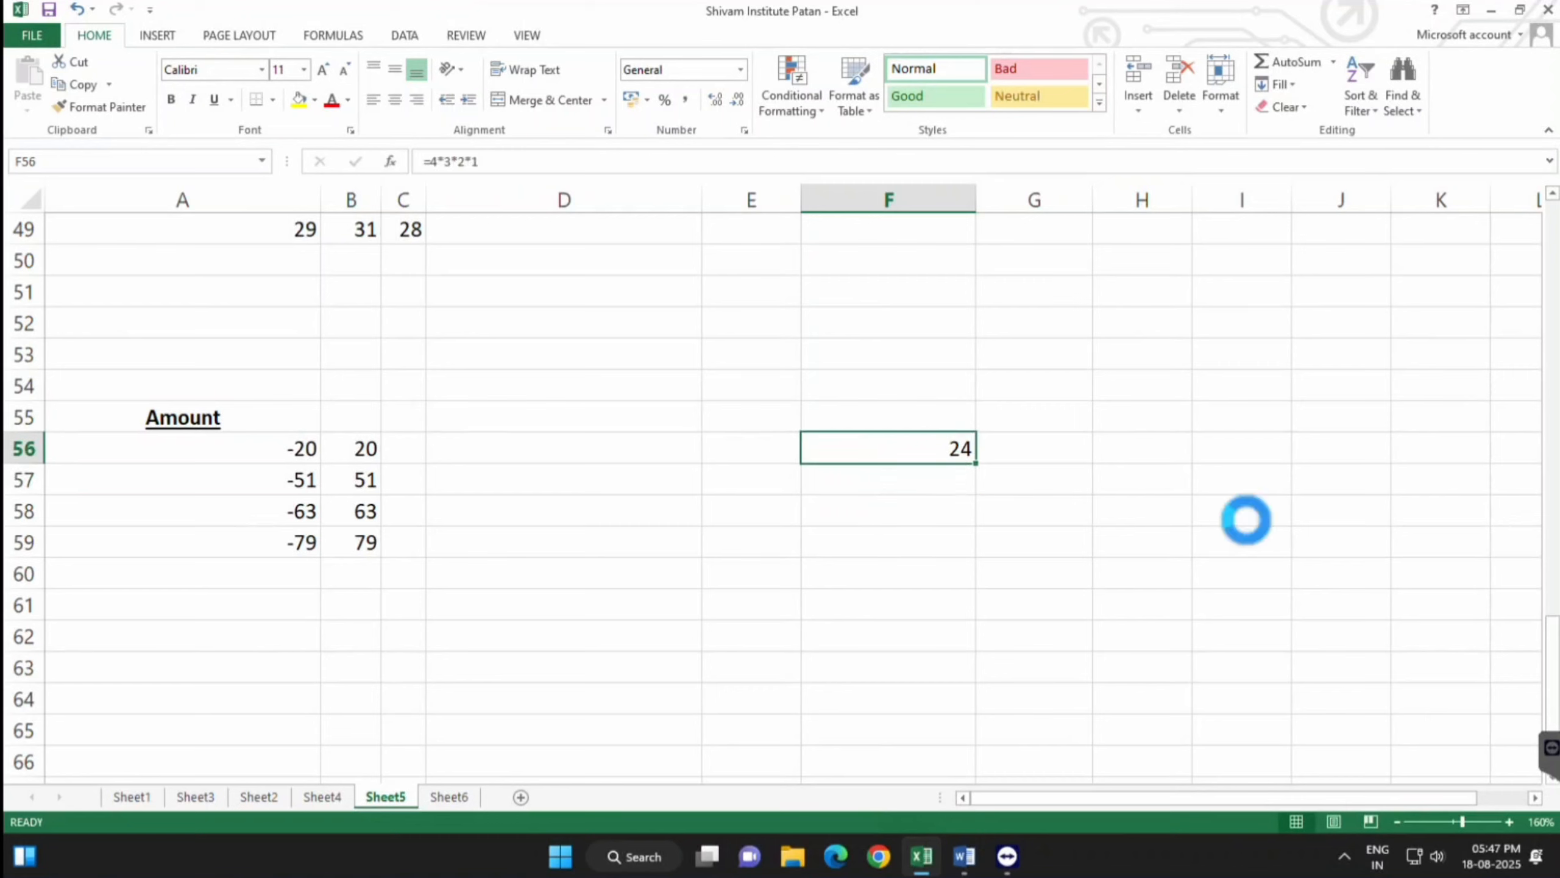
Replace the multiplication in F56 with =FACT(4) to calculate the factorial of 4
key(BackSpace)
key(Return)
key(Up)
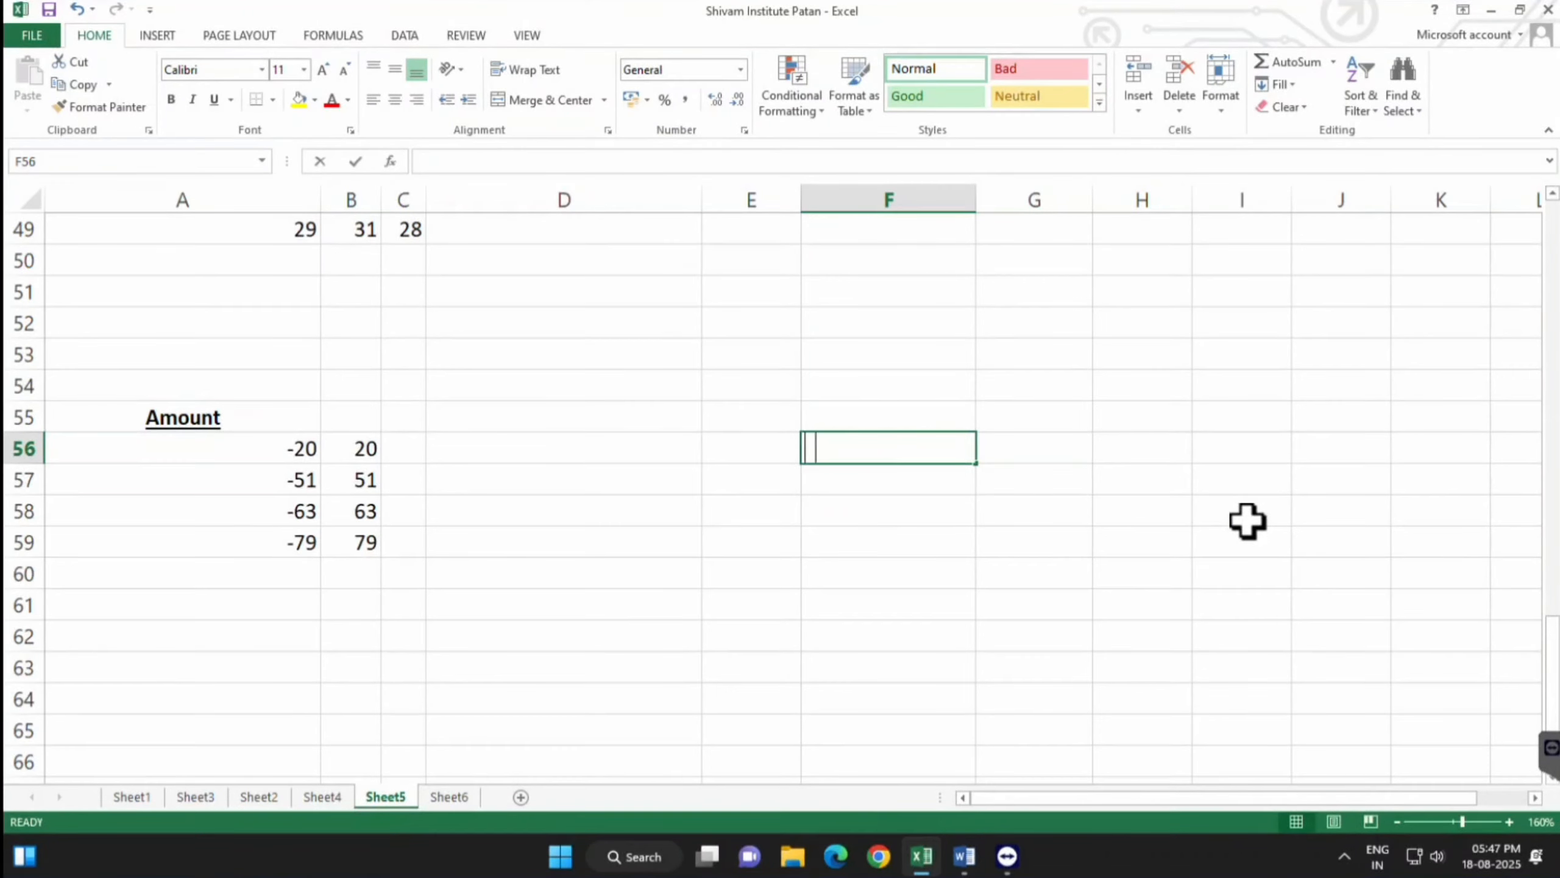
text(=fac)
key(Tab)
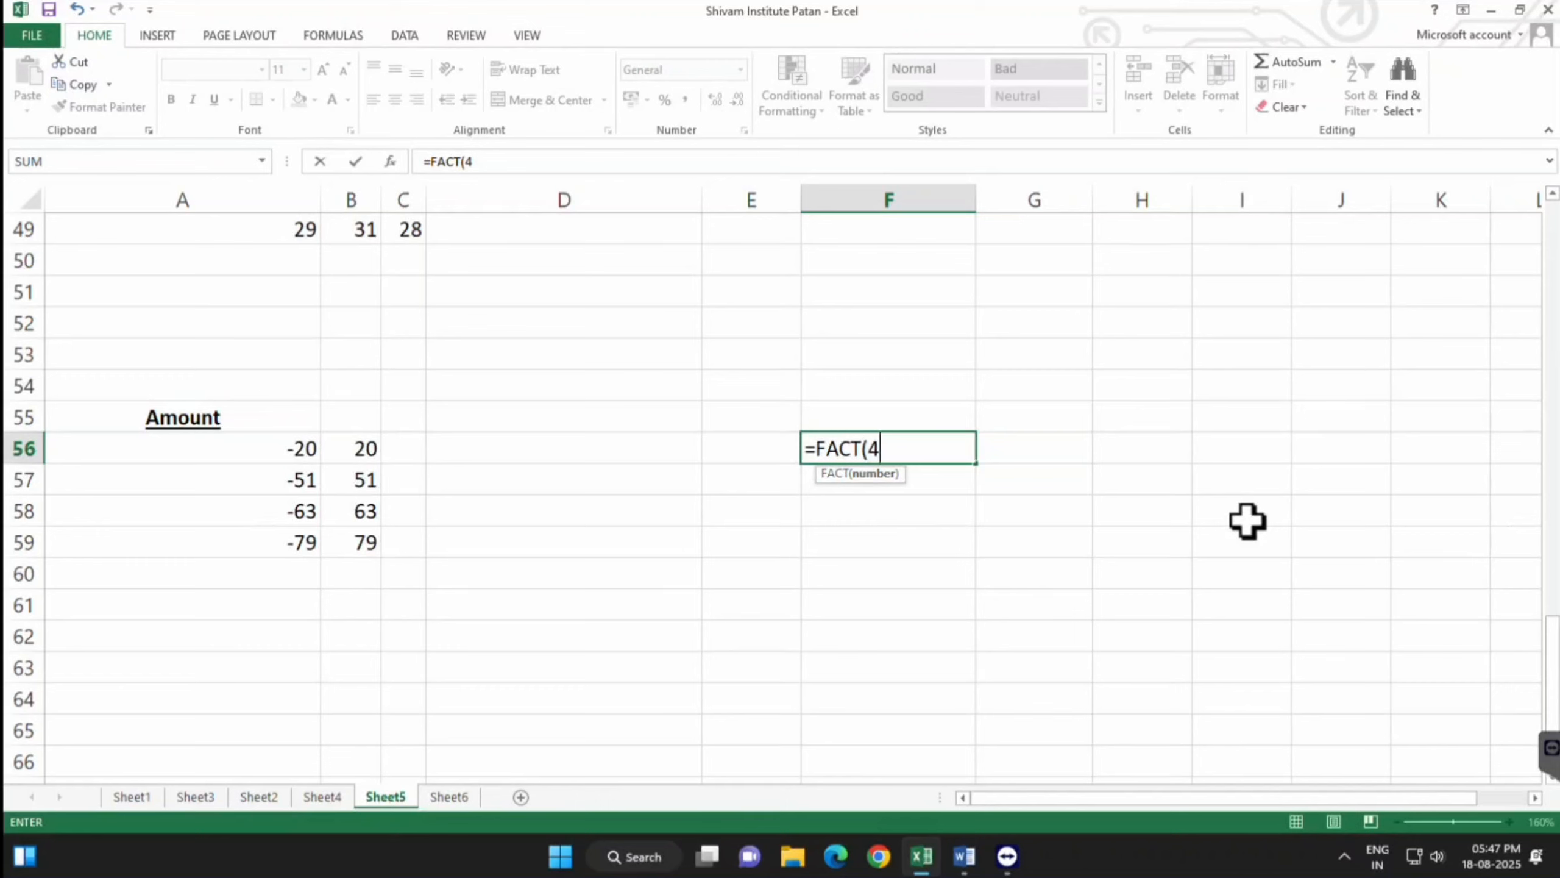
text(4))
key(Return)
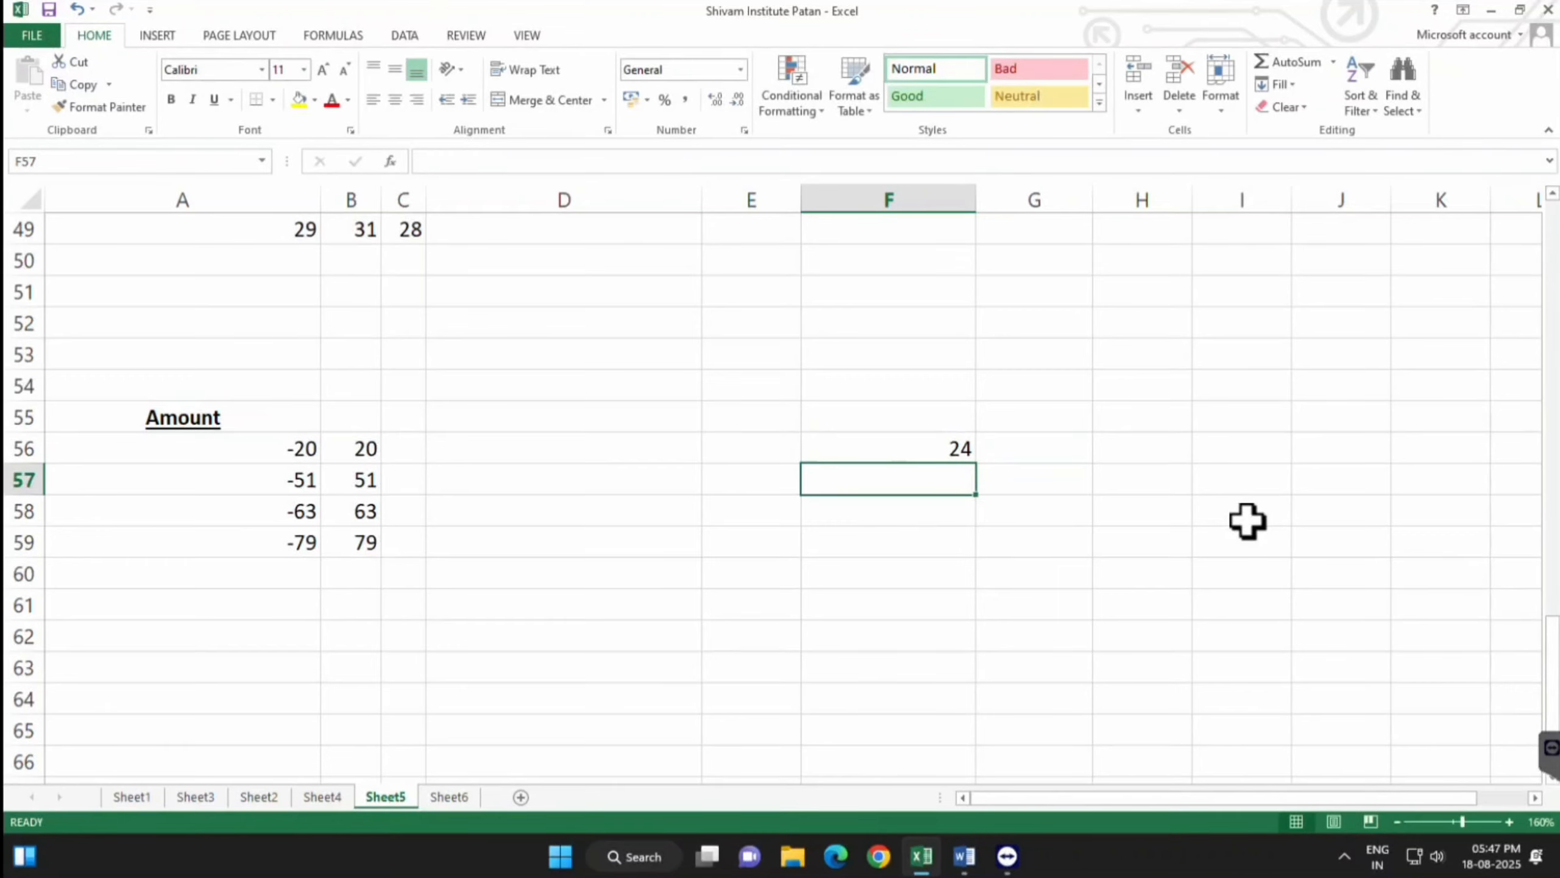
Change the formula in F56 to =FACT(5) for the factorial of 5, and clear the cell
key(Up)
key(F2)
key(BackSpace)
key(BackSpace)
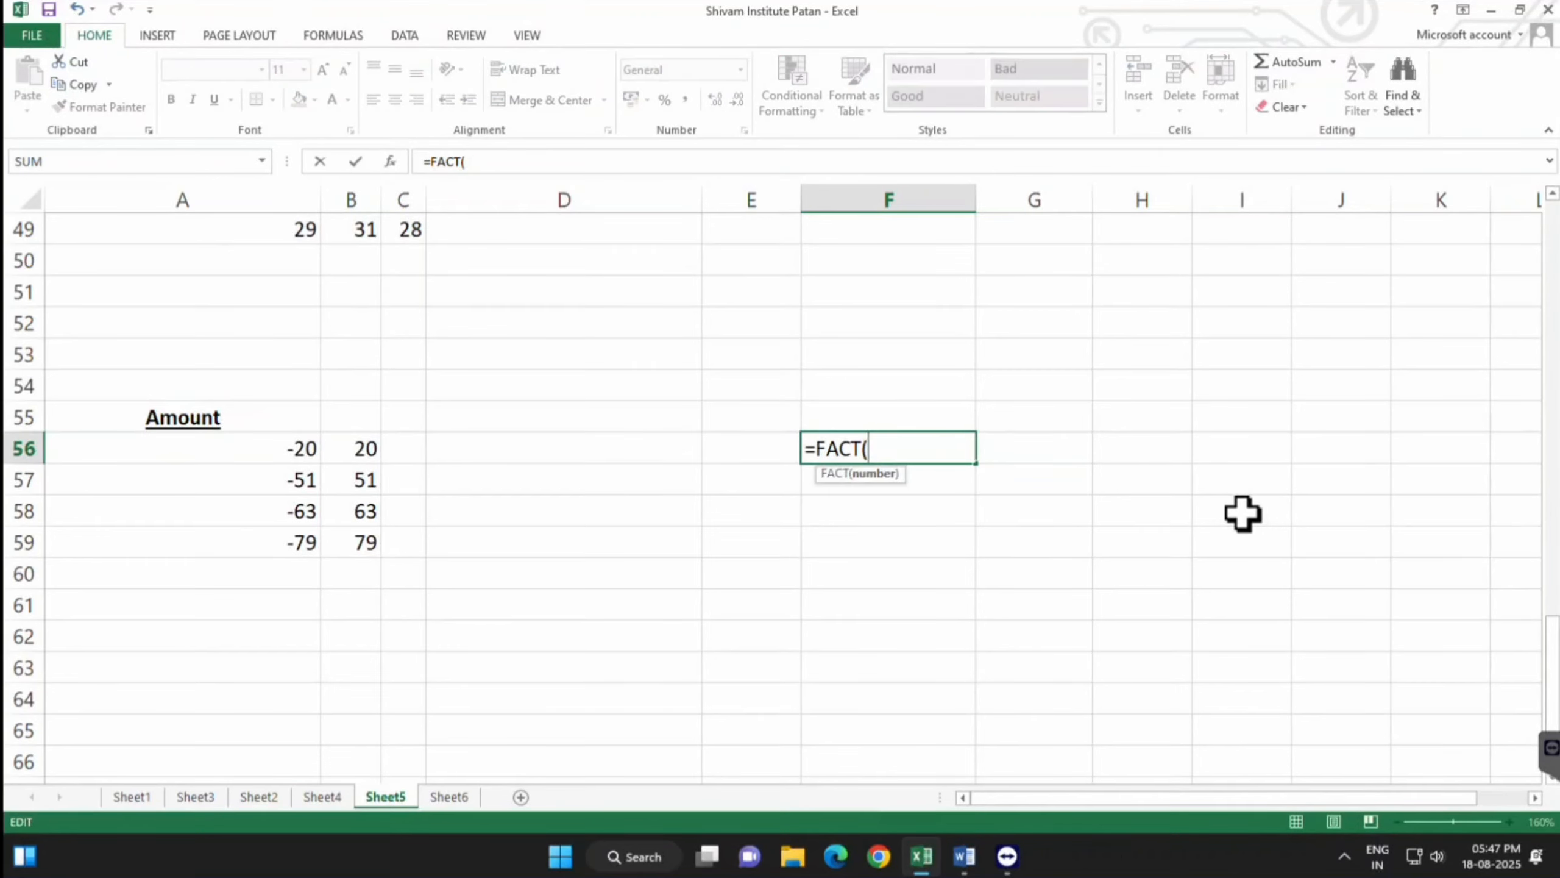
text(5)
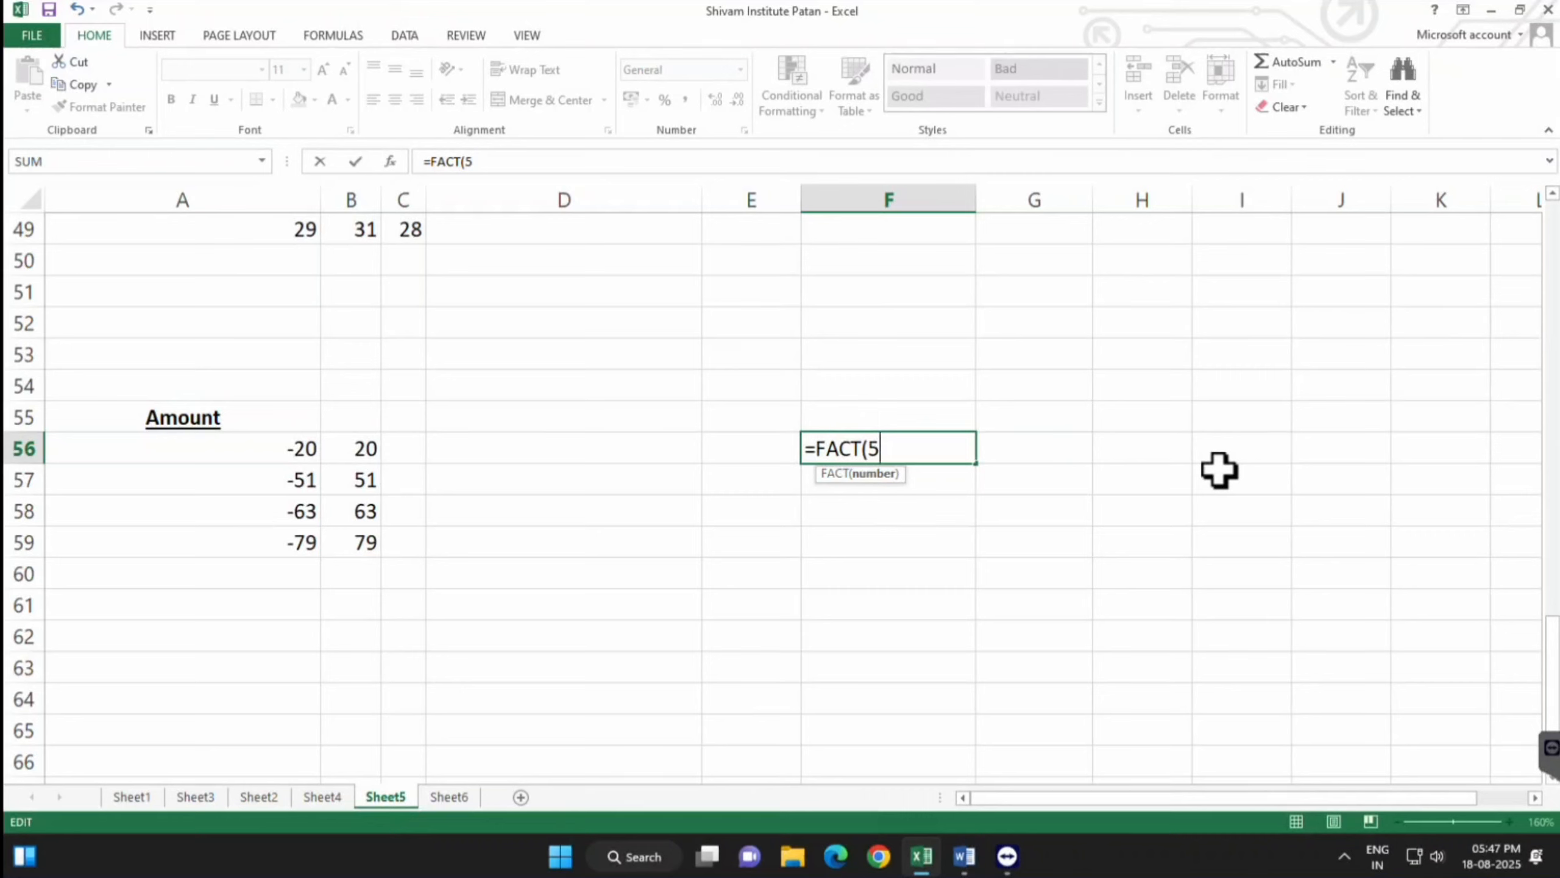
key(Return)
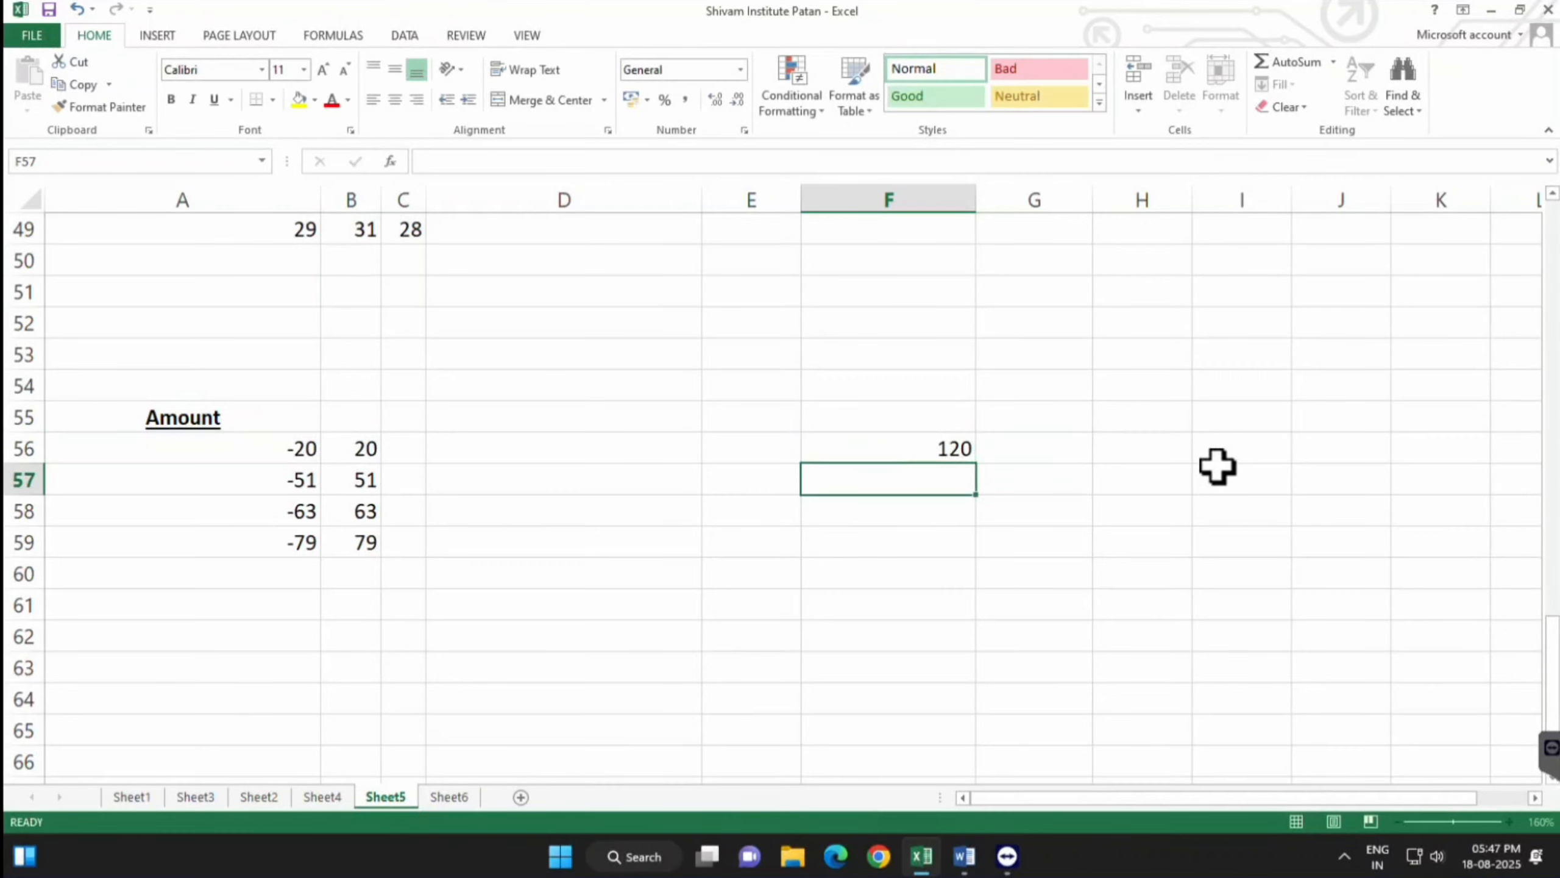
key(Up)
key(Delete)
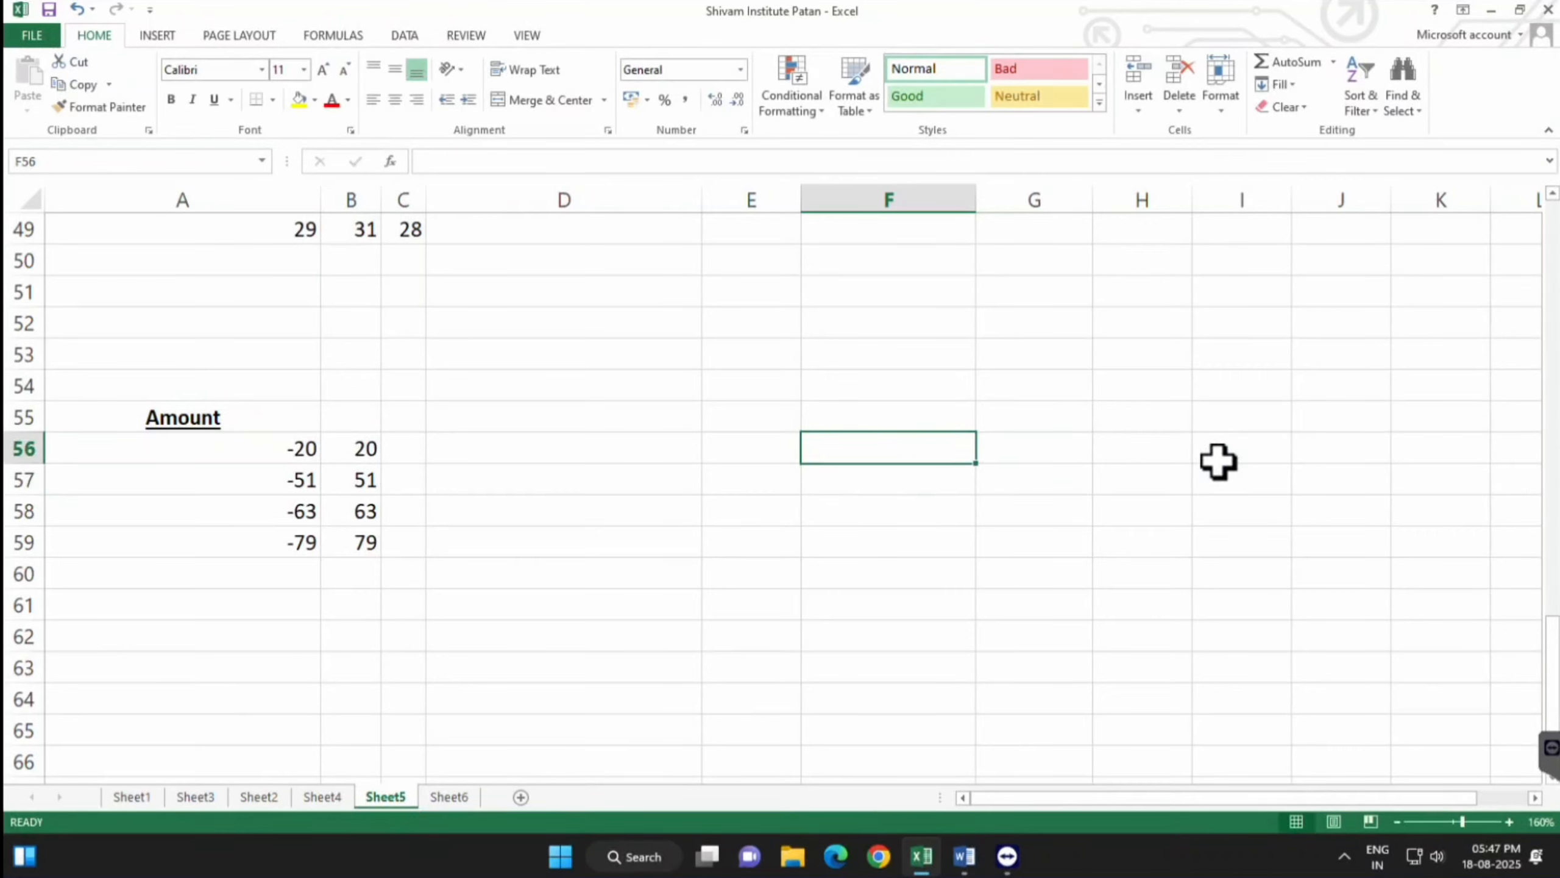
Look up CONCATENATE, entry 22, in the Word formula list and switch back to Excel on Sheet6
click(976, 872)
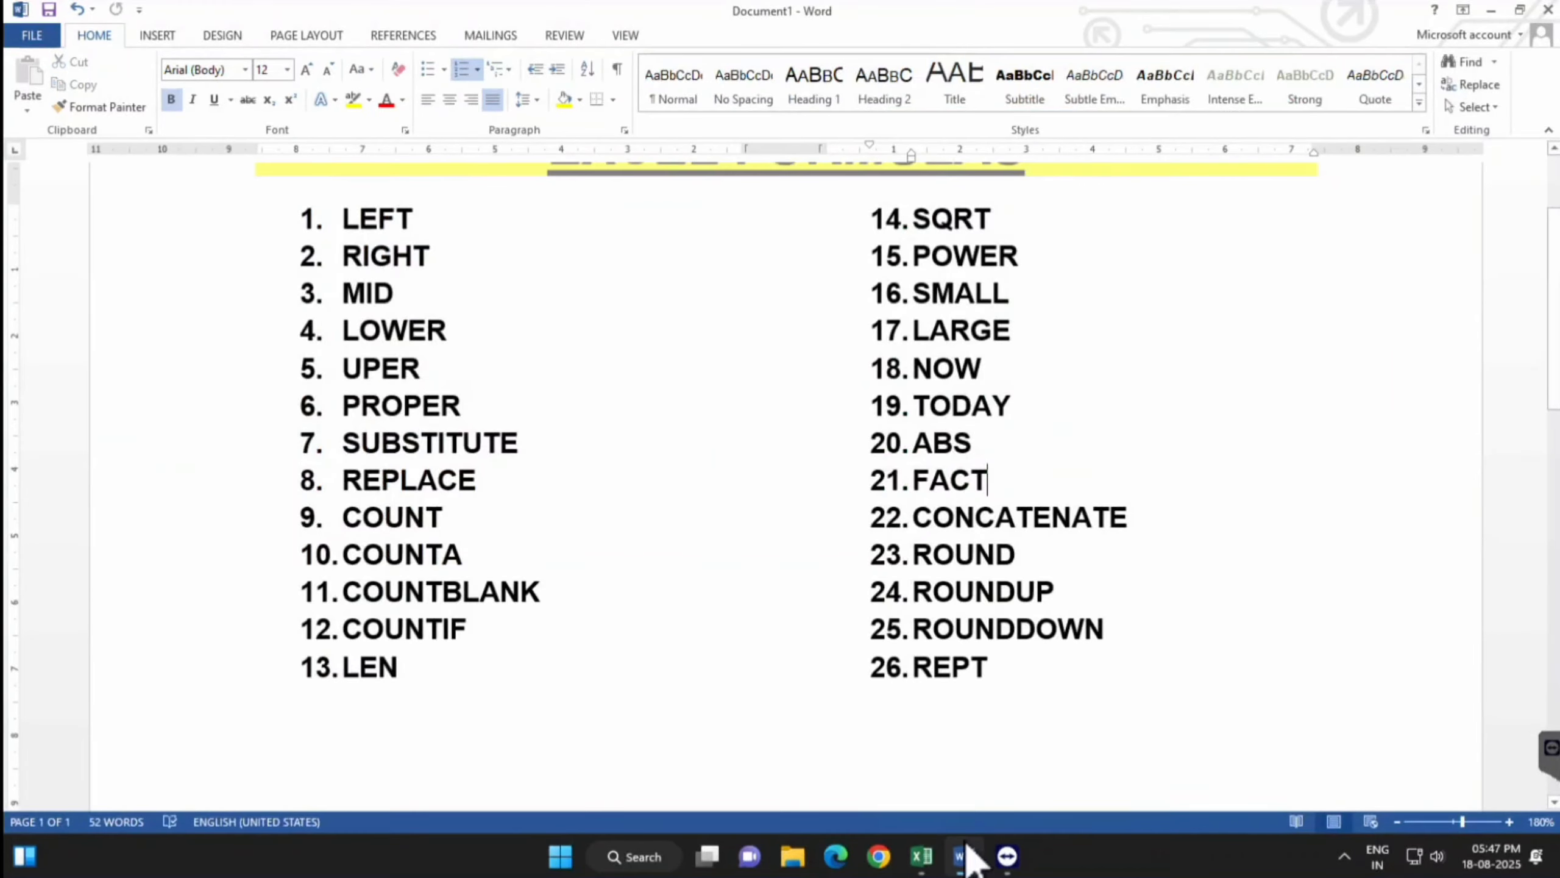
drag(927, 521, 1159, 516)
click(1140, 522)
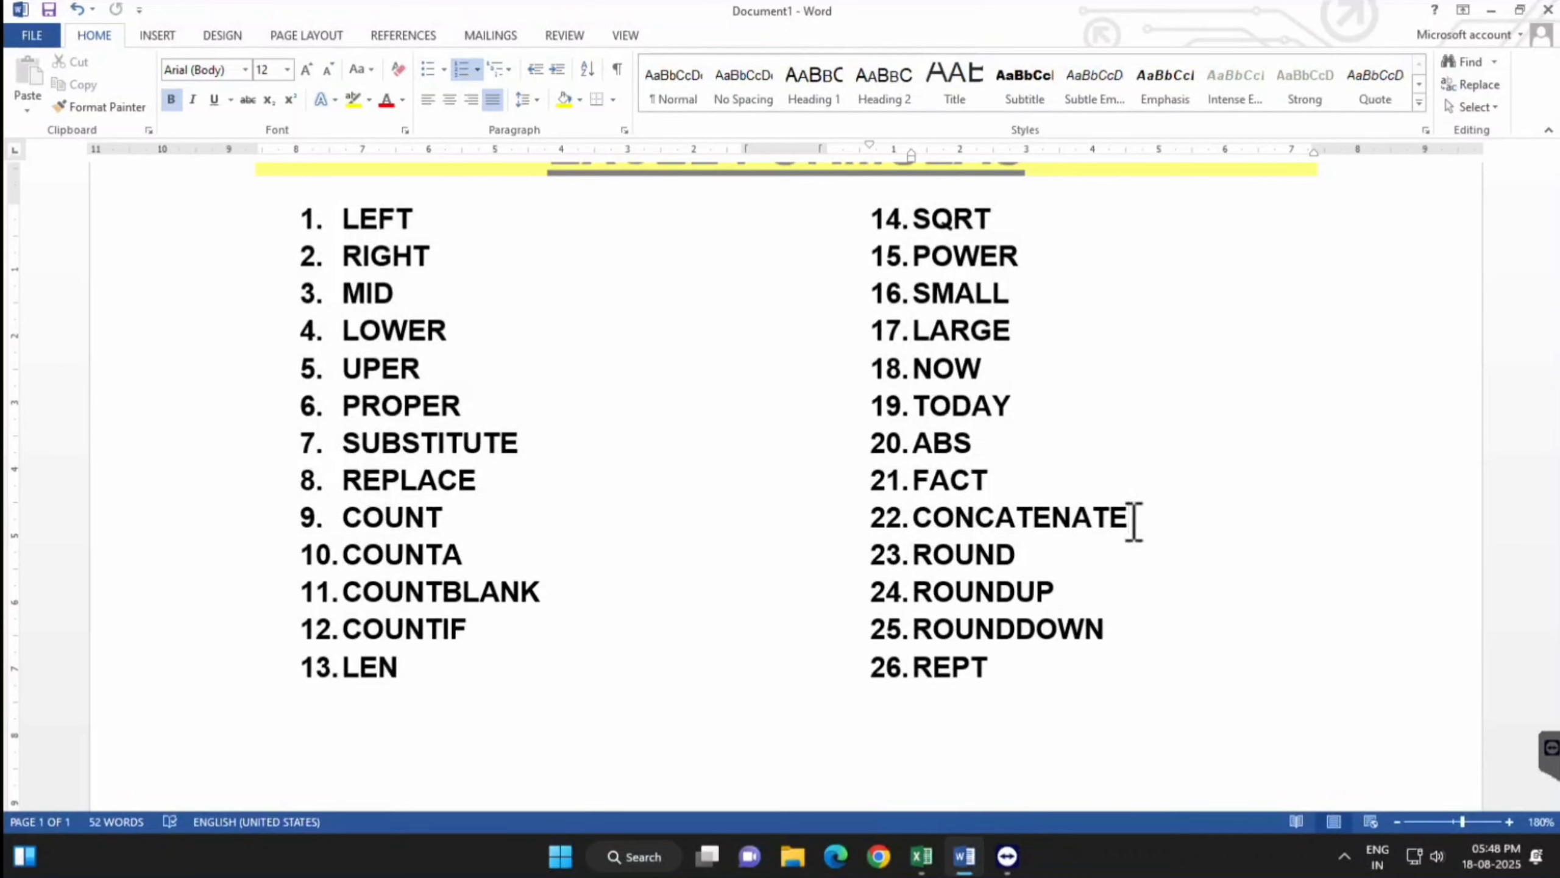
key(alt+Tab)
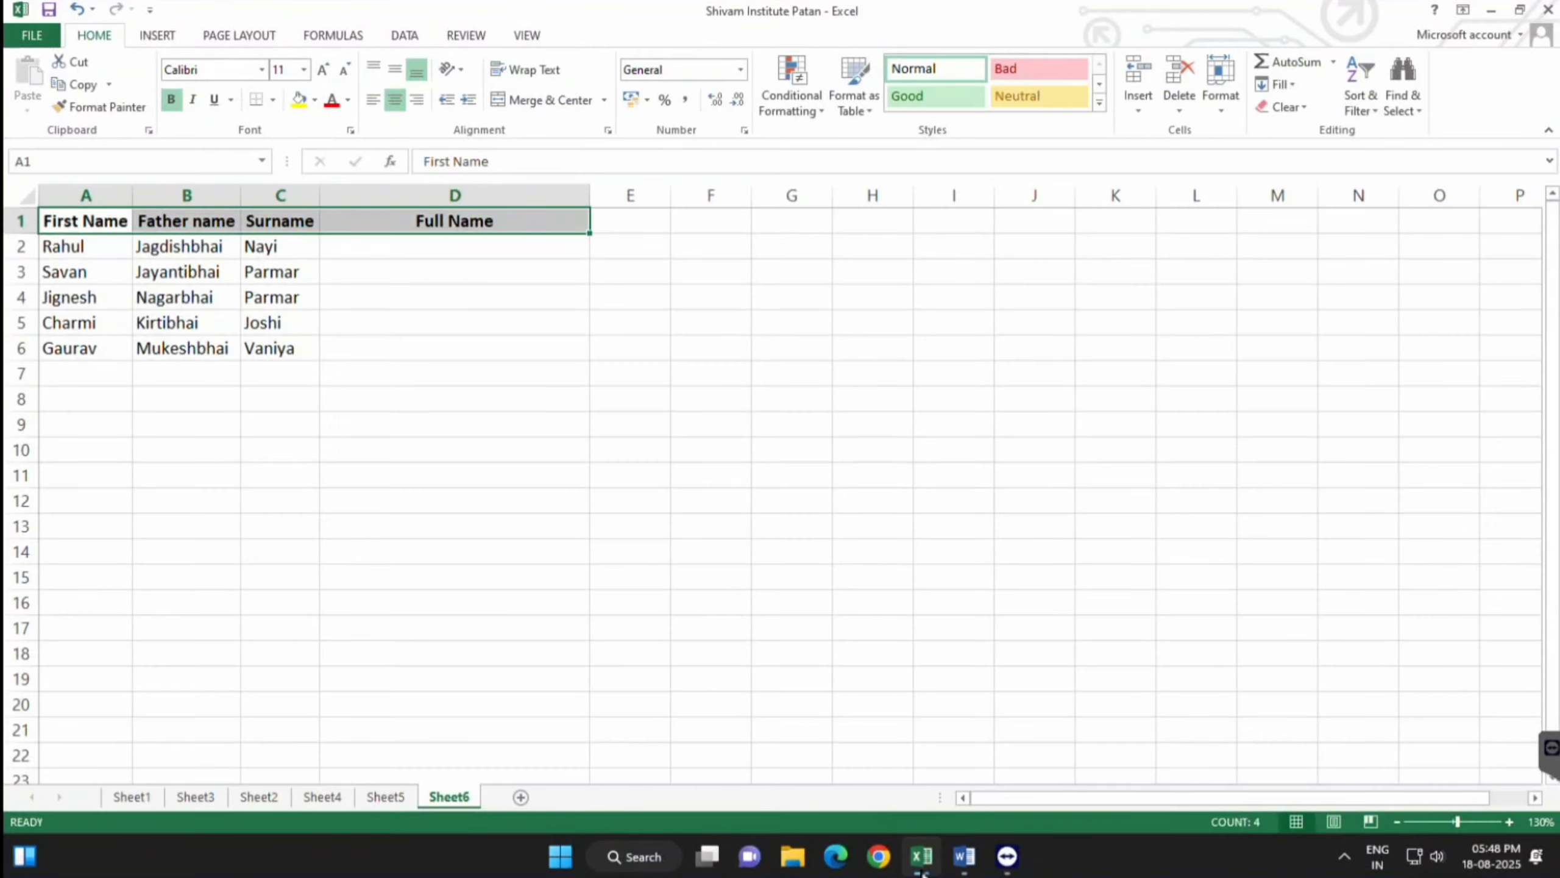
Examine the First Name, Father name and Surname columns in A1:C6, selecting each one in turn
click(369, 248)
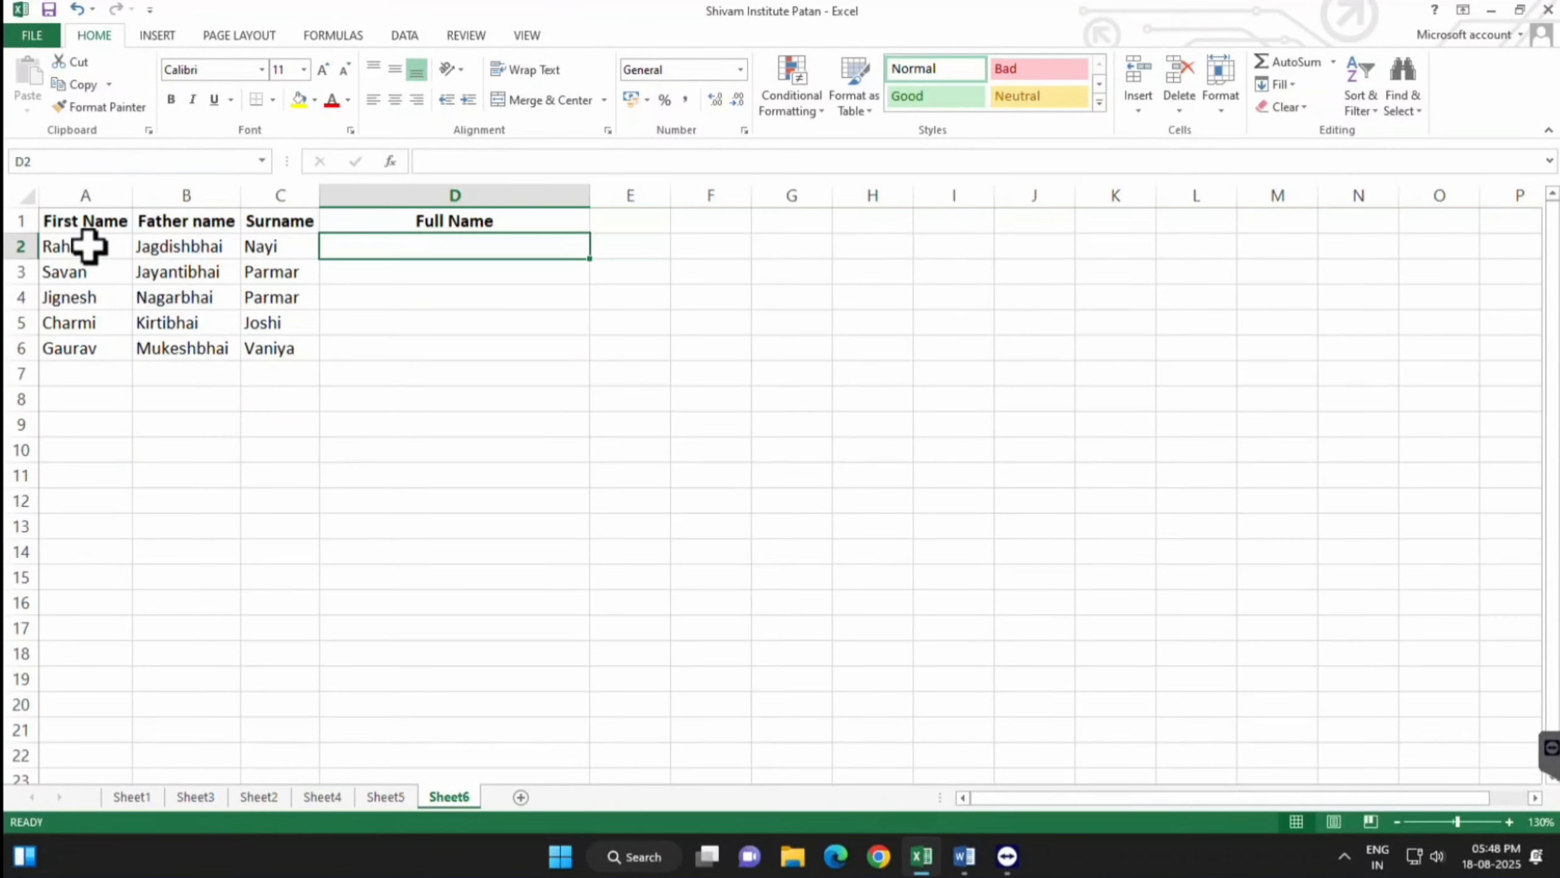
drag(84, 227, 286, 355)
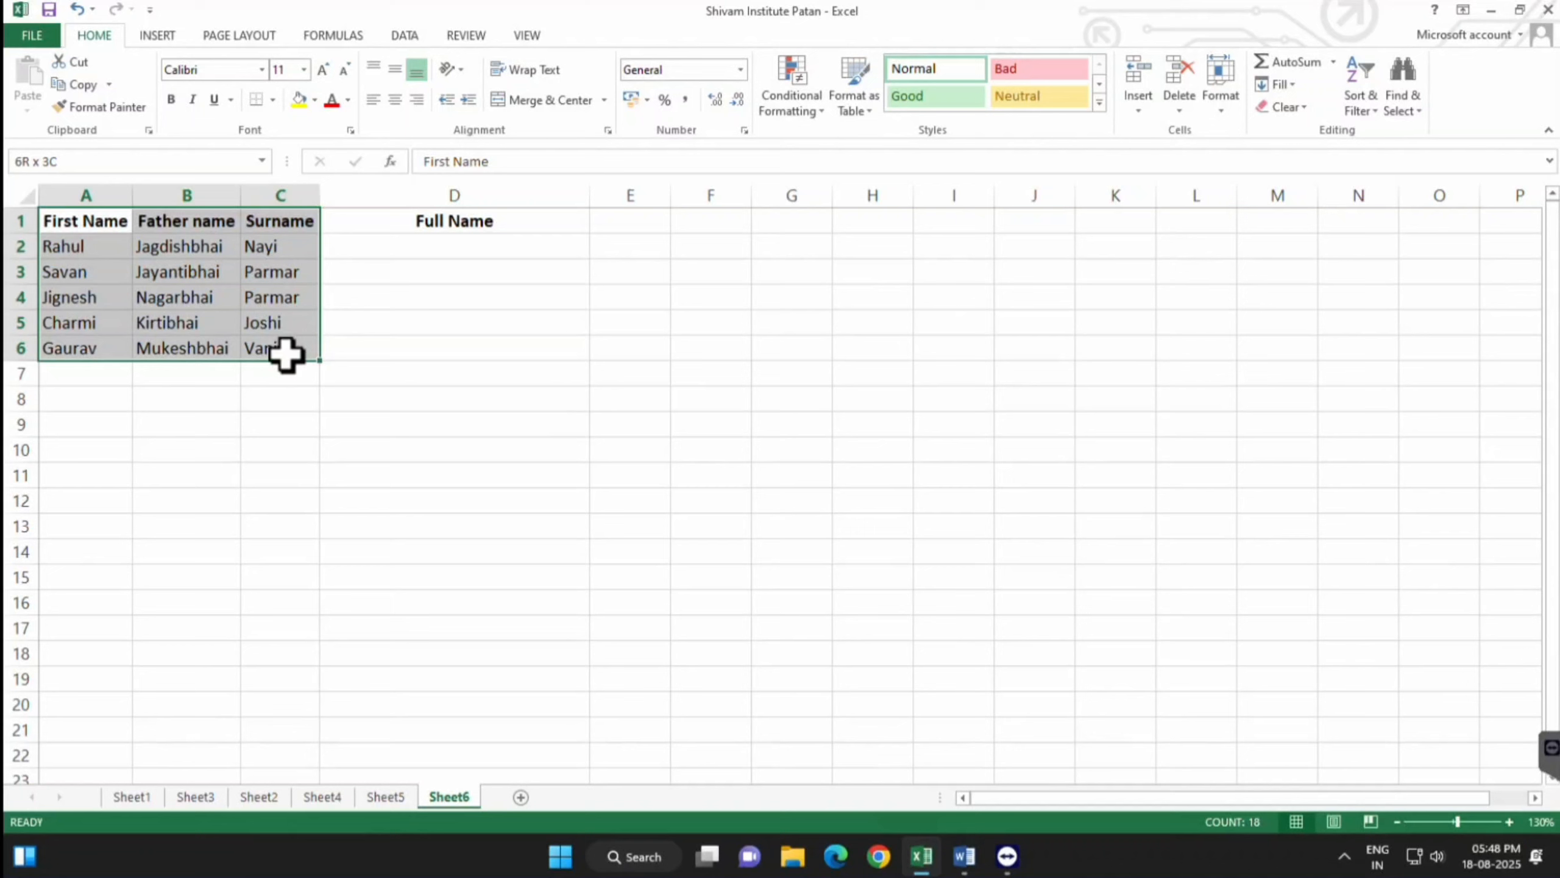
click(427, 474)
drag(108, 213, 101, 349)
drag(178, 220, 187, 350)
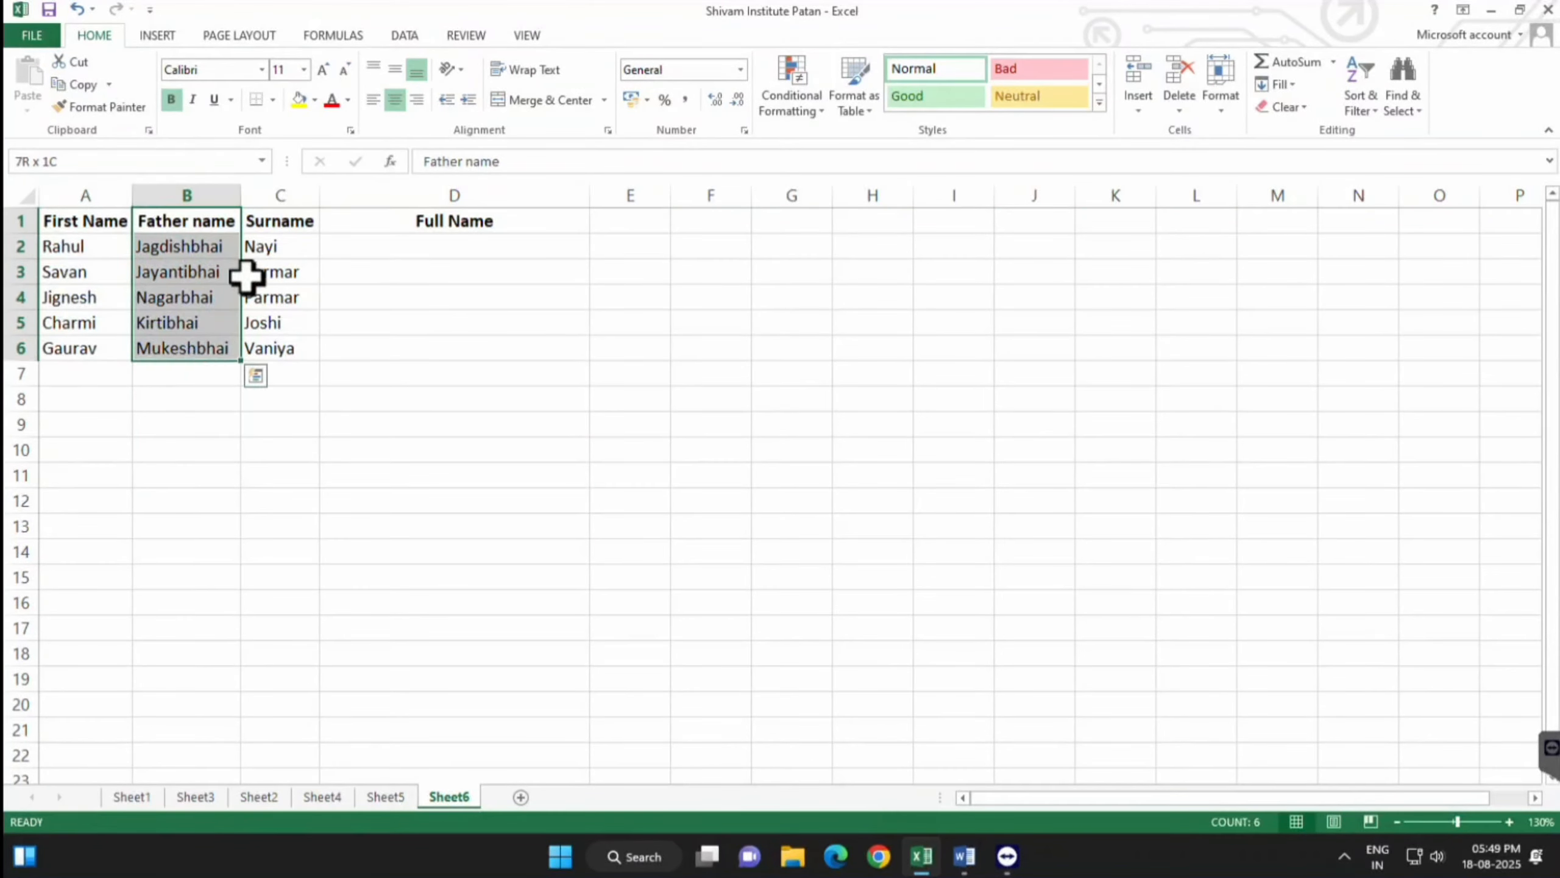
drag(281, 216, 279, 346)
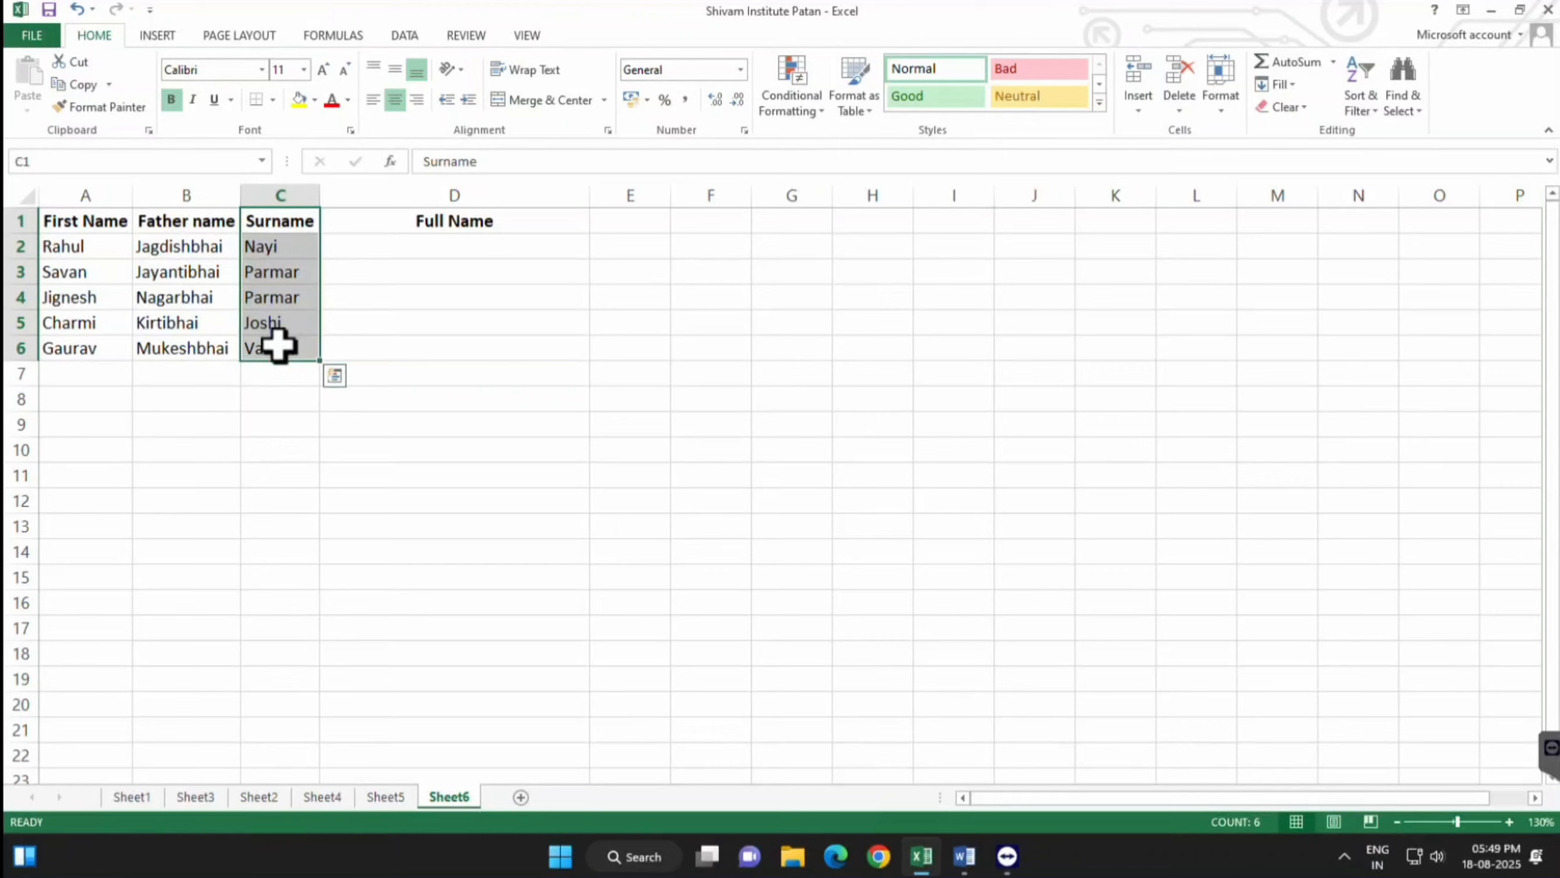
Widen column D under the Full Name heading to make room for the joined names
click(456, 245)
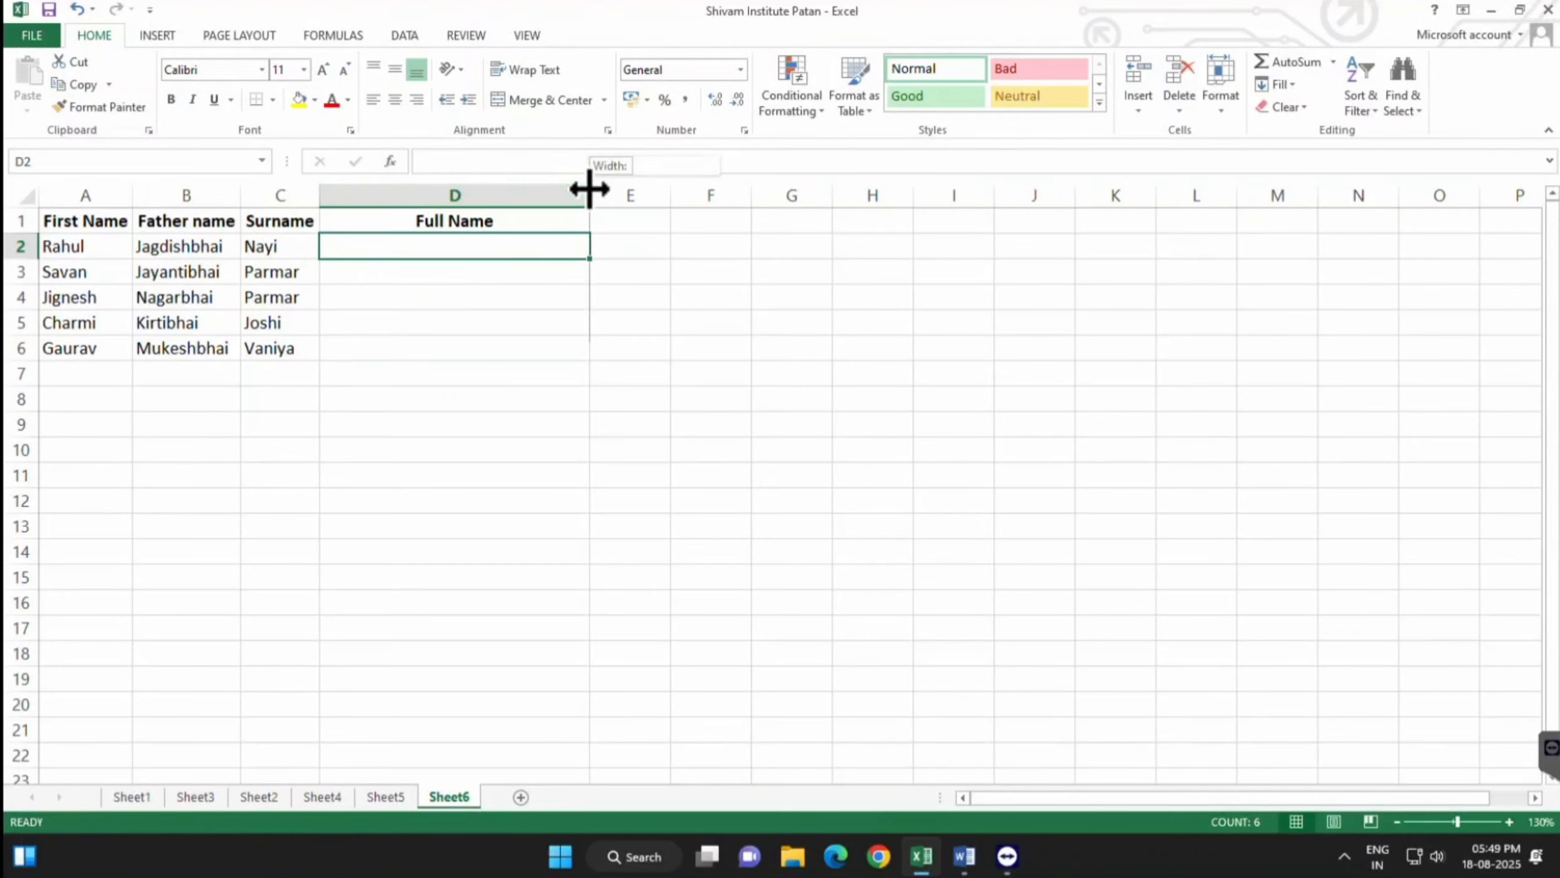
drag(589, 195, 654, 195)
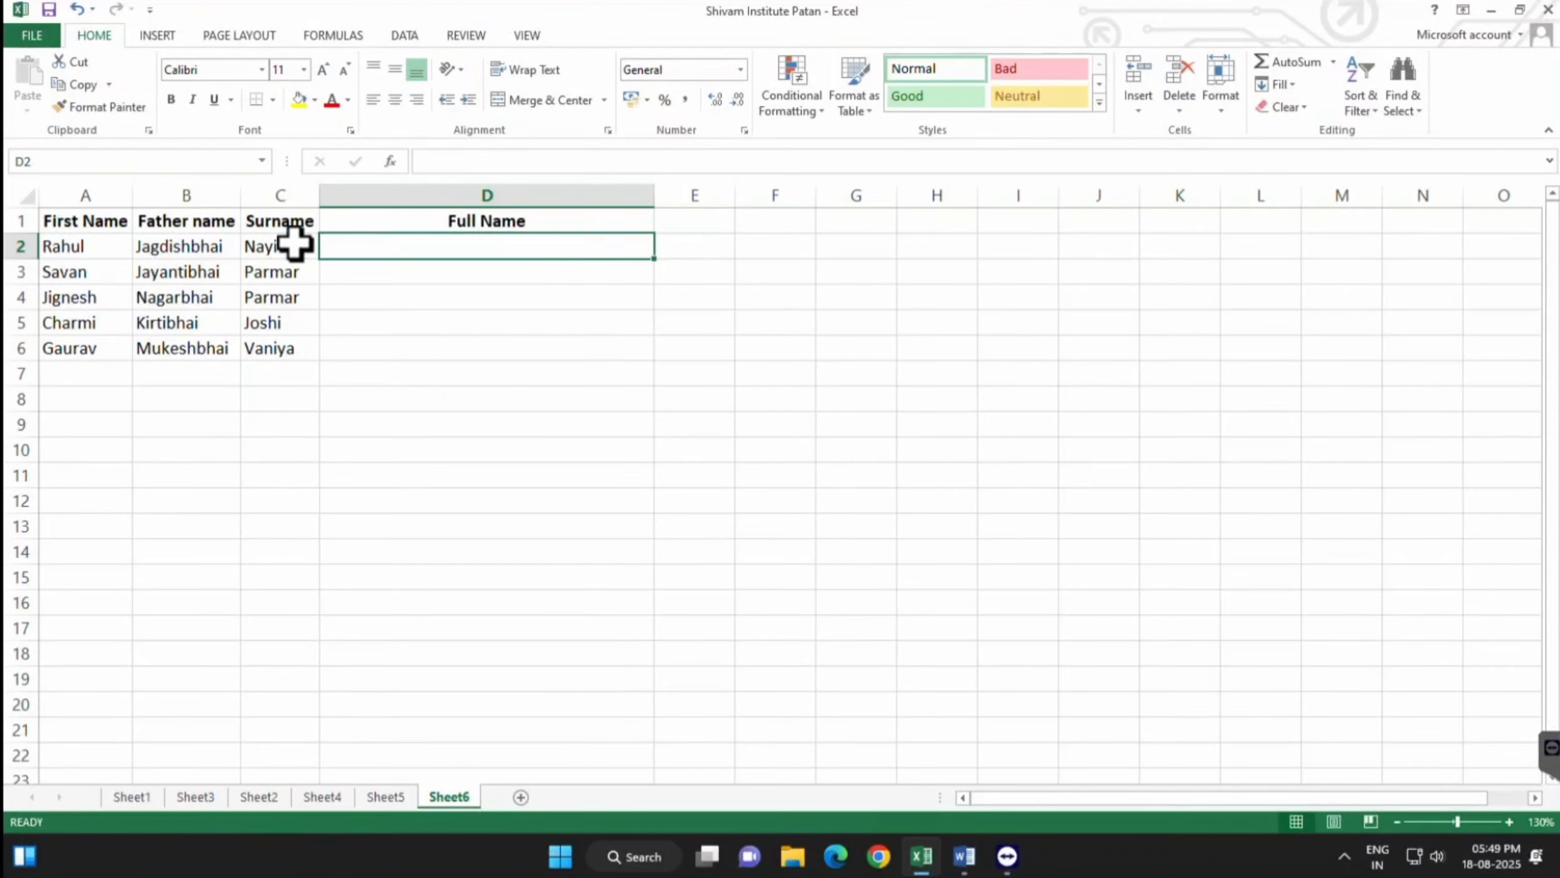
Enter =CONCATENATE(A2,B2,C2) in D2 to join the first name, father name and surname without spaces
drag(105, 250, 259, 265)
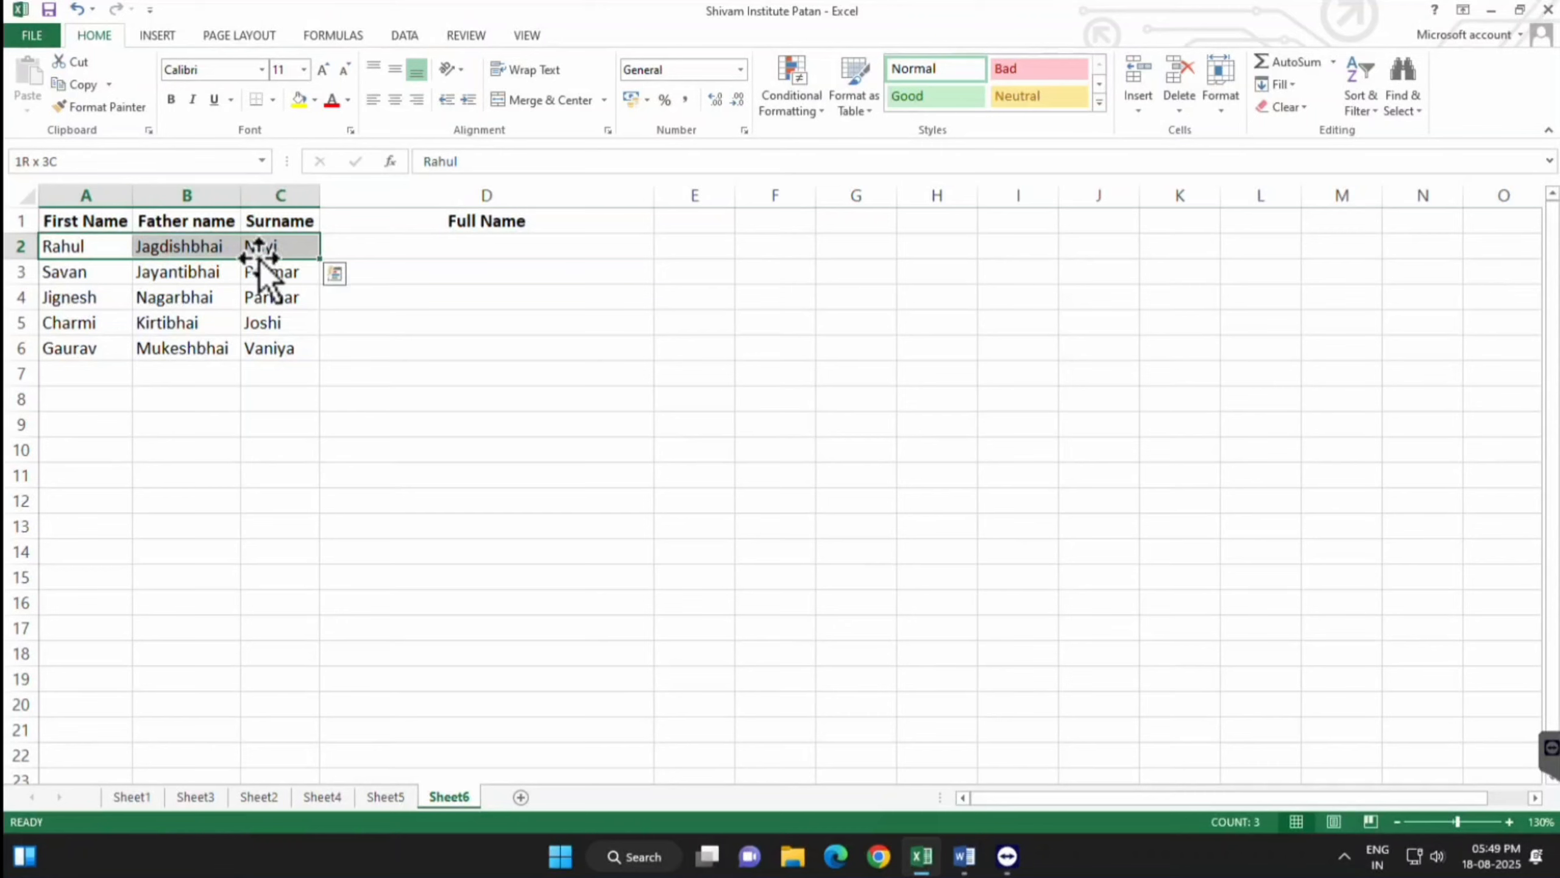
click(438, 243)
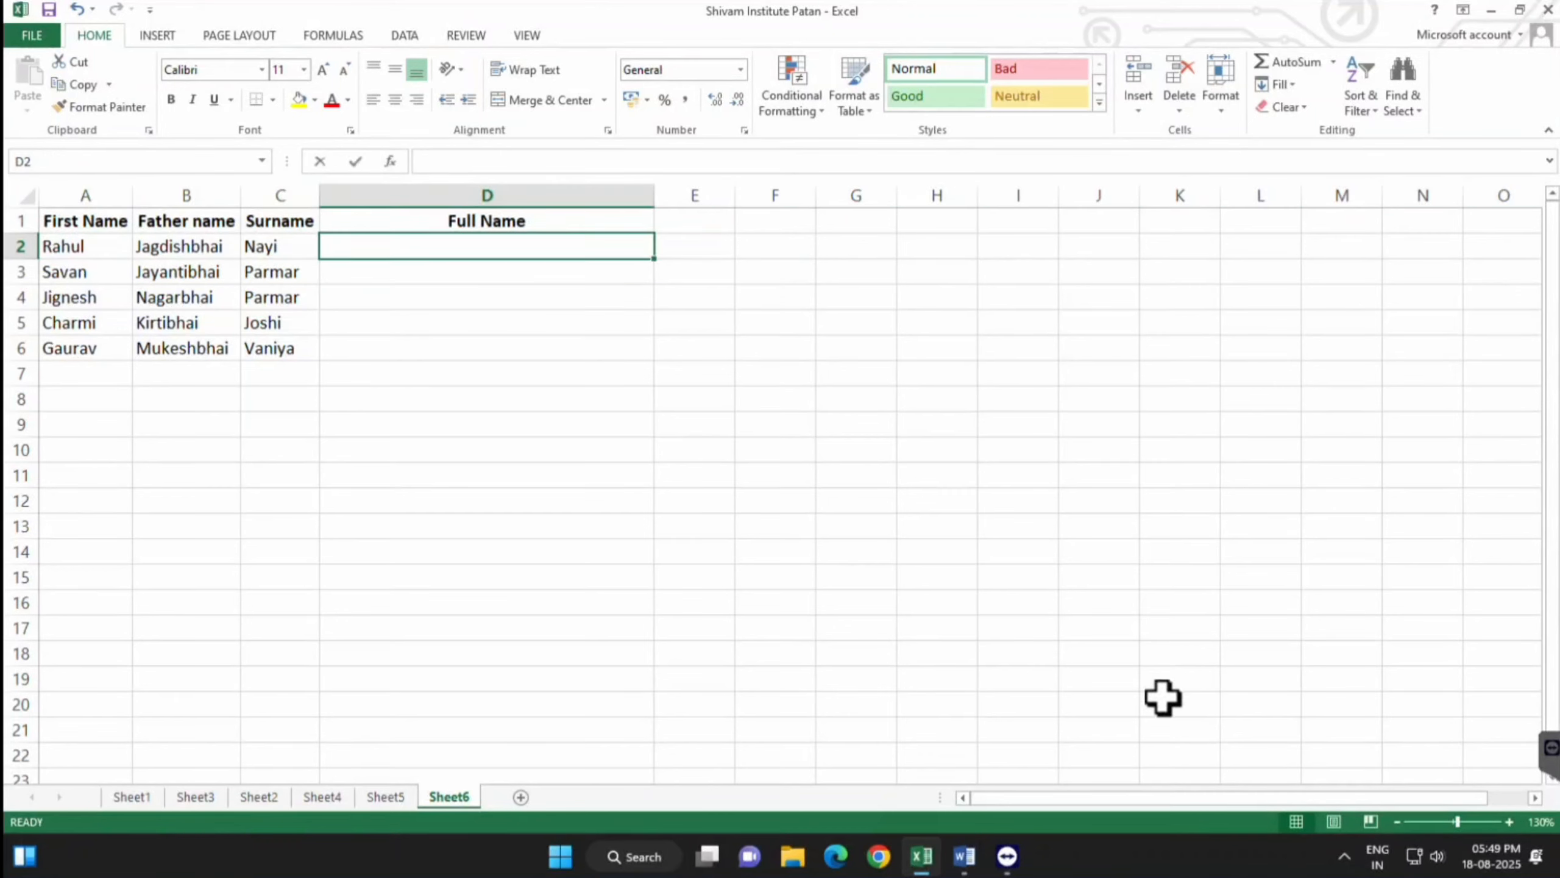
text(=conc)
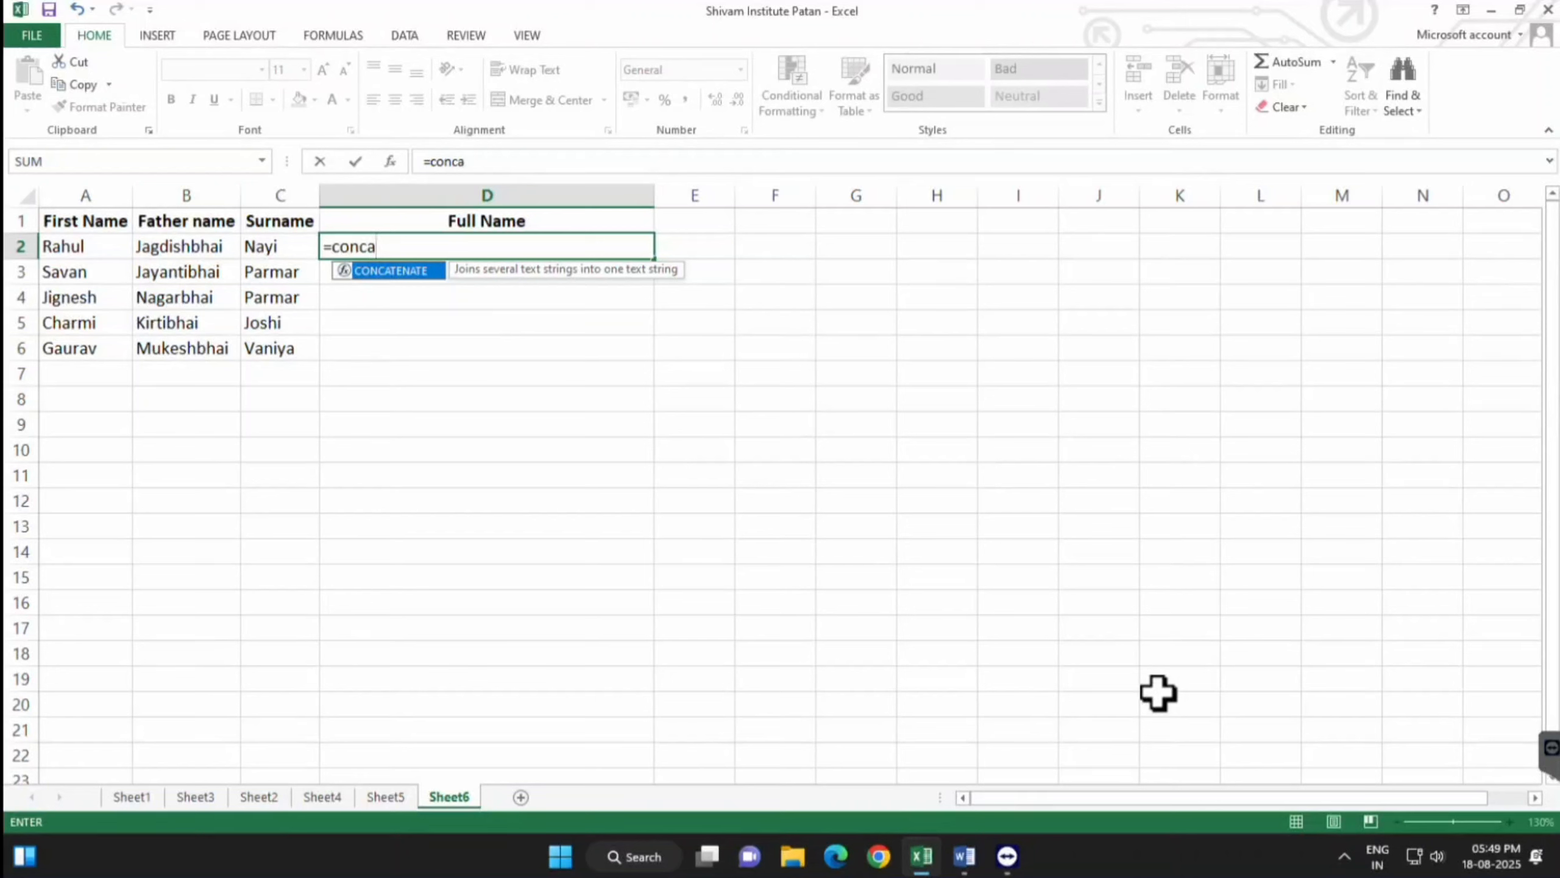
text(a)
key(Tab)
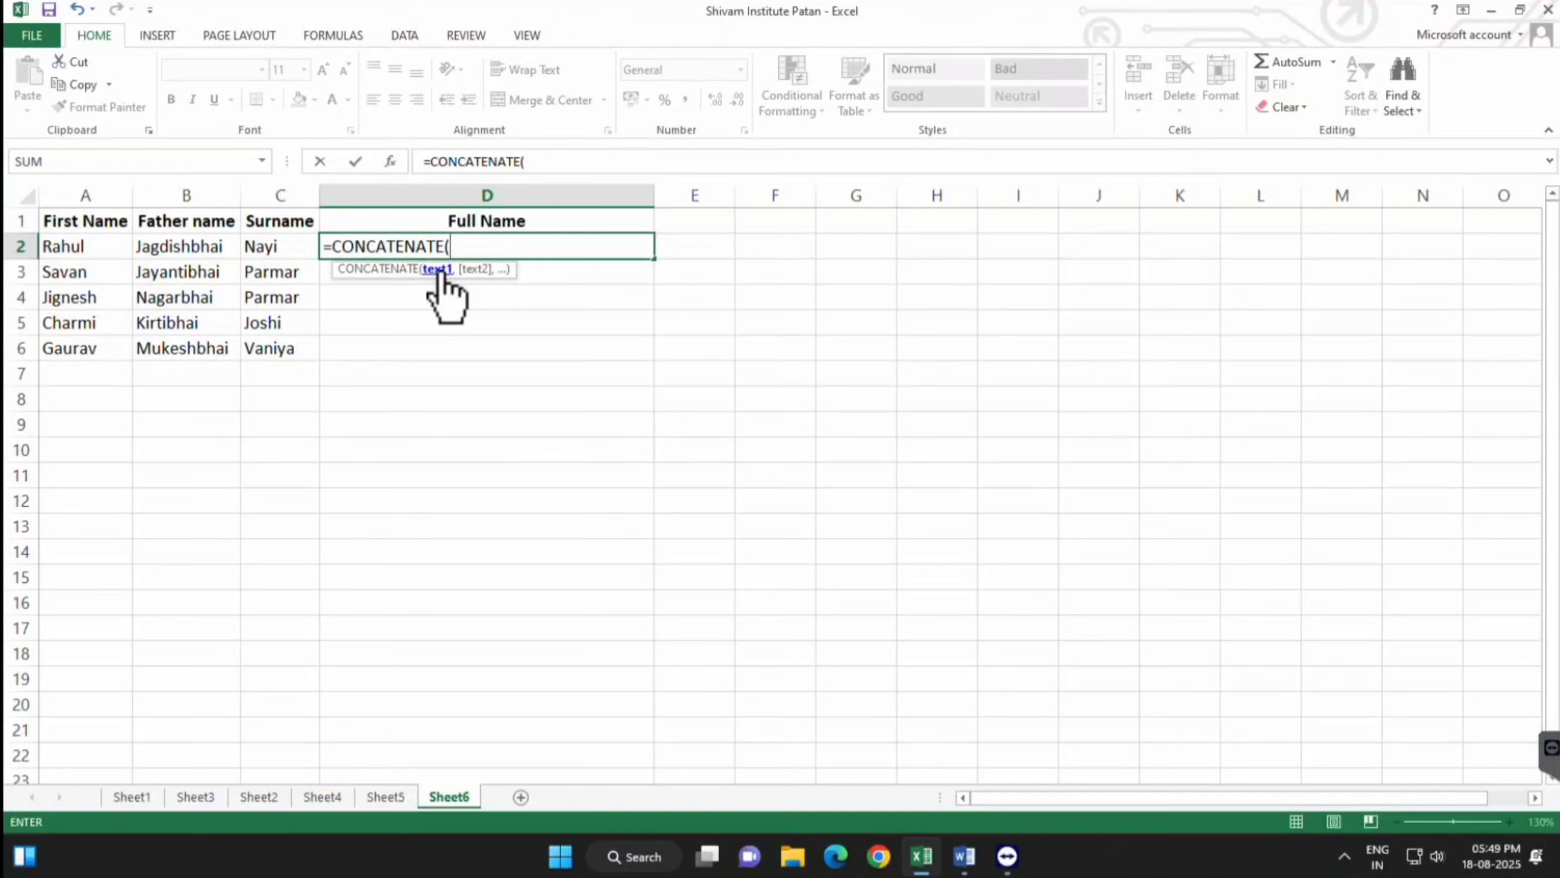
click(93, 248)
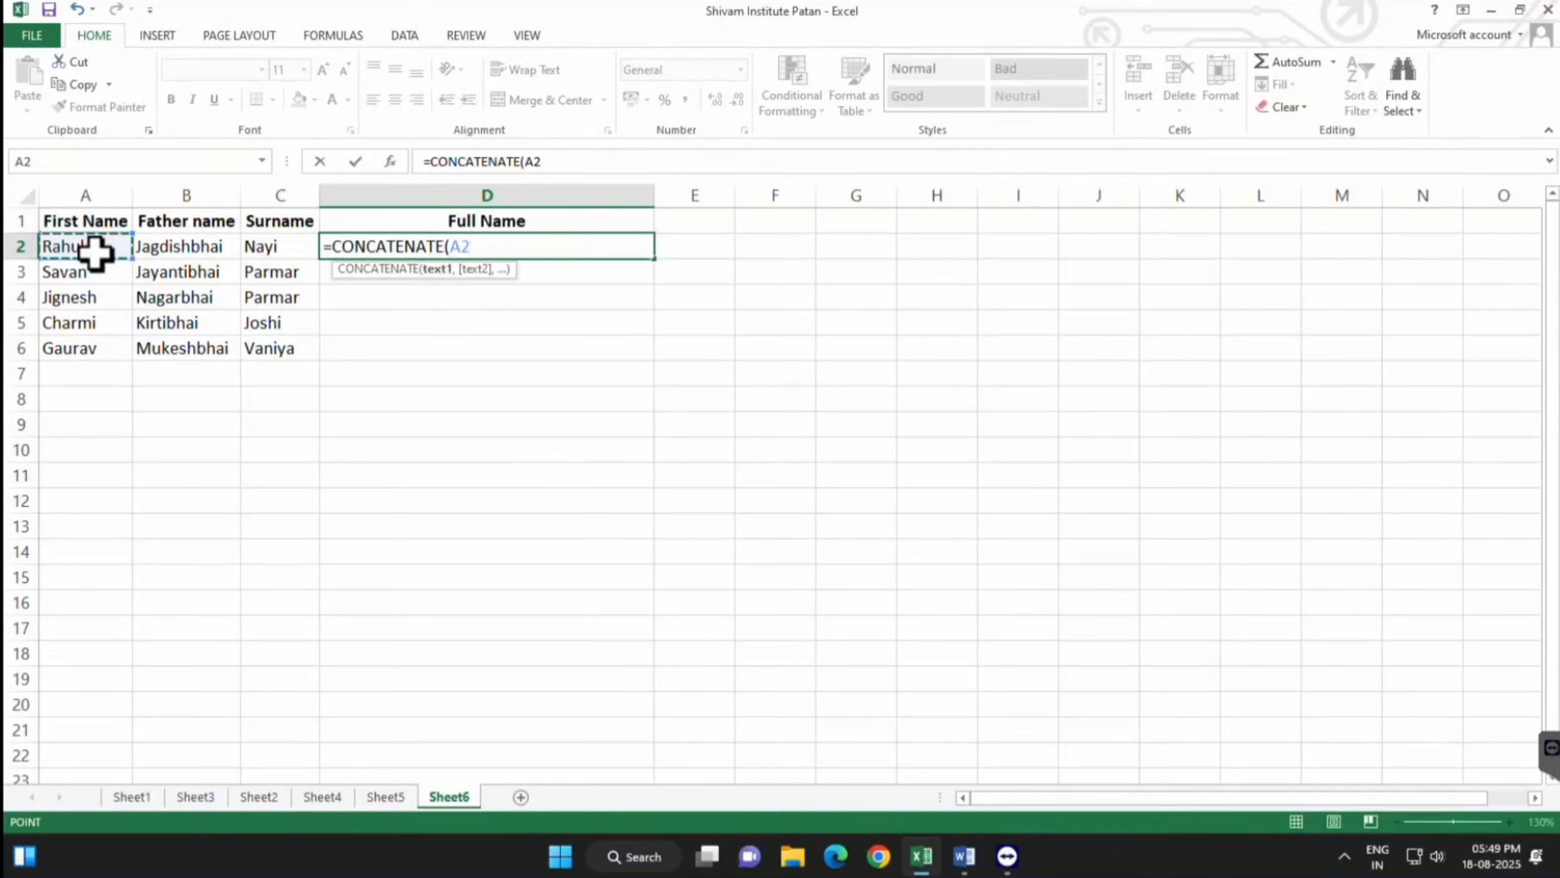
text(,)
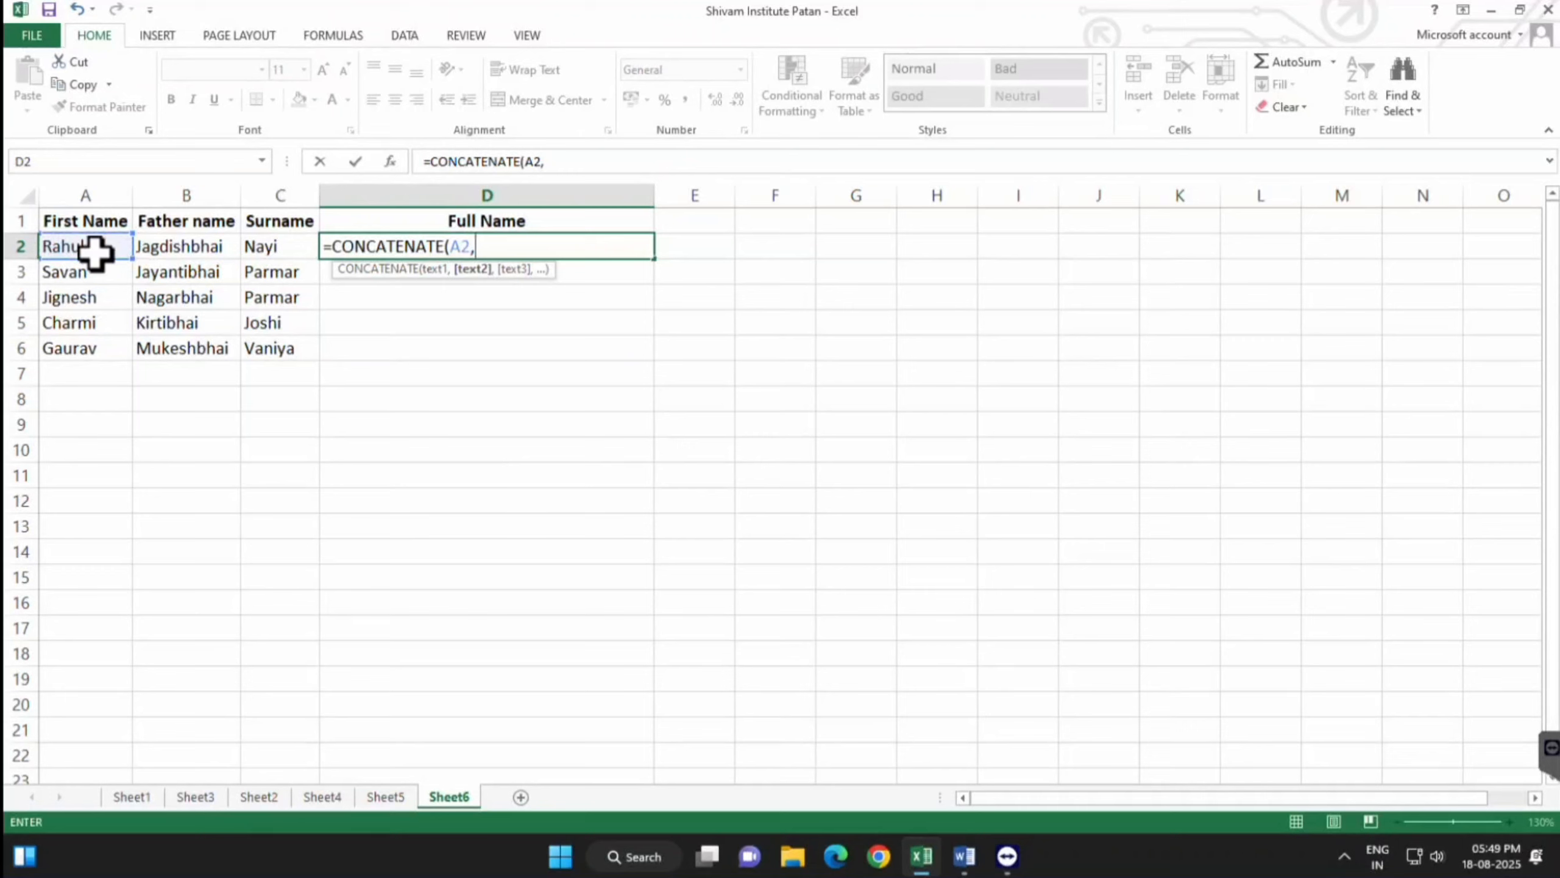
click(174, 243)
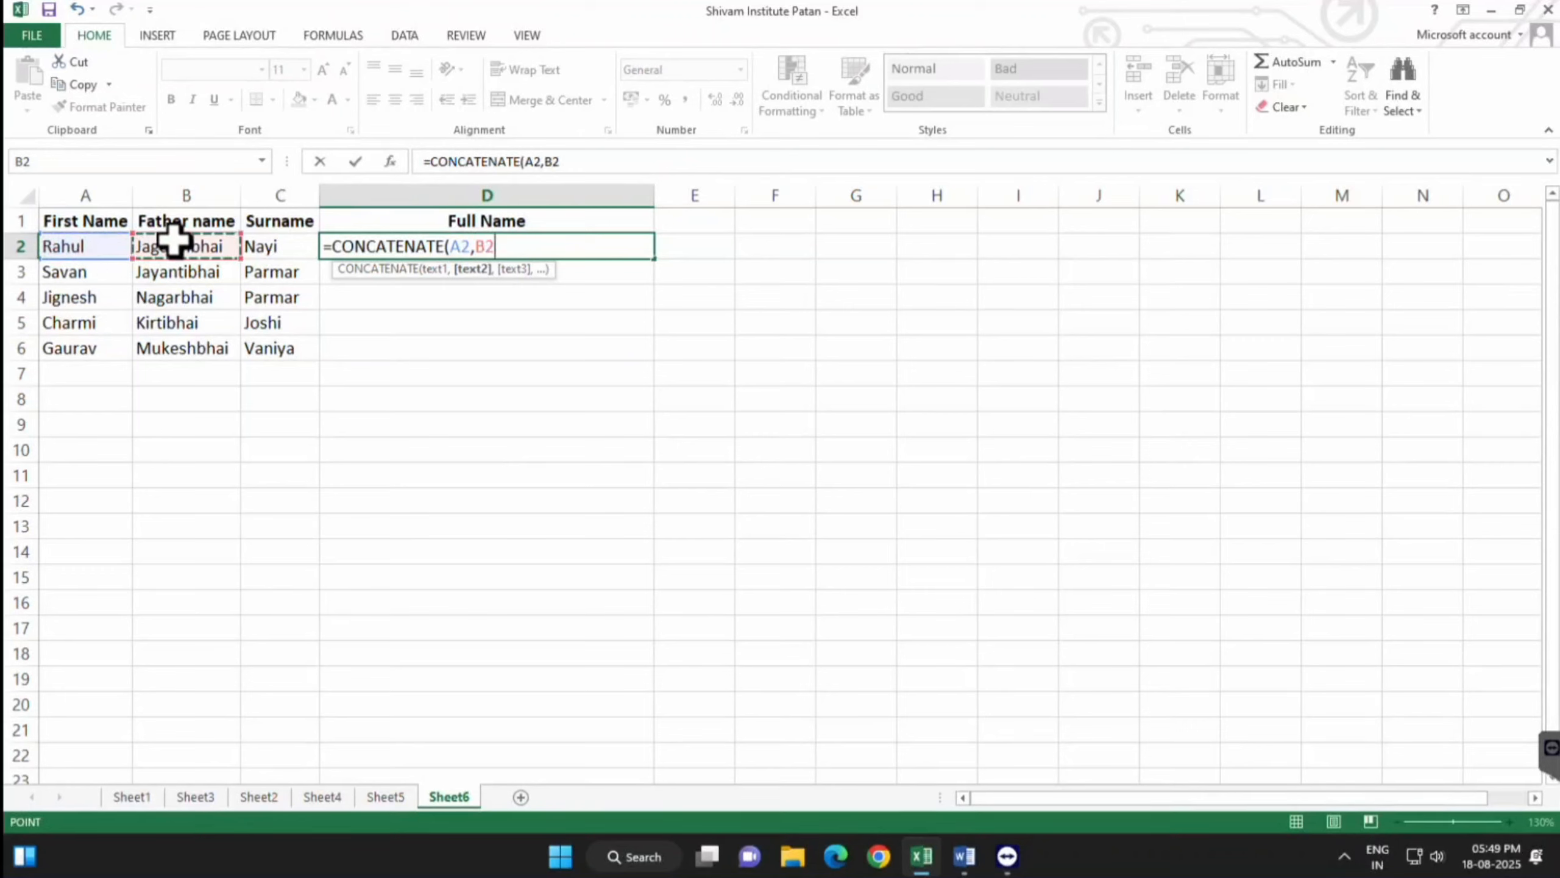
text(,)
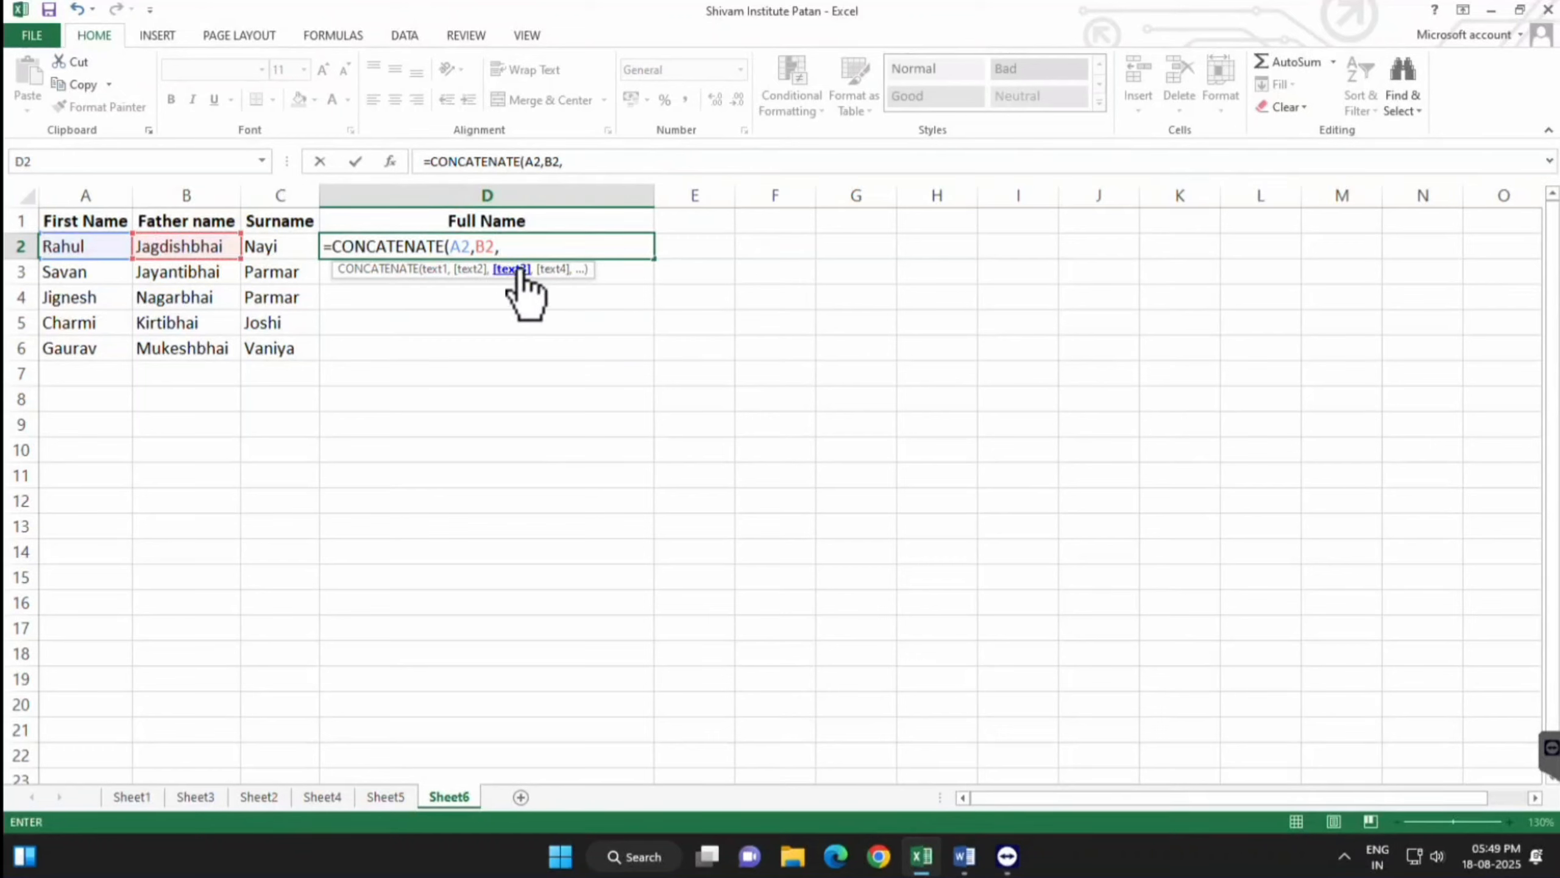
click(284, 248)
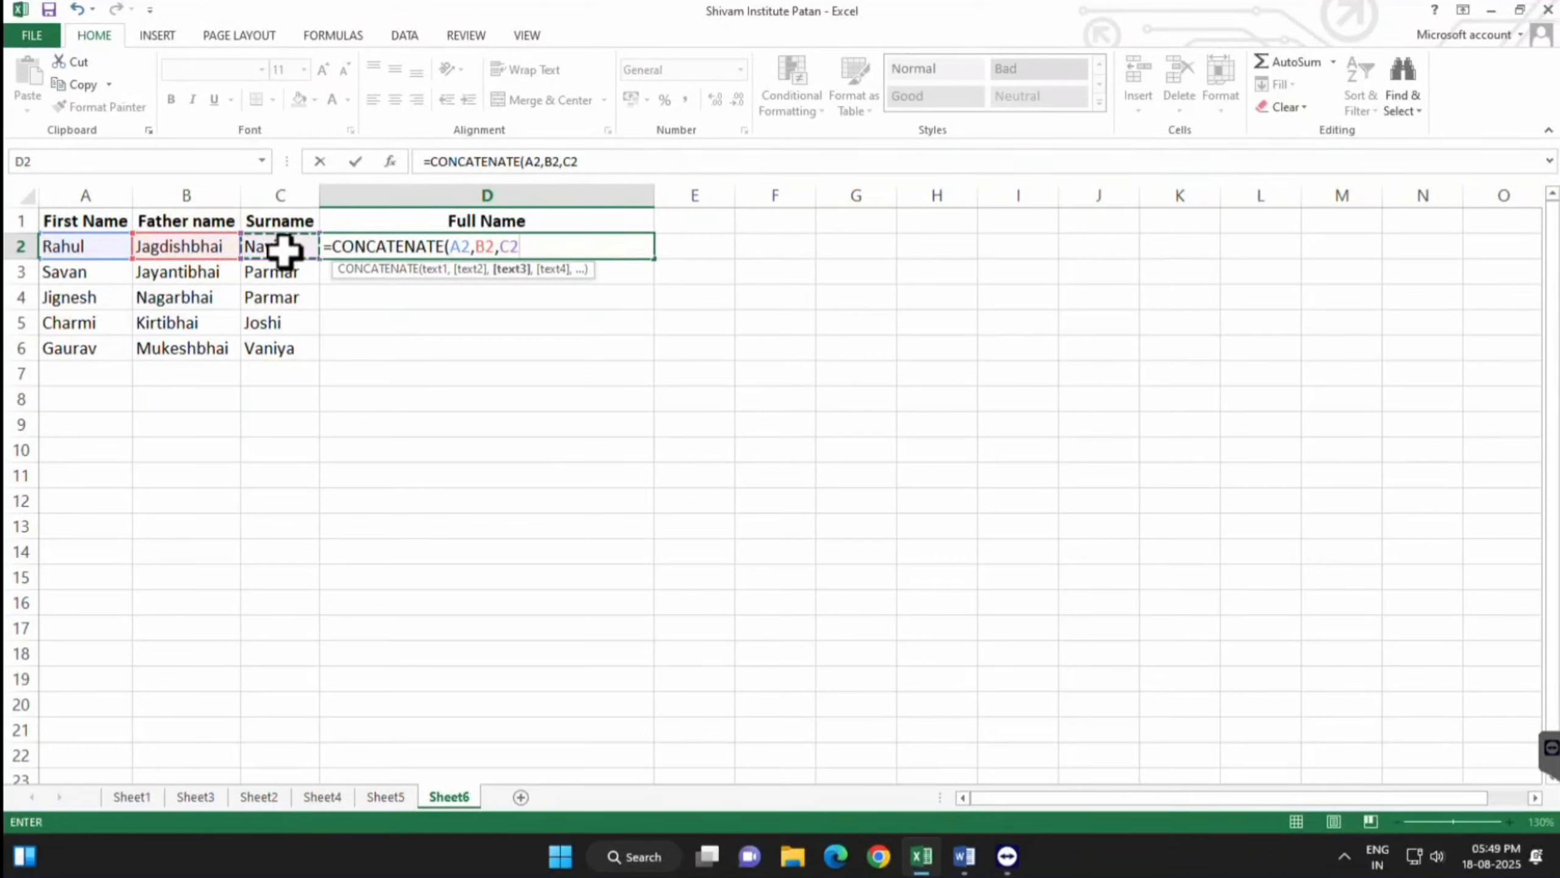
key(Return)
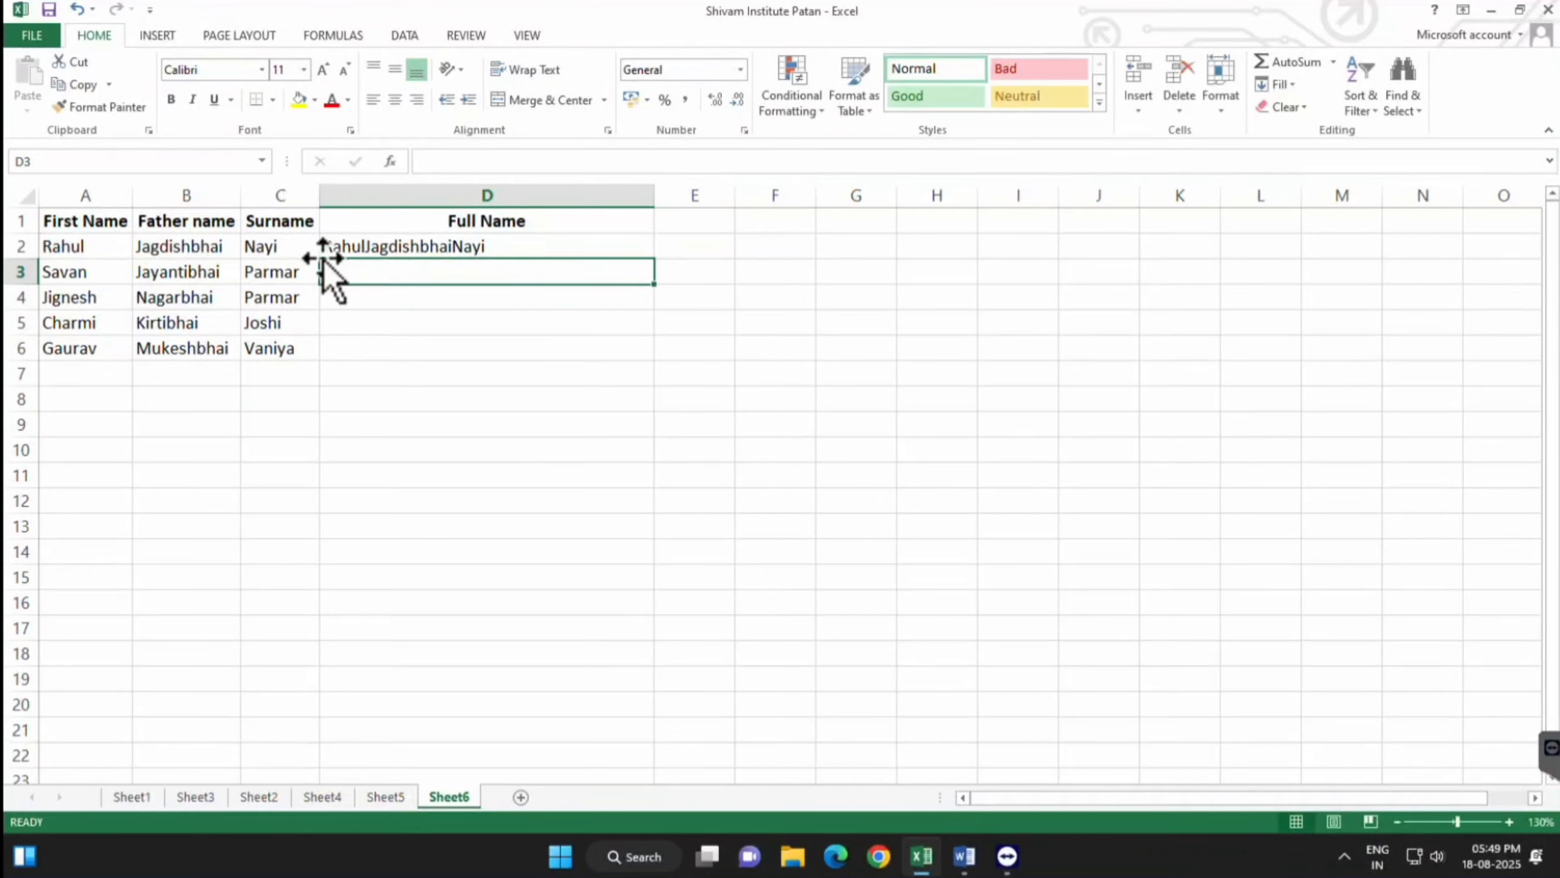
Open the CONCATENATE formula in D2 for editing and examine the places between its A2, B2 and C2 arguments
click(393, 248)
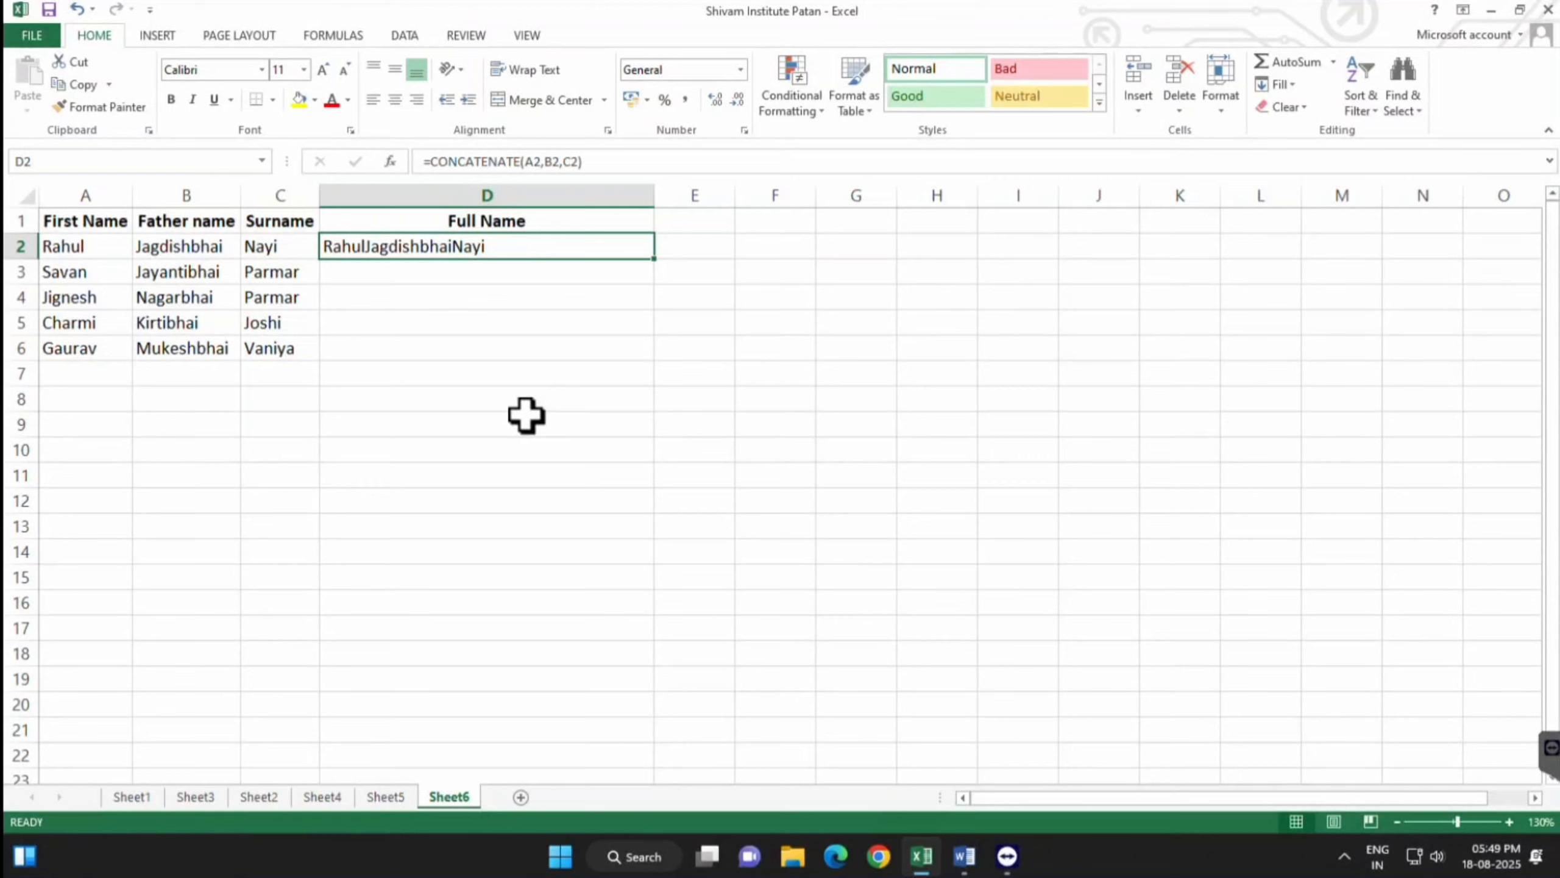
click(556, 162)
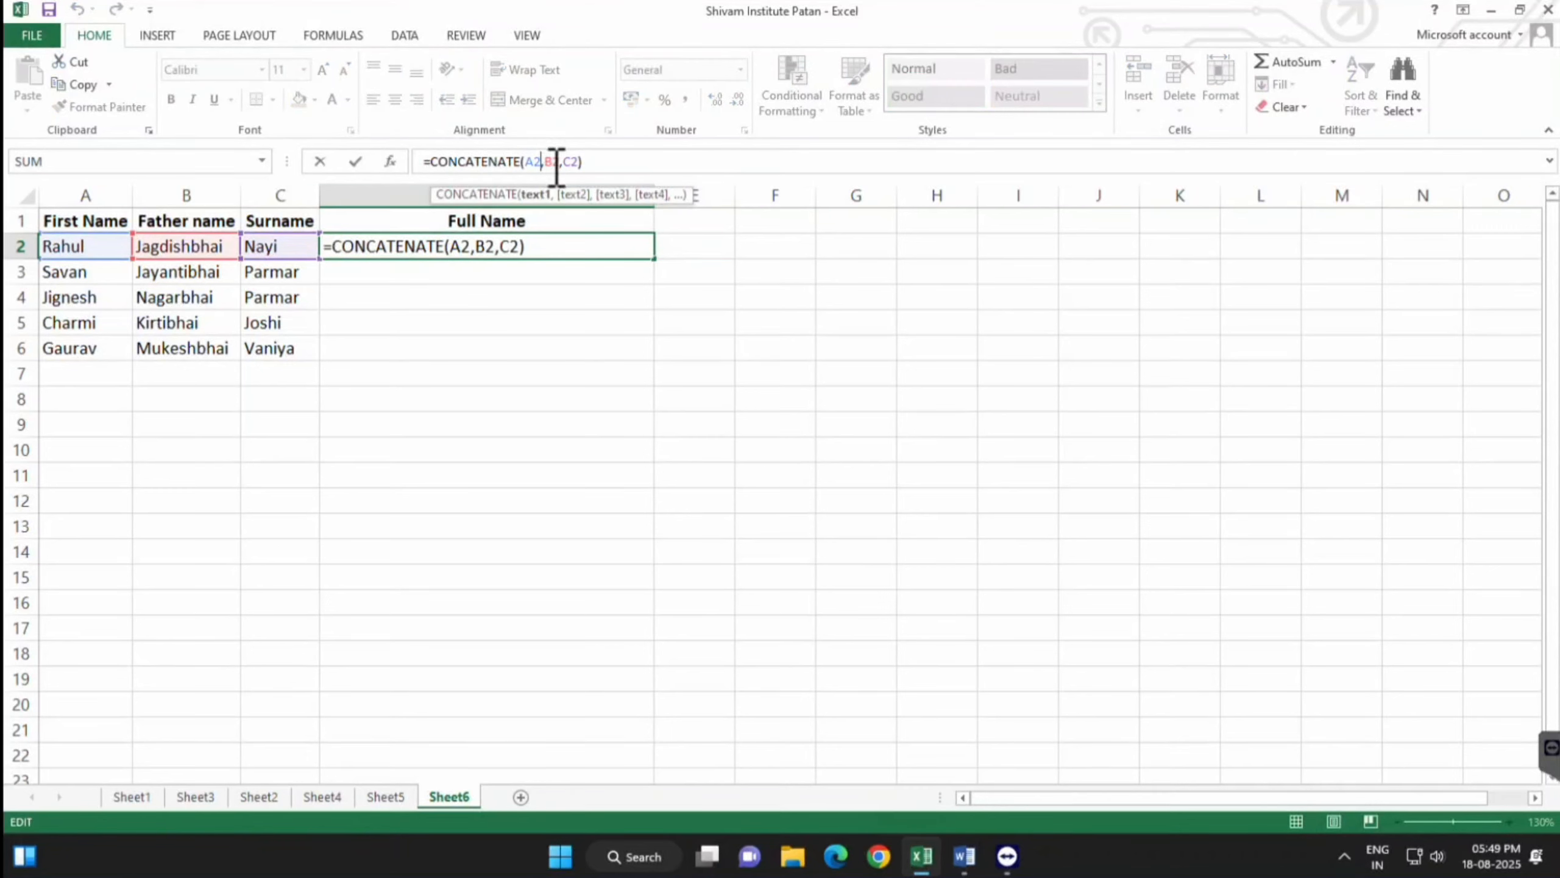
click(489, 249)
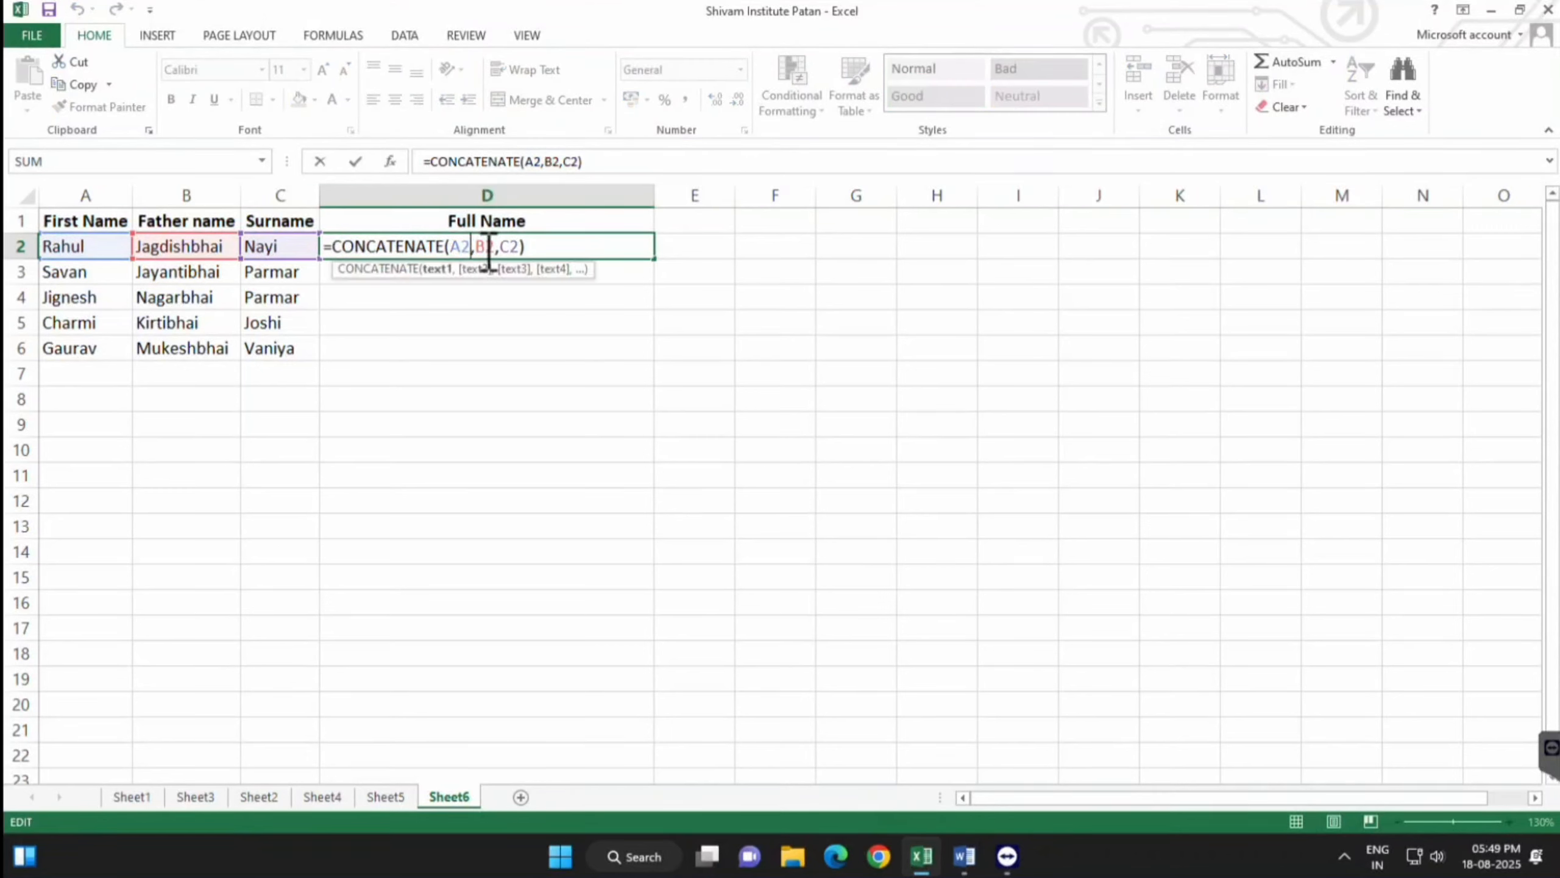
key(Right)
key(Left)
key(Right)
key(Left)
key(Left)
click(495, 249)
click(511, 249)
click(500, 250)
click(510, 250)
click(498, 251)
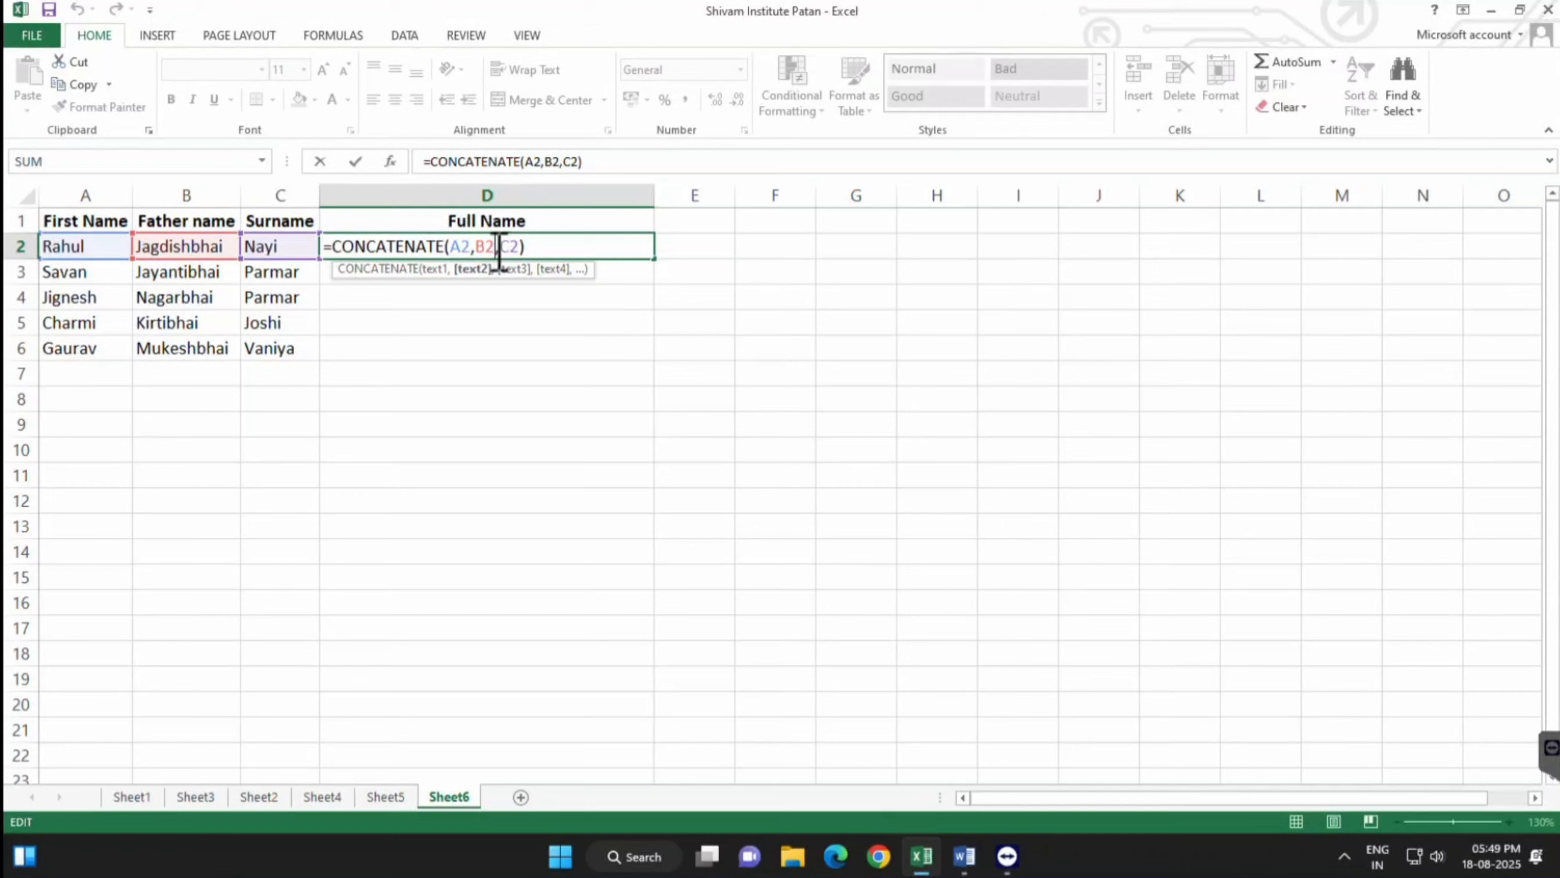
Remove the B2 and C2 arguments from the D2 formula, leaving =CONCATENATE(A2
click(544, 249)
key(BackSpace)
key(BackSpace)
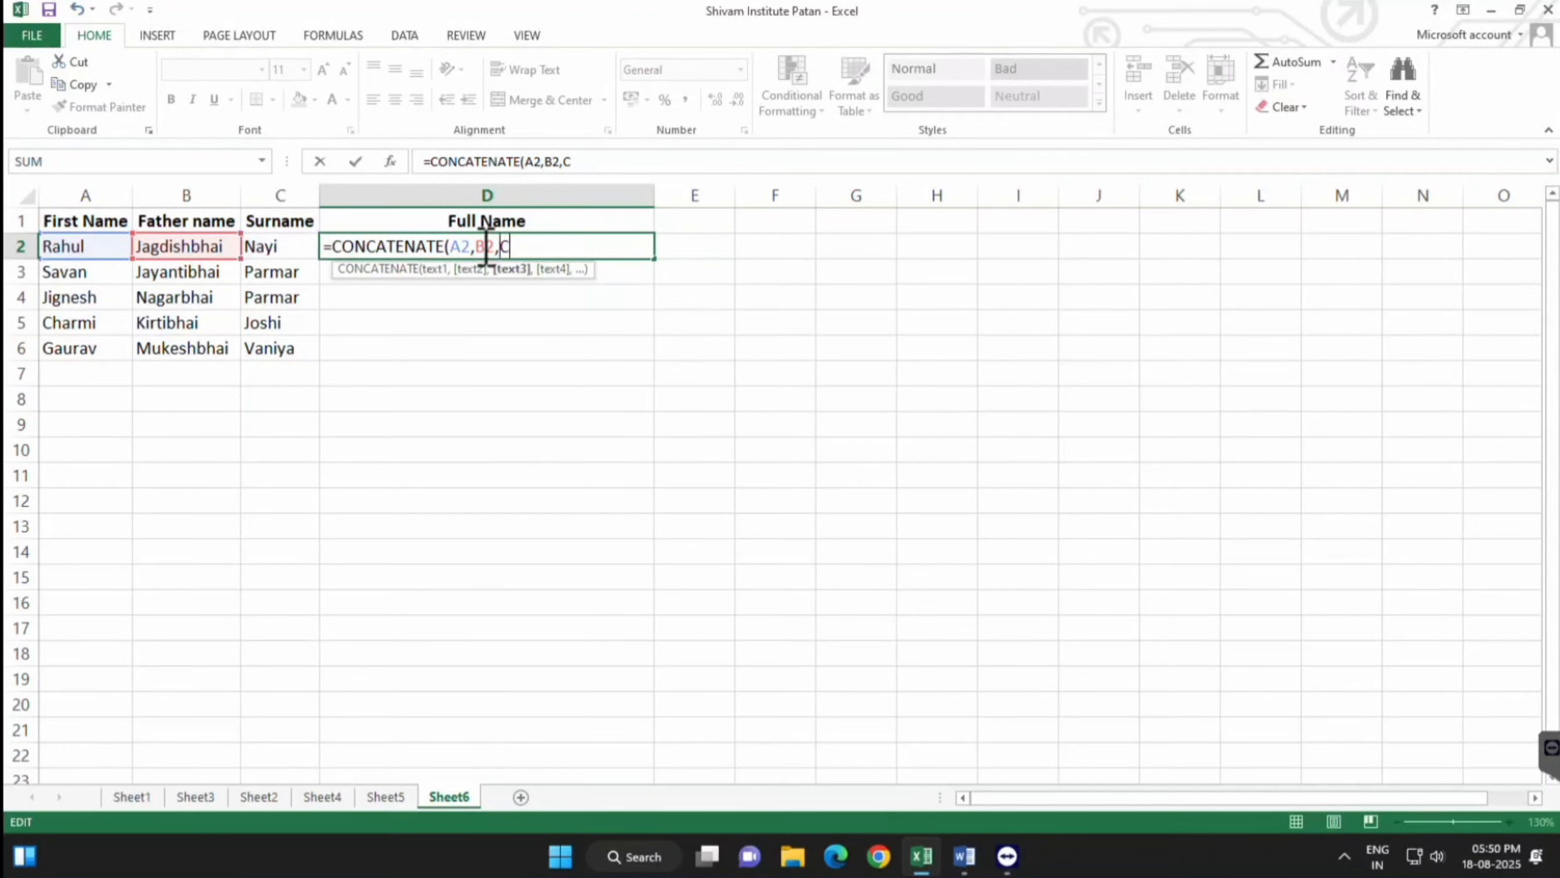
key(BackSpace)
key(BackSpace)
key(BackSpace)
key(BackSpace)
key(BackSpace)
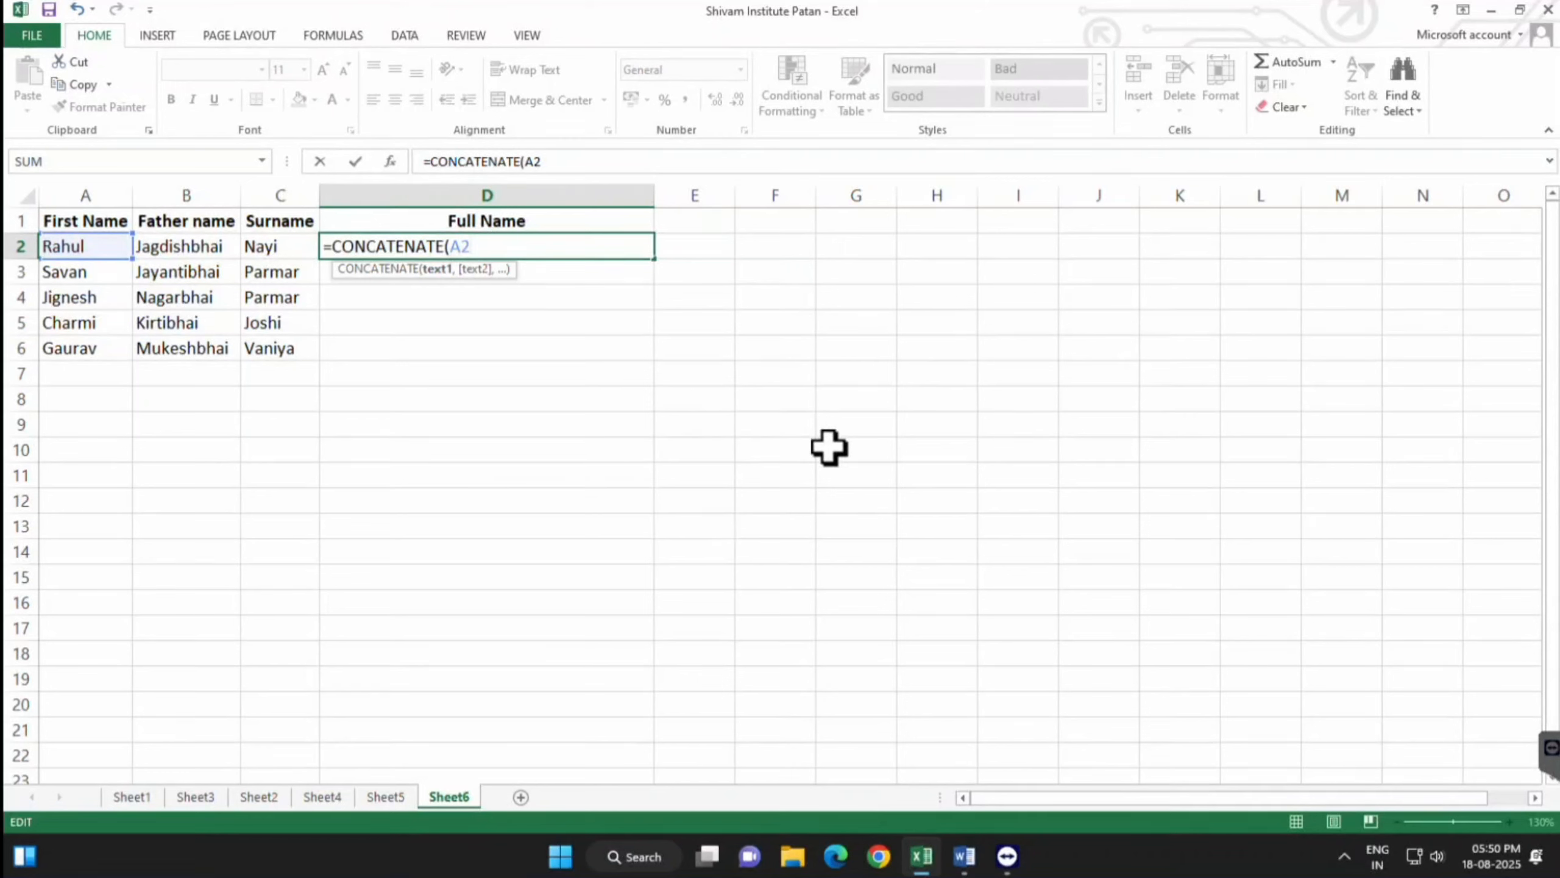
Complete the D2 formula as =CONCATENATE(A2," ",B2," ",C2) so that spaces separate the three name parts
text(,)
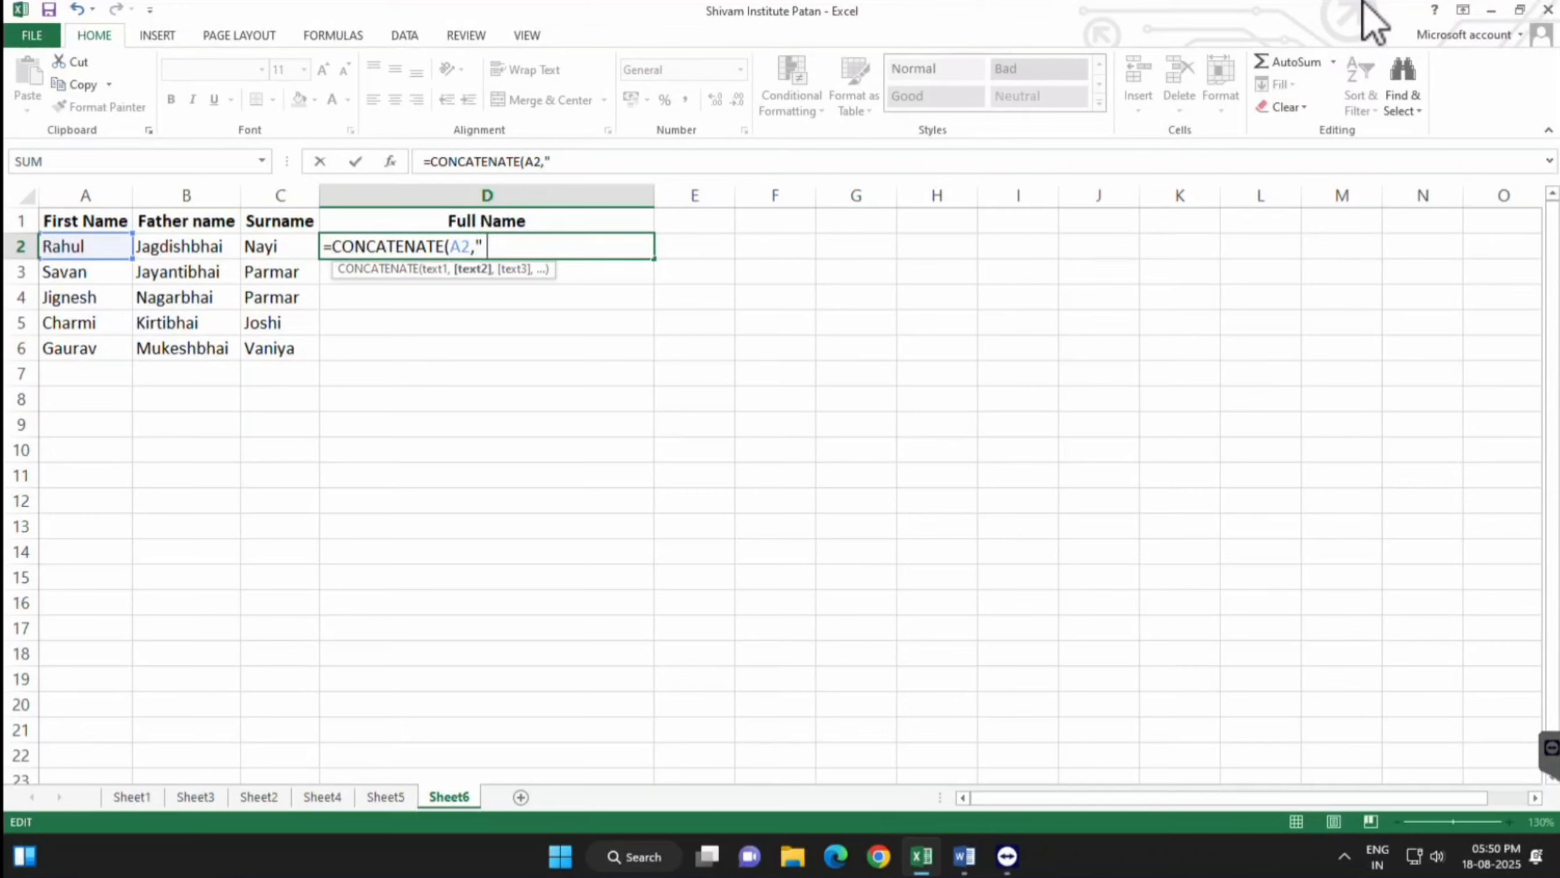
text(",)
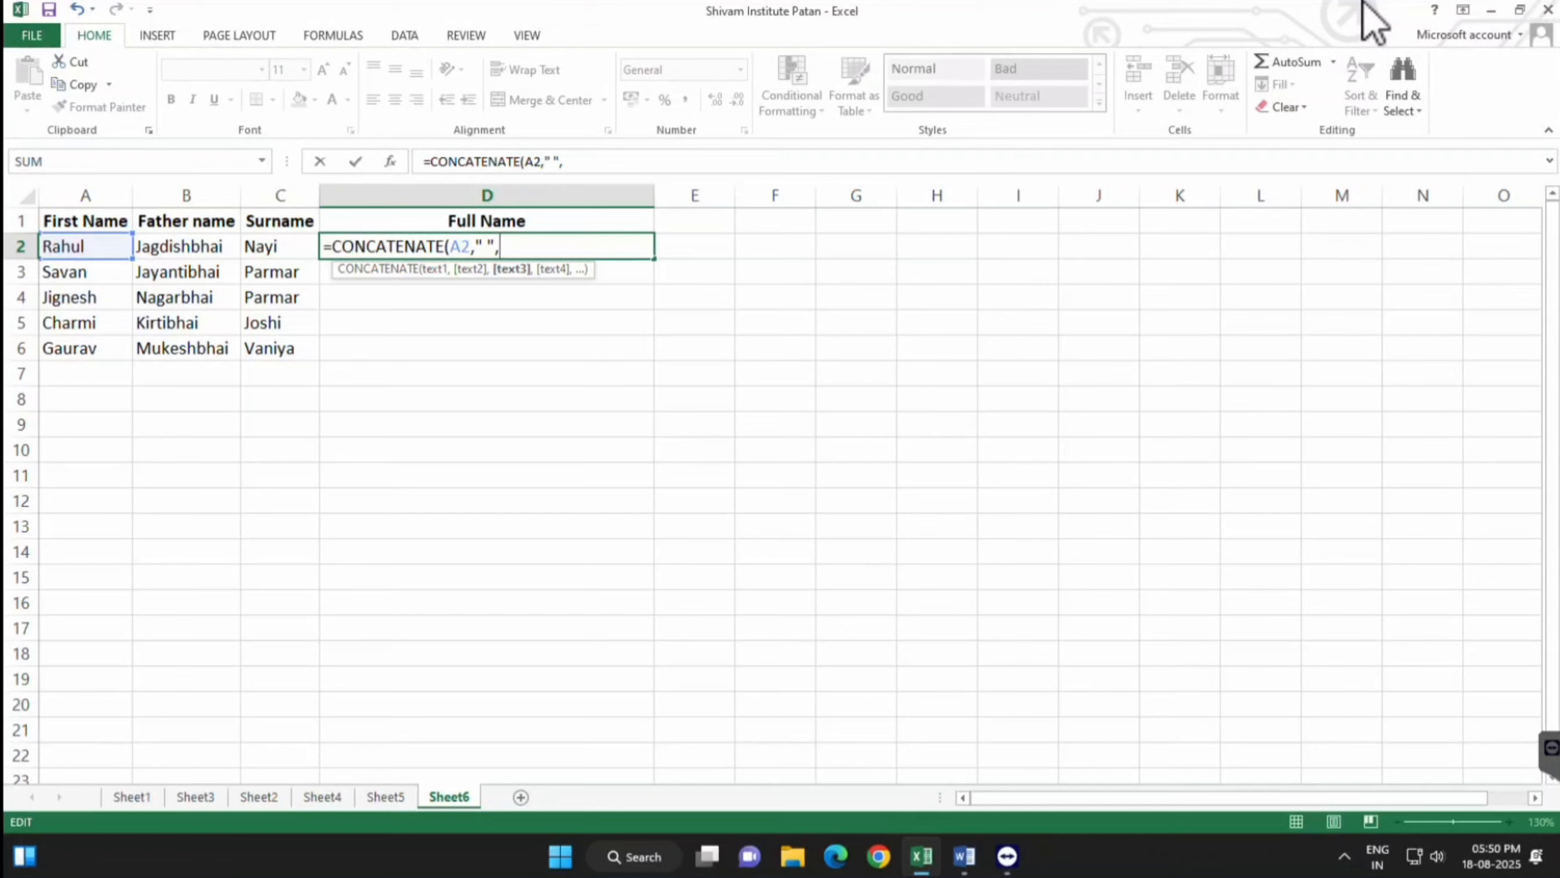
click(216, 241)
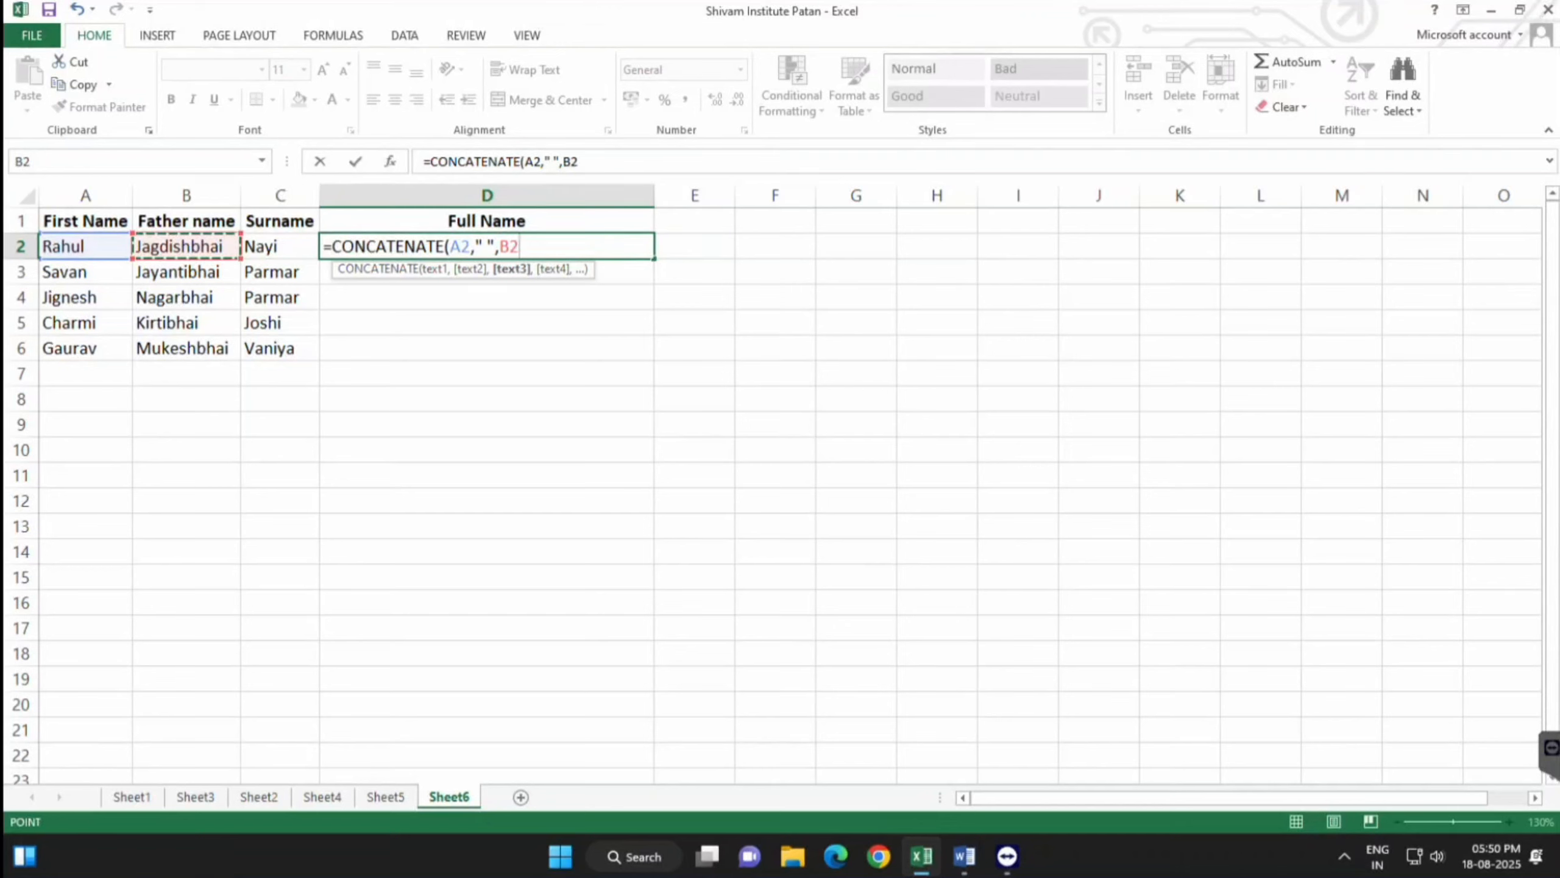
text(,)
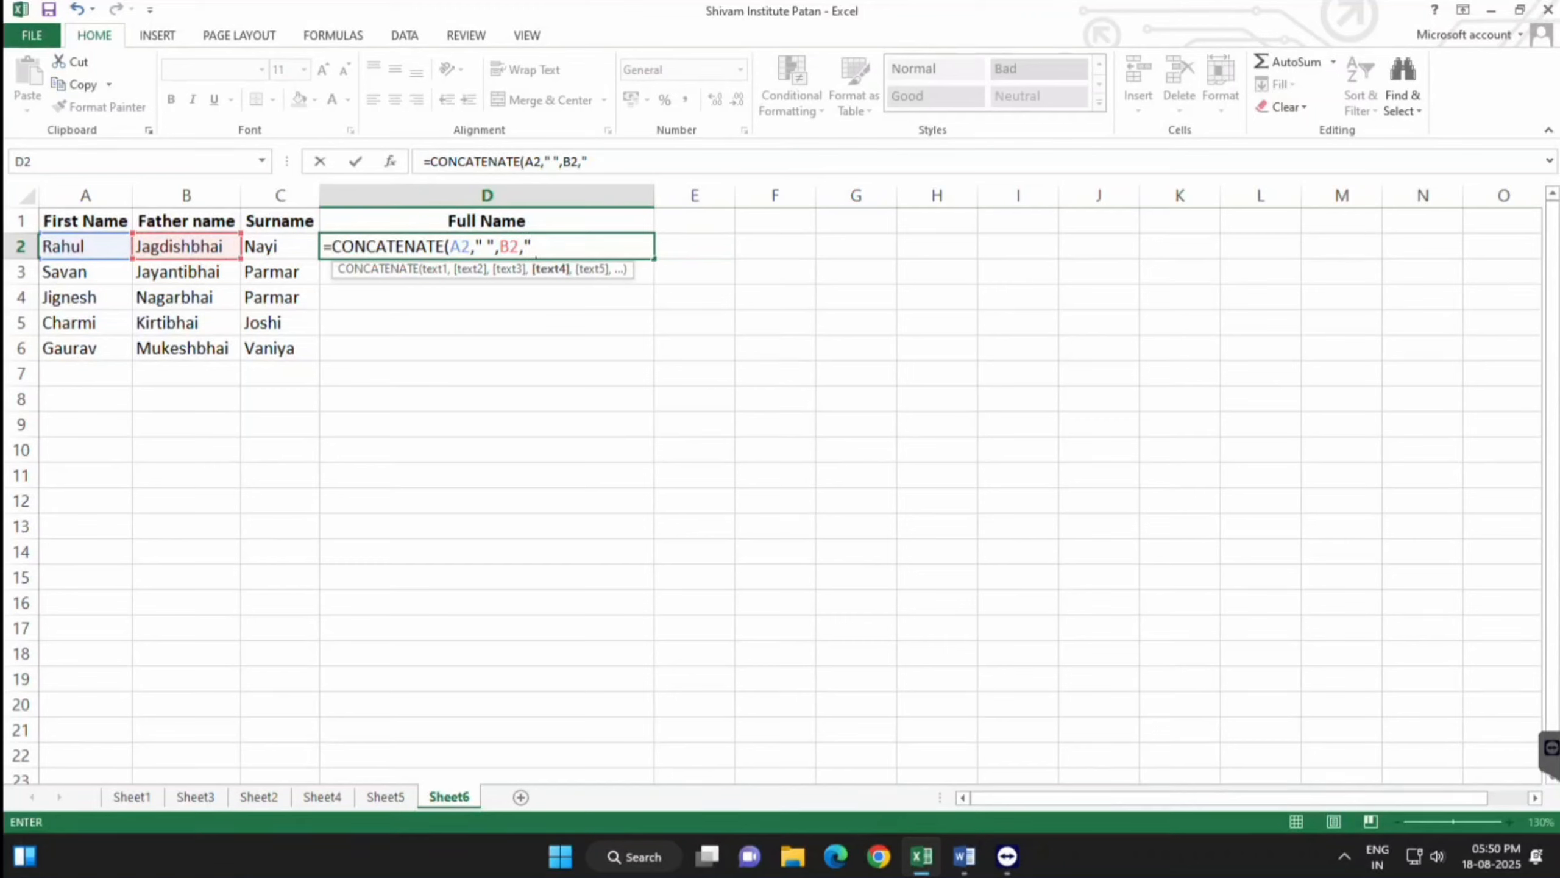
text(" ",)
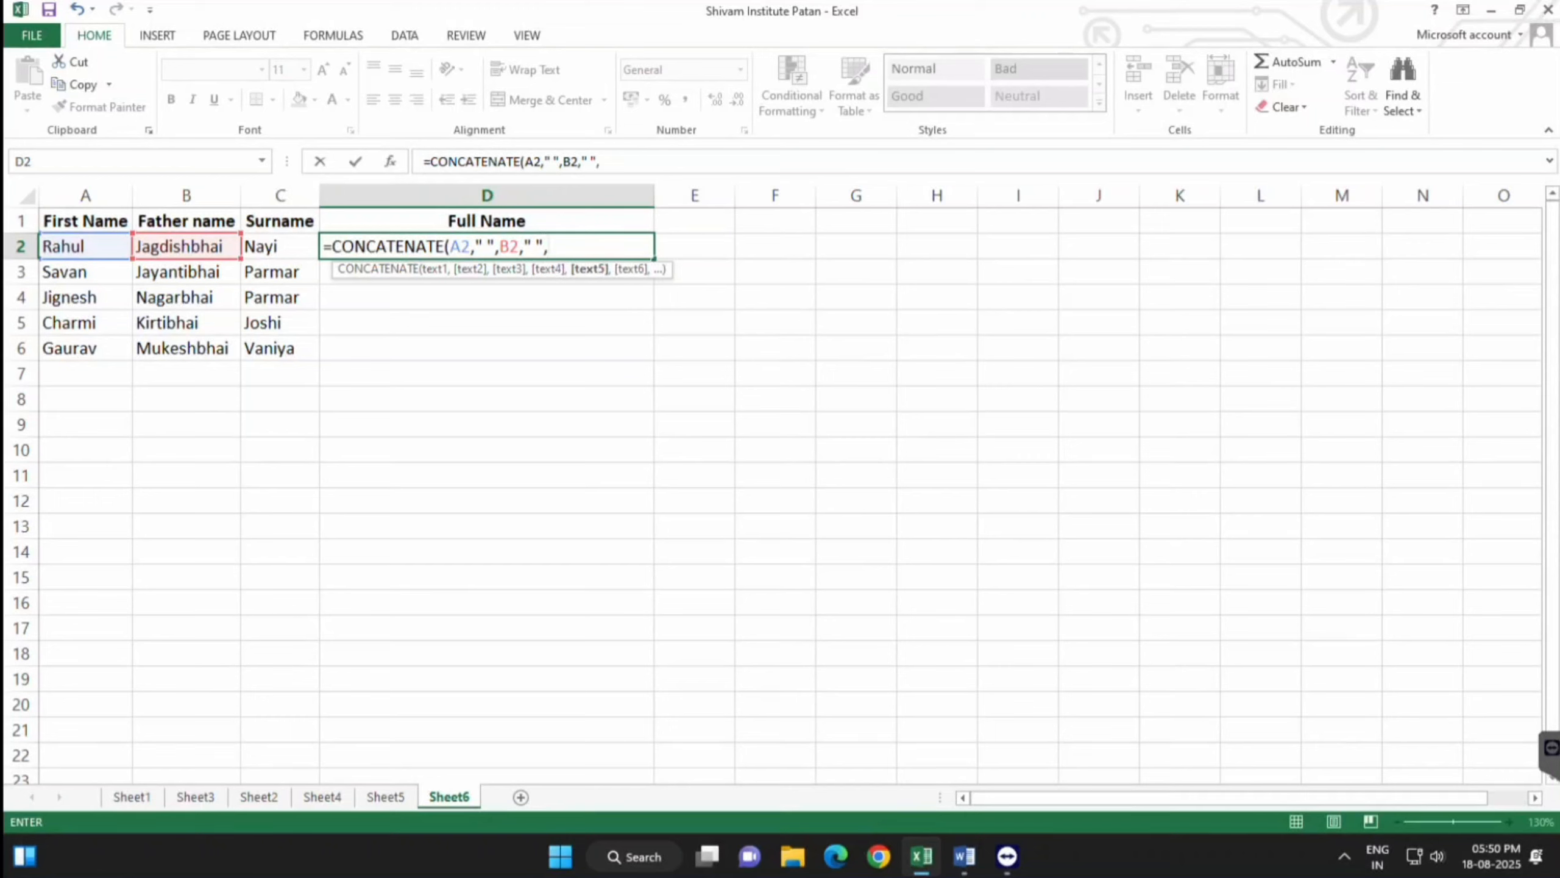
click(272, 246)
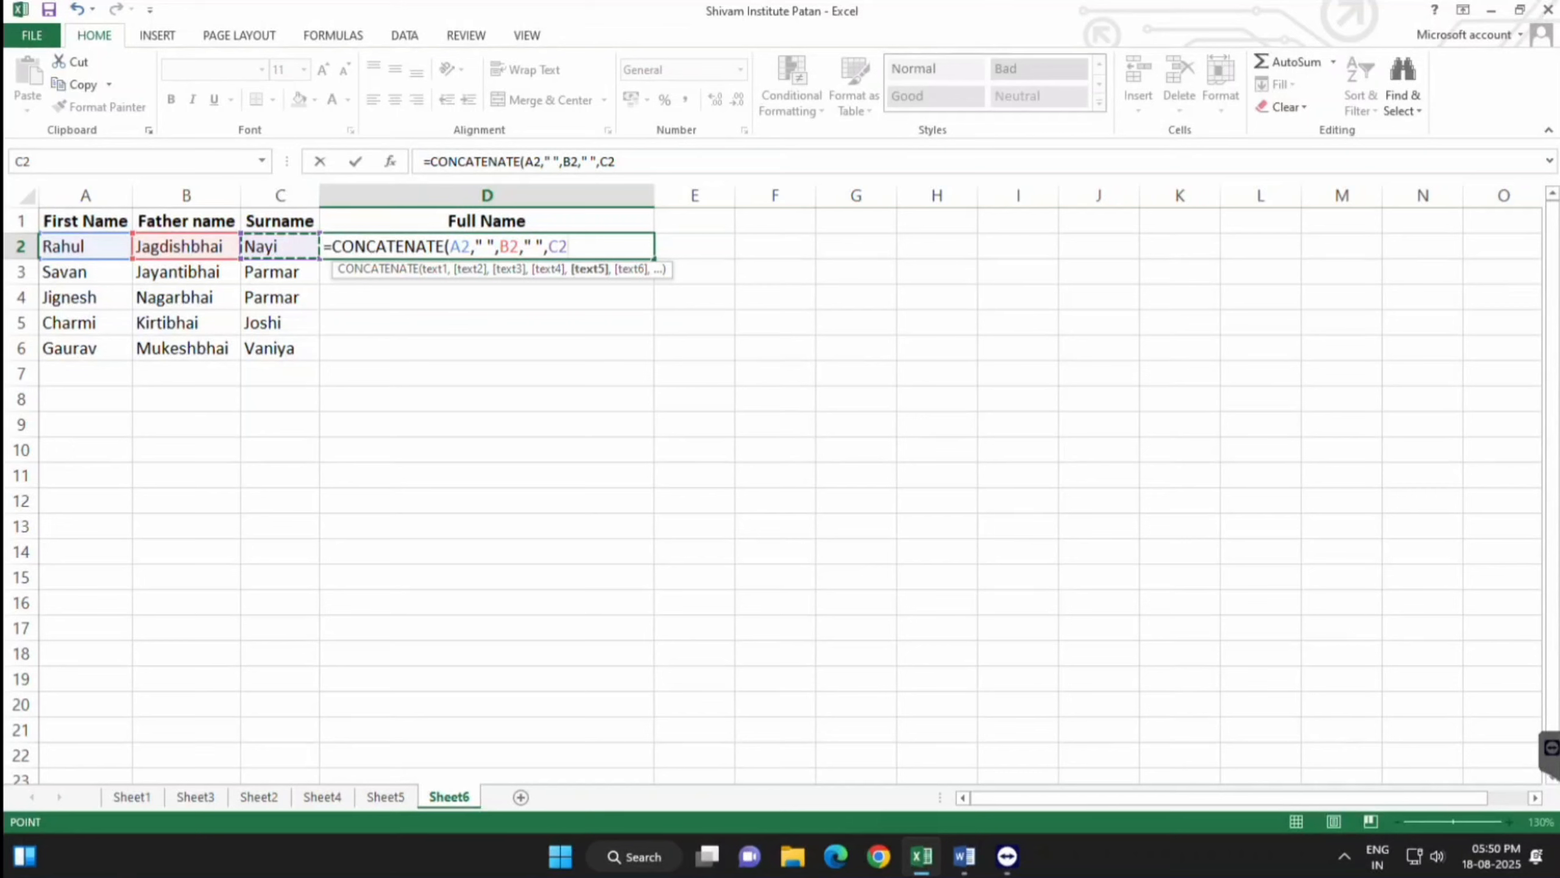
key(Return)
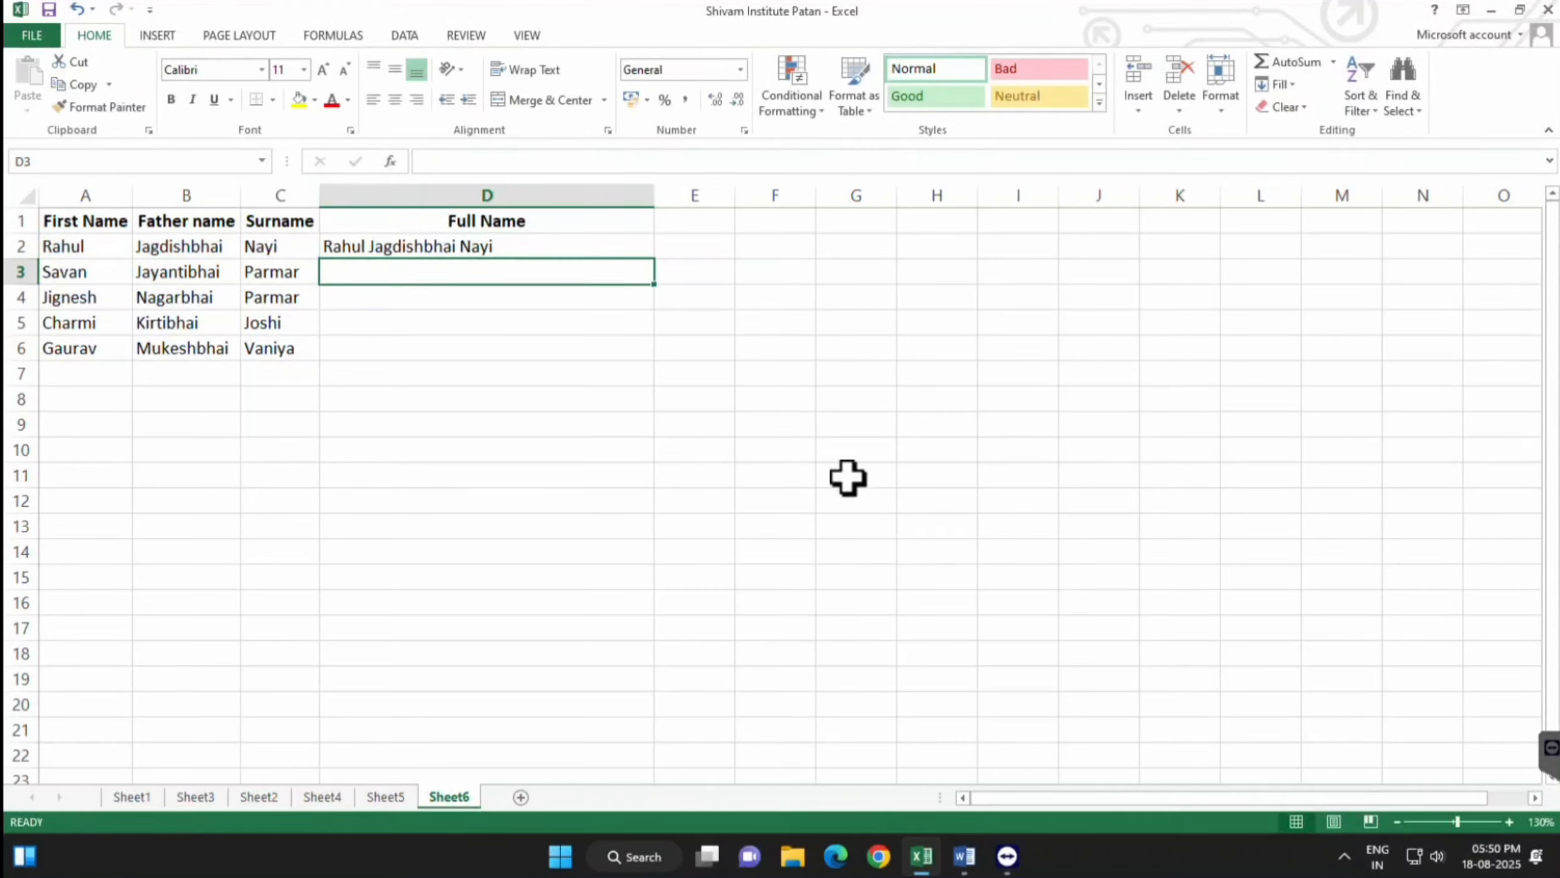
Fill the CONCATENATE formula from D2 down through D6 in the Full Name column
click(615, 246)
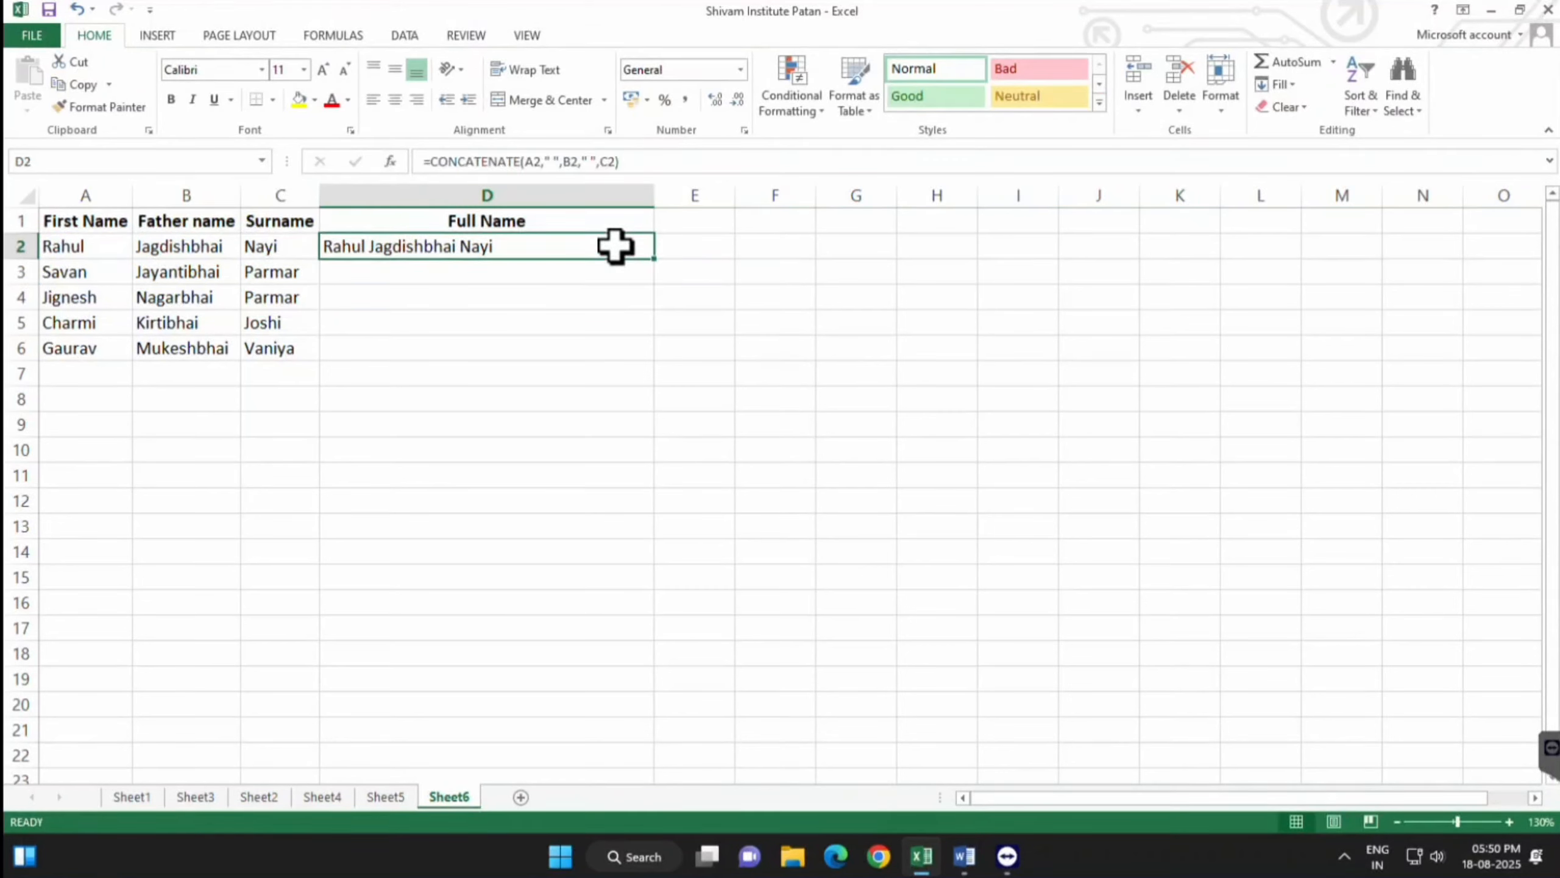
click(651, 267)
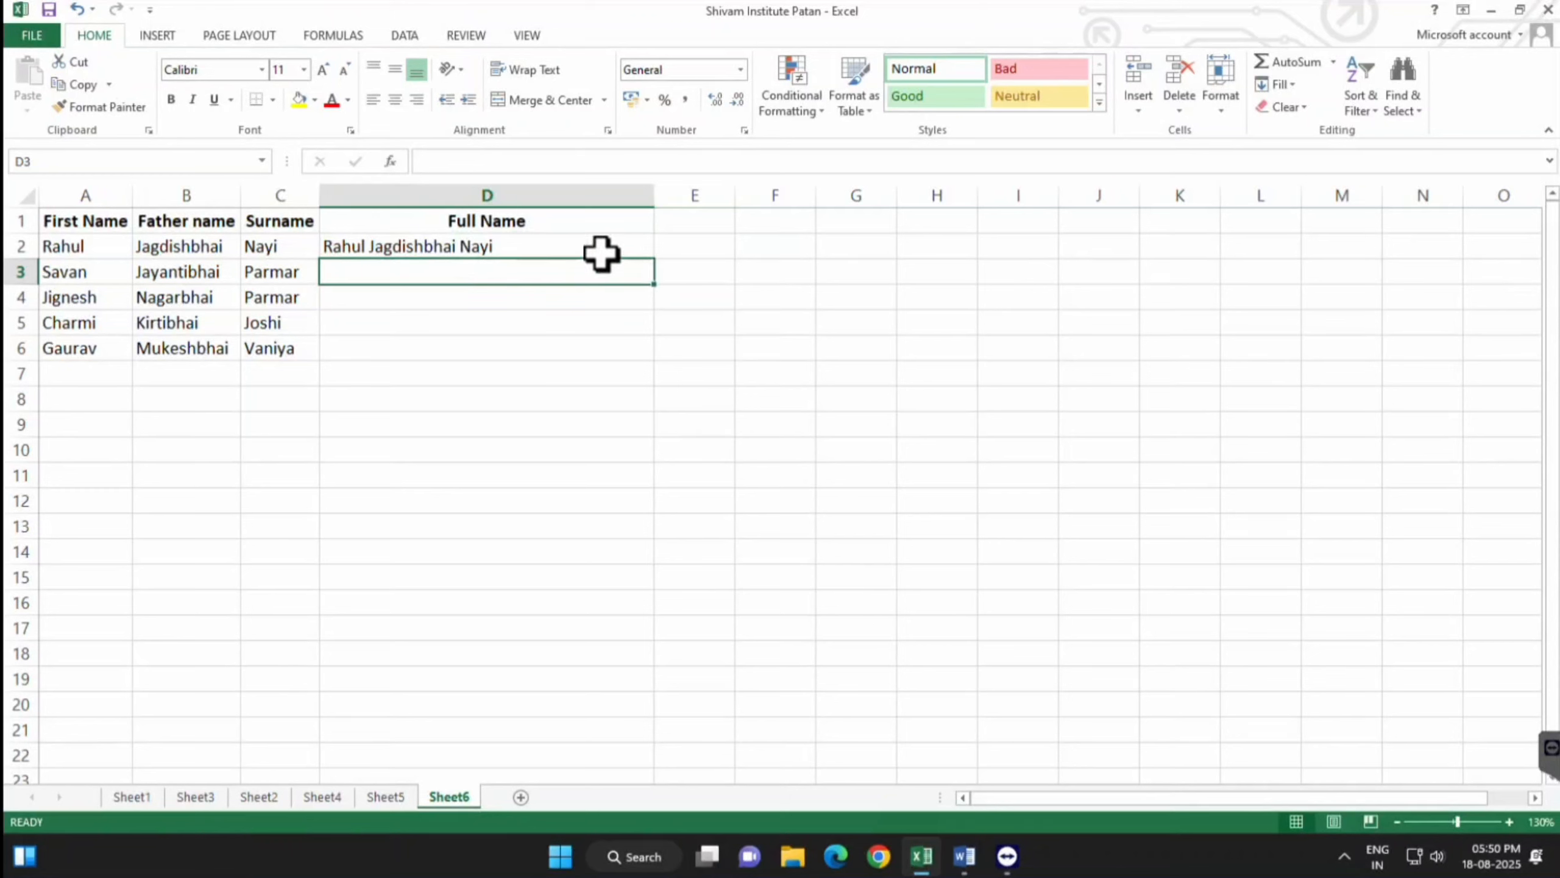
click(603, 252)
double_click(657, 261)
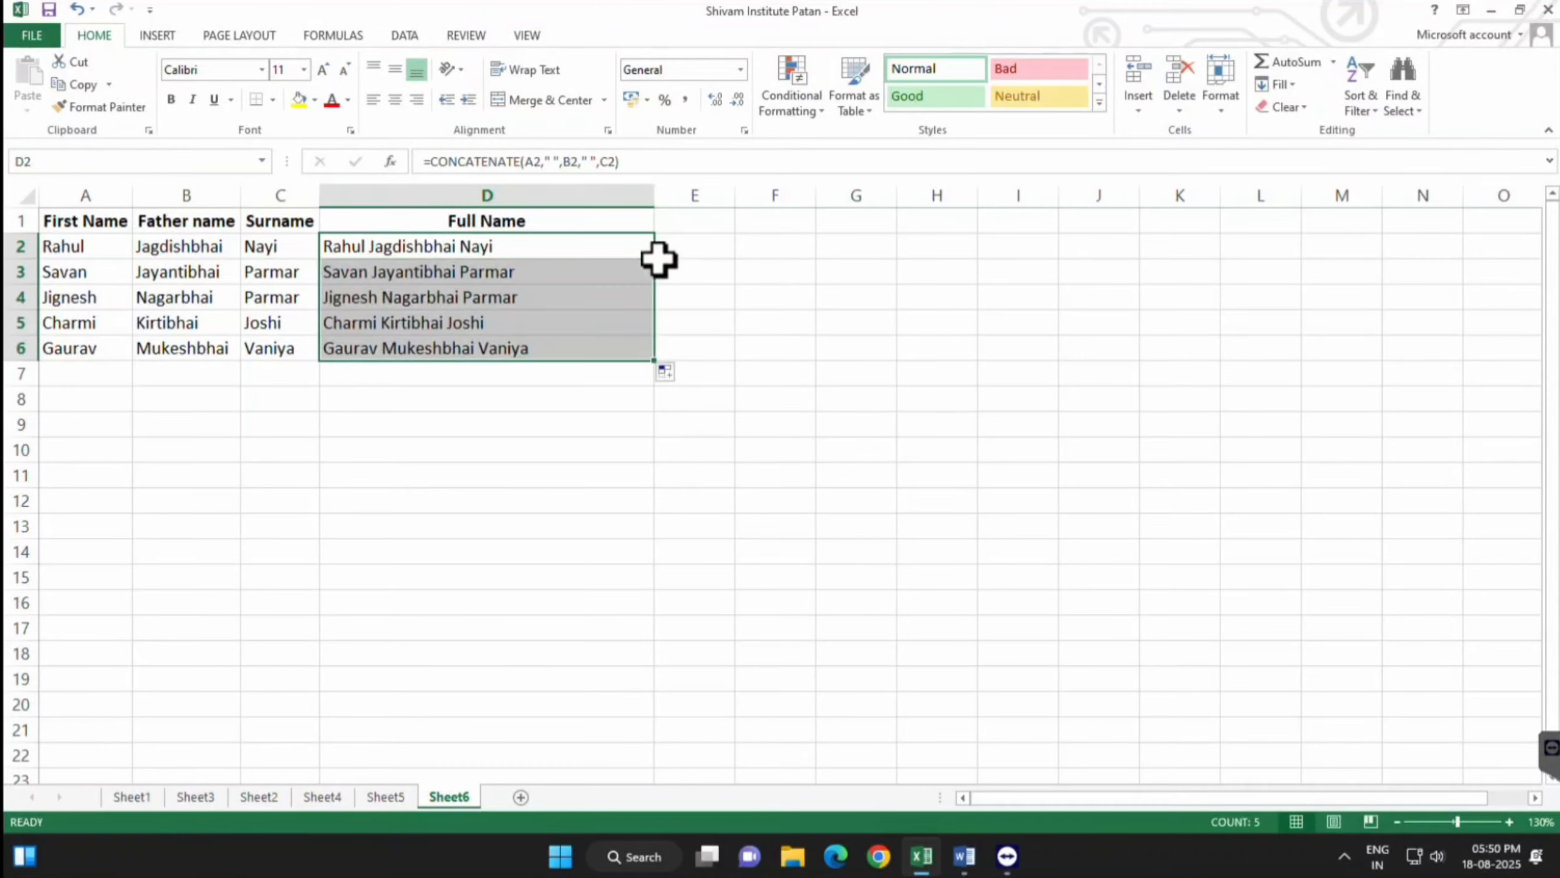
click(747, 290)
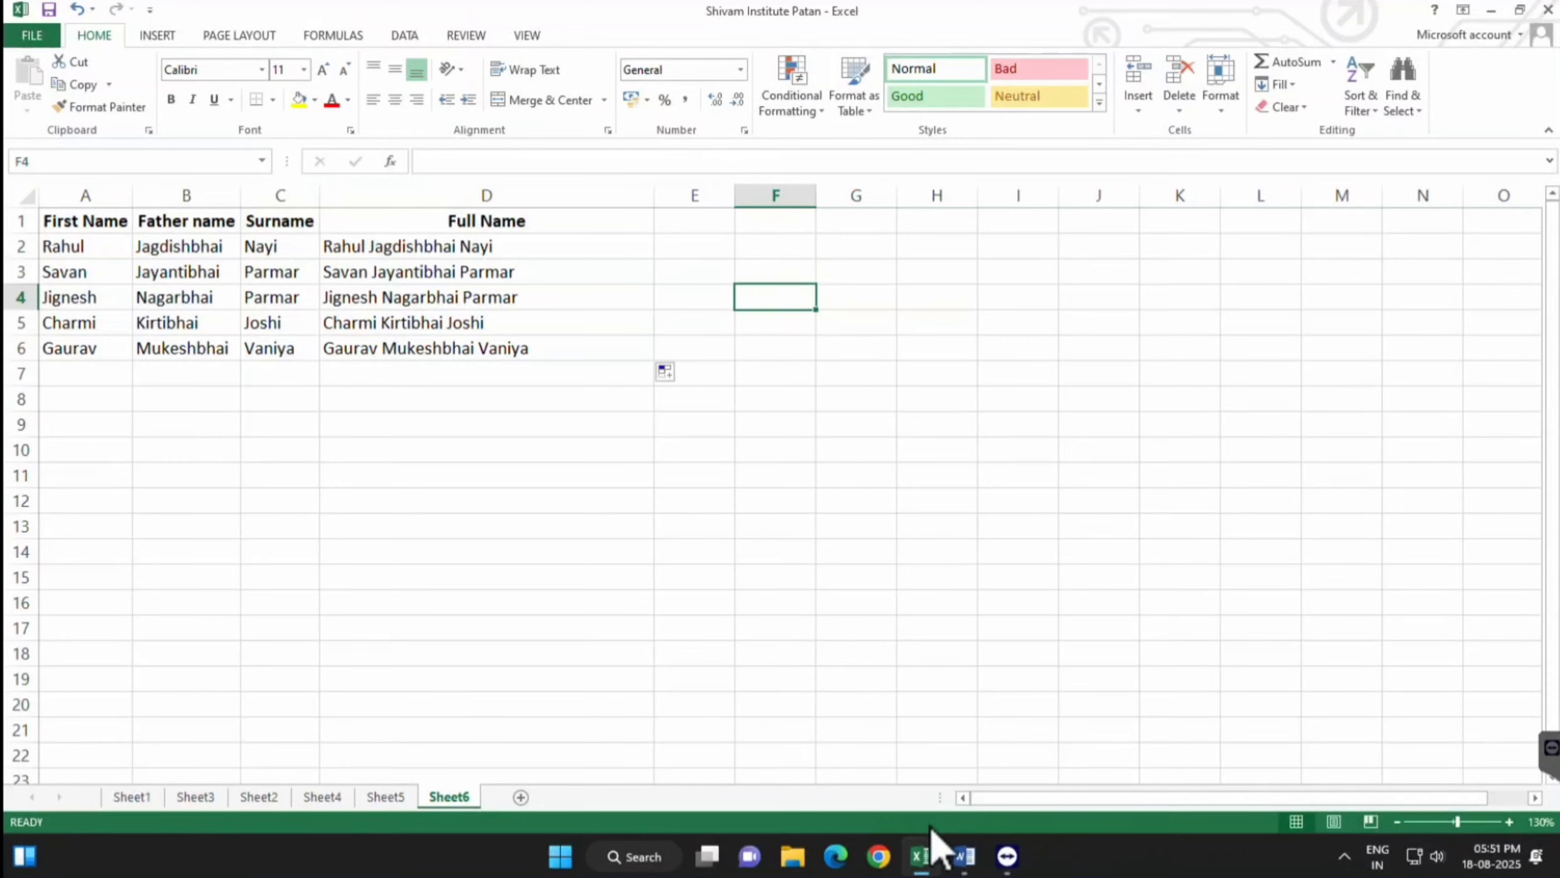
Look up ROUND, ROUNDUP and ROUNDDOWN, entries 23 to 25, in the Word formula list and switch back to Excel
click(967, 857)
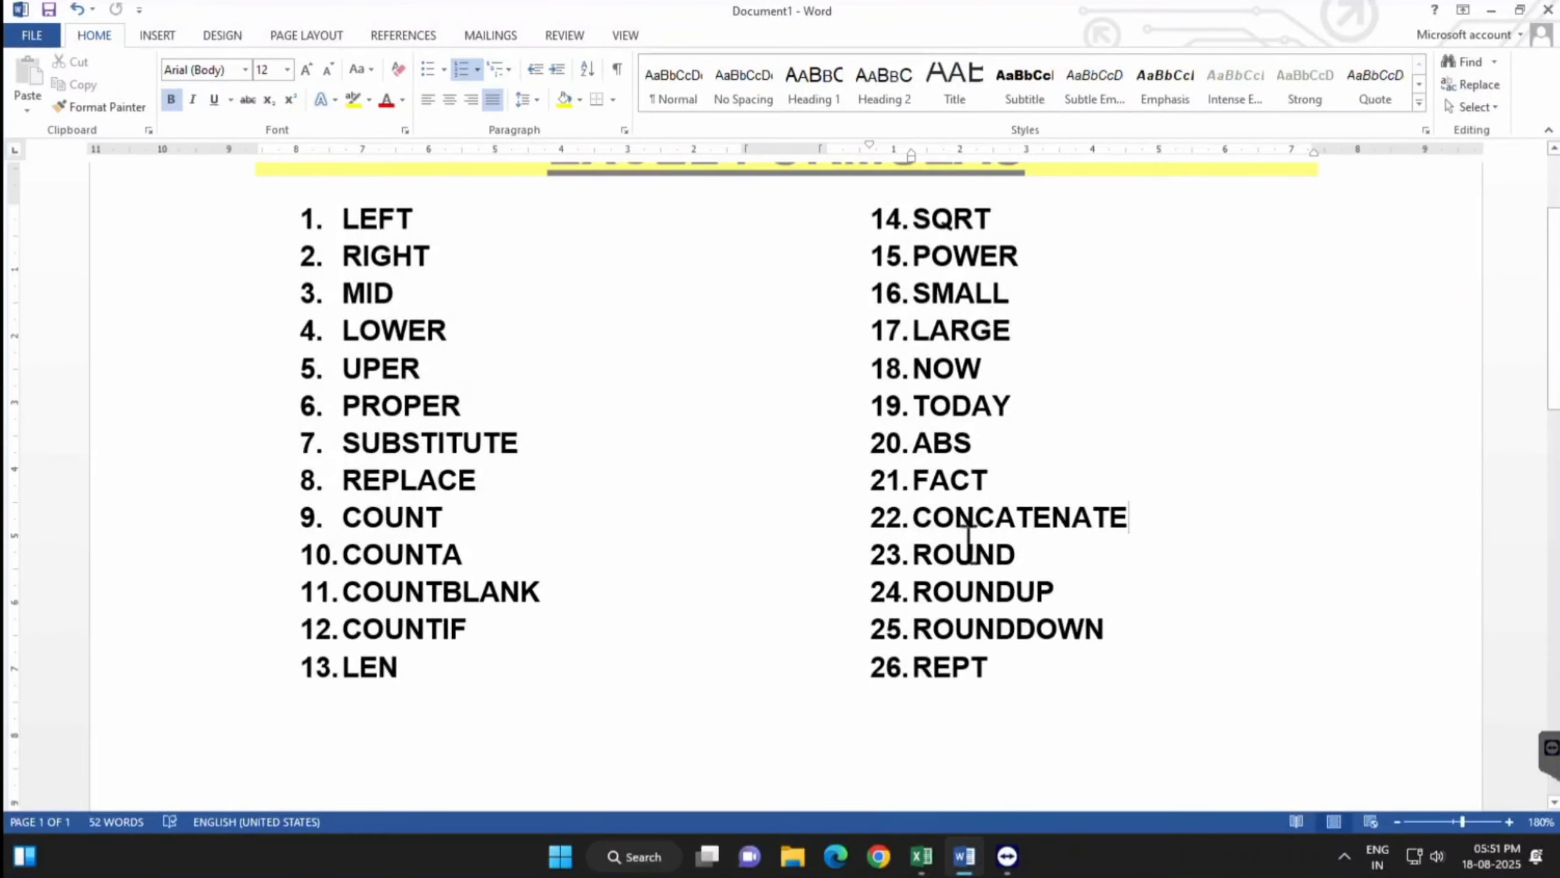
drag(914, 553, 1114, 627)
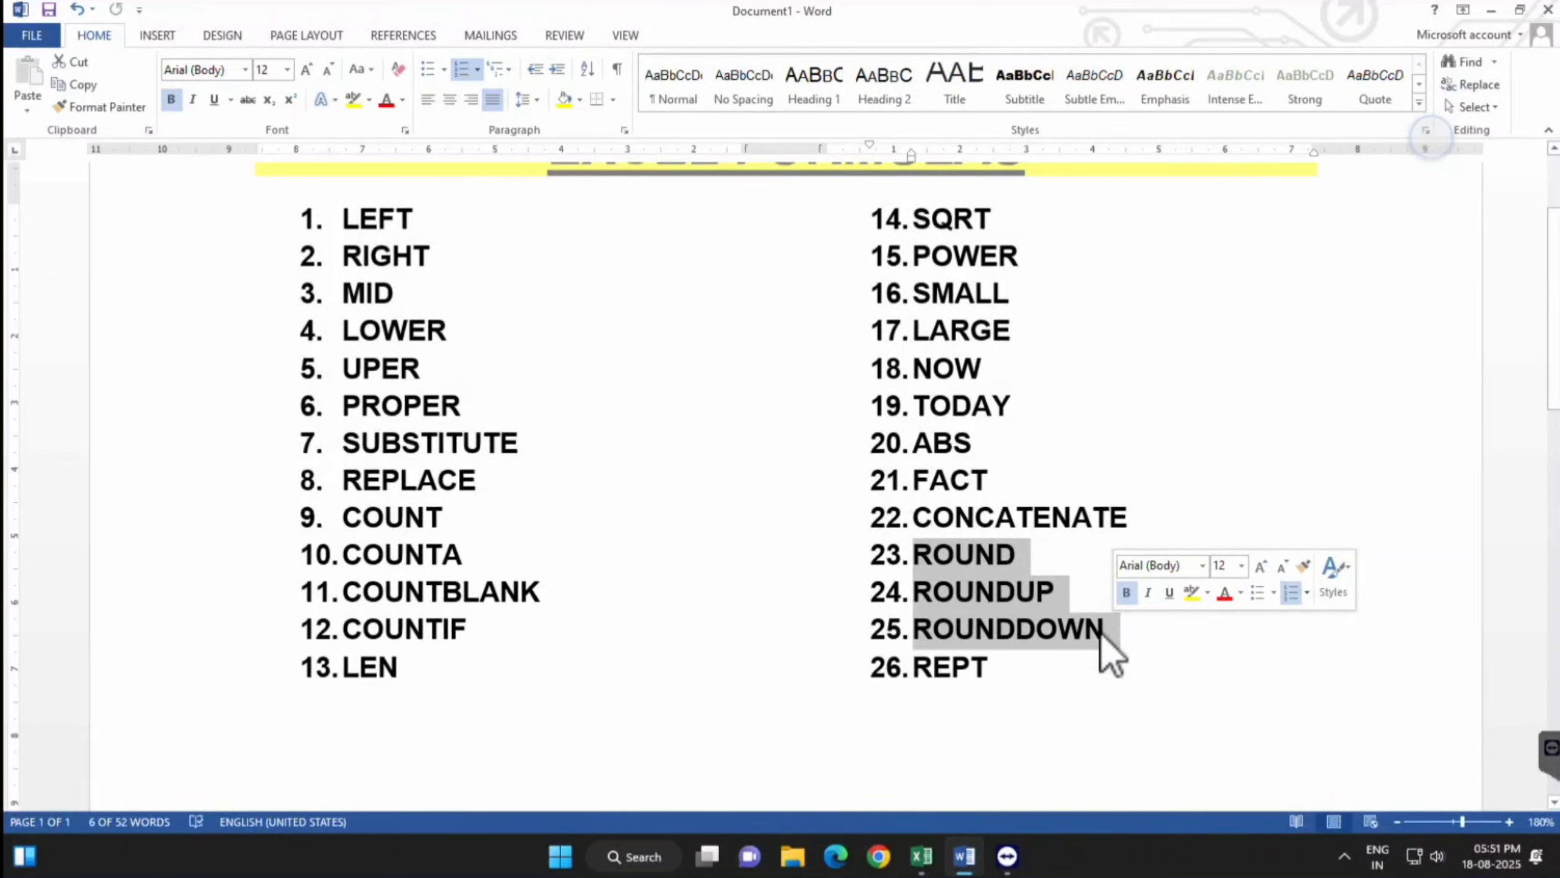
key(alt+Tab)
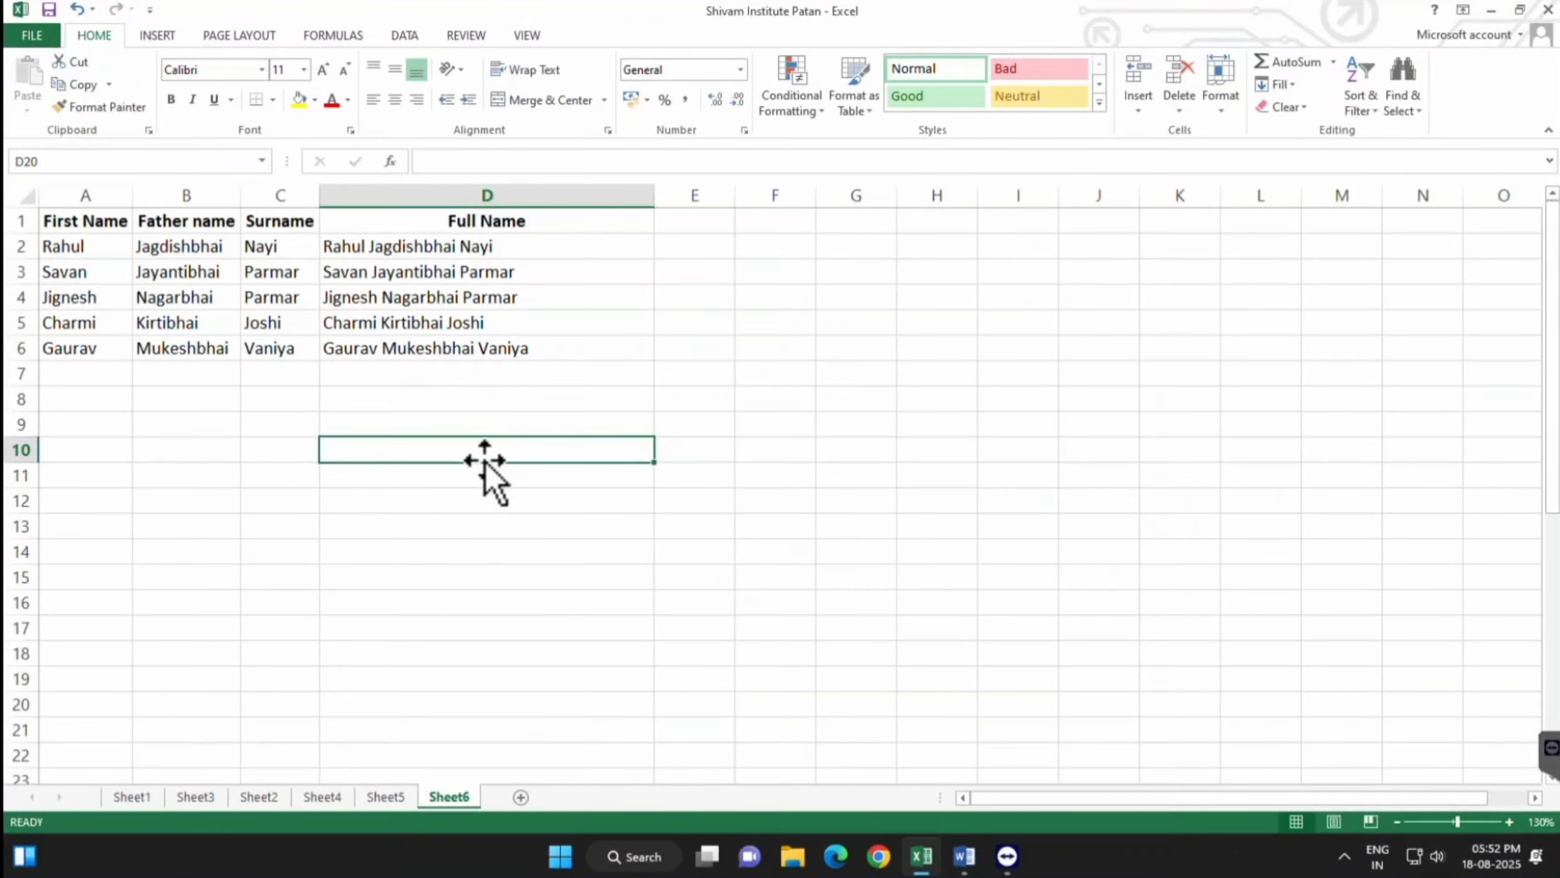
Find the Amount column in A34:A40 of Sheet6, examine its decimal values, and select B35 beside the first amount
scroll(376, 532, down, 5)
scroll(376, 533, down, 5)
drag(92, 300, 87, 447)
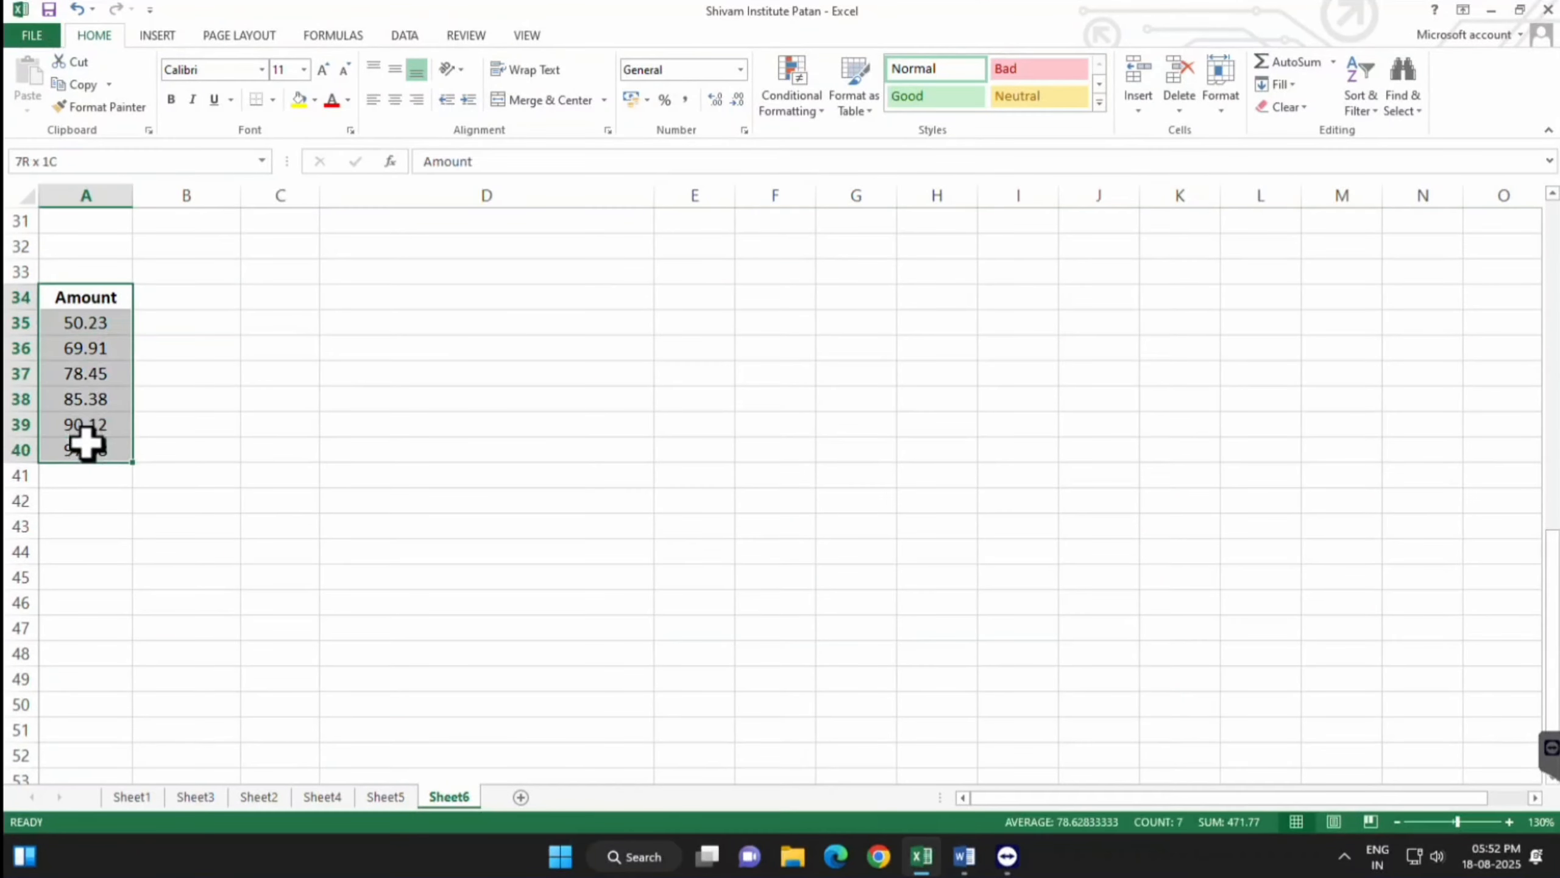
click(216, 511)
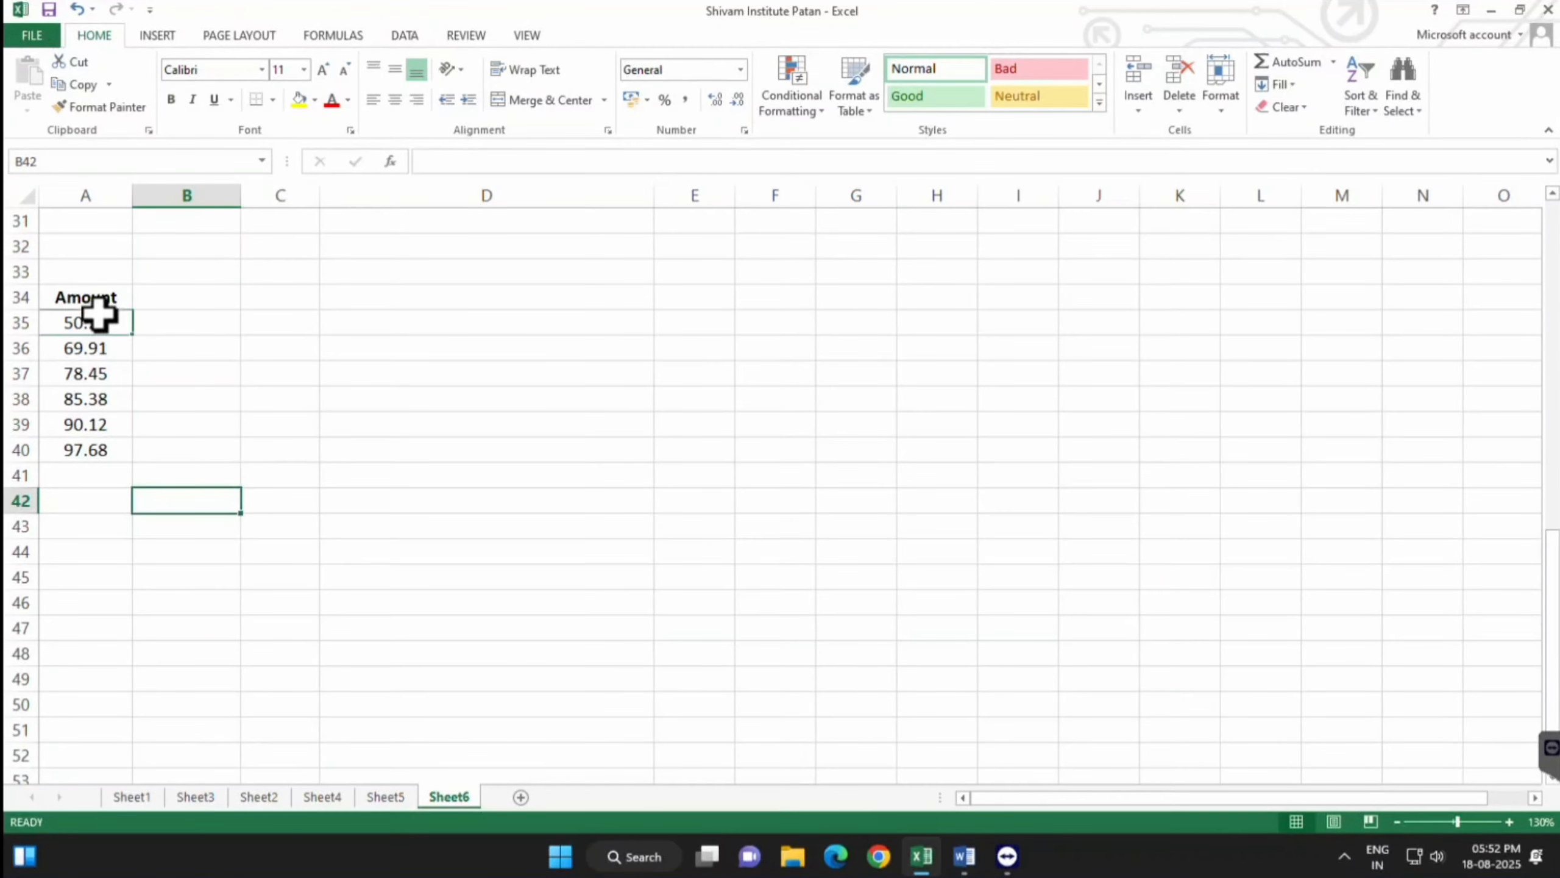
drag(99, 318, 84, 452)
click(187, 323)
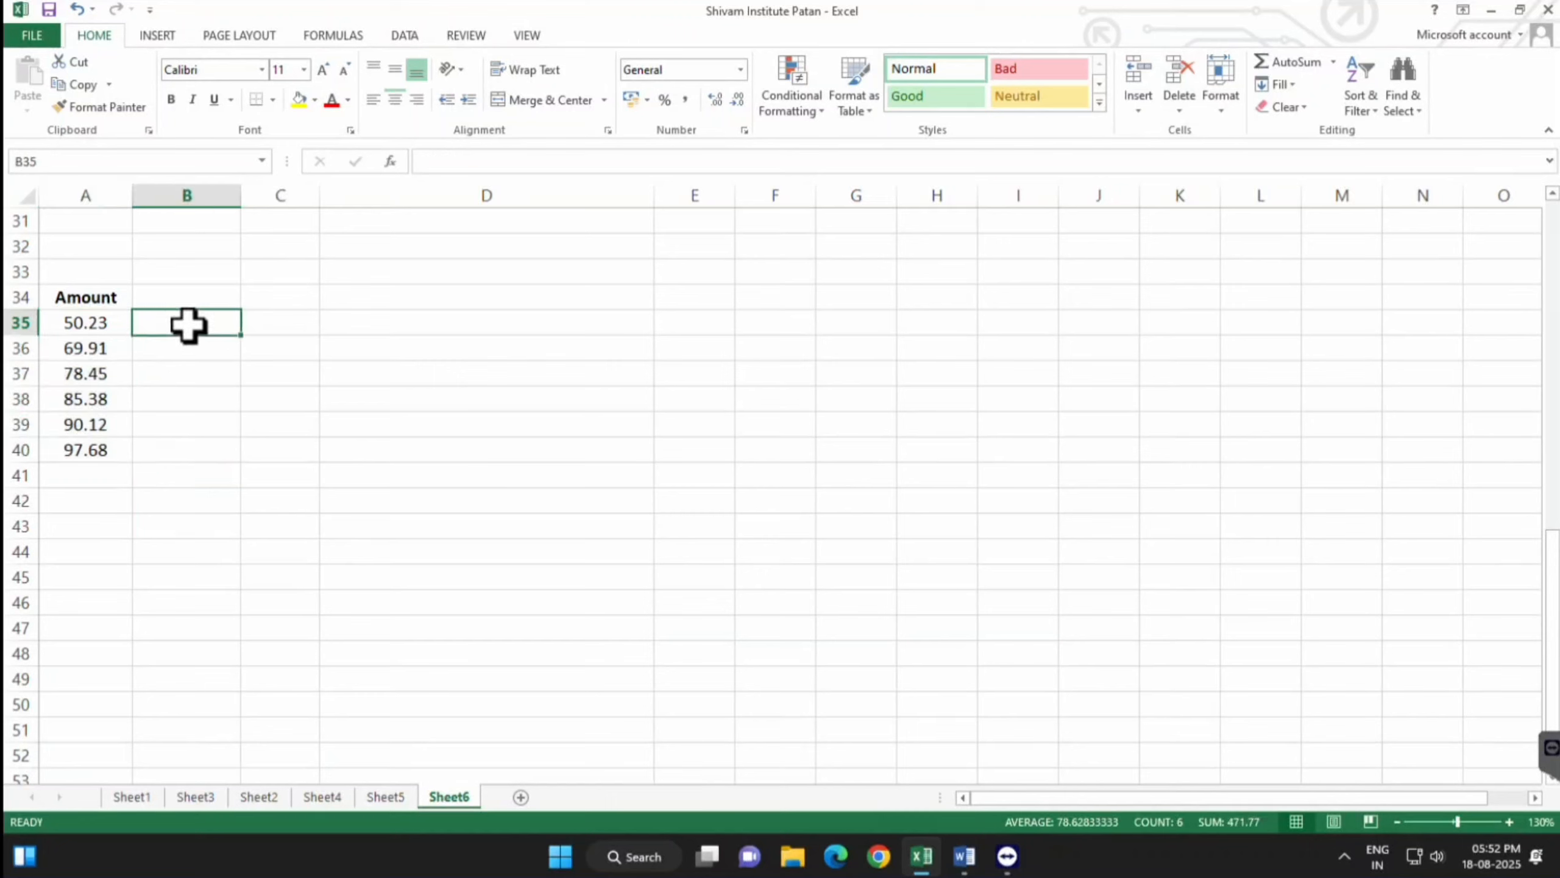
drag(74, 334, 88, 449)
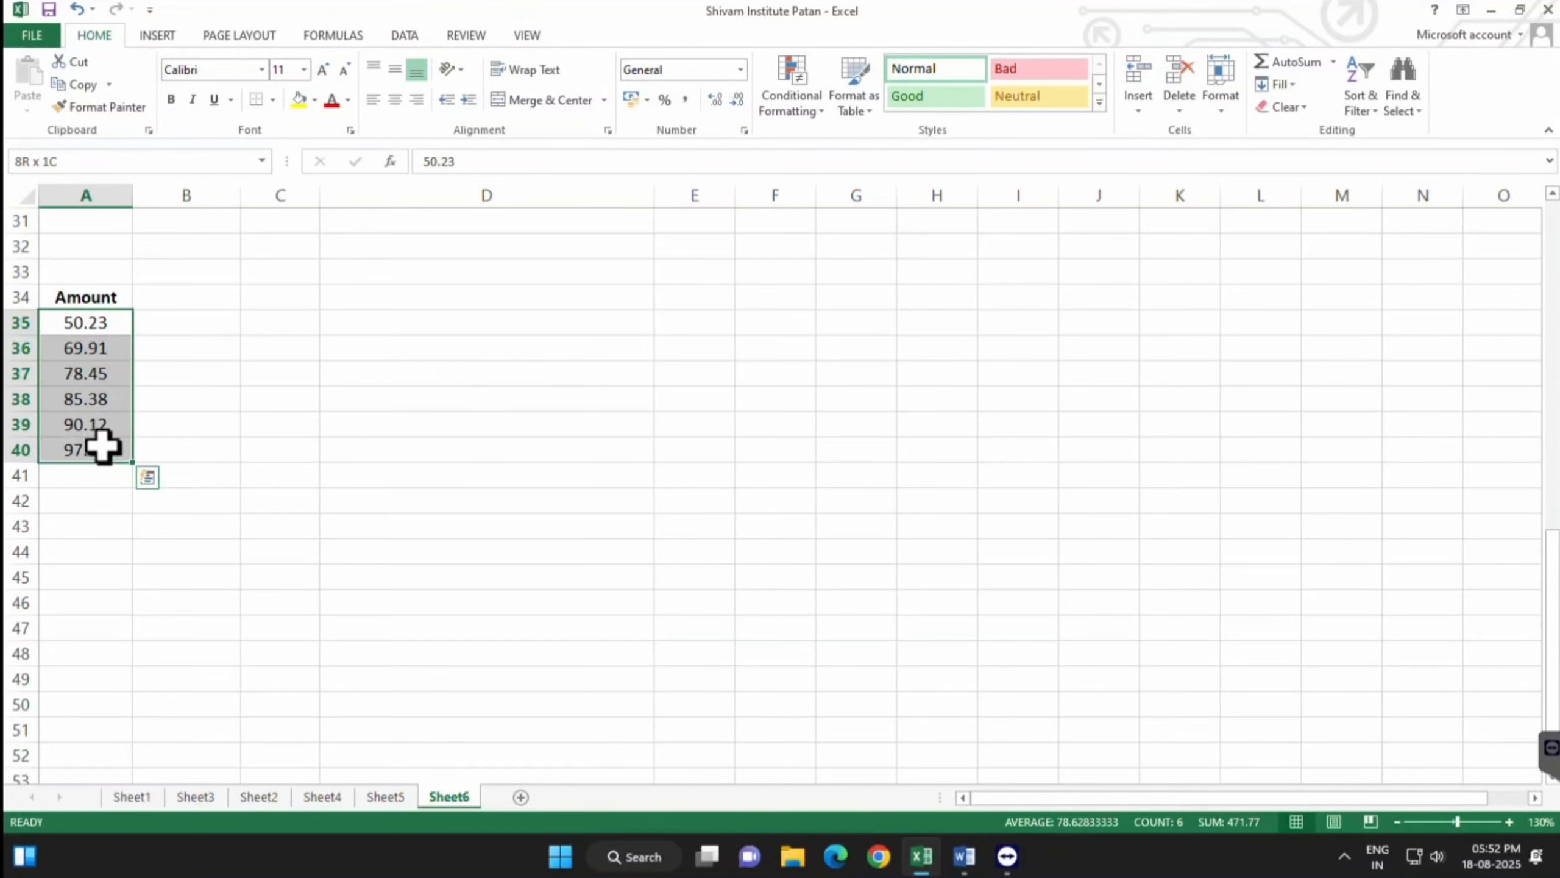
click(186, 316)
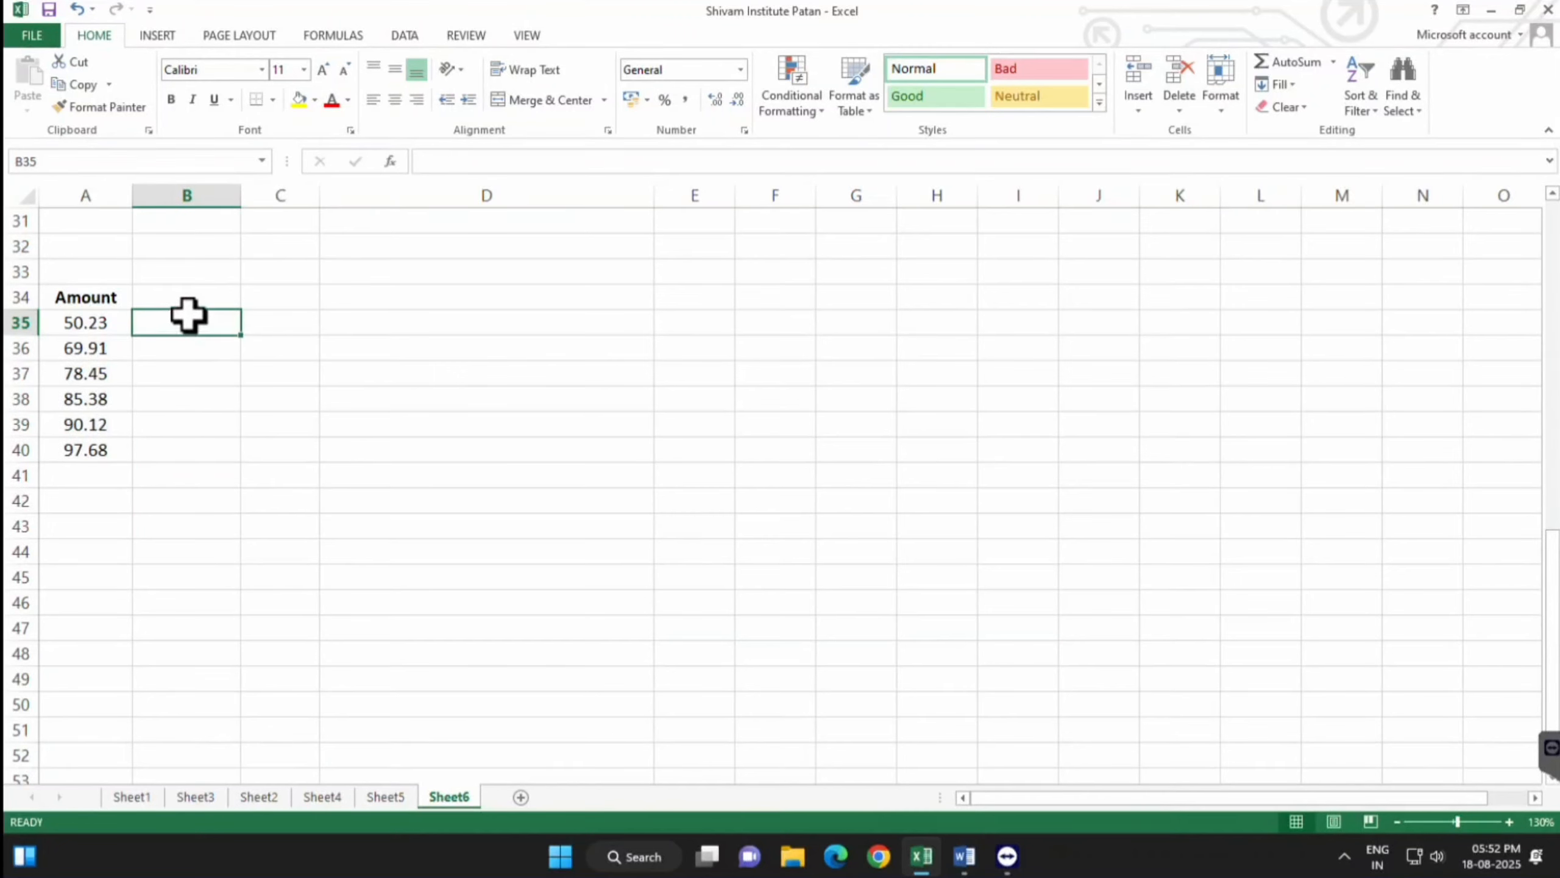
Enter =ROUND(A35,0) in B35 to round the first amount to zero decimal places
text(=round)
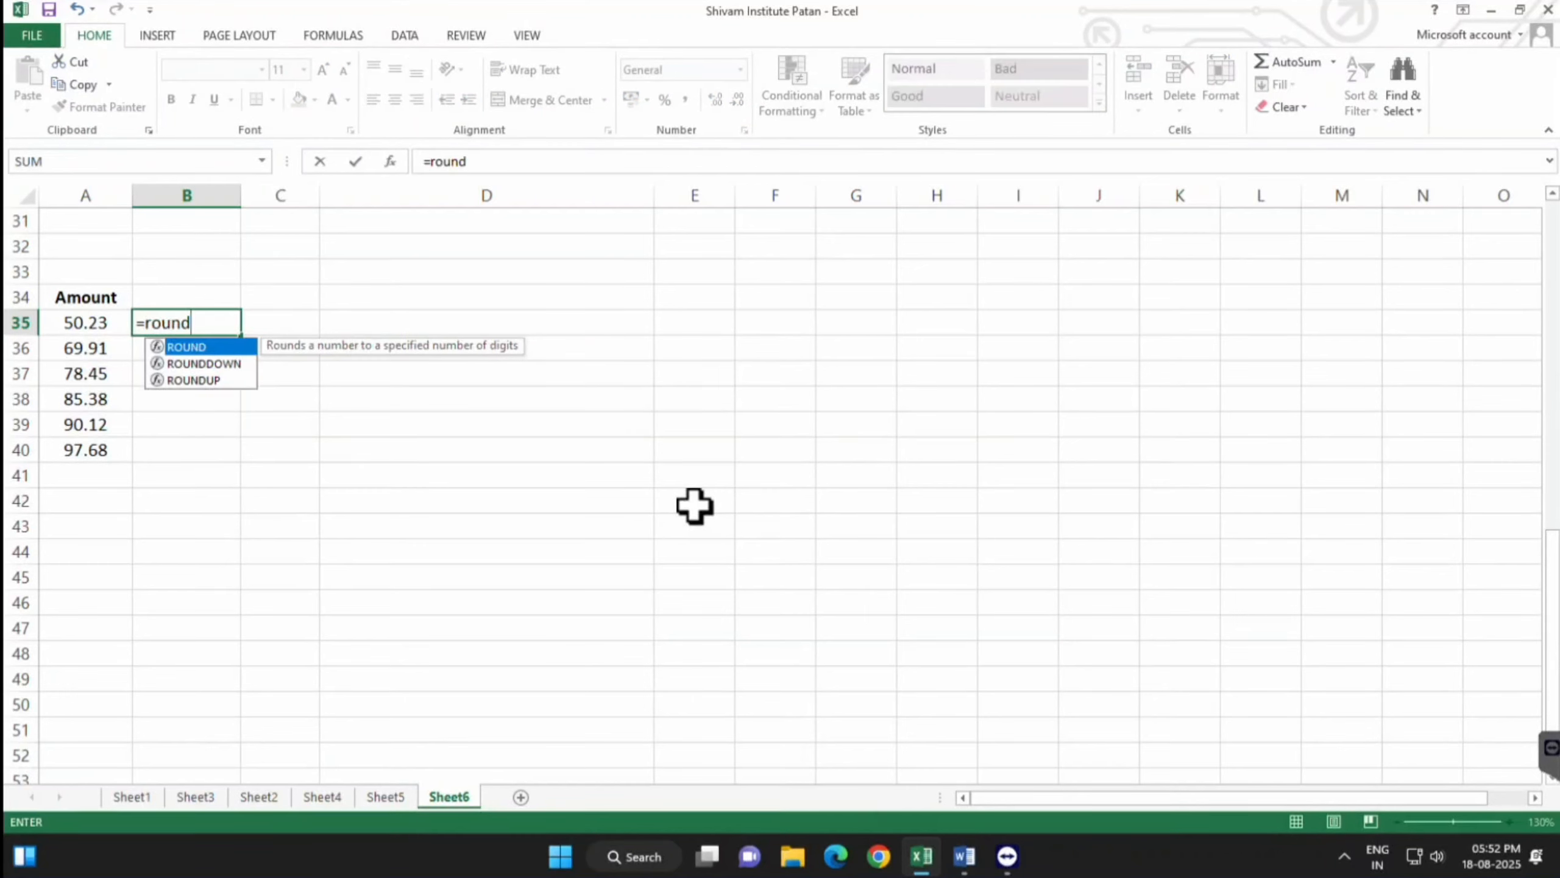
key(Tab)
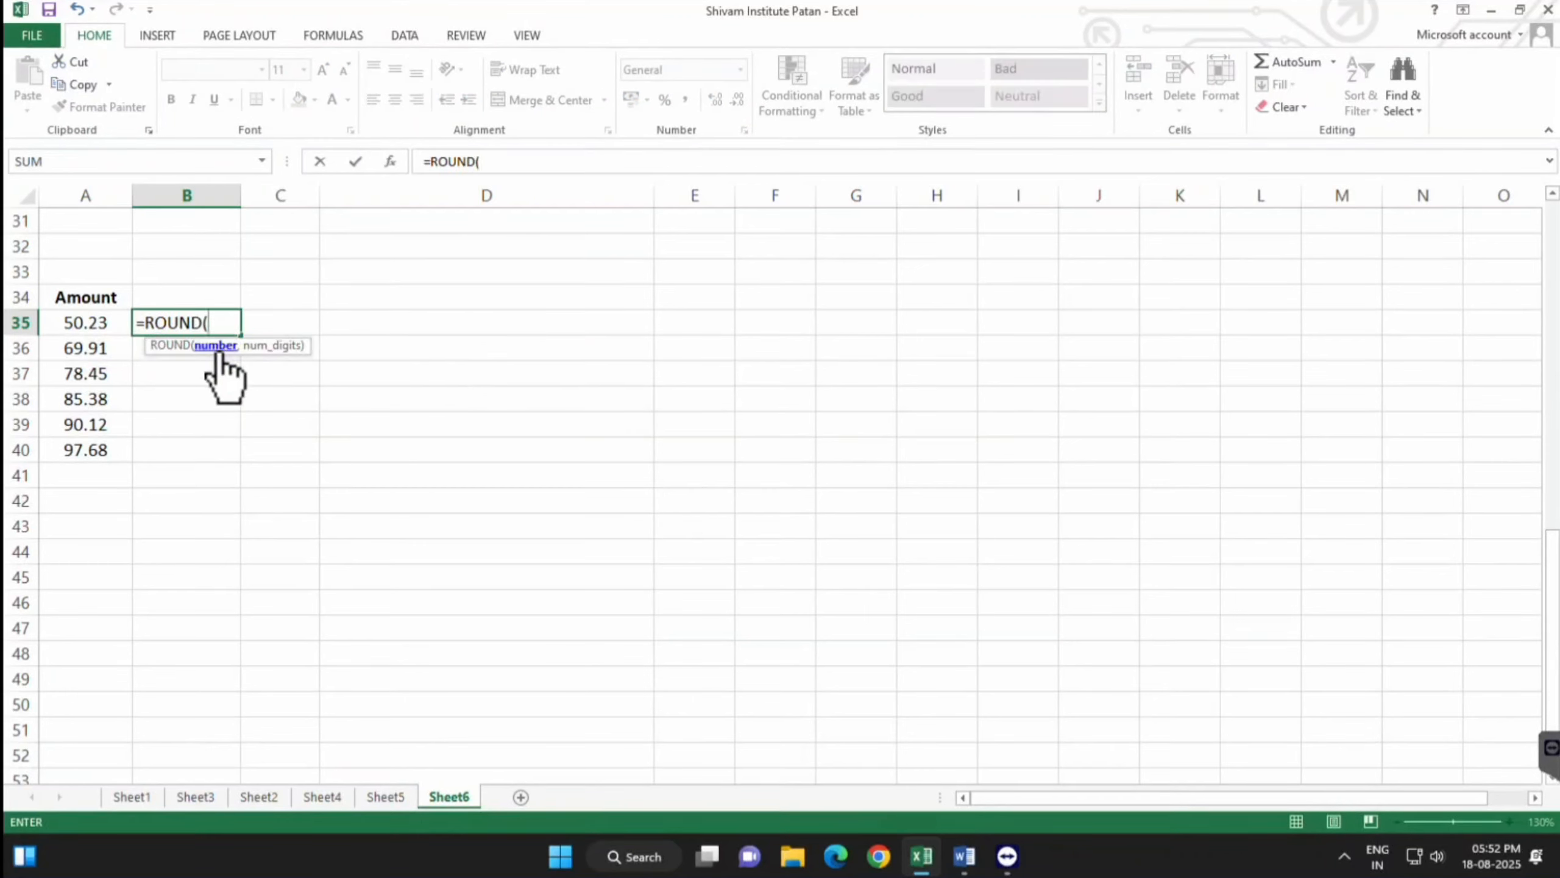
click(122, 324)
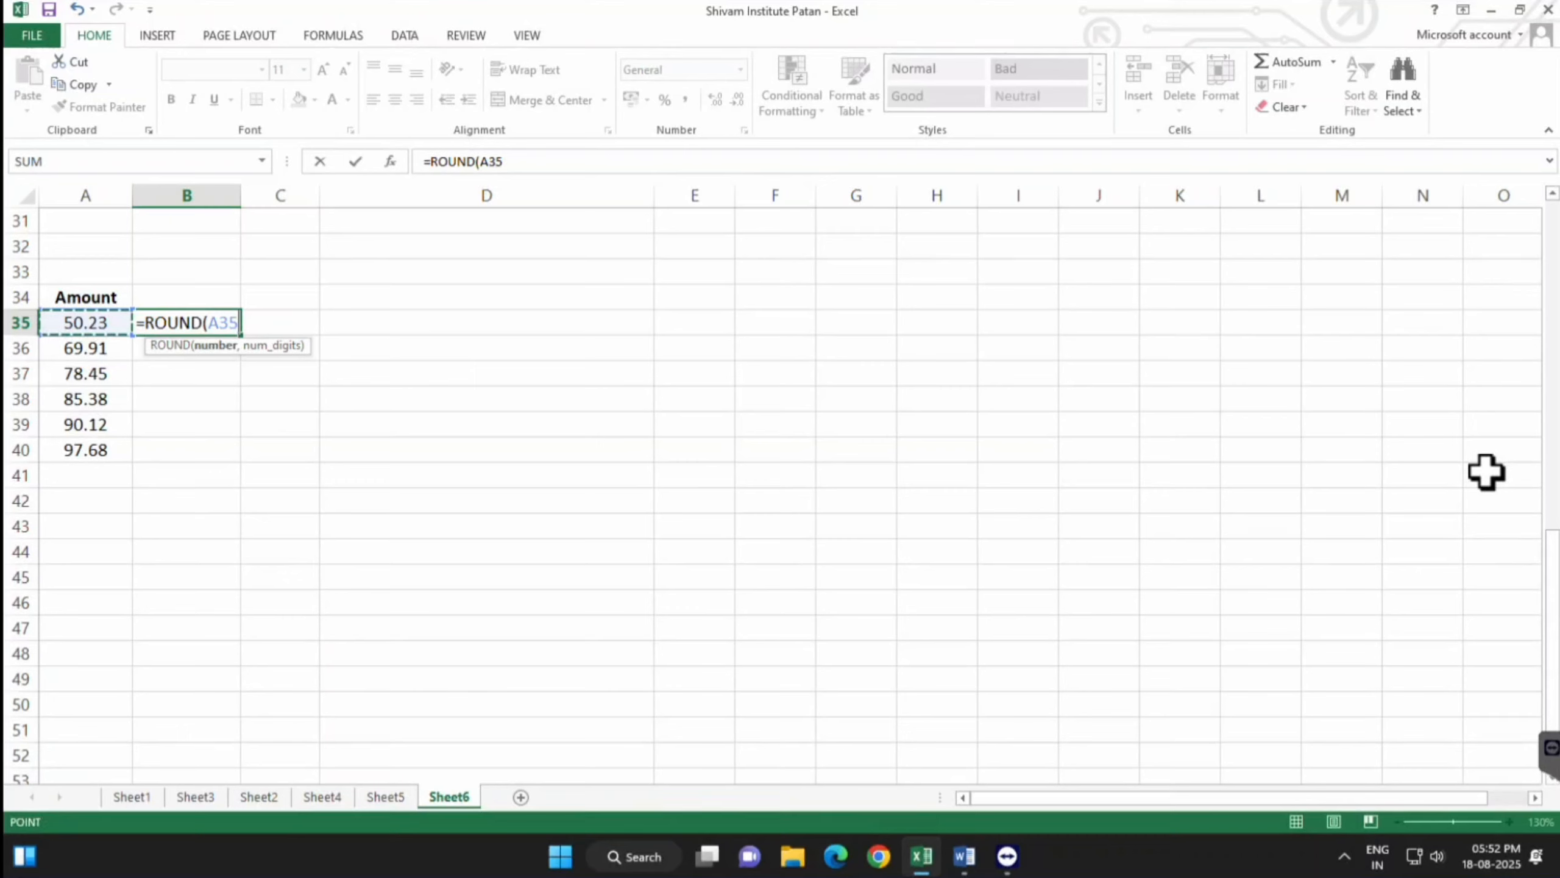
text(,)
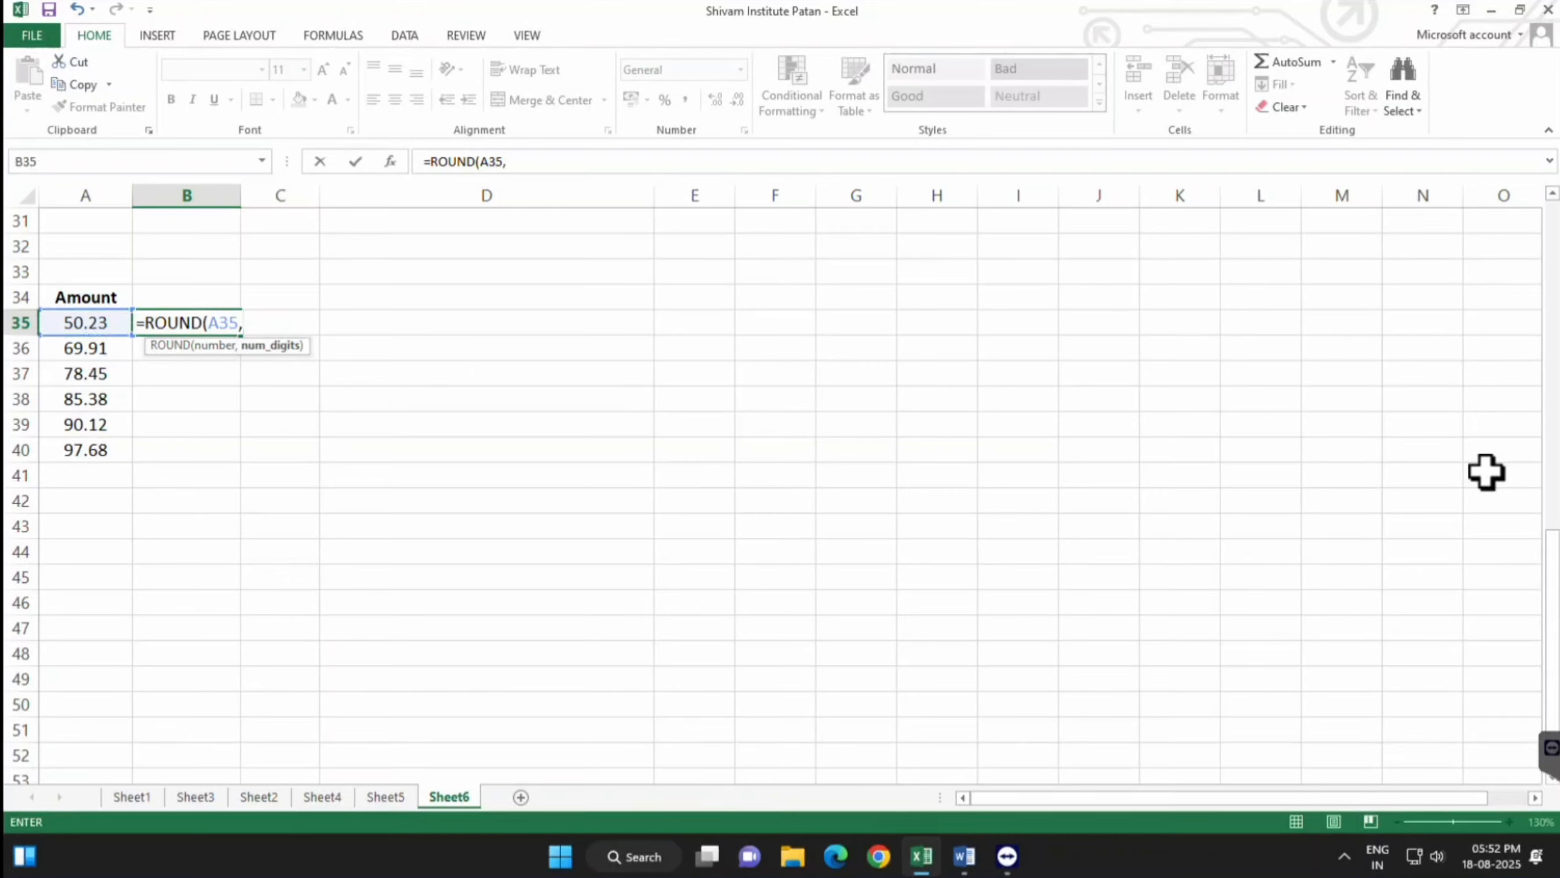
text(0)
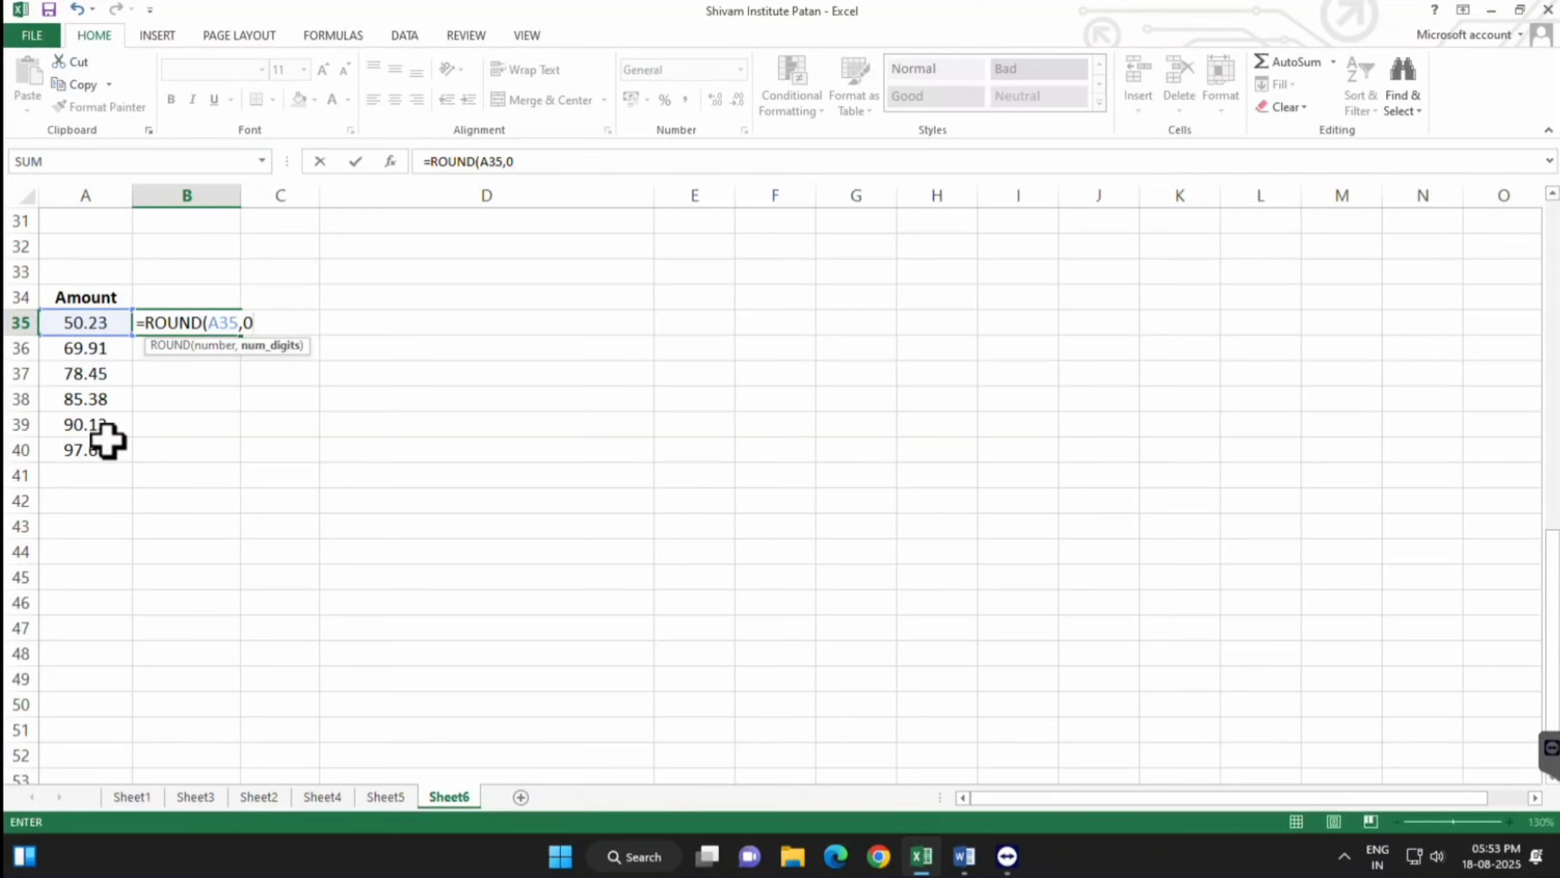
text())
key(Return)
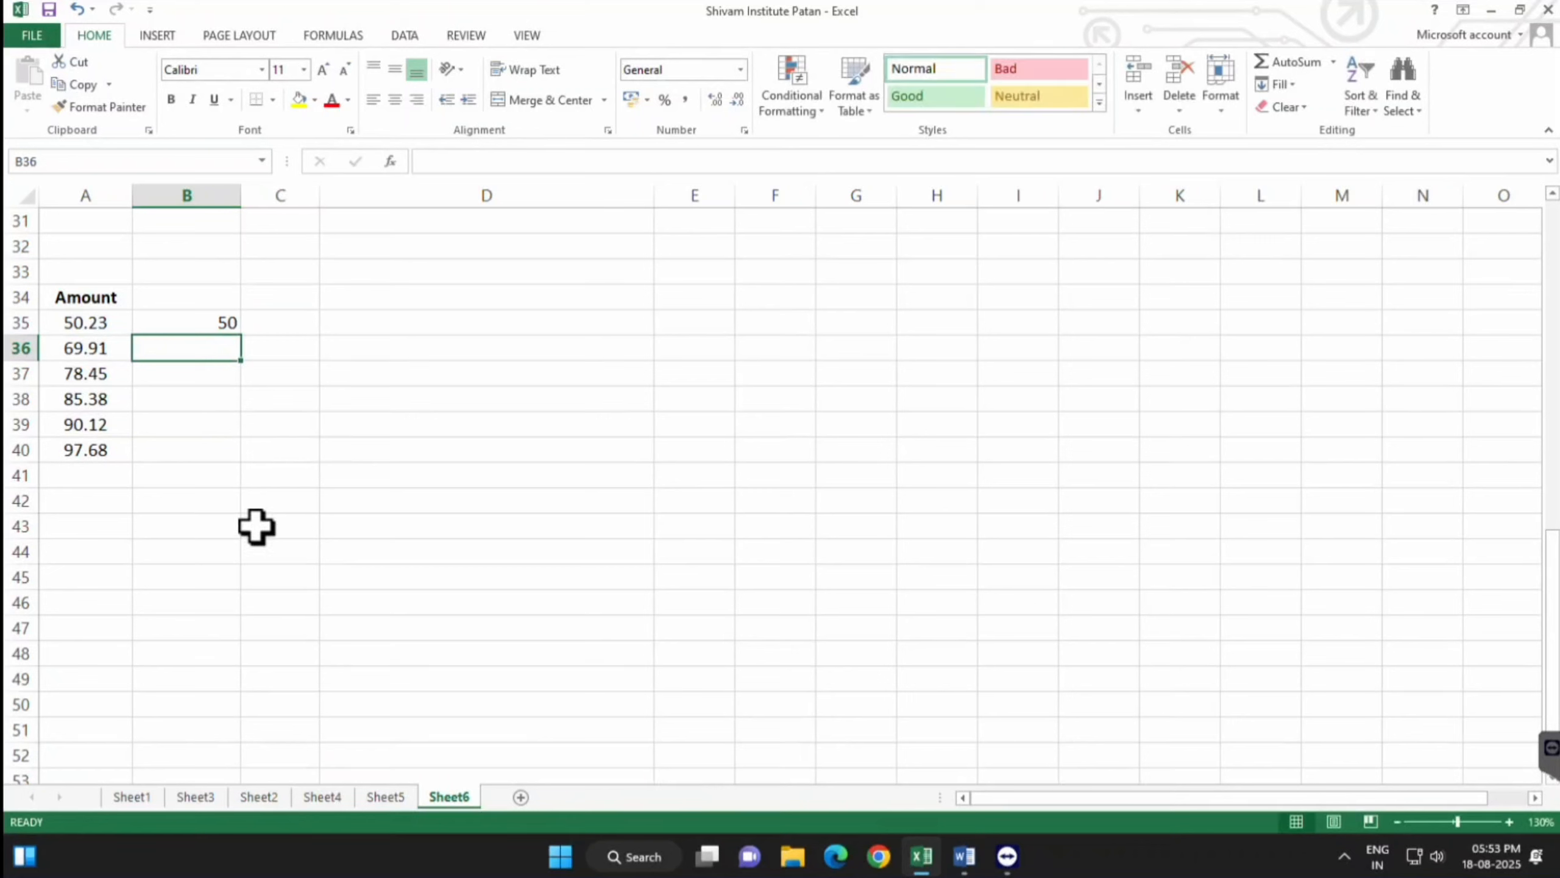
Fill the ROUND formula from B35 down through B40 beside the amounts
click(101, 327)
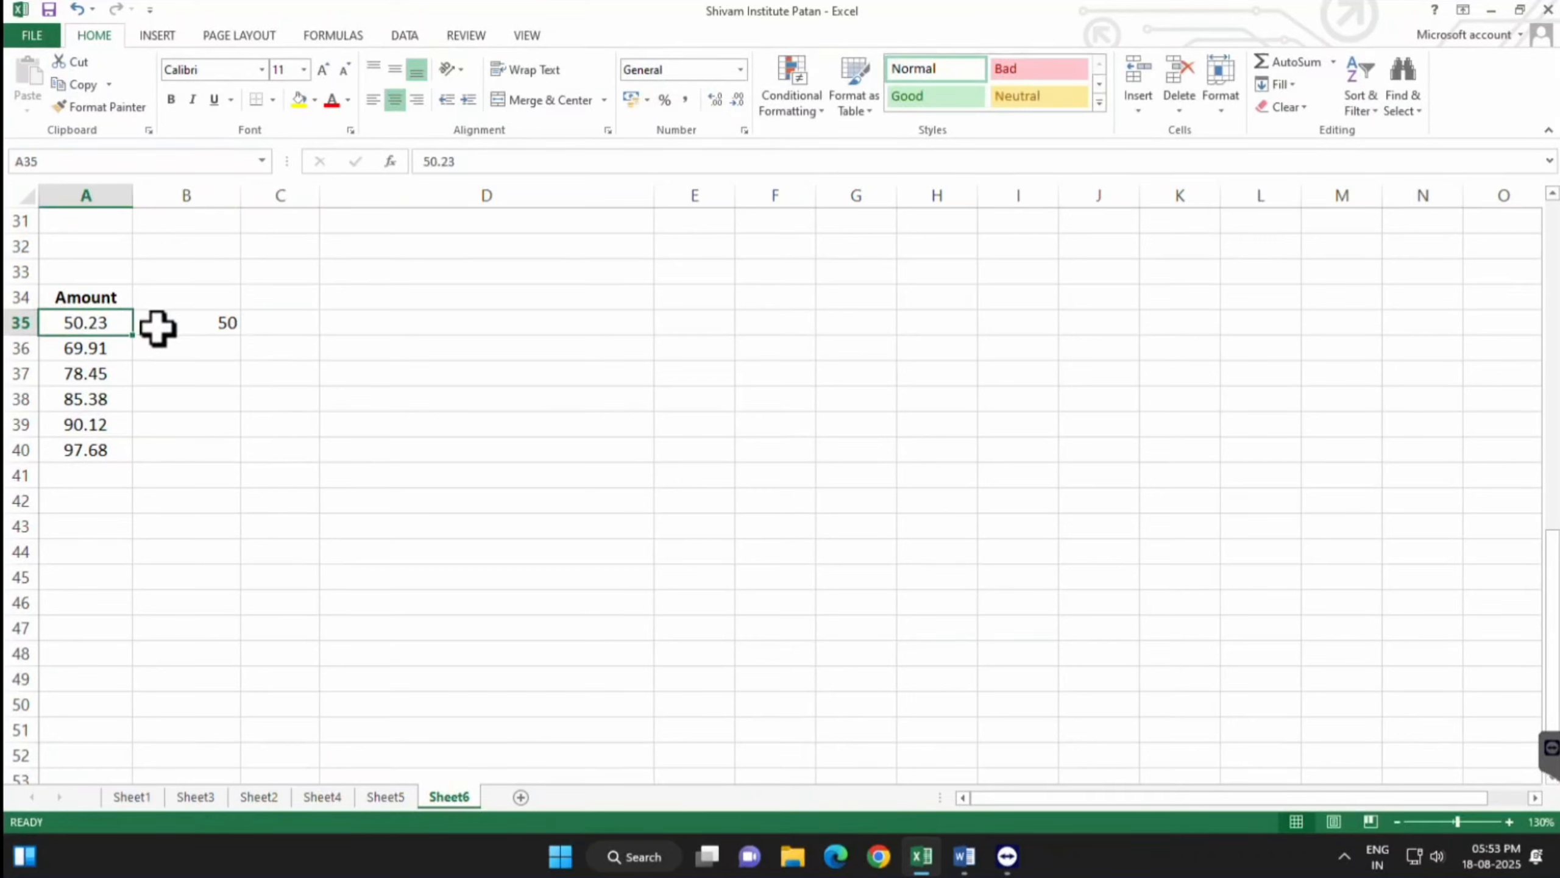
click(187, 317)
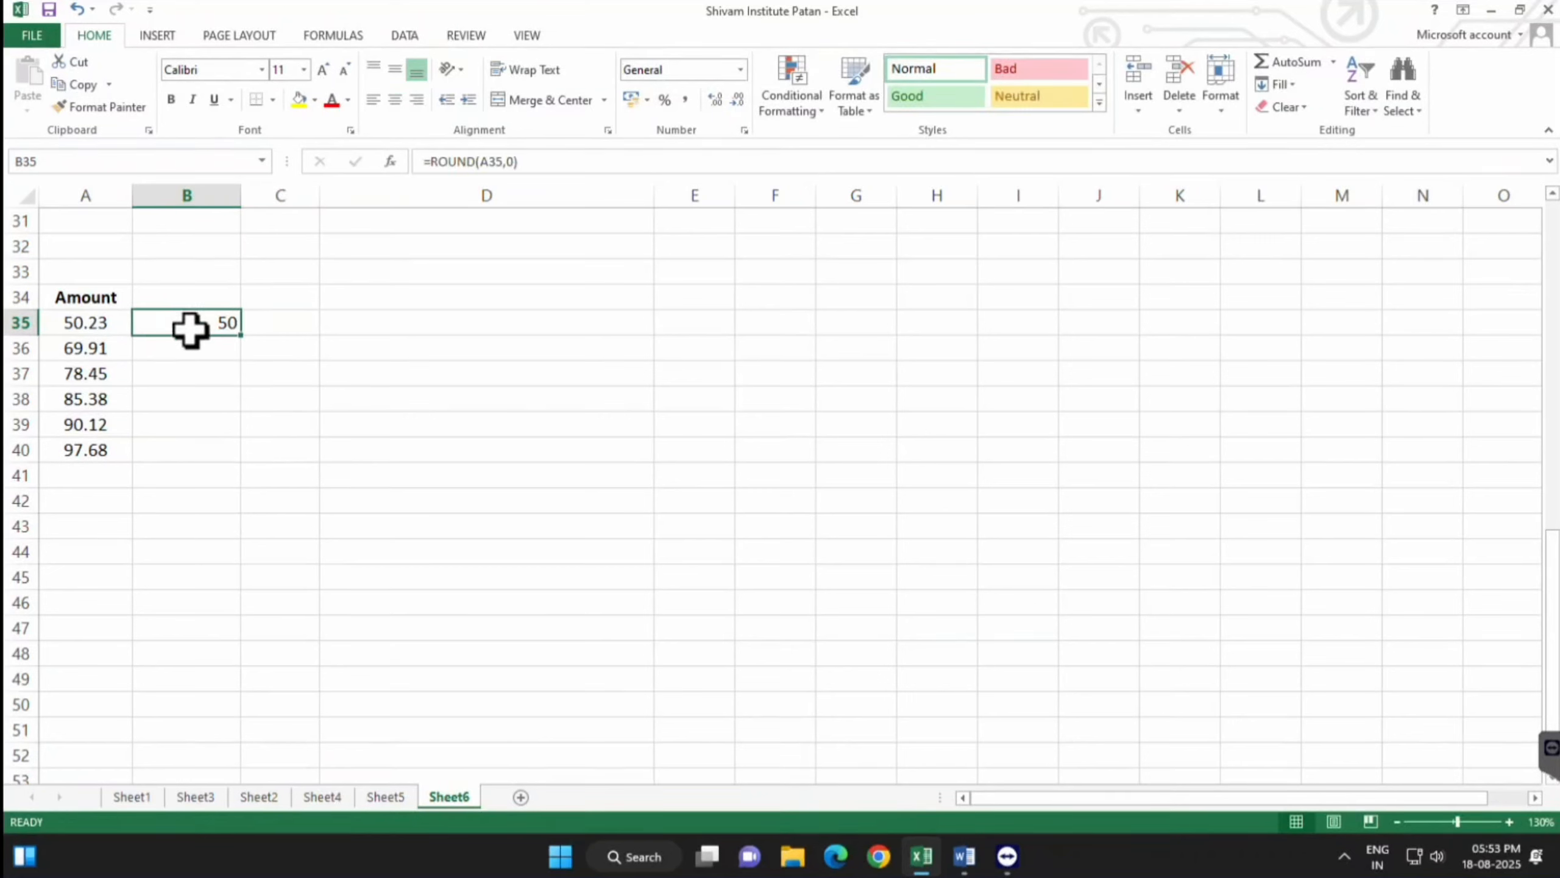
click(74, 354)
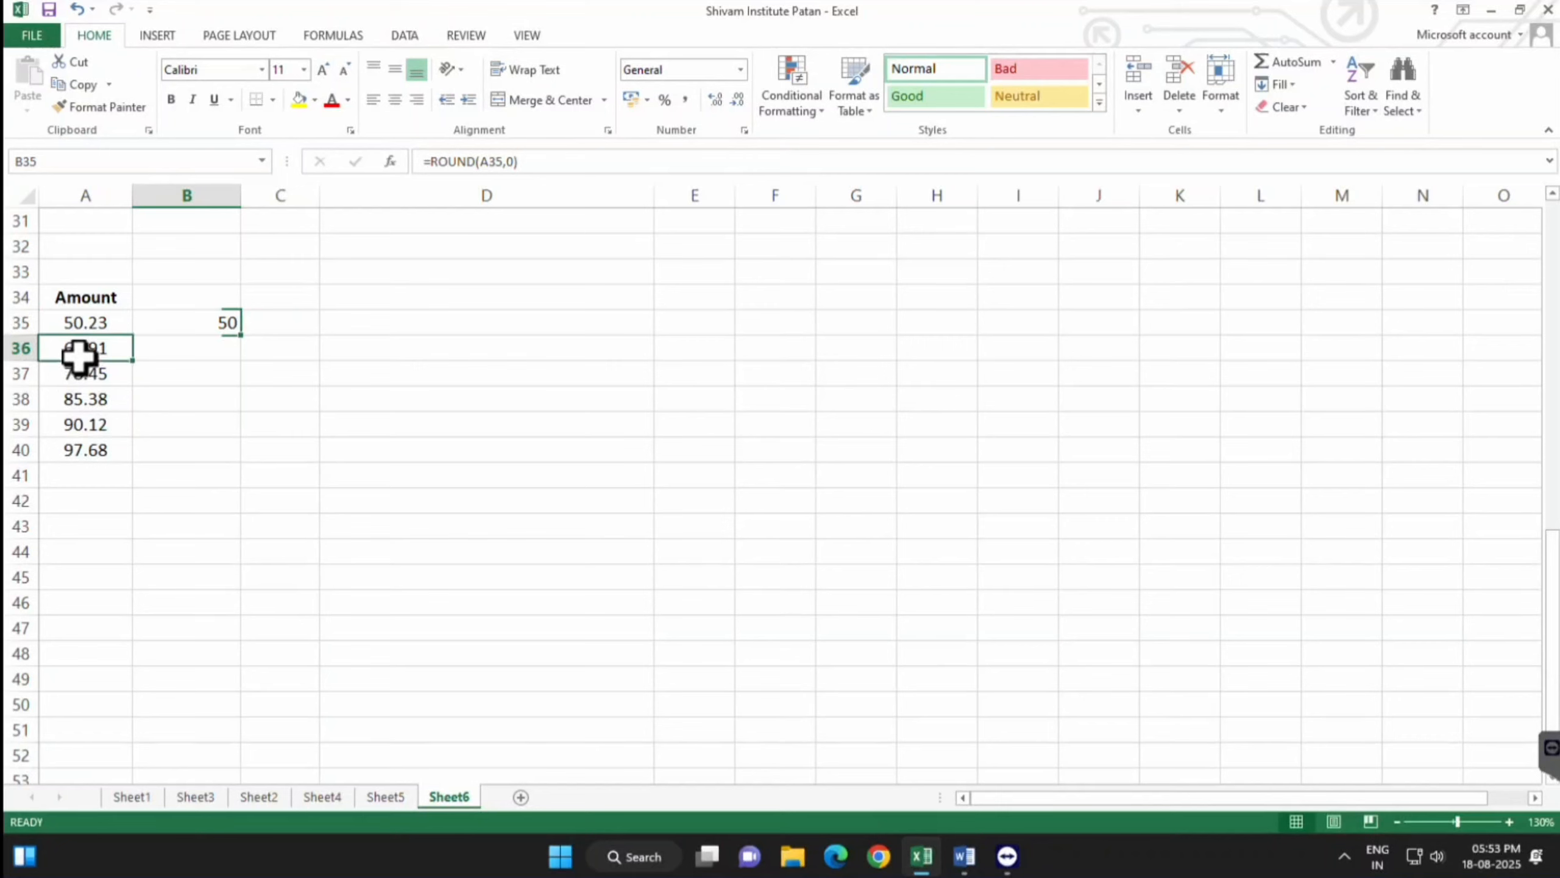
click(200, 313)
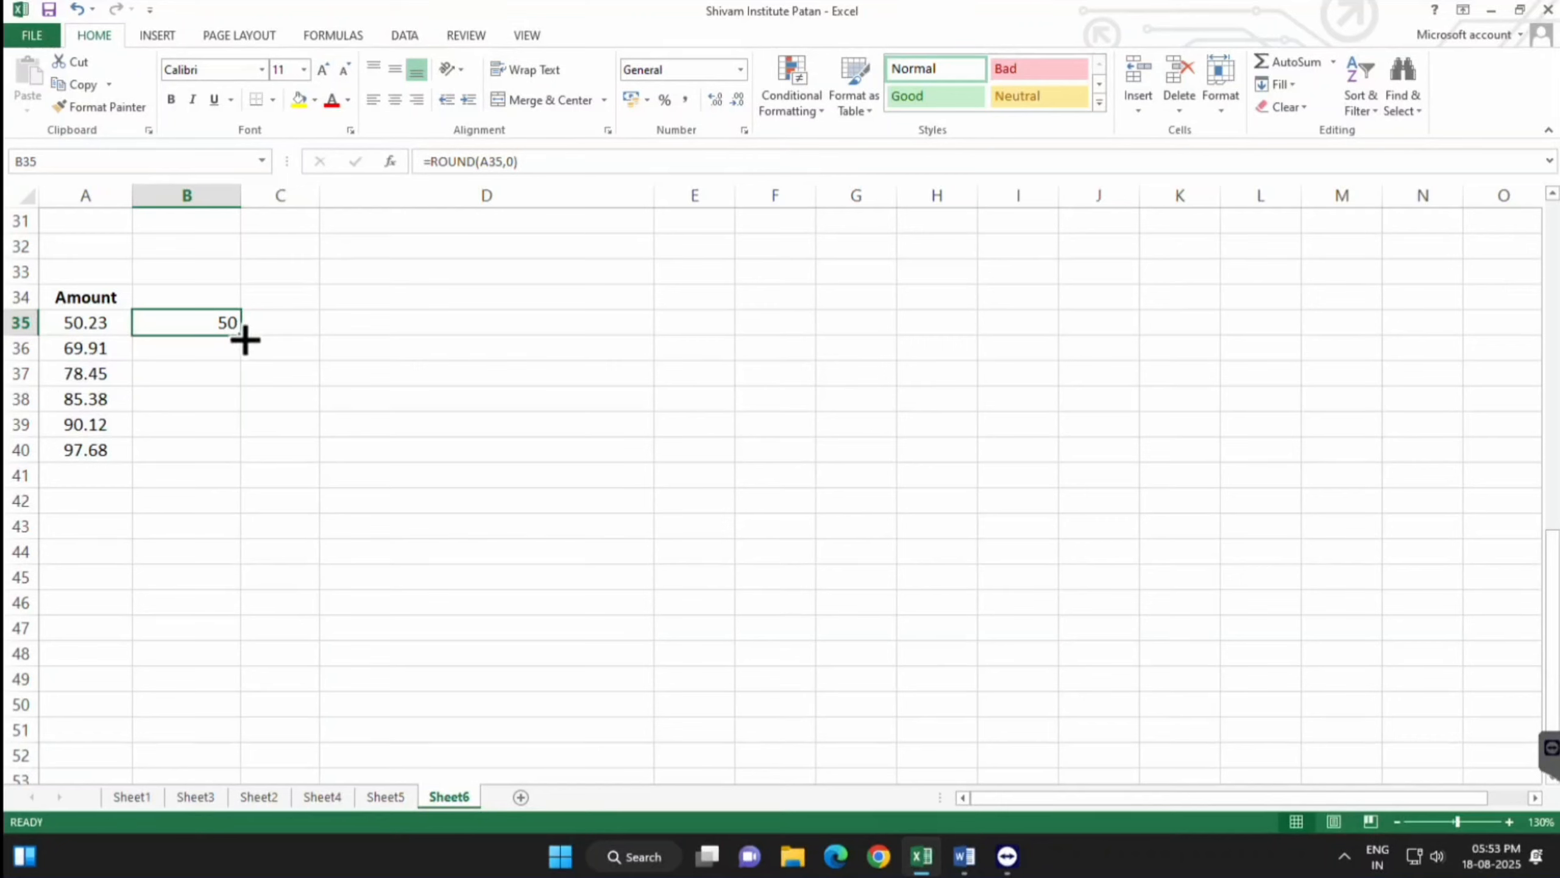
double_click(242, 336)
click(310, 396)
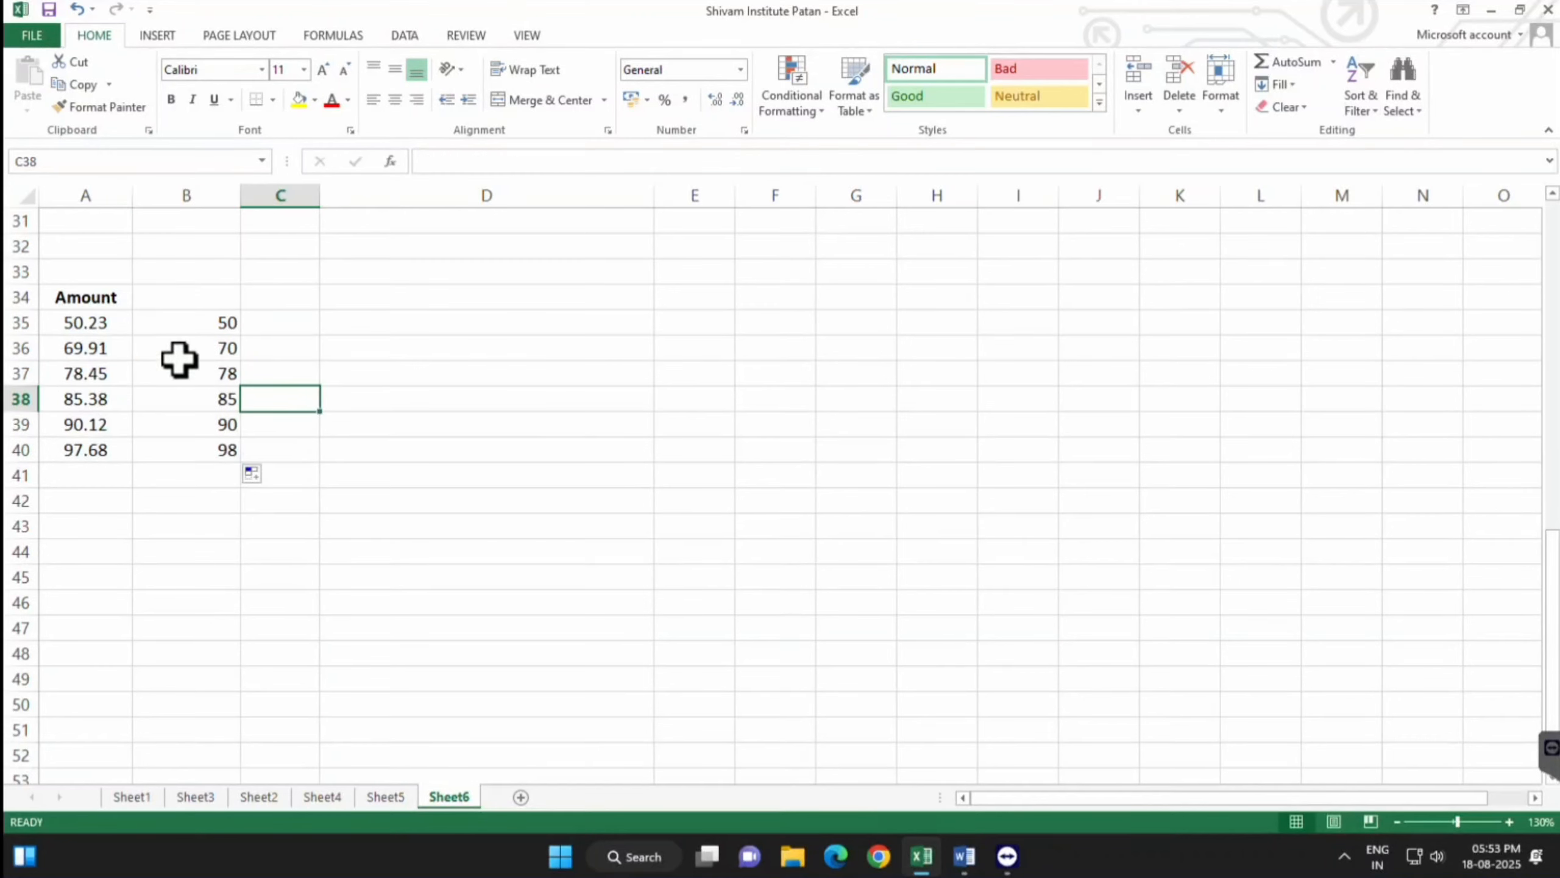
Compare the ROUND results in B35:B40 with the original amounts in column A
click(115, 348)
click(196, 360)
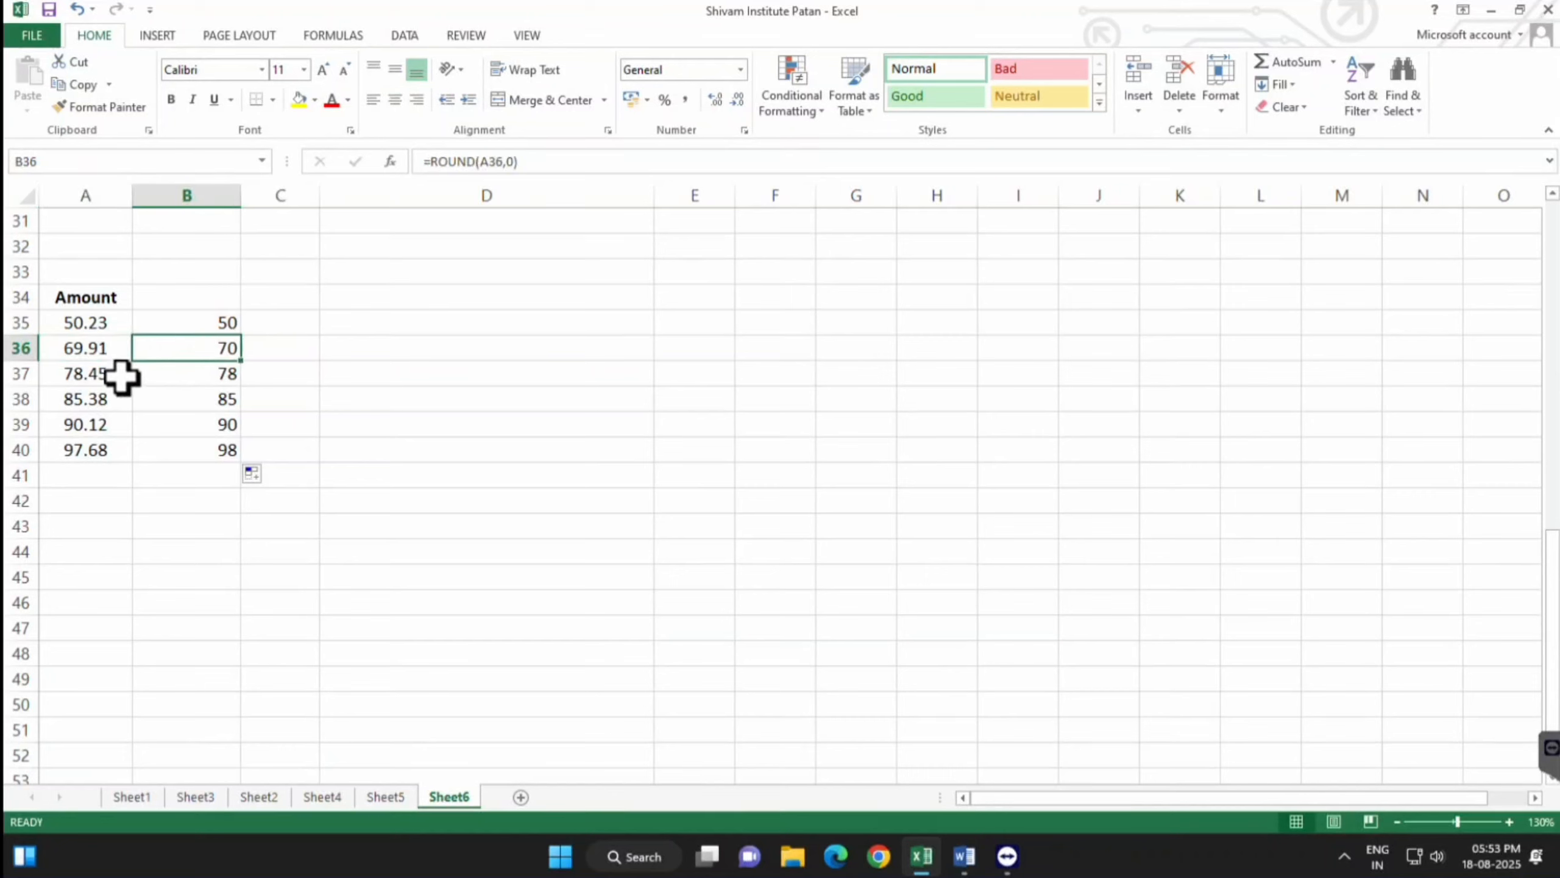
click(181, 376)
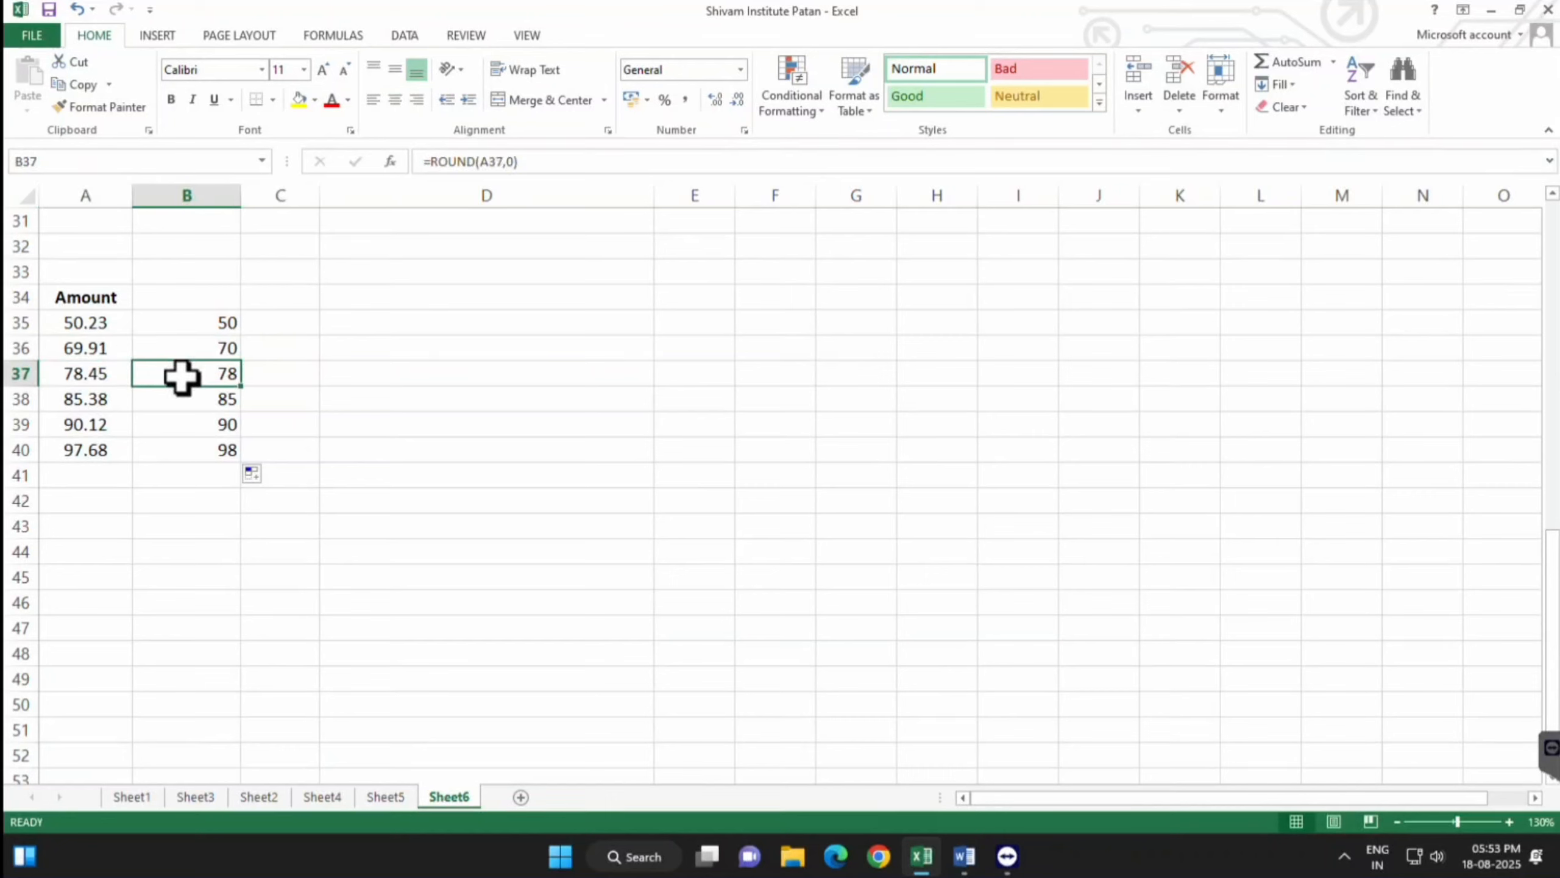
click(182, 403)
drag(203, 314, 229, 446)
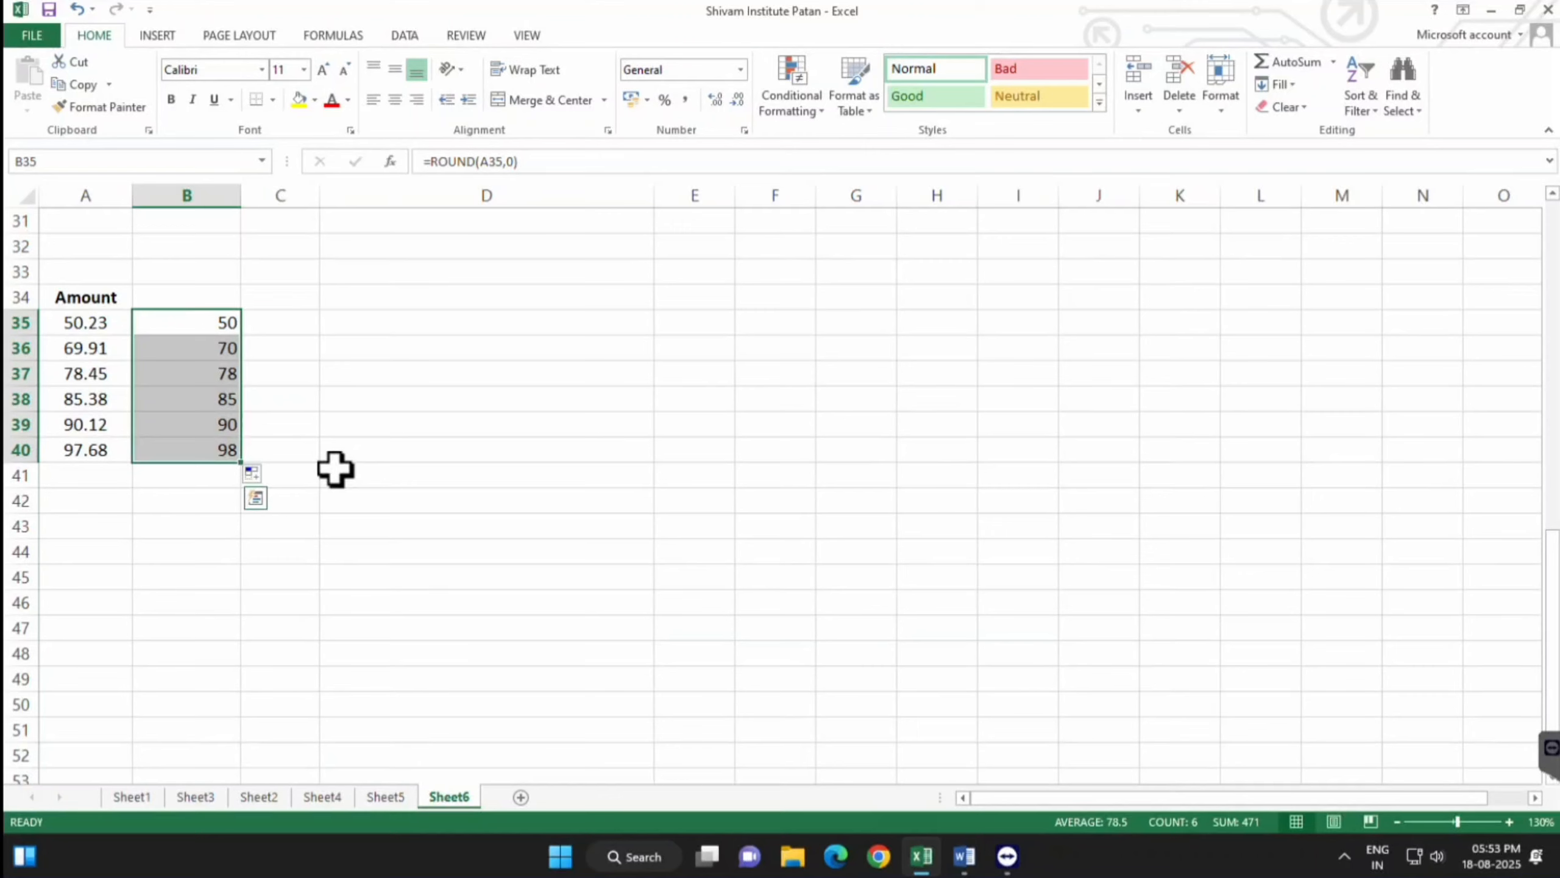
click(297, 318)
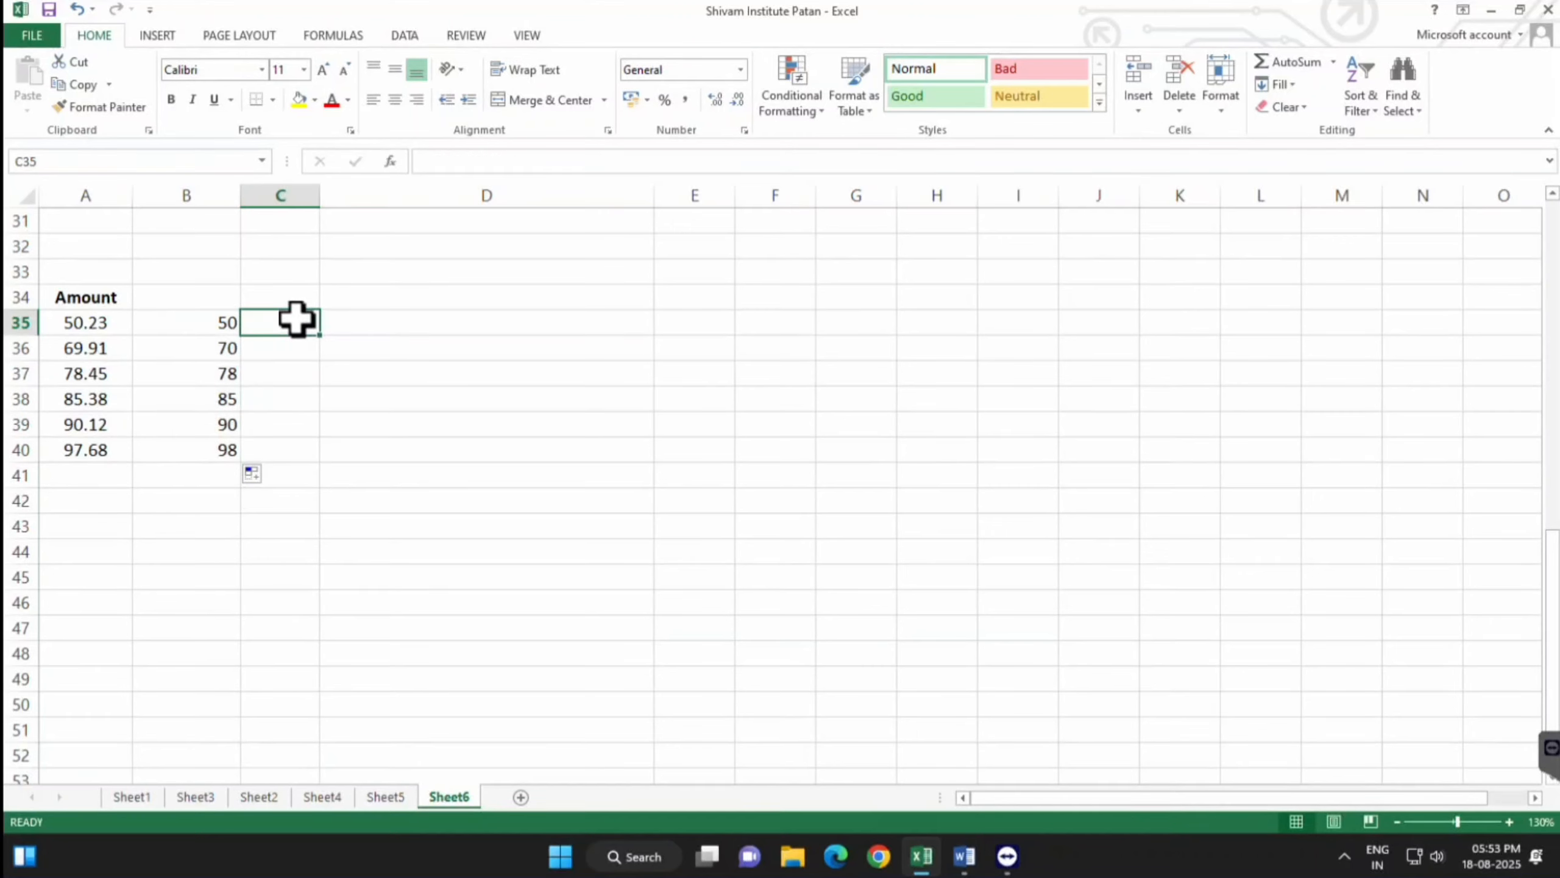
drag(198, 324, 202, 407)
Enter =ROUNDUP(A35,0) in C35 and fill it down through C40
click(267, 320)
text(=ron)
key(BackSpace)
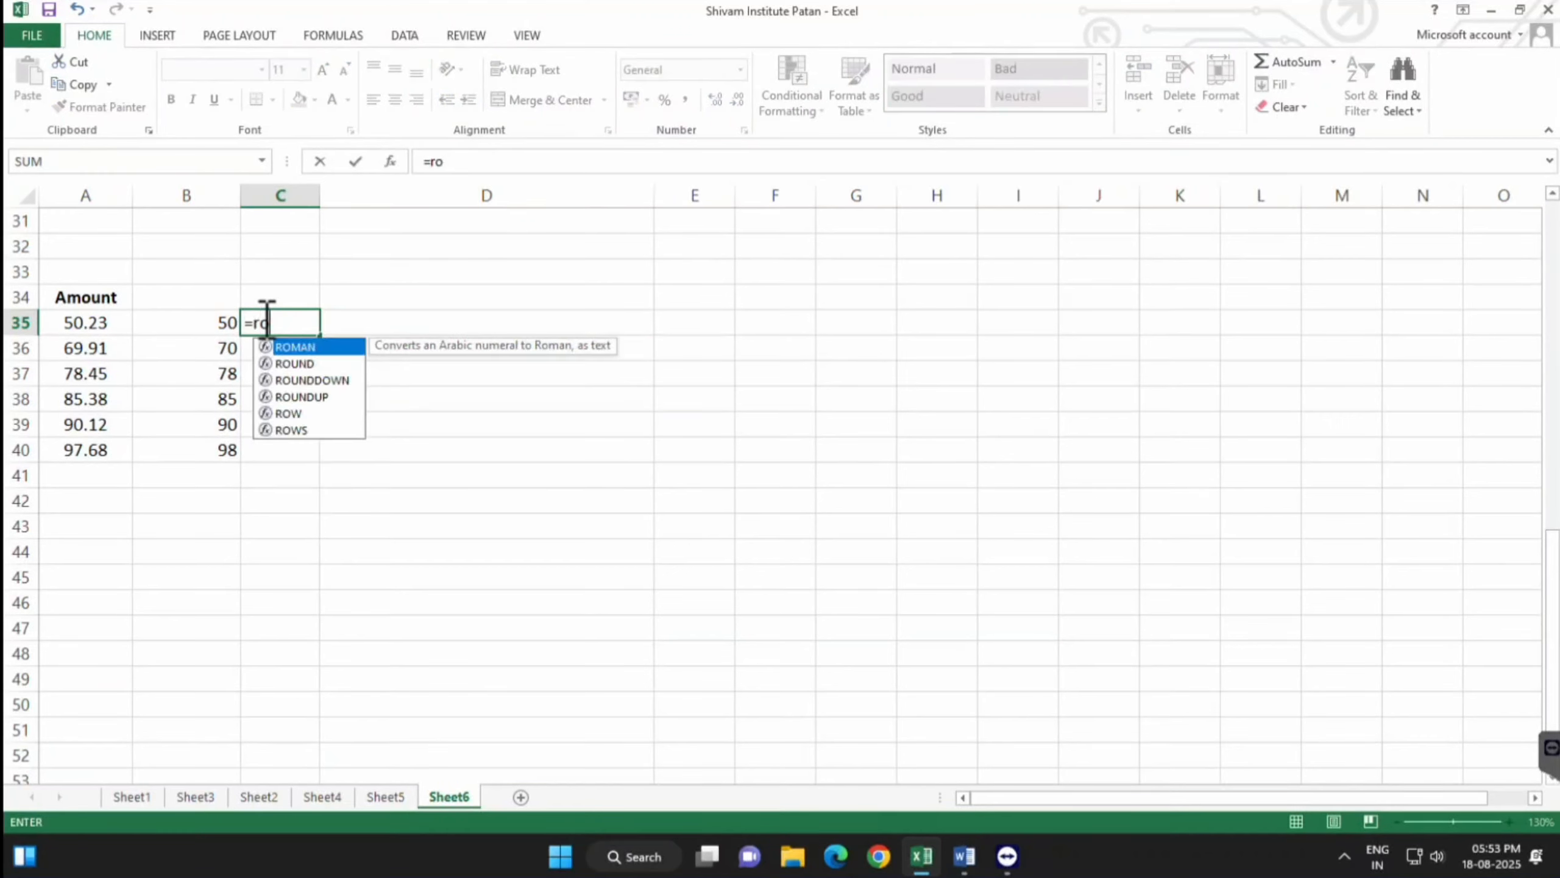
text(und)
key(Down)
key(Down)
key(Tab)
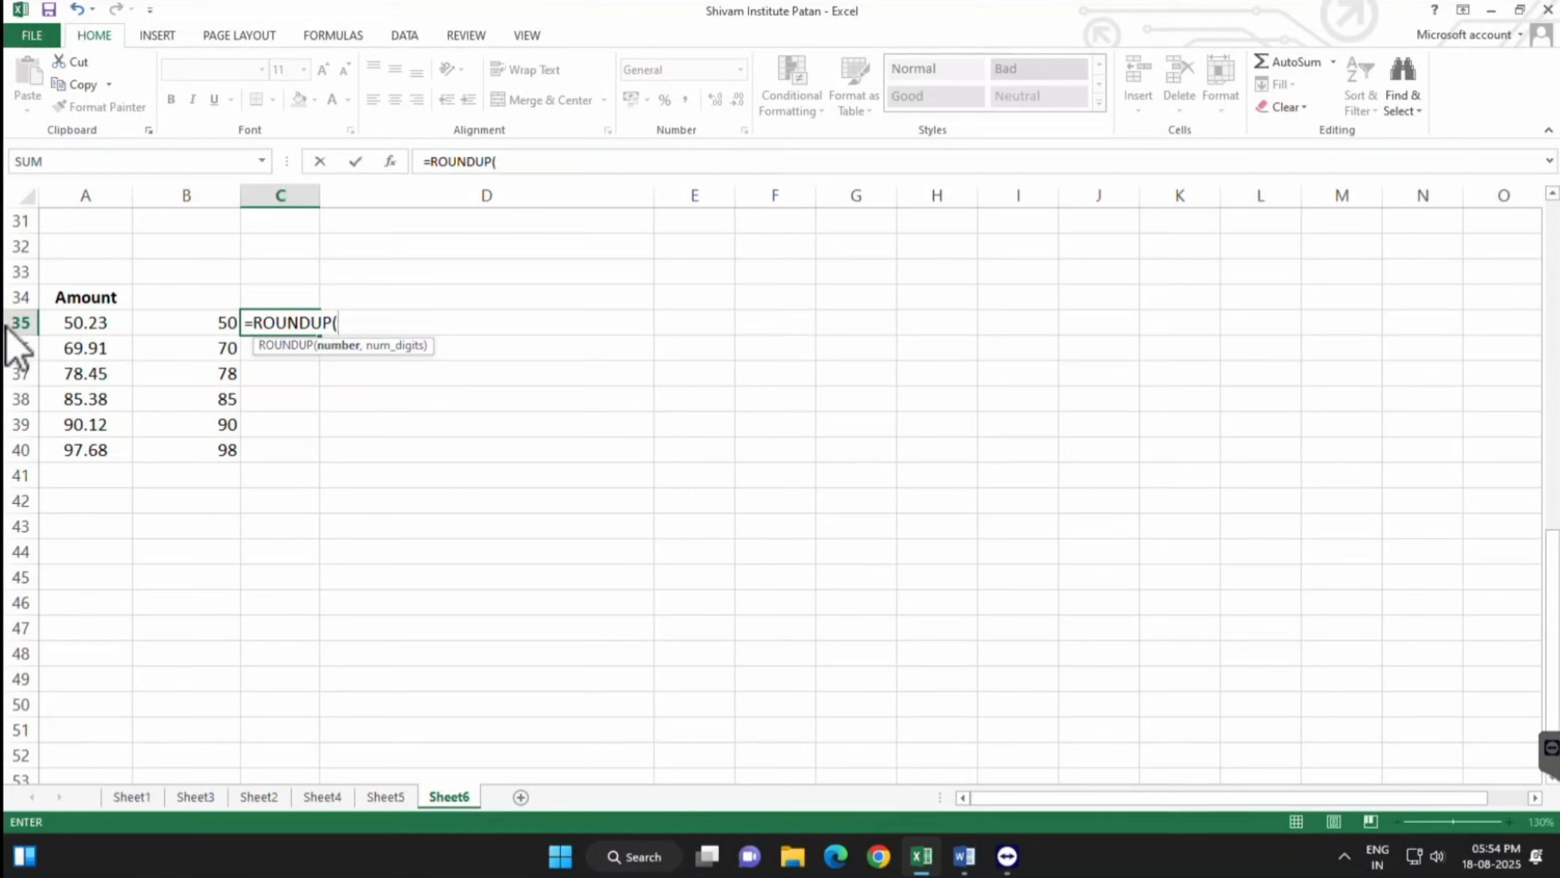
click(72, 324)
text(,0)
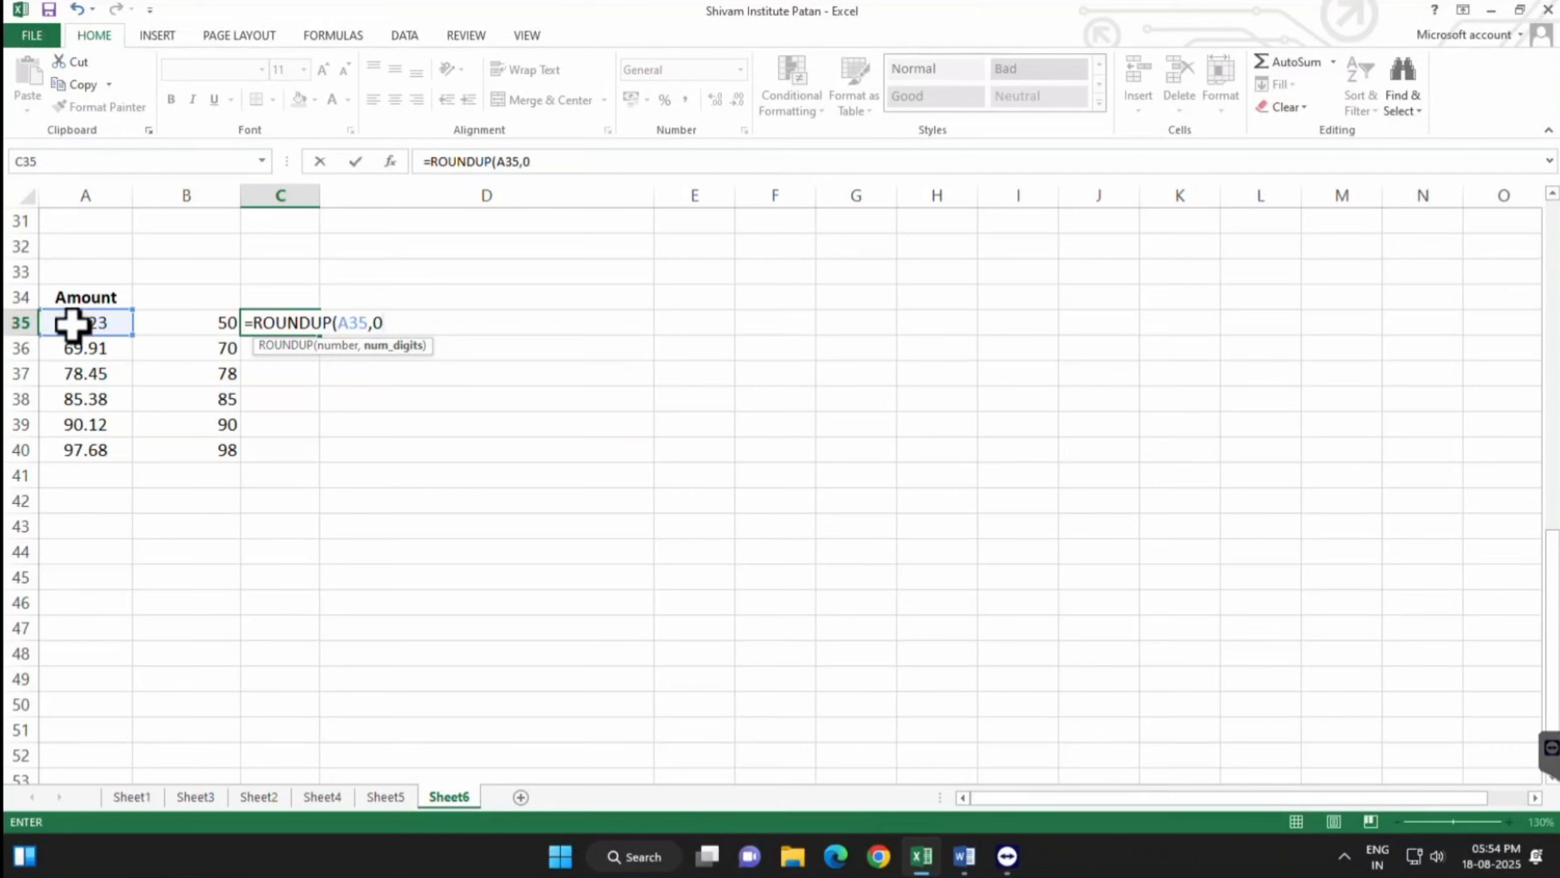
key(Return)
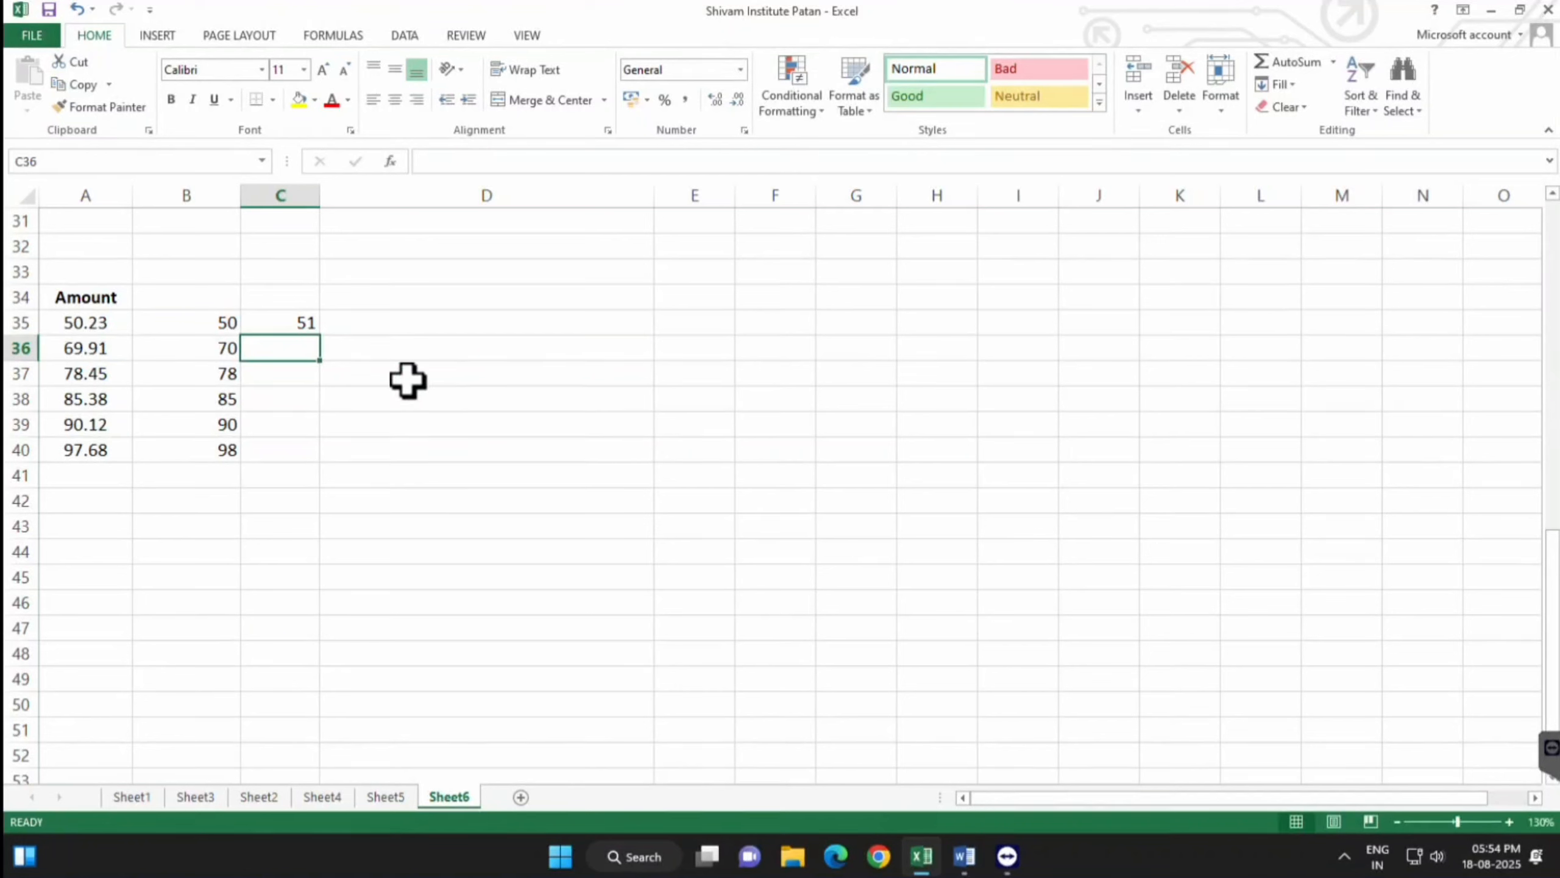
click(299, 321)
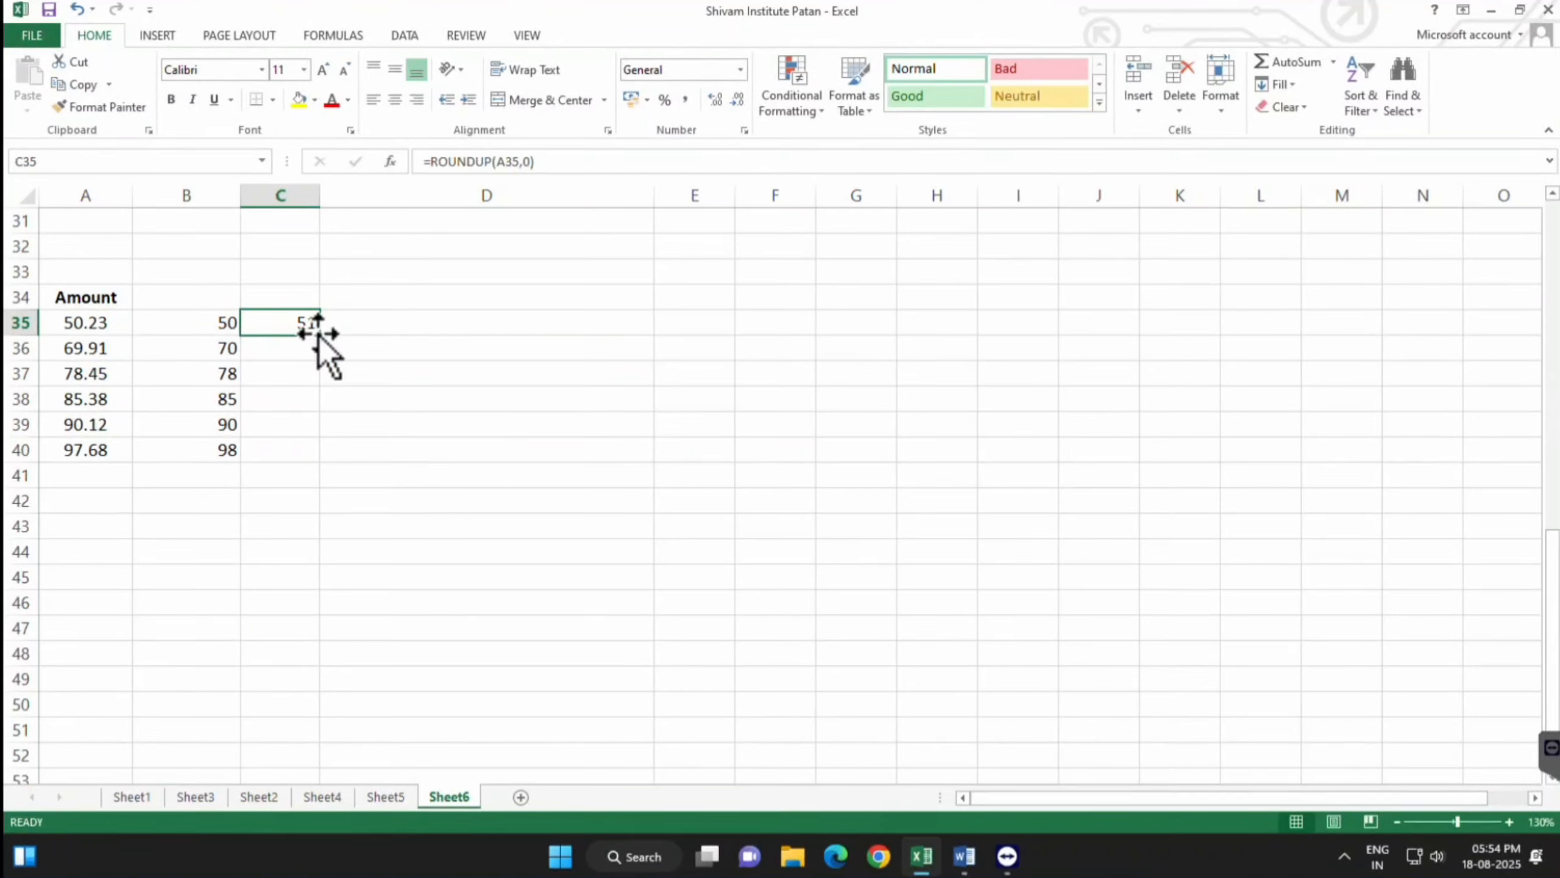
double_click(319, 335)
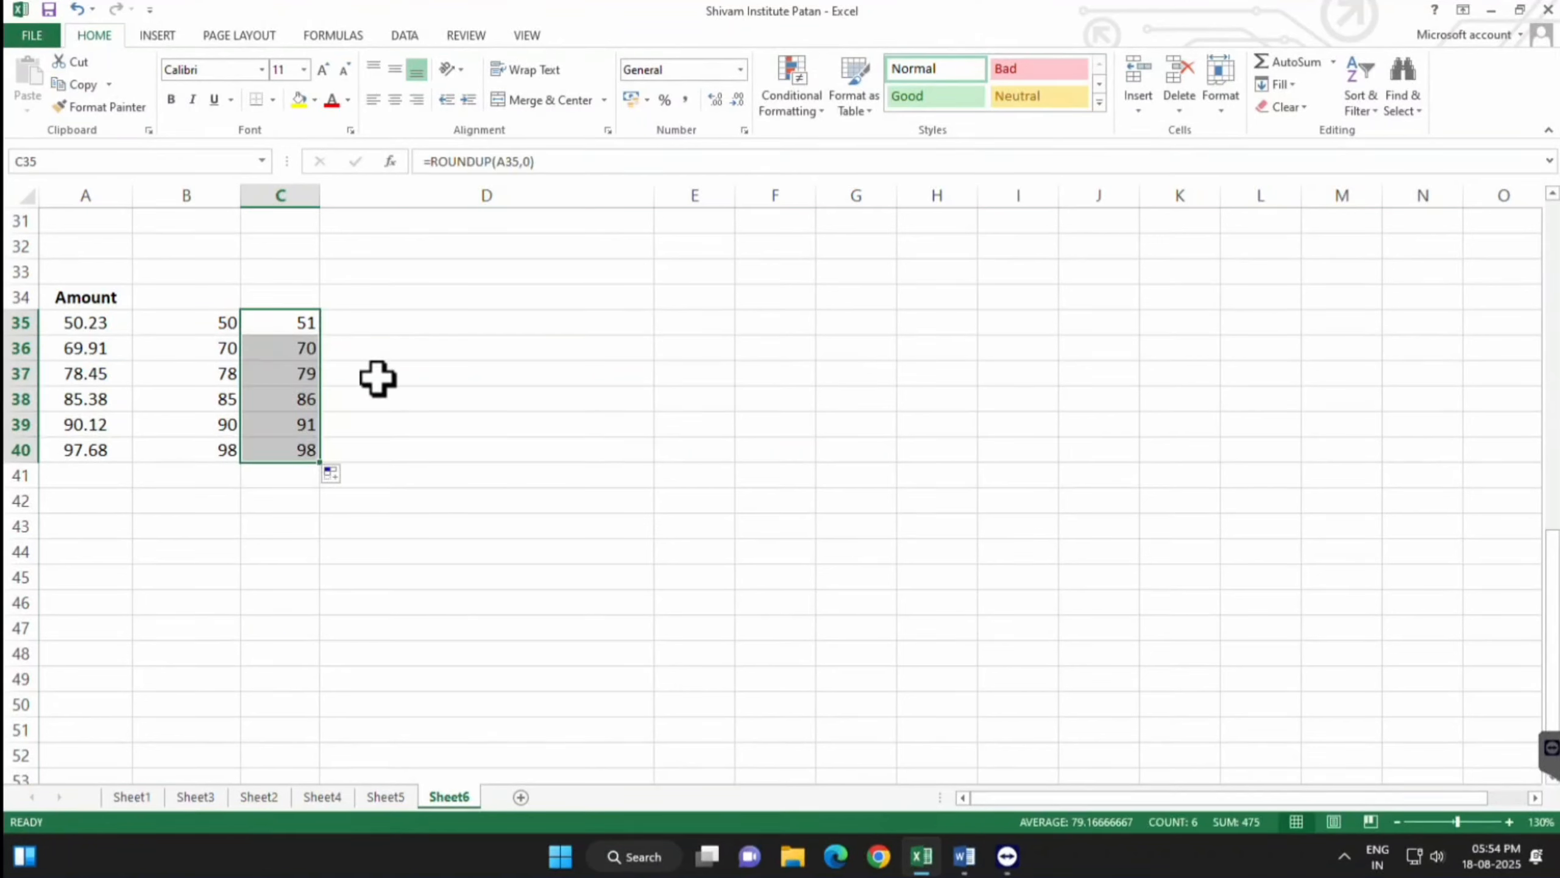
Enter =ROUNDDOWN(A35,0) in D35 and fill it down through D40
click(416, 325)
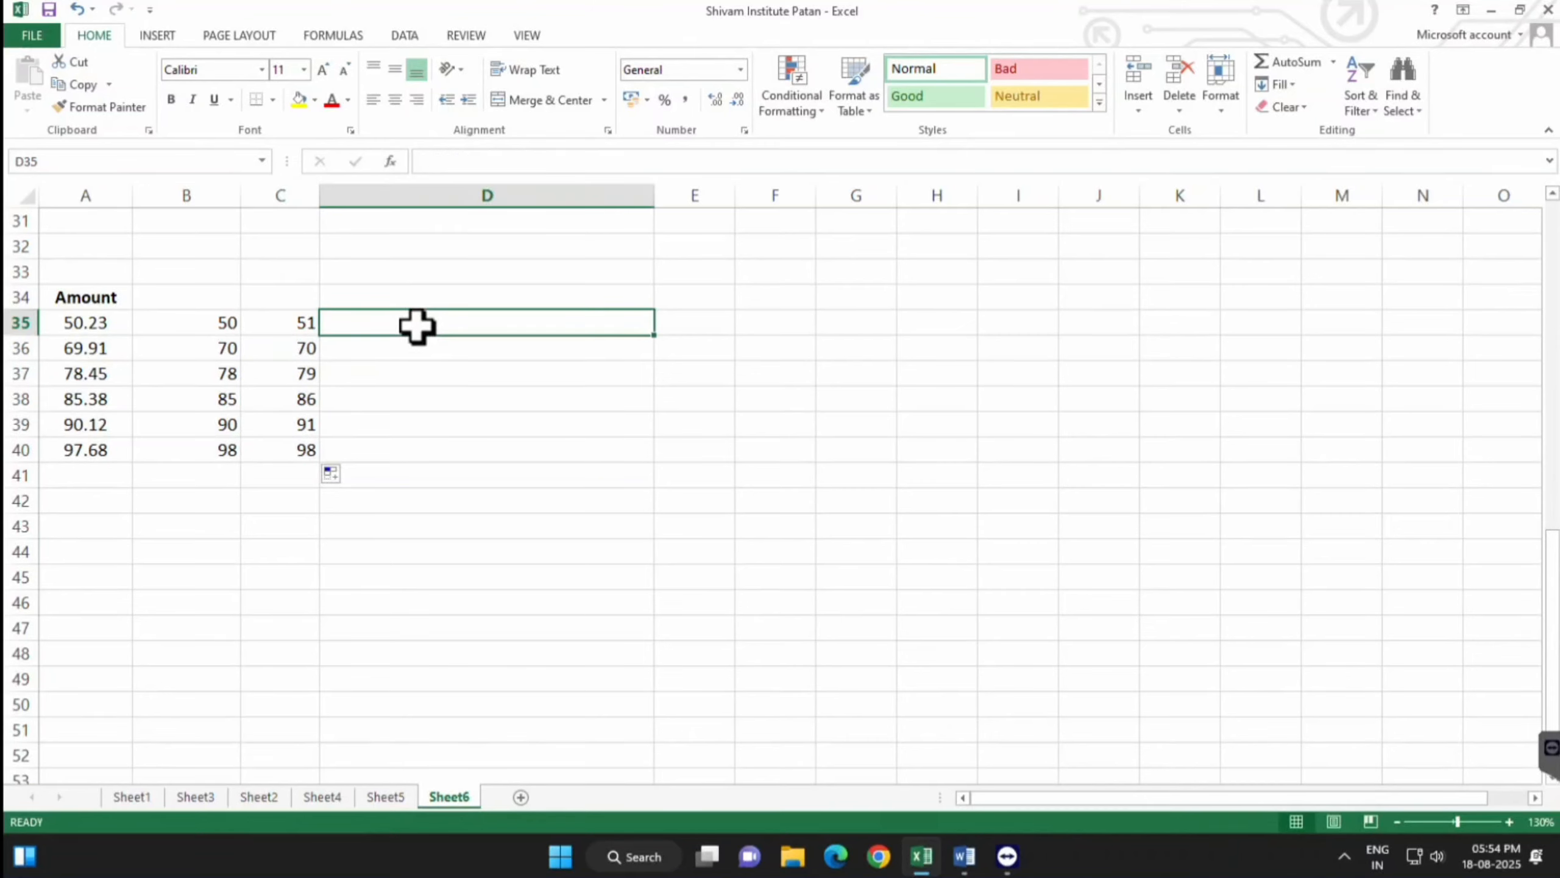
text(=roun)
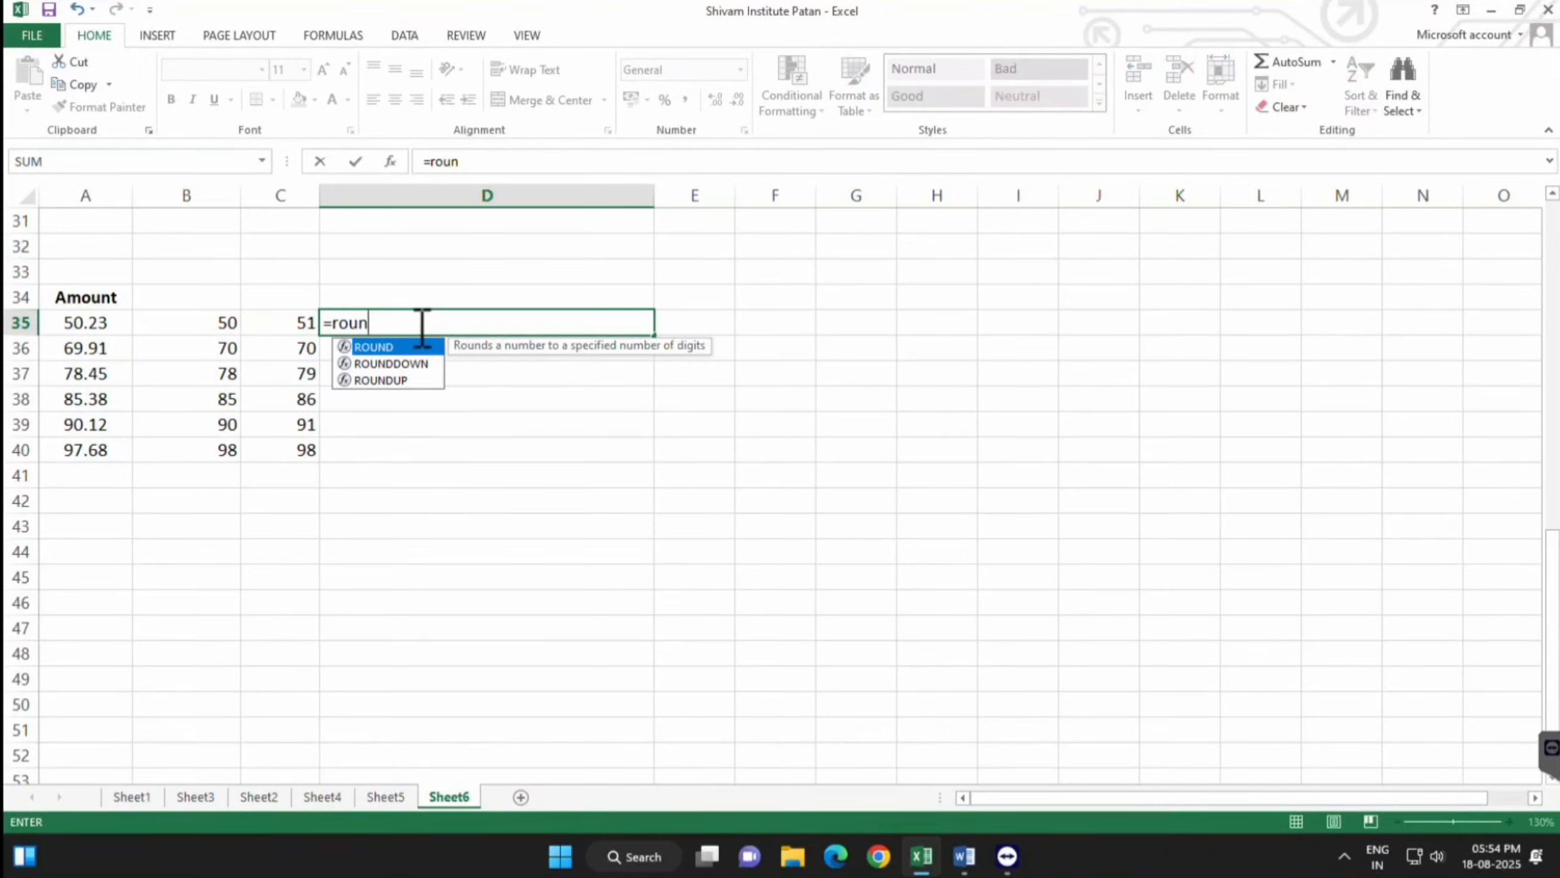
key(Down)
key(Tab)
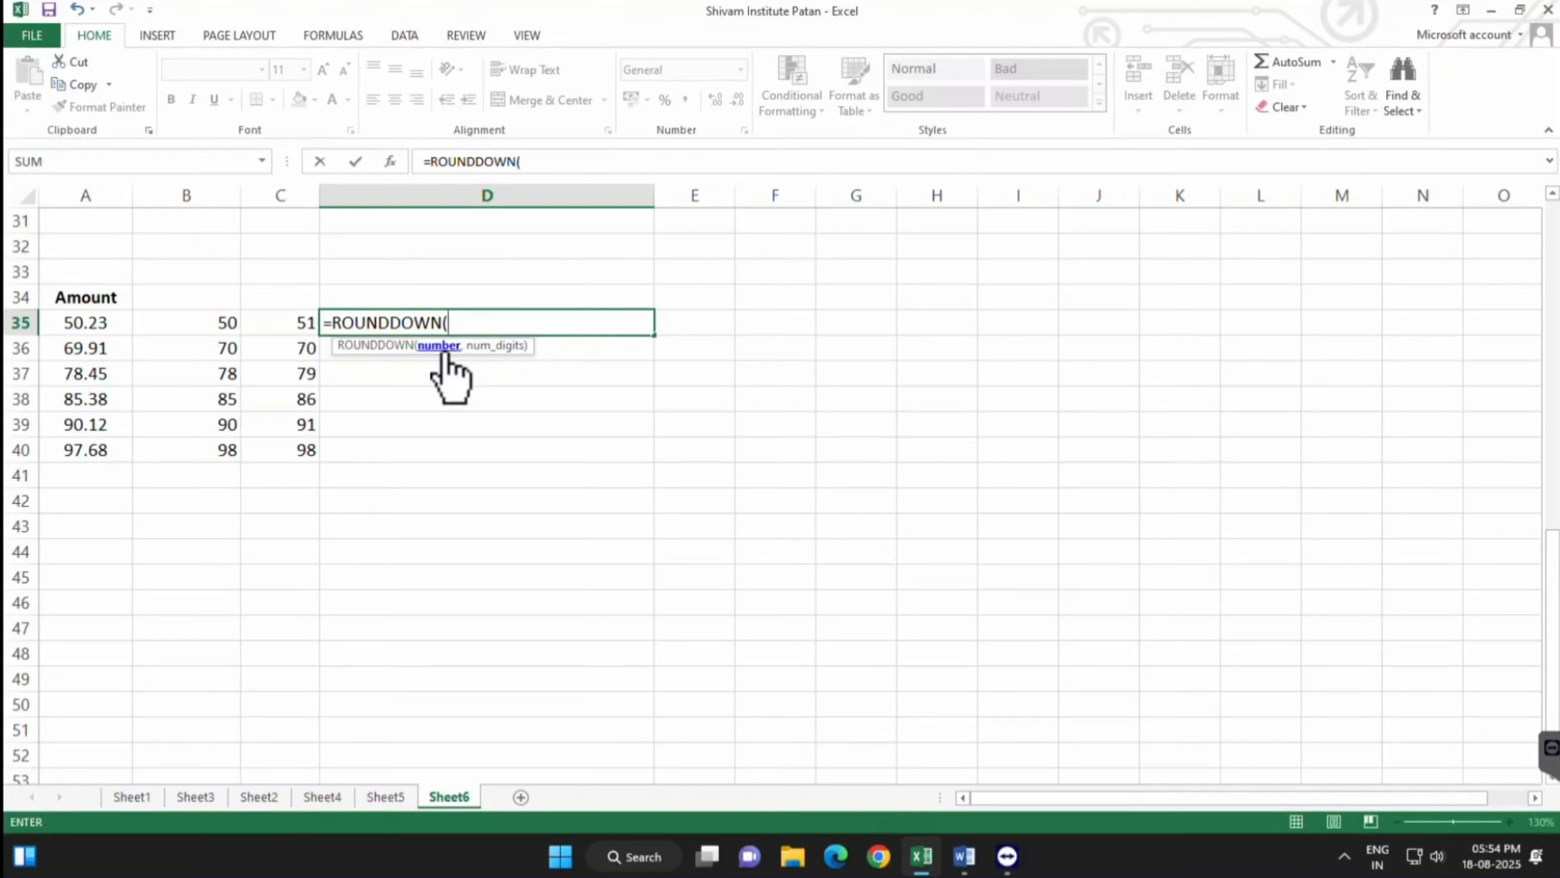
click(59, 330)
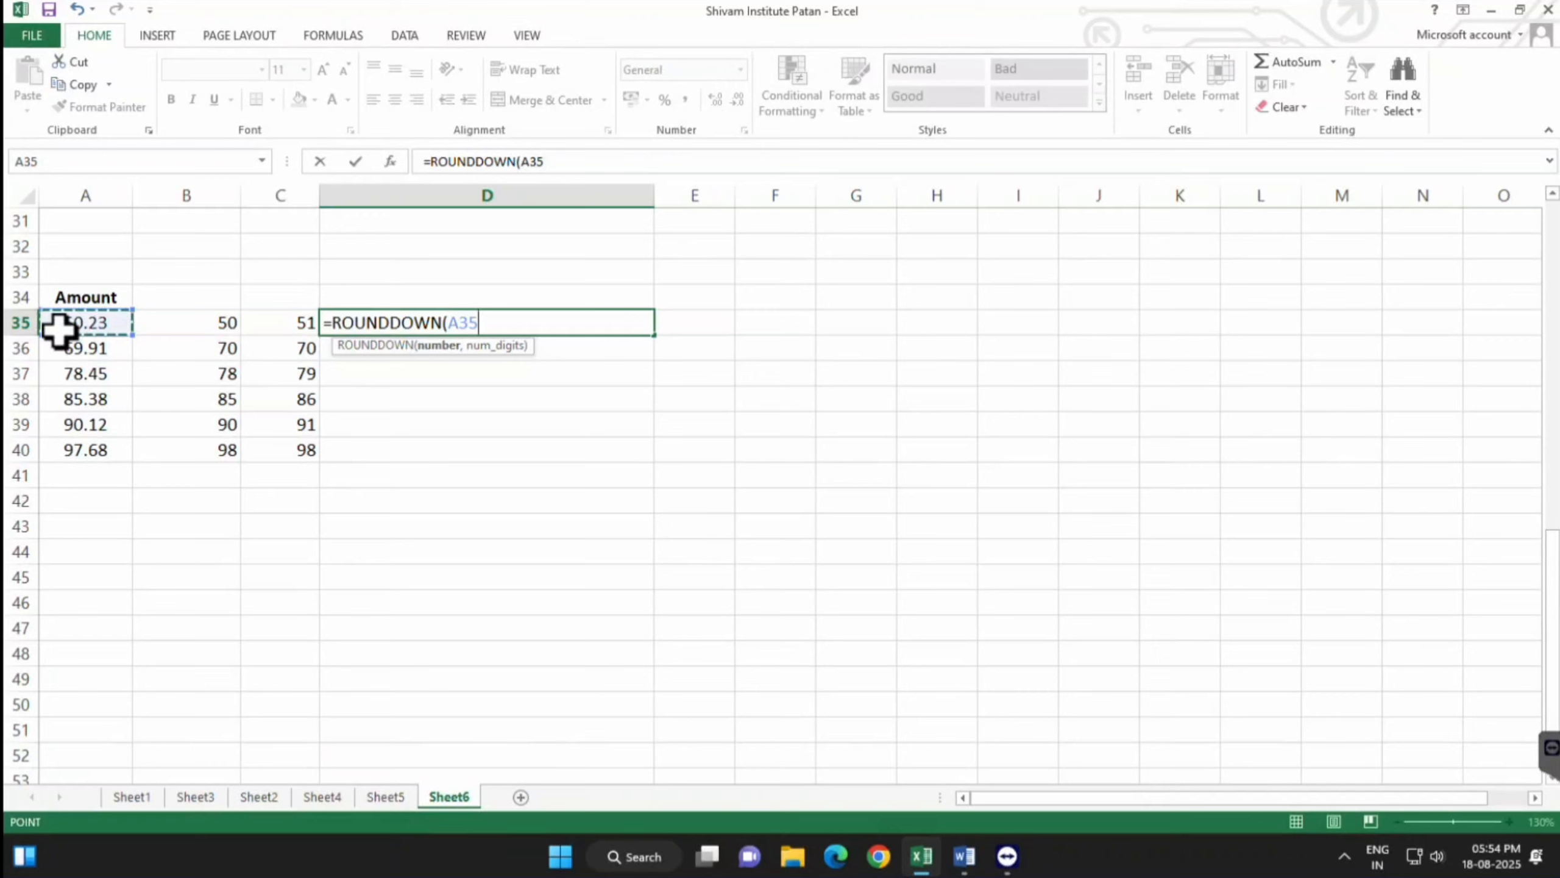
text(,)
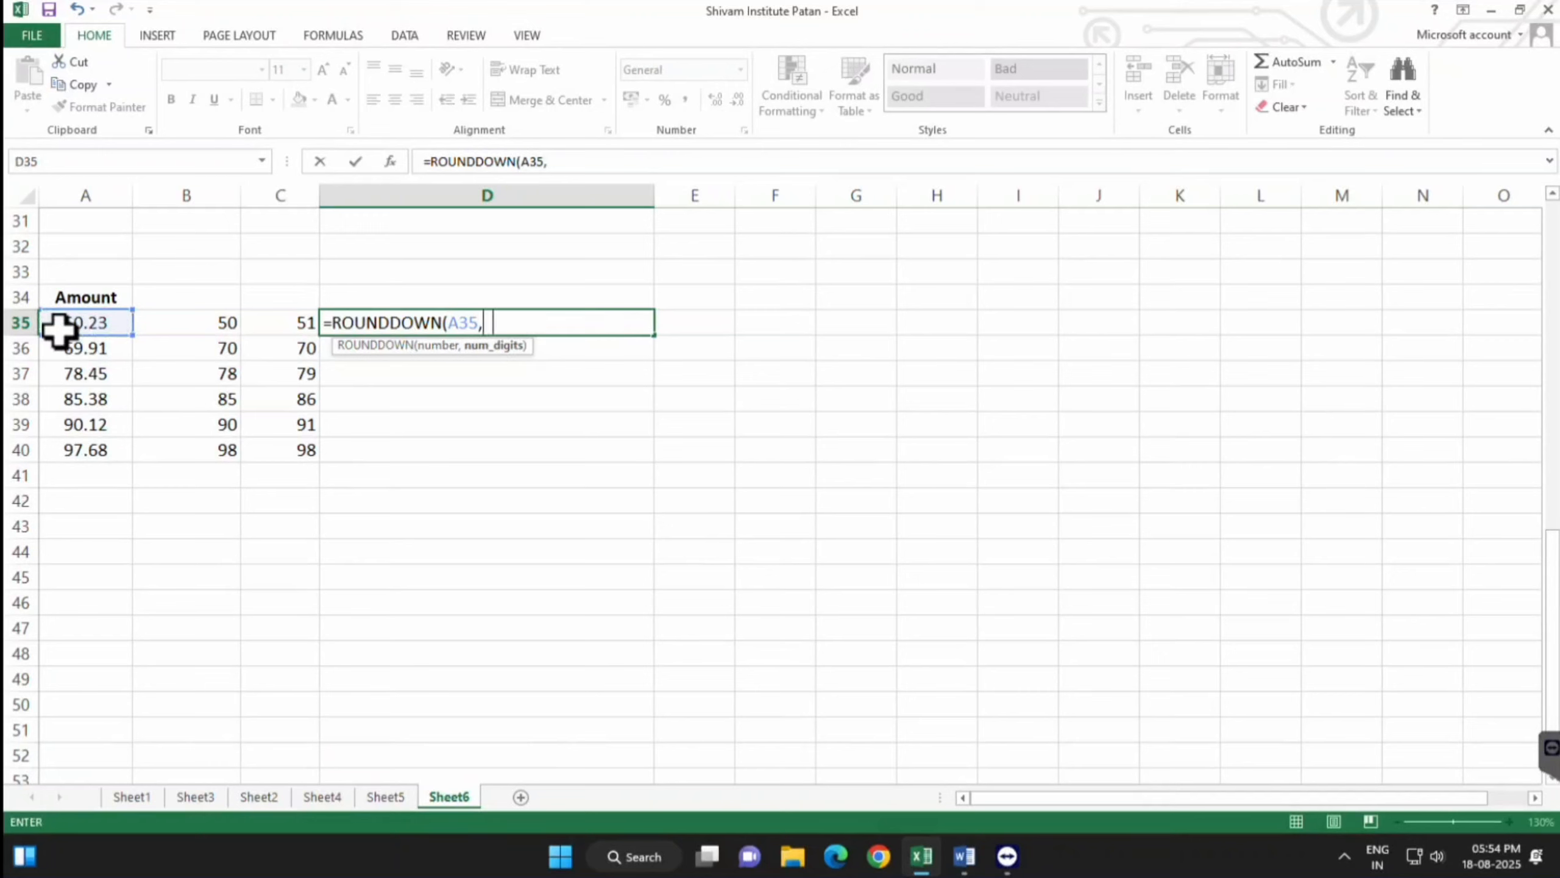
text(0)
key(Return)
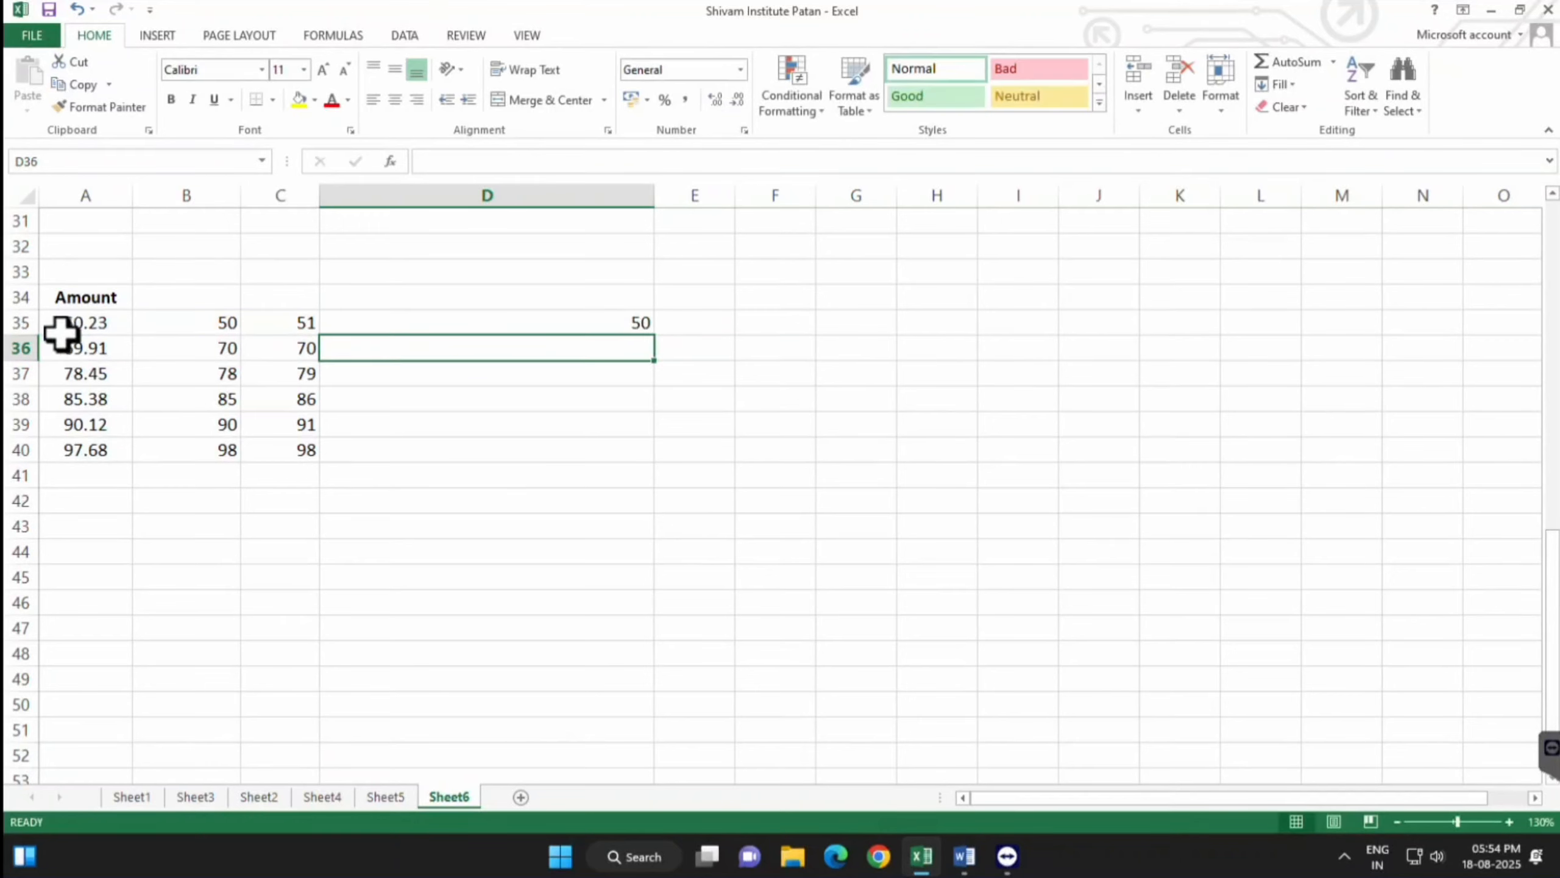
click(574, 317)
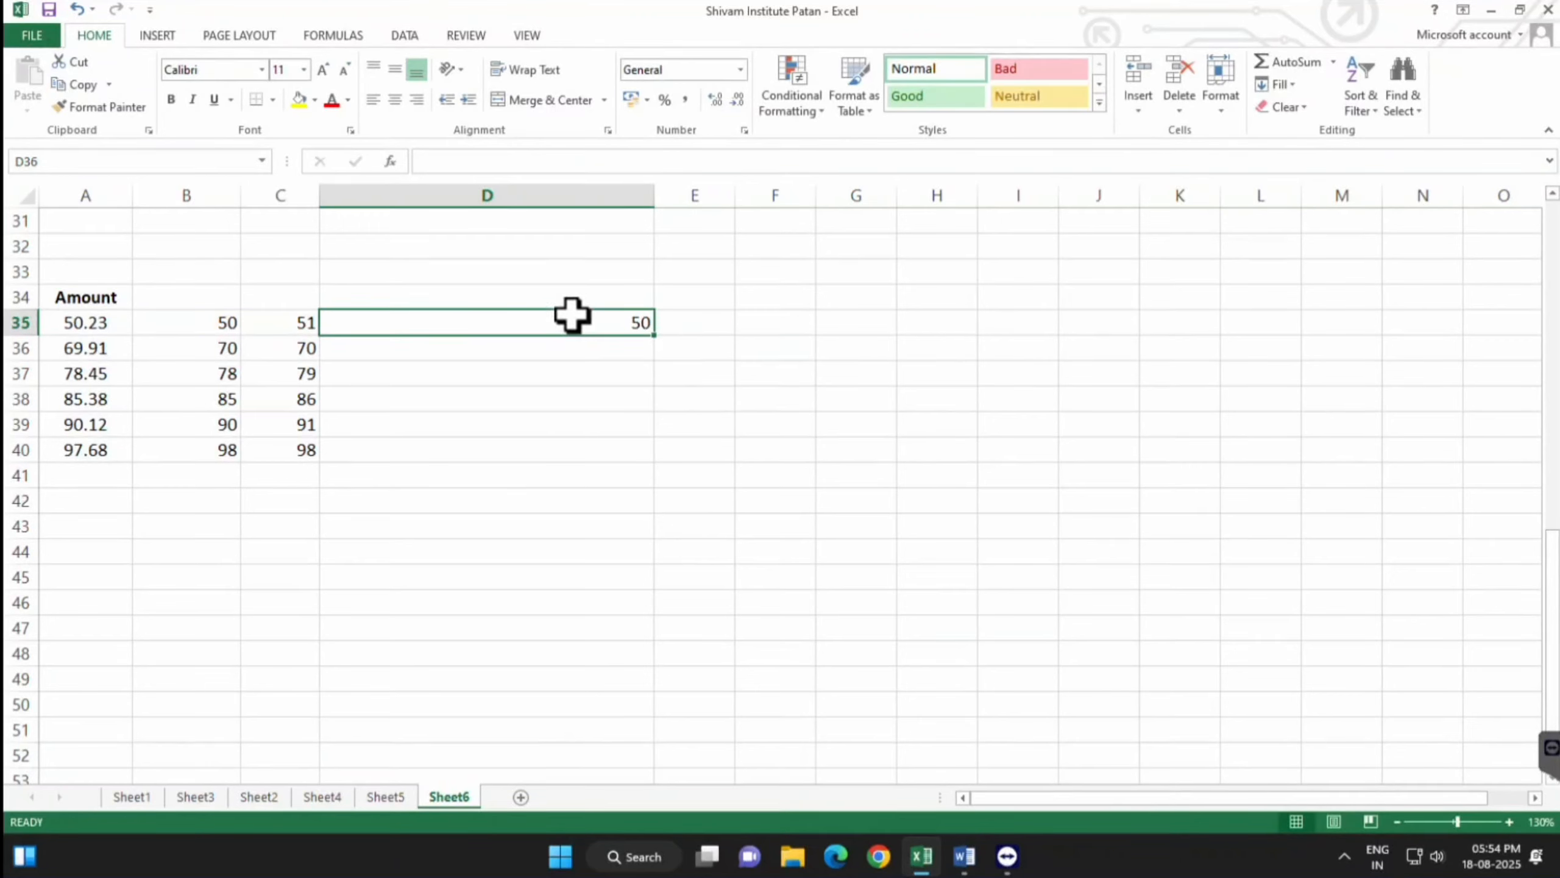
double_click(653, 335)
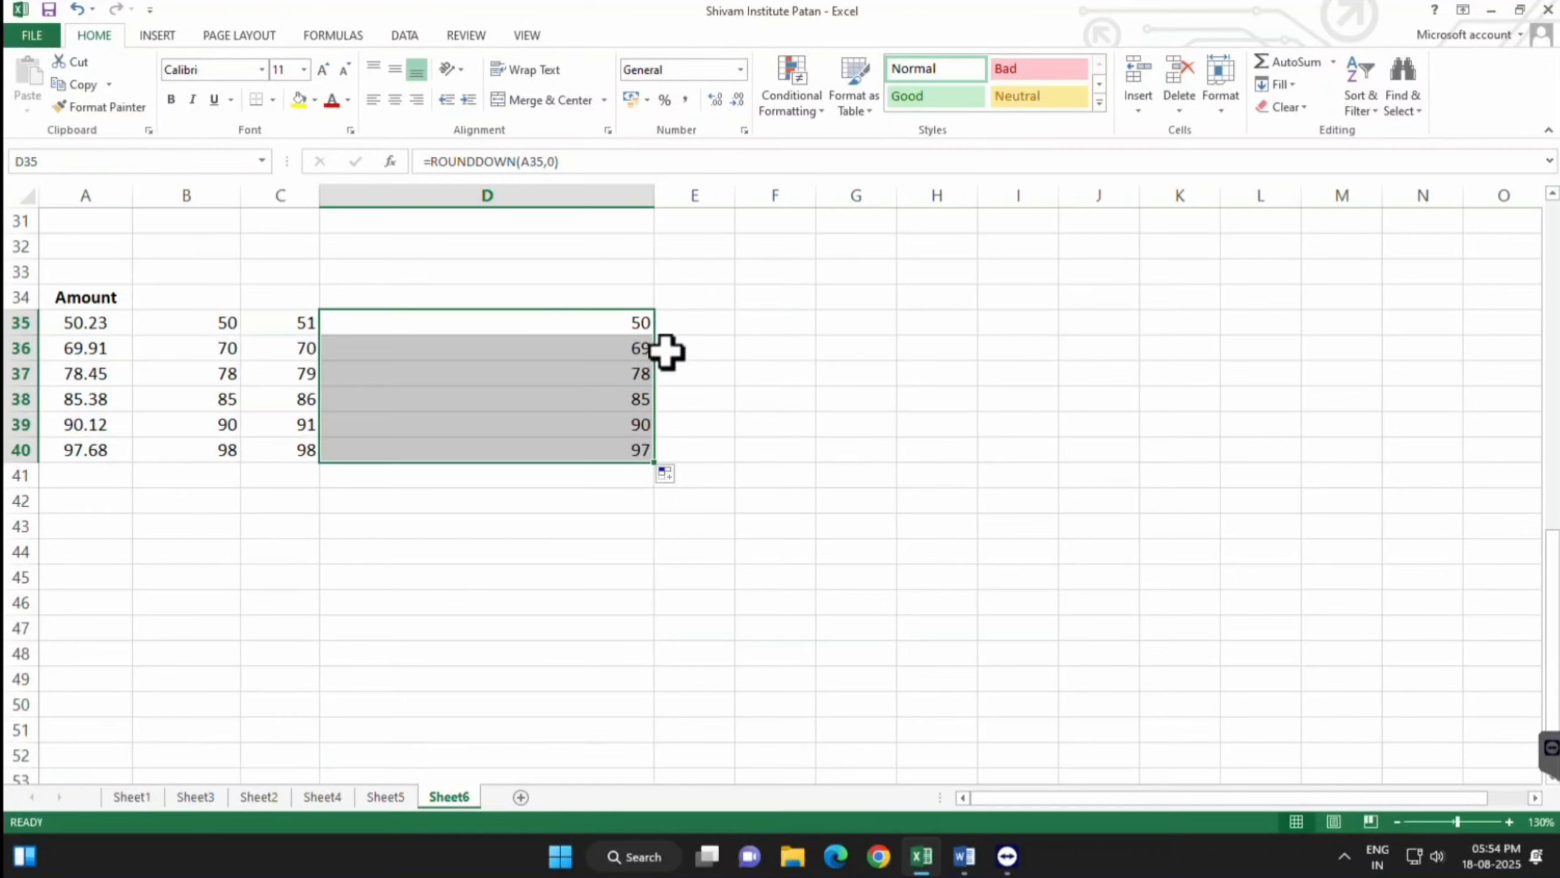
click(711, 396)
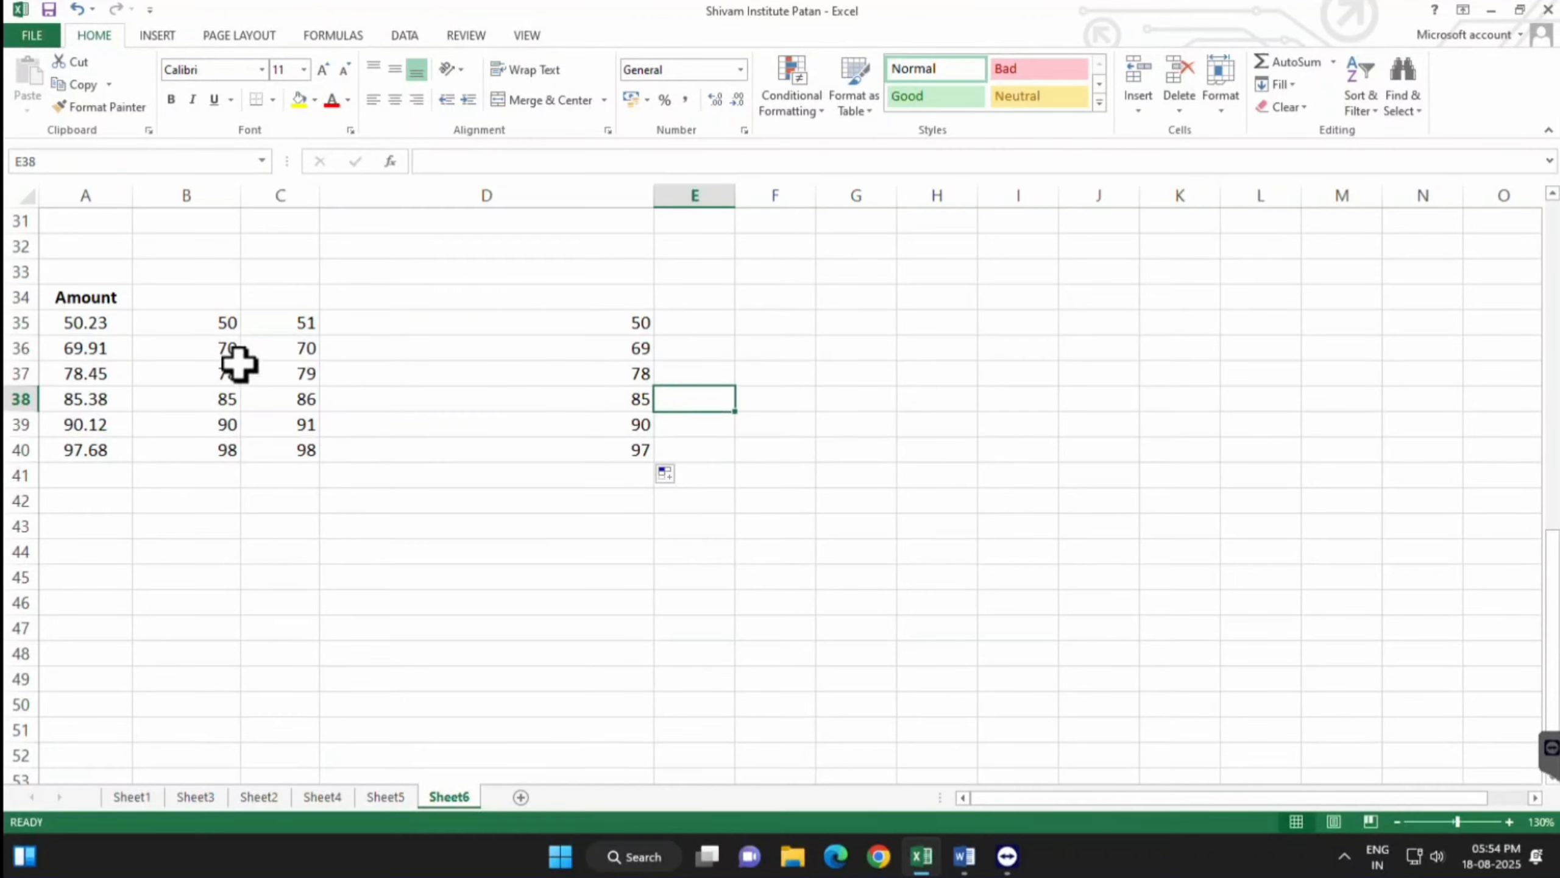
Review the ROUND, ROUNDUP and ROUNDDOWN formulas and results side by side in columns B, C and D
click(214, 323)
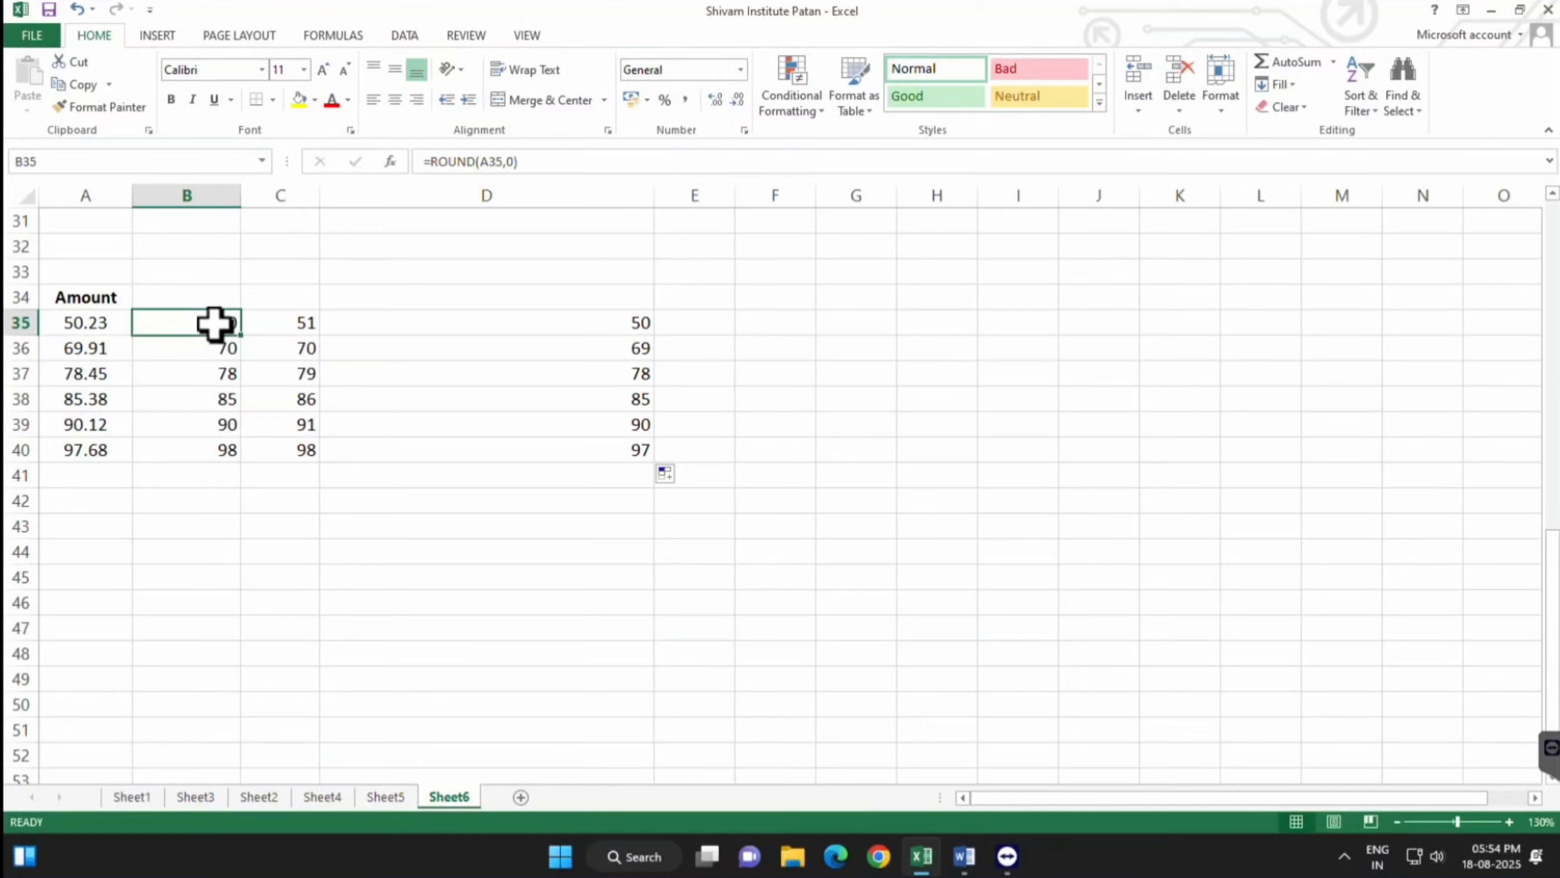
click(275, 317)
click(380, 338)
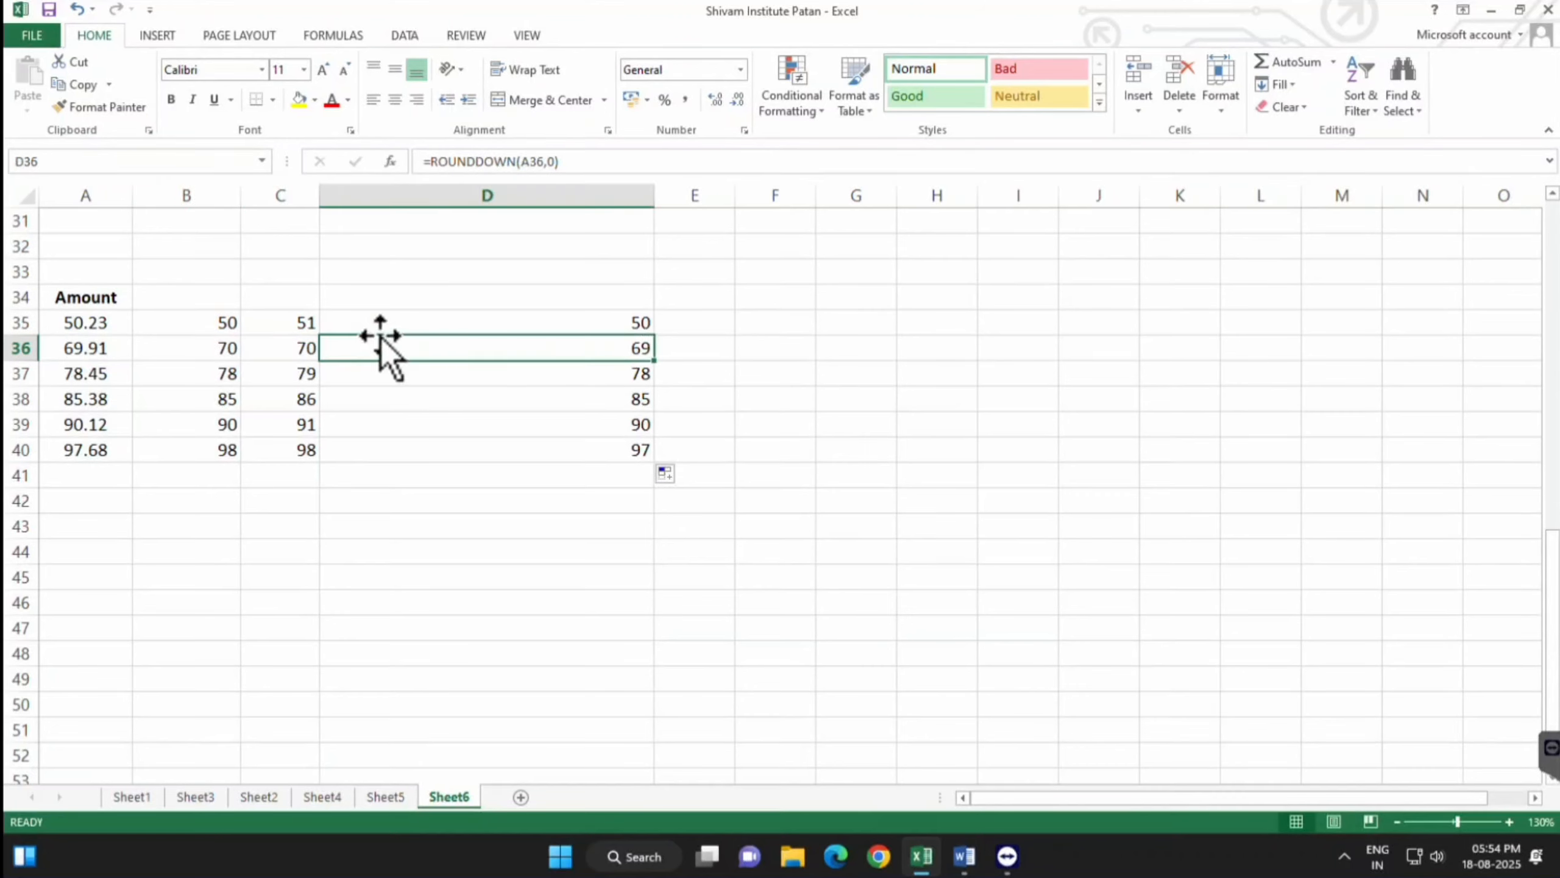
click(327, 331)
click(282, 294)
click(296, 325)
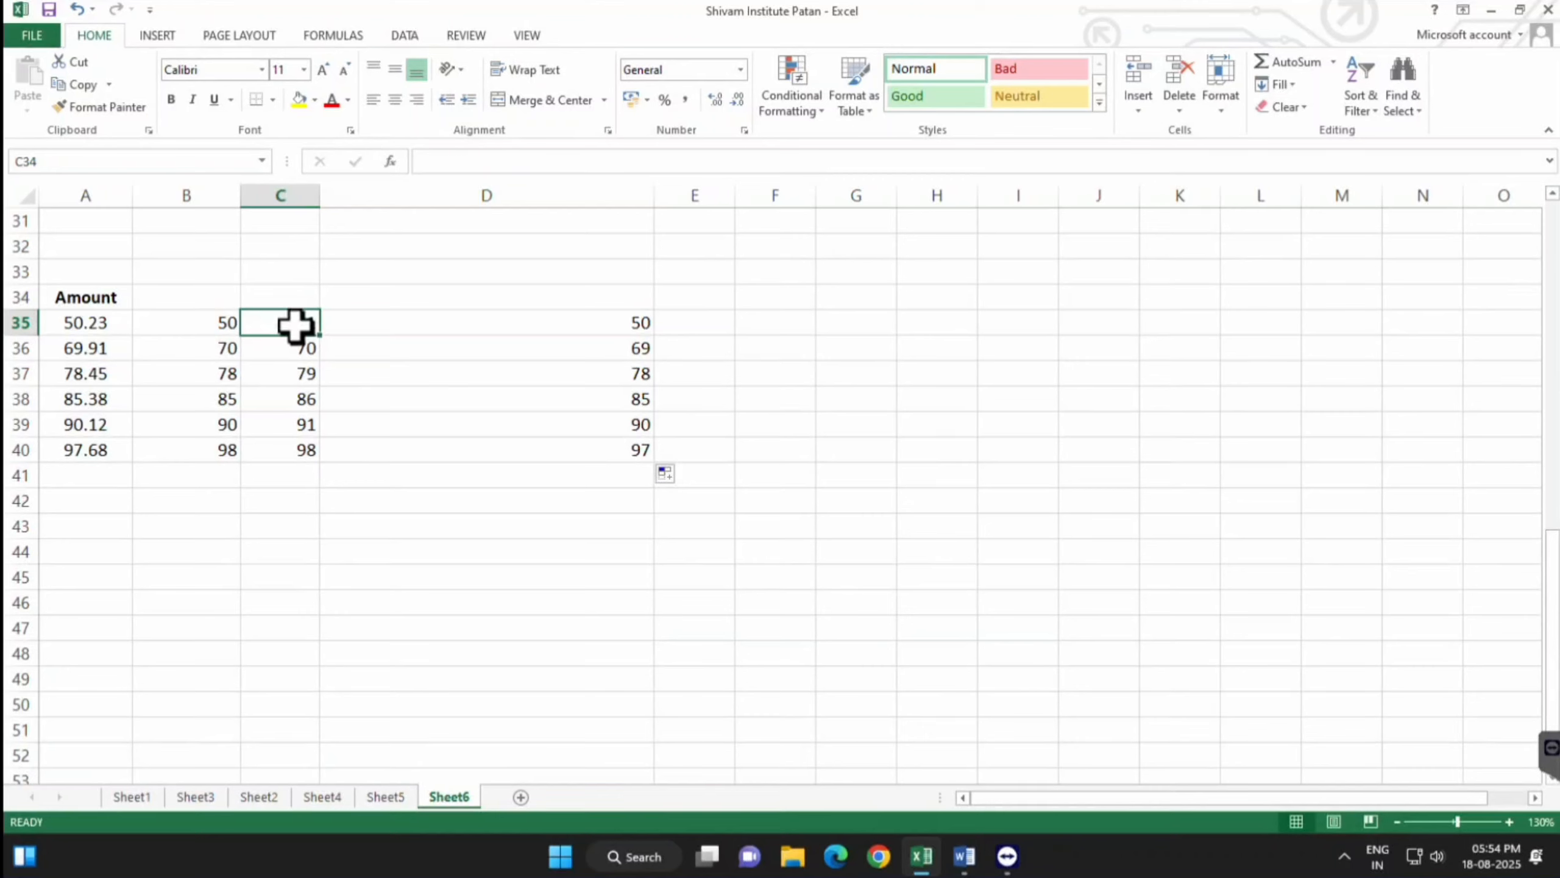
click(393, 311)
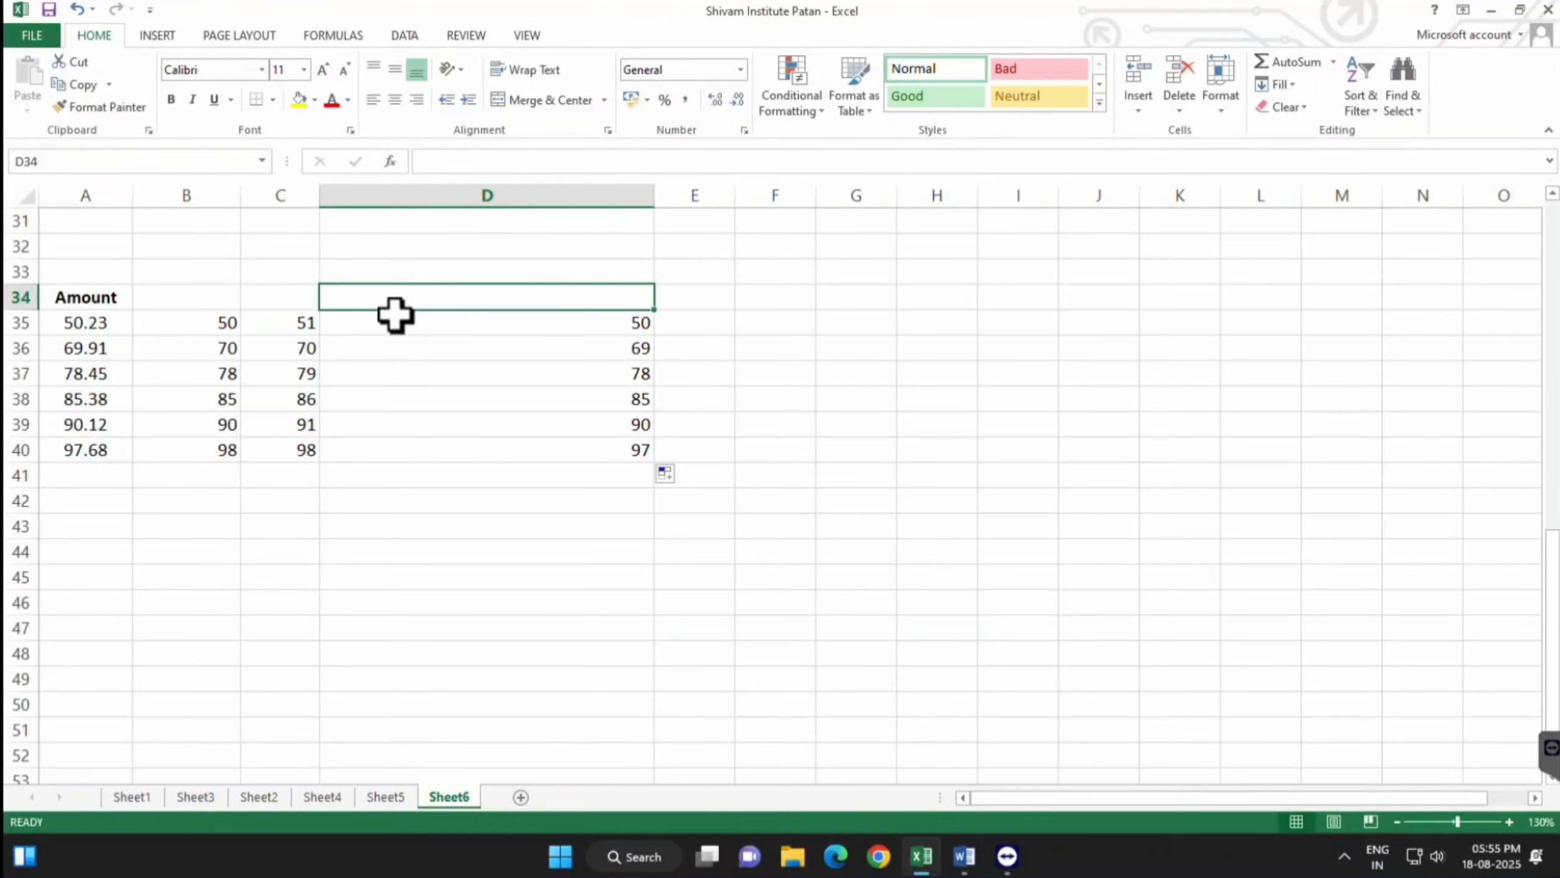
click(386, 327)
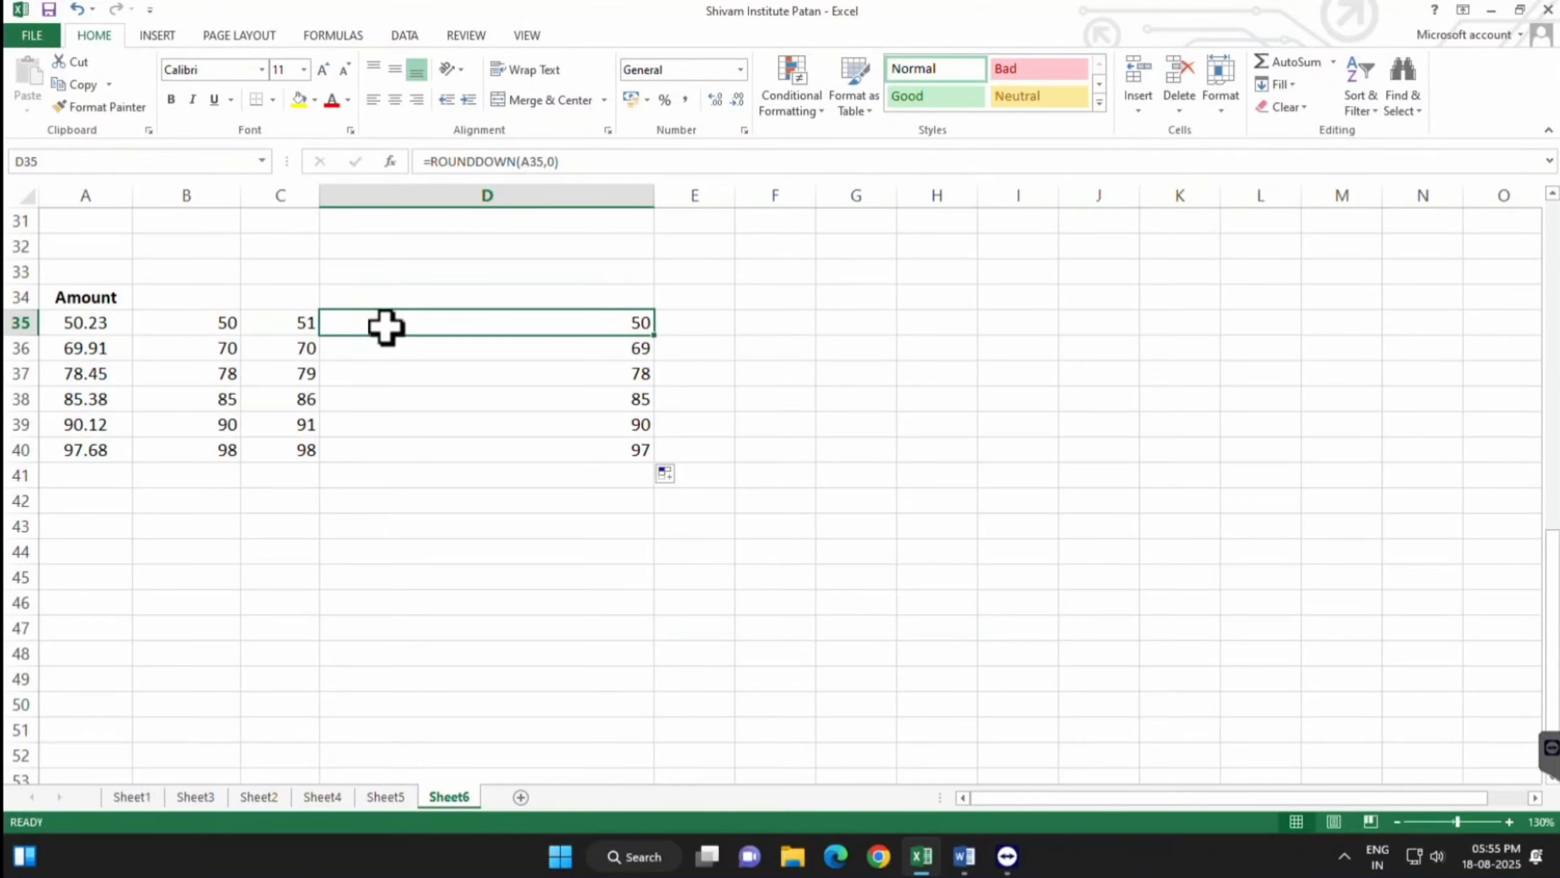
Switch to the Word function list, highlight the REPT entry as the next function, and return to the Excel workbook
click(964, 856)
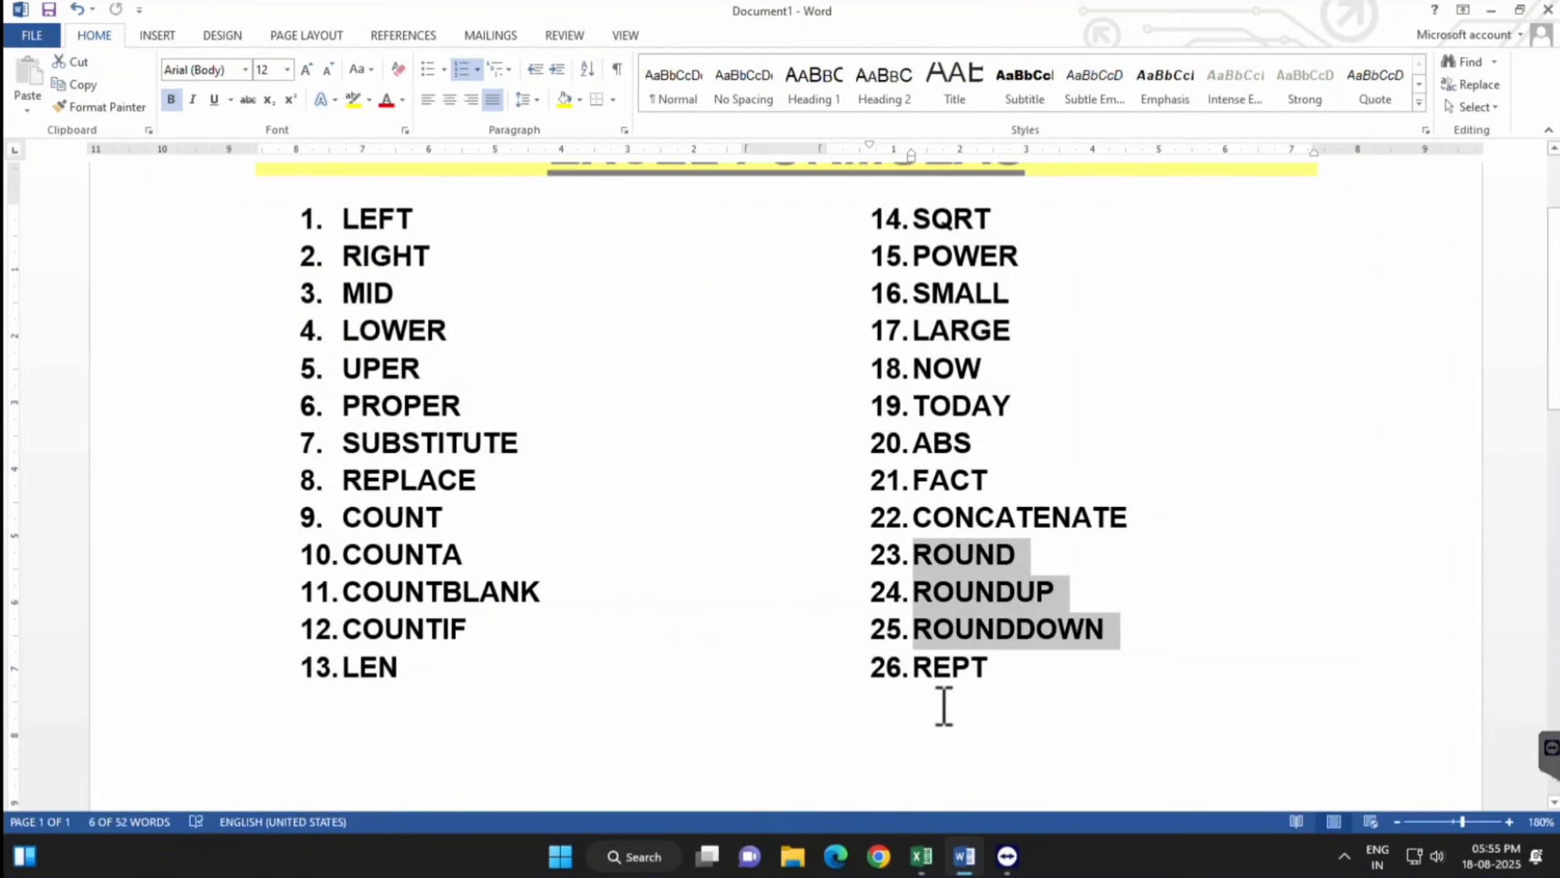
drag(1006, 675, 921, 670)
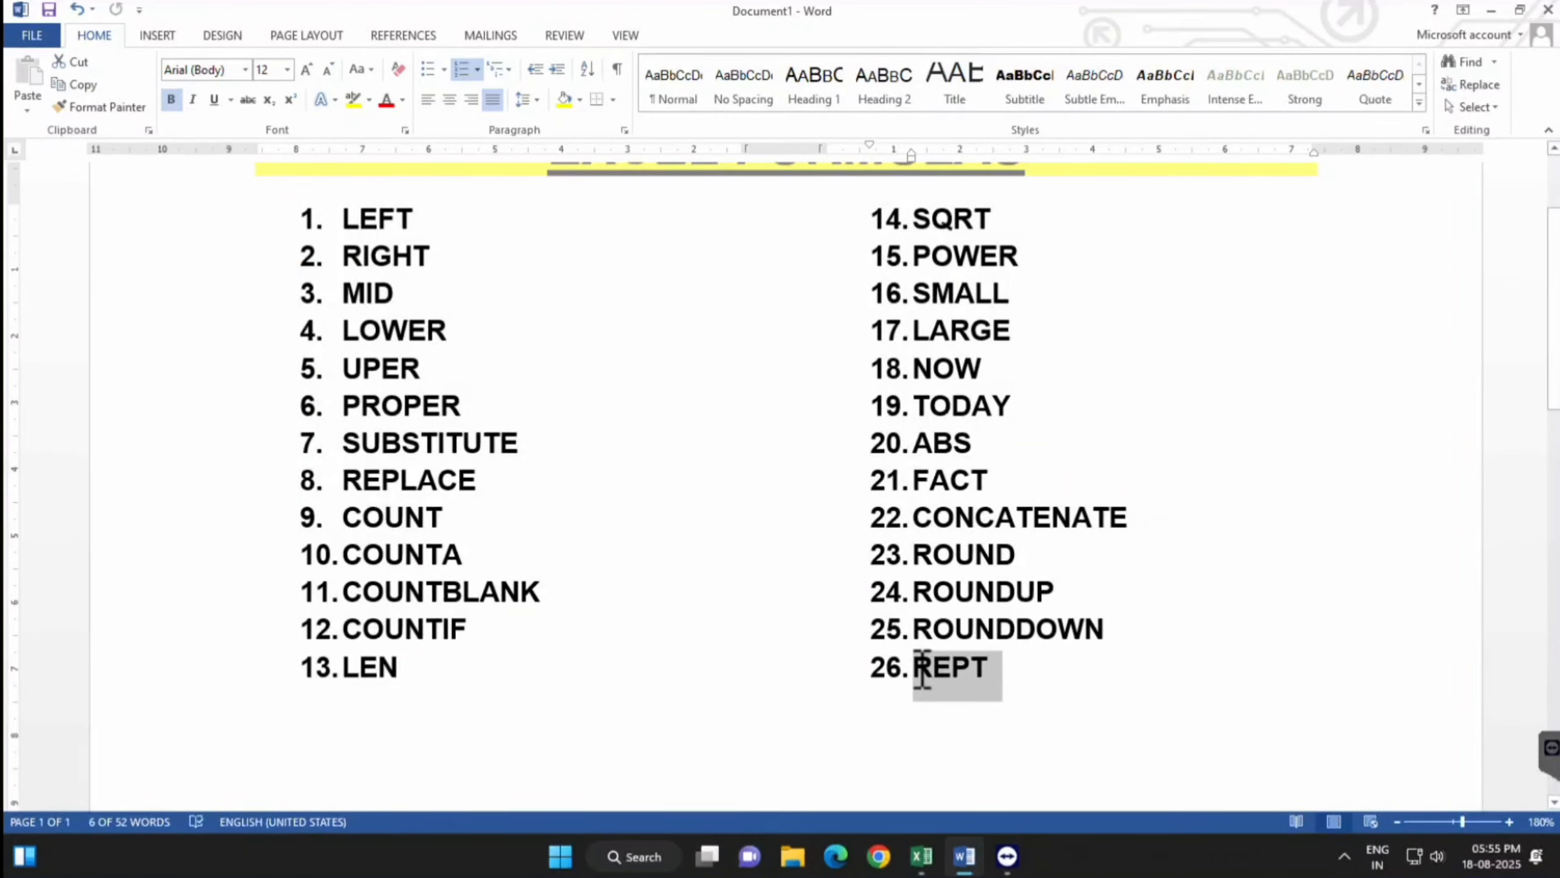
click(1012, 669)
click(922, 857)
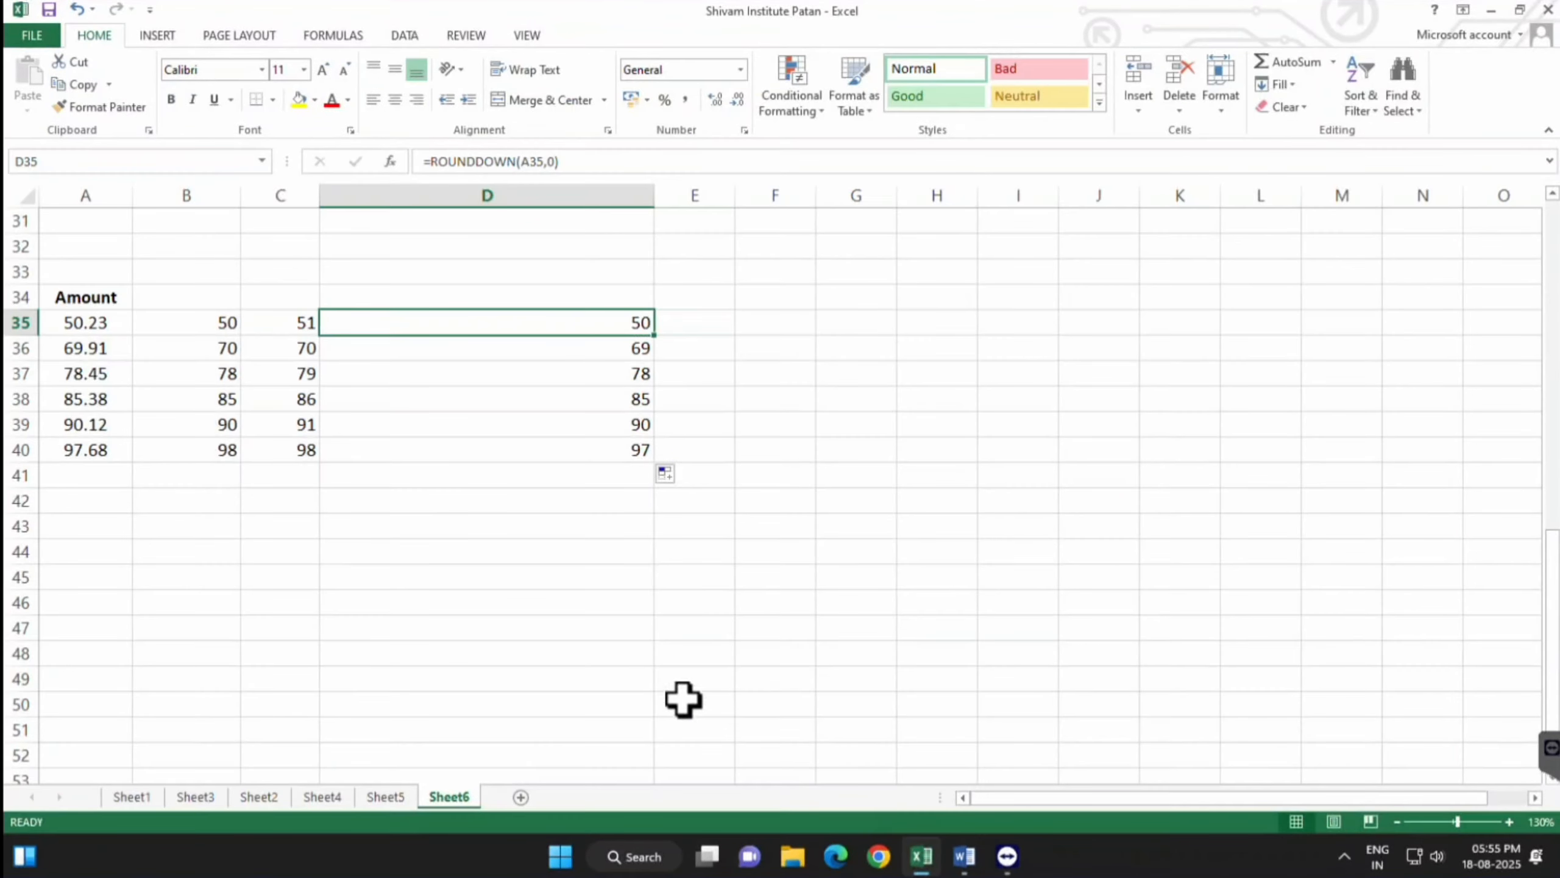
Enter =REPT(A2,5) in D11 to repeat the first name five times, and clear the formula from the cell
scroll(683, 700, up, 1)
scroll(668, 688, up, 1)
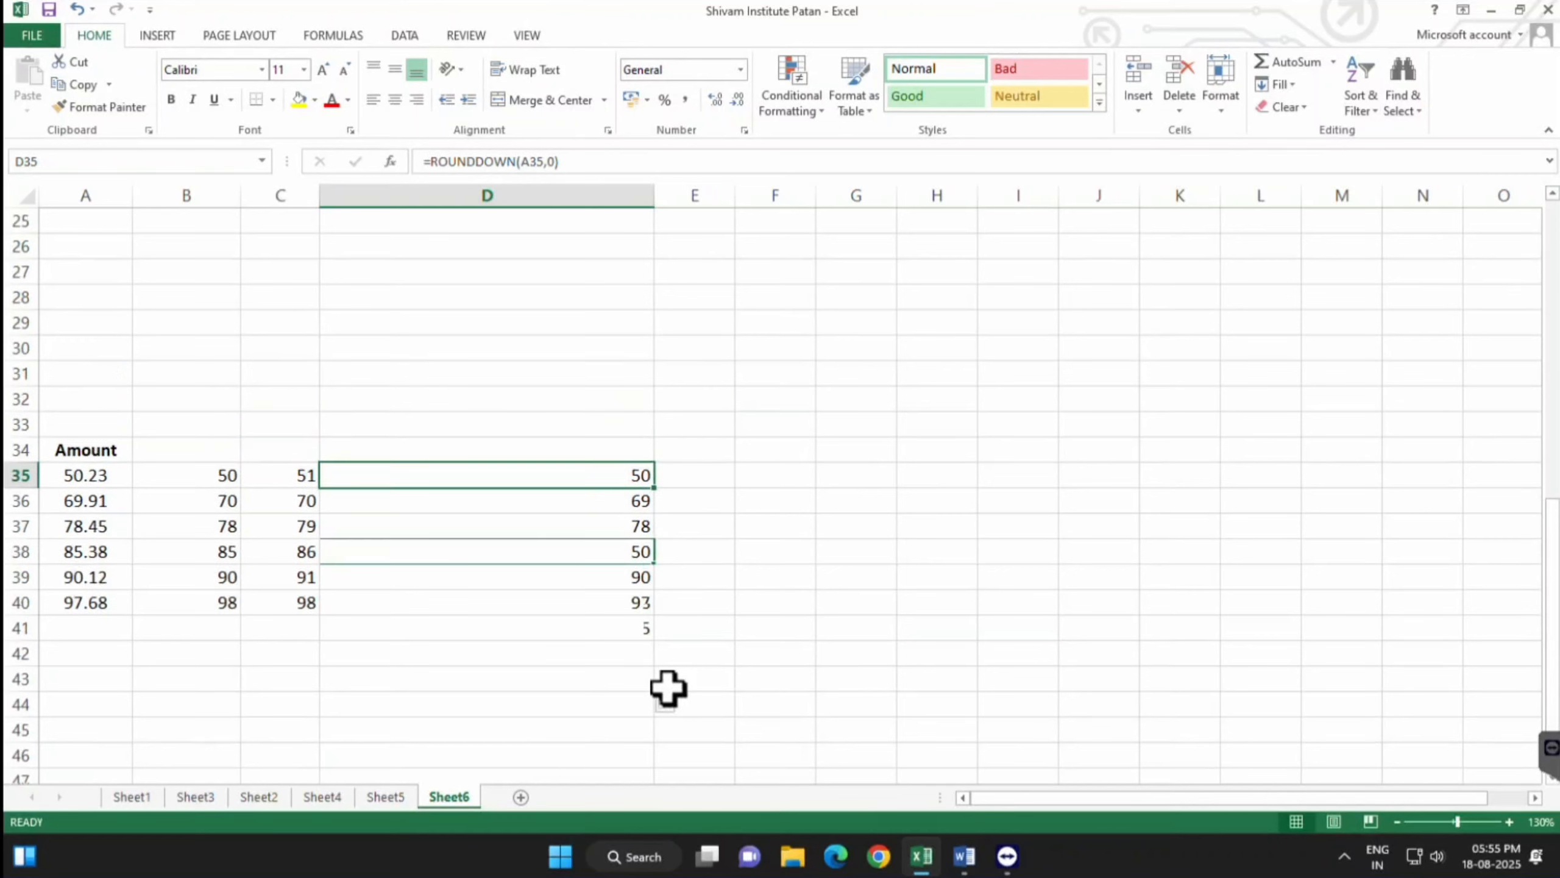
scroll(668, 688, up, 8)
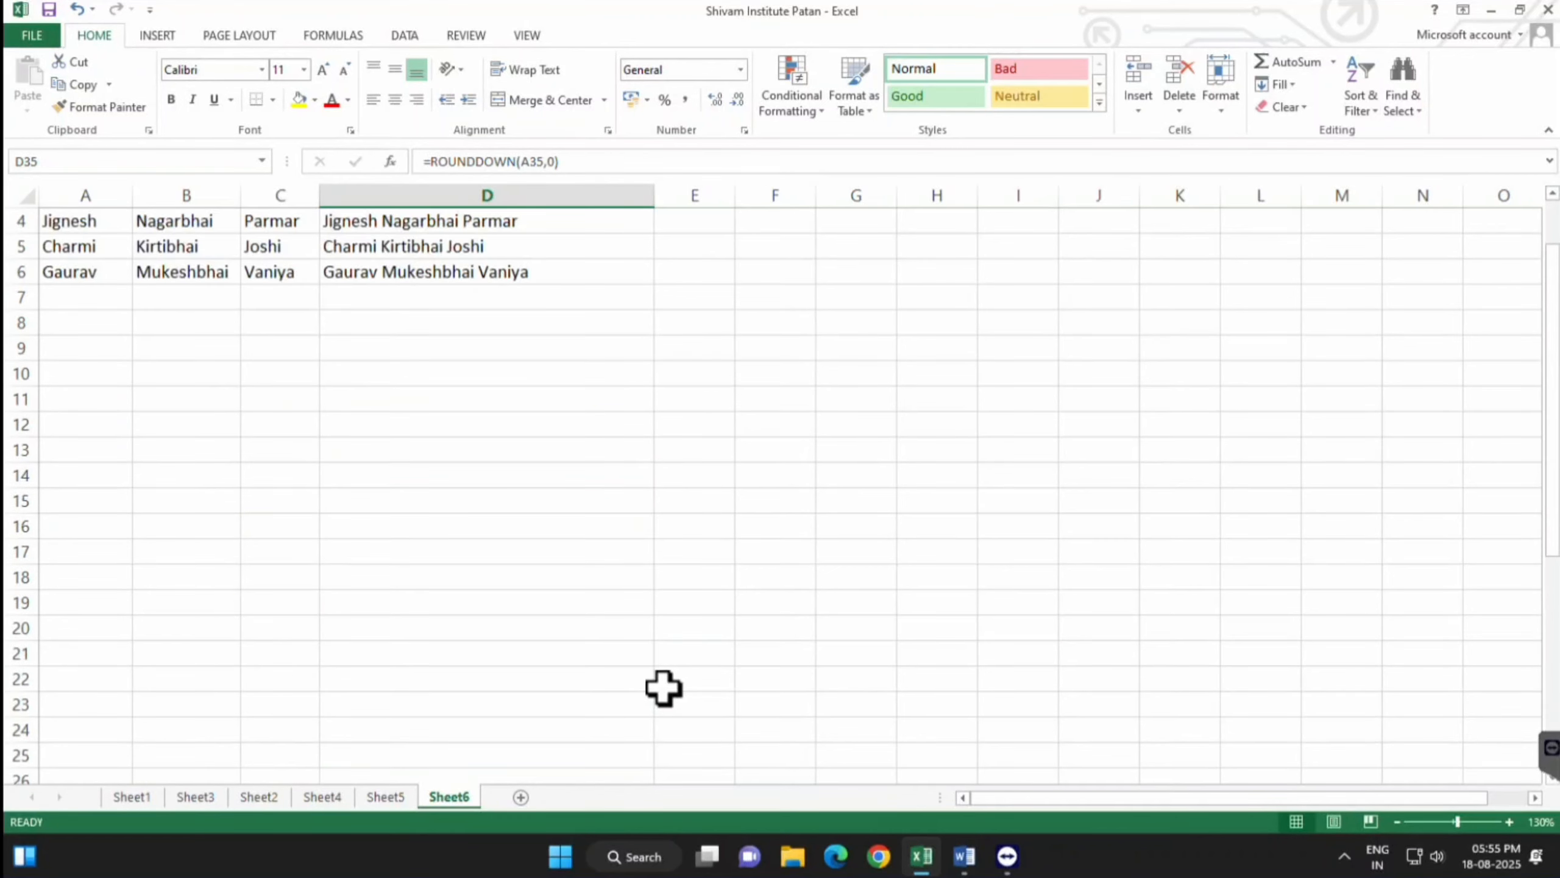
click(428, 482)
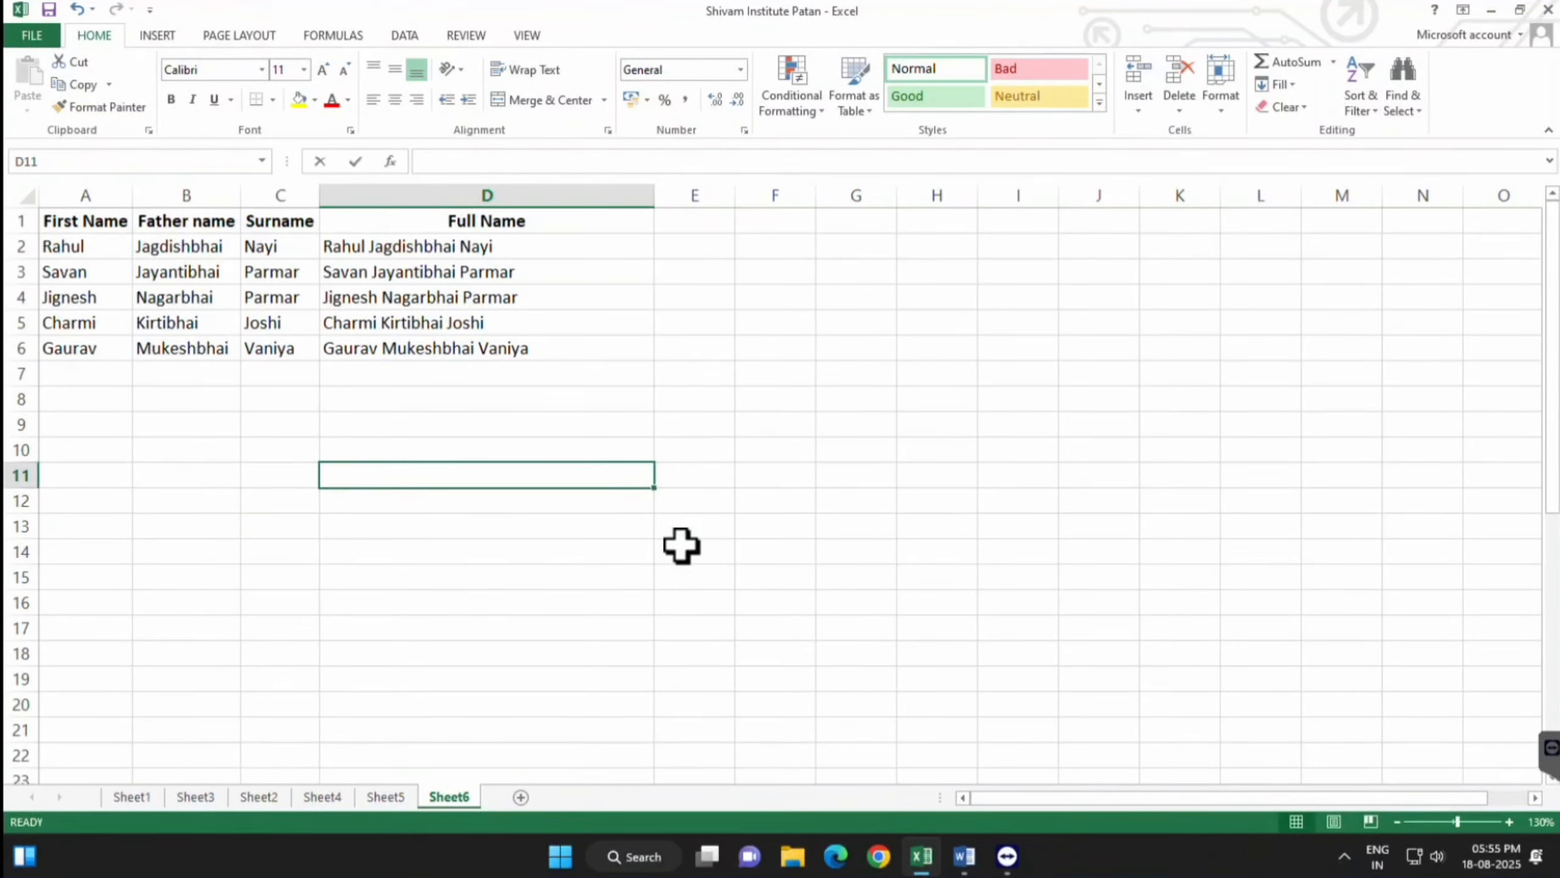
text(=REPT()
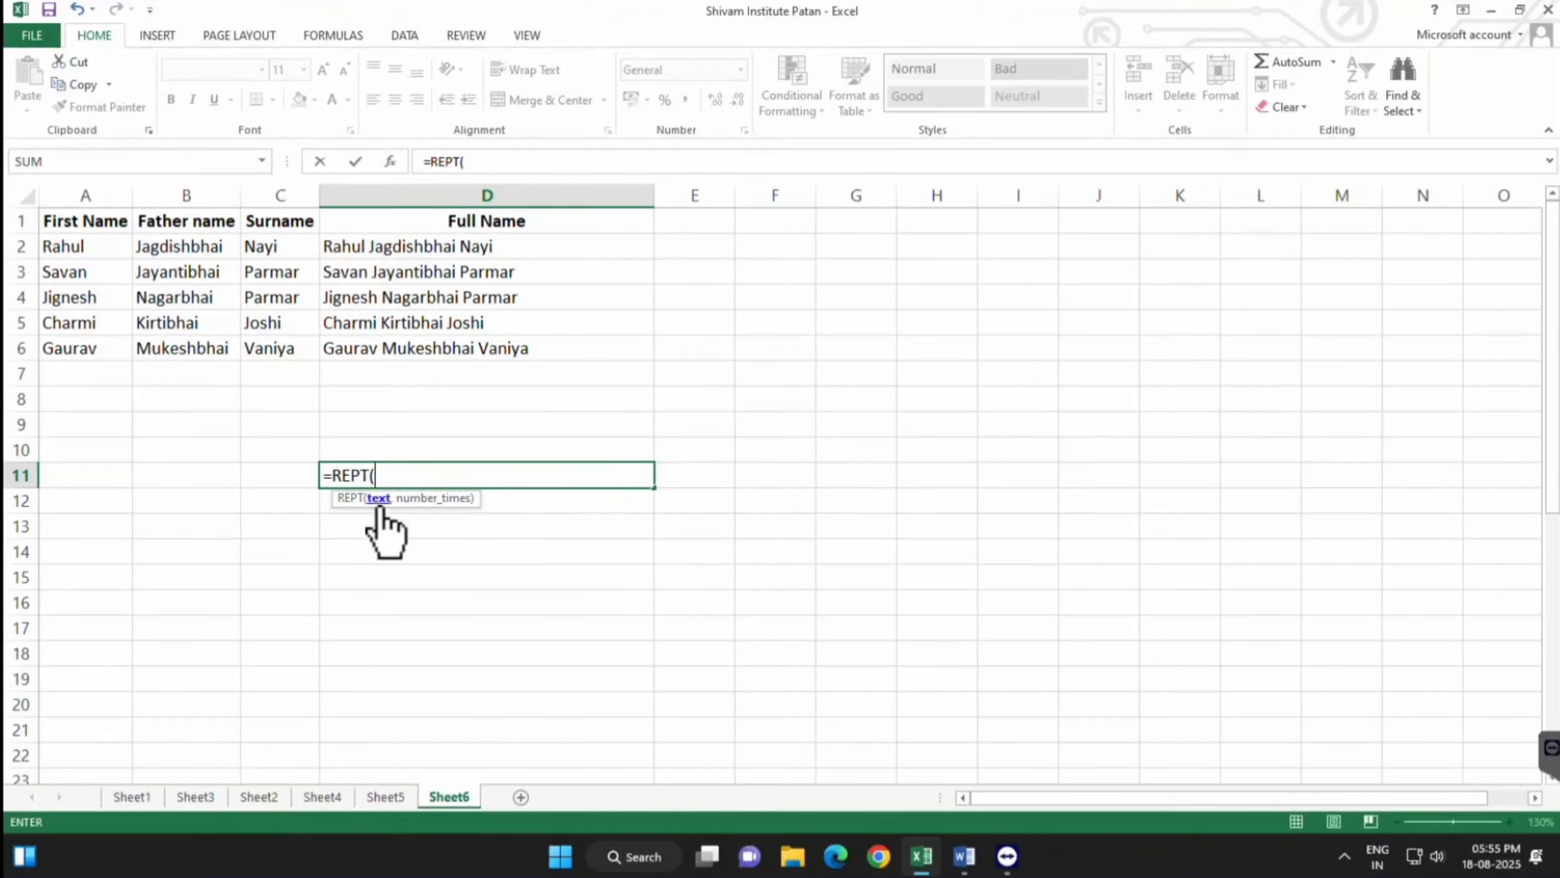
click(63, 249)
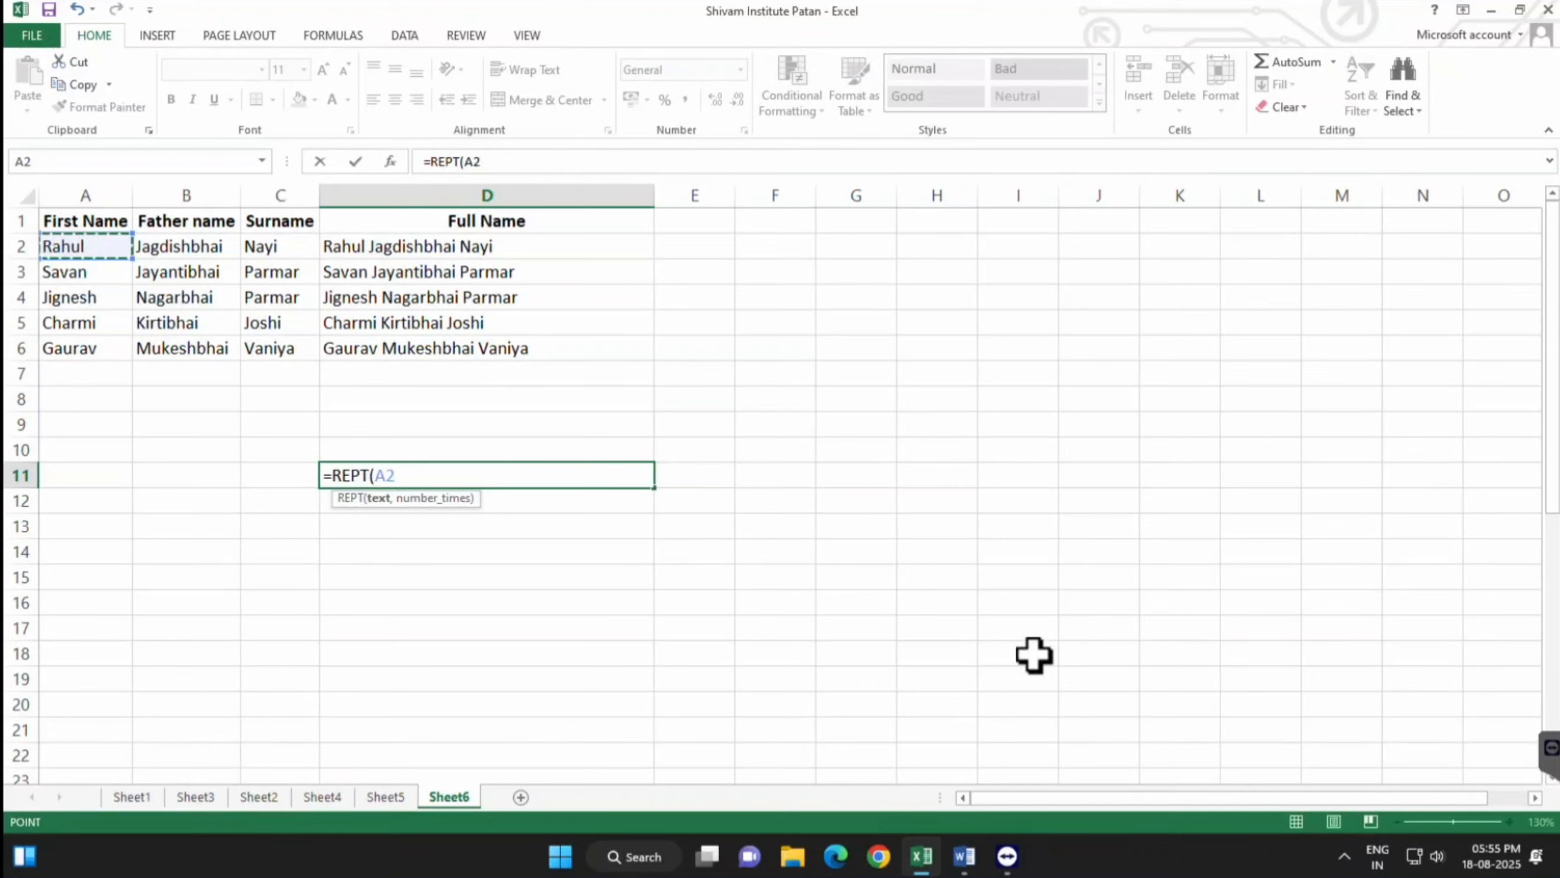
text(,)
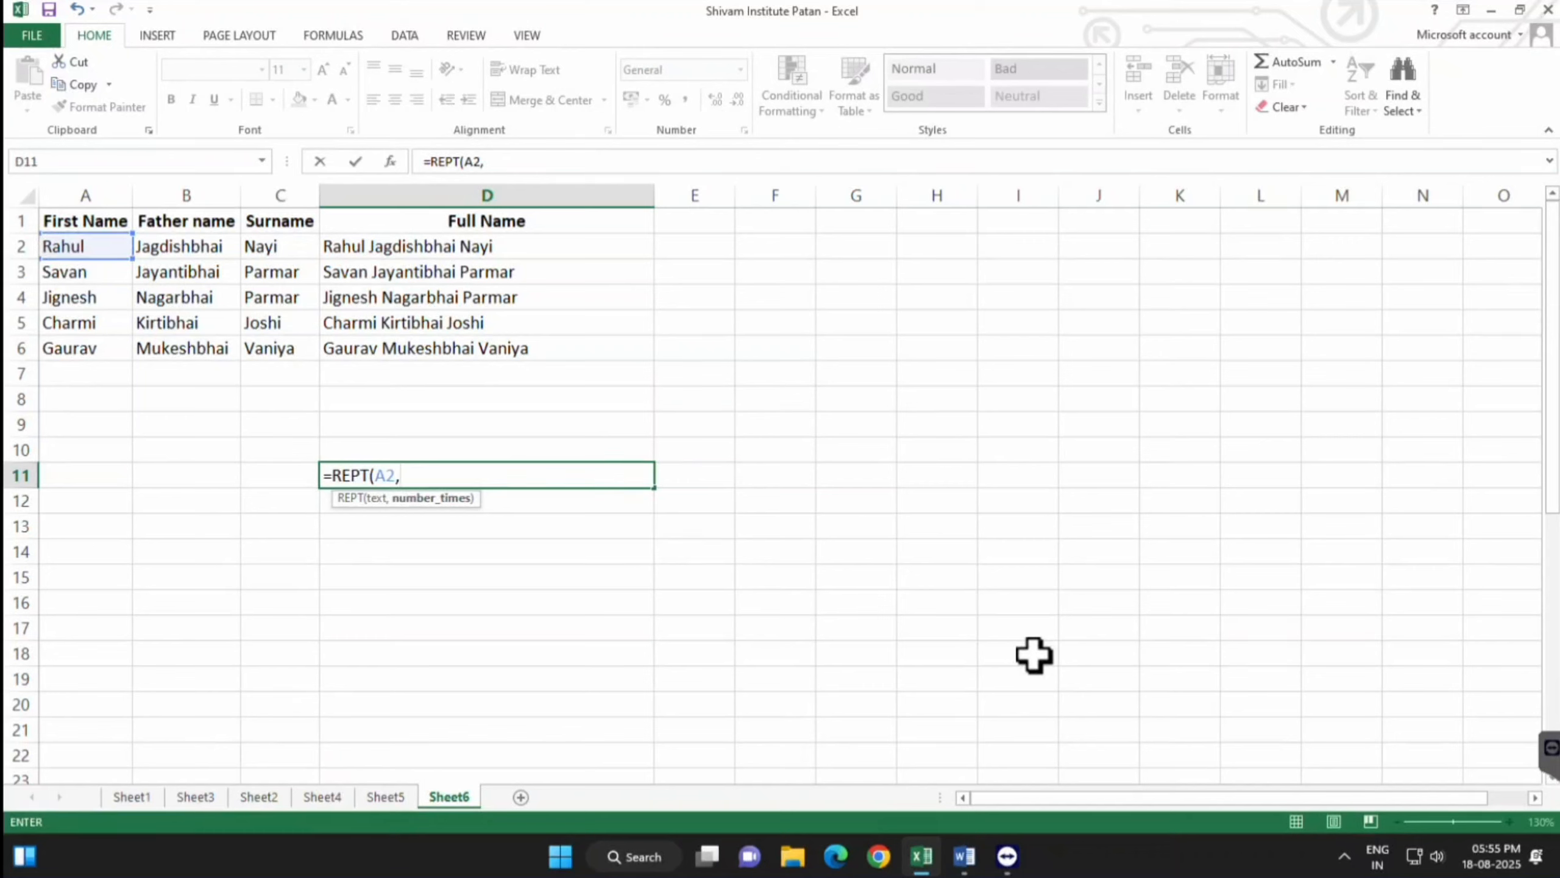
text(5))
key(Return)
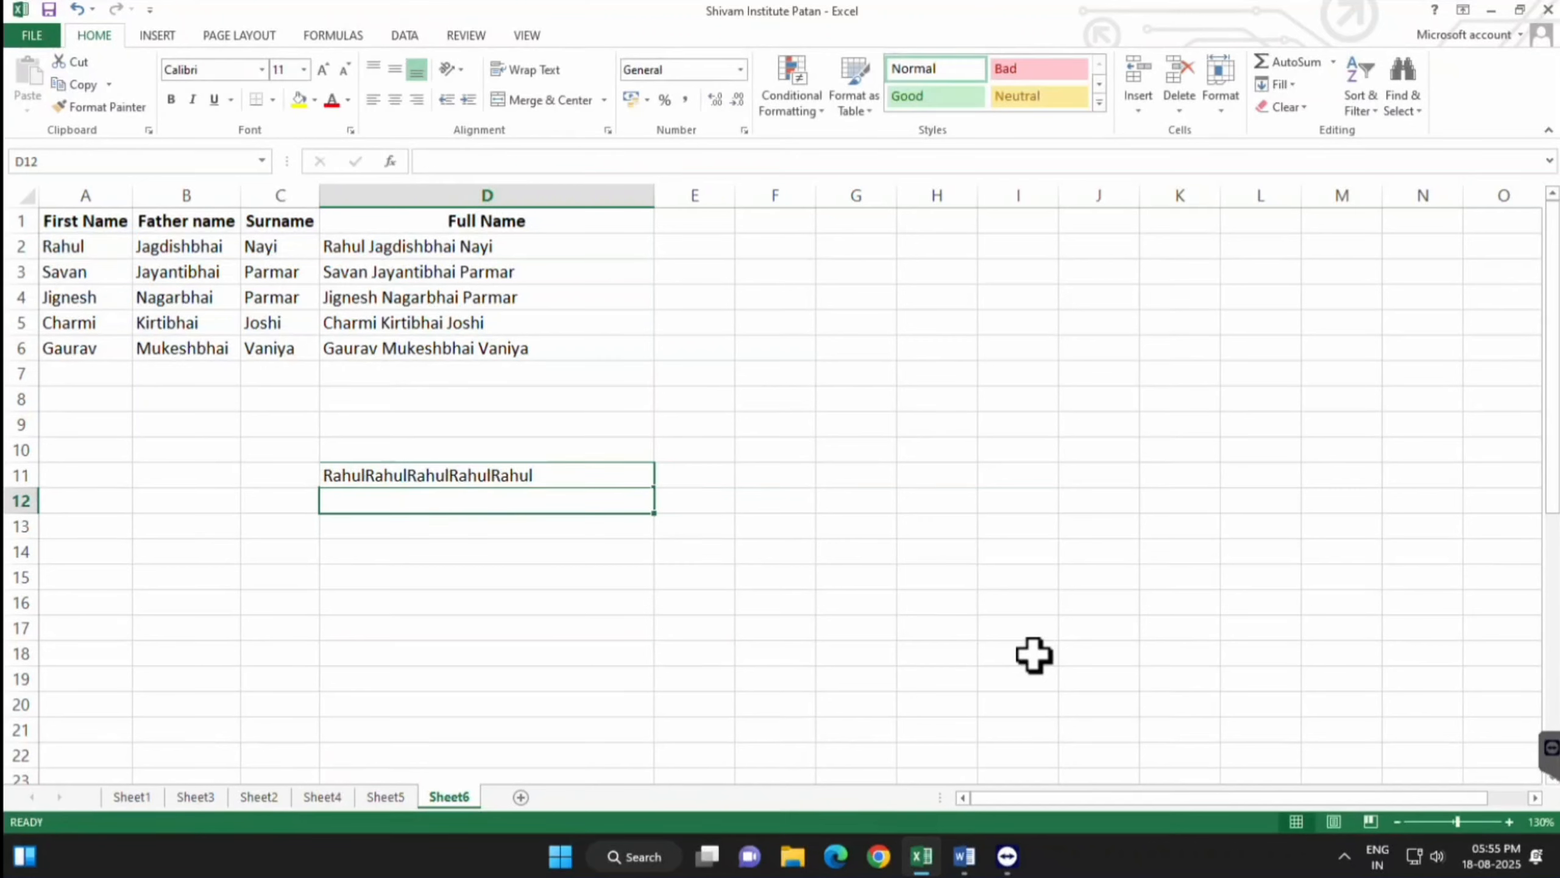
key(Up)
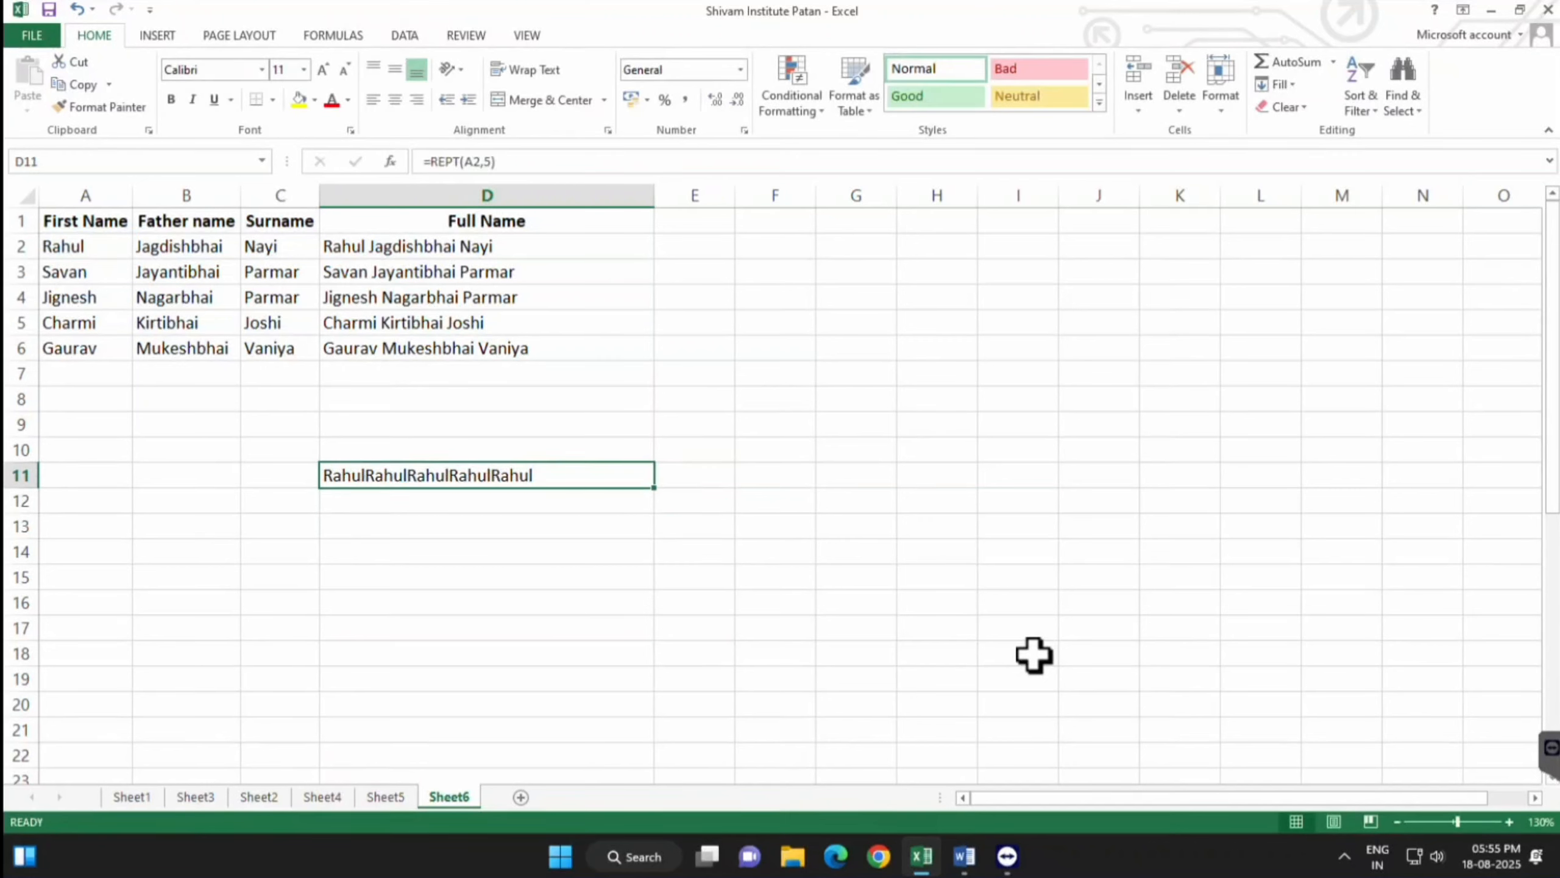
key(Delete)
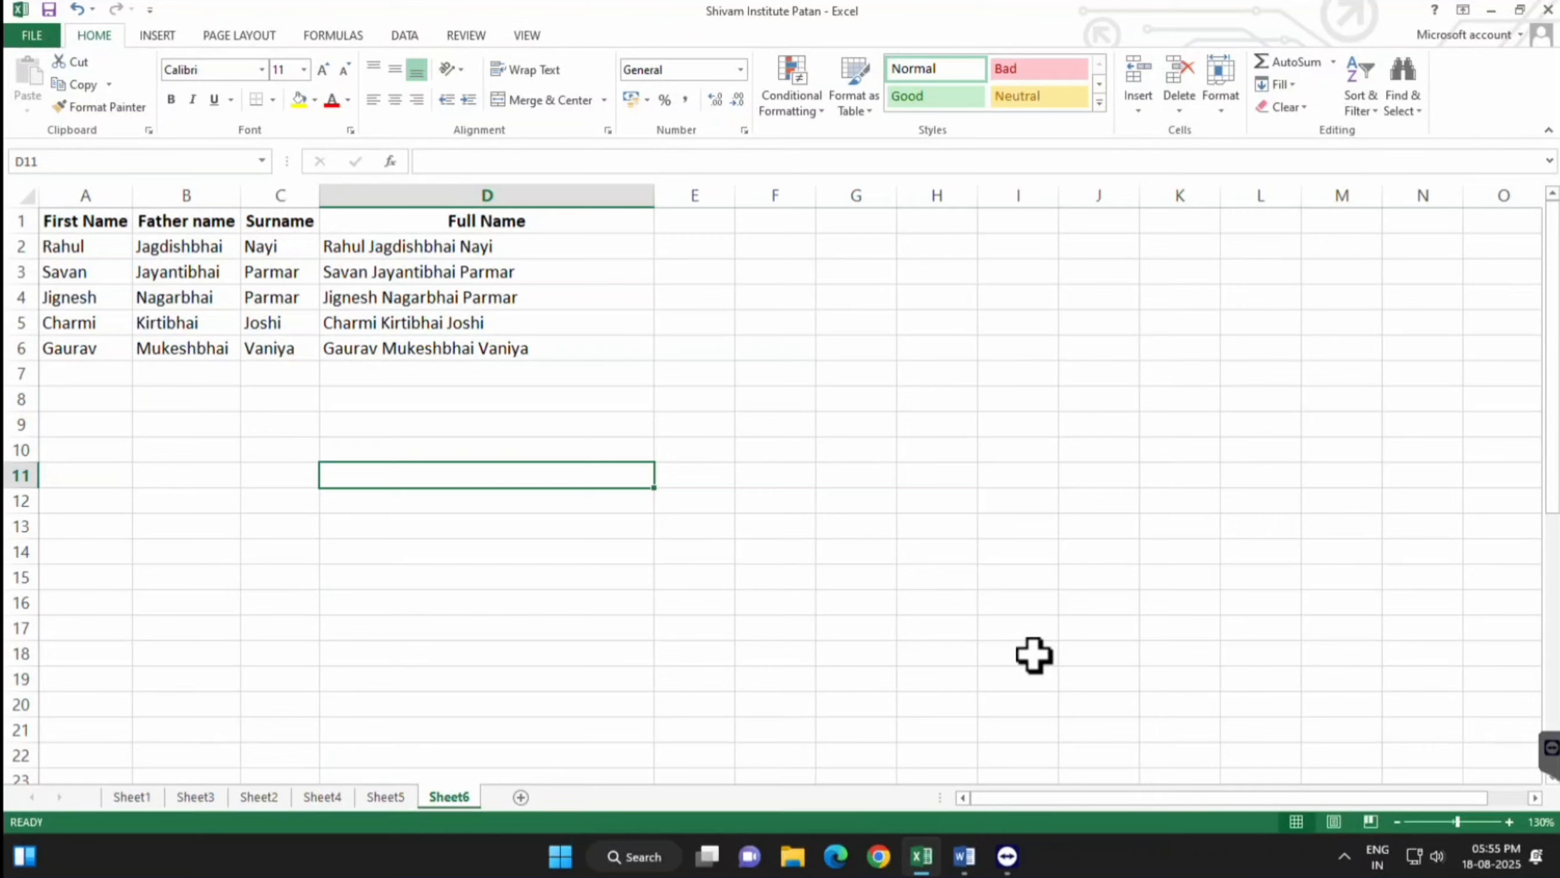